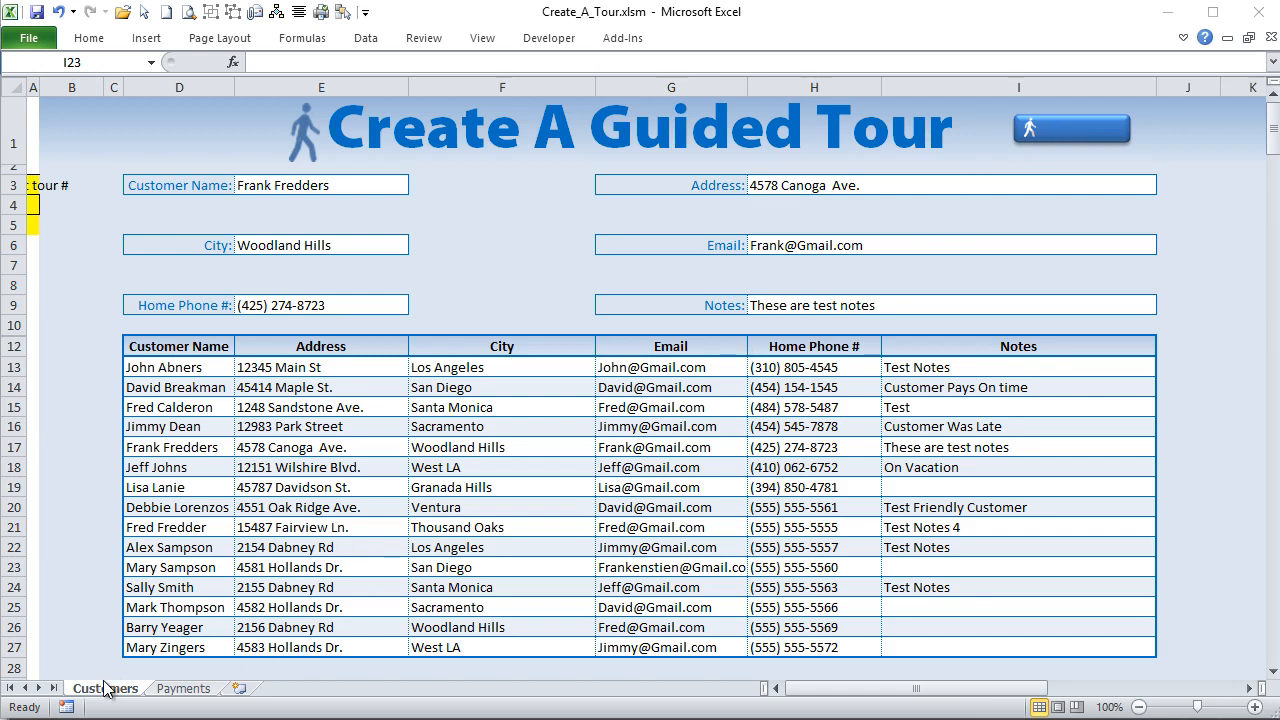
# - Look over the Payments sheet, return to the Customers sheet and inspect the blue tour button beside the title
pyautogui.click(183, 690)
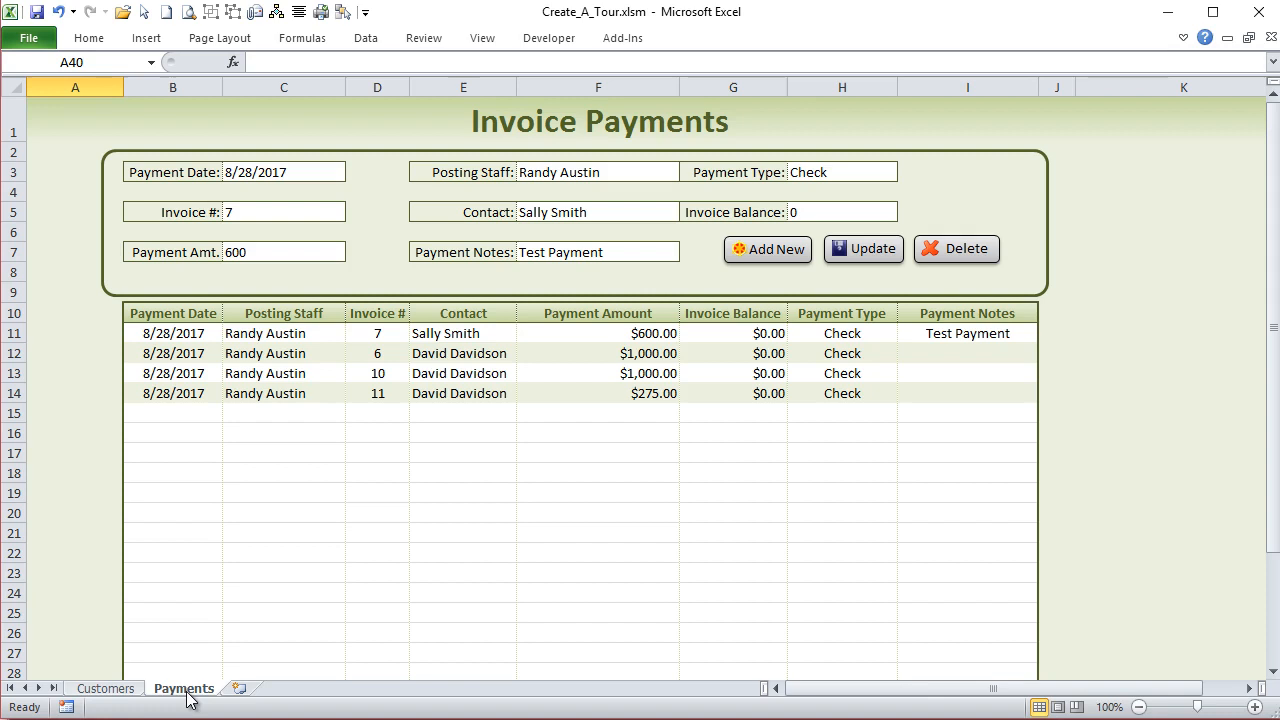
pyautogui.click(106, 690)
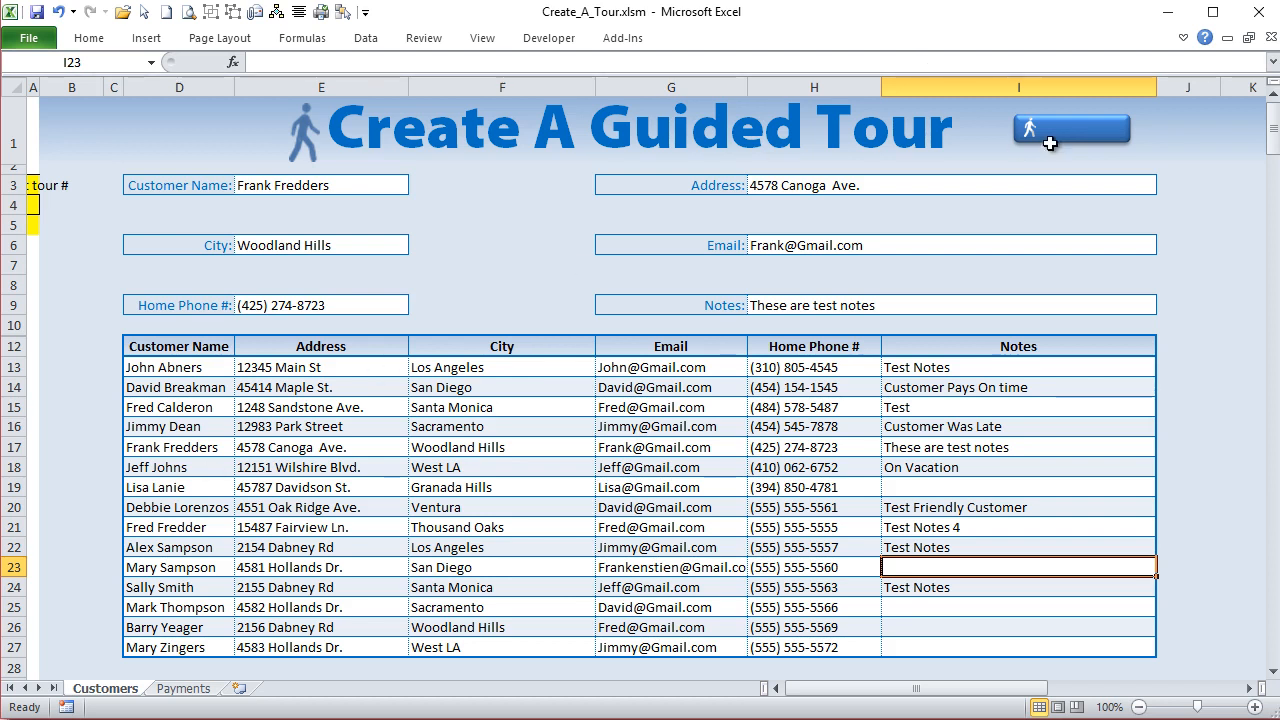
pyautogui.keyDown('ctrl'); pyautogui.click(1086, 131); pyautogui.keyUp('ctrl')
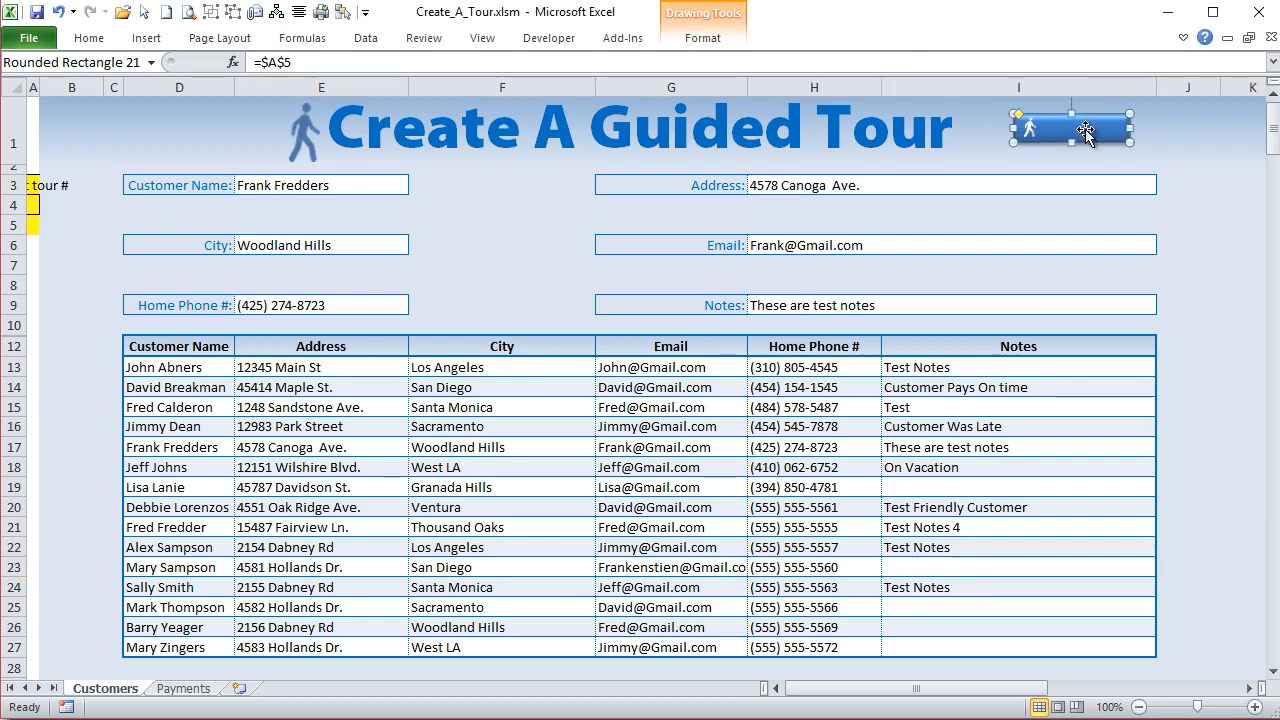
pyautogui.keyDown('ctrl'); pyautogui.click(1029, 129); pyautogui.keyUp('ctrl')
pyautogui.click(1046, 213)
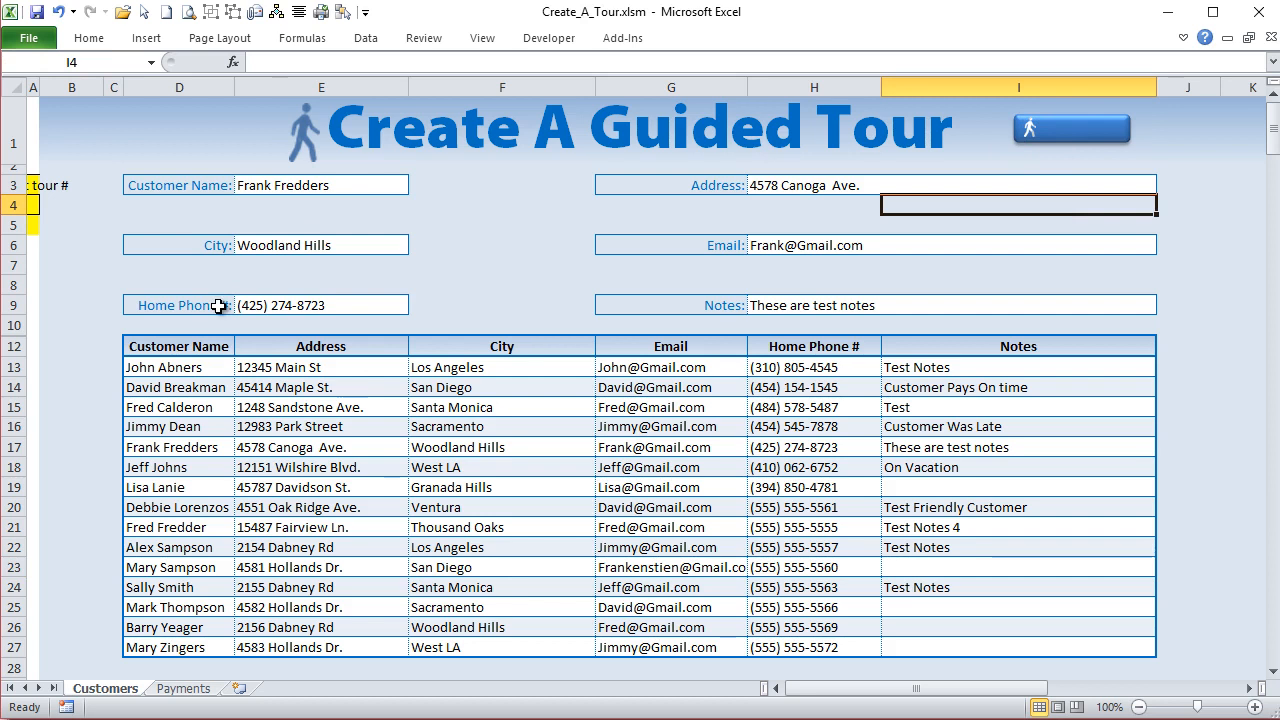
# - Remove the cell reference that supplies the text of the blue tour button
pyautogui.click(1080, 117)
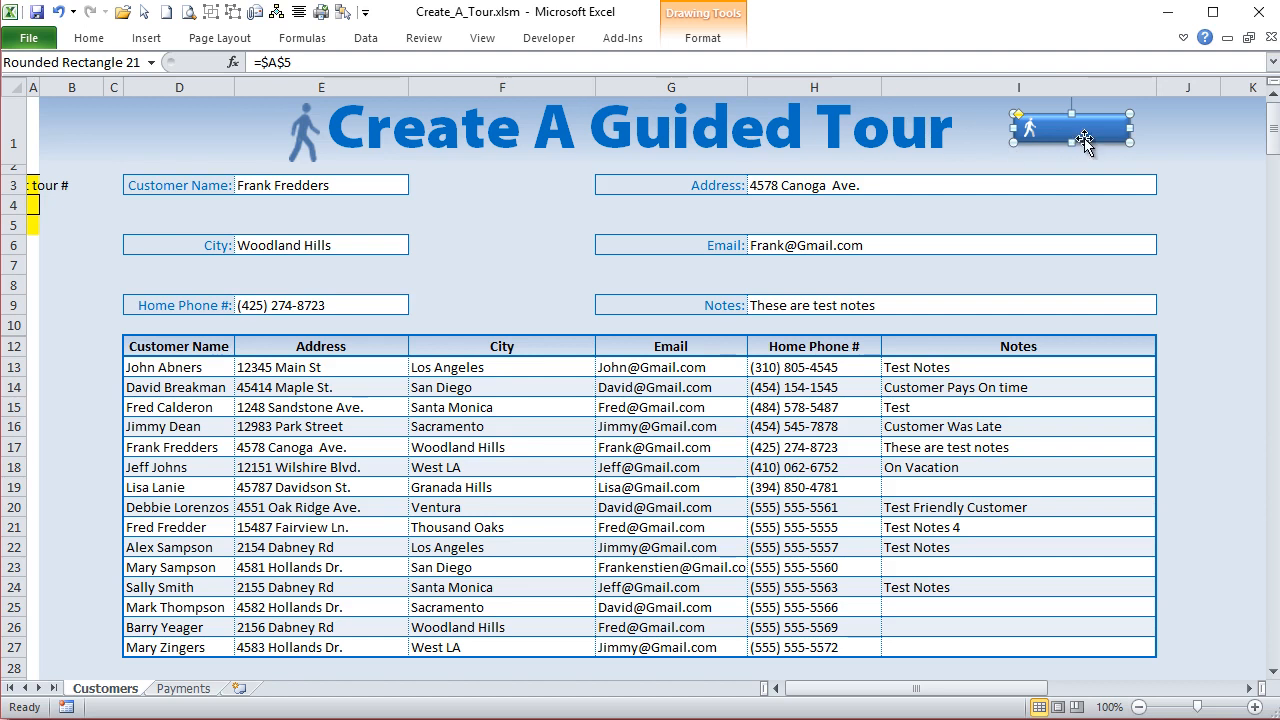
pyautogui.moveTo(296, 62); pyautogui.dragTo(211, 57)
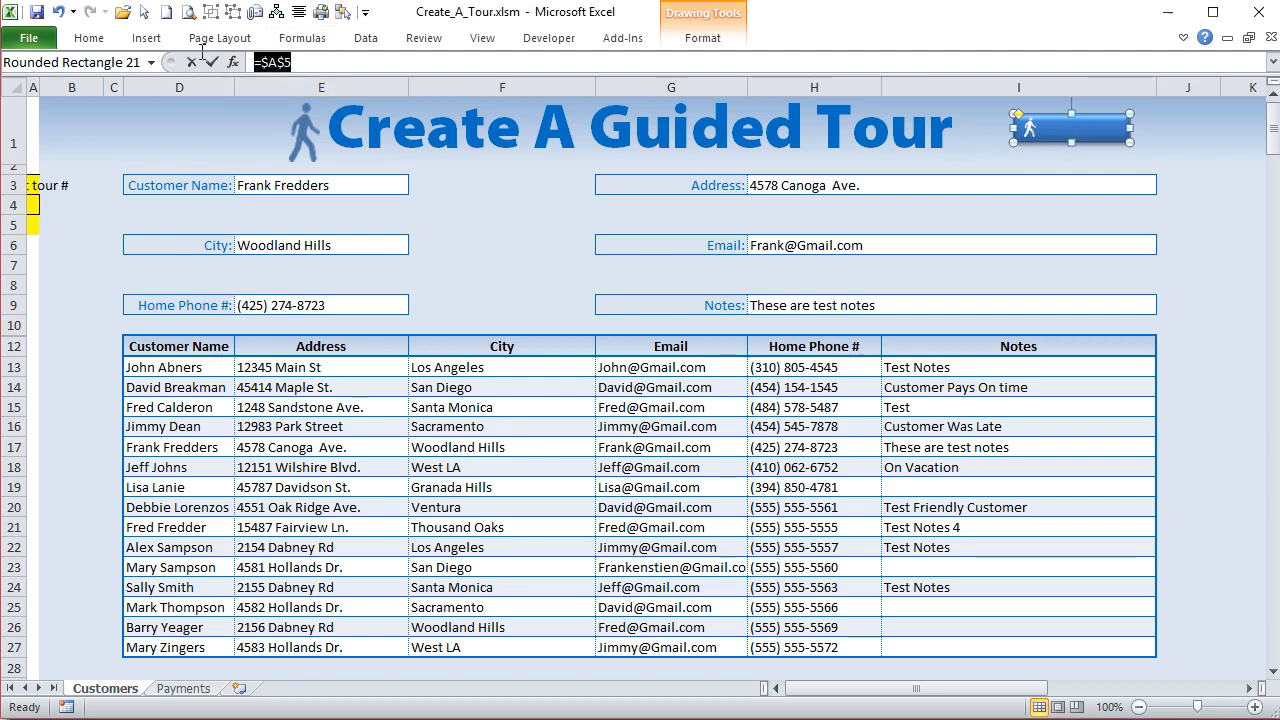
pyautogui.press('BackSpace')
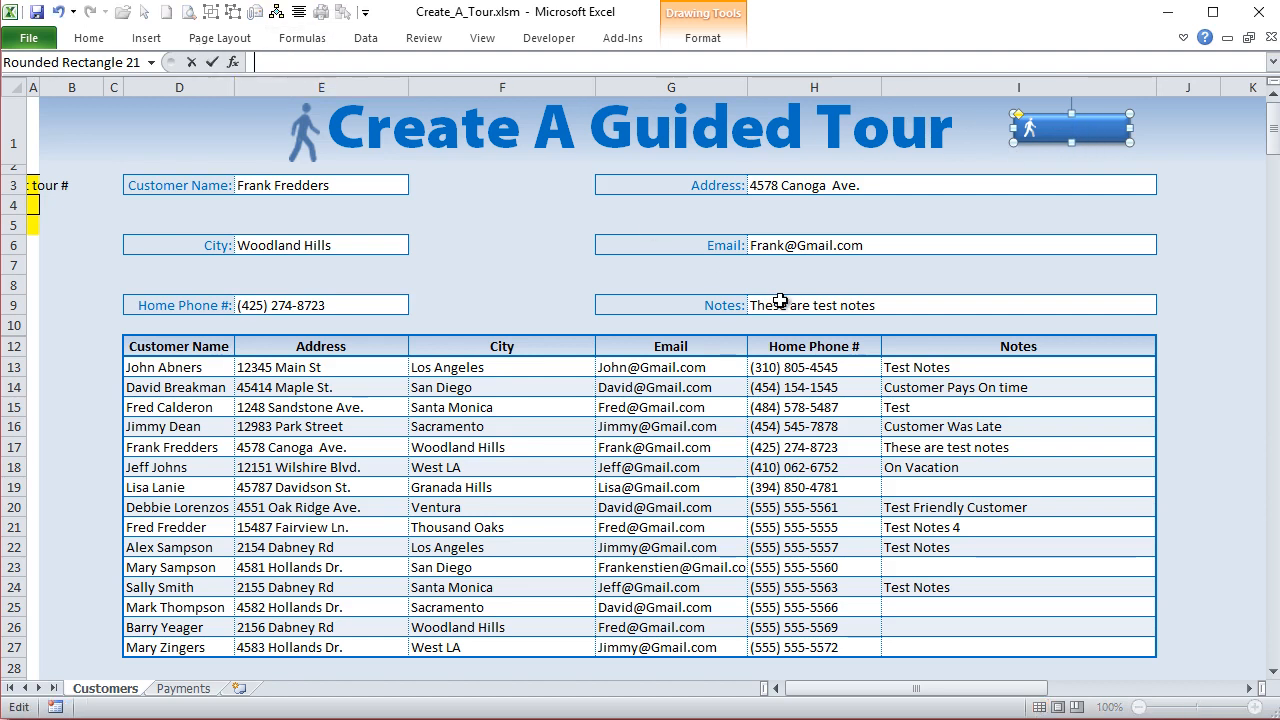
pyautogui.press('Return')
pyautogui.click(943, 224)
# - Try moving the tour button and entering the sample text "asdasd" directly on it, and undo the changes
pyautogui.click(1114, 130)
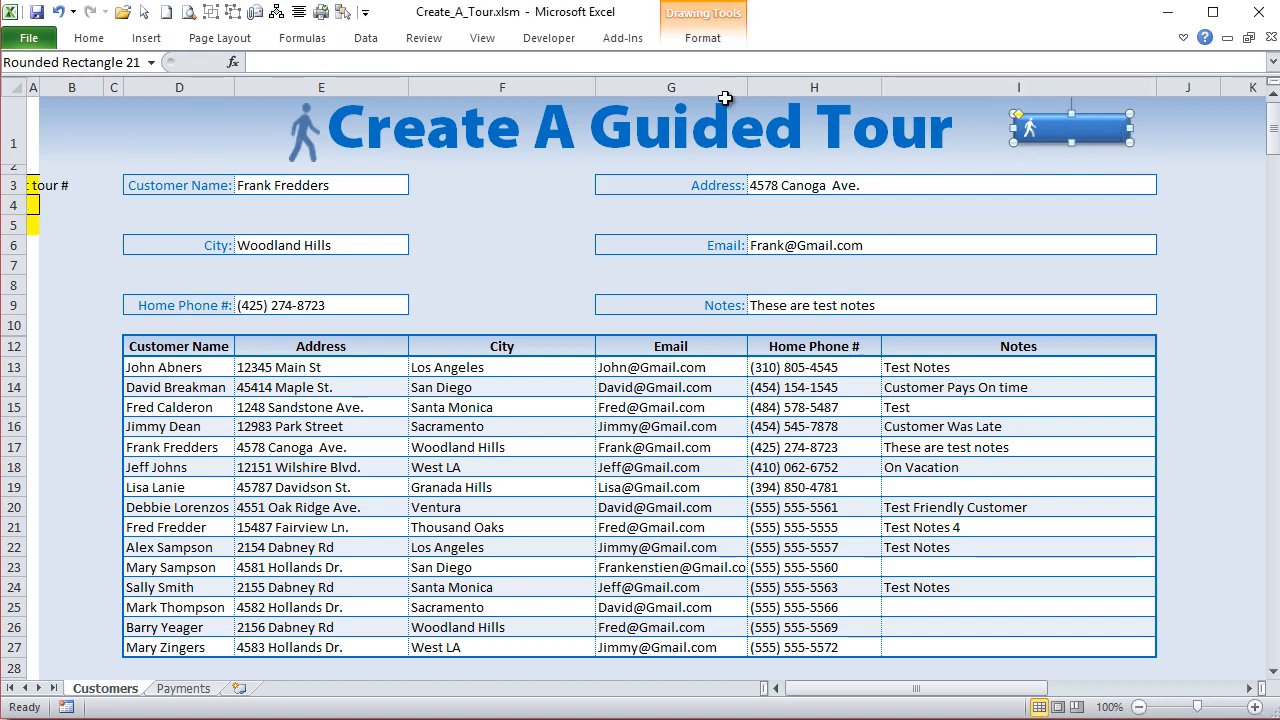
pyautogui.click(1052, 188)
pyautogui.moveTo(1062, 143); pyautogui.dragTo(1069, 168)
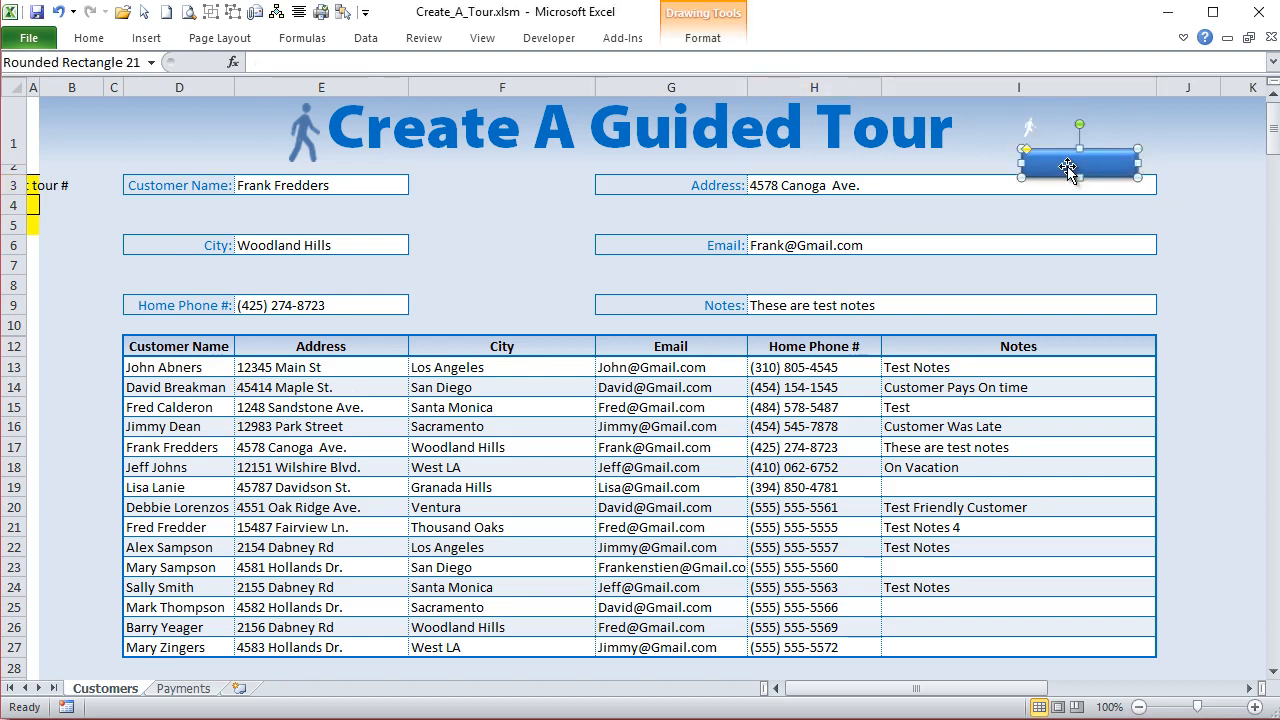
pyautogui.write('asdasd')
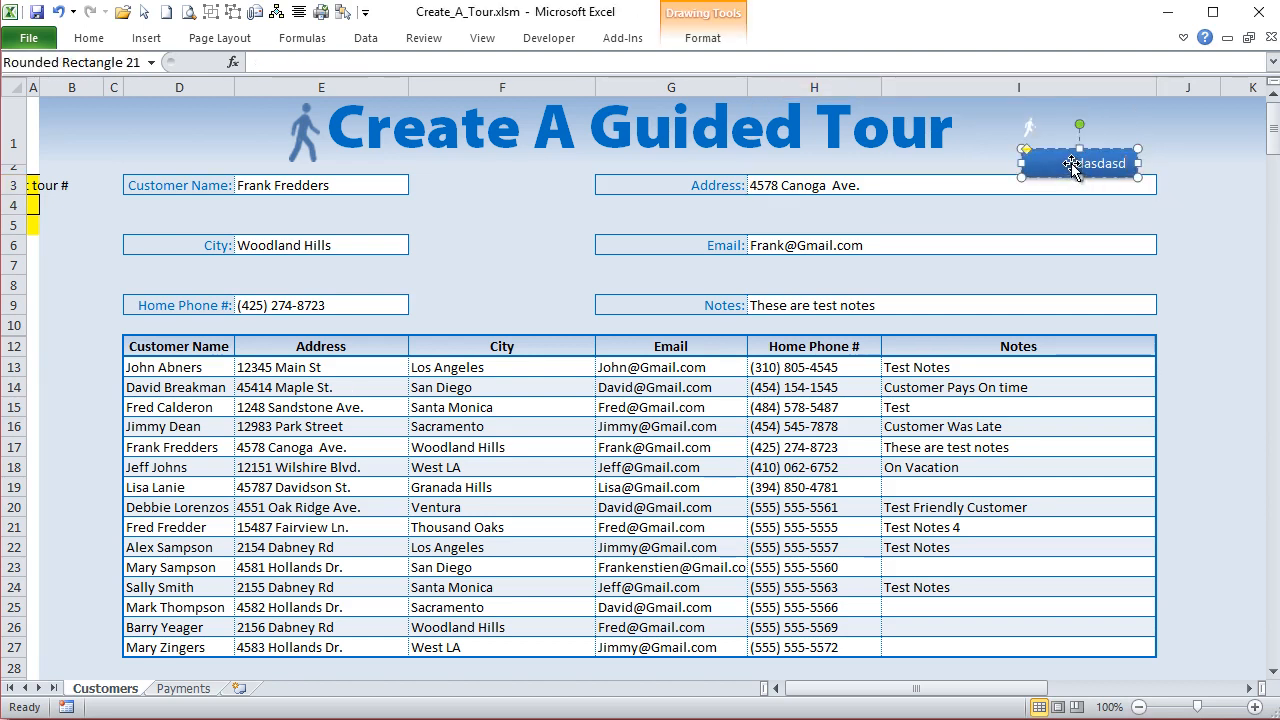
pyautogui.hotkey('ctrl', 'a')
pyautogui.press('BackSpace')
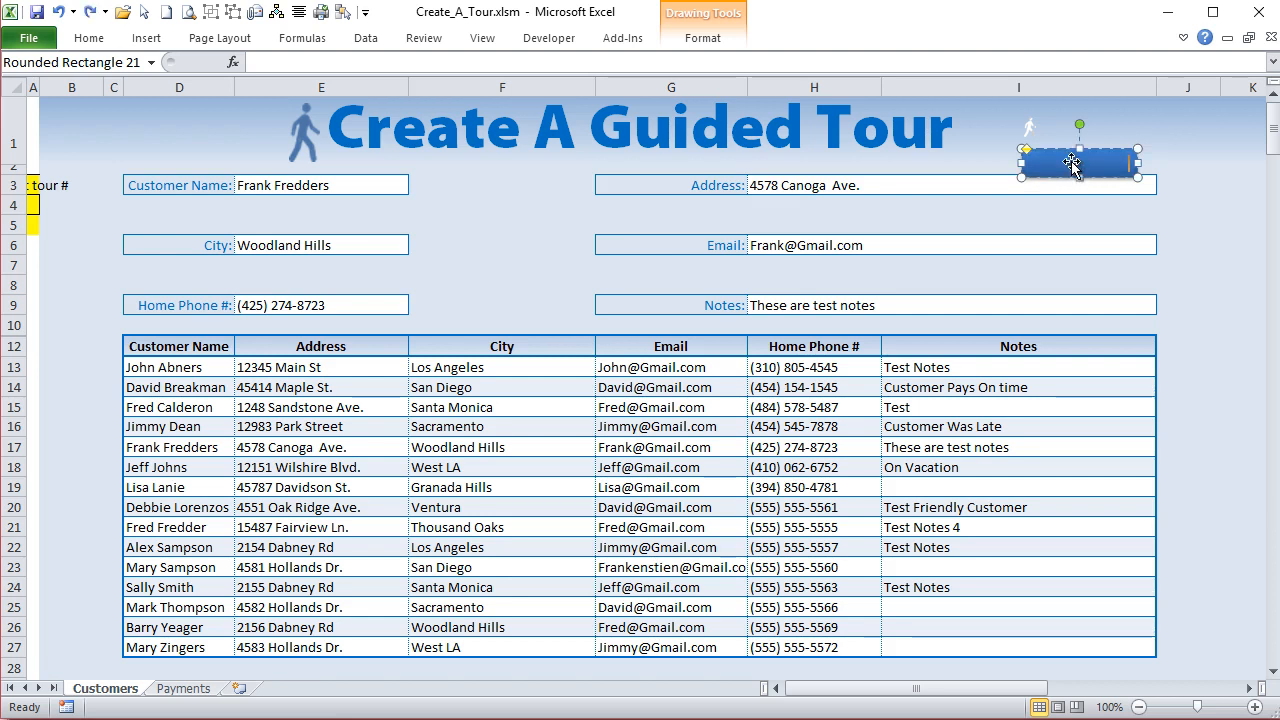
pyautogui.hotkey('ctrl', 'z')
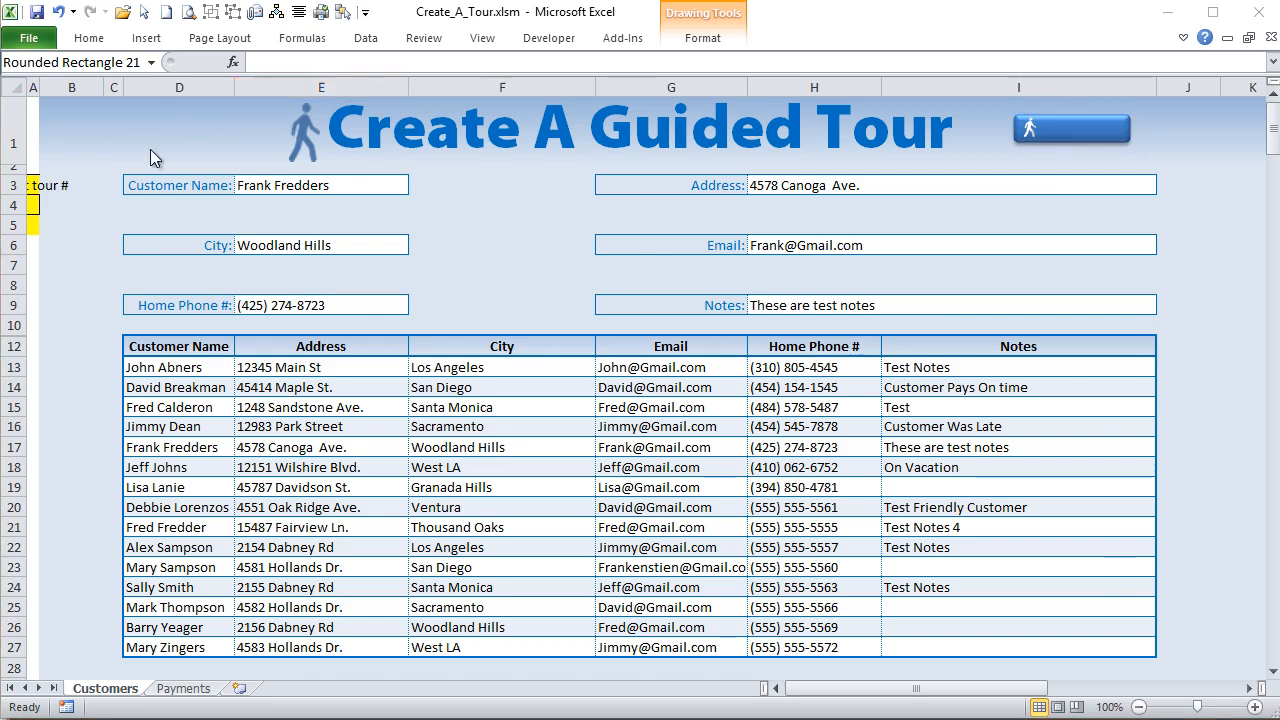
# - Widen column A to show the tour settings and enter "Take A Tour" in cell A5
pyautogui.click(38, 82)
pyautogui.moveTo(38, 82); pyautogui.dragTo(111, 84)
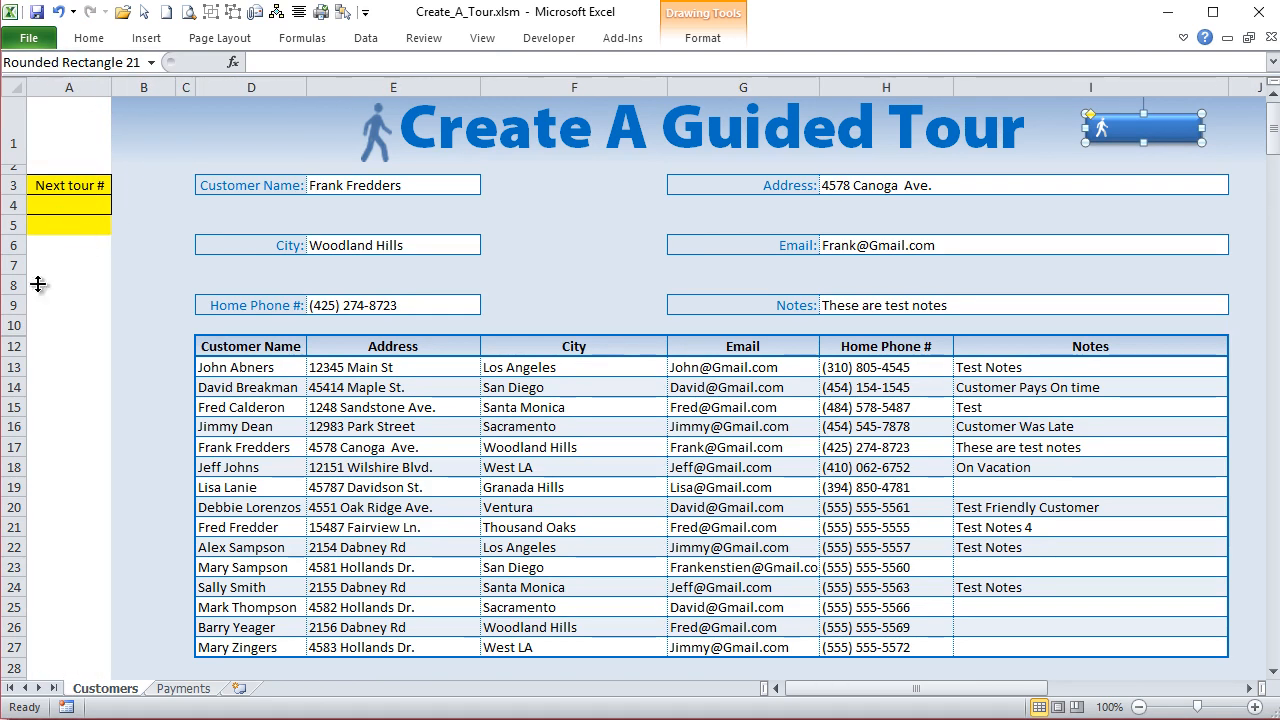
pyautogui.click(45, 204)
pyautogui.click(78, 228)
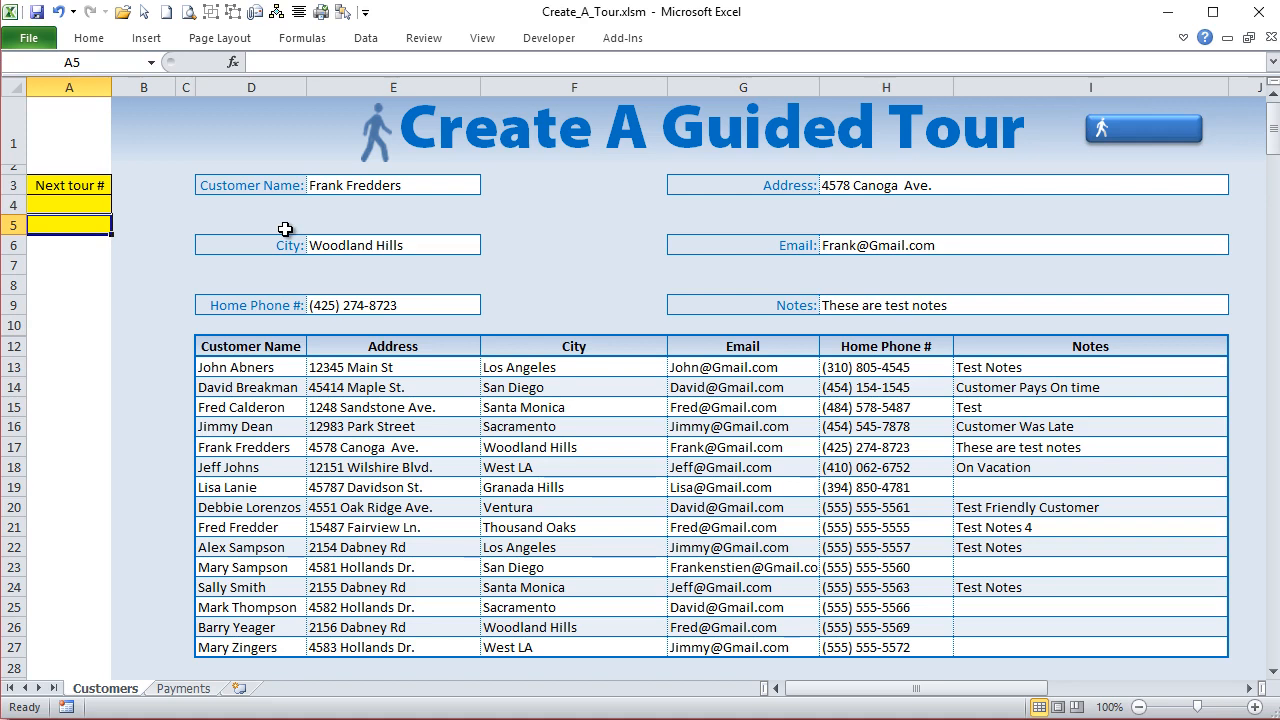
pyautogui.write('Take A Tour')
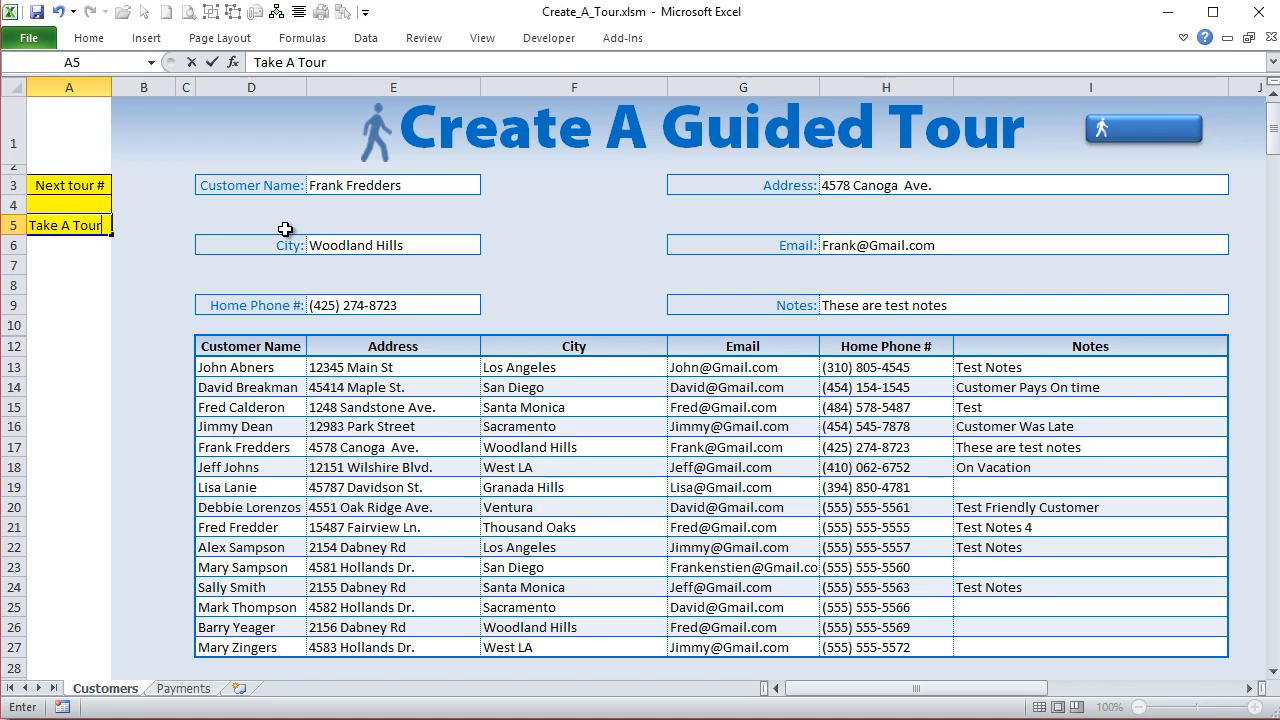
pyautogui.press('Return')
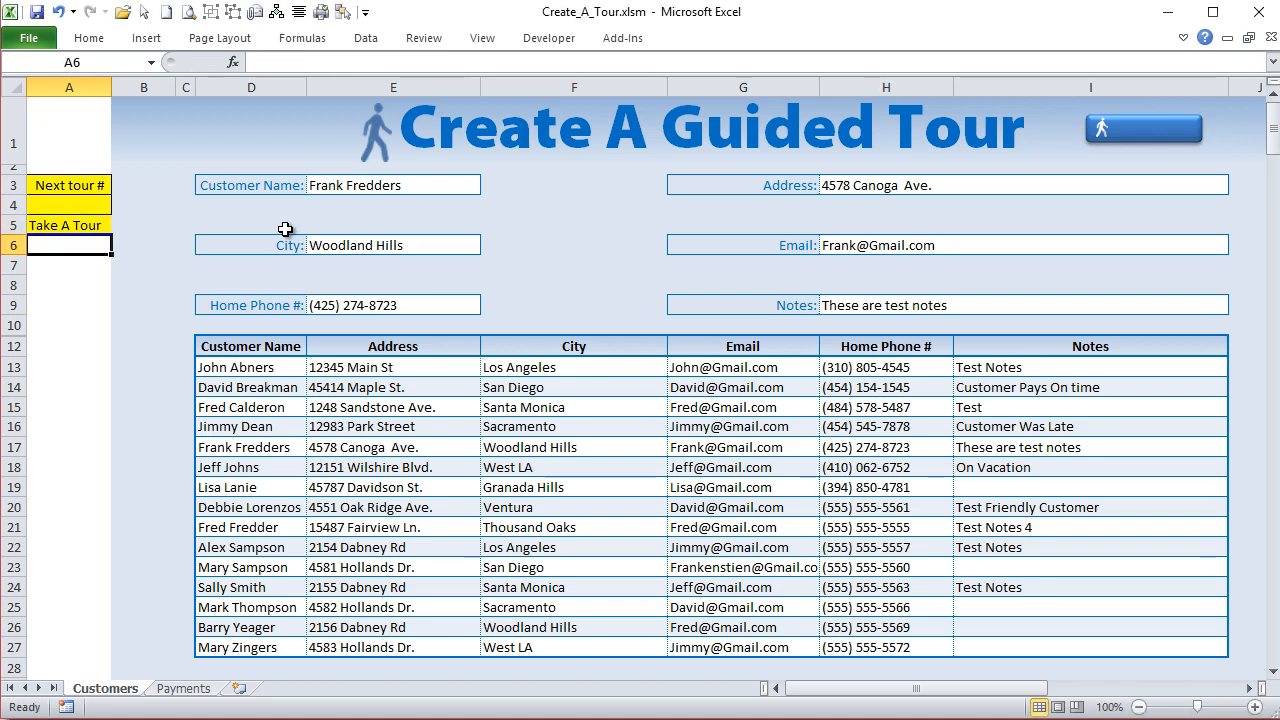
# - Link the blue tour button's text to cell A5 with a cell reference
pyautogui.keyDown('ctrl'); pyautogui.click(1155, 130); pyautogui.keyUp('ctrl')
pyautogui.click(357, 57)
pyautogui.write('=')
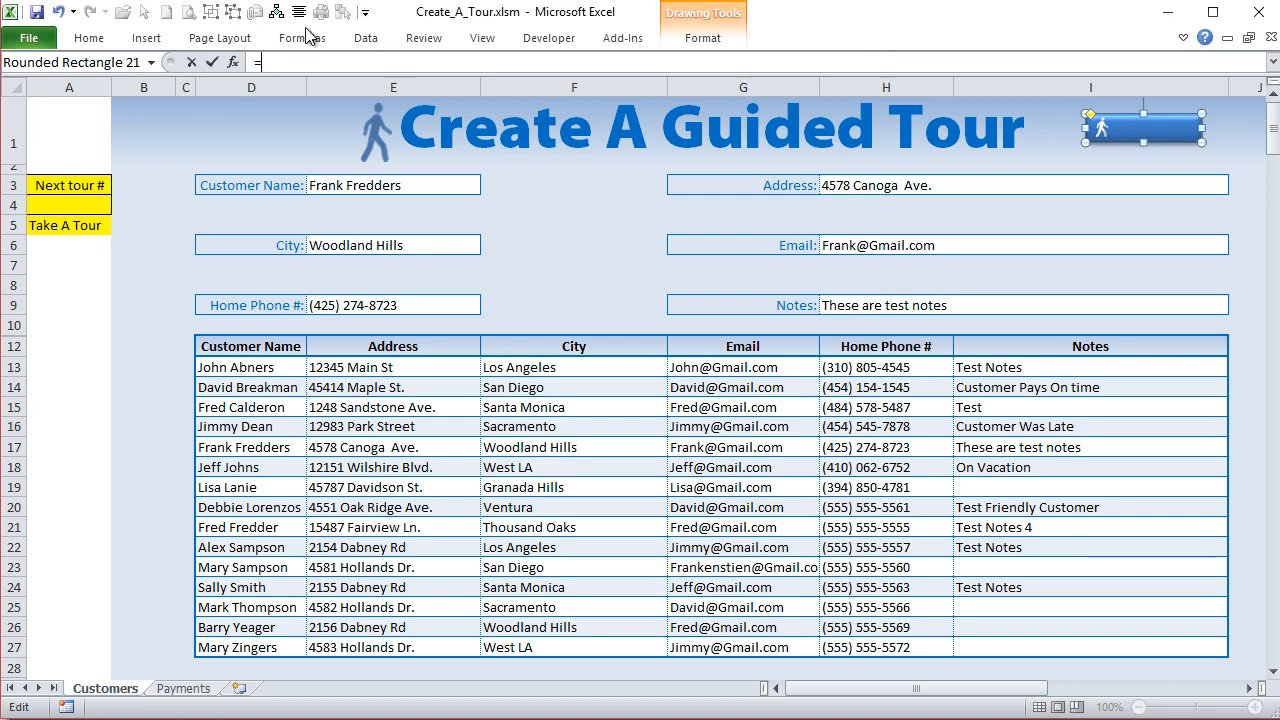
pyautogui.click(57, 224)
pyautogui.press('Return')
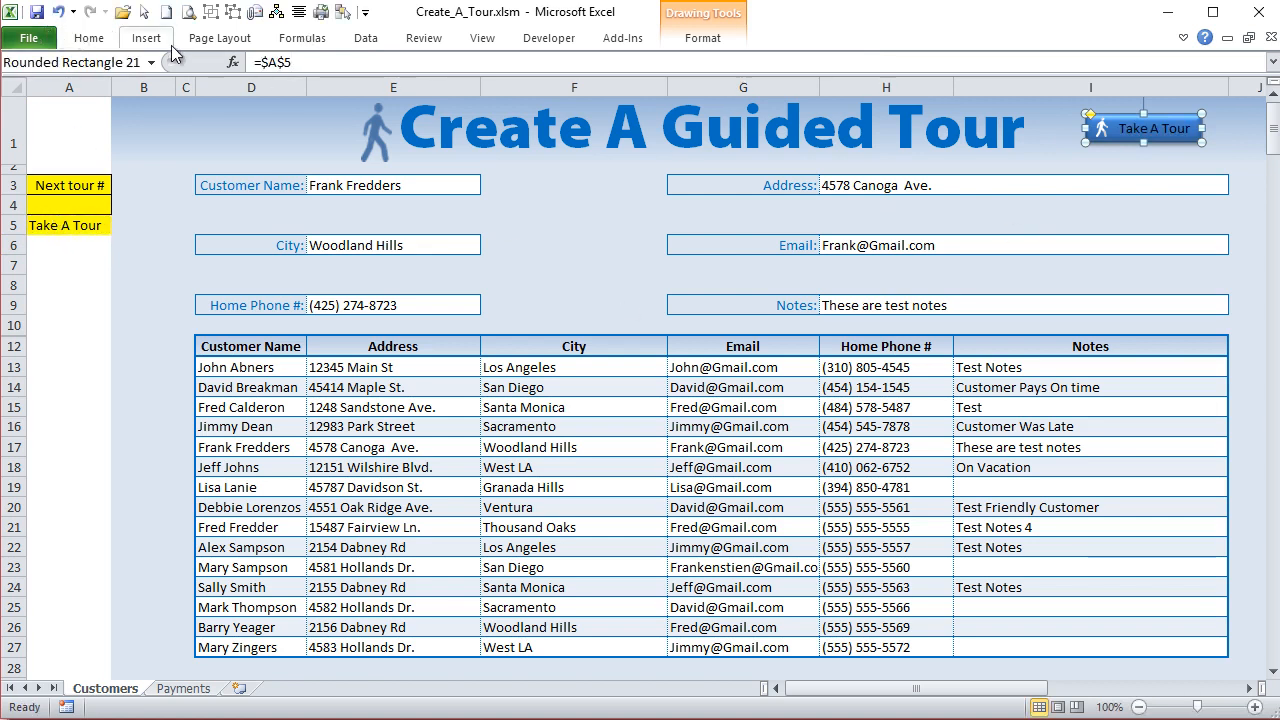
# - Change the font color of the tour button's text to white
pyautogui.click(100, 42)
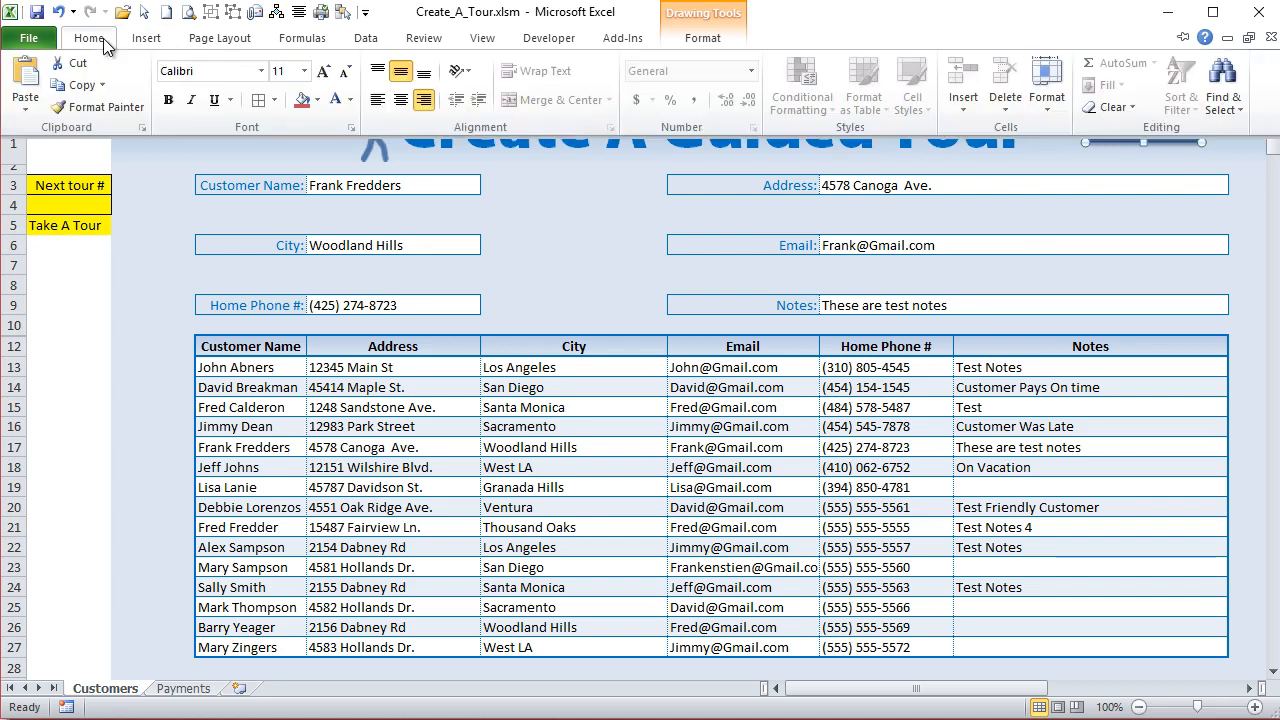
pyautogui.click(320, 106)
pyautogui.click(354, 96)
pyautogui.click(341, 98)
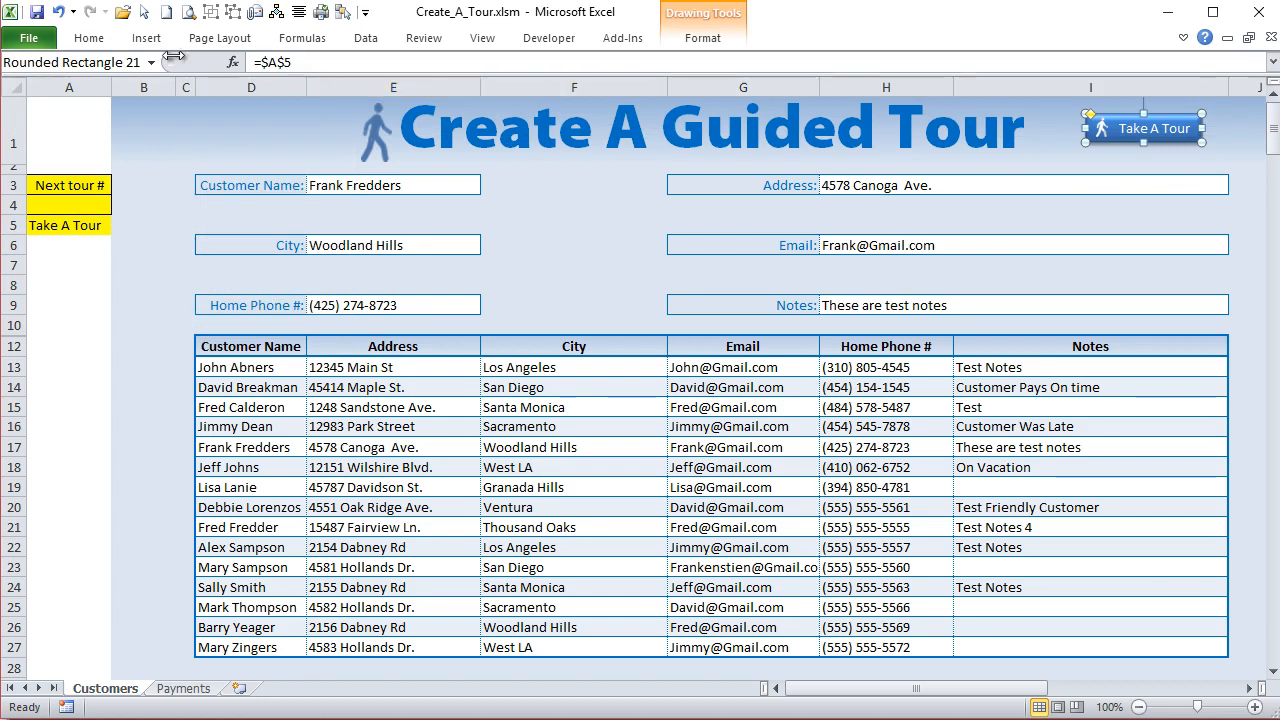
pyautogui.click(107, 40)
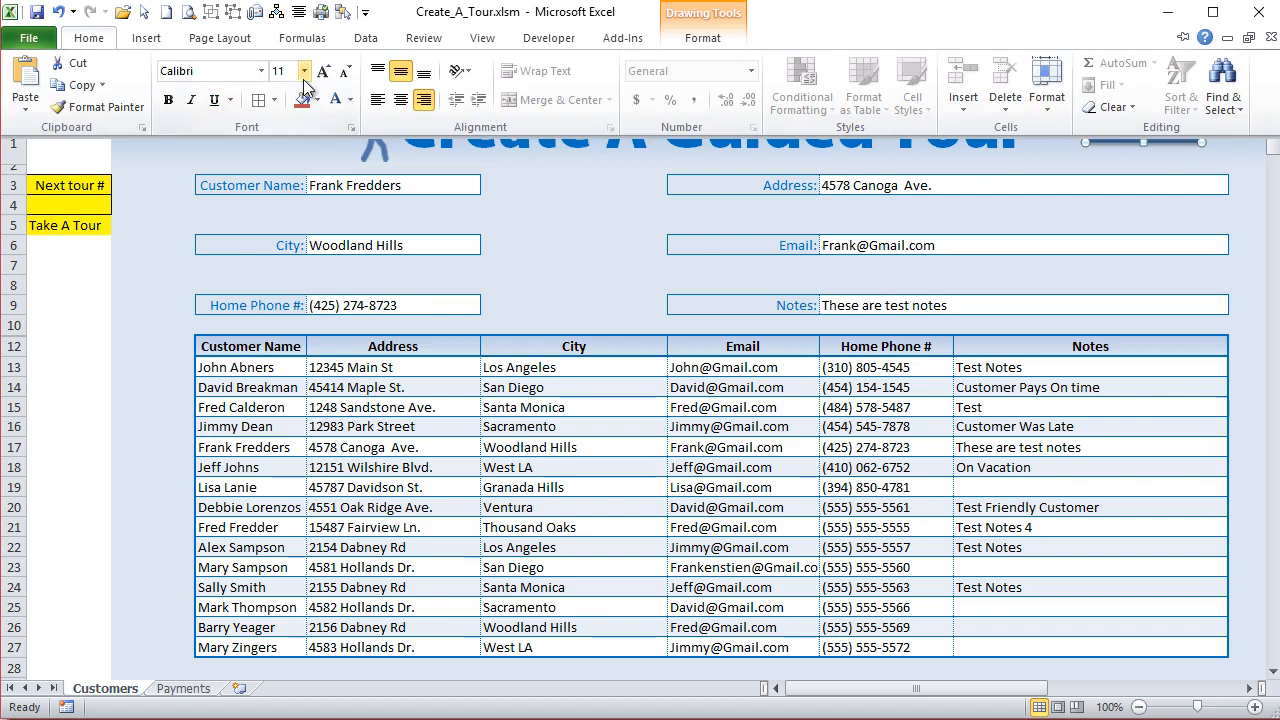
pyautogui.click(50, 388)
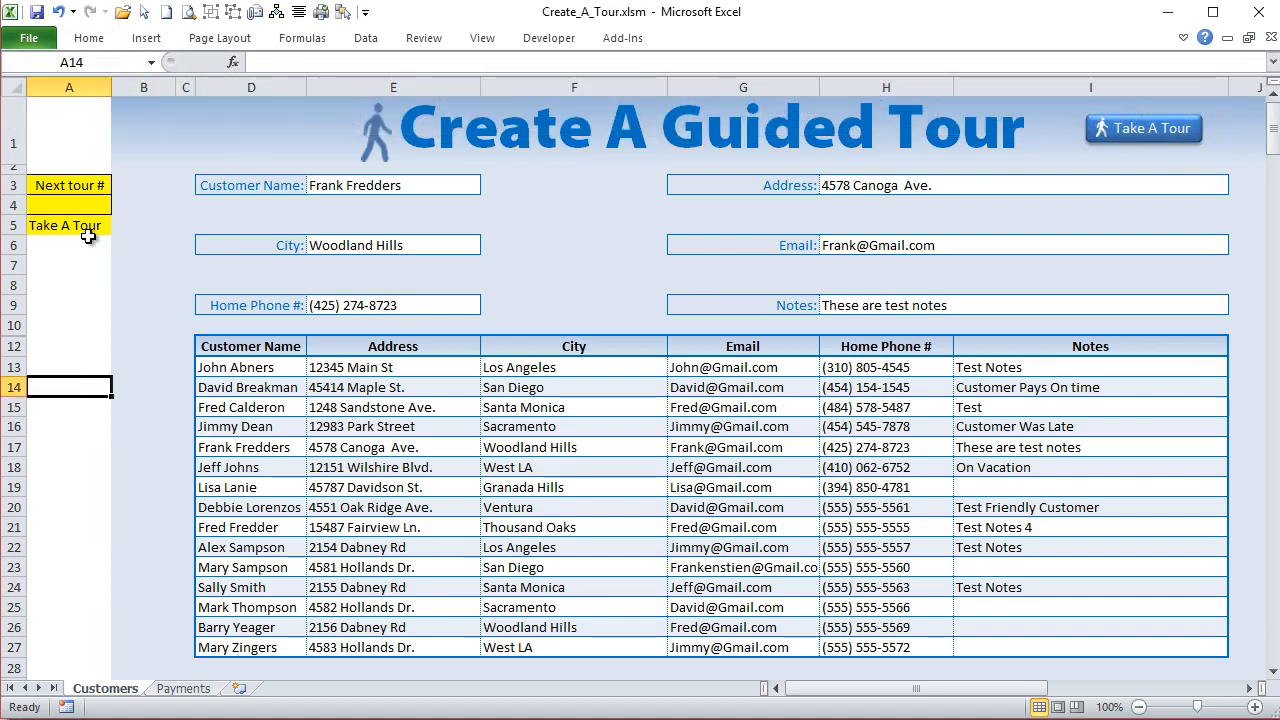
# - Set the next tour number in cell A4 to 1
pyautogui.click(80, 199)
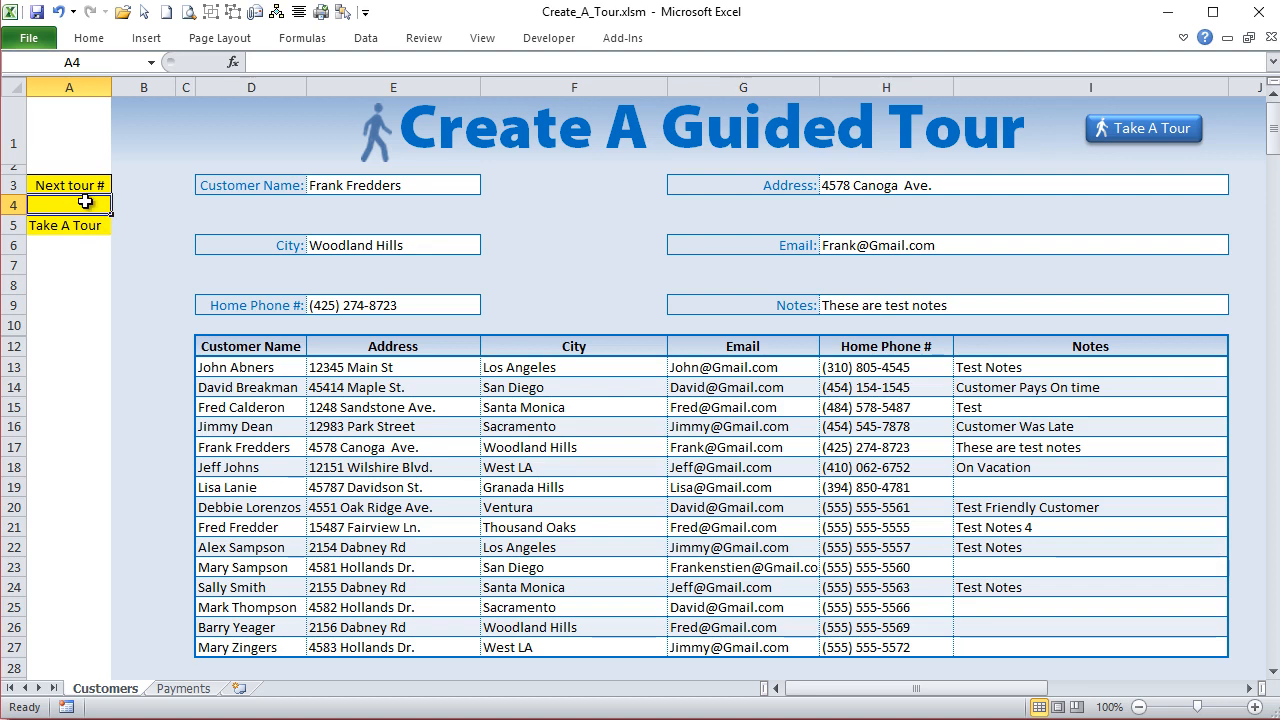
pyautogui.write('1')
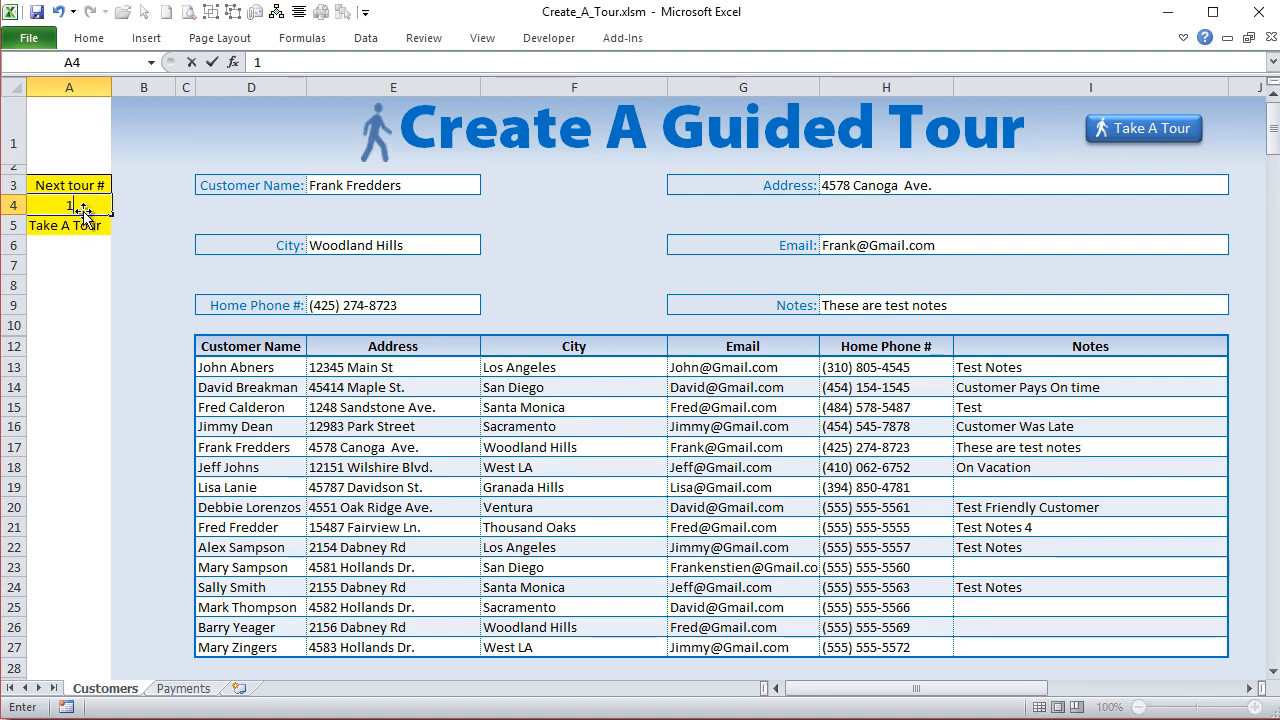
pyautogui.click(91, 223)
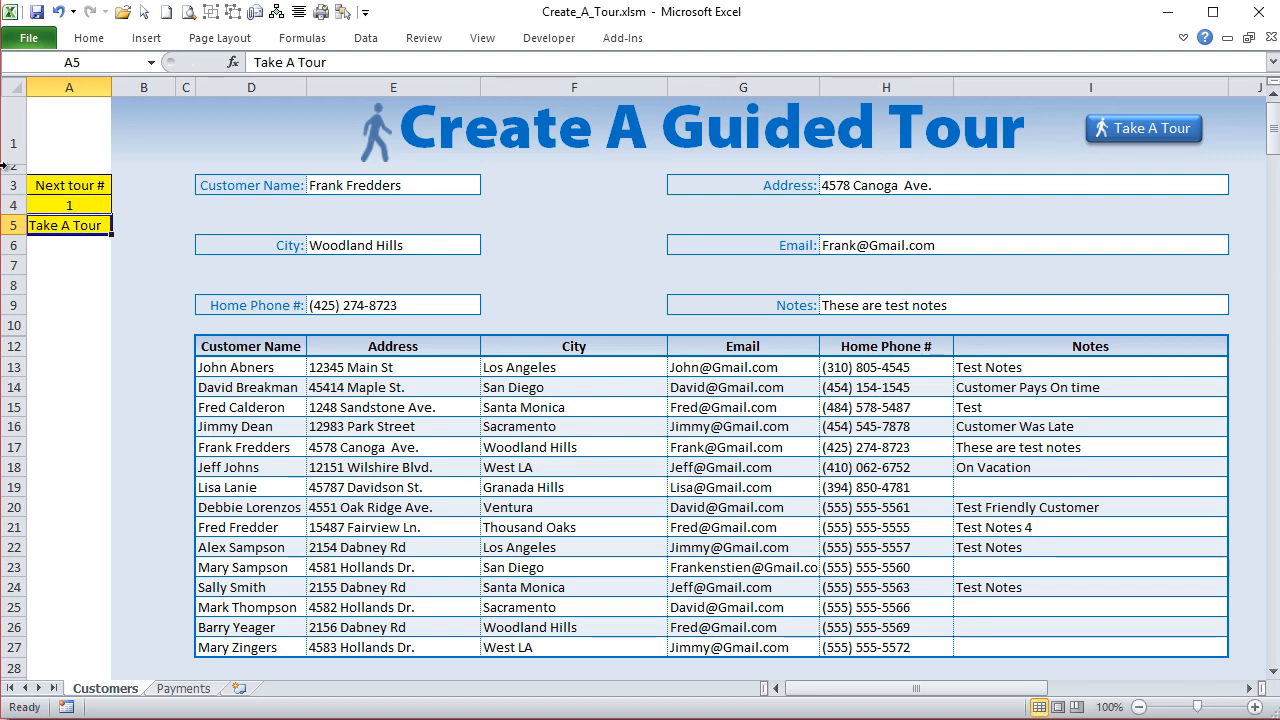
pyautogui.click(92, 206)
# - Turn cell A5 into the formula =IF(A4=1,"Take A Tour","Resume Tour")
pyautogui.click(101, 218)
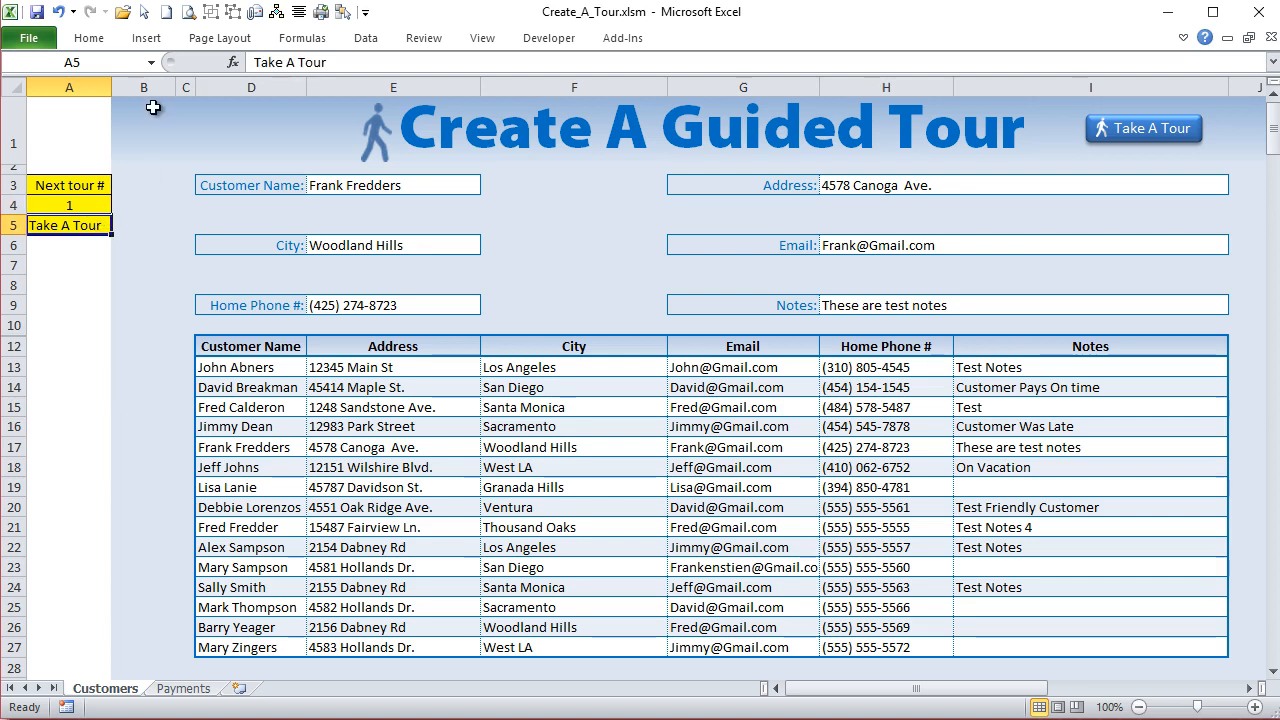
pyautogui.click(276, 65)
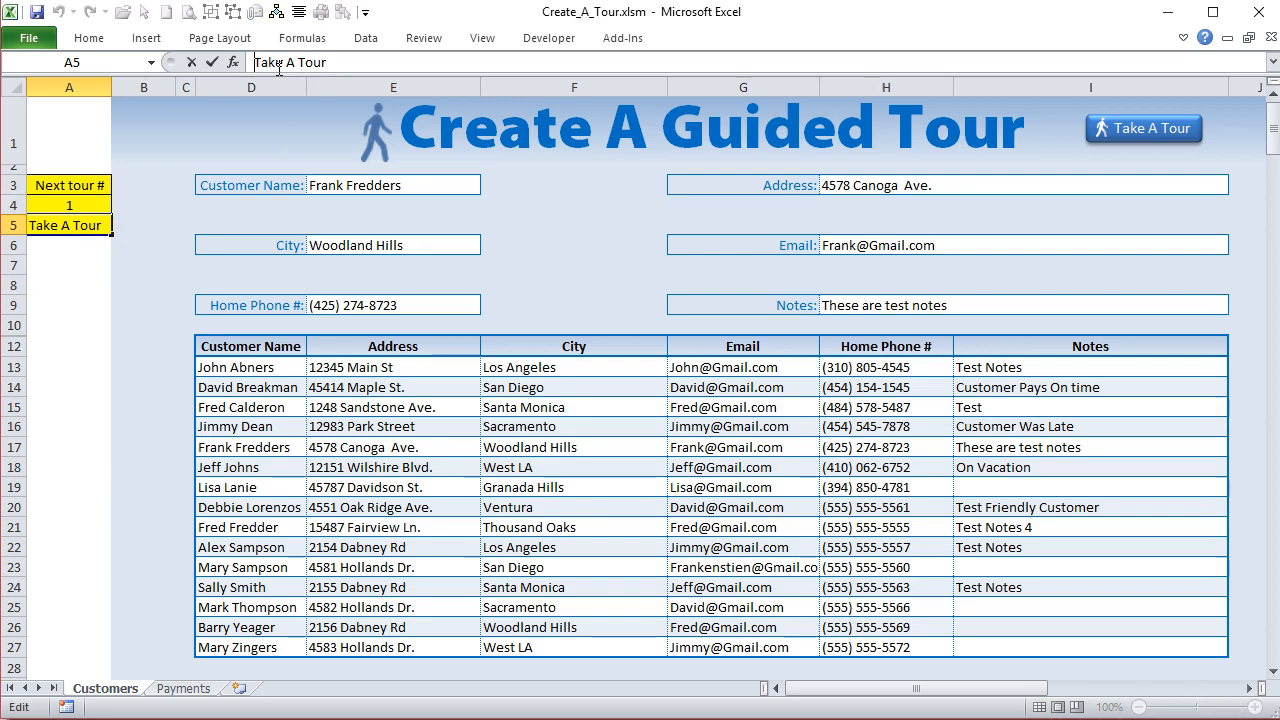
pyautogui.write('=If(')
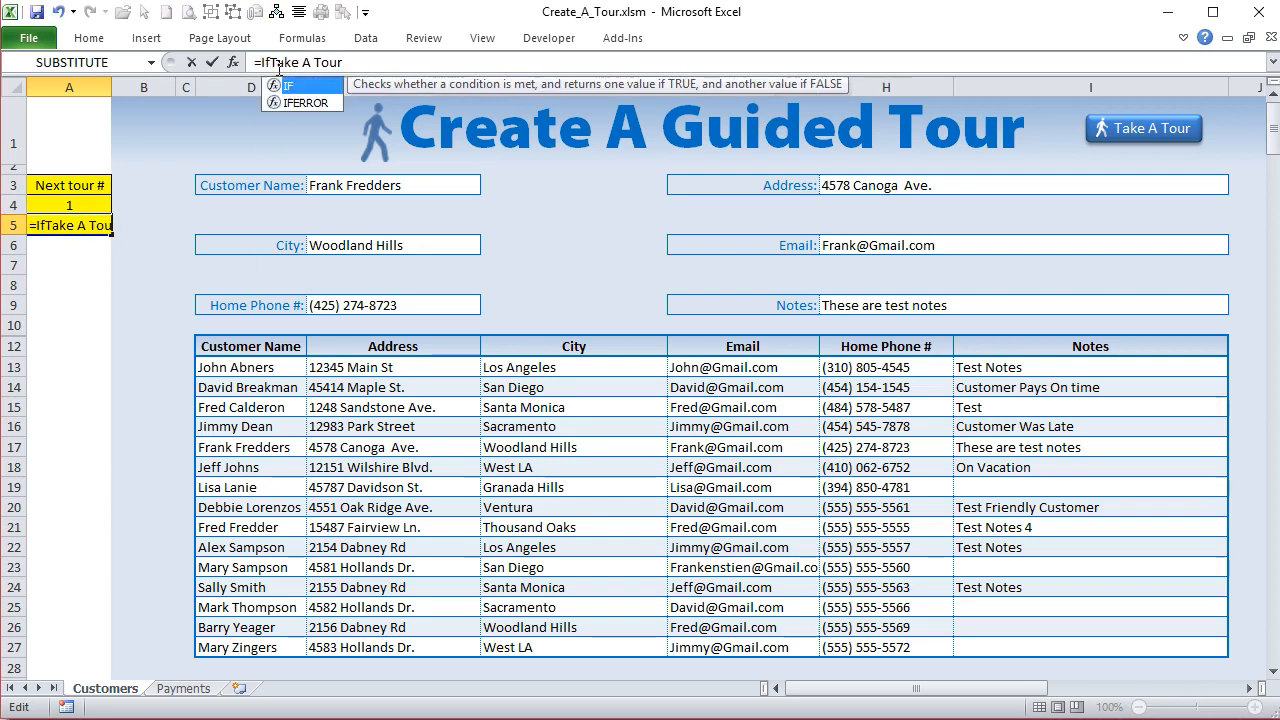
pyautogui.click(62, 204)
pyautogui.write('=')
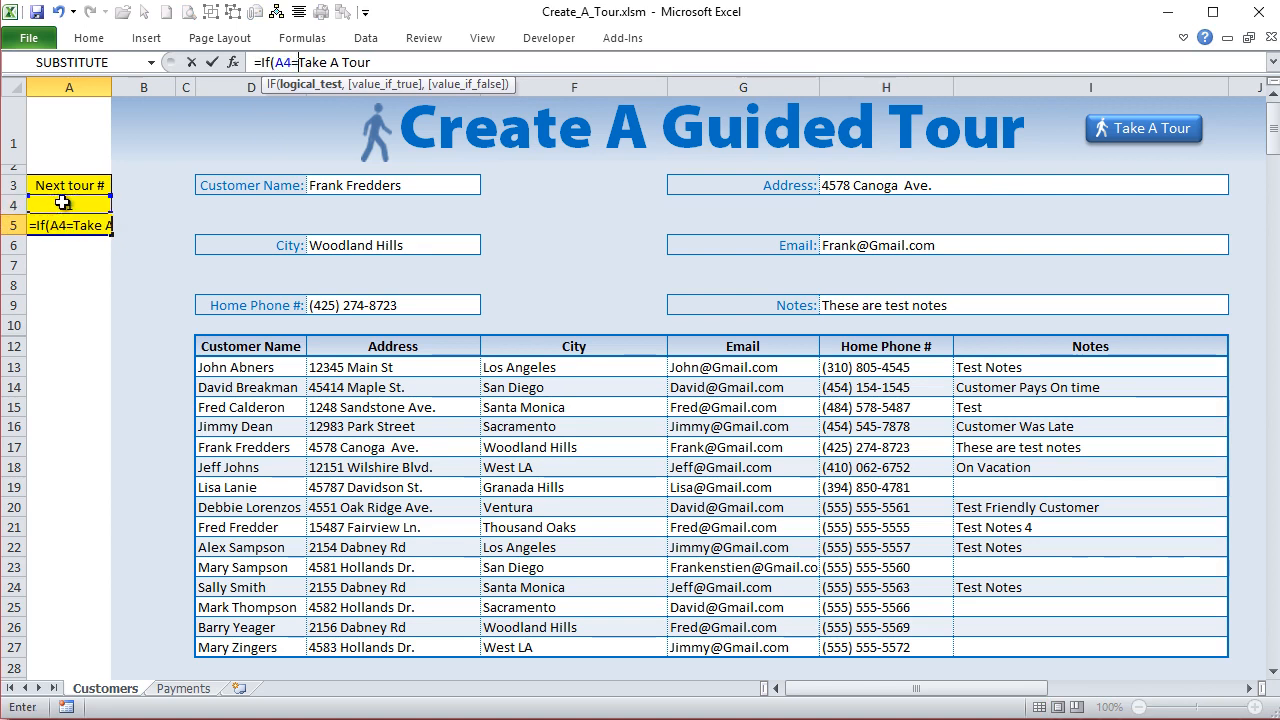
pyautogui.write('1,')
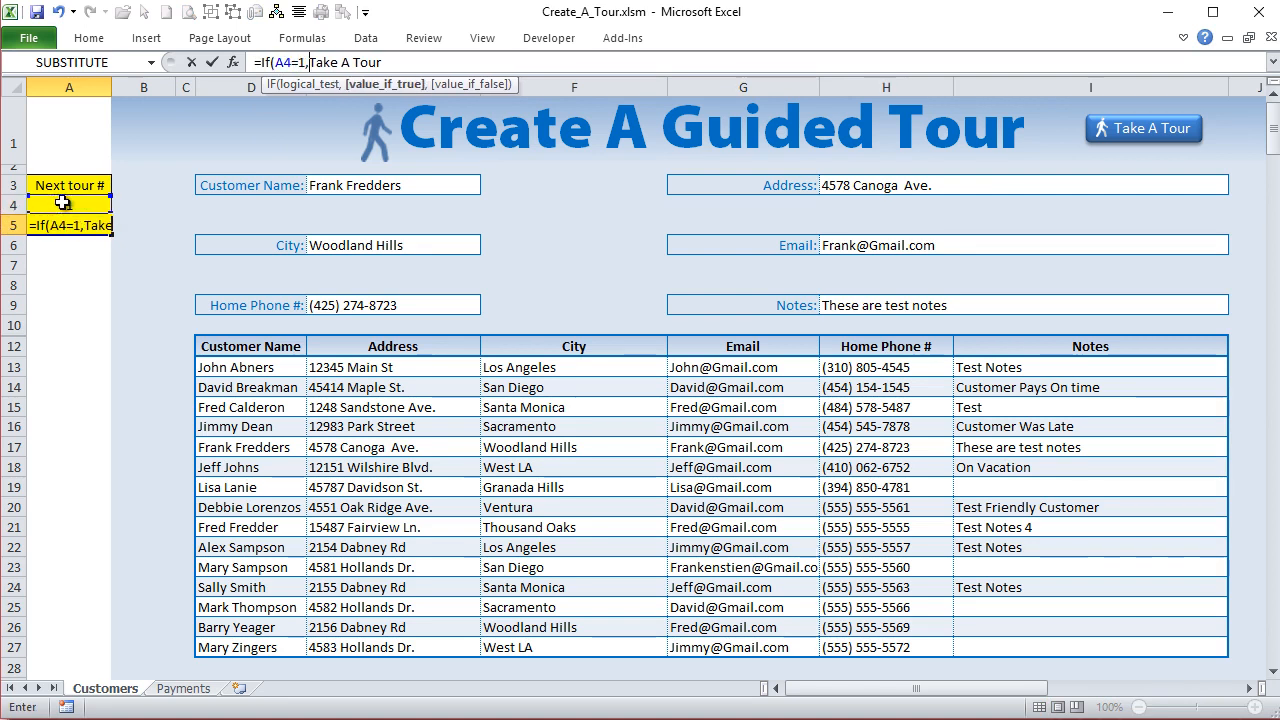
pyautogui.write('"')
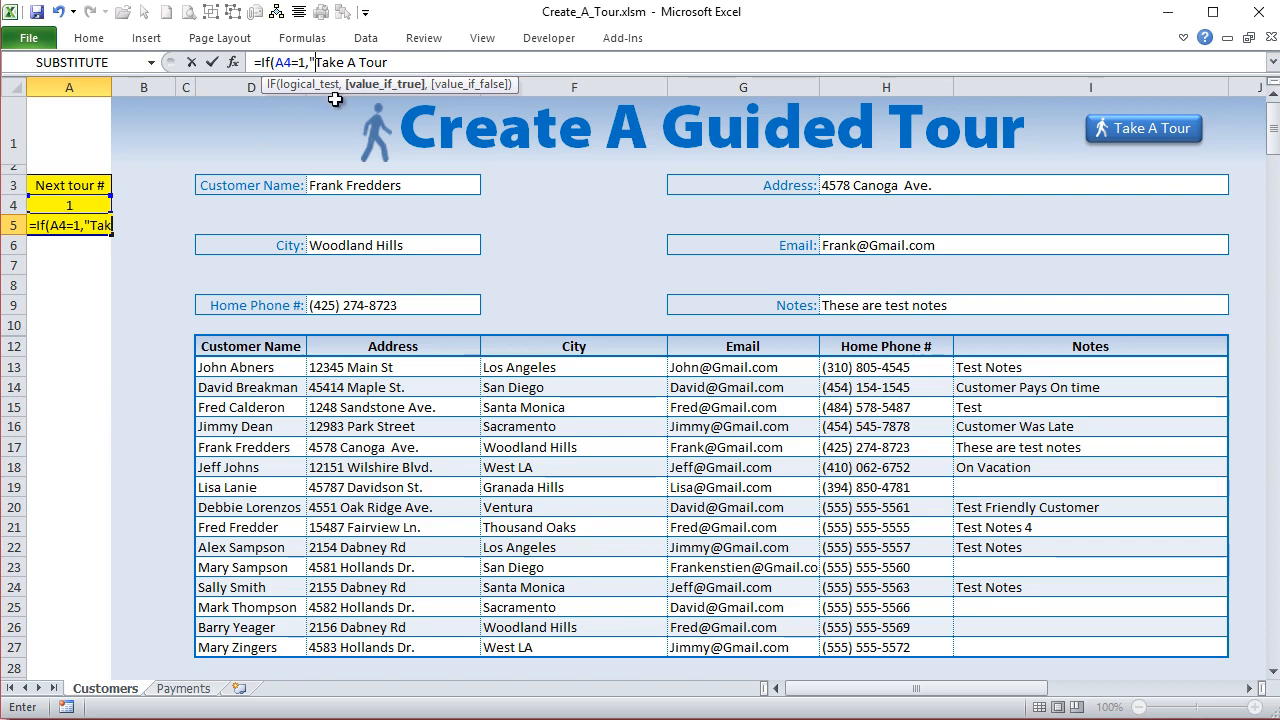
pyautogui.click(430, 61)
pyautogui.write('"')
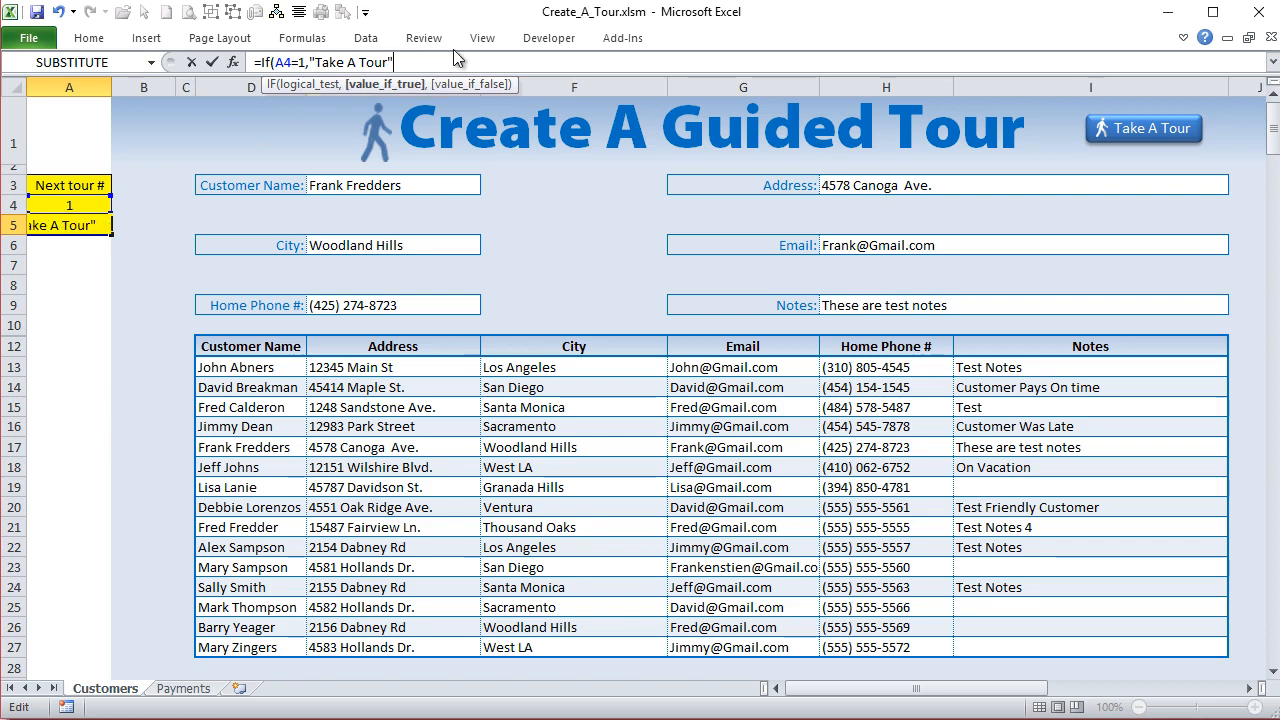
pyautogui.write(',.Resu')
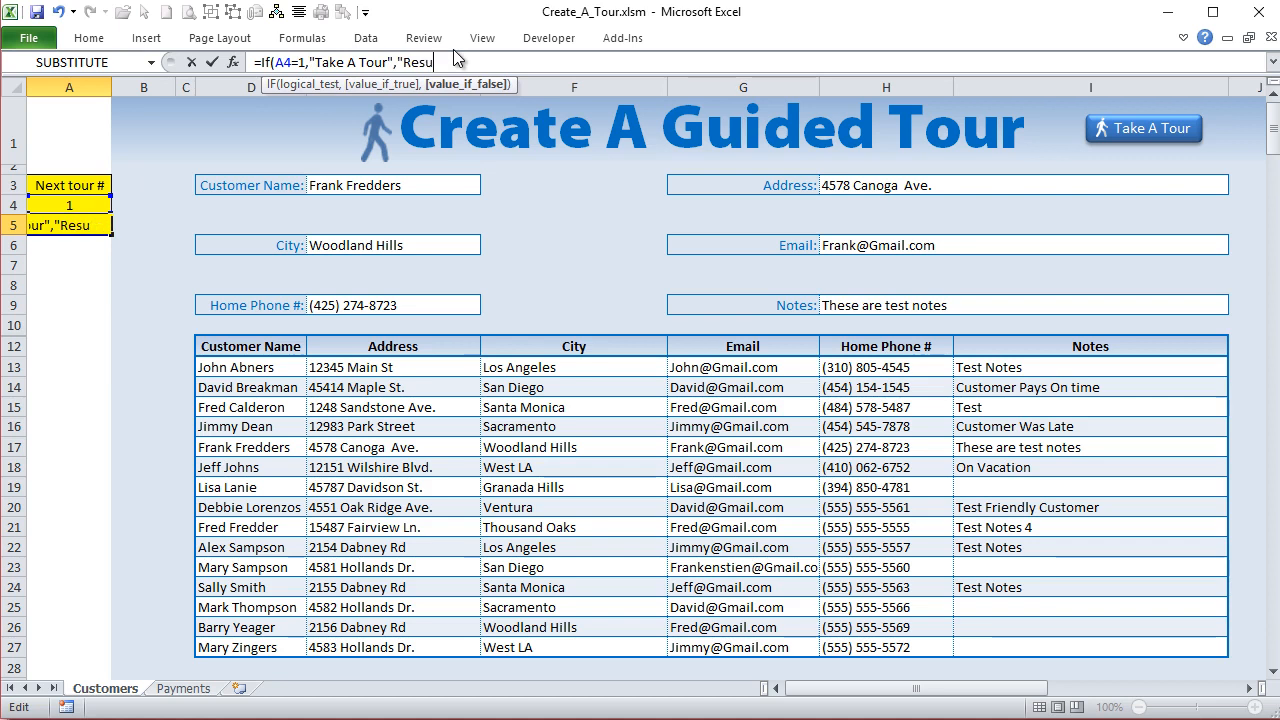
pyautogui.write('me Tour")')
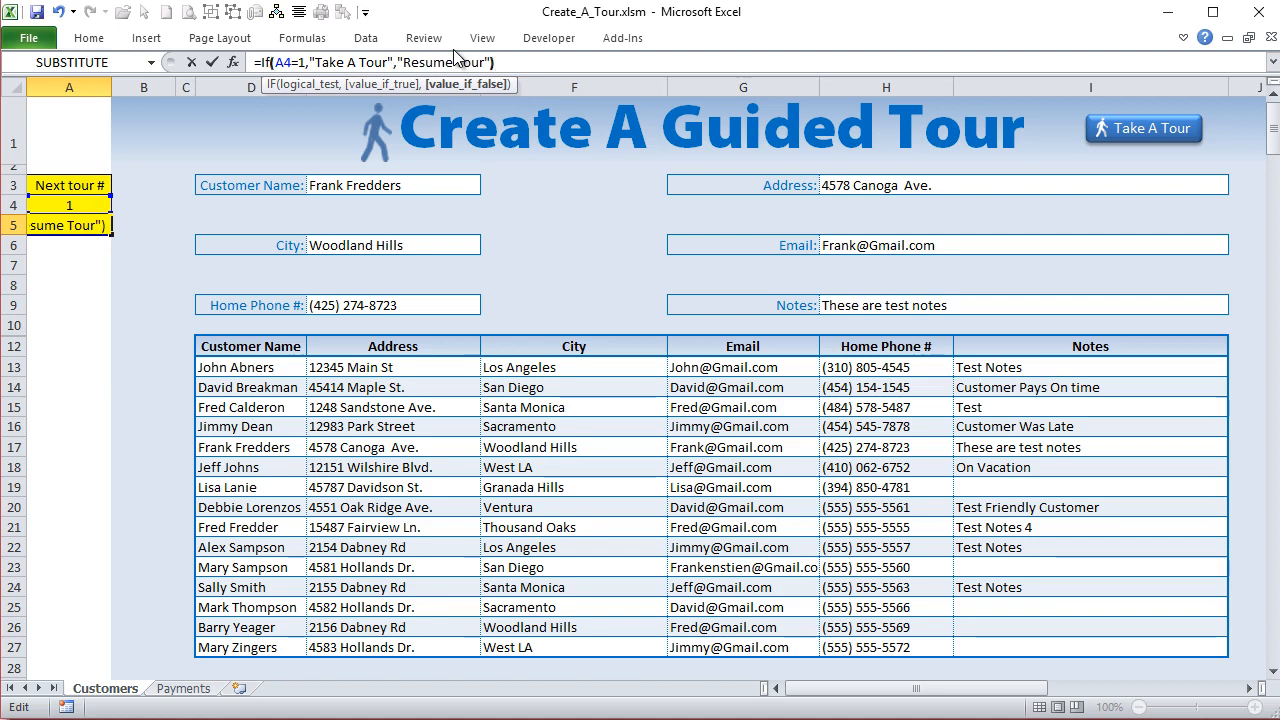
pyautogui.press('Return')
pyautogui.click(94, 200)
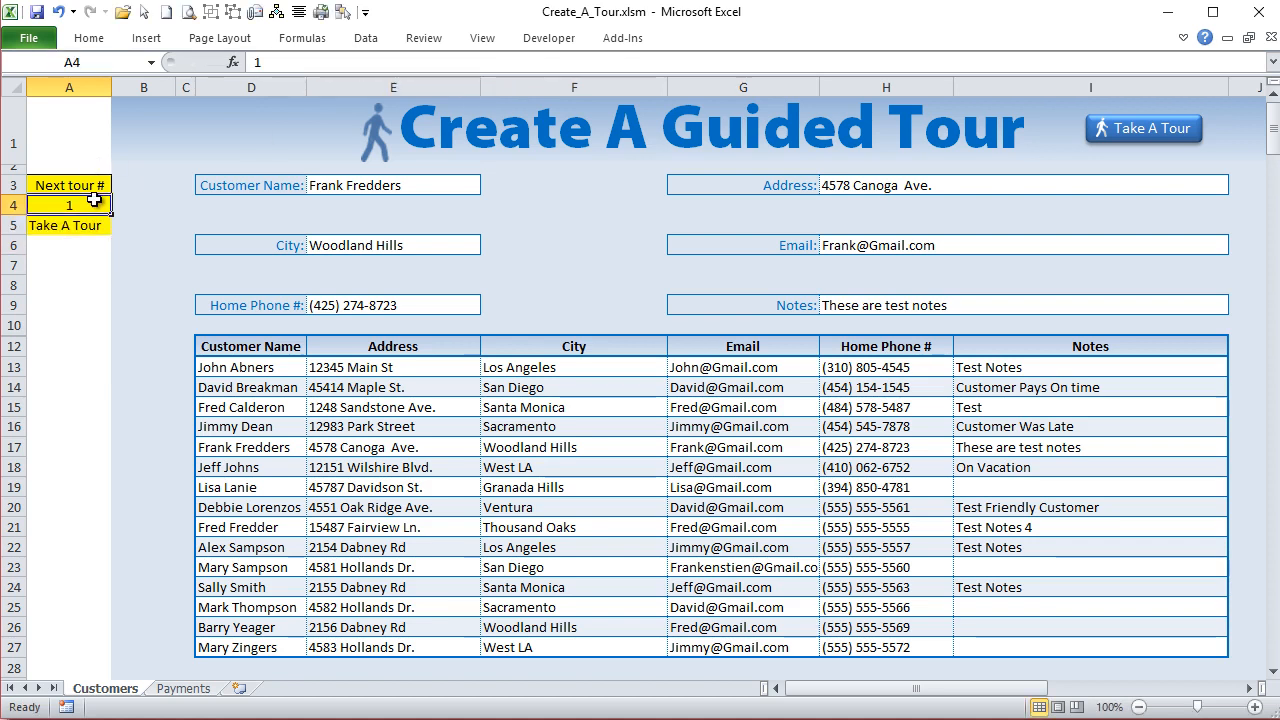
# - Set the next tour number in cell A4 to 2 and widen the tour button slightly to fit its text
pyautogui.write('2')
pyautogui.press('Return')
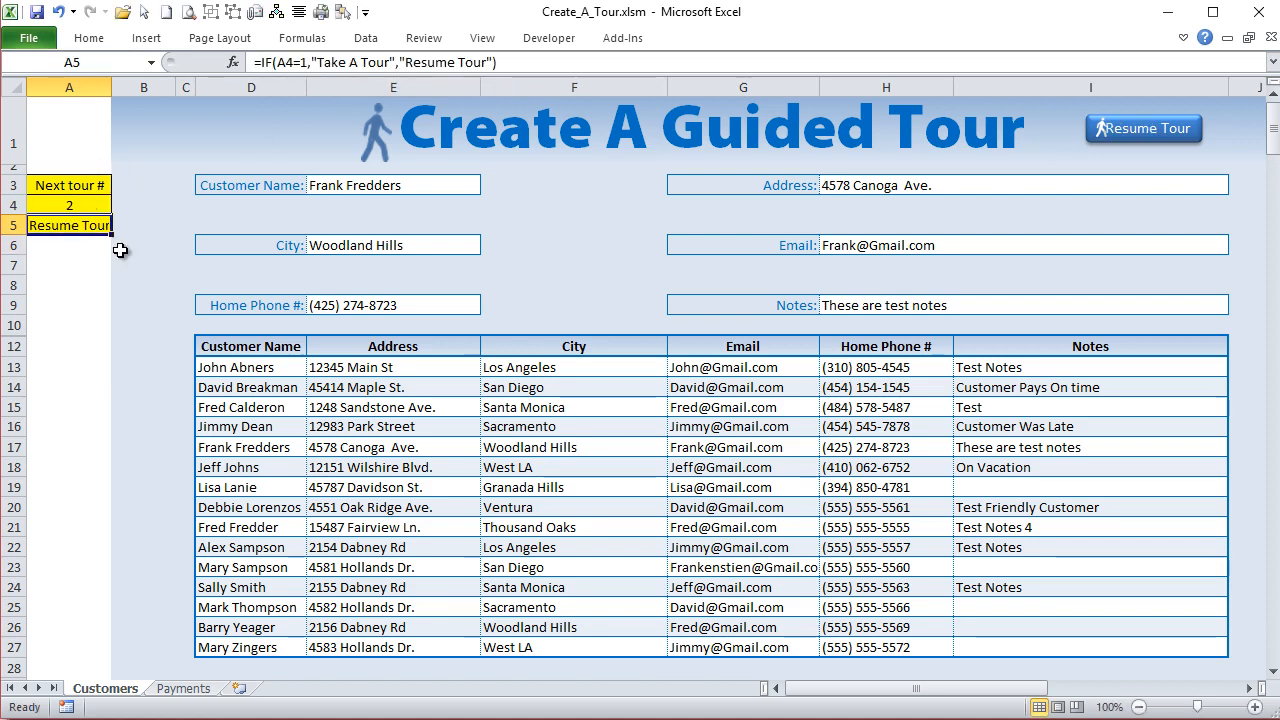
pyautogui.keyDown('ctrl'); pyautogui.click(1168, 138); pyautogui.keyUp('ctrl')
pyautogui.moveTo(1203, 128); pyautogui.dragTo(1210, 128)
pyautogui.click(1200, 165)
# - Group the blue tour button with its walking-figure icon
pyautogui.keyDown('ctrl'); pyautogui.click(1162, 130); pyautogui.keyUp('ctrl')
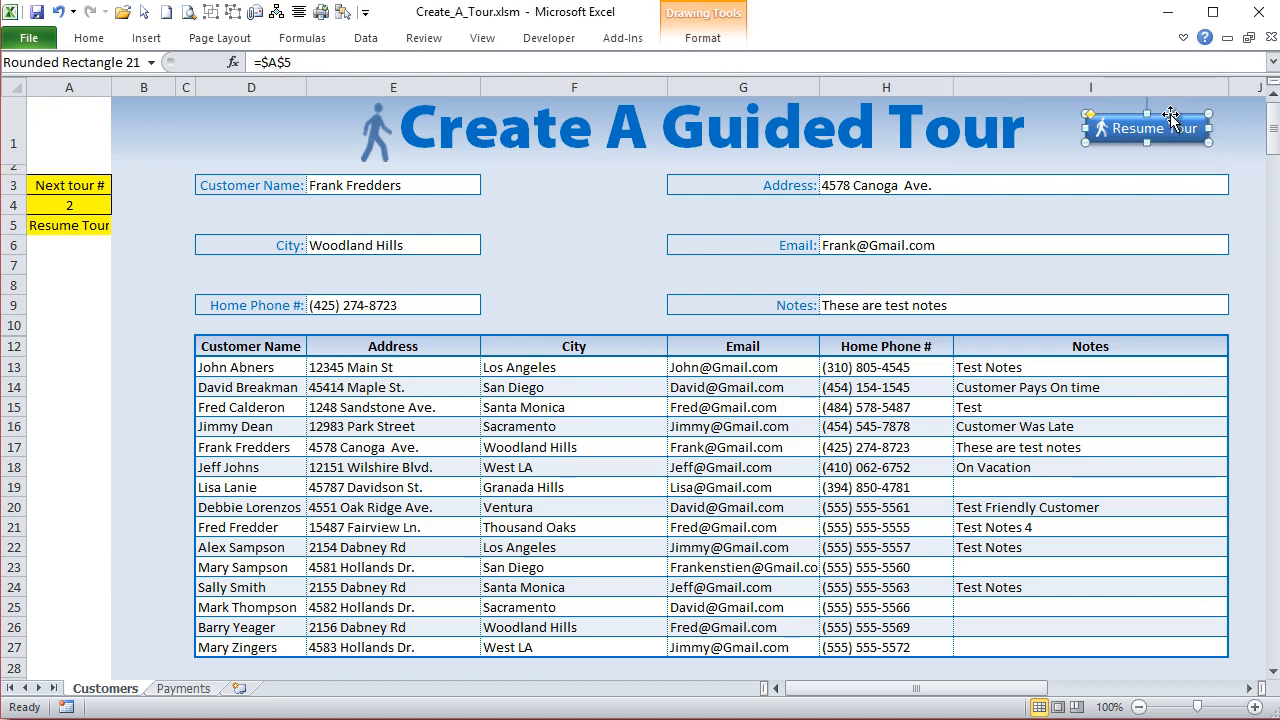
pyautogui.keyDown('ctrl'); pyautogui.click(1103, 134); pyautogui.keyUp('ctrl')
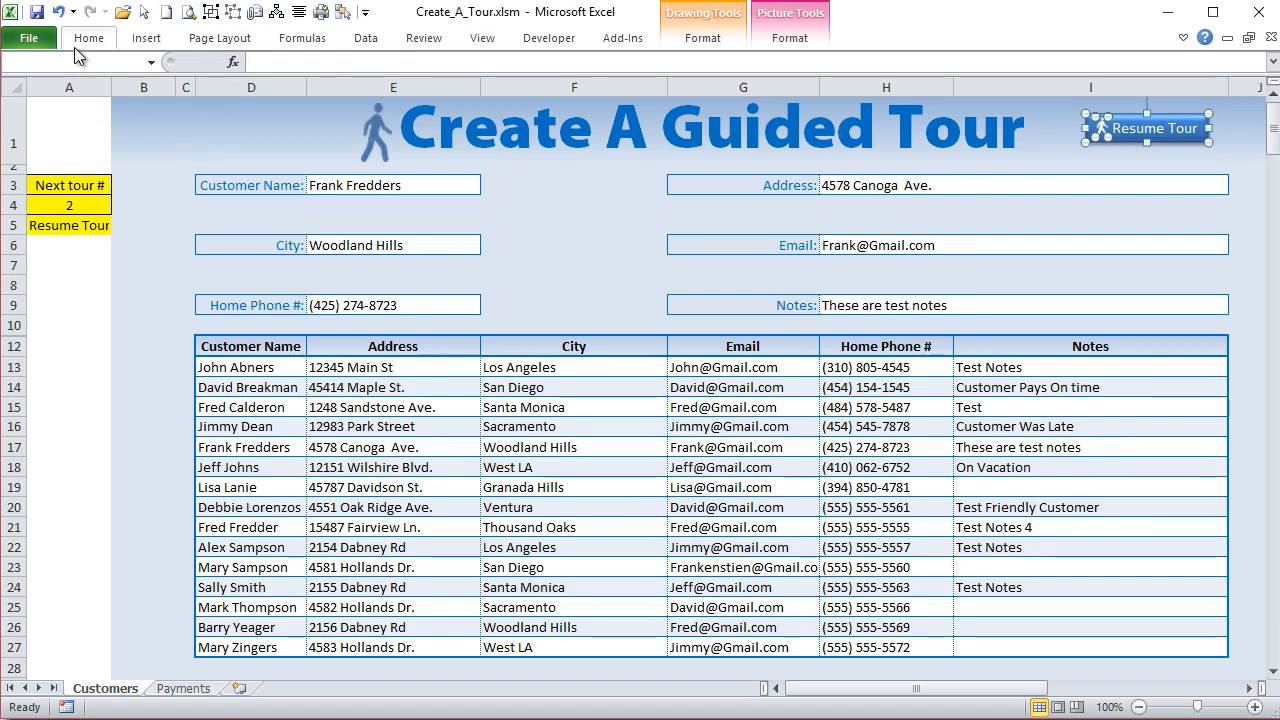
pyautogui.click(365, 12)
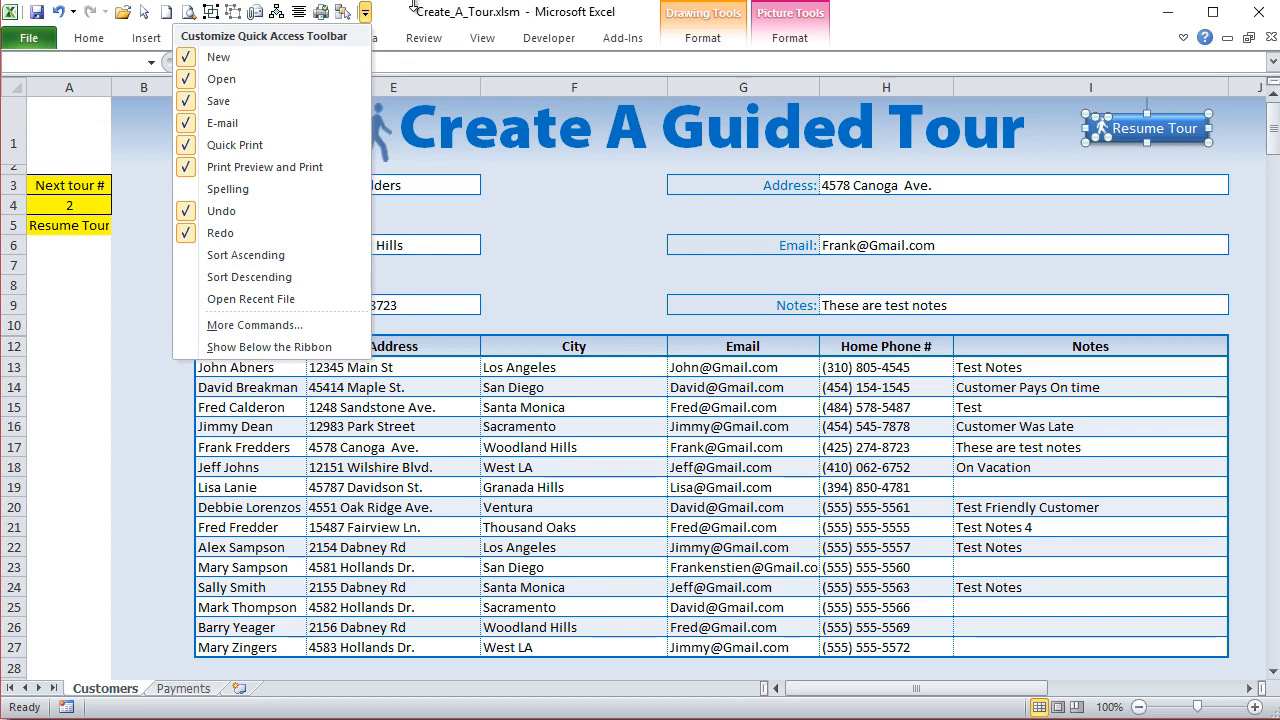
pyautogui.click(505, 17)
pyautogui.click(703, 38)
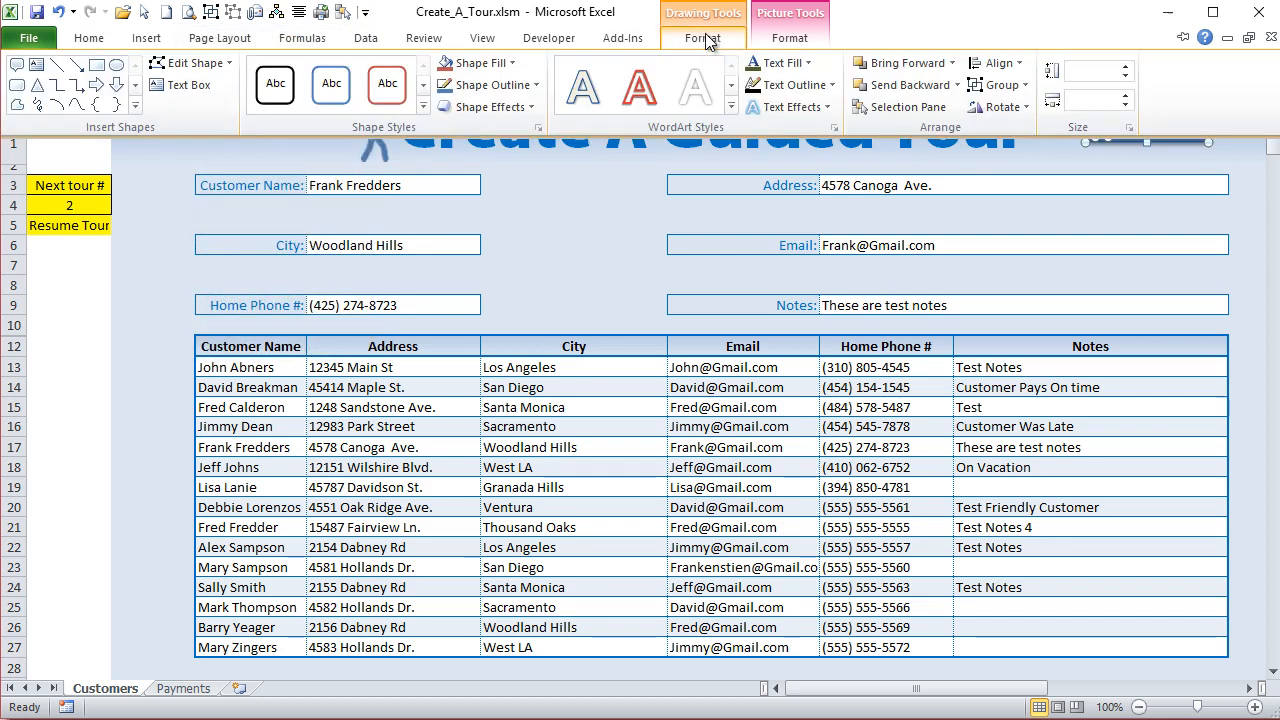
pyautogui.click(1003, 85)
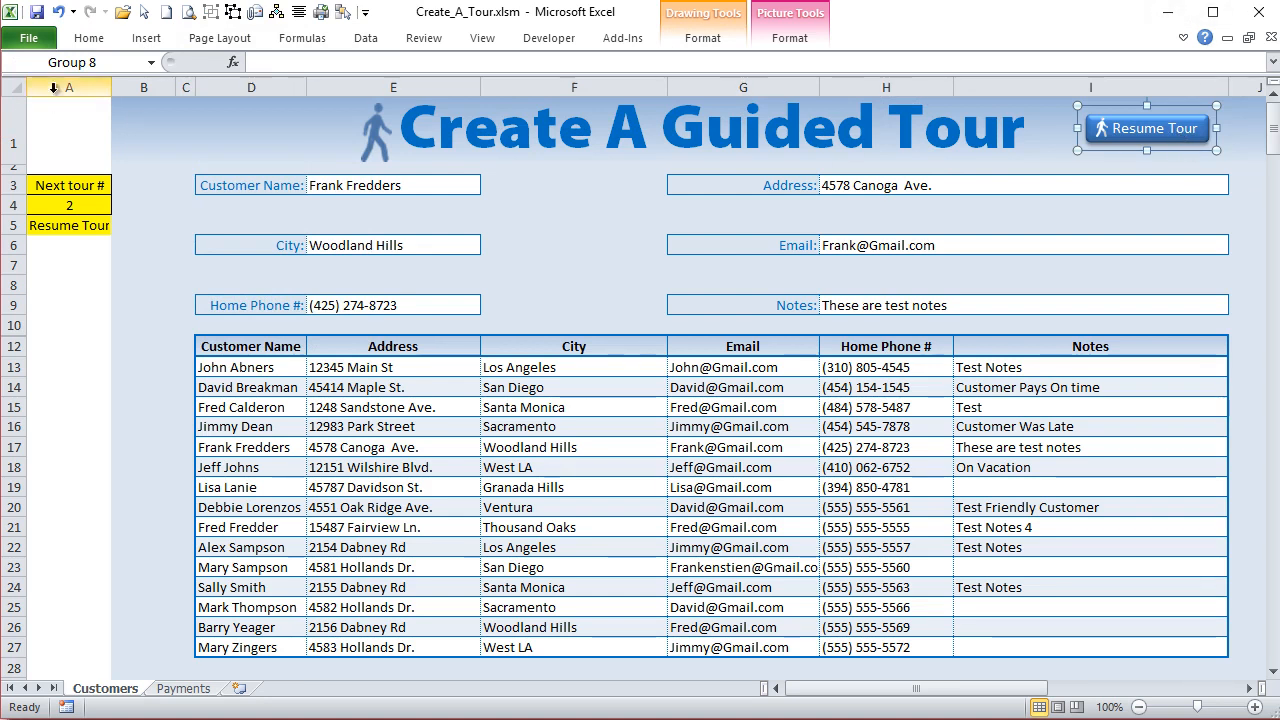
# - Name the grouped button TakeTourBtn and narrow column A to a thin strip
pyautogui.click(109, 55)
pyautogui.write('Z')
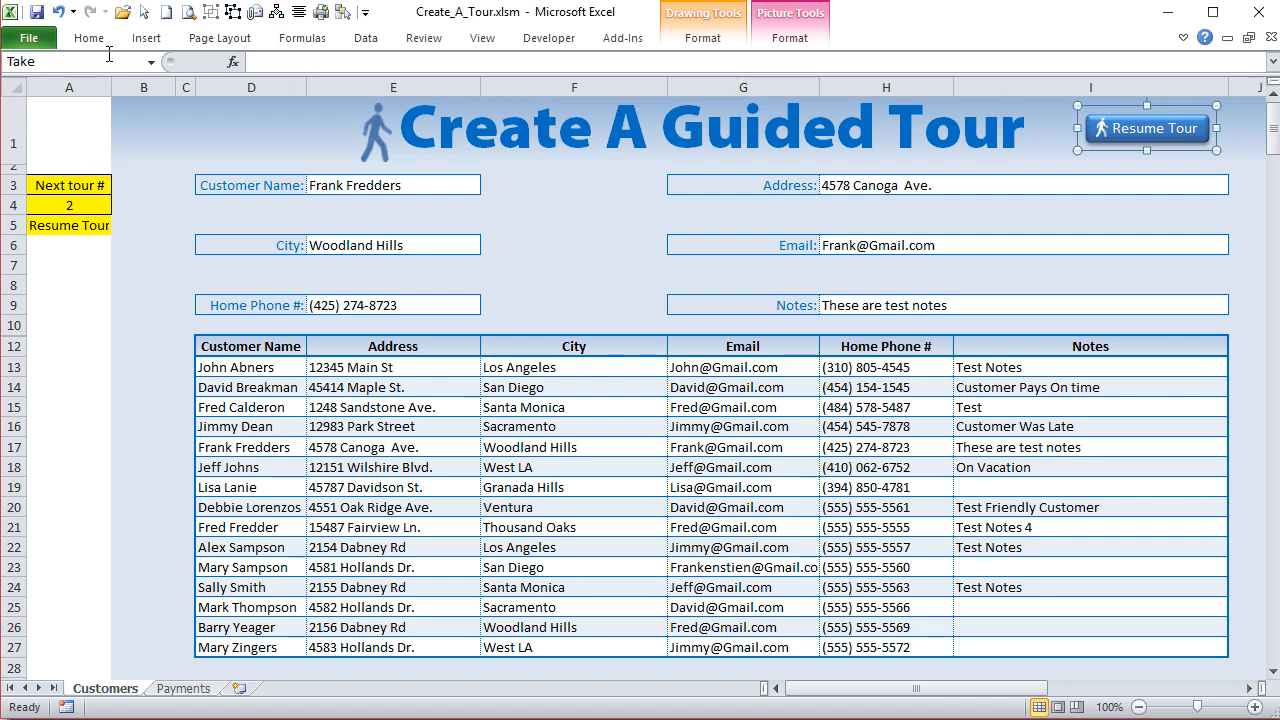
pyautogui.press('Return')
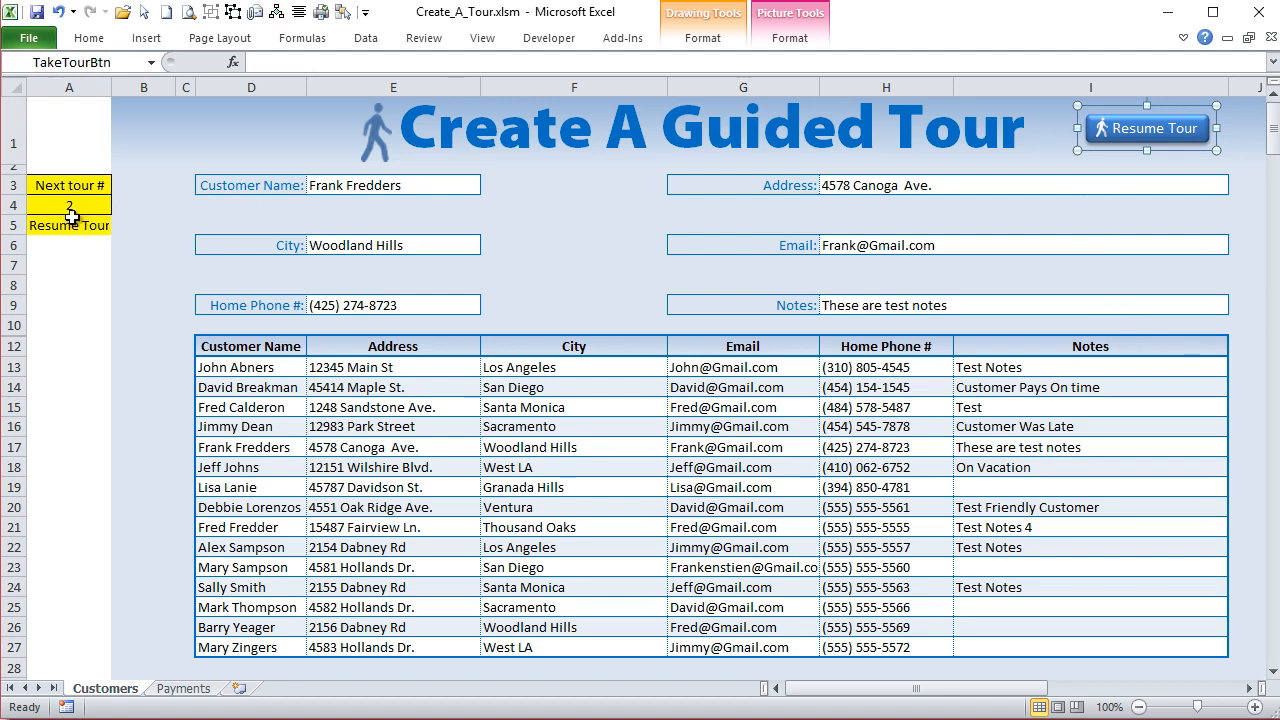
pyautogui.moveTo(111, 85); pyautogui.dragTo(40, 82)
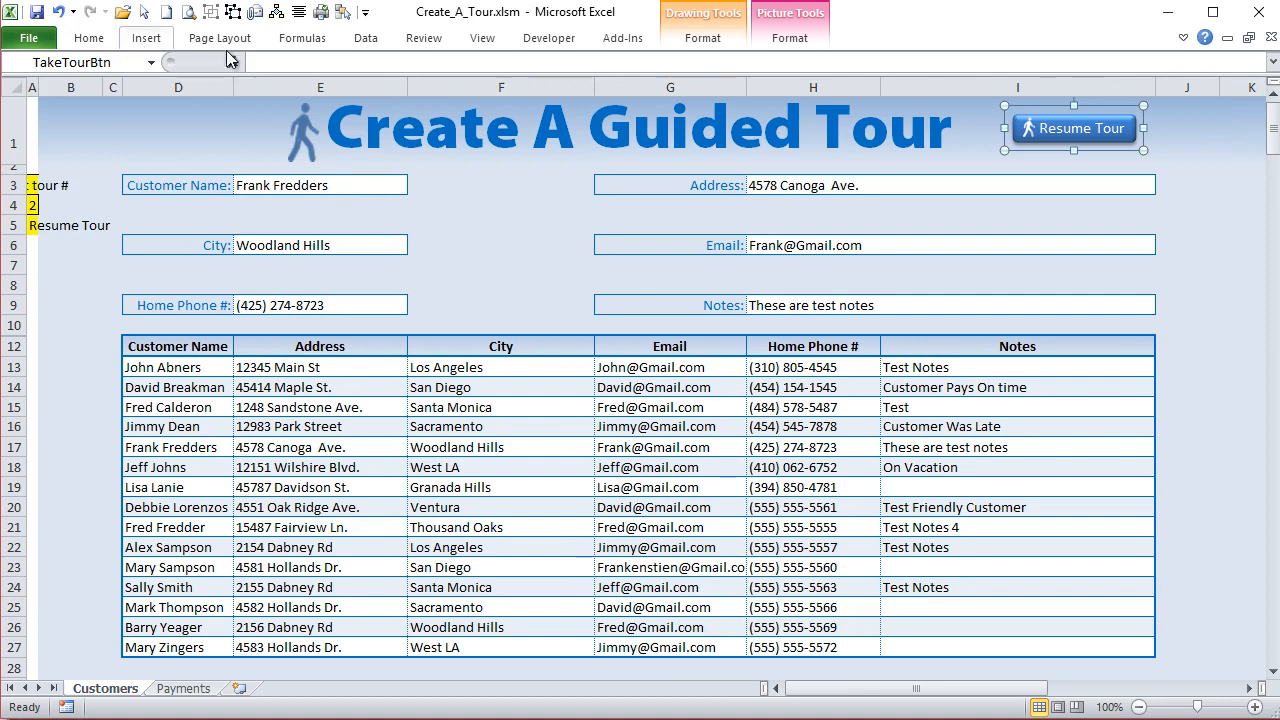
# - Draw a rectangle about 3.13" high and 5.25" wide over the customer form and the upper part of the table
pyautogui.click(146, 40)
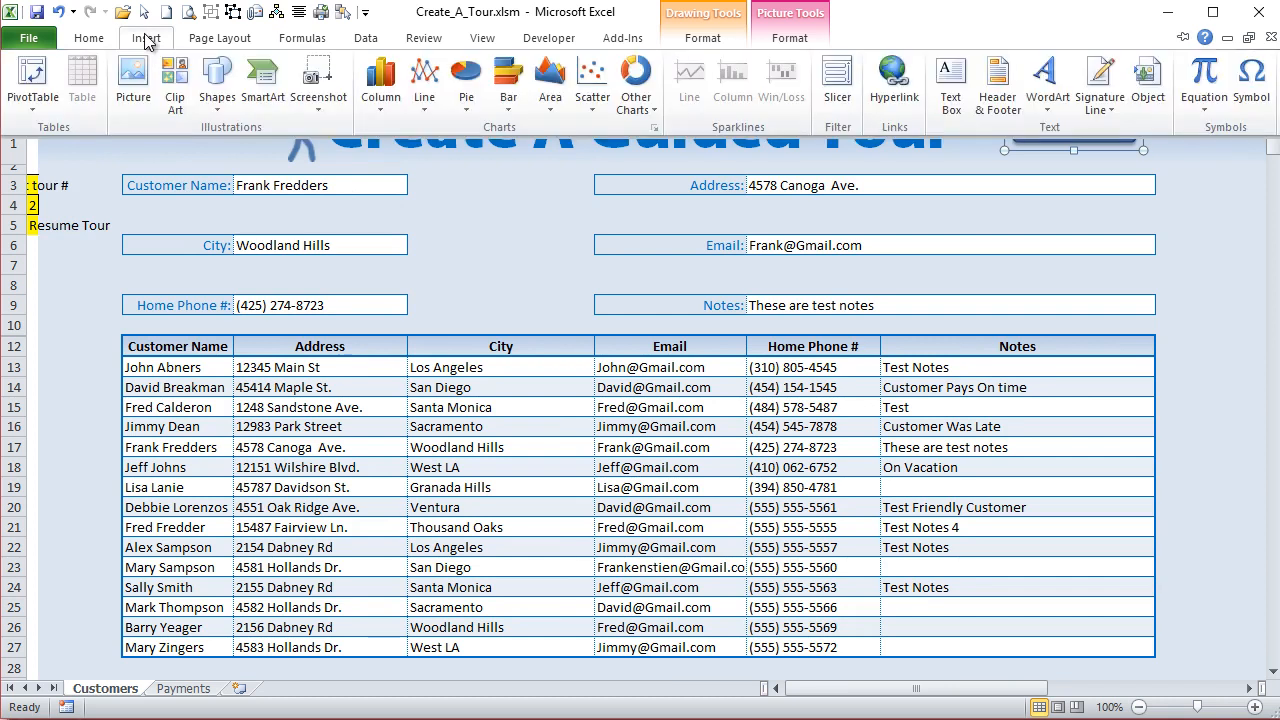
pyautogui.click(213, 88)
pyautogui.click(92, 152)
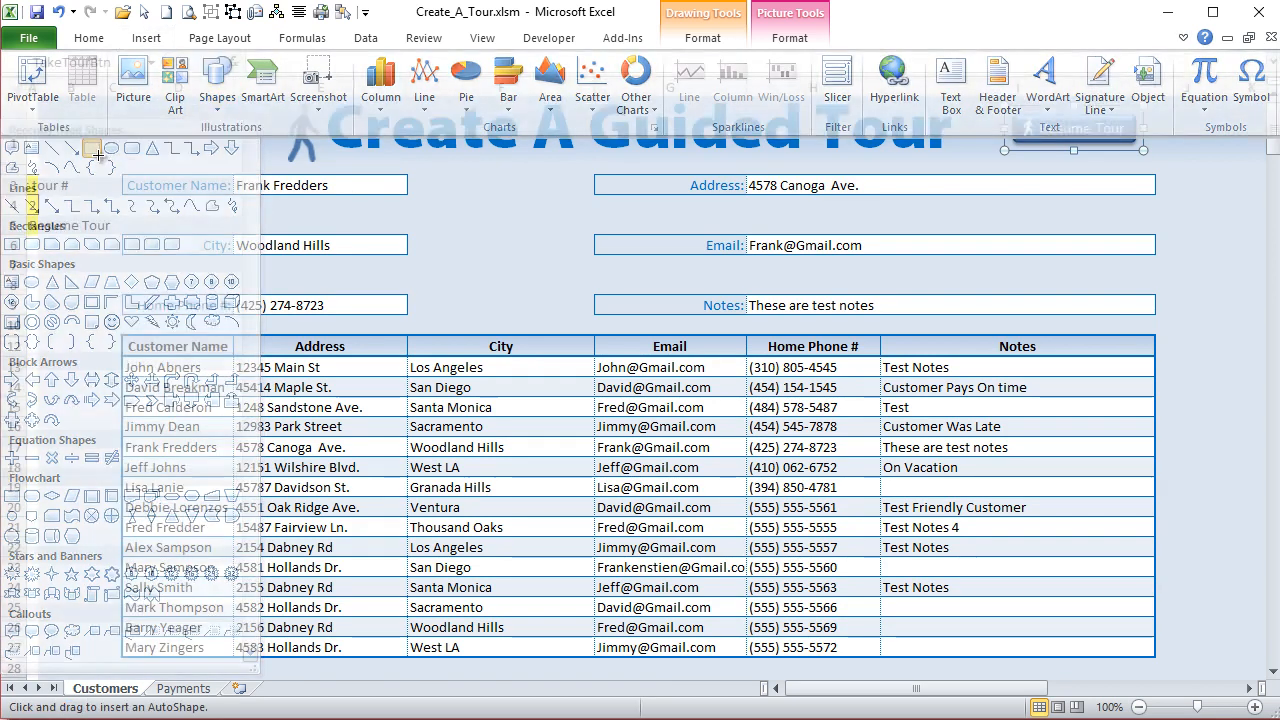
pyautogui.moveTo(156, 217); pyautogui.dragTo(660, 518)
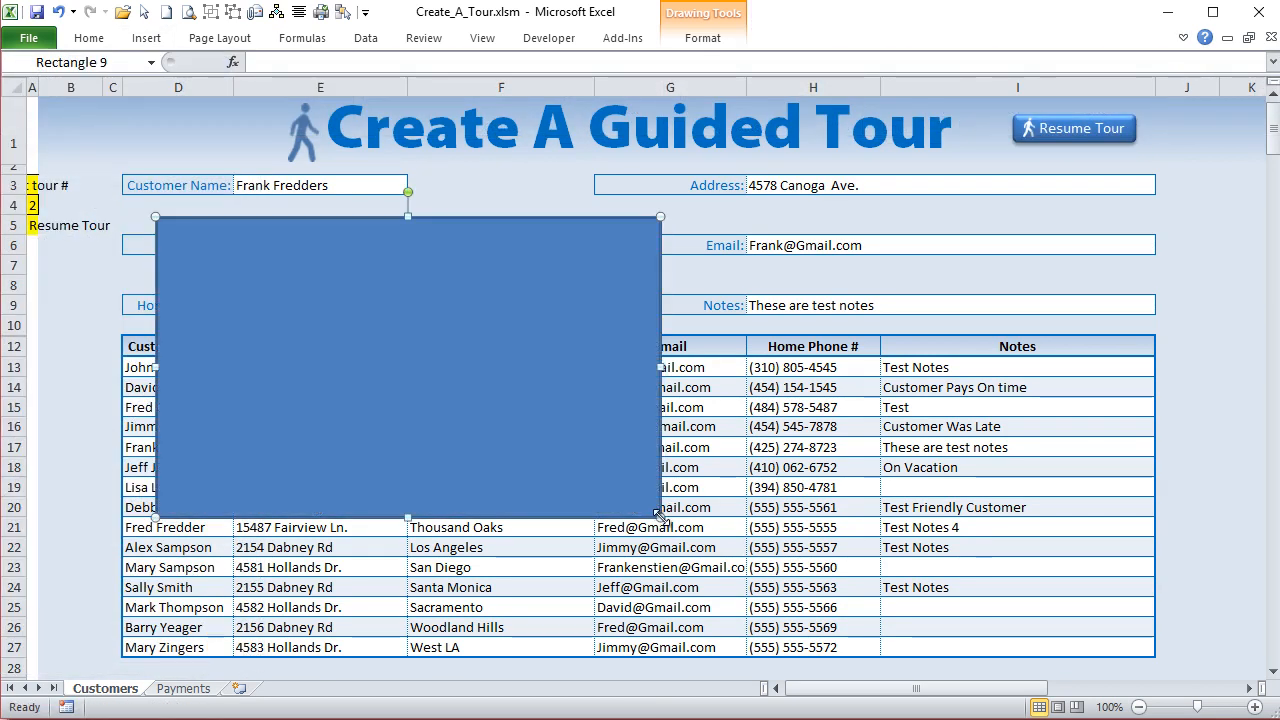
# - Remove the outline from the large rectangle and keep the ribbon expanded
pyautogui.click(698, 42)
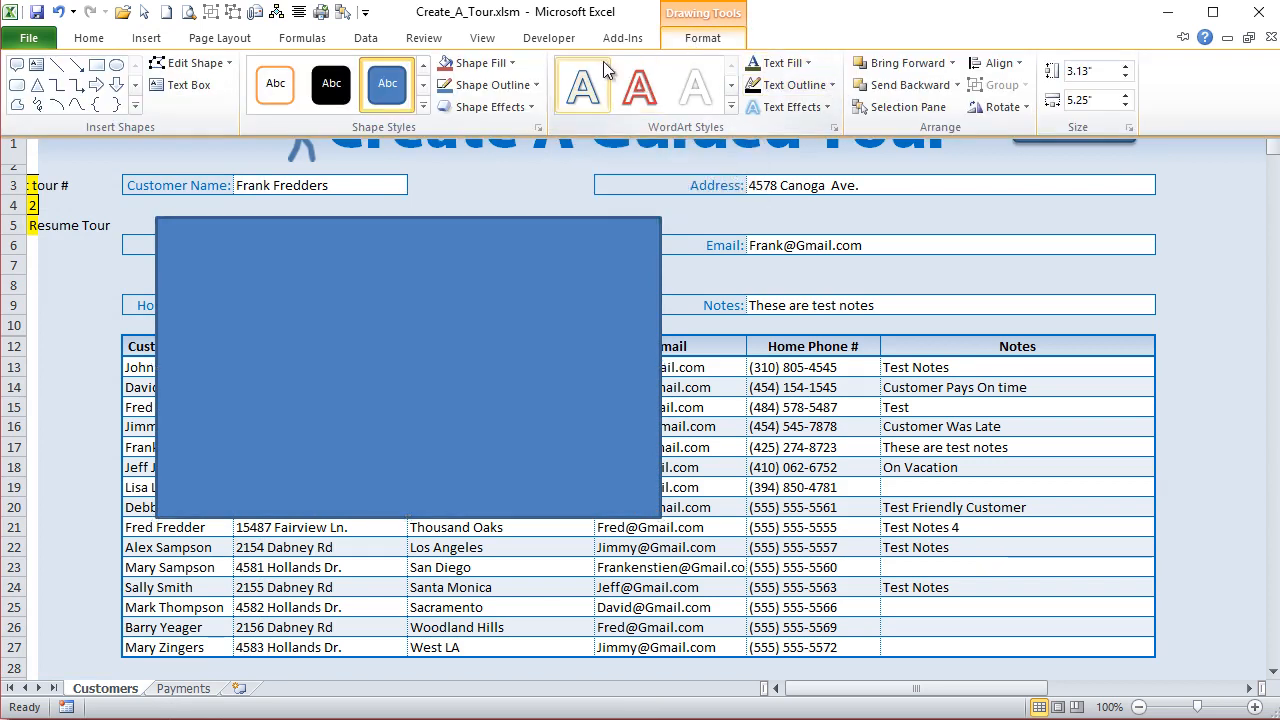
pyautogui.click(537, 89)
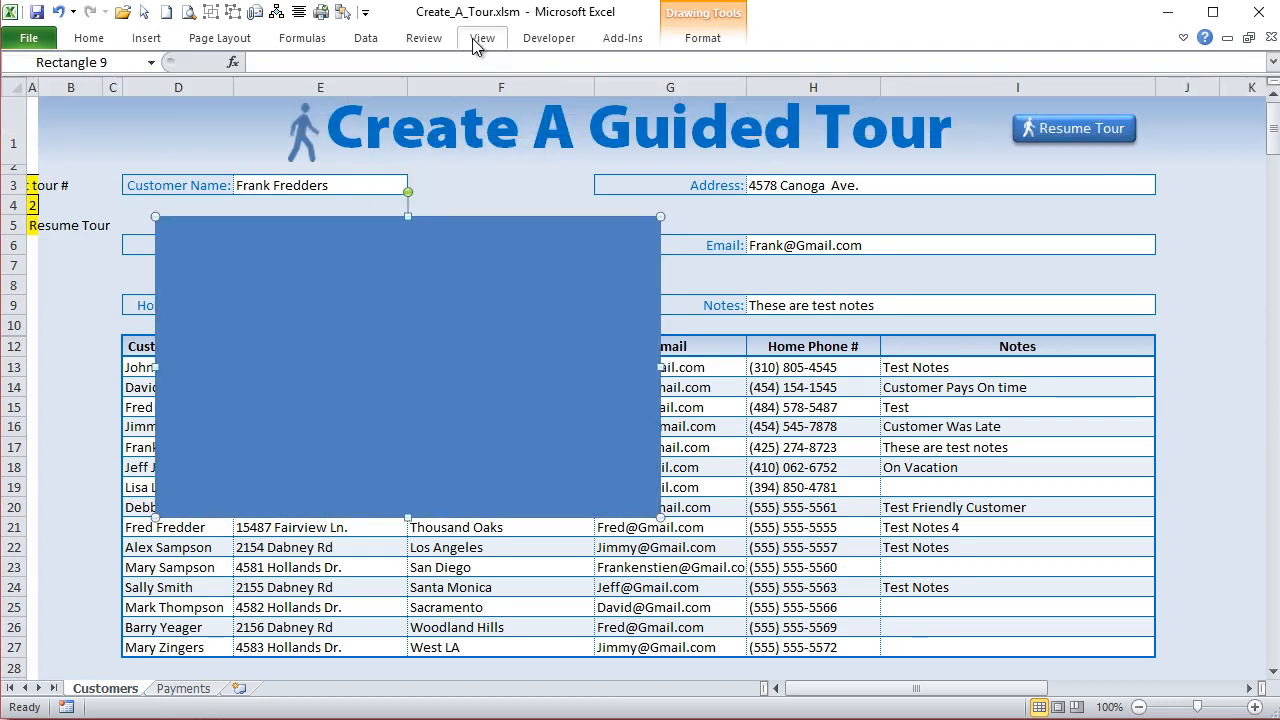
pyautogui.click(1182, 38)
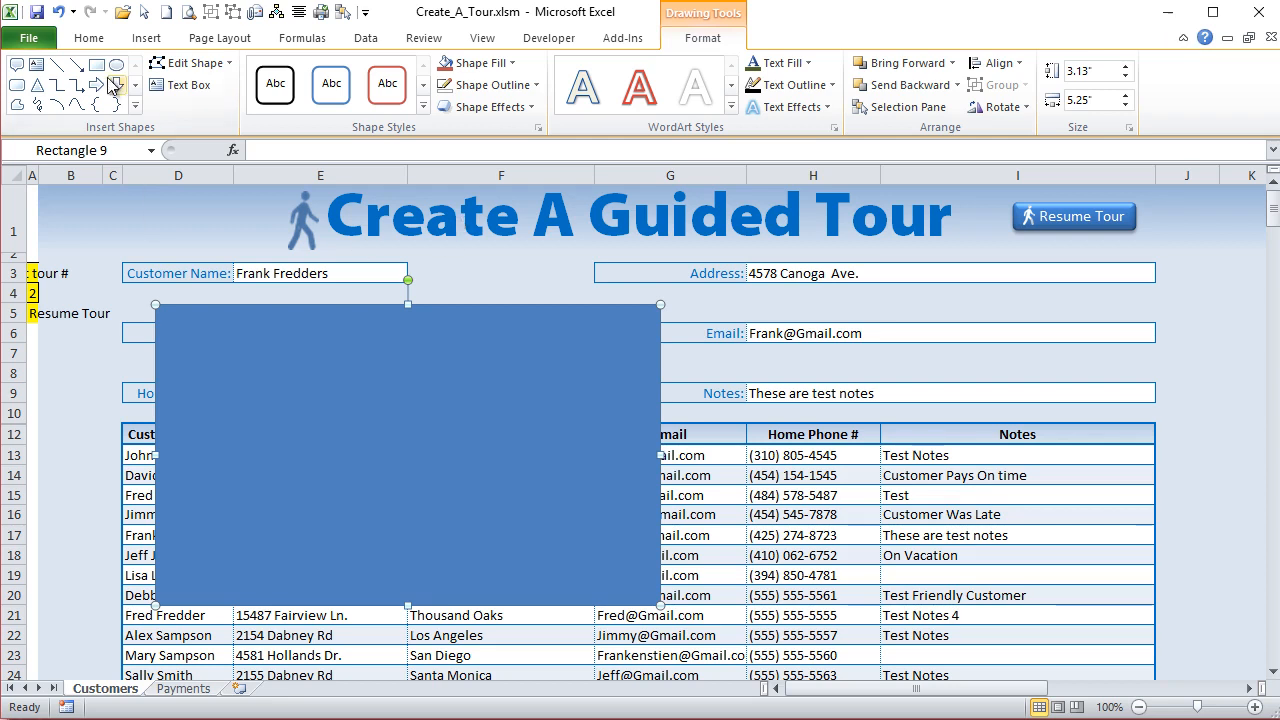
# - Fill the rectangle with near-black (RGB 13, 13, 13) at 60% transparency
pyautogui.click(511, 63)
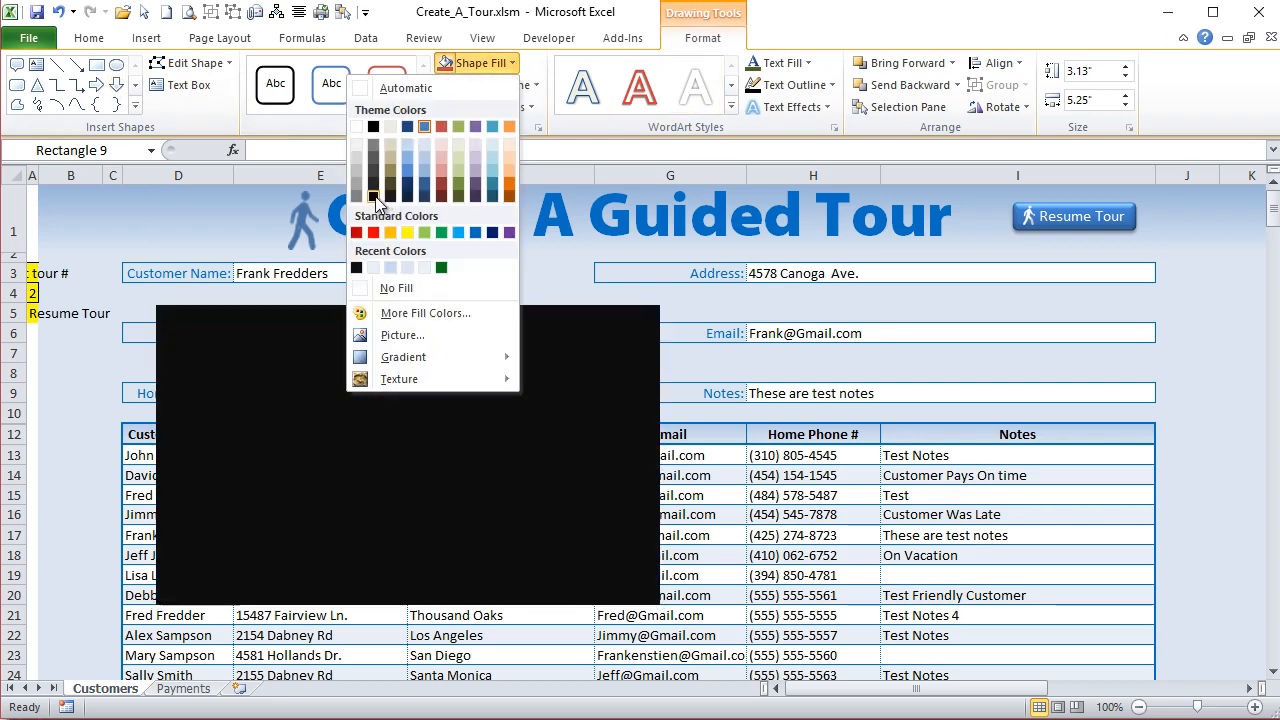
pyautogui.click(376, 196)
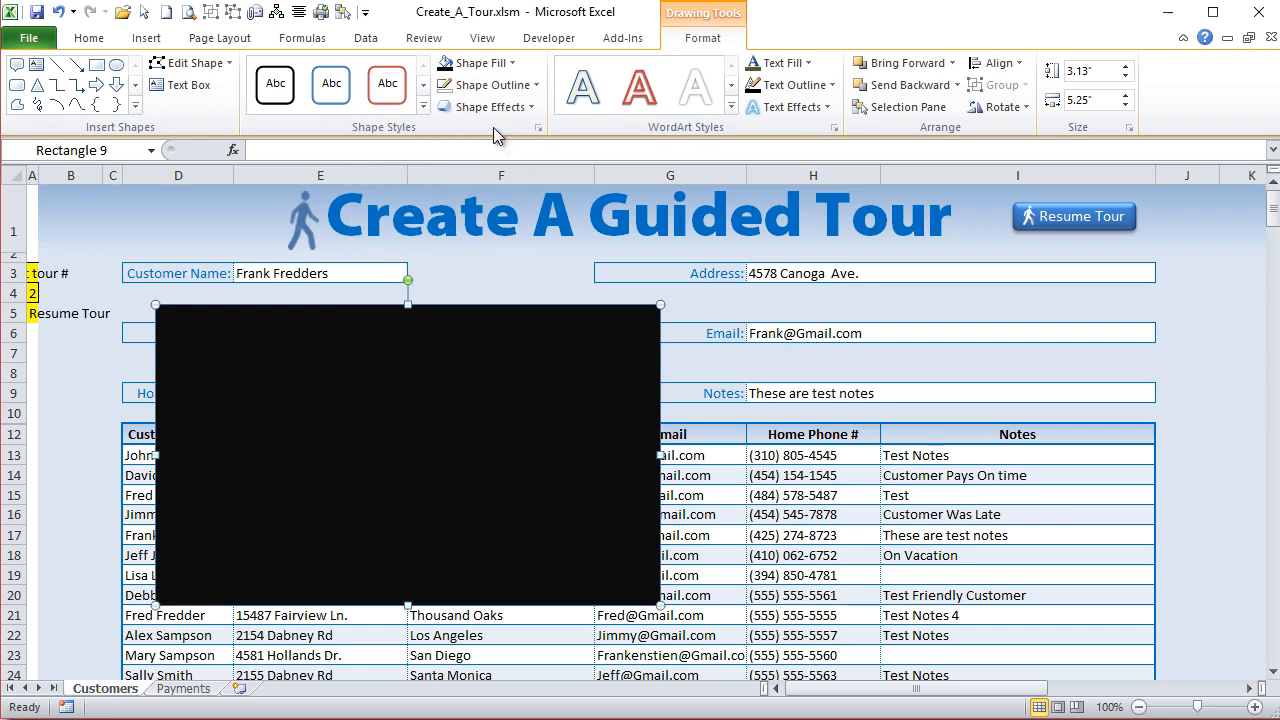
pyautogui.click(513, 63)
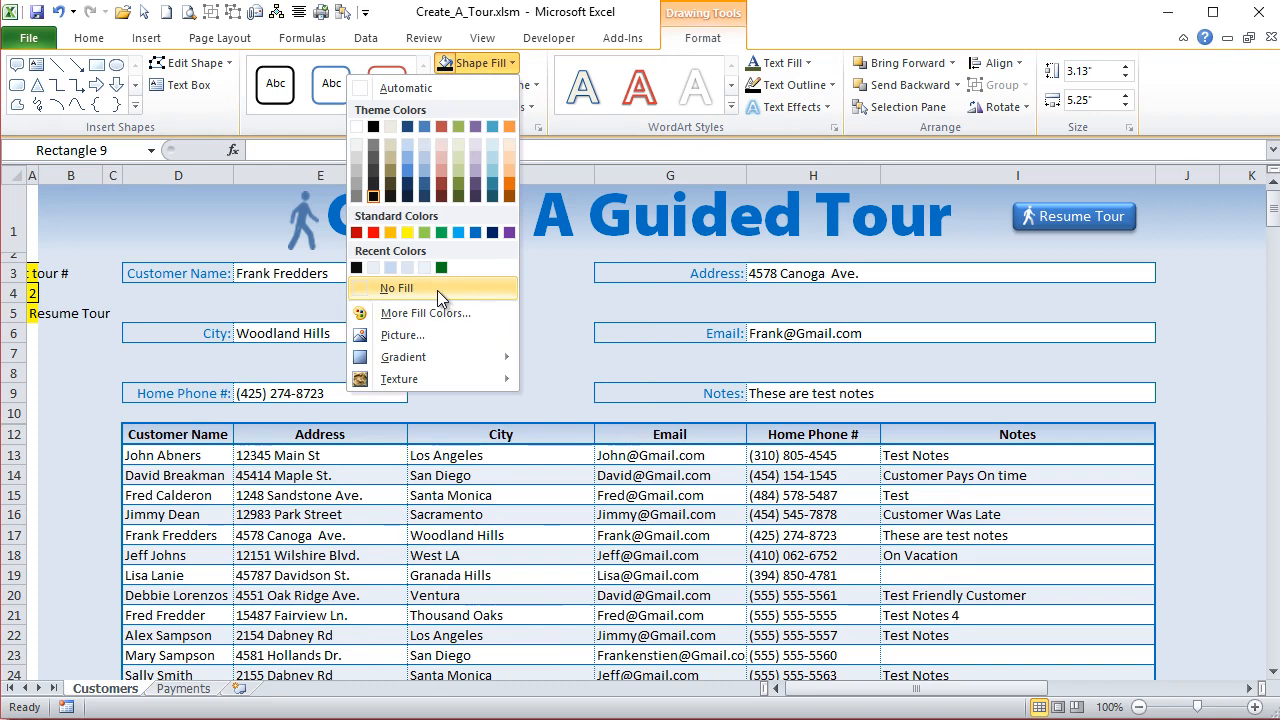
pyautogui.click(445, 320)
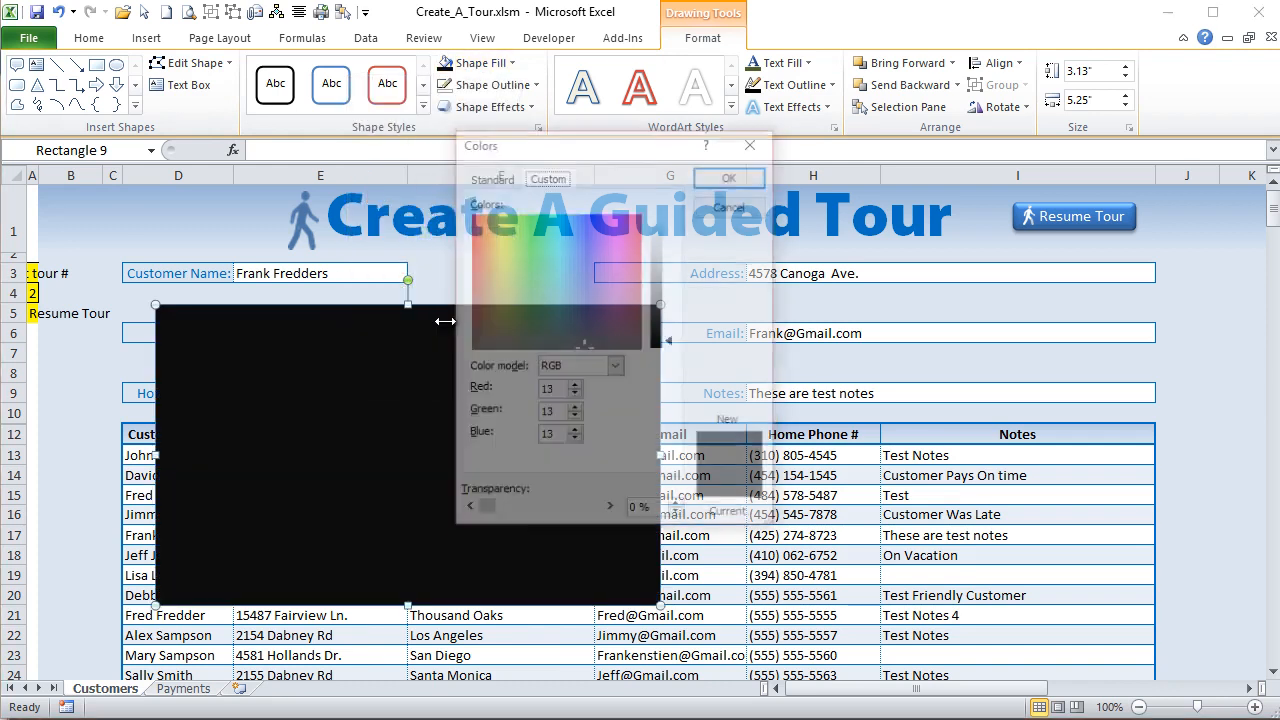
pyautogui.moveTo(487, 514); pyautogui.dragTo(528, 518)
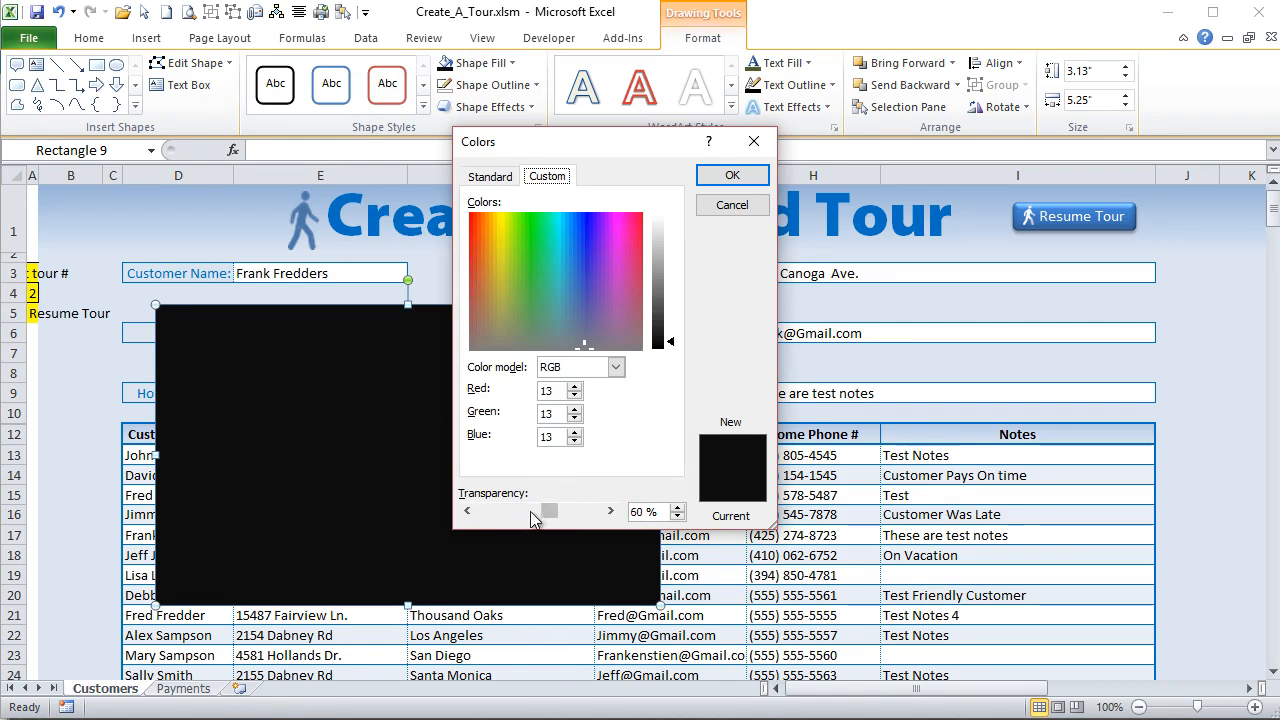
pyautogui.click(731, 175)
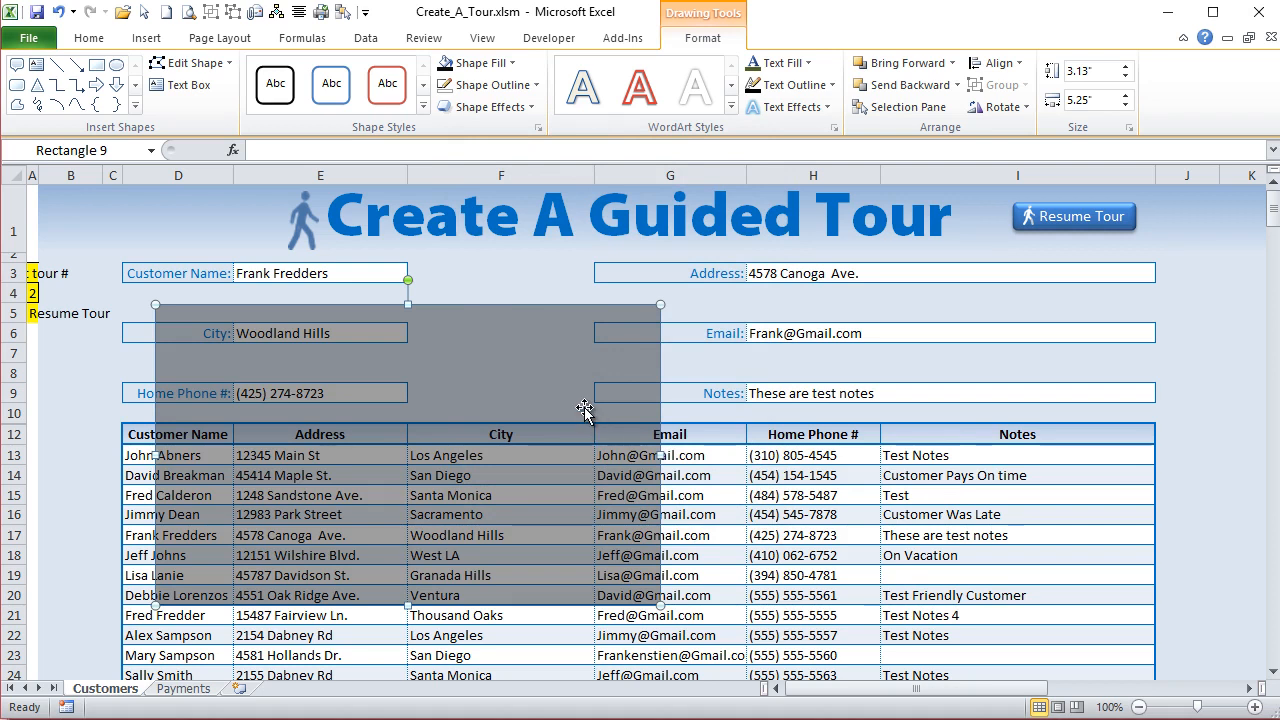
# - Move the translucent rectangle so it starts at column B, just below the Customer Name row
pyautogui.moveTo(585, 409); pyautogui.dragTo(522, 394)
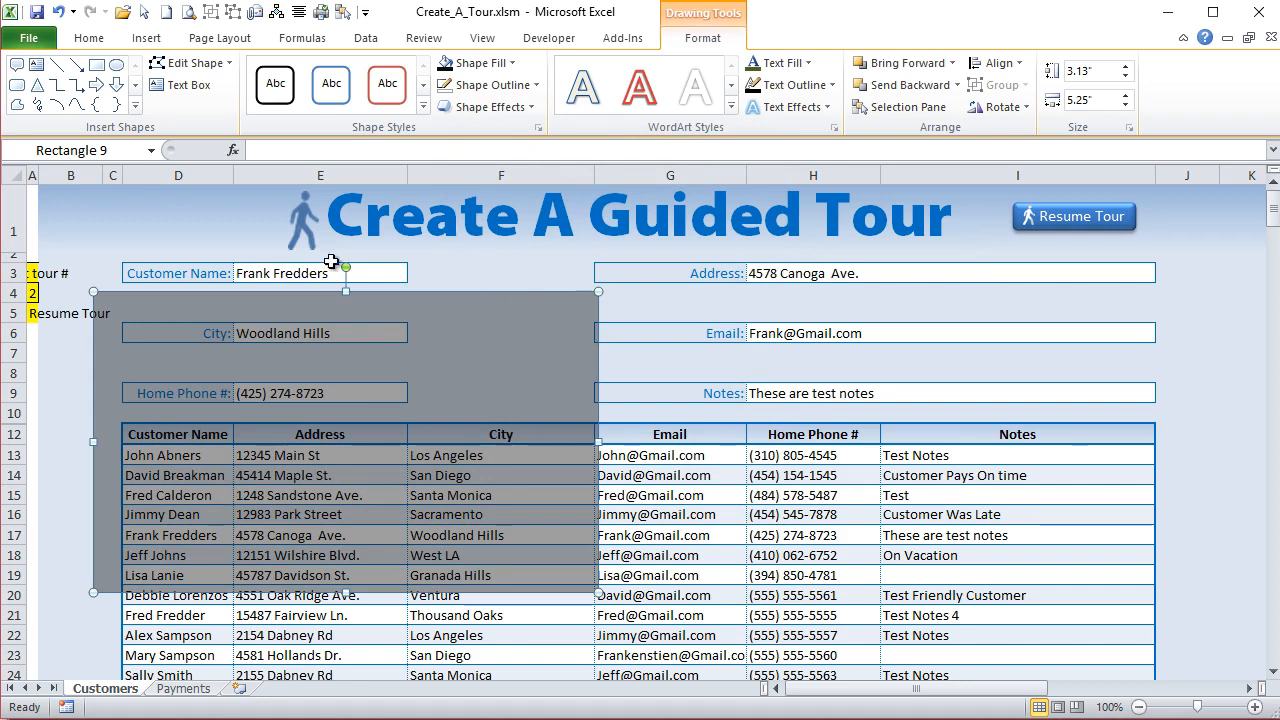
pyautogui.moveTo(264, 363)
pyautogui.mouseDown()
pyautogui.moveTo(287, 401)
pyautogui.moveTo(280, 378)
pyautogui.mouseUp()
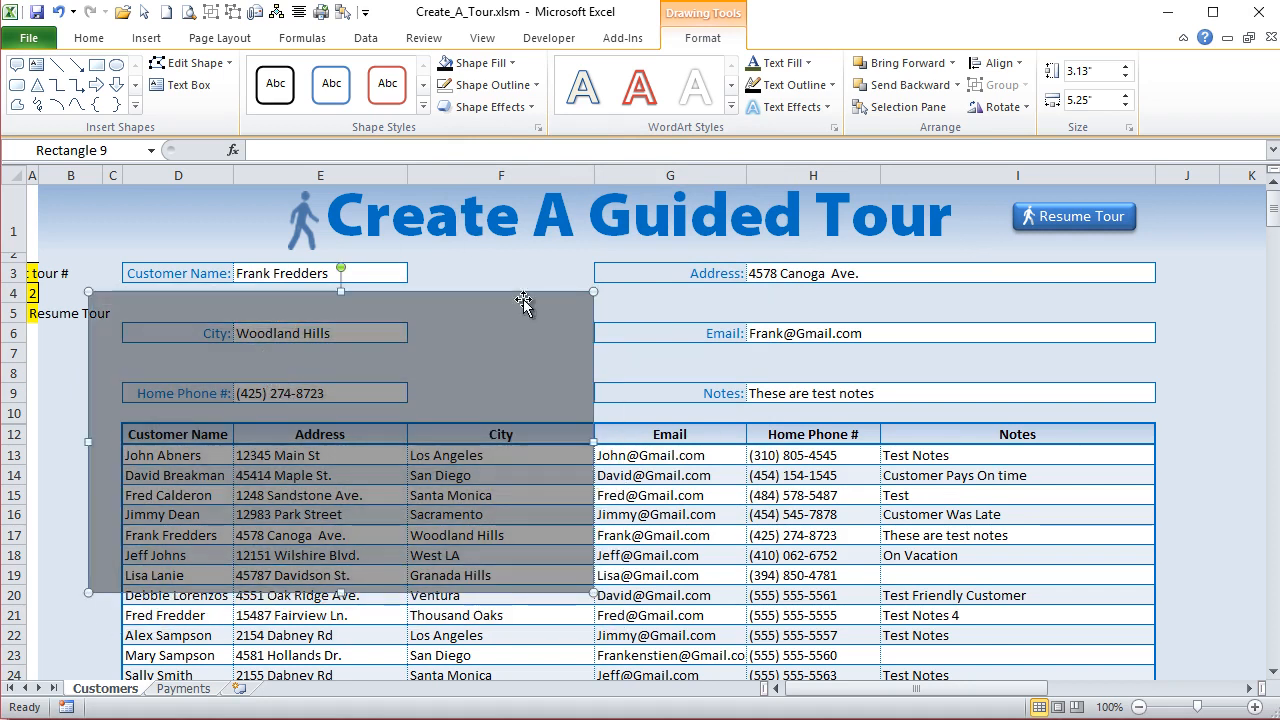
pyautogui.moveTo(279, 423); pyautogui.dragTo(230, 411)
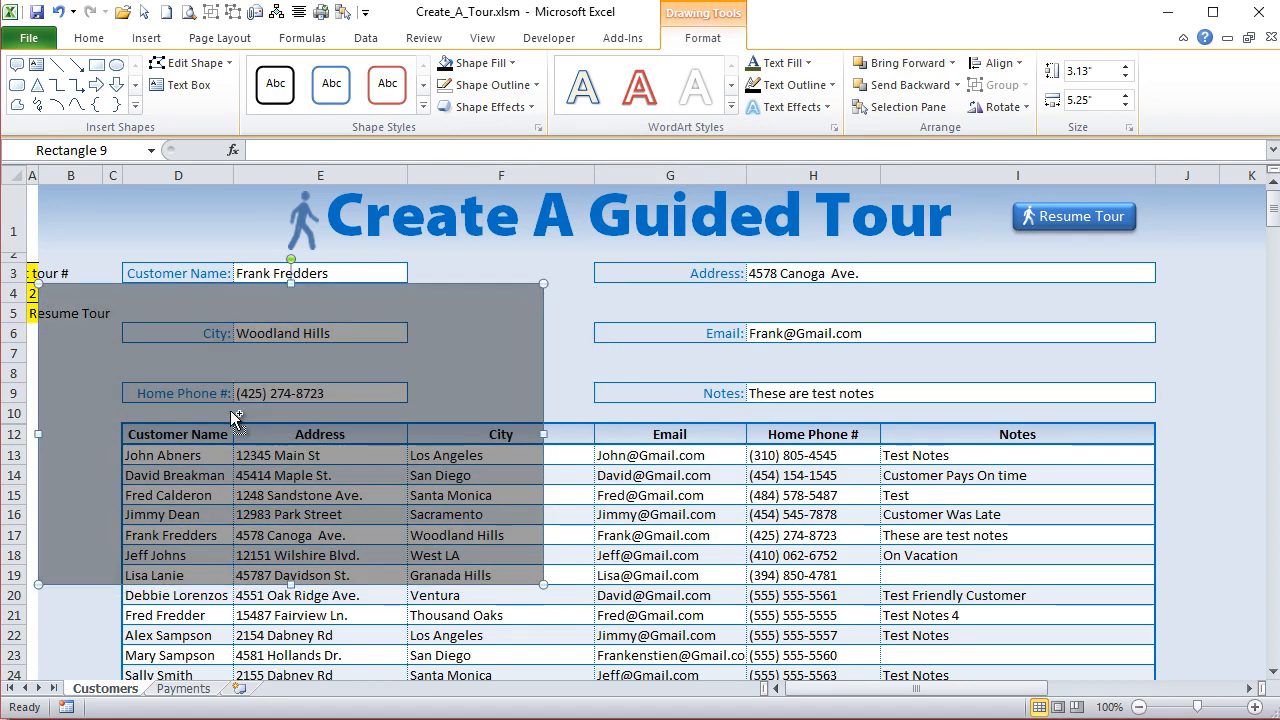
# - Duplicate the overlay rectangle, move the copy over the sheet's title and reduce its height to about 0.81"
pyautogui.hotkey('ctrl', 'd')
pyautogui.moveTo(230, 411); pyautogui.dragTo(226, 300)
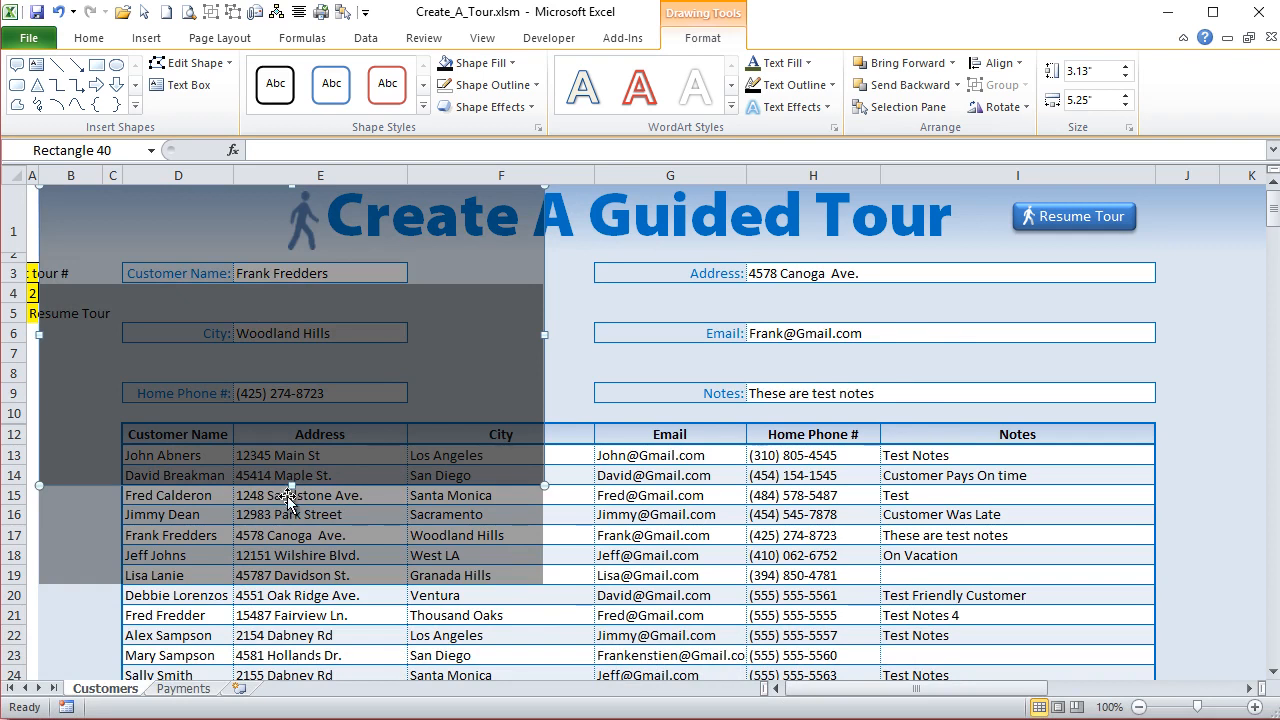
pyautogui.moveTo(291, 486); pyautogui.dragTo(292, 263)
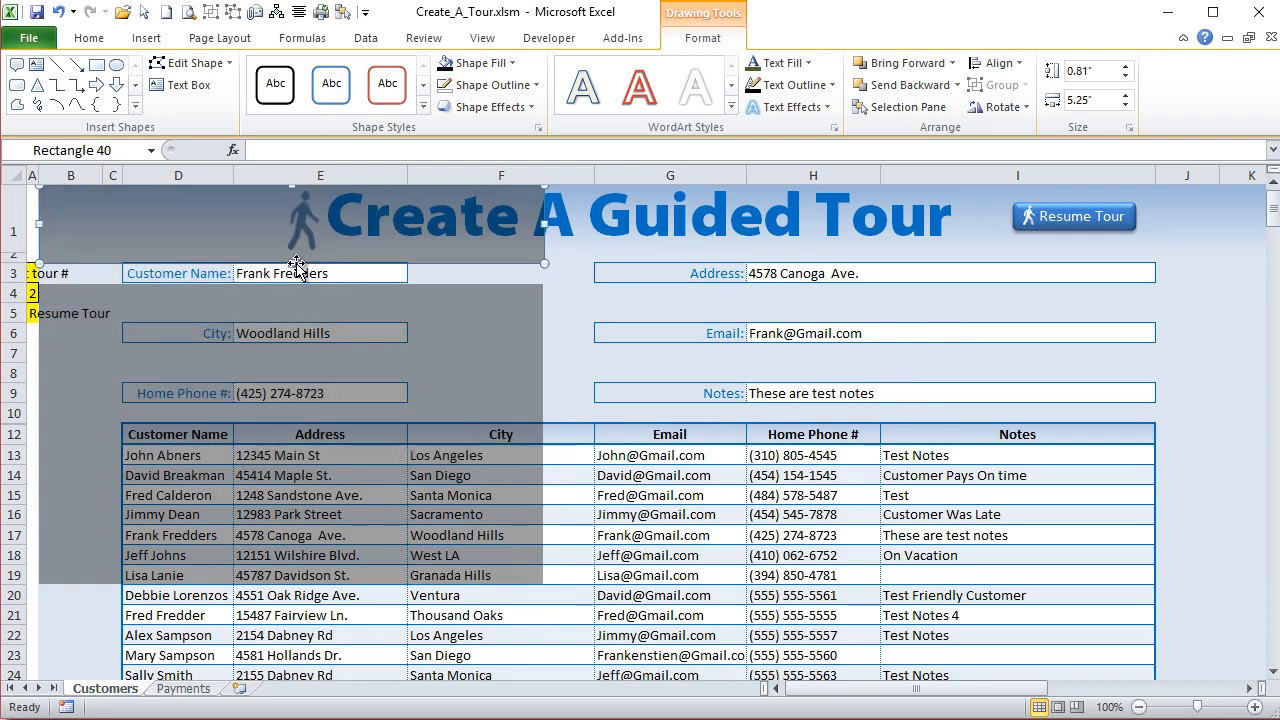
# - From a copy of the large overlay, make two strips about 0.21" by 0.84" on row 3, one on each side of the Customer Name field
pyautogui.hotkey('ctrl', 'd')
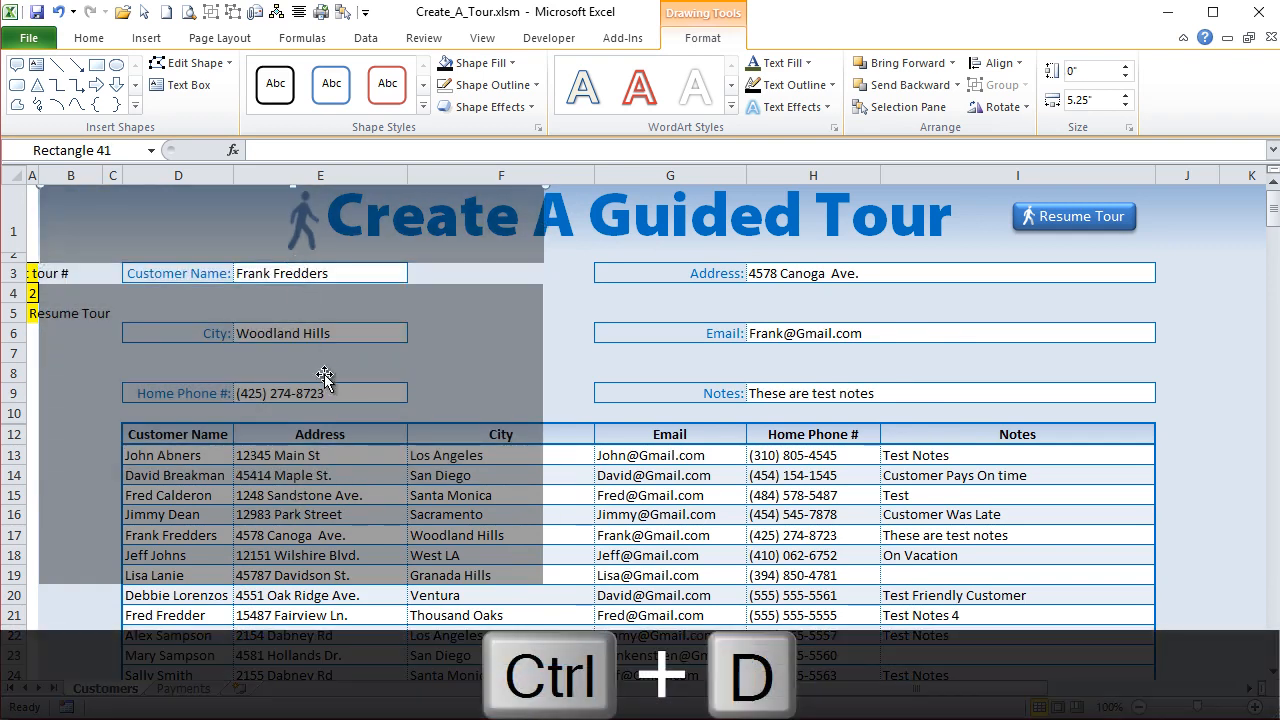
pyautogui.click(347, 315)
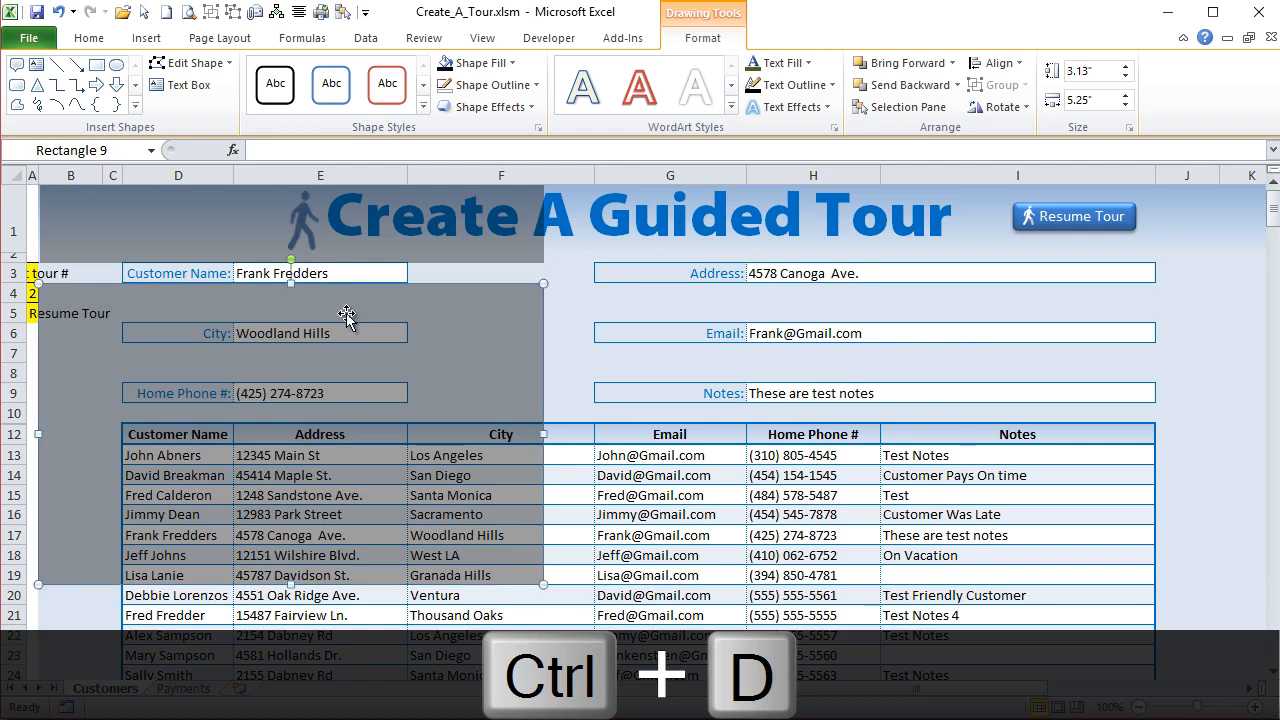
pyautogui.hotkey('ctrl', 'd')
pyautogui.moveTo(377, 375); pyautogui.dragTo(362, 339)
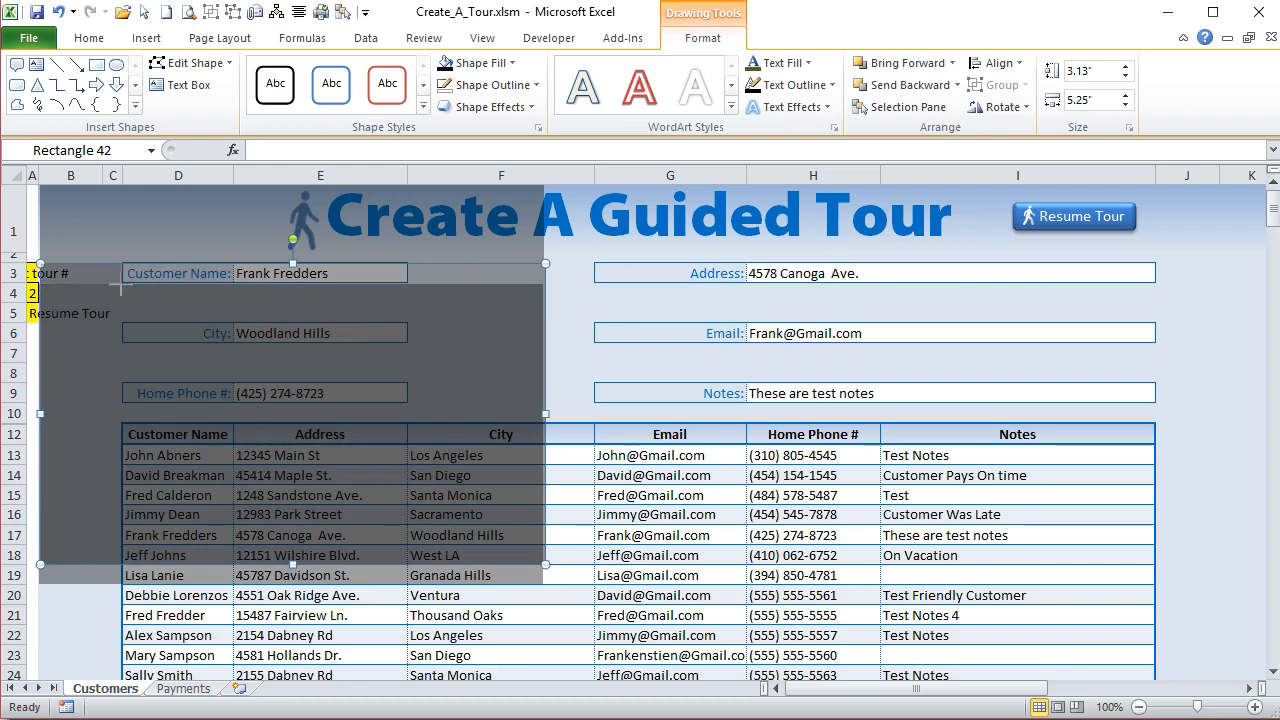
pyautogui.moveTo(122, 284); pyautogui.dragTo(463, 274)
pyautogui.hotkey('ctrl', 'd')
# - Widen the overlay strip across the title to about 15.2" so it extends past the tour button
pyautogui.click(537, 218)
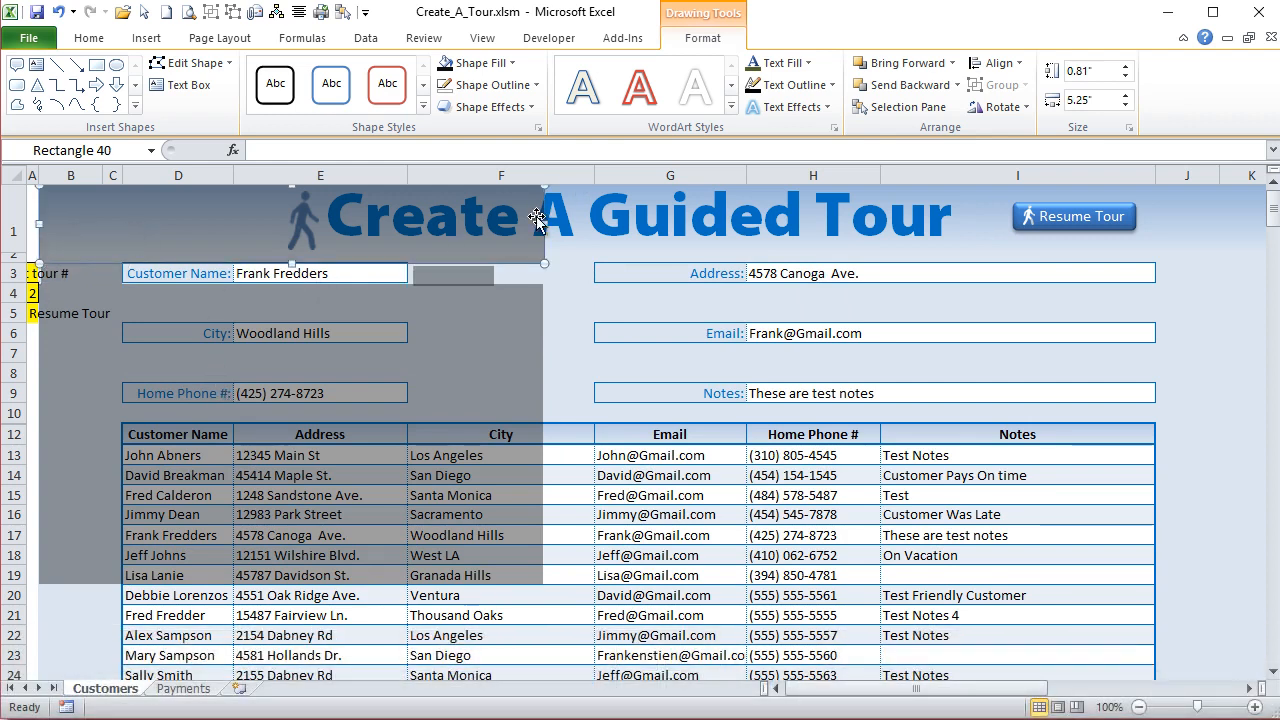
pyautogui.moveTo(549, 224); pyautogui.dragTo(780, 225)
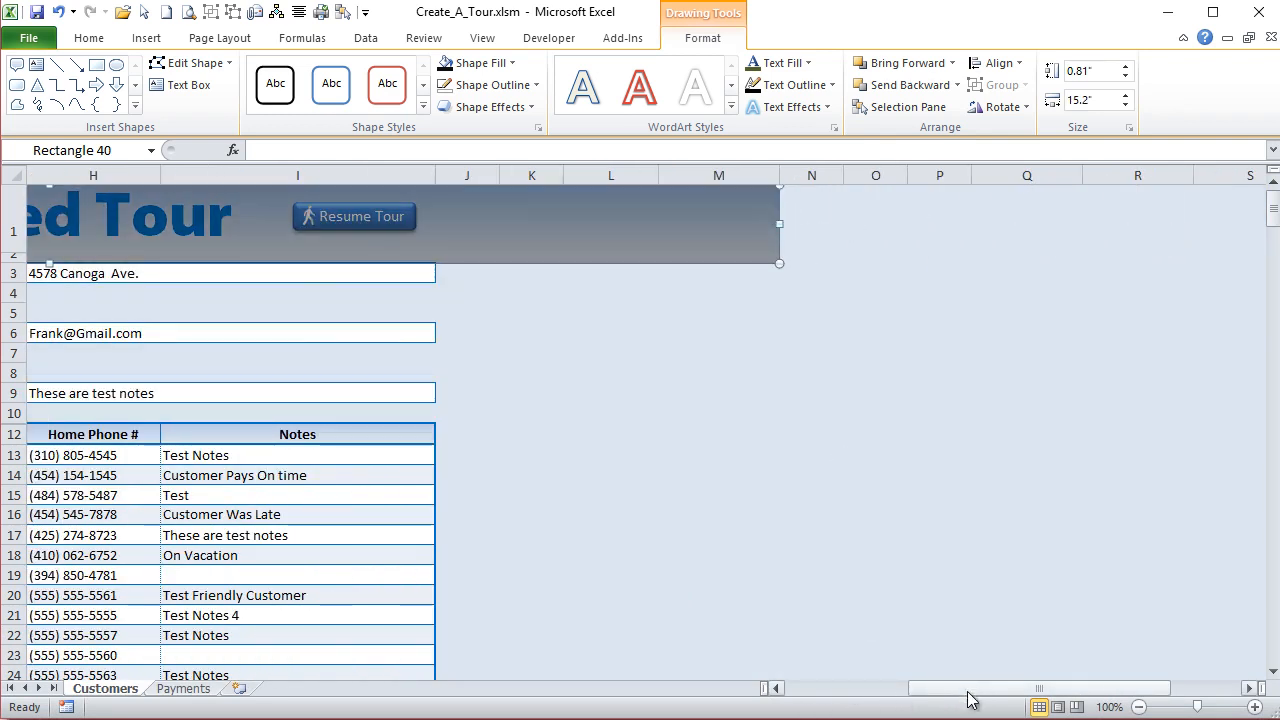
pyautogui.moveTo(968, 700); pyautogui.dragTo(786, 700)
# - Nudge the small strip after the Customer Name field flush with the field and the title overlay, and widen it to about 11.37"
pyautogui.click(448, 274)
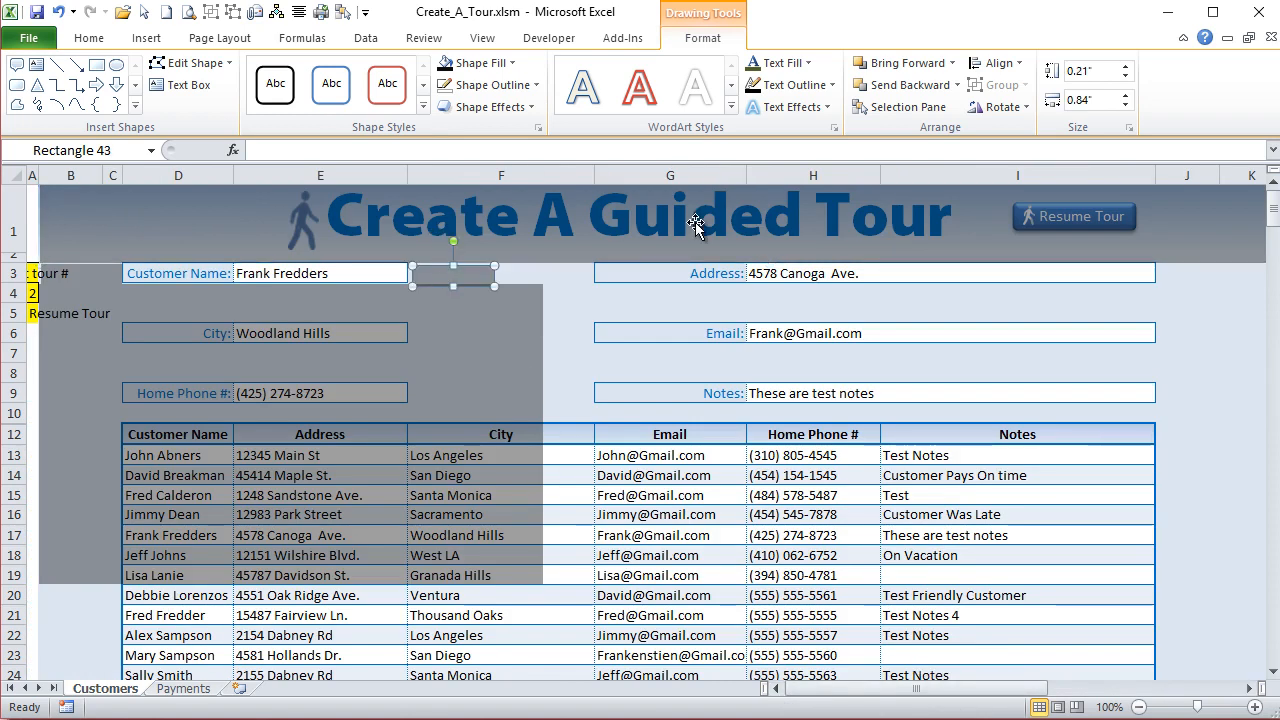
pyautogui.press('Up')
pyautogui.press('Up')
pyautogui.keyDown('ctrl'); pyautogui.scroll(2, 651, 343); pyautogui.keyUp('ctrl')
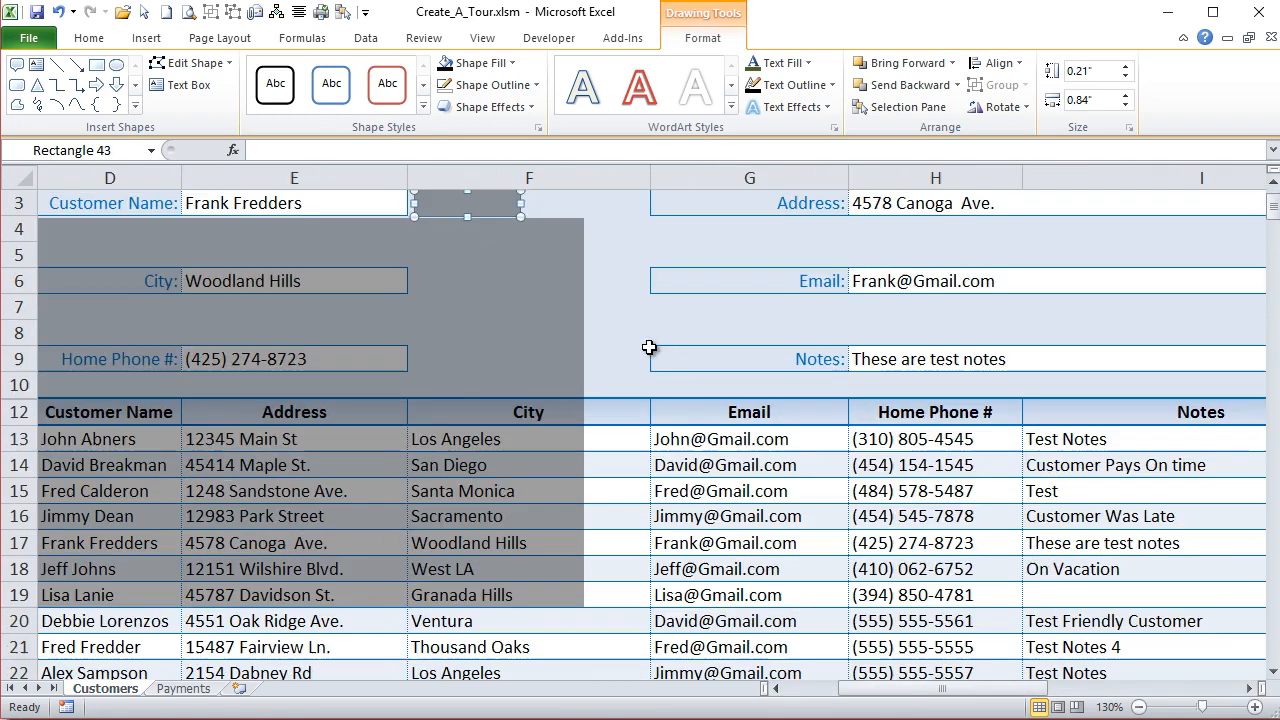
pyautogui.press('Left')
pyautogui.press('Left')
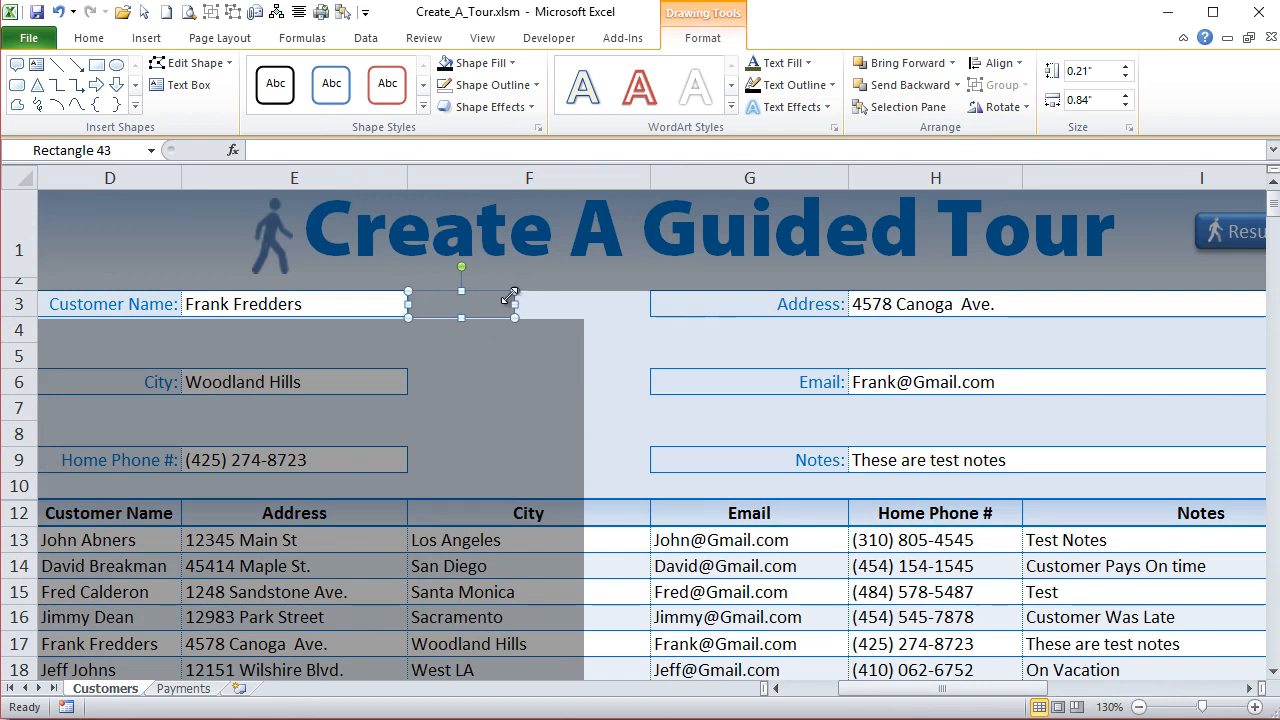
pyautogui.moveTo(515, 304); pyautogui.dragTo(1217, 294)
pyautogui.moveTo(1068, 689); pyautogui.dragTo(960, 693)
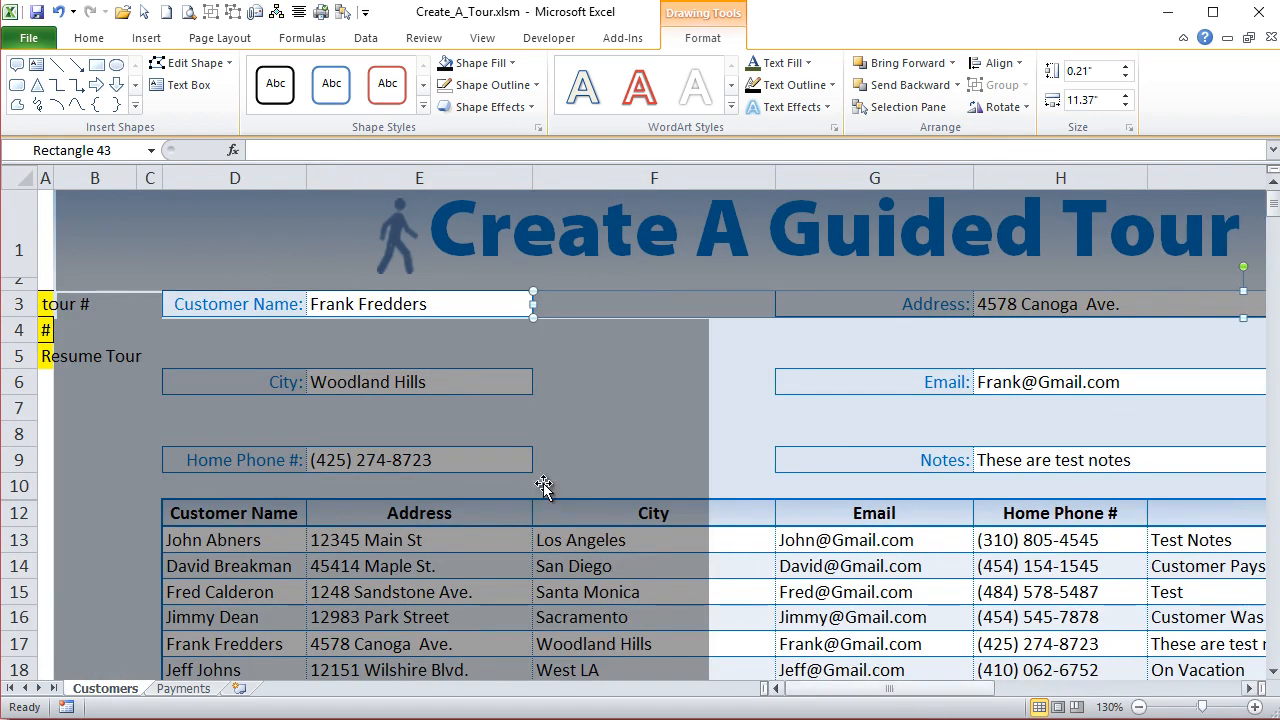
# - Nudge the small overlay strip before the Customer Name field until it sits flush with the field and the title overlay
pyautogui.click(77, 304)
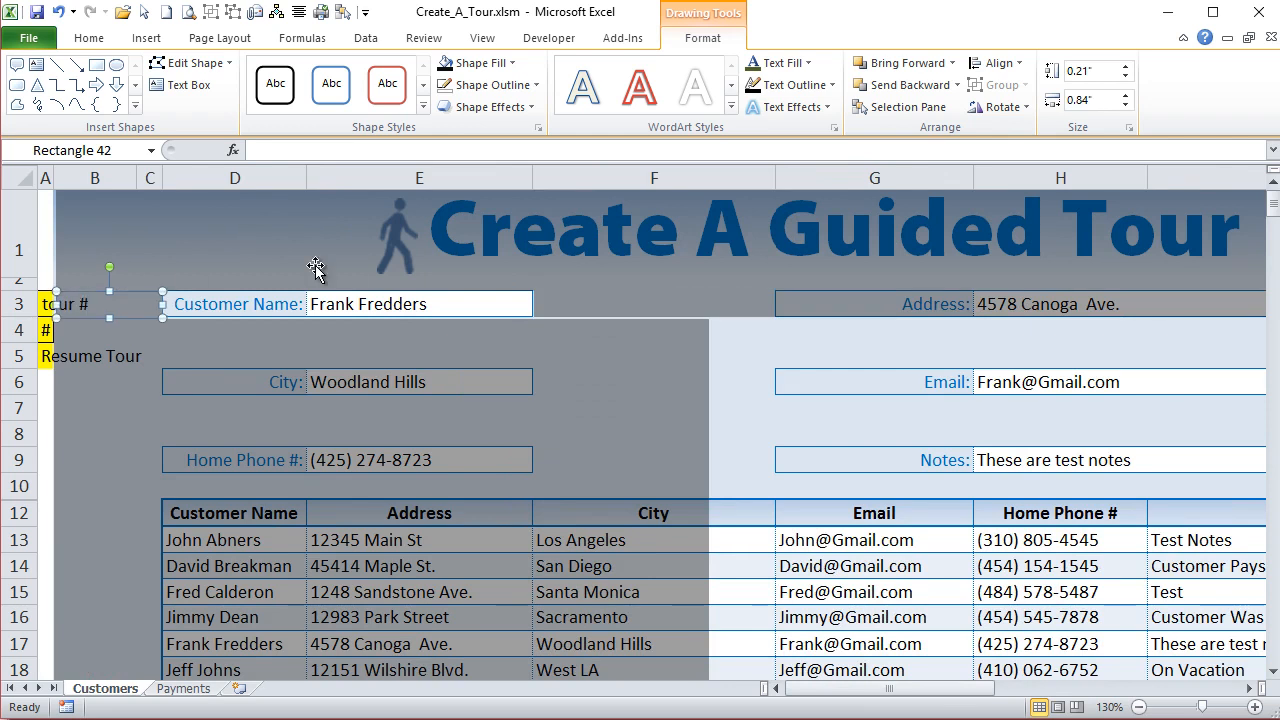
pyautogui.click(626, 486)
pyautogui.click(892, 478)
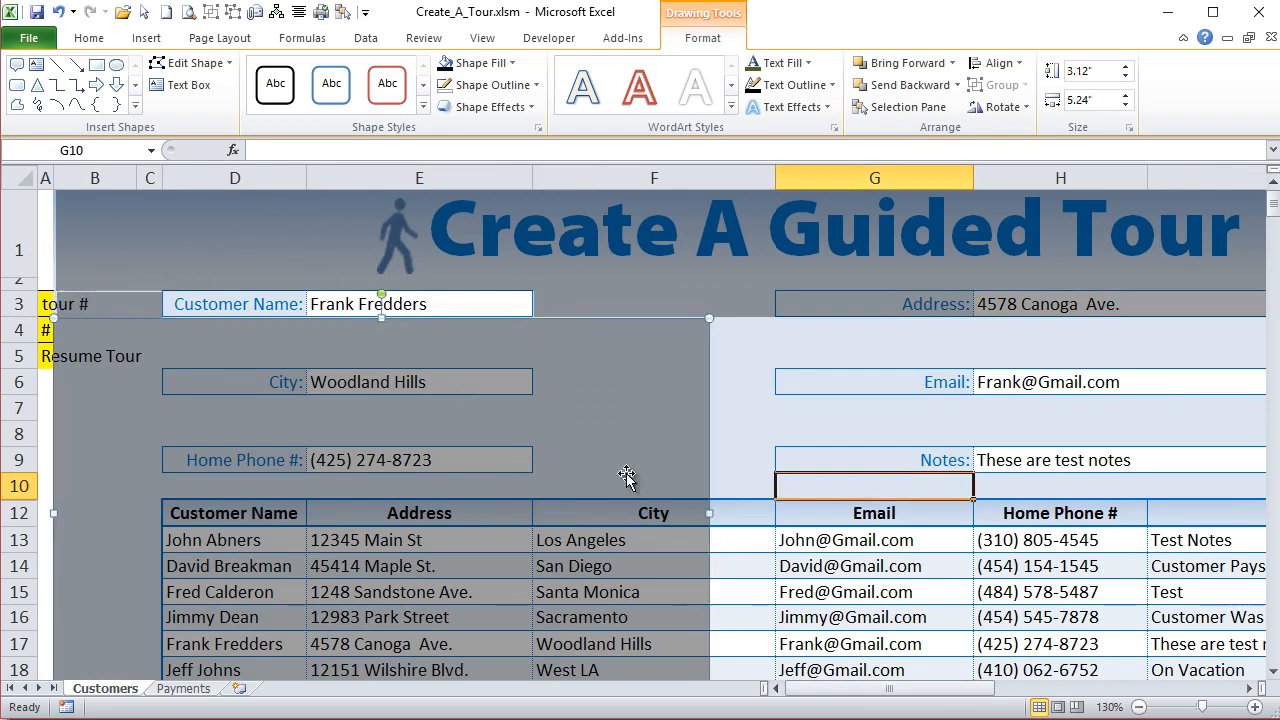
pyautogui.click(74, 304)
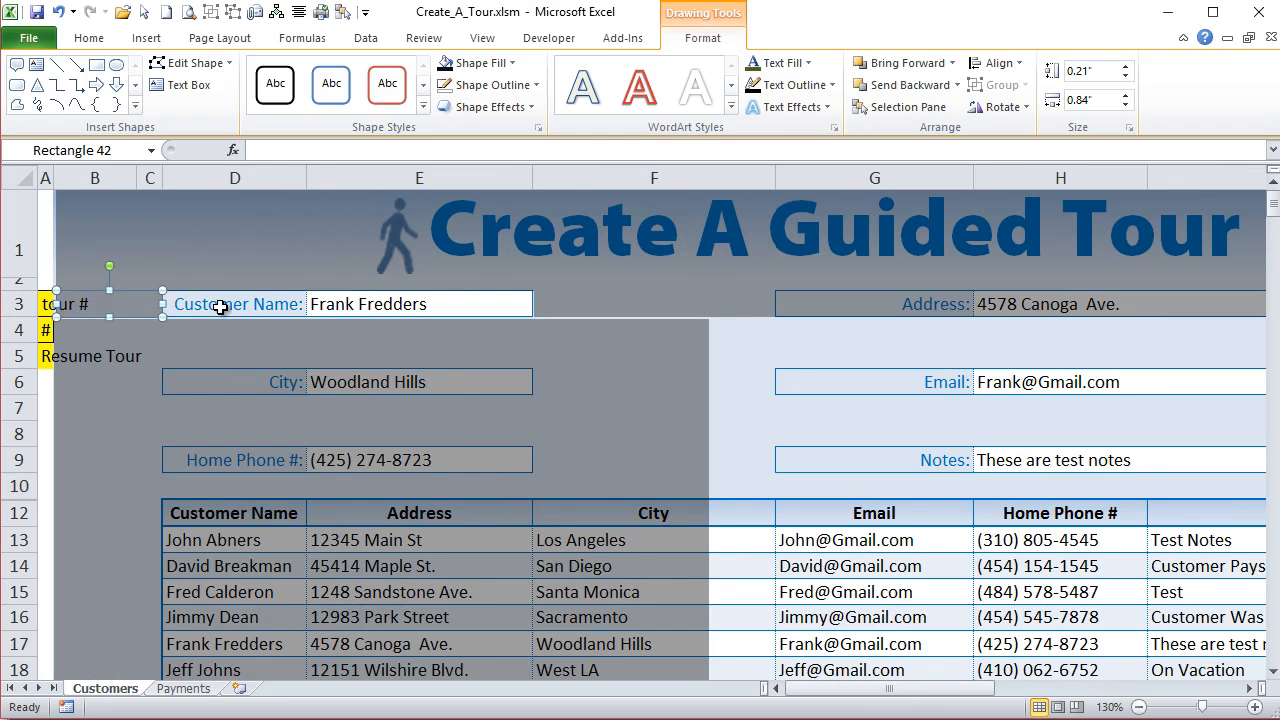
pyautogui.click(940, 478)
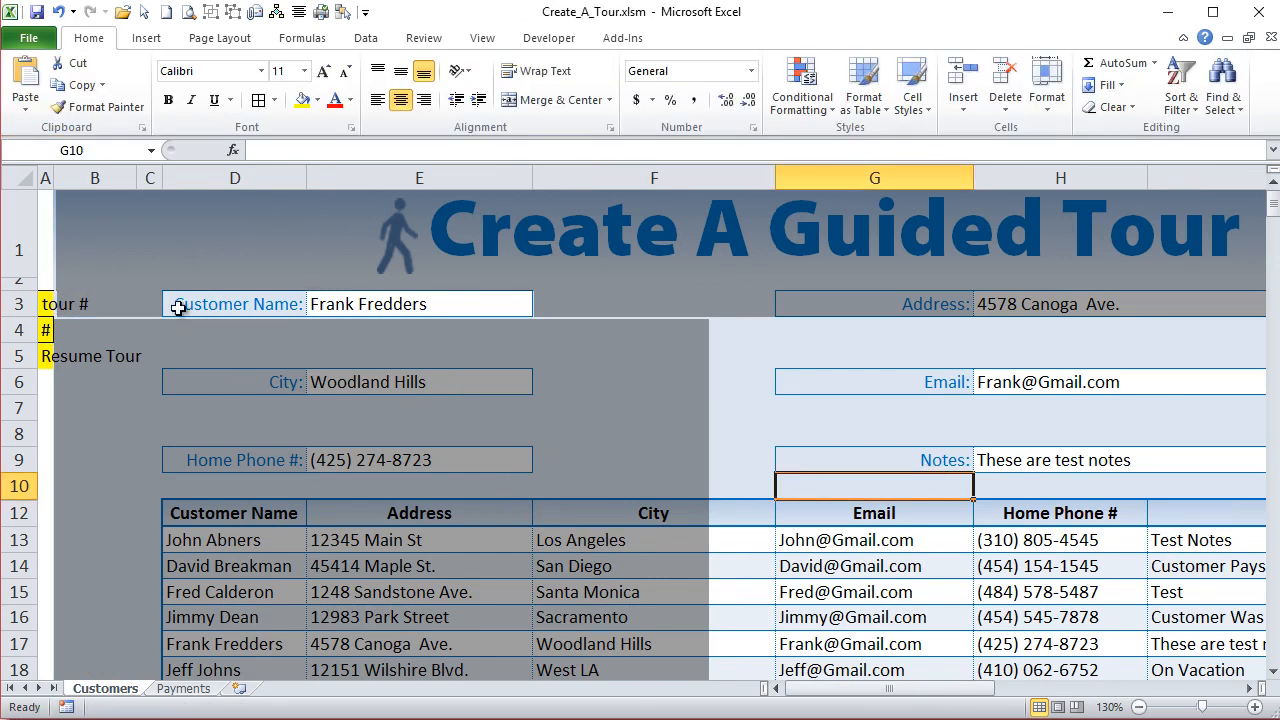
pyautogui.click(100, 310)
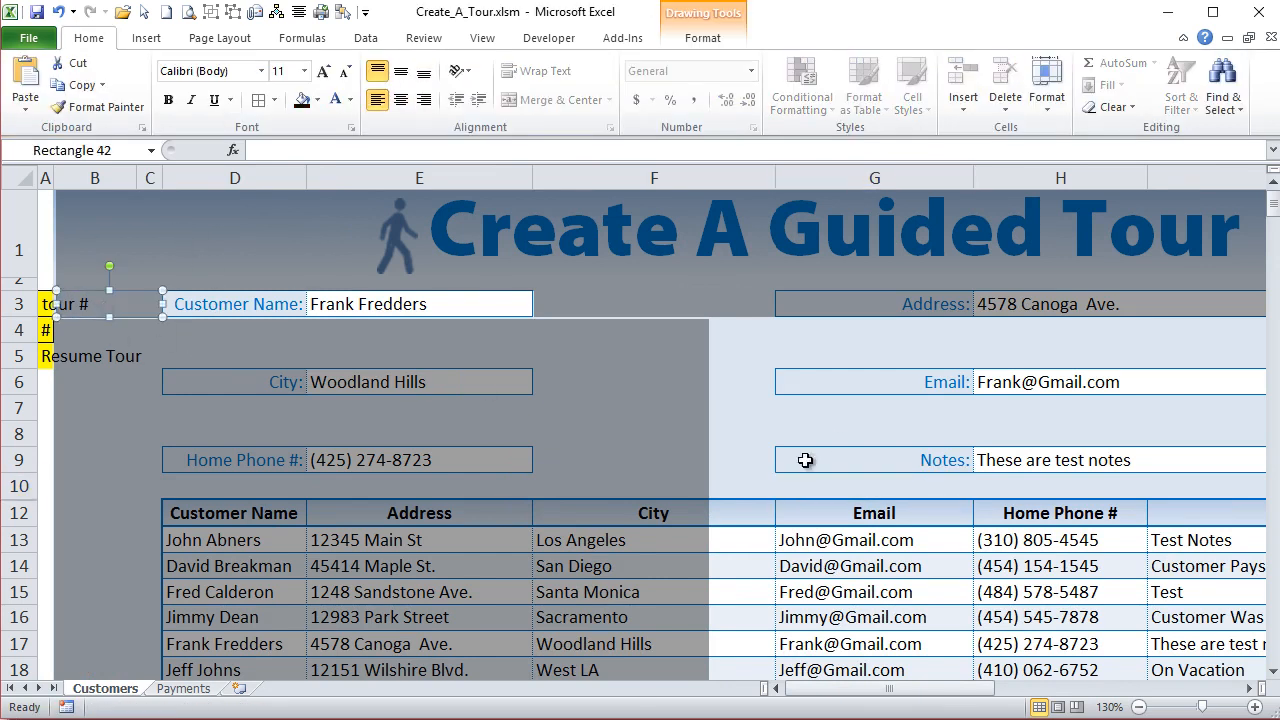
pyautogui.click(956, 432)
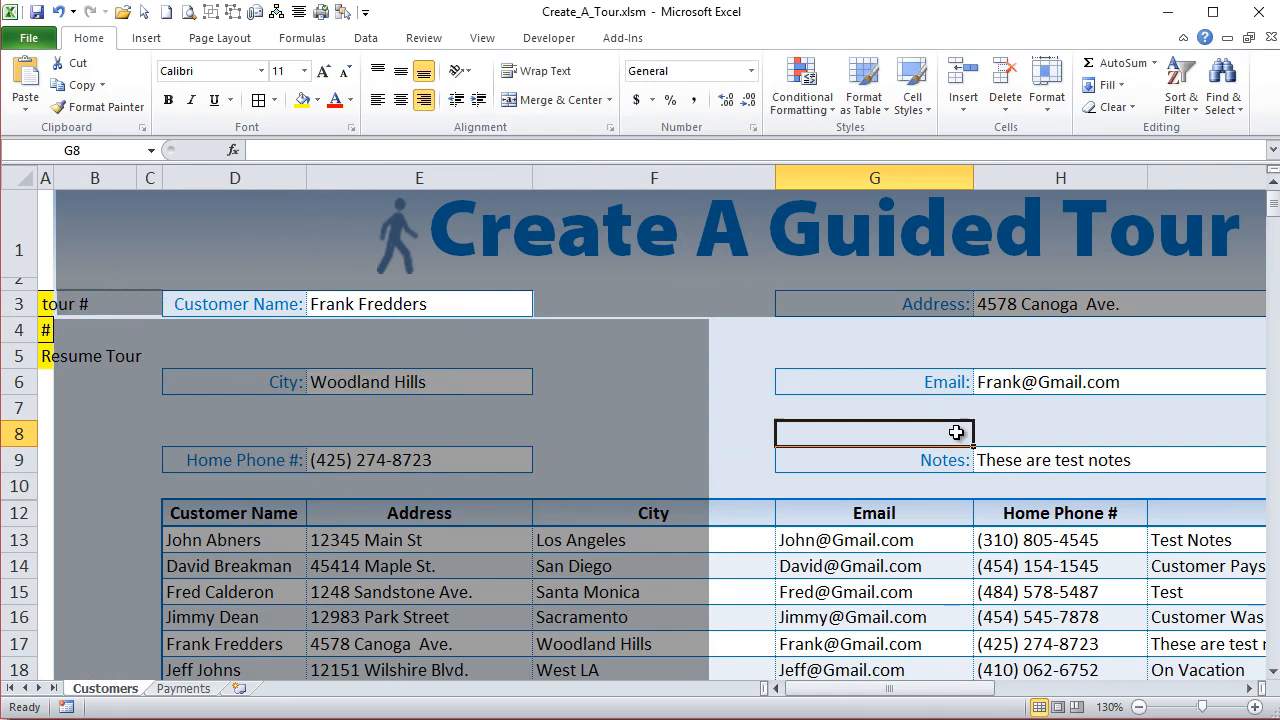
pyautogui.click(130, 296)
pyautogui.press('Down')
pyautogui.press('Down')
pyautogui.press('Down')
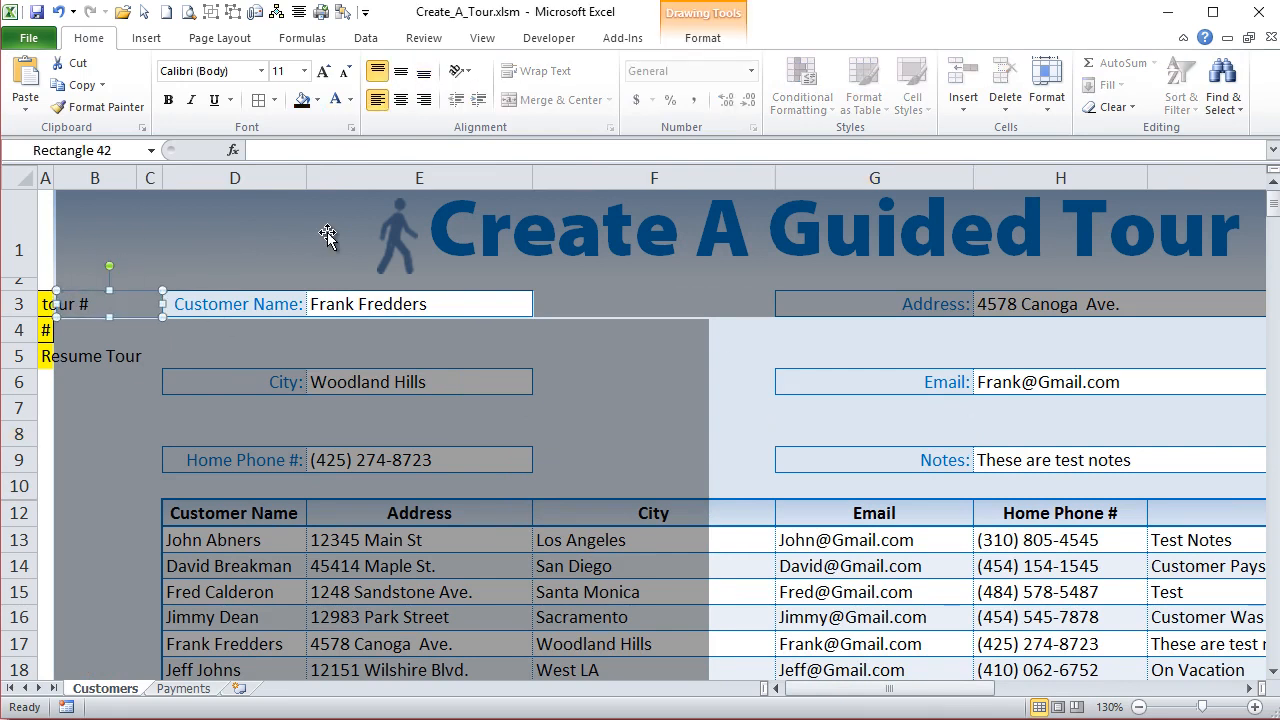
pyautogui.click(1030, 459)
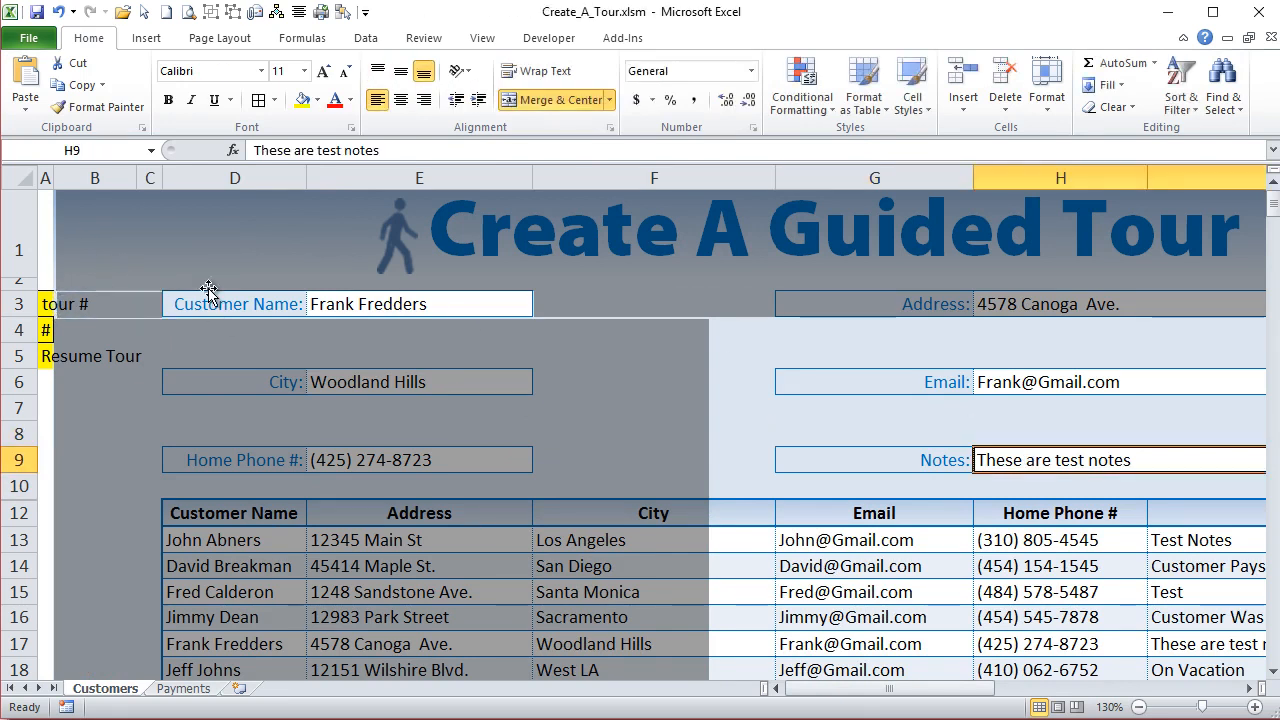
pyautogui.click(90, 303)
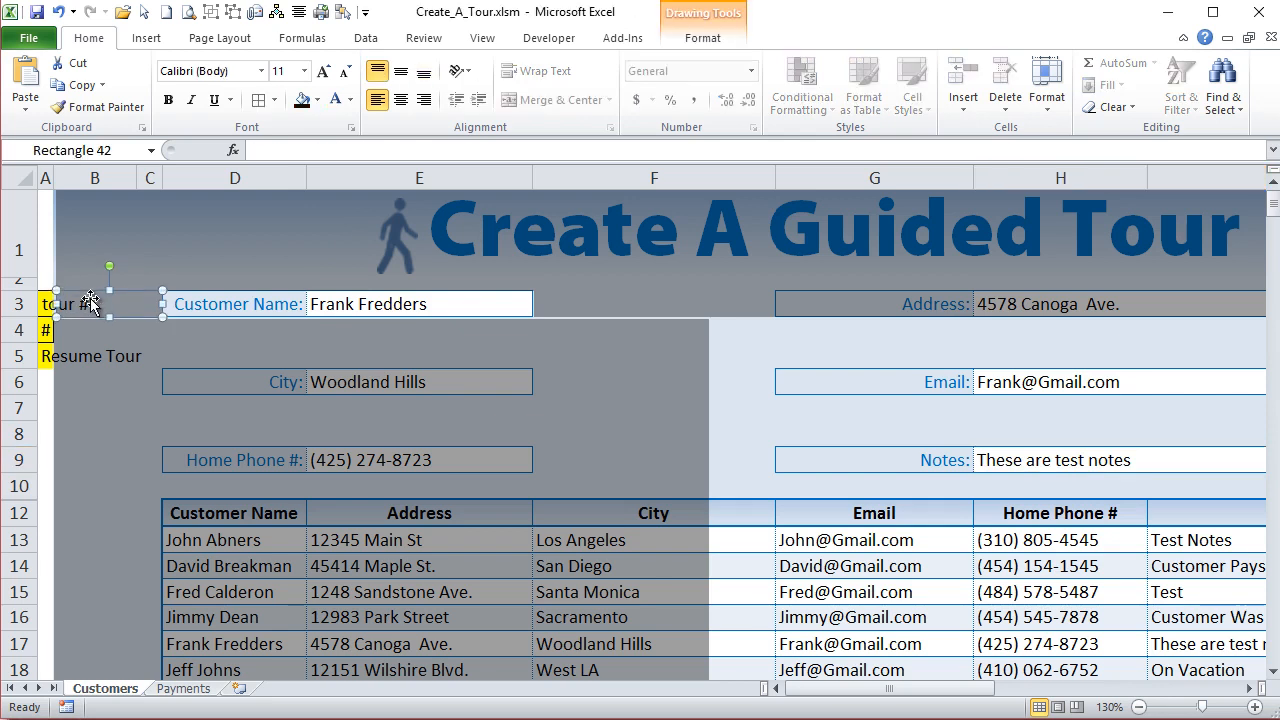
# - Nudge the large overlay up flush with the row 3 strips and widen it through column M to match the strips above
pyautogui.click(186, 364)
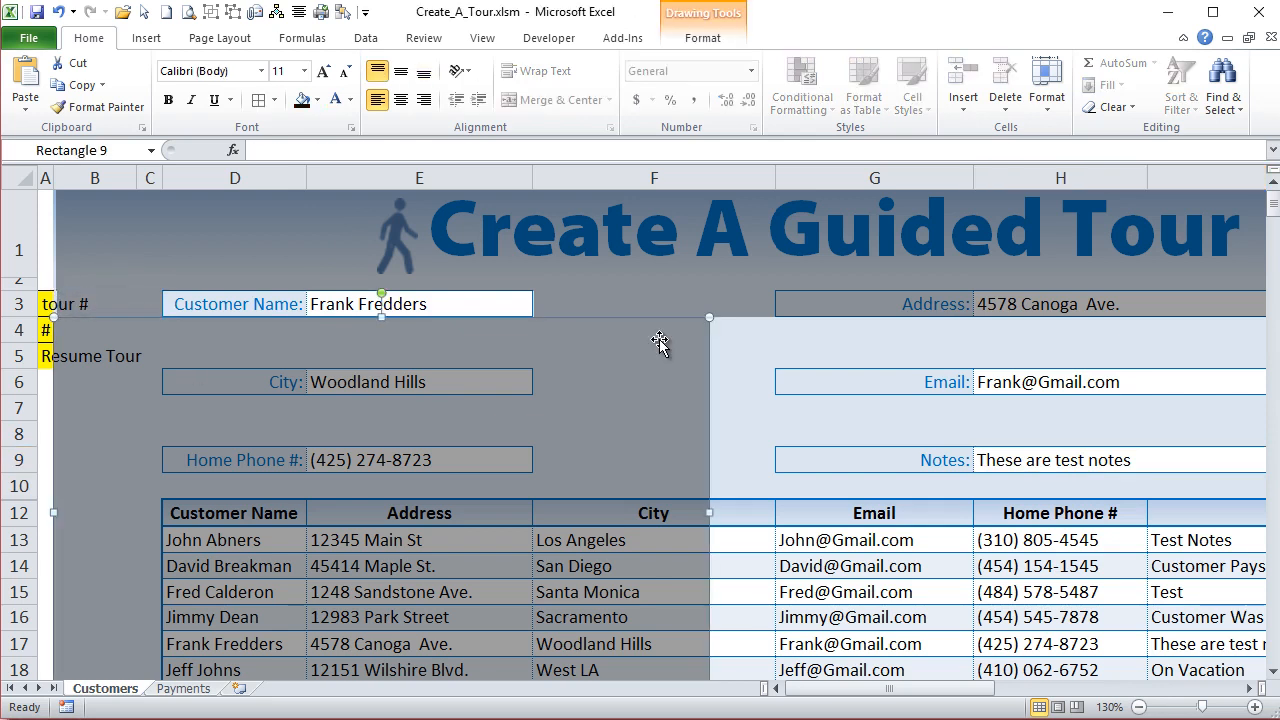
pyautogui.click(651, 516)
pyautogui.click(789, 460)
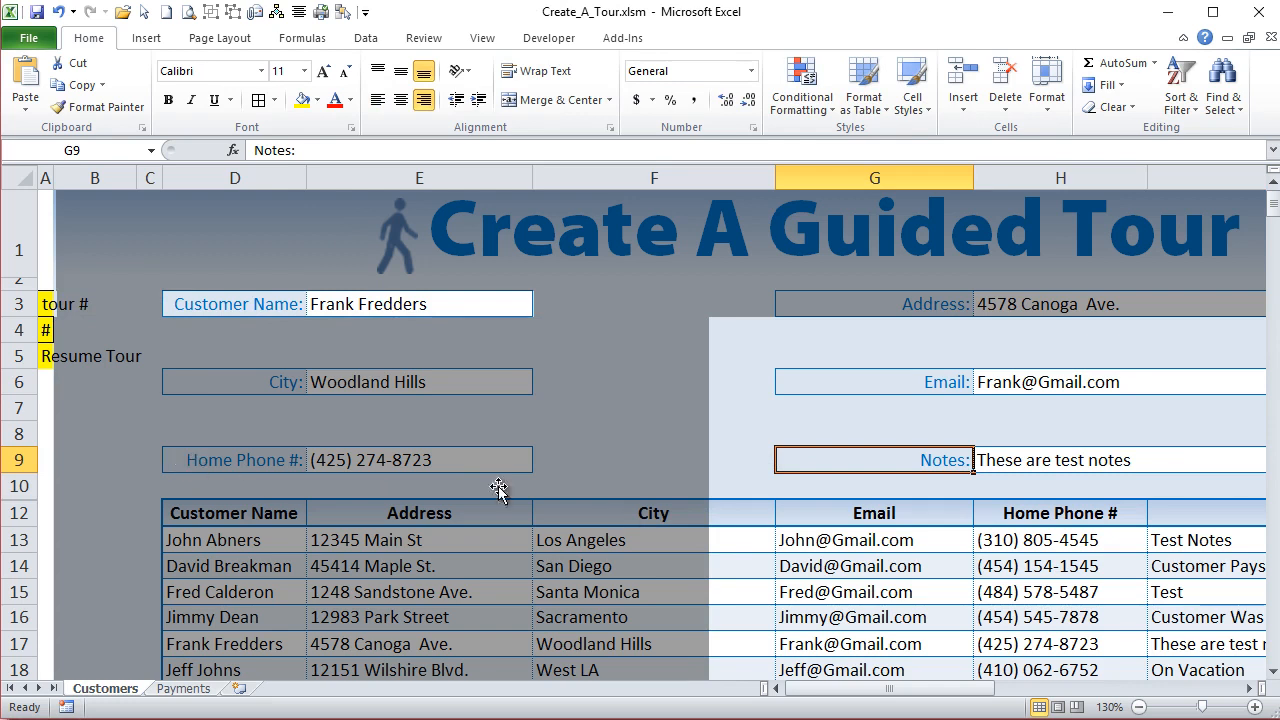
pyautogui.click(712, 509)
pyautogui.moveTo(709, 513); pyautogui.dragTo(1020, 472)
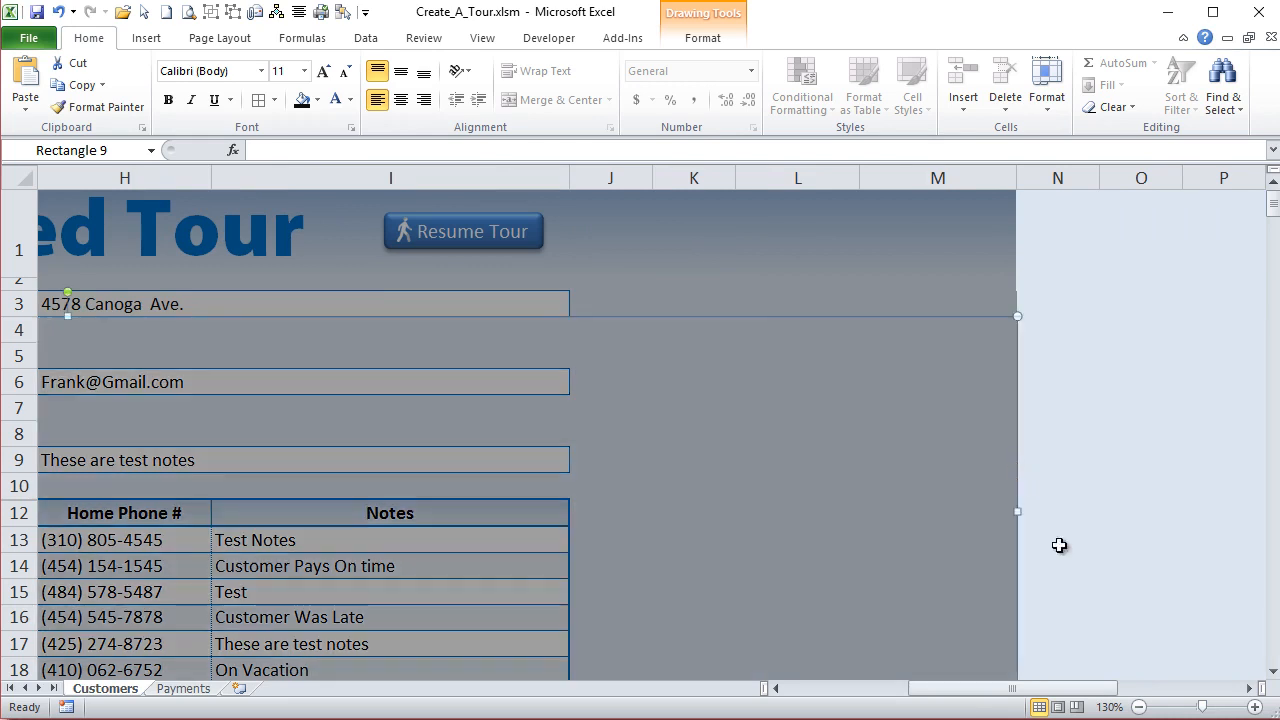
# - Draw a rounded rectangular callout about 1.62" by 2.75" below the Customer Name row and apply the light green gradient shape style
pyautogui.moveTo(1063, 688); pyautogui.dragTo(800, 690)
pyautogui.scroll(-1, 480, 543)
pyautogui.scroll(1, 505, 575)
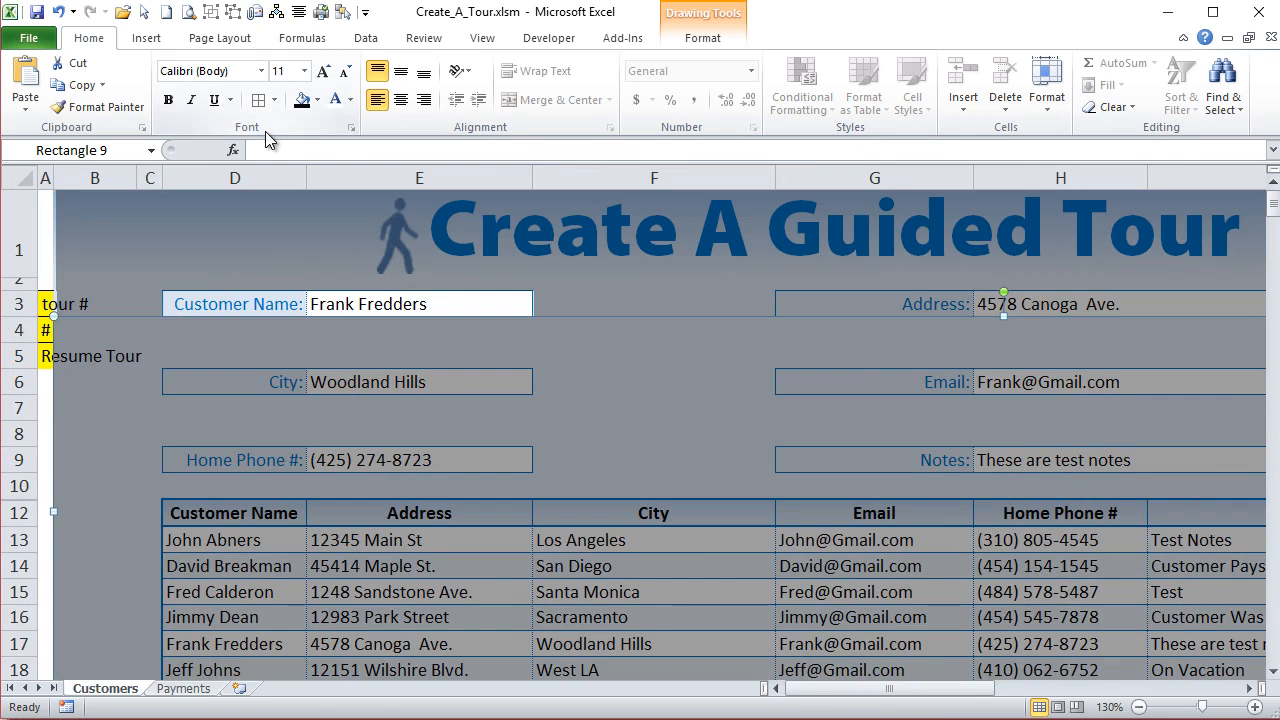
pyautogui.click(138, 42)
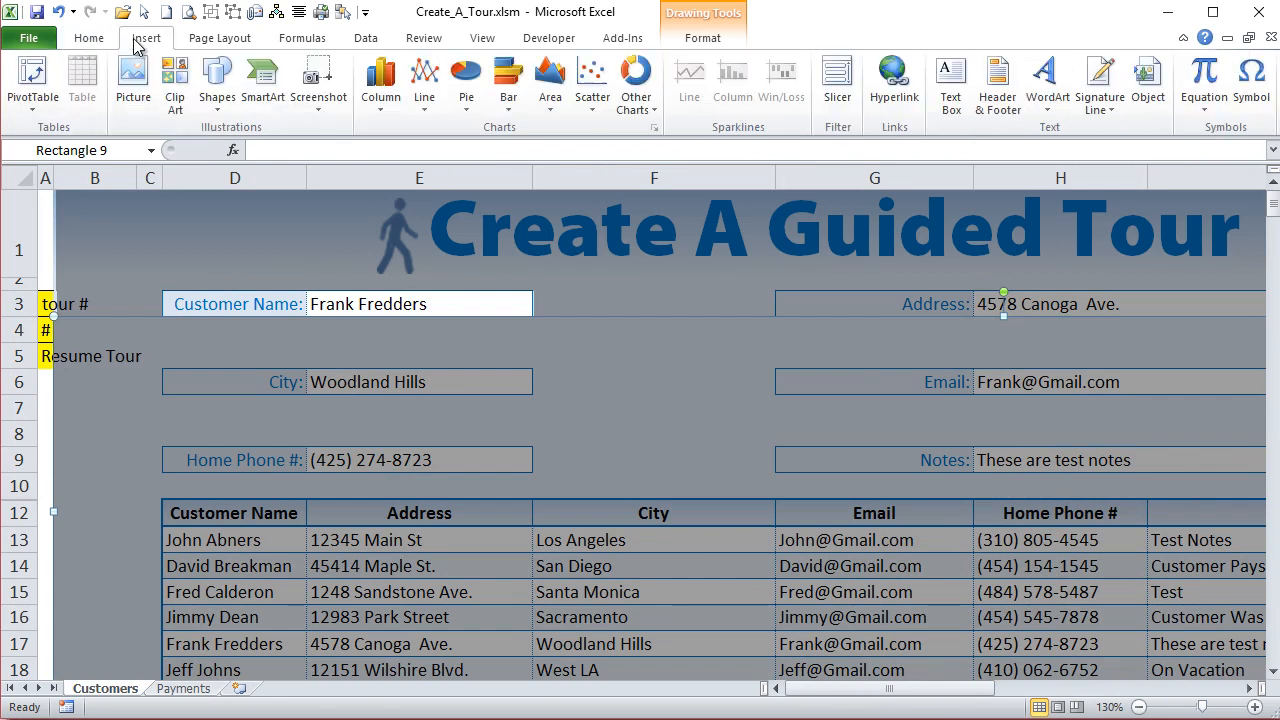
pyautogui.click(216, 106)
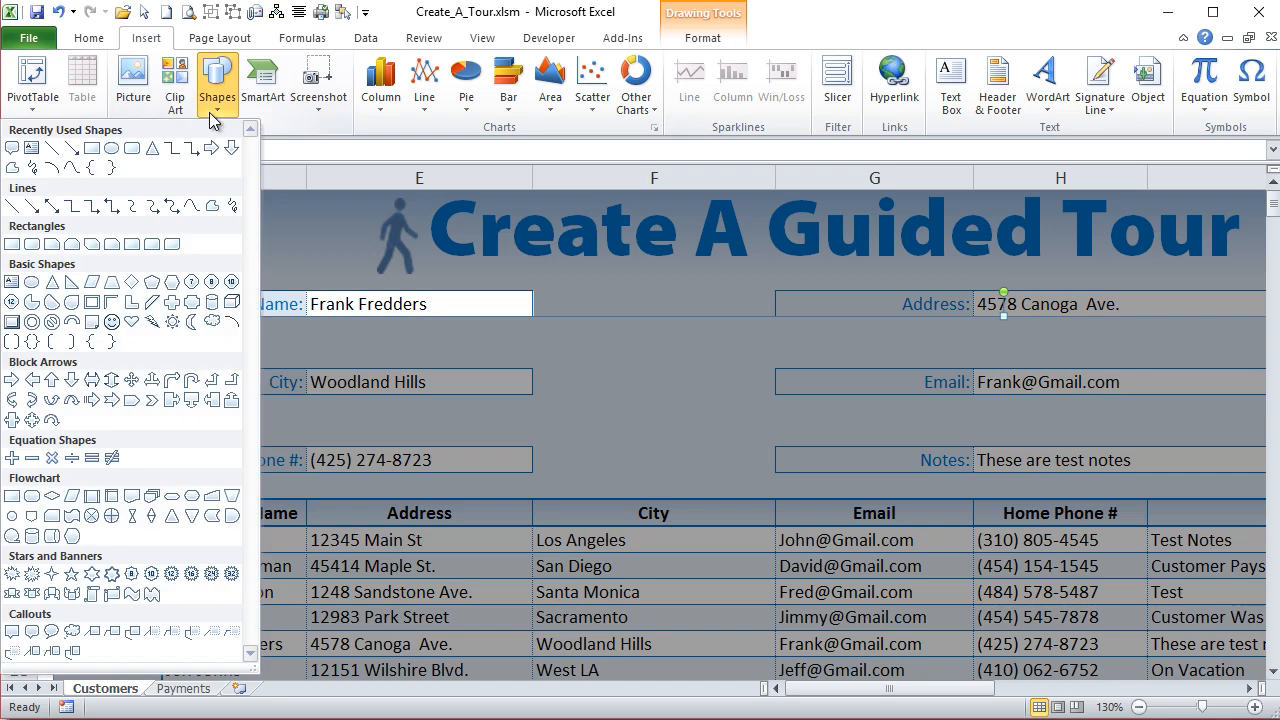
pyautogui.click(32, 631)
pyautogui.moveTo(552, 348); pyautogui.dragTo(895, 549)
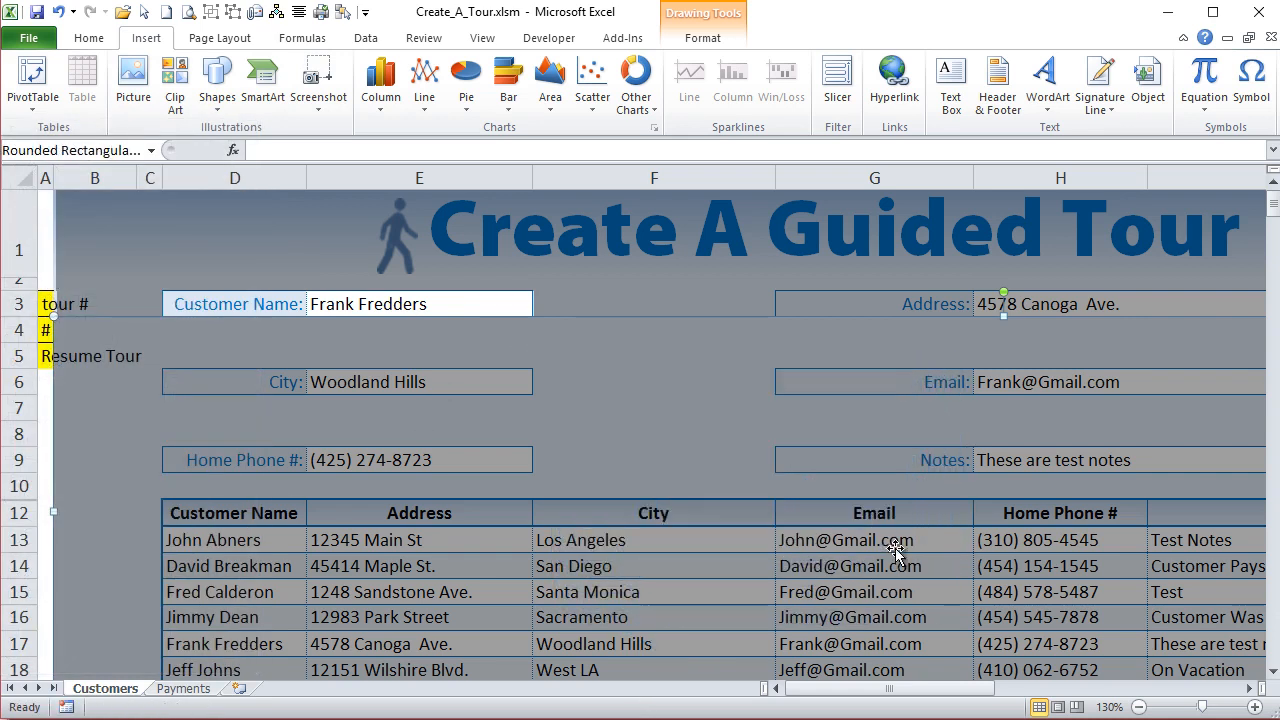
pyautogui.click(423, 106)
pyautogui.click(217, 272)
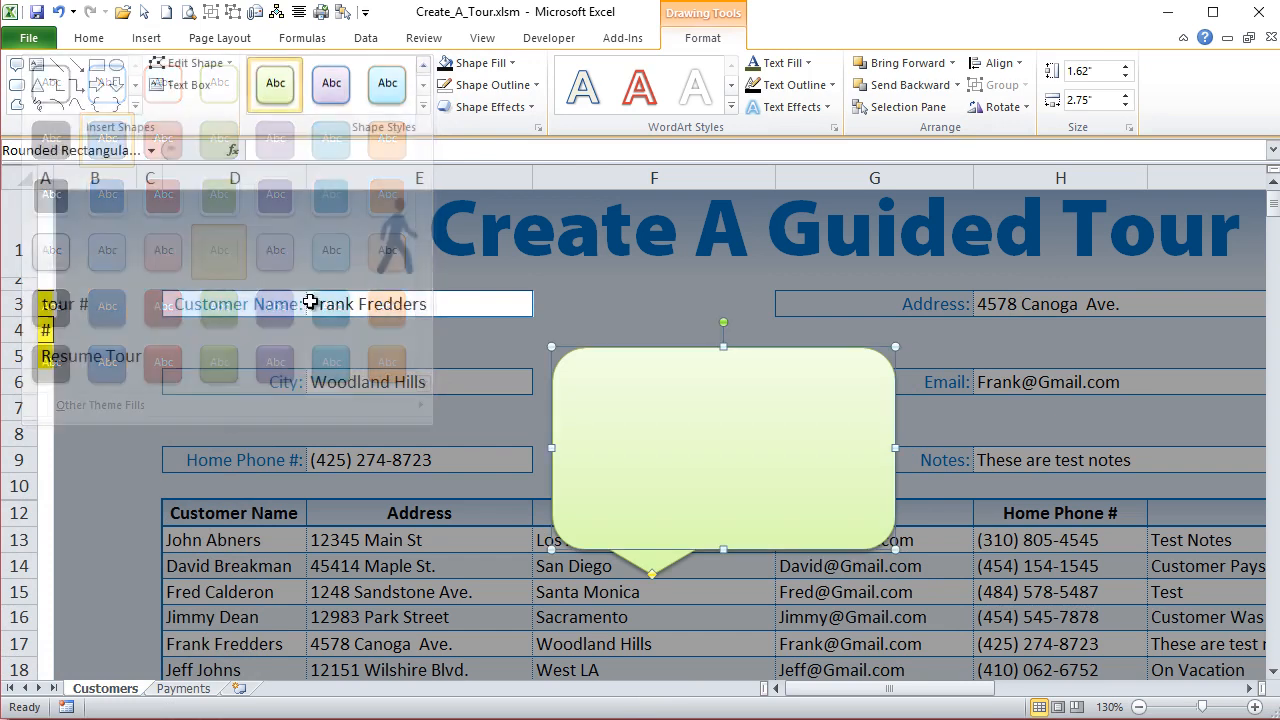
# - Move the callout closer to the Customer Name field, point its tail at the field, and enter the text "Enter Customer Name Here"
pyautogui.moveTo(552, 437); pyautogui.dragTo(500, 413)
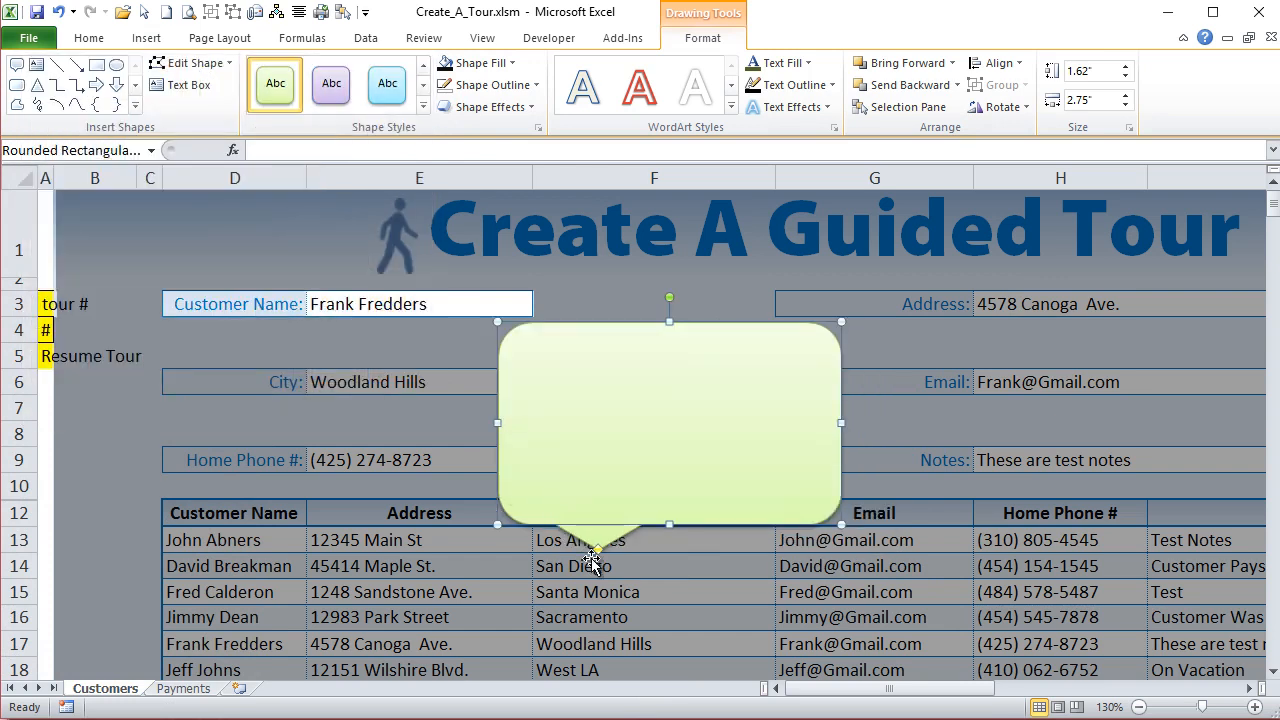
pyautogui.moveTo(597, 550); pyautogui.dragTo(455, 313)
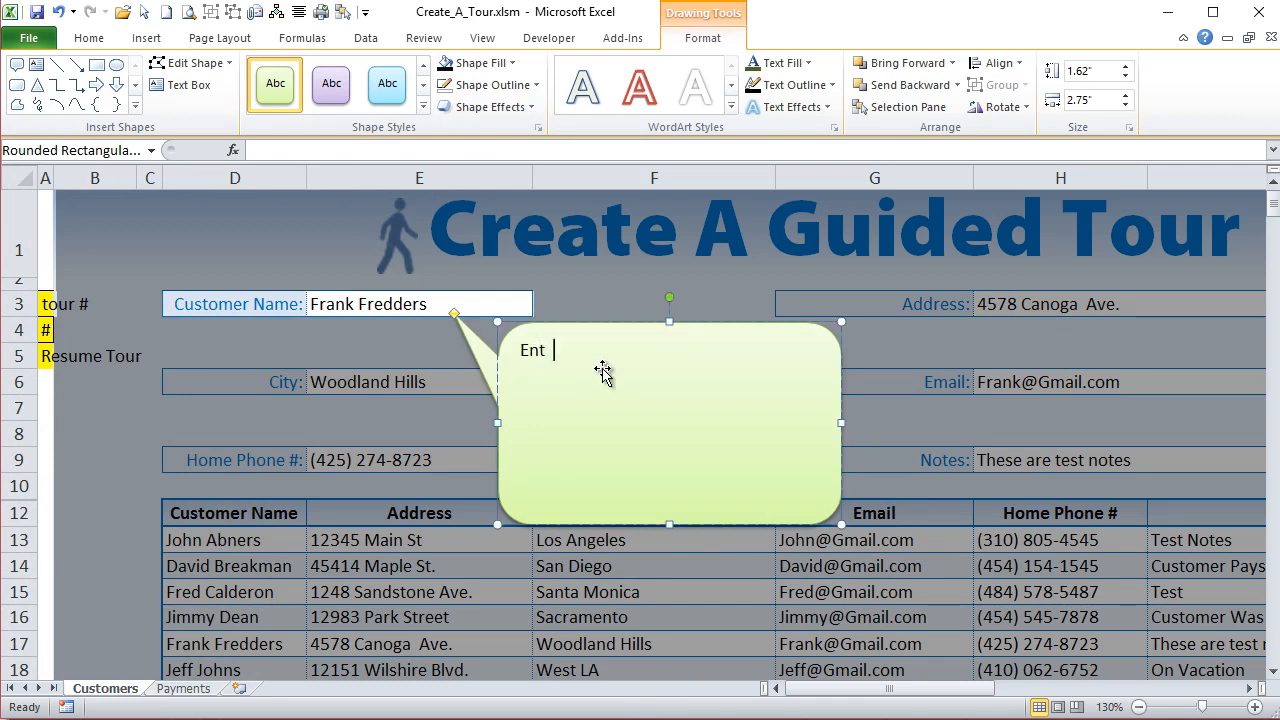
pyautogui.write('ustomer Name Here')
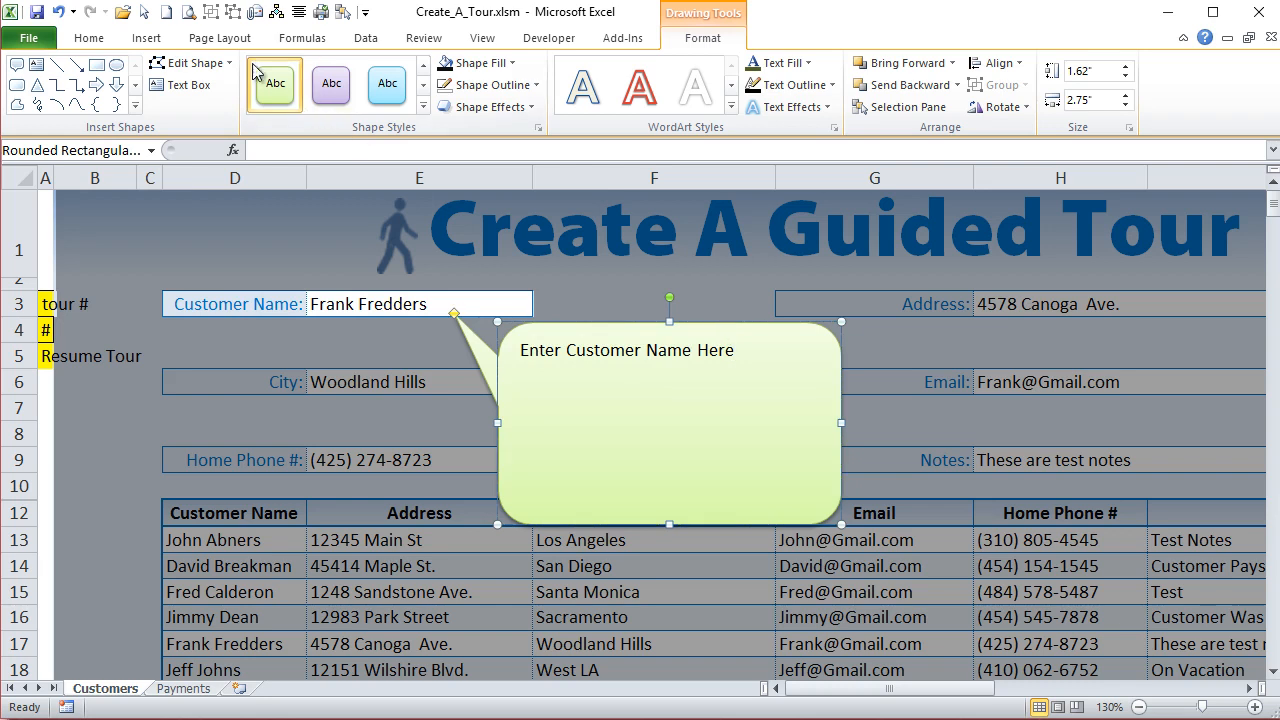
# - Center the callout text horizontally and increase its font size to 24
pyautogui.click(95, 40)
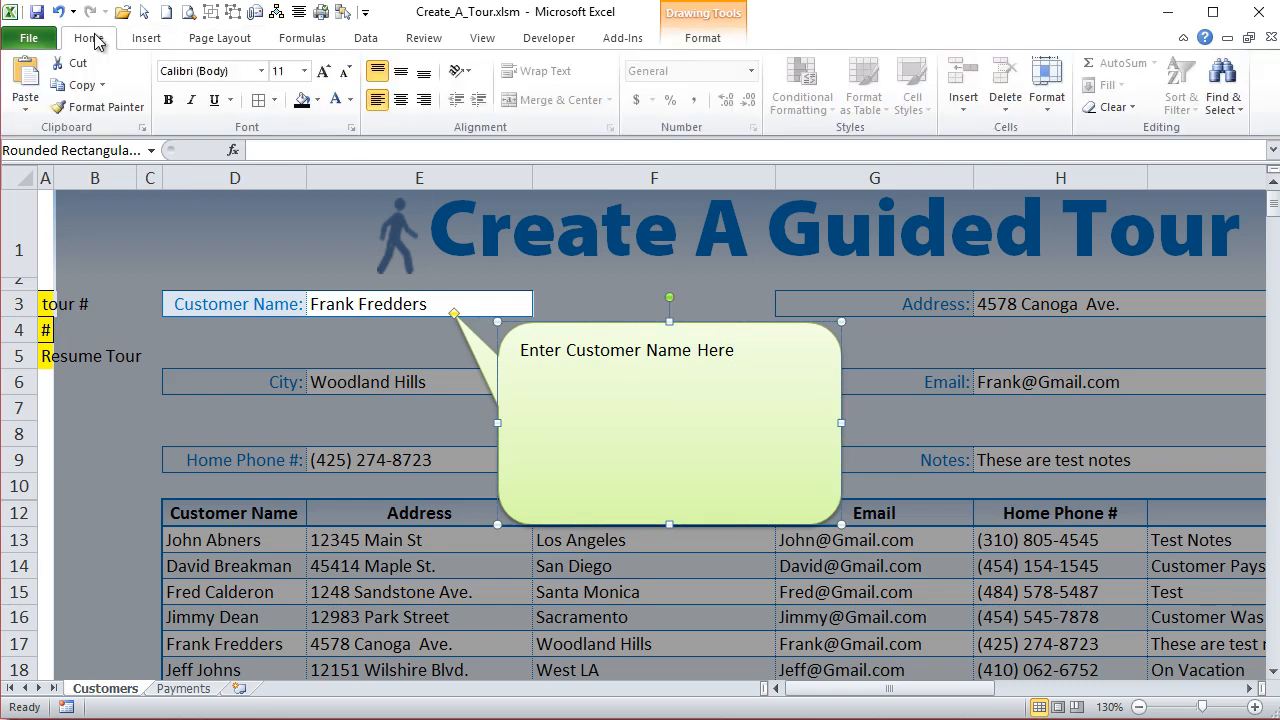
pyautogui.click(400, 99)
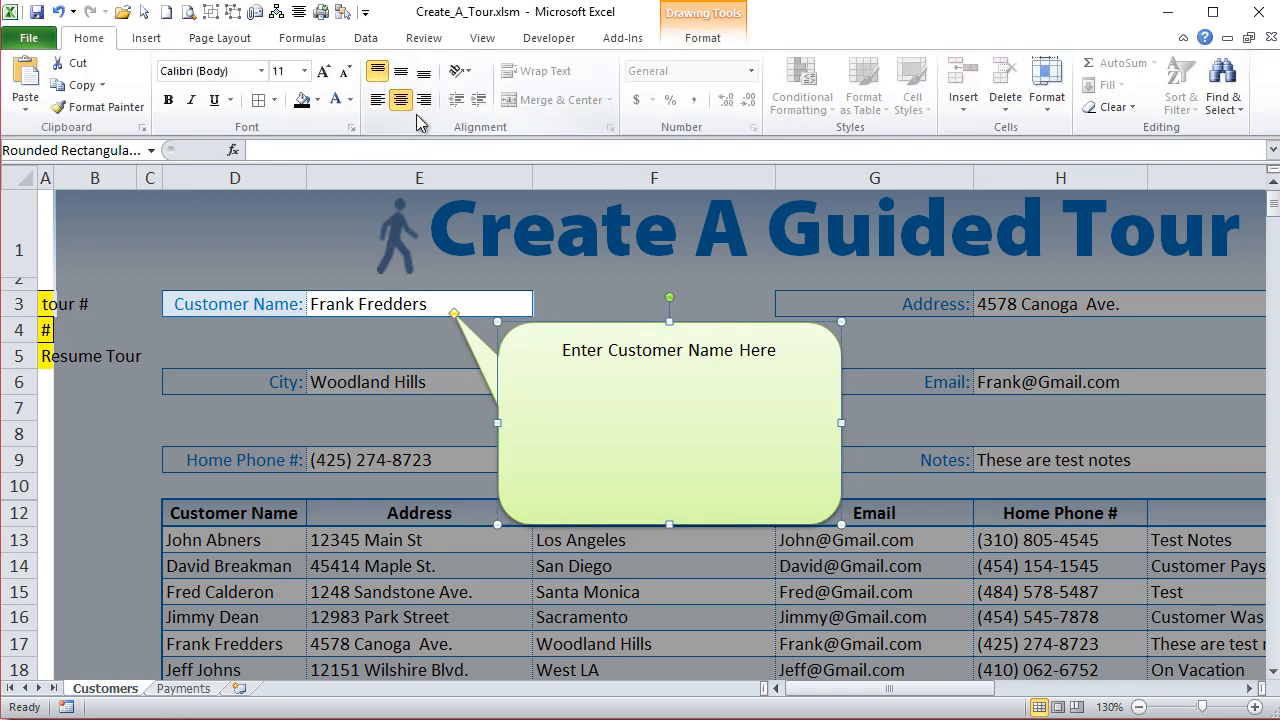
pyautogui.click(323, 72)
pyautogui.click(323, 72)
pyautogui.click(323, 72)
pyautogui.click(323, 72)
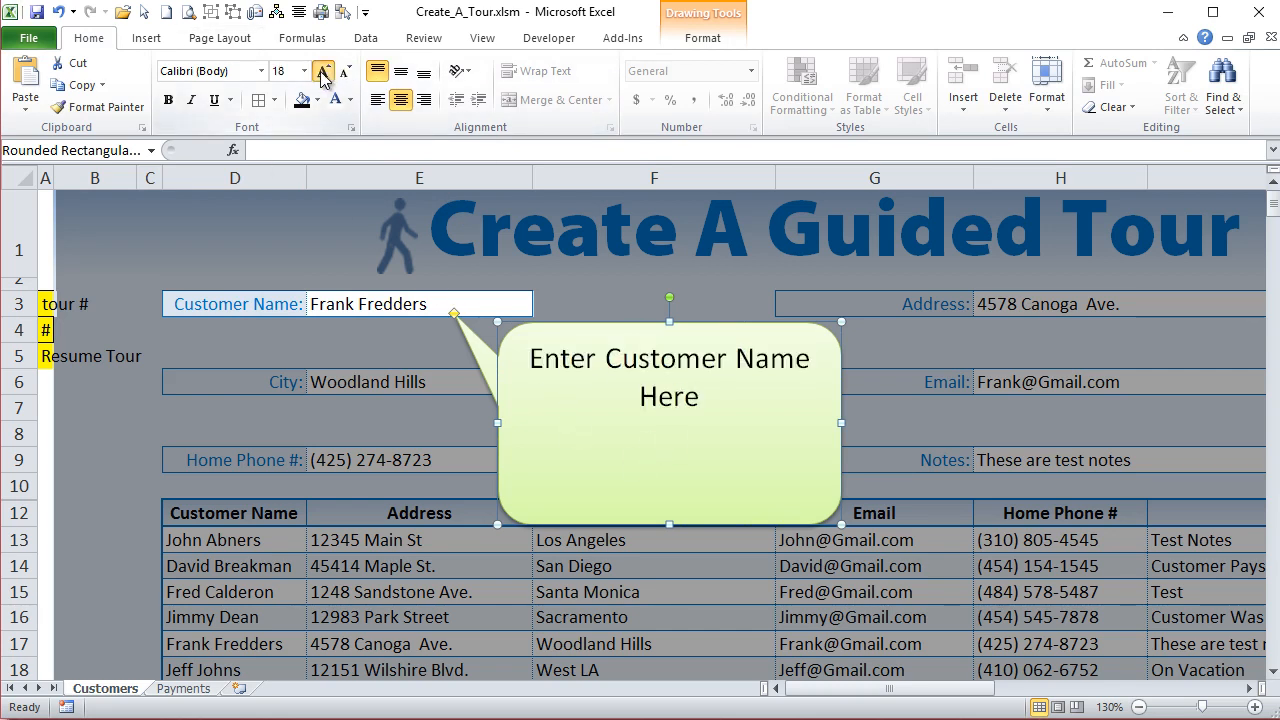
pyautogui.click(323, 72)
pyautogui.click(323, 72)
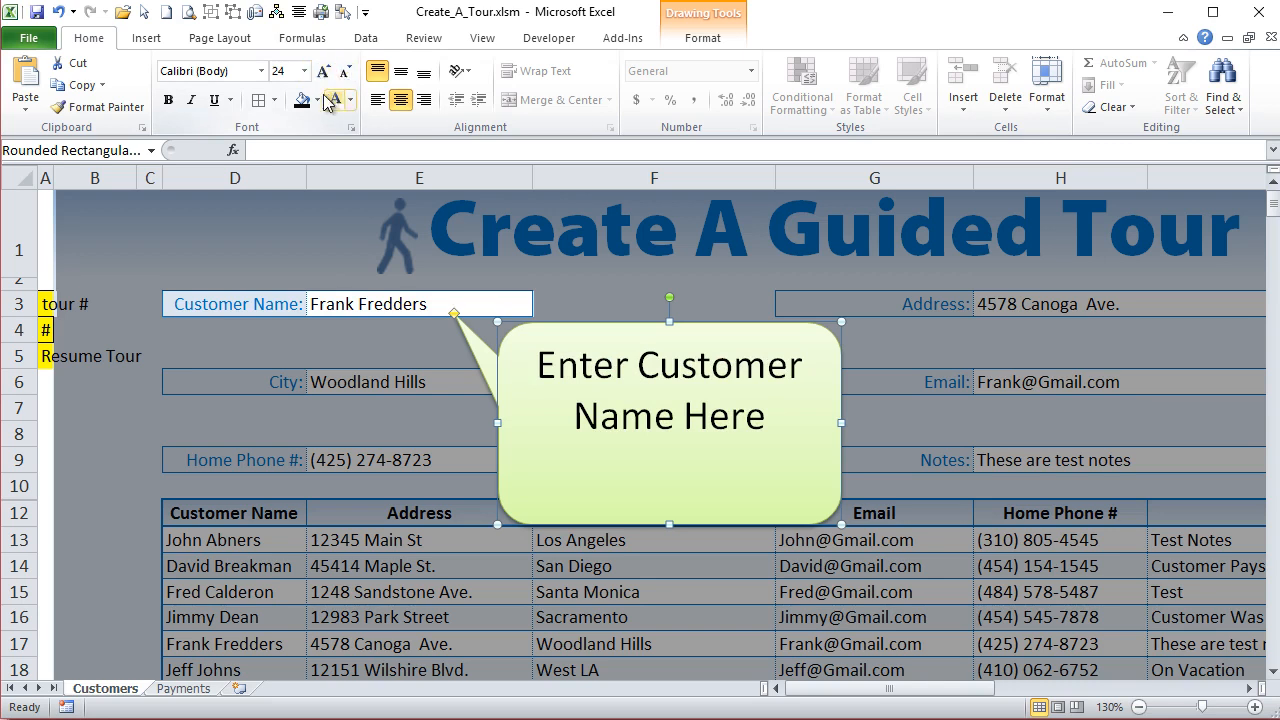
# - Color the callout text in the darkest olive green theme shade and set its font to Cambria (Headings), without bold
pyautogui.click(318, 100)
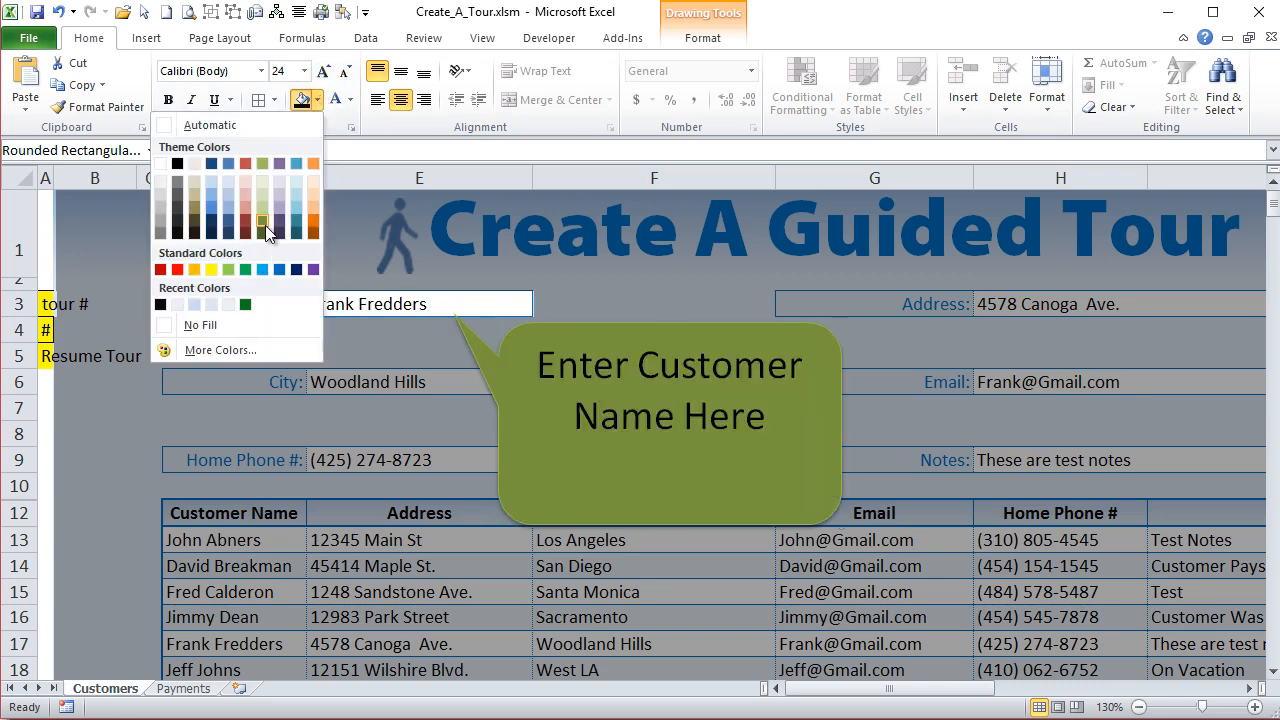
pyautogui.click(349, 100)
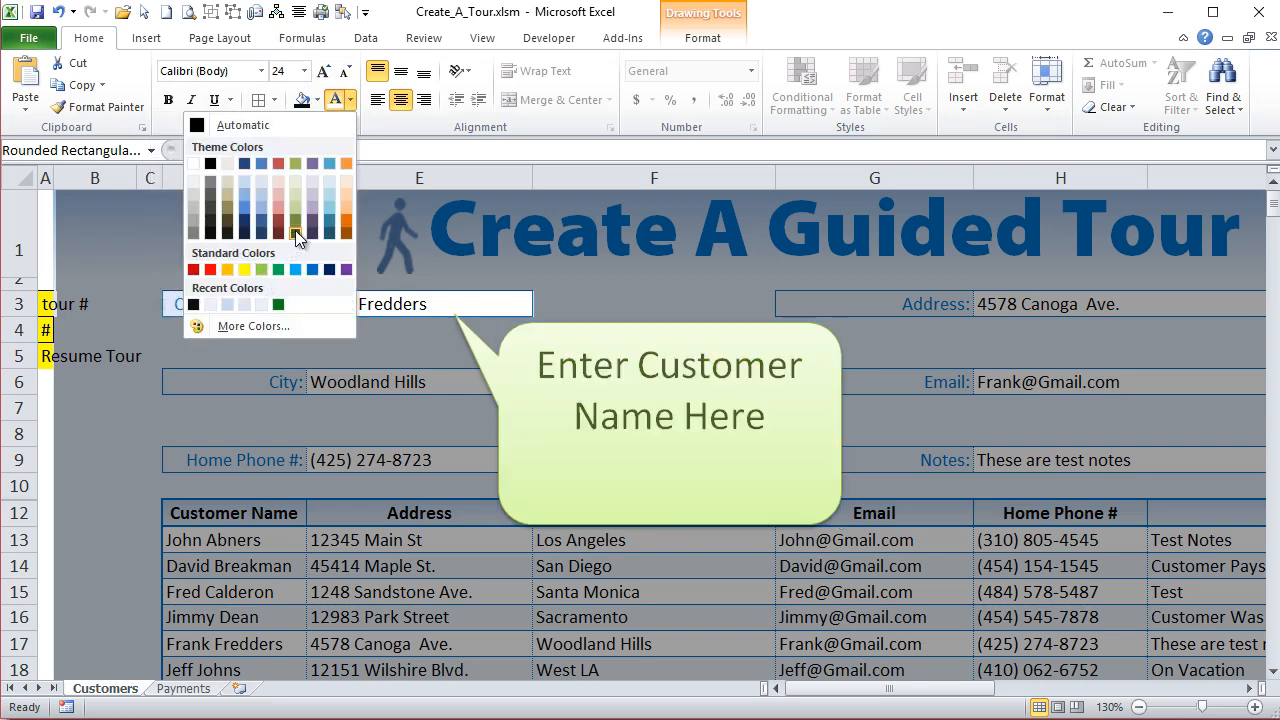
pyautogui.click(295, 232)
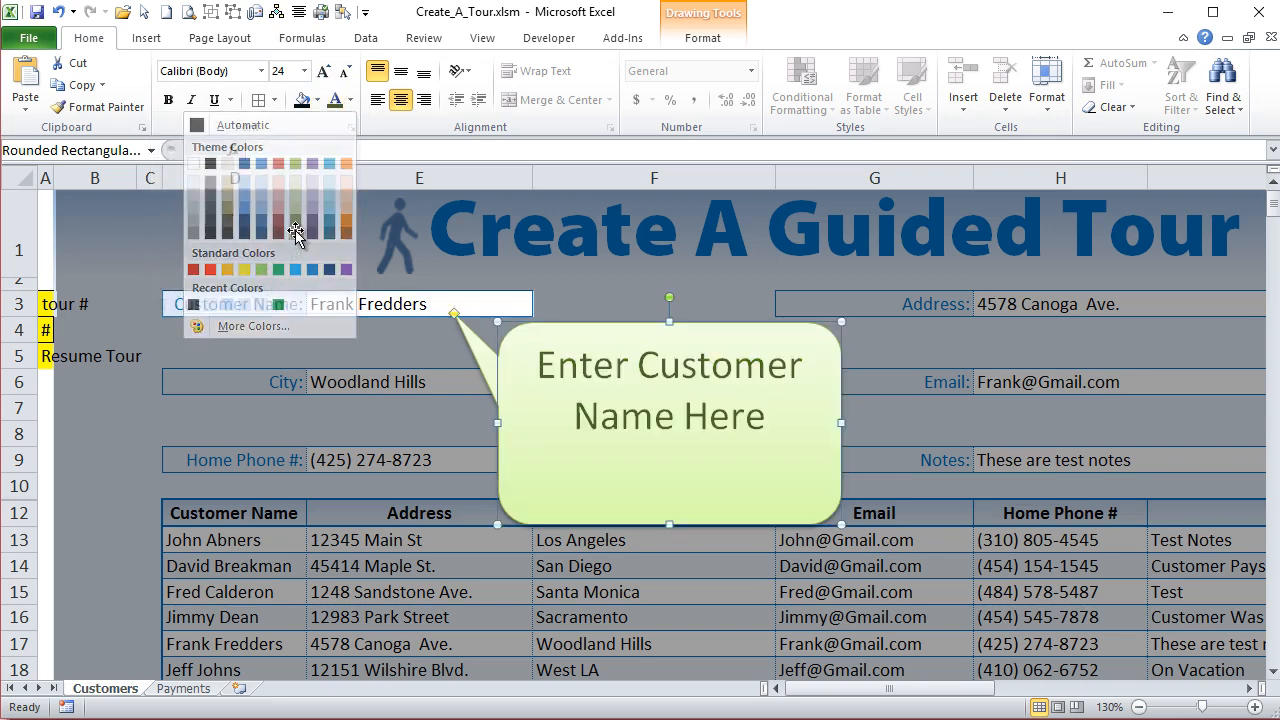
pyautogui.click(264, 74)
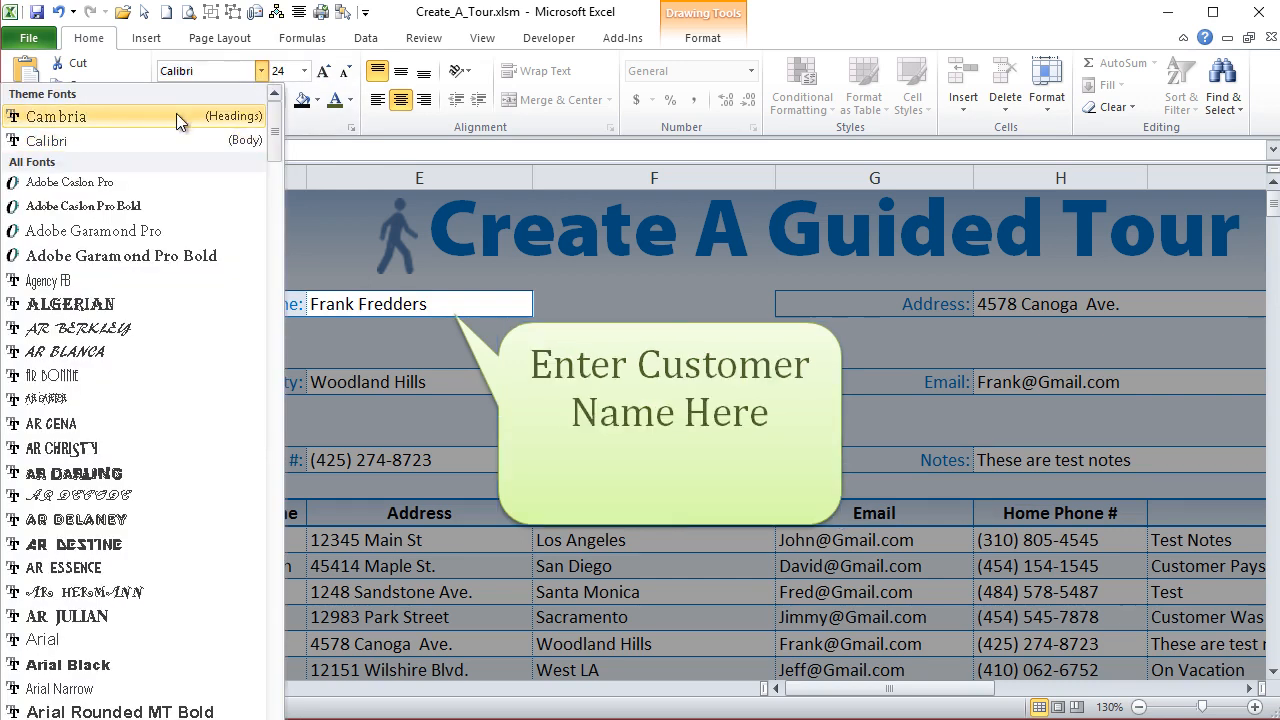
pyautogui.click(176, 115)
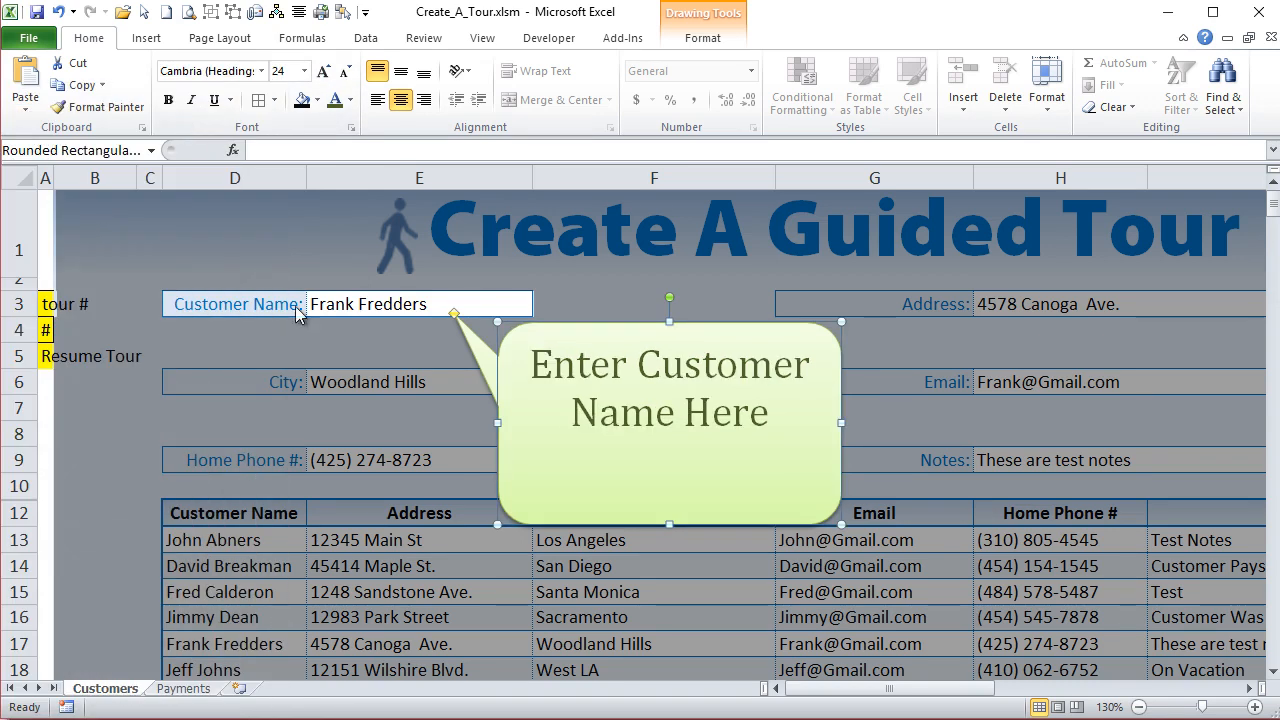
pyautogui.click(168, 100)
pyautogui.click(168, 102)
# - Draw a rounded rectangle about 0.28" by 1.06" below the callout text and apply the intense olive green shape style
pyautogui.click(160, 44)
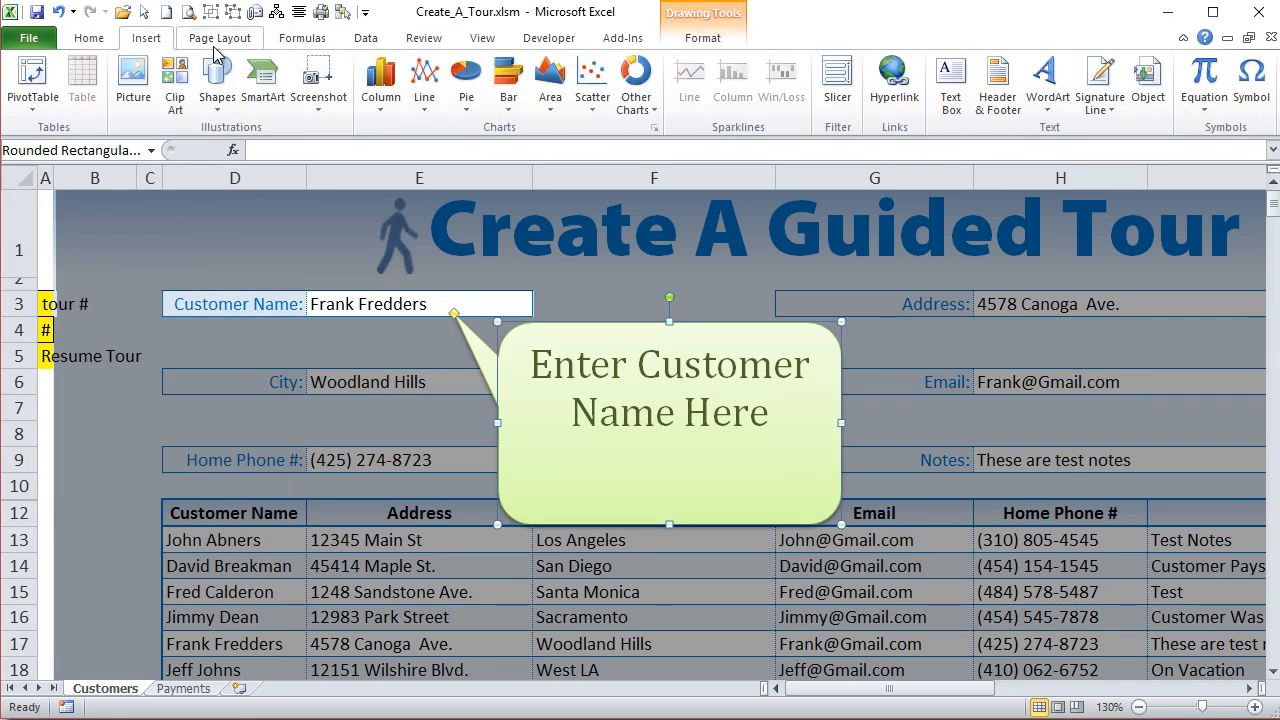
pyautogui.click(218, 110)
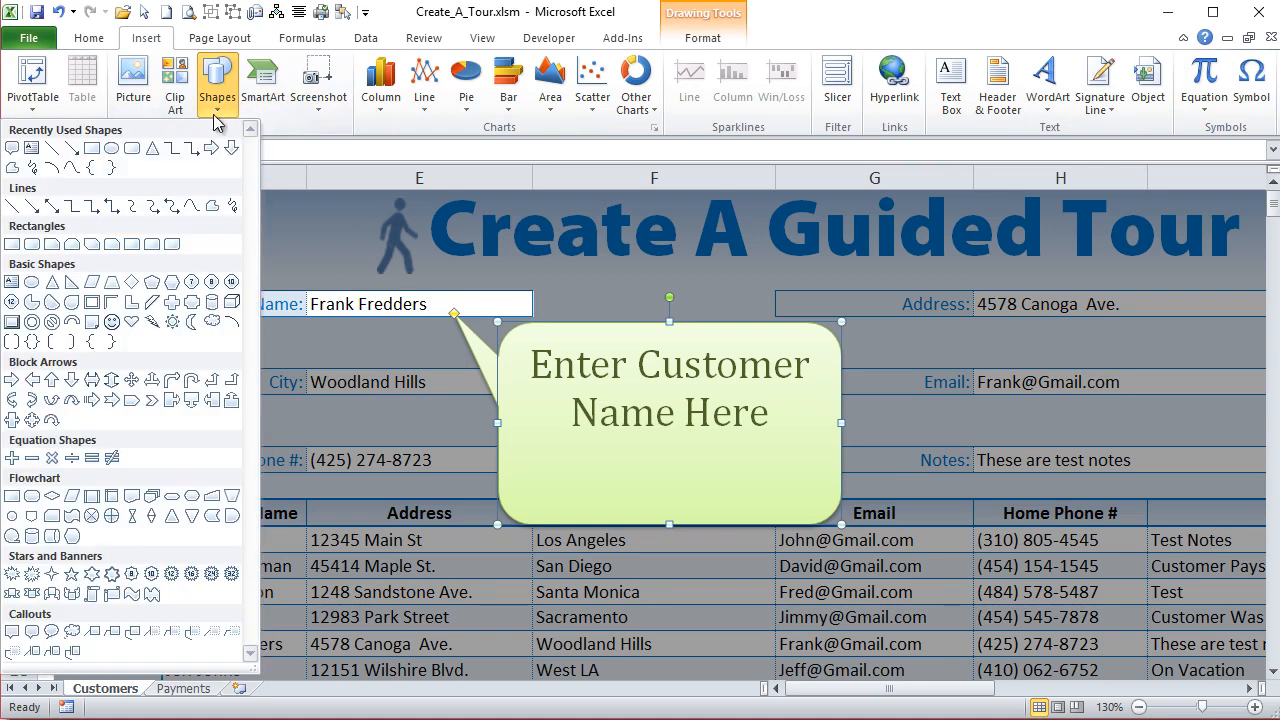
pyautogui.click(131, 150)
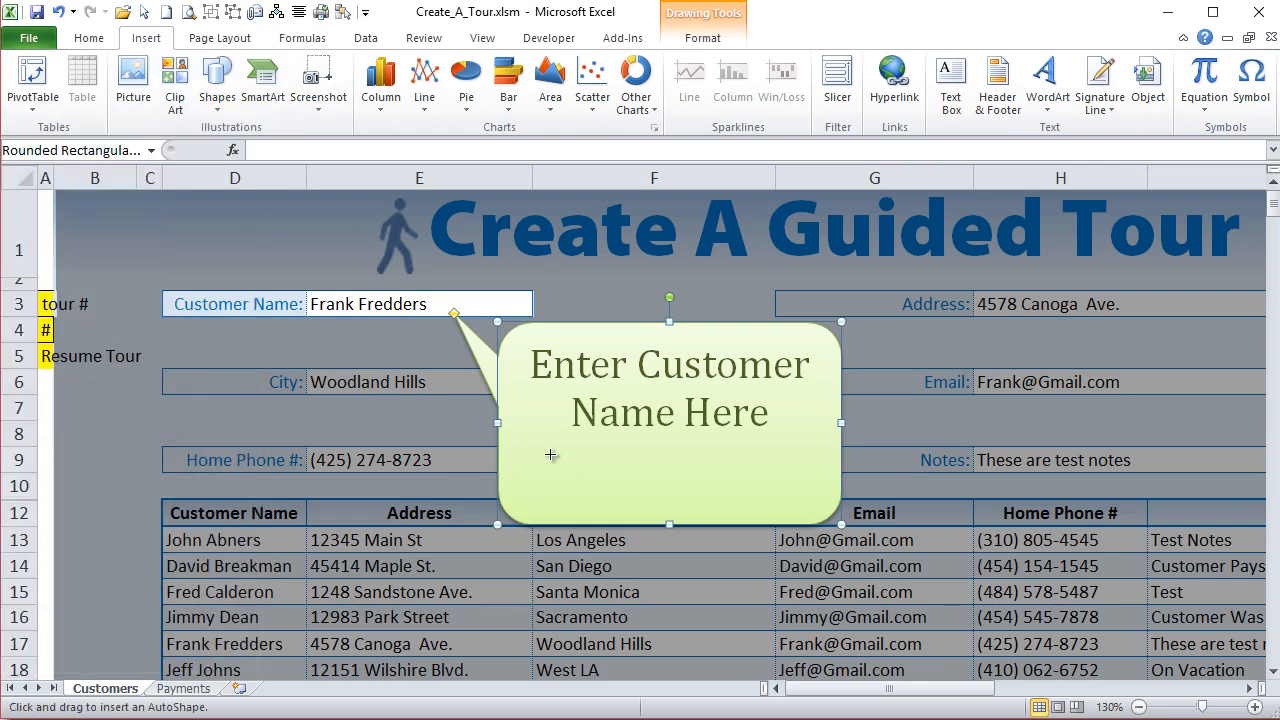
pyautogui.moveTo(538, 462)
pyautogui.mouseDown()
pyautogui.moveTo(623, 491)
pyautogui.moveTo(662, 484)
pyautogui.mouseUp()
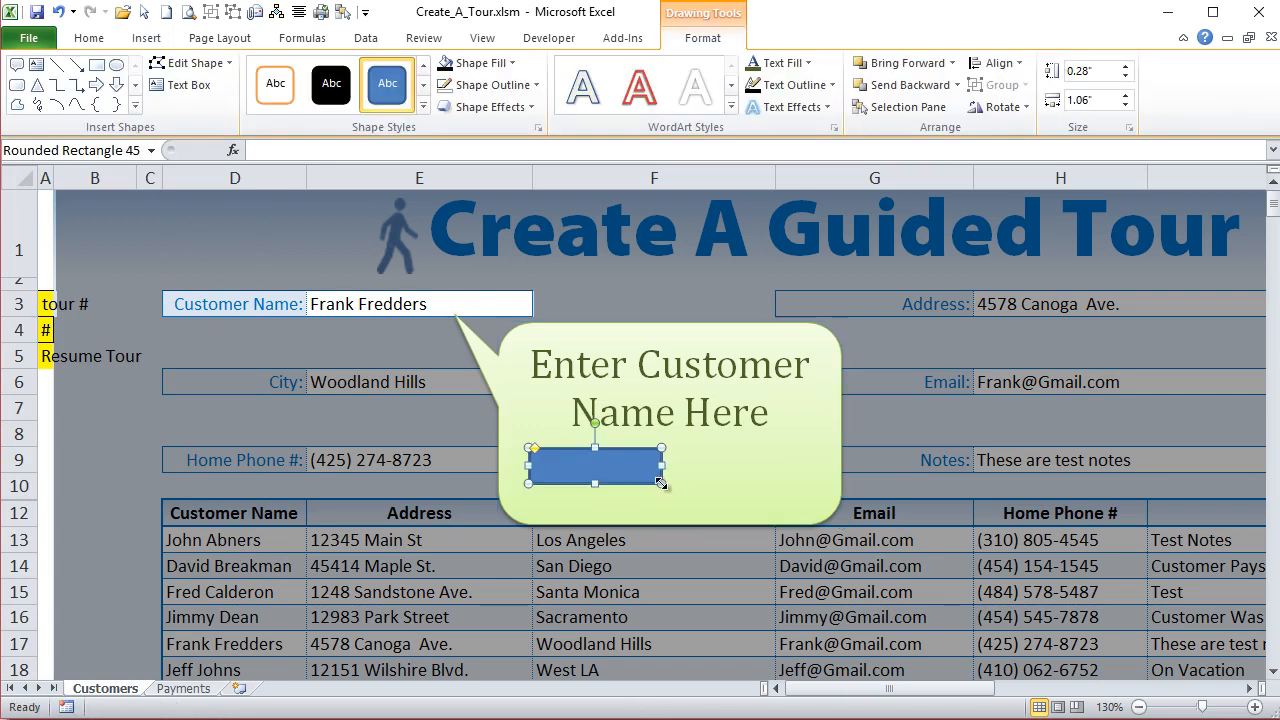
pyautogui.click(423, 107)
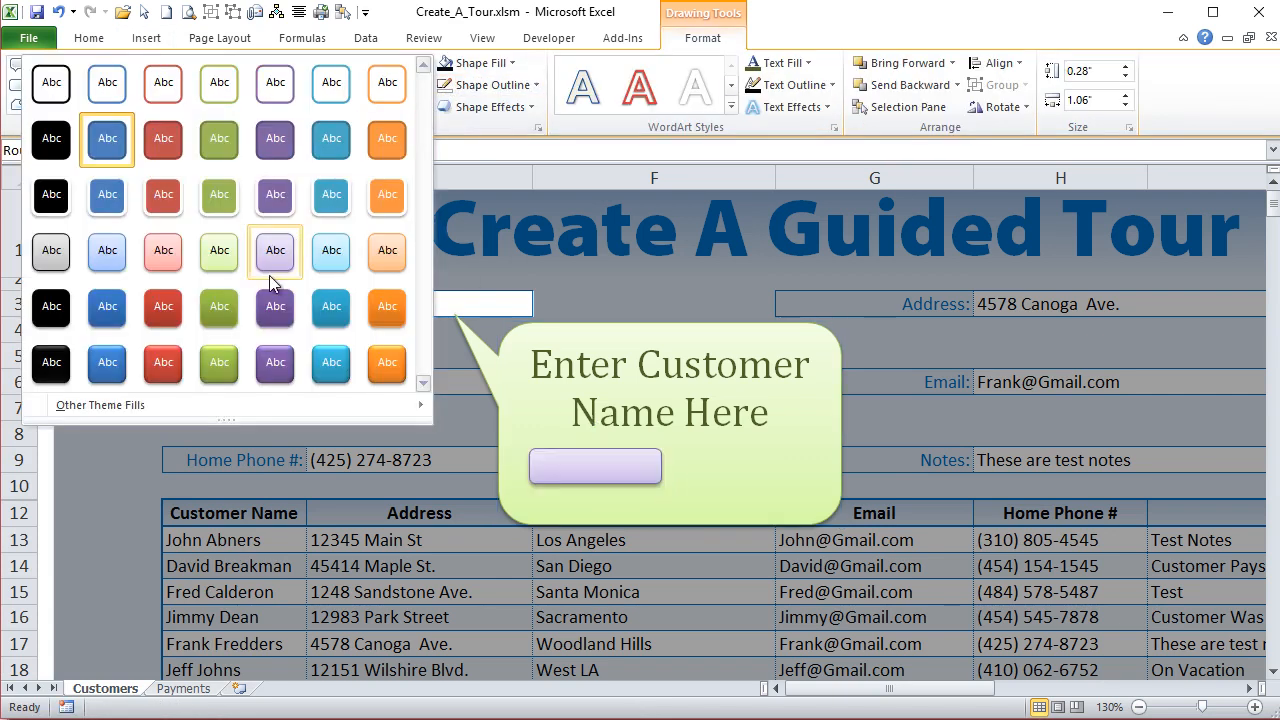
pyautogui.click(227, 372)
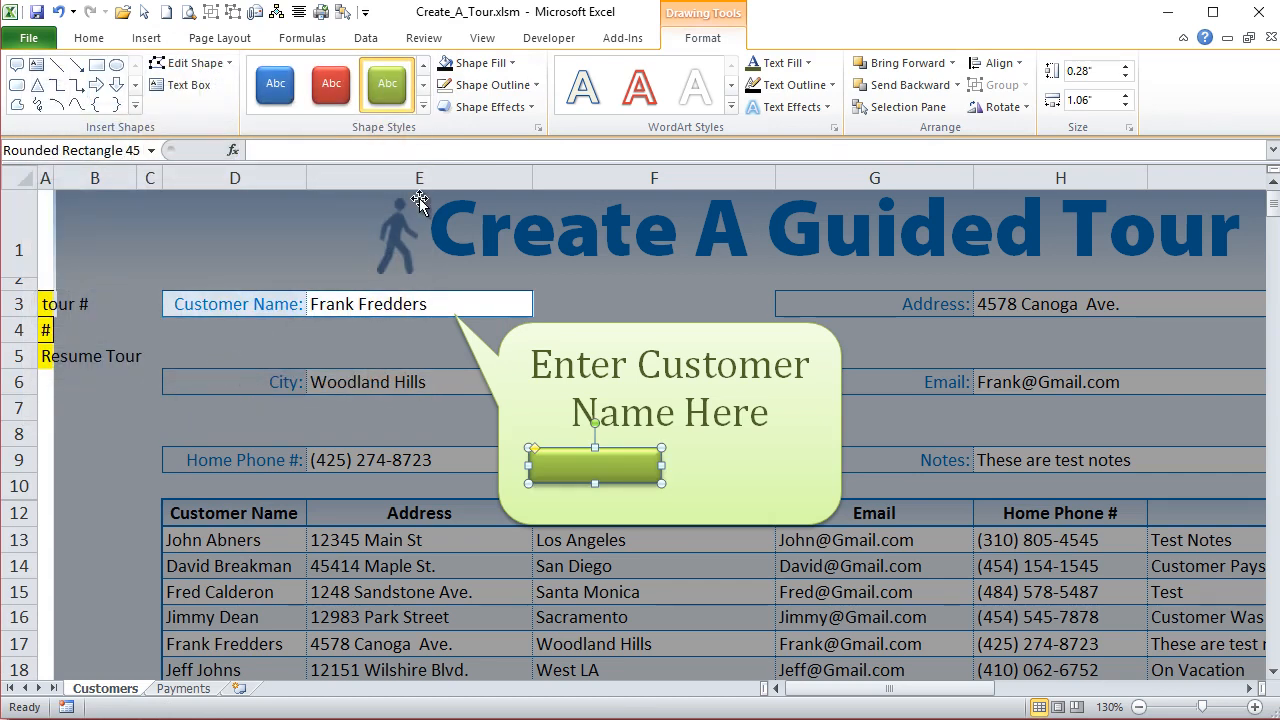
# - Label the green rounded rectangle "Next" and center its text horizontally and vertically
pyautogui.write('C')
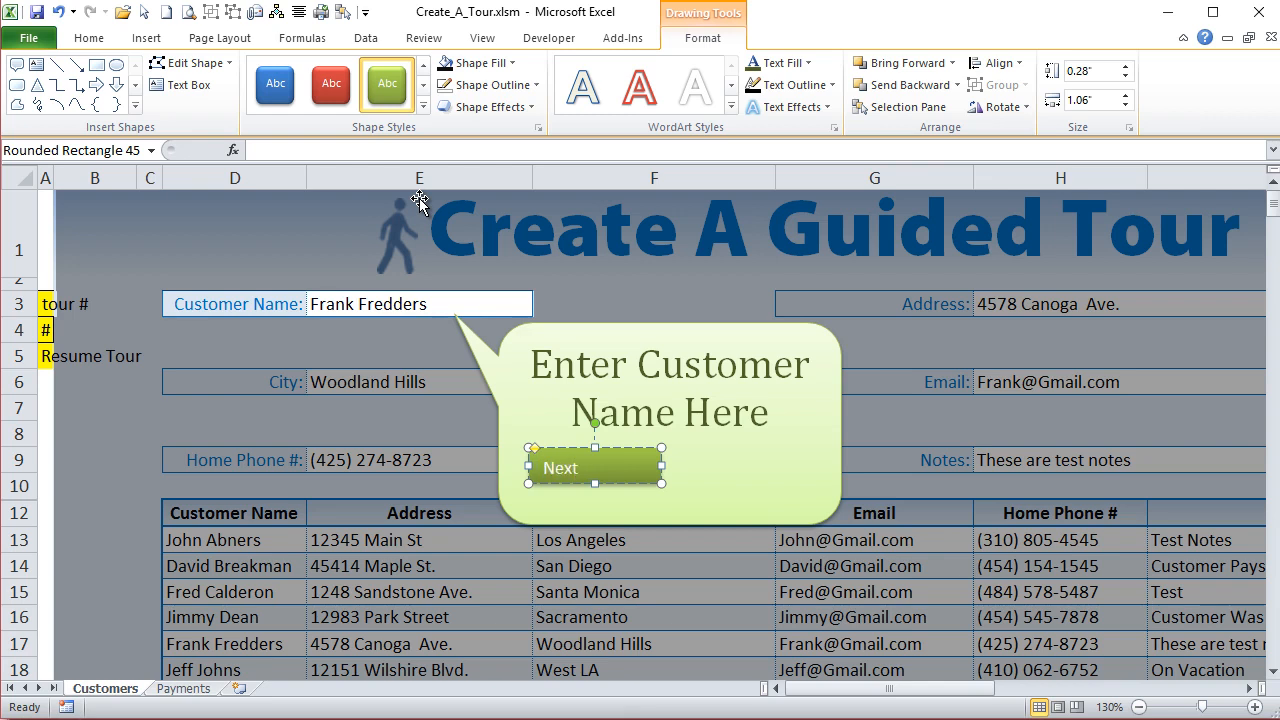
pyautogui.click(565, 450)
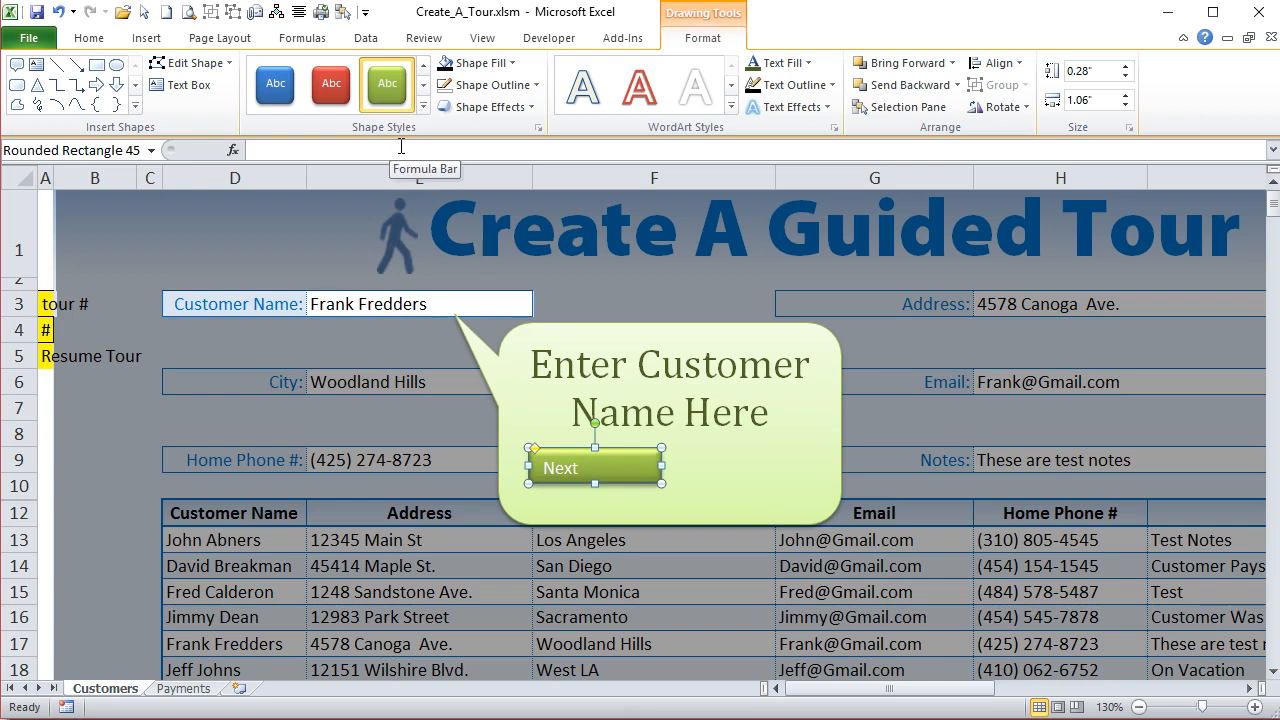
pyautogui.click(88, 40)
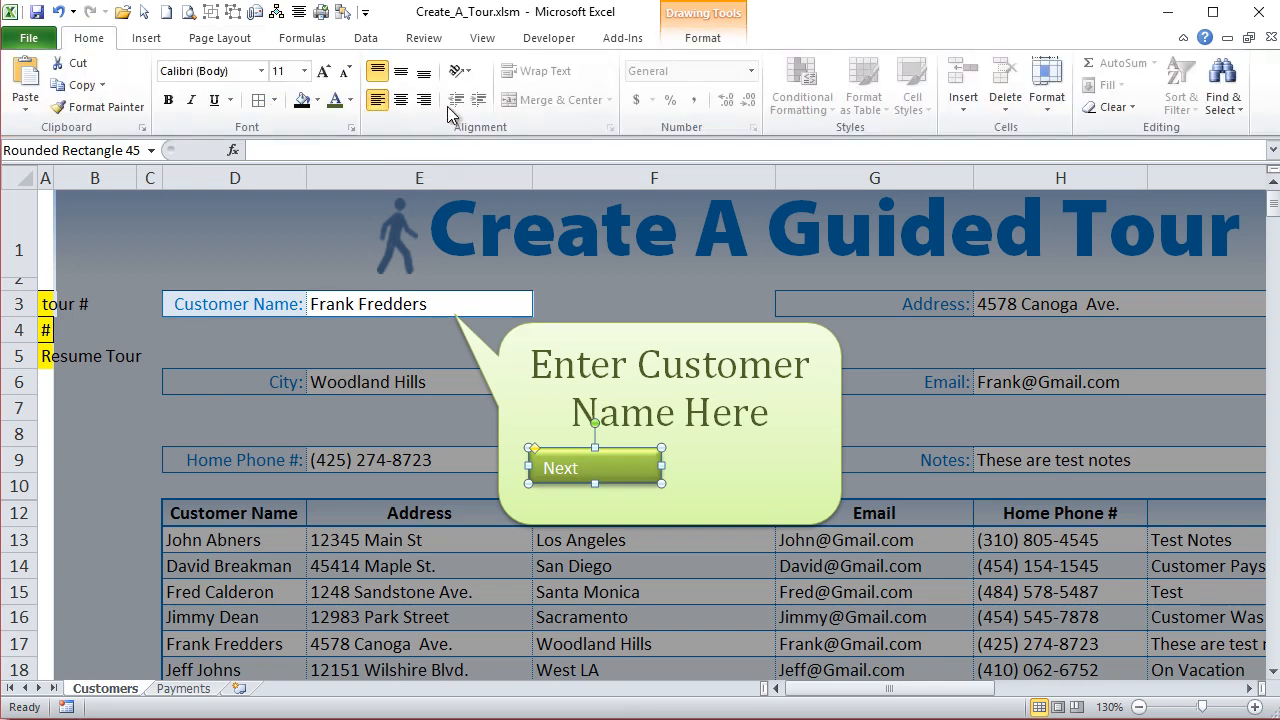
pyautogui.click(400, 100)
pyautogui.click(400, 72)
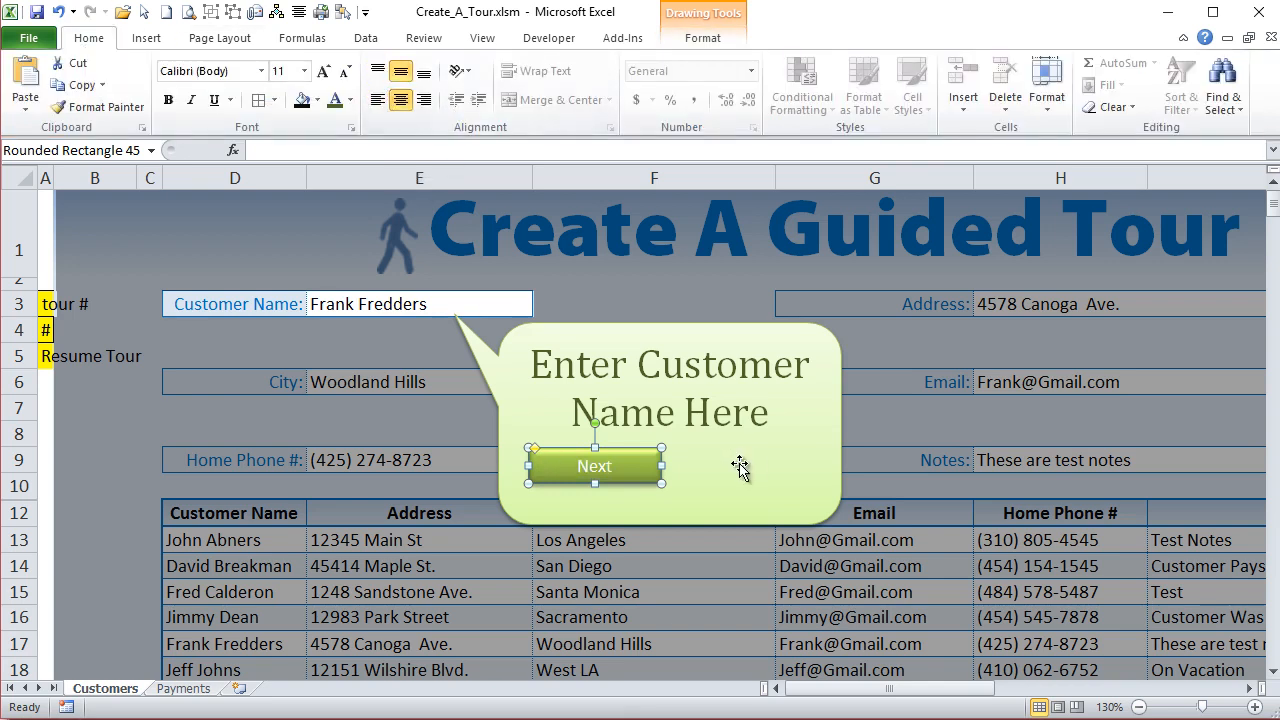
# - Narrow the Next button to about 0.74" and make its label bold at font size 12
pyautogui.moveTo(661, 466); pyautogui.dragTo(621, 466)
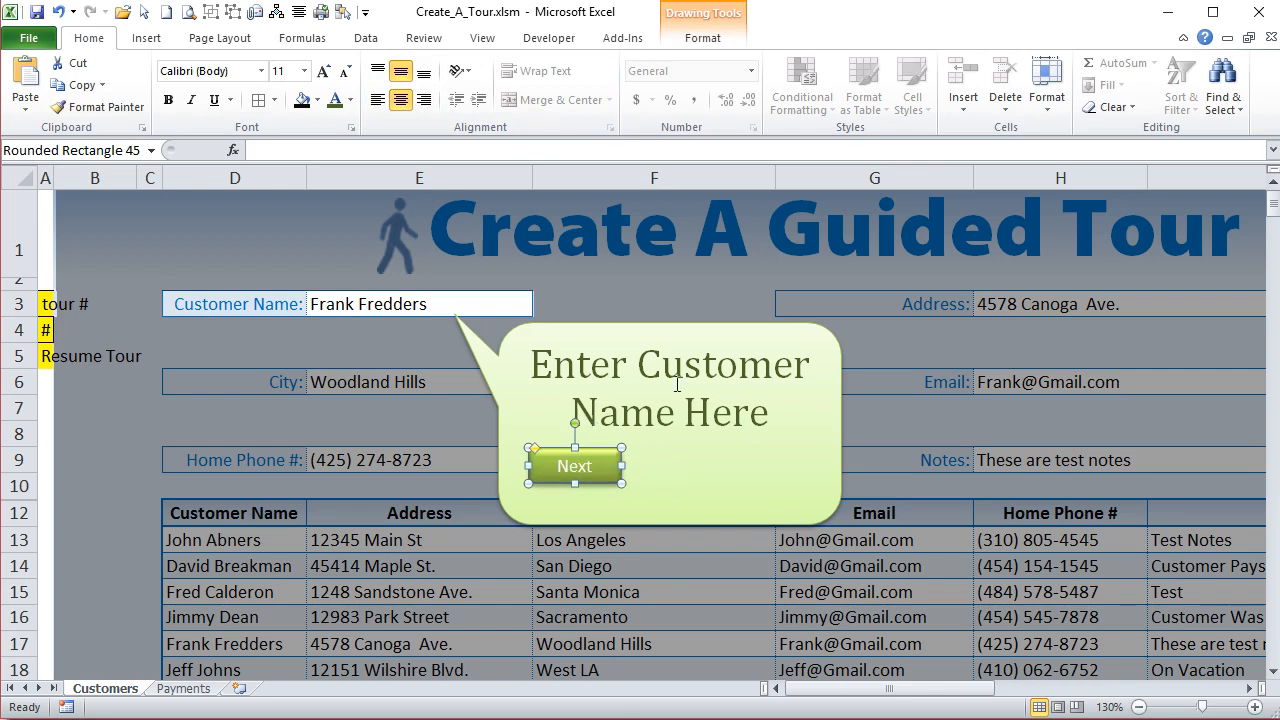
pyautogui.click(168, 100)
pyautogui.click(324, 72)
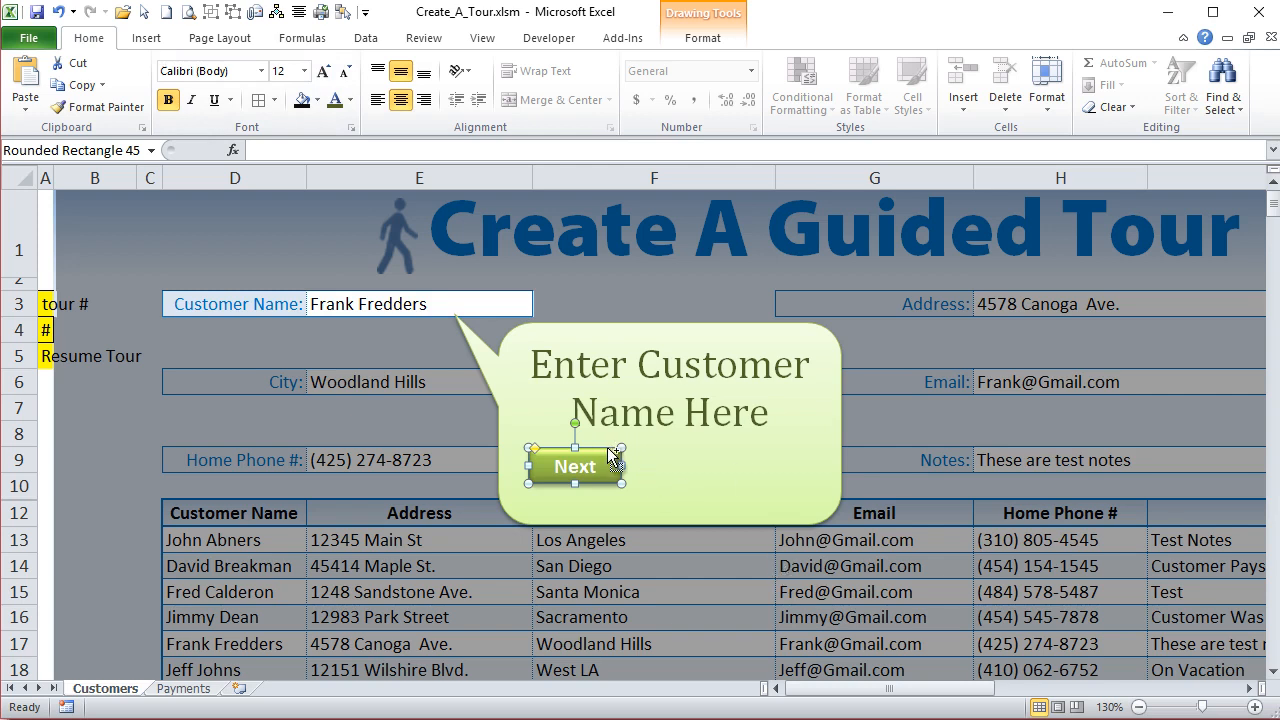
# - Duplicate the Next button, place the copy beside it, label it "Quit Tour", and widen it to about 0.91"
pyautogui.hotkey('ctrl', 'd')
pyautogui.moveTo(619, 475); pyautogui.dragTo(727, 463)
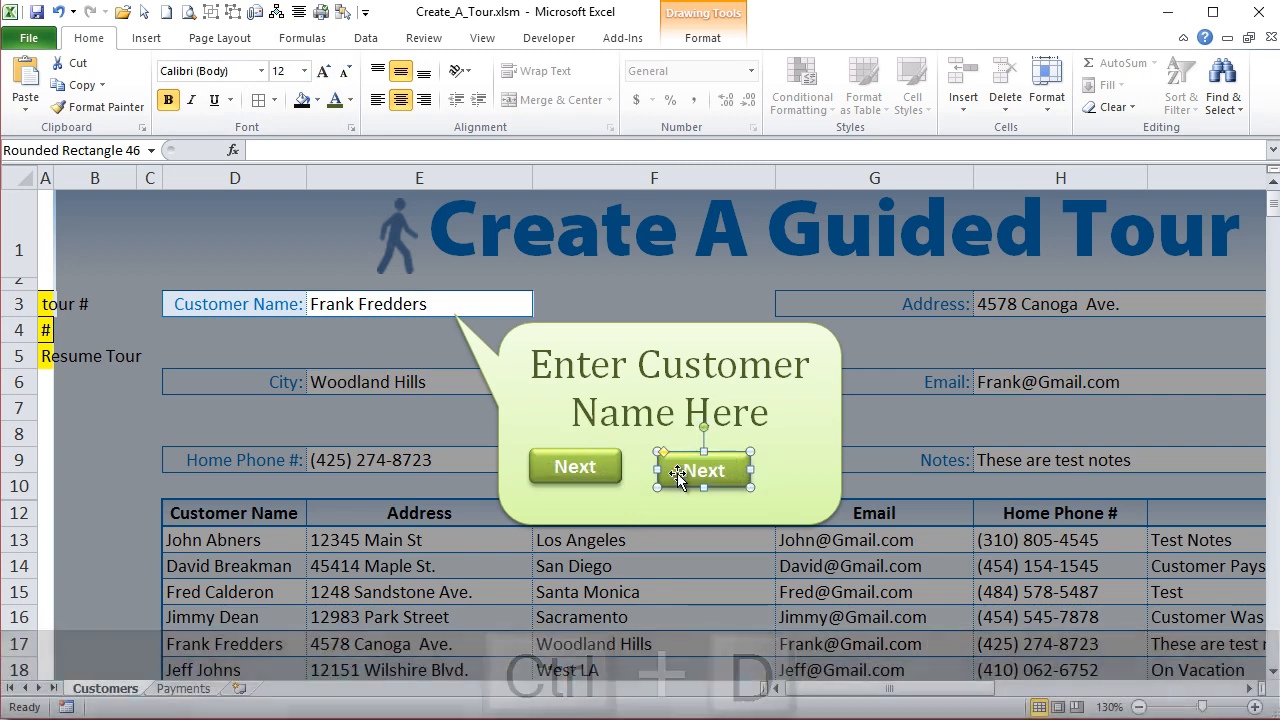
pyautogui.doubleClick(690, 472)
pyautogui.write('QW')
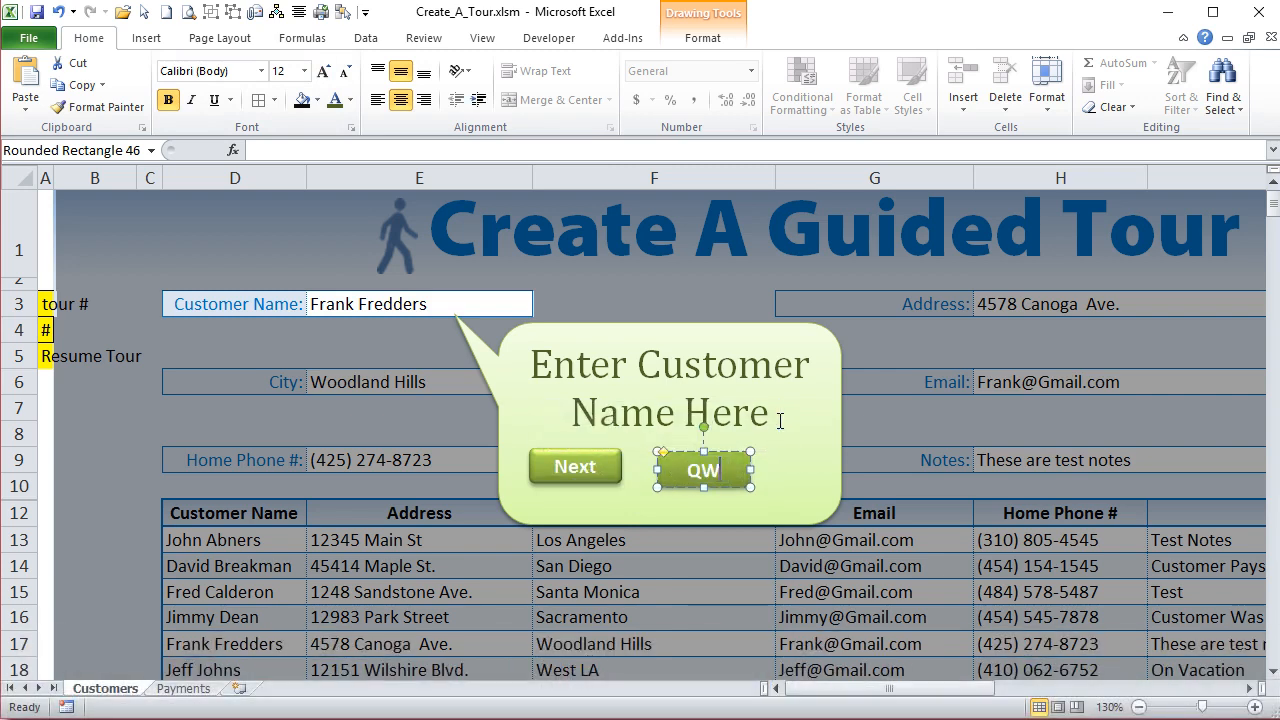
pyautogui.write('it Tour')
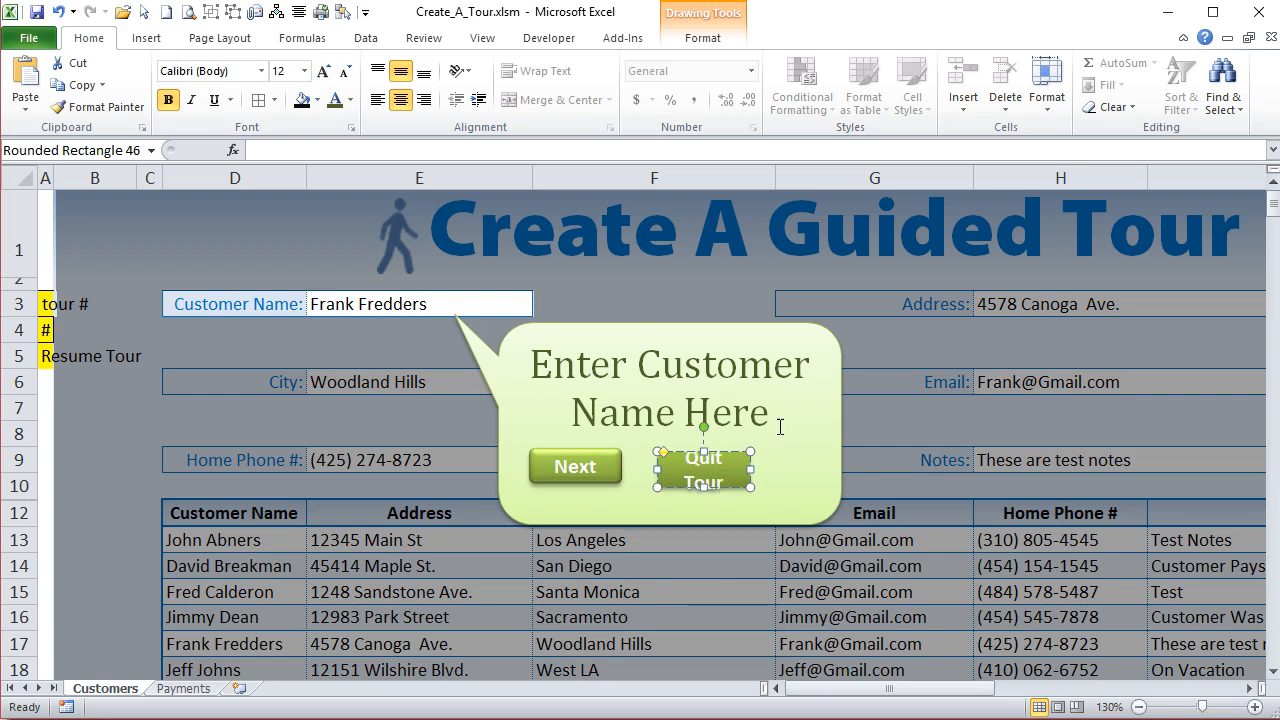
pyautogui.moveTo(750, 471)
pyautogui.mouseDown()
pyautogui.moveTo(764, 482)
pyautogui.moveTo(744, 469)
pyautogui.moveTo(771, 466)
pyautogui.mouseUp()
# - Set the Next button's width to 0.91" to match the Quit Tour button
pyautogui.click(612, 470)
pyautogui.click(681, 459)
pyautogui.click(710, 40)
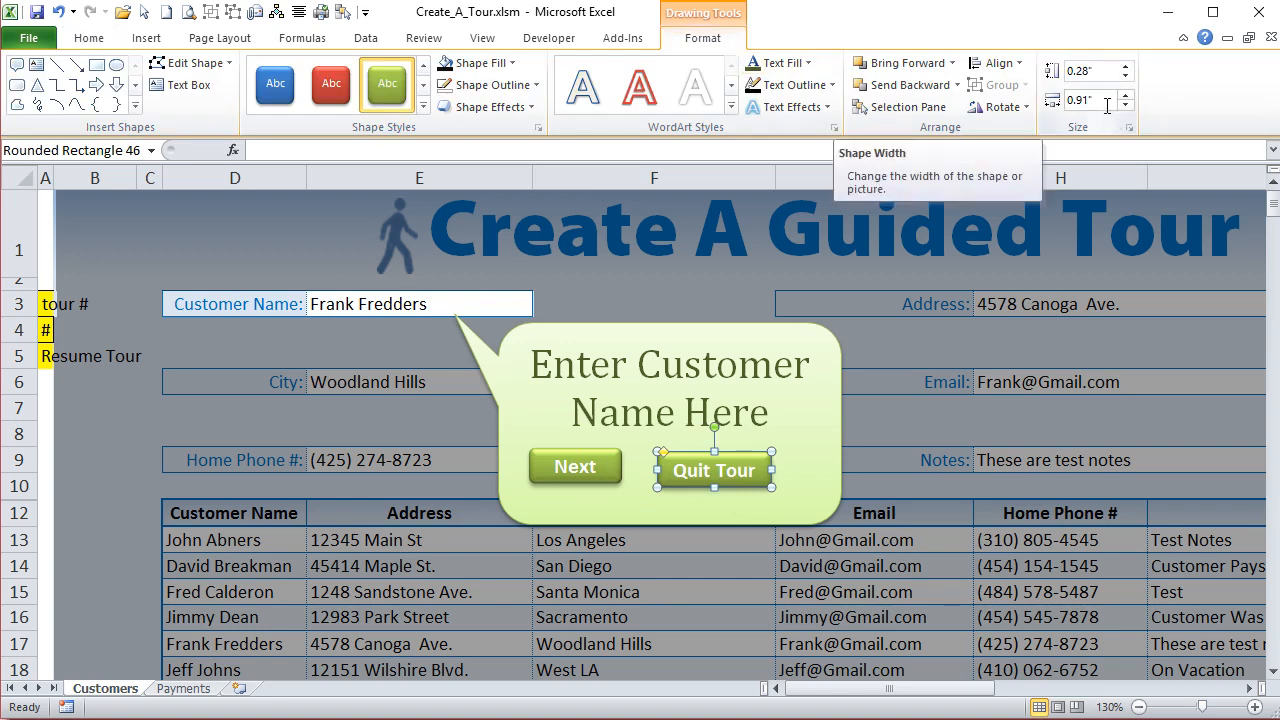
pyautogui.click(587, 453)
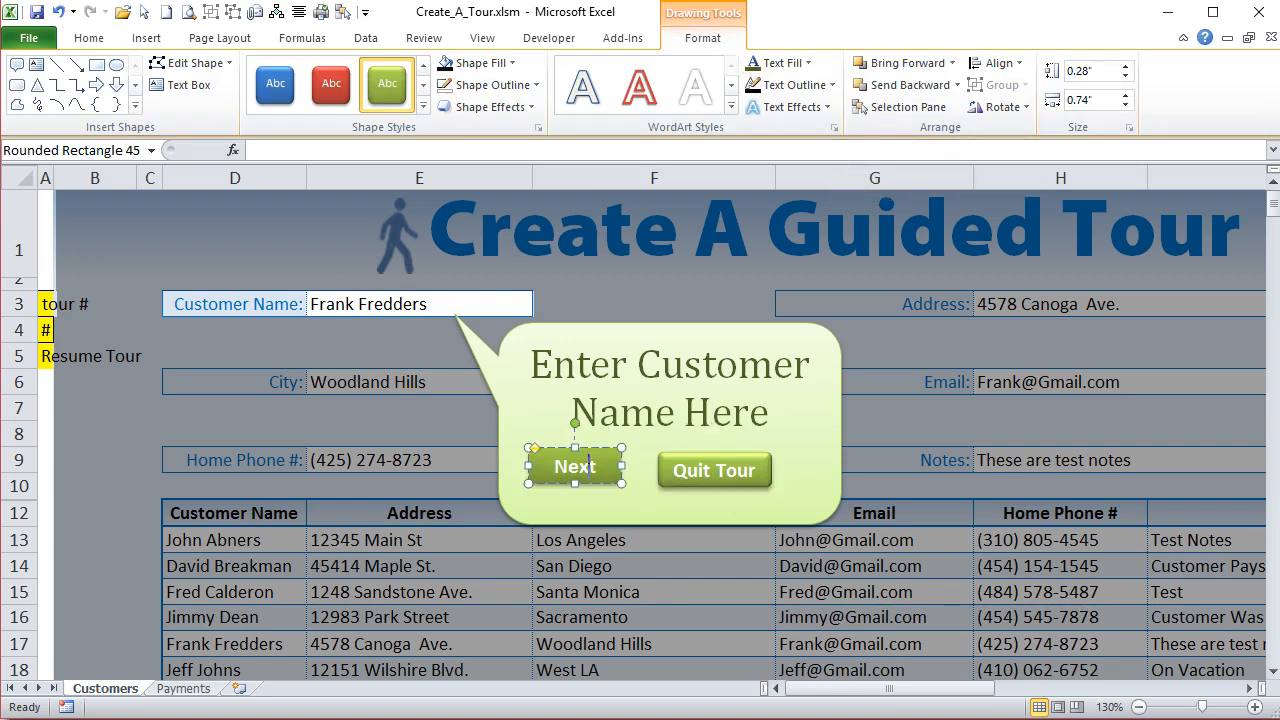
pyautogui.click(1101, 99)
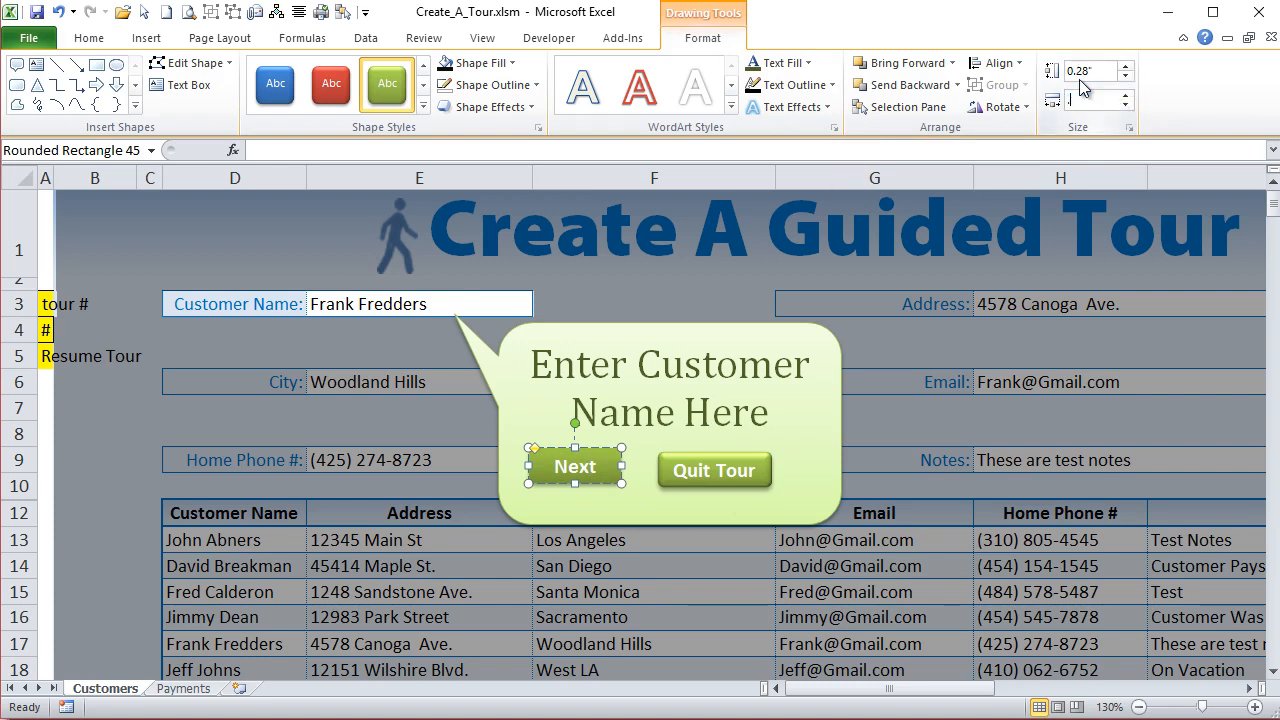
pyautogui.write('0.91')
pyautogui.press('Return')
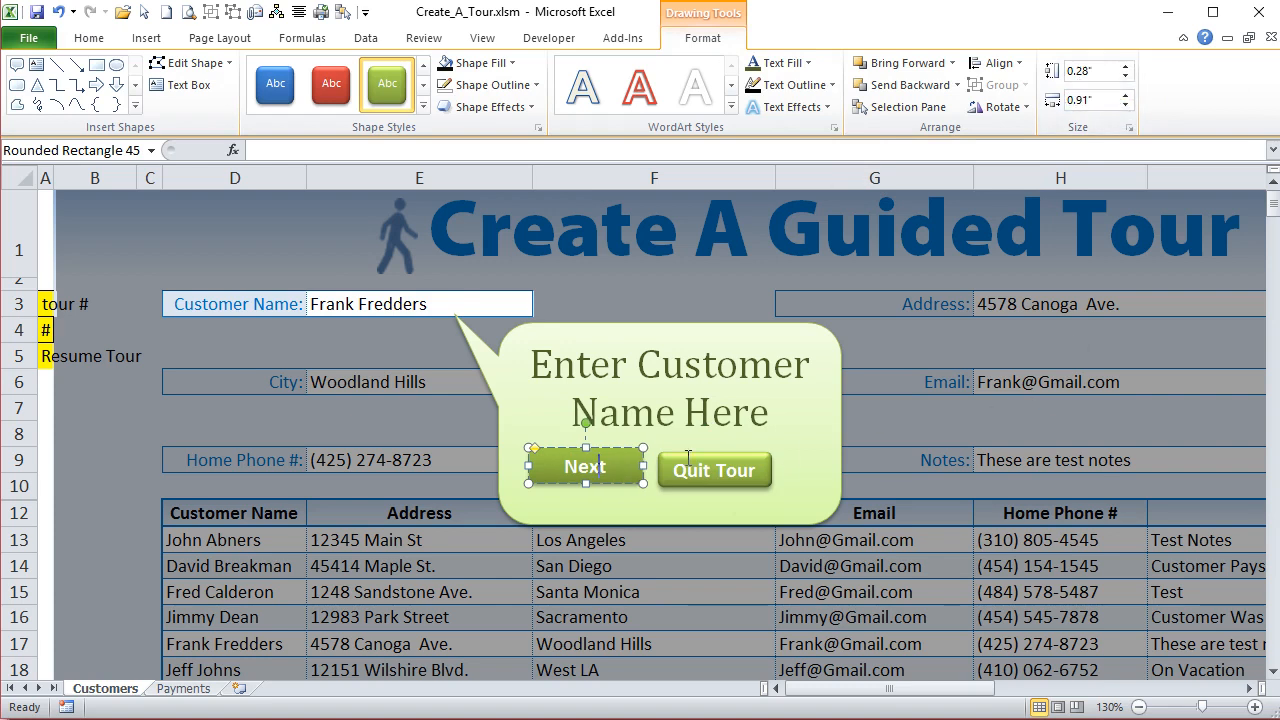
# - Align the Next and Quit Tour buttons by their middles and nudge both rightward and slightly up within the callout
pyautogui.click(688, 458)
pyautogui.keyDown('shift'); pyautogui.click(630, 465); pyautogui.keyUp('shift')
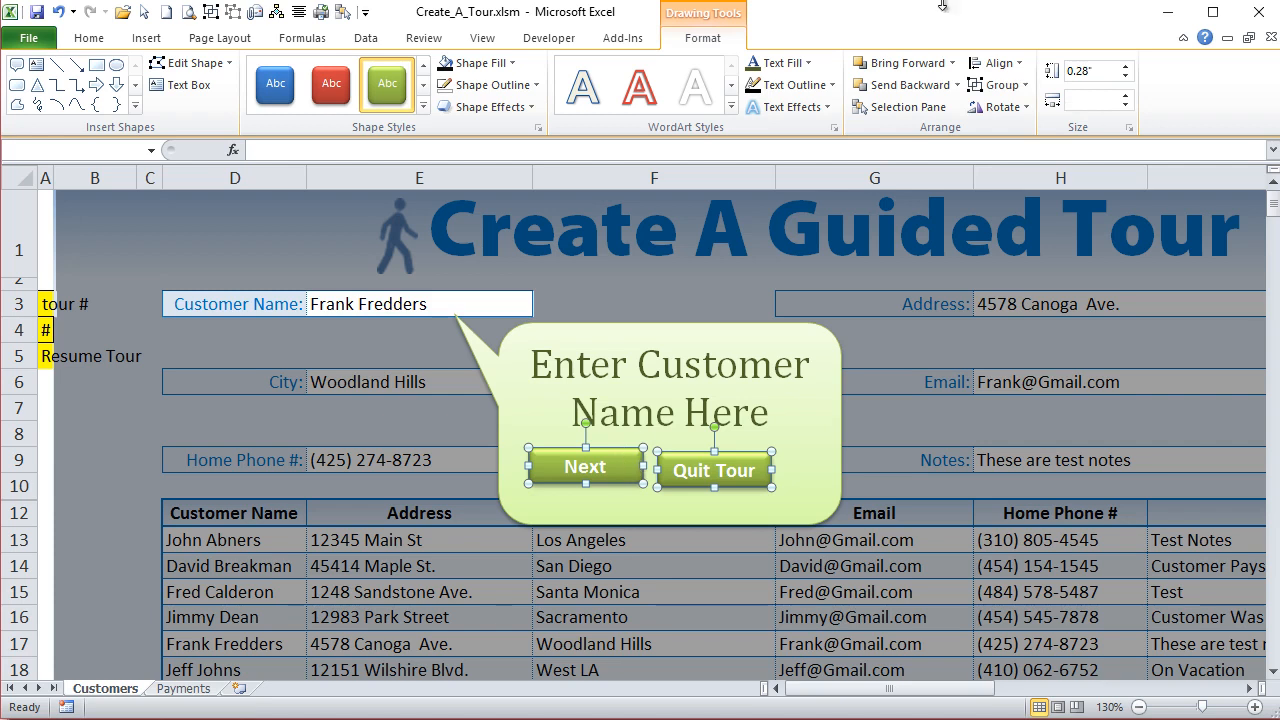
pyautogui.click(992, 66)
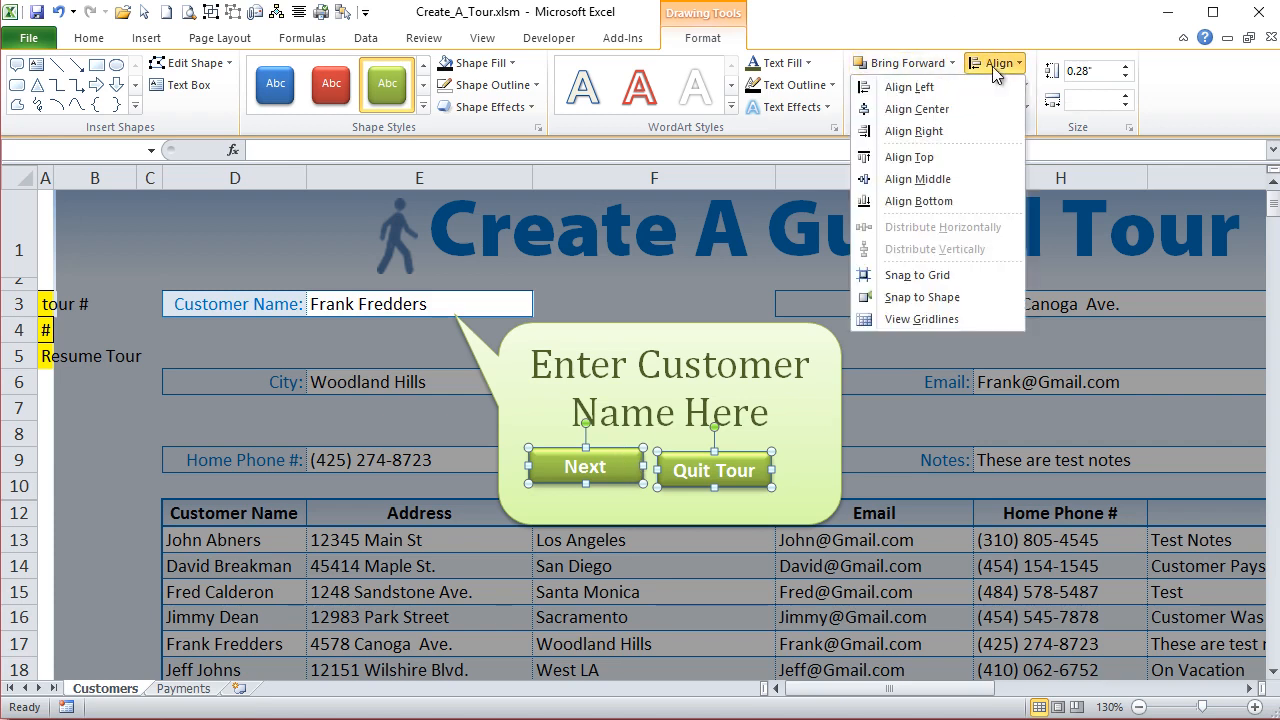
pyautogui.click(962, 178)
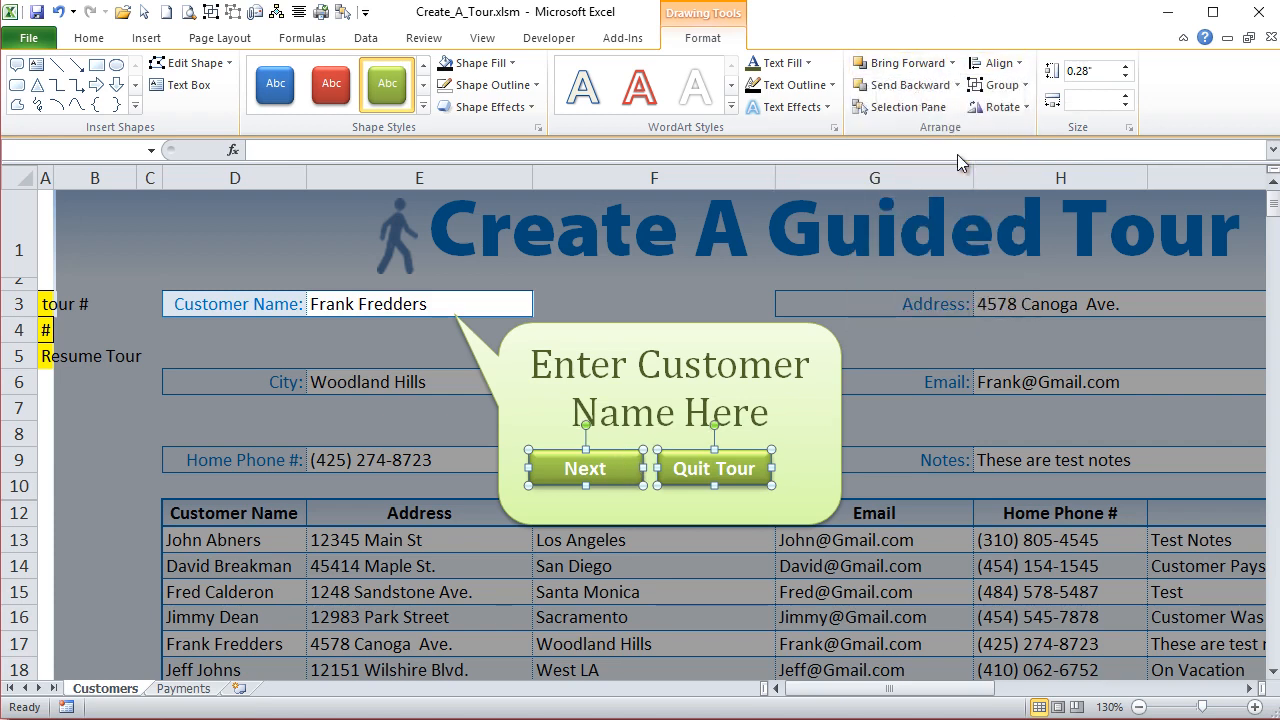
pyautogui.press('Right')
pyautogui.press('Right')
pyautogui.press('Right')
pyautogui.press('Right')
pyautogui.press('Right')
pyautogui.press('Right')
pyautogui.press('Right')
pyautogui.press('Right')
pyautogui.press('Right')
pyautogui.press('Right')
pyautogui.press('Right')
pyautogui.press('Right')
pyautogui.press('Right')
pyautogui.press('Right')
pyautogui.press('Right')
pyautogui.press('Right')
pyautogui.press('Right')
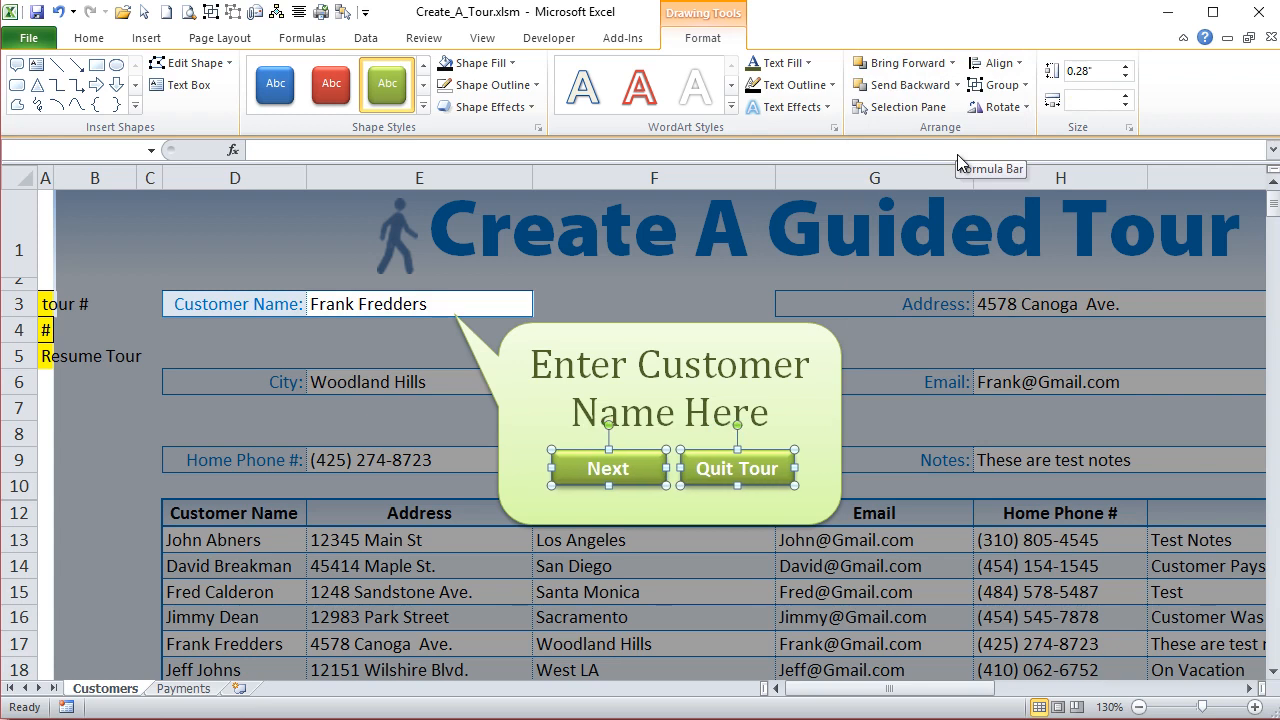
pyautogui.press('Up')
pyautogui.press('Up')
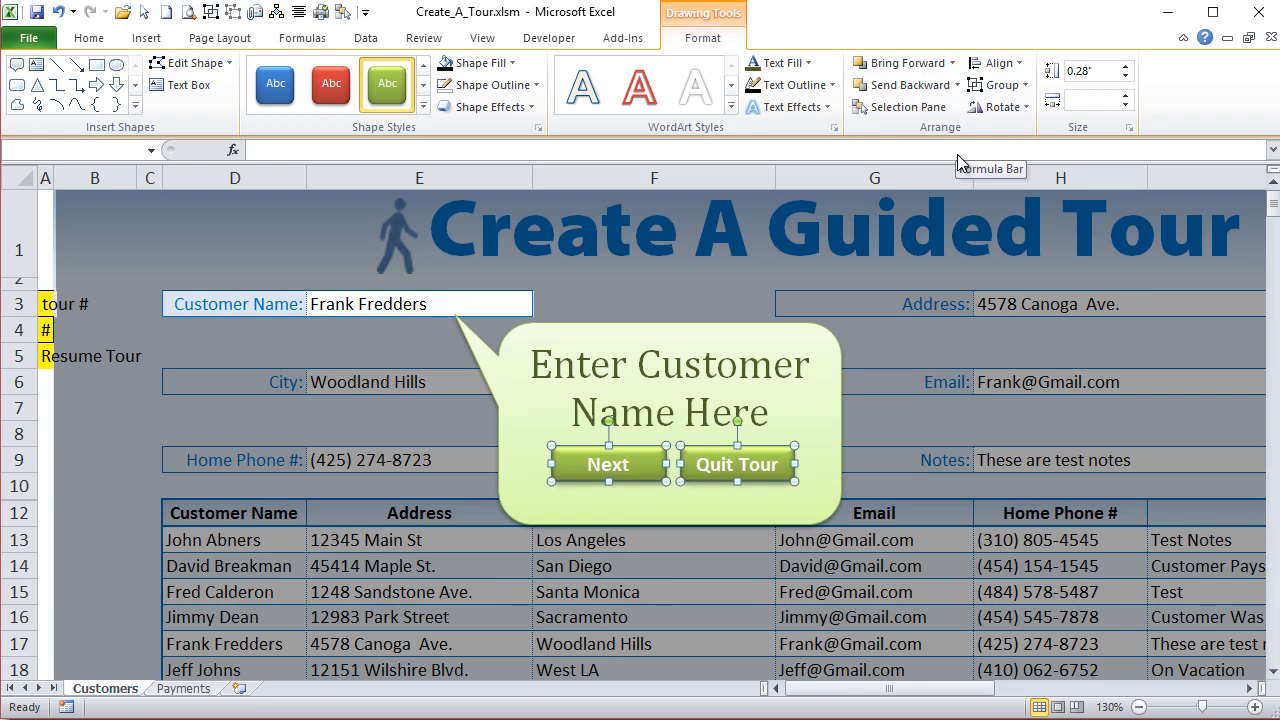
# - Reduce the font size of the whole callout text to 20
pyautogui.click(590, 344)
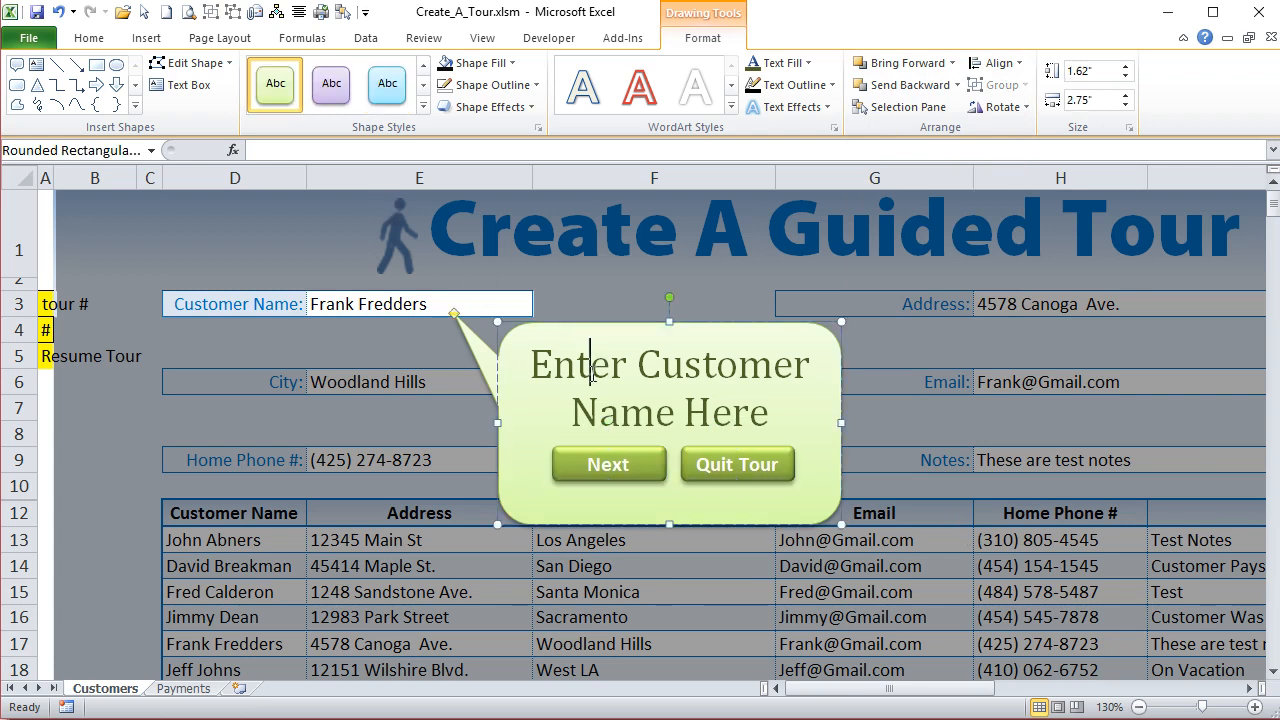
pyautogui.click(78, 46)
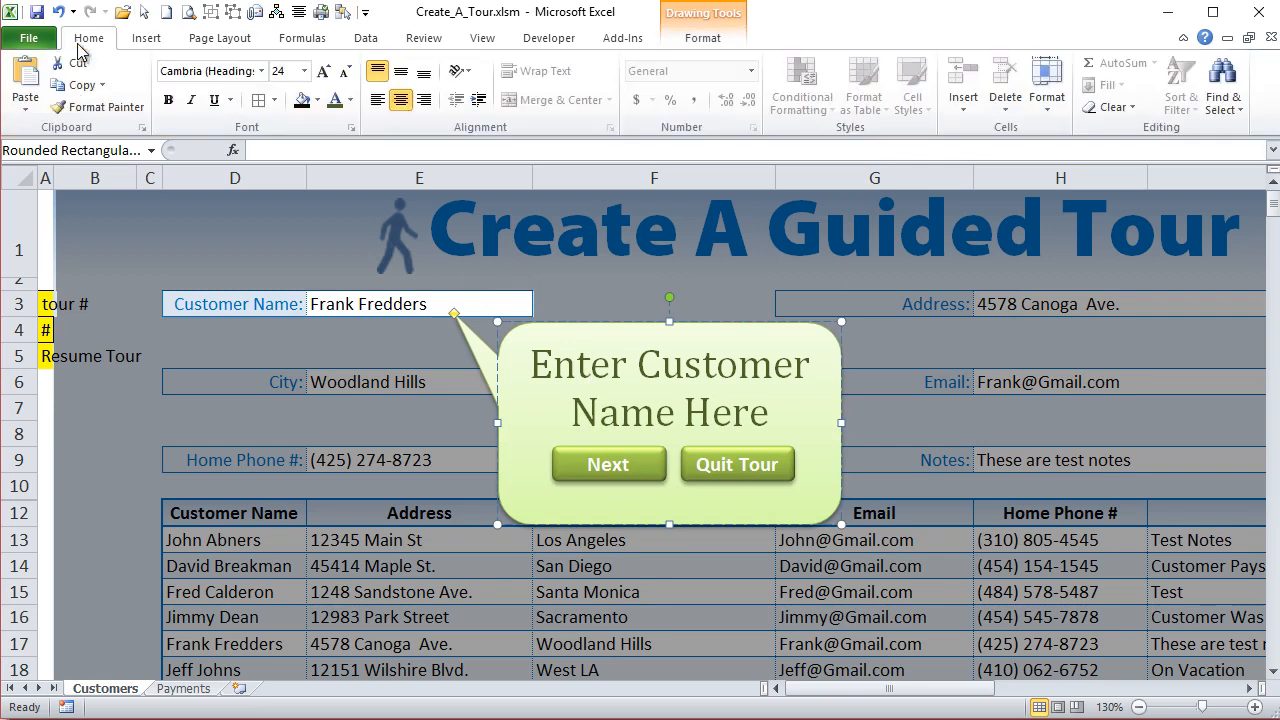
pyautogui.click(346, 72)
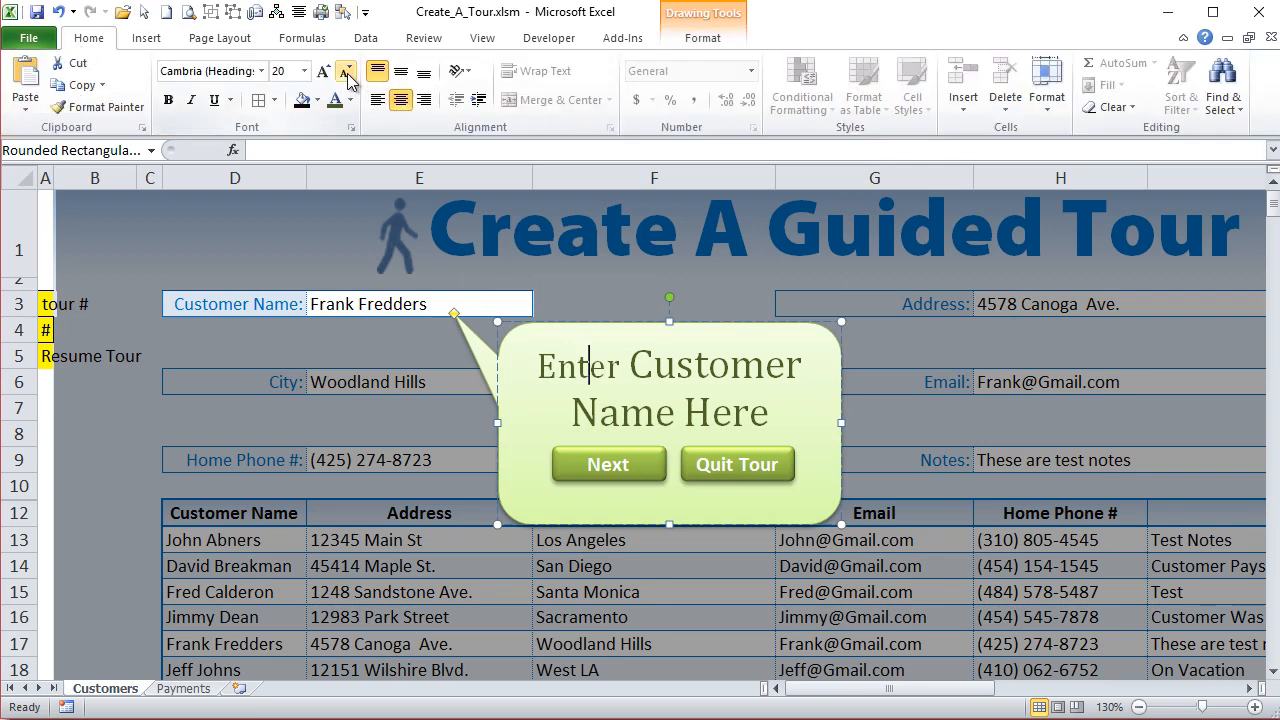
pyautogui.hotkey('ctrl', 'z')
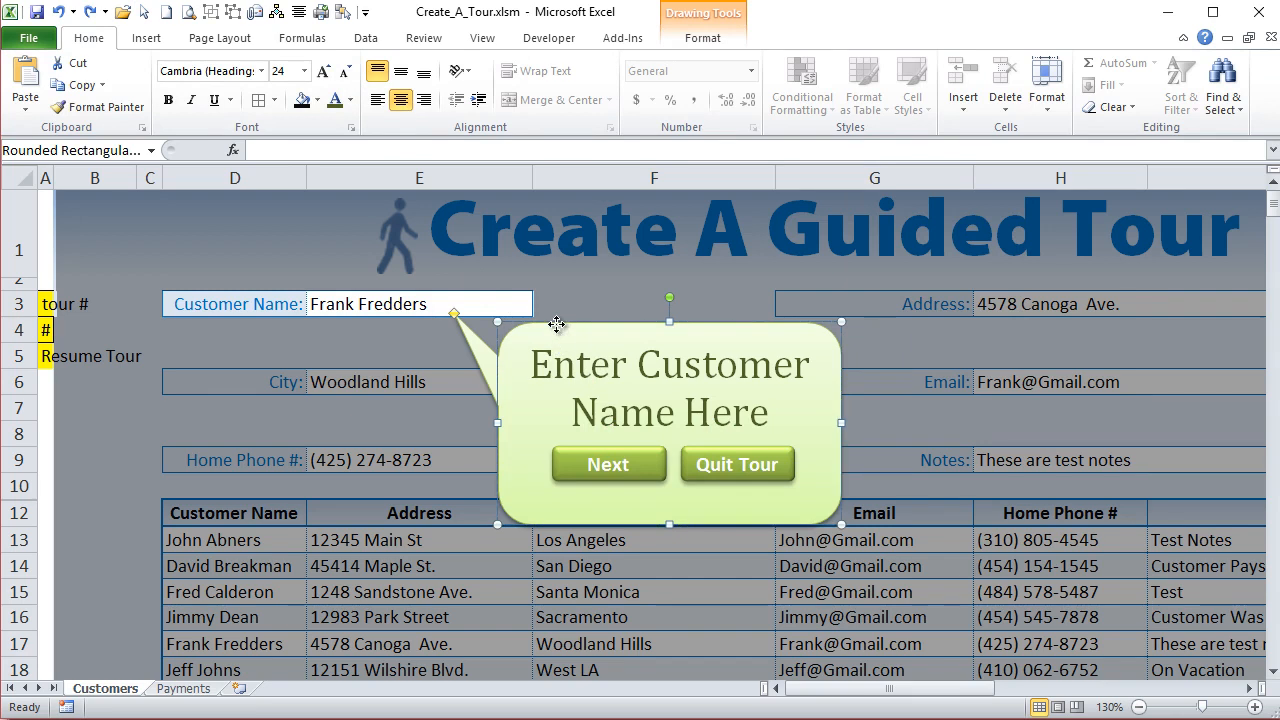
pyautogui.click(346, 72)
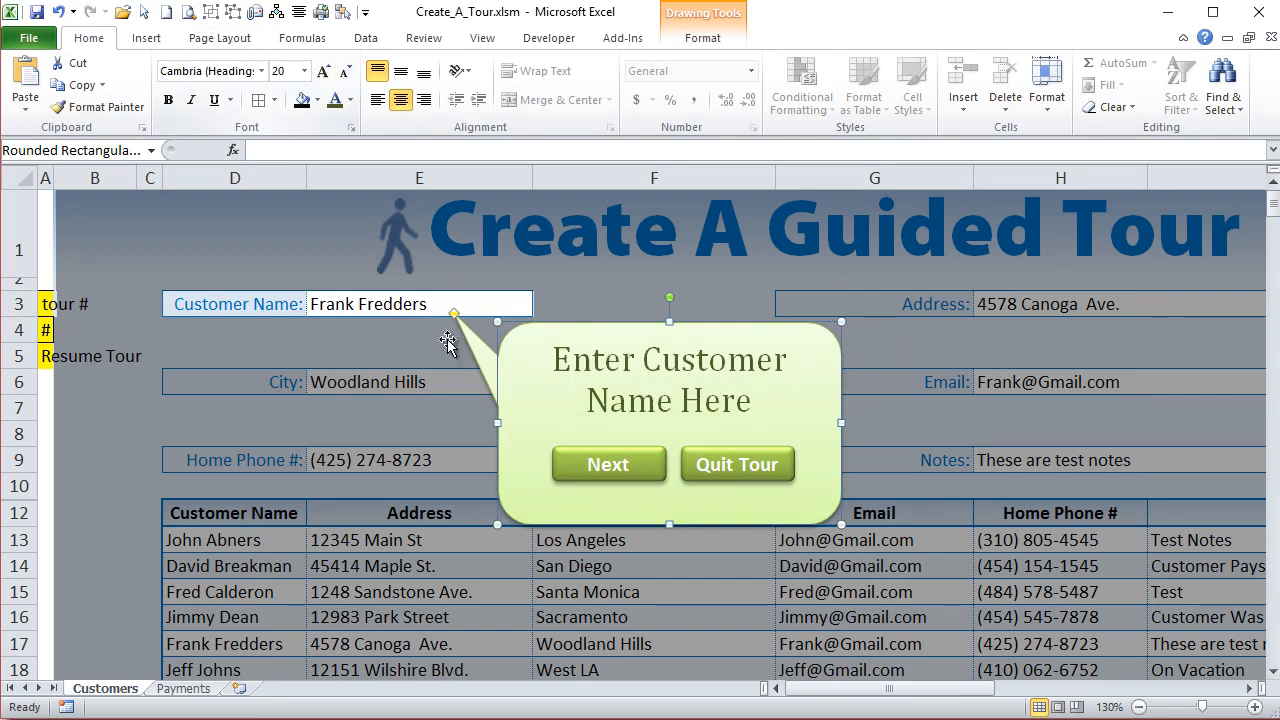
# - Move the Next and Quit Tour buttons up together, closer to the callout text
pyautogui.click(618, 459)
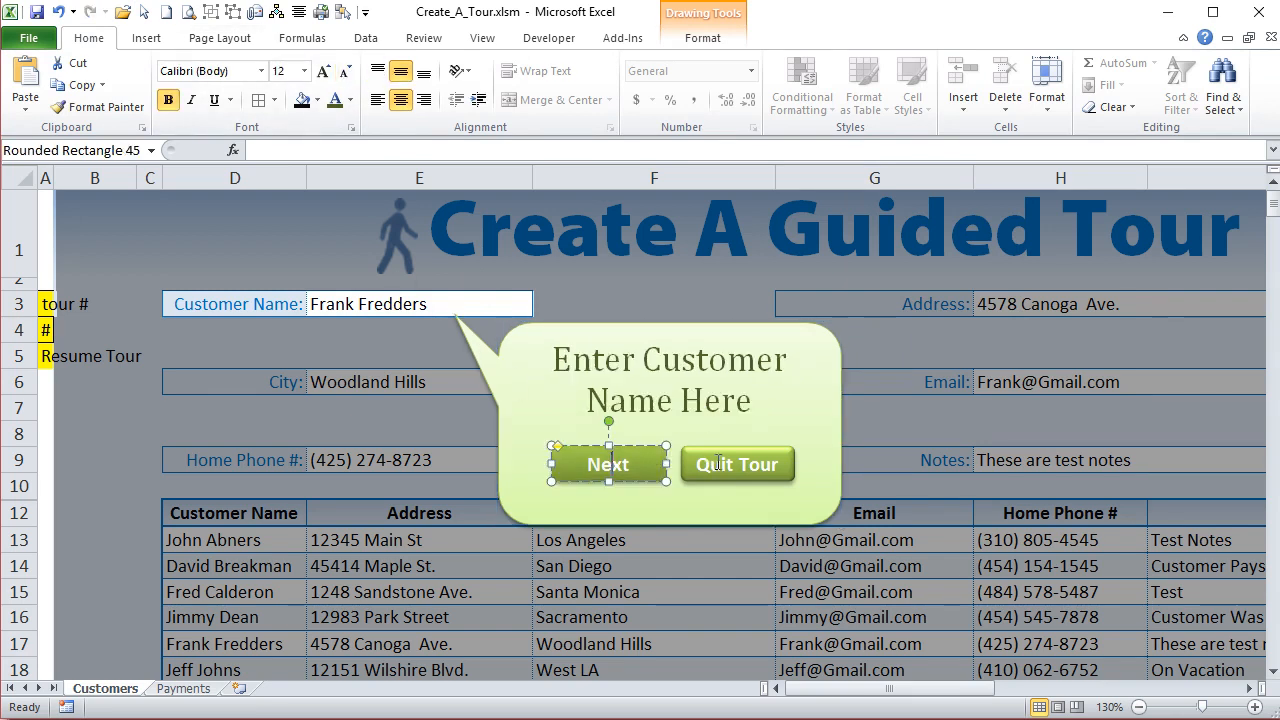
pyautogui.click(720, 463)
pyautogui.keyDown('shift'); pyautogui.click(636, 458); pyautogui.keyUp('shift')
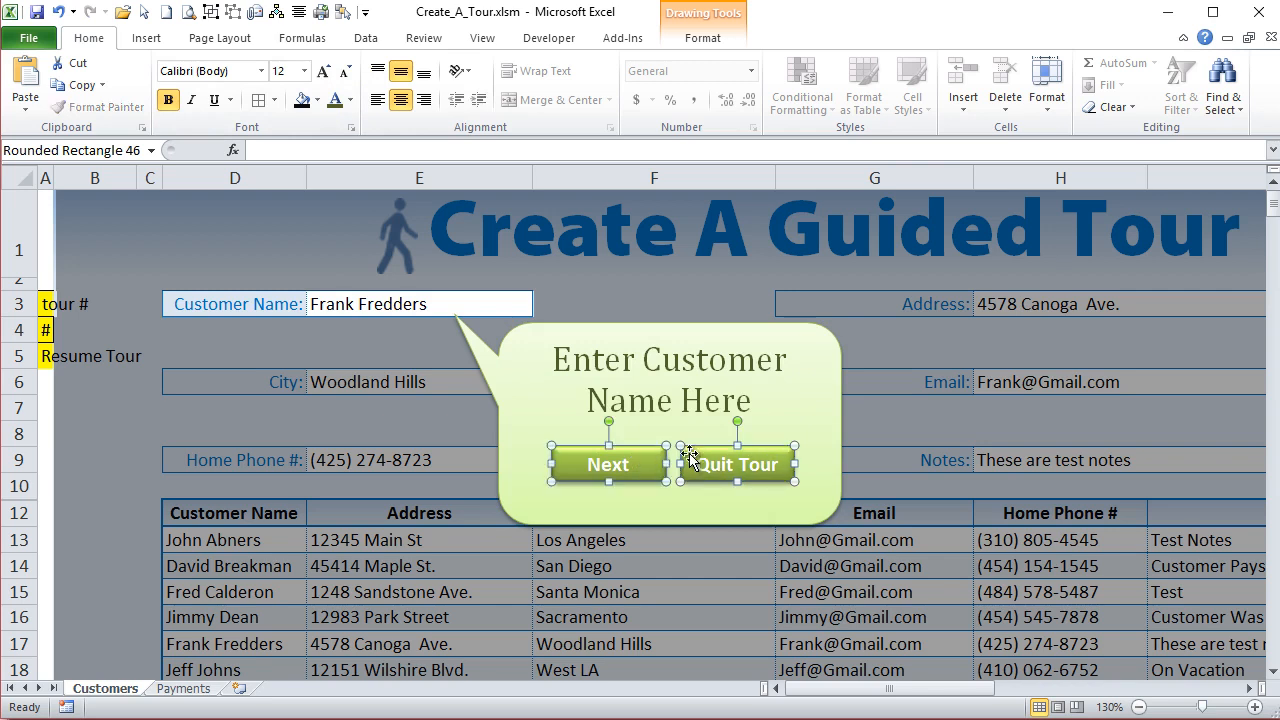
pyautogui.press('Up')
pyautogui.press('Up')
pyautogui.press('Up')
pyautogui.press('Up')
pyautogui.press('Up')
pyautogui.press('Up')
pyautogui.press('Up')
pyautogui.press('Up')
pyautogui.press('Up')
pyautogui.press('Up')
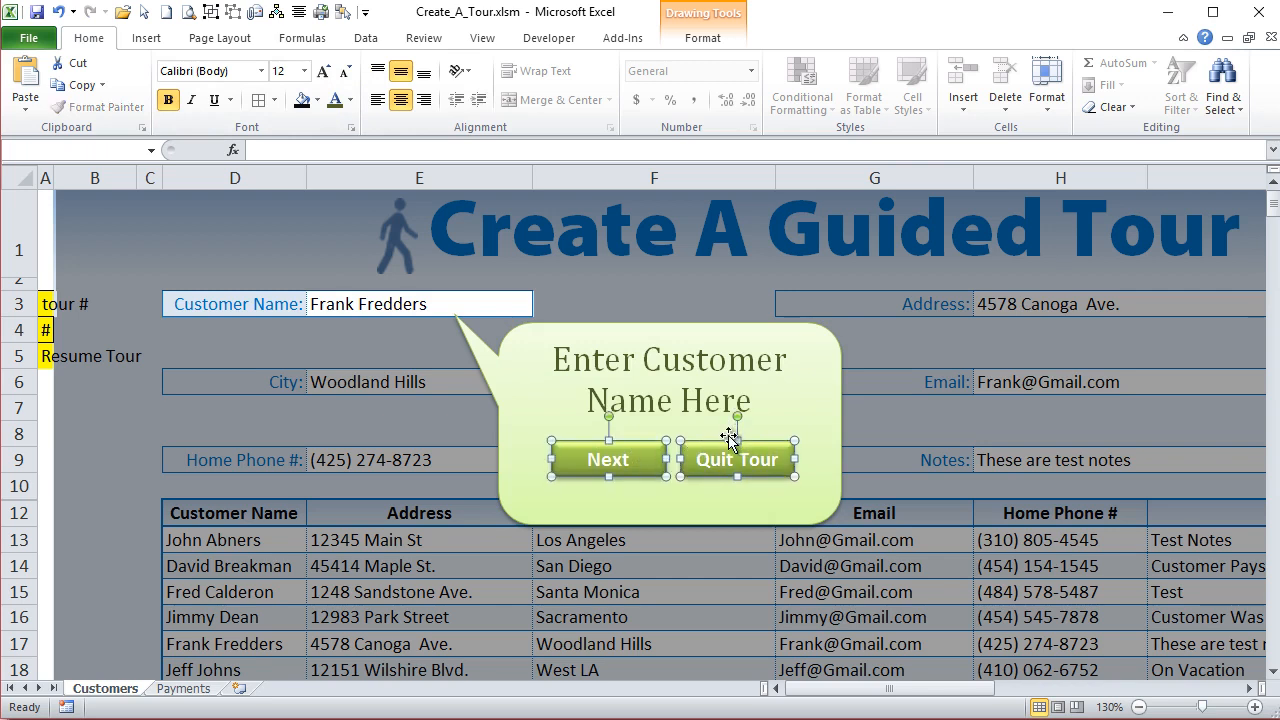
pyautogui.press('Up')
pyautogui.press('Up')
pyautogui.press('Up')
pyautogui.press('Up')
pyautogui.press('Up')
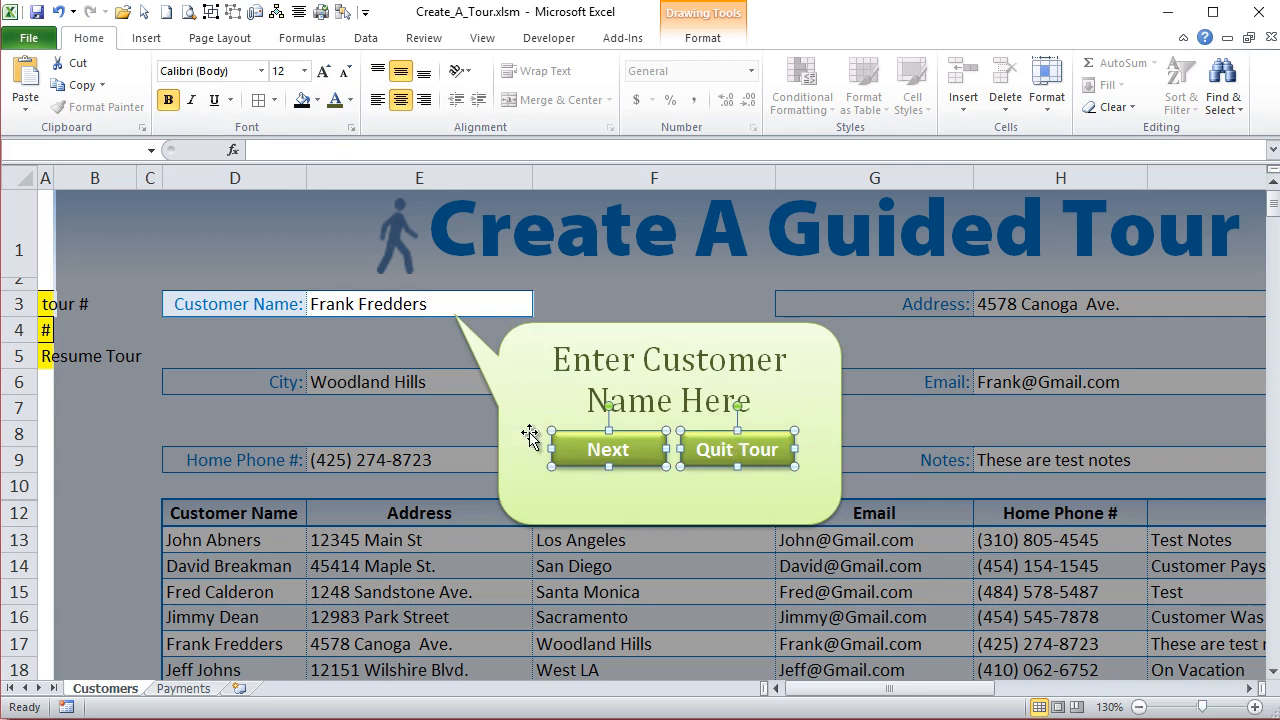
# - Draw a small circle about 0.2" high in the callout below the Next button and set its width to 0.2"
pyautogui.click(588, 327)
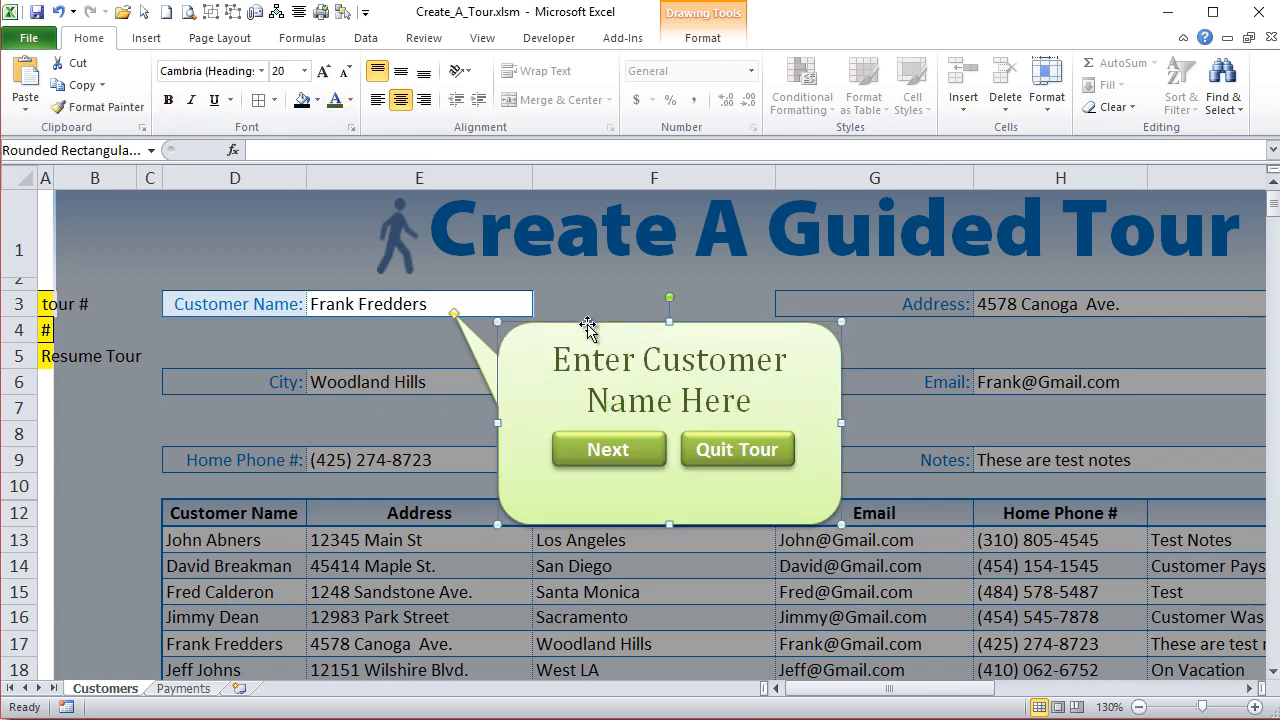
pyautogui.click(143, 40)
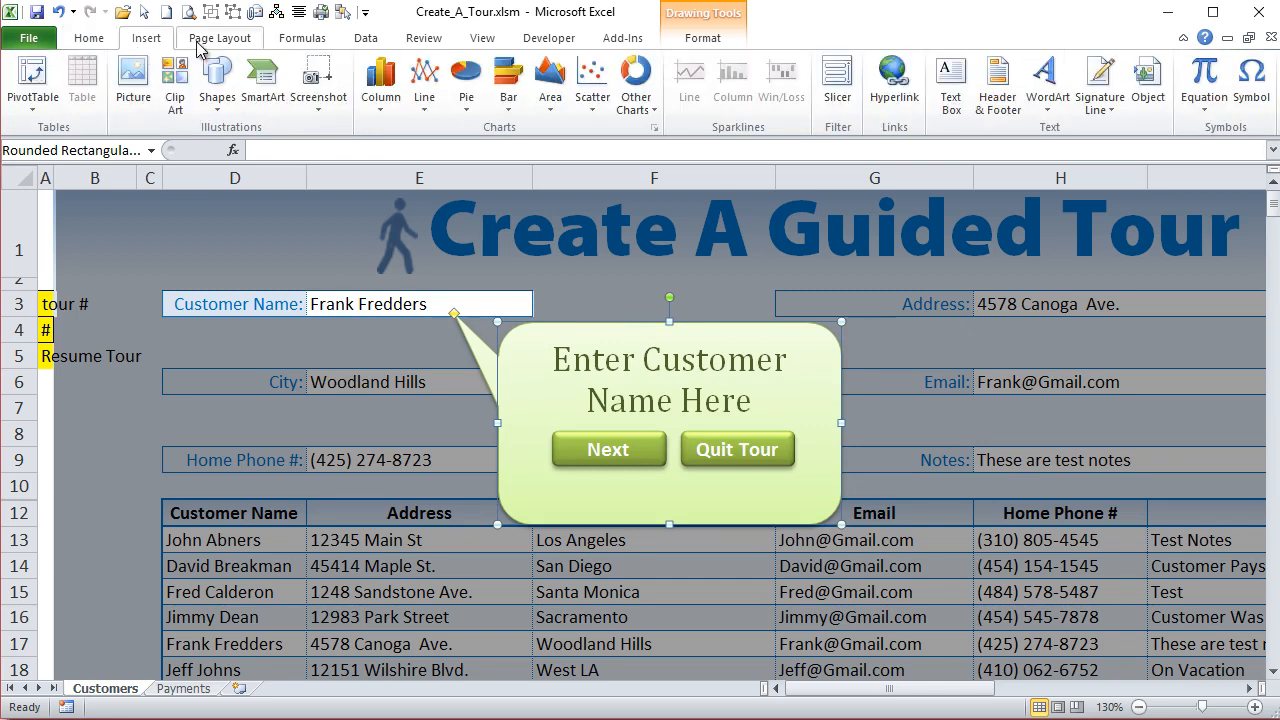
pyautogui.click(217, 100)
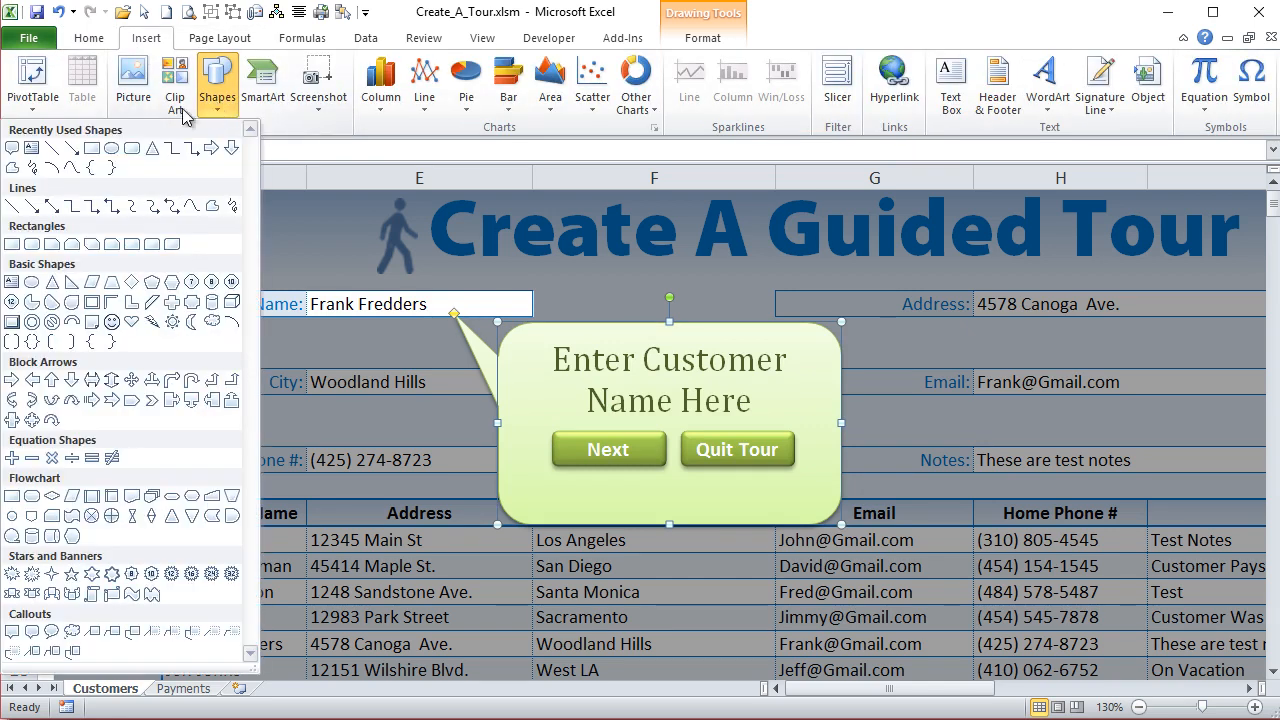
pyautogui.click(112, 150)
pyautogui.moveTo(556, 487); pyautogui.dragTo(585, 511)
pyautogui.moveTo(581, 511); pyautogui.dragTo(585, 515)
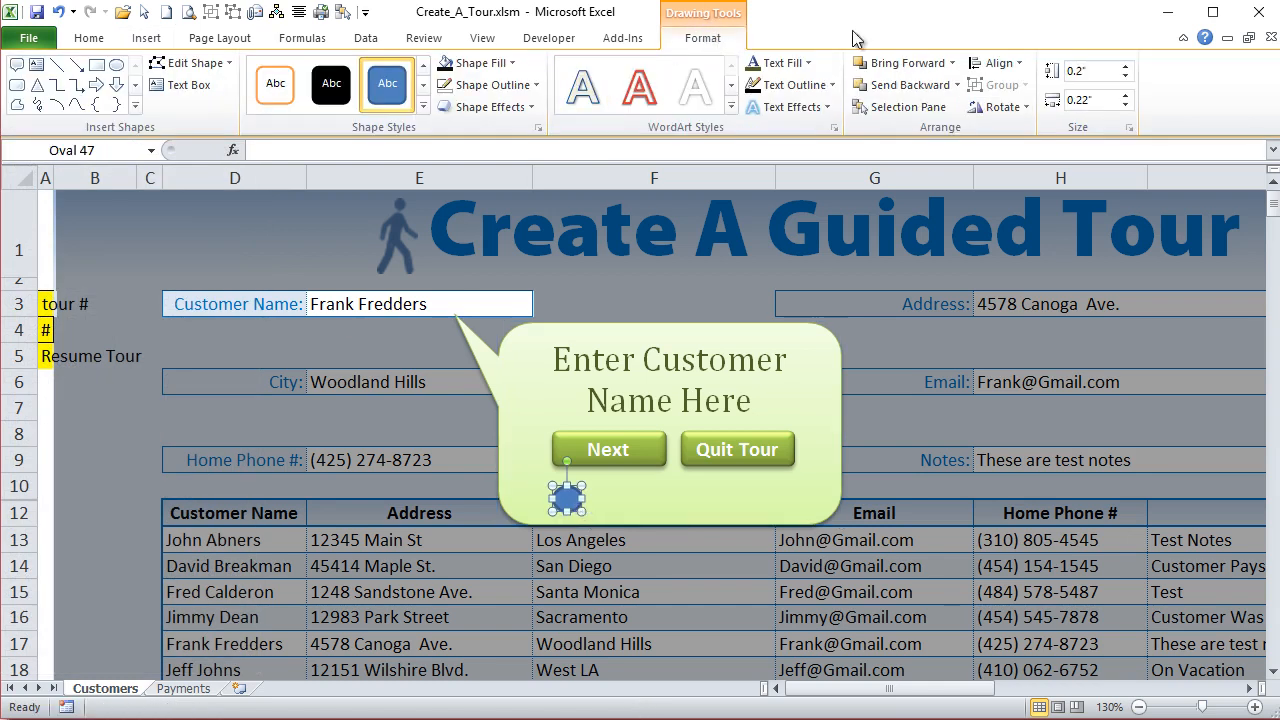
pyautogui.click(1125, 105)
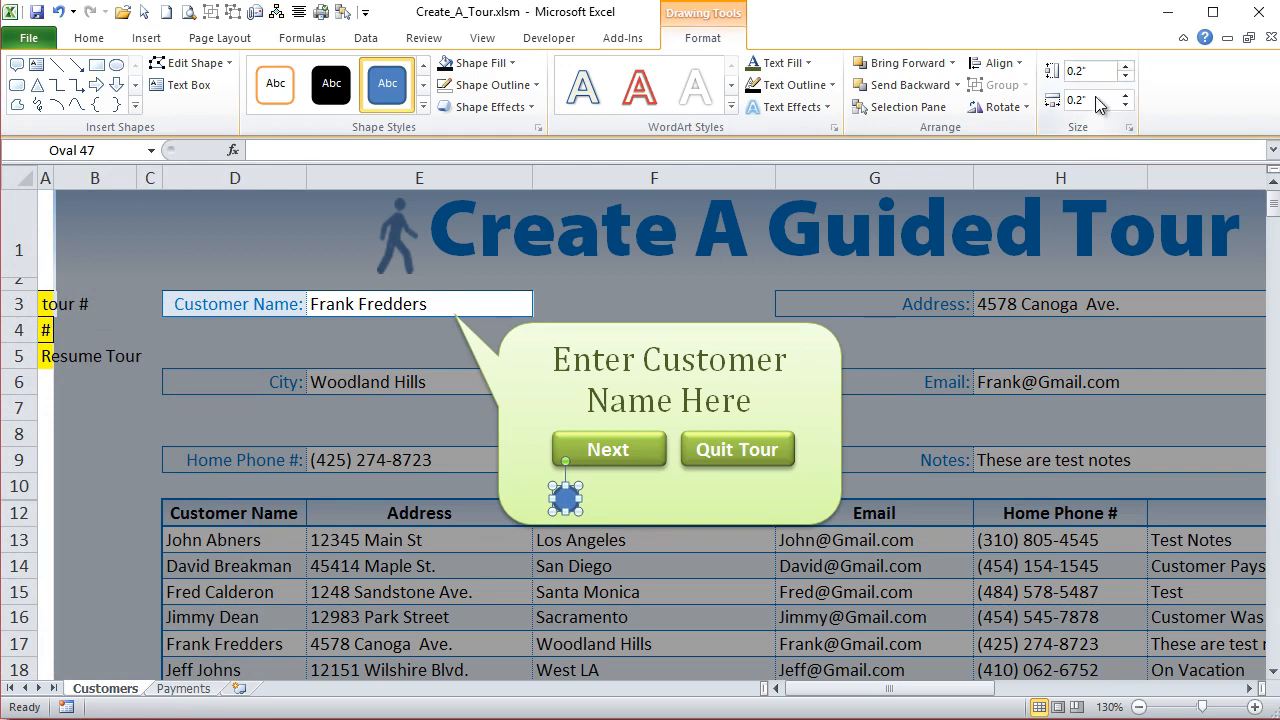
# - Nudge the circle slightly up and rightward and apply the light green gradient shape style that matches the callout
pyautogui.press('Up')
pyautogui.press('Up')
pyautogui.press('Up')
pyautogui.press('Up')
pyautogui.press('Right')
pyautogui.press('Right')
pyautogui.press('Up')
pyautogui.press('Right')
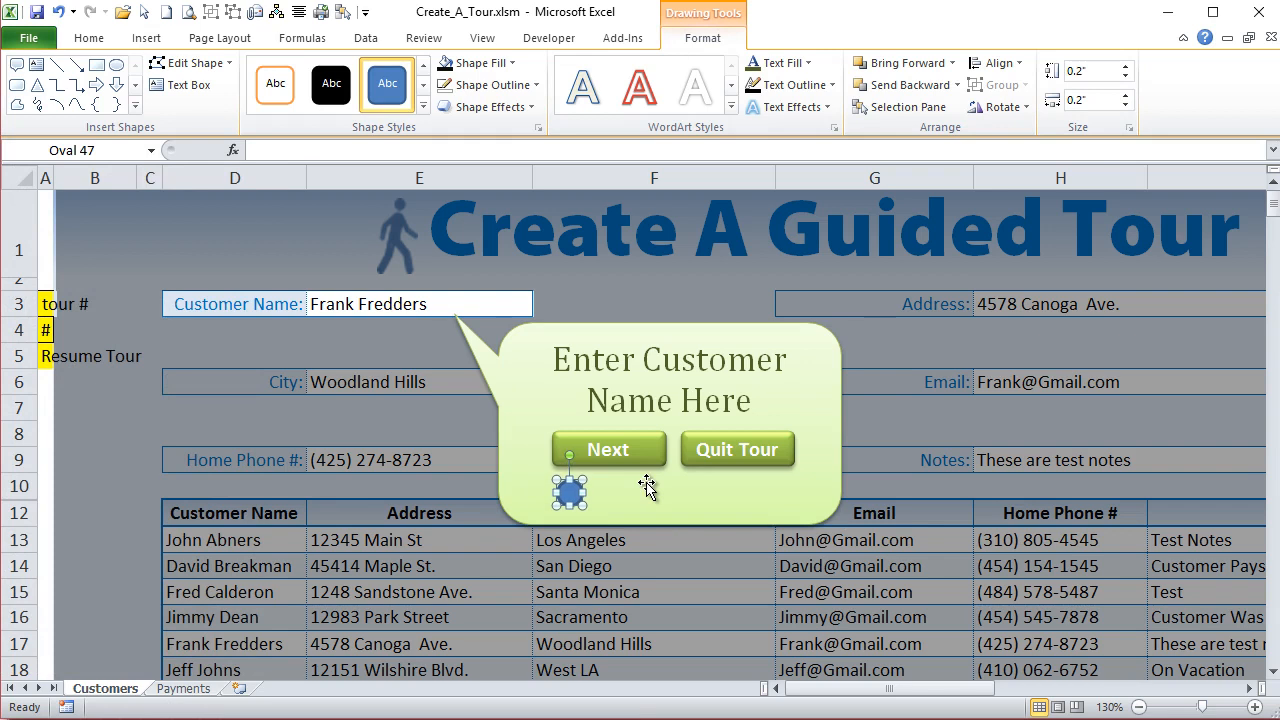
pyautogui.click(423, 106)
pyautogui.click(210, 262)
# - Duplicate the circle three times and lay the copies out in a rough row beside the original, below the buttons
pyautogui.hotkey('ctrl', 'd')
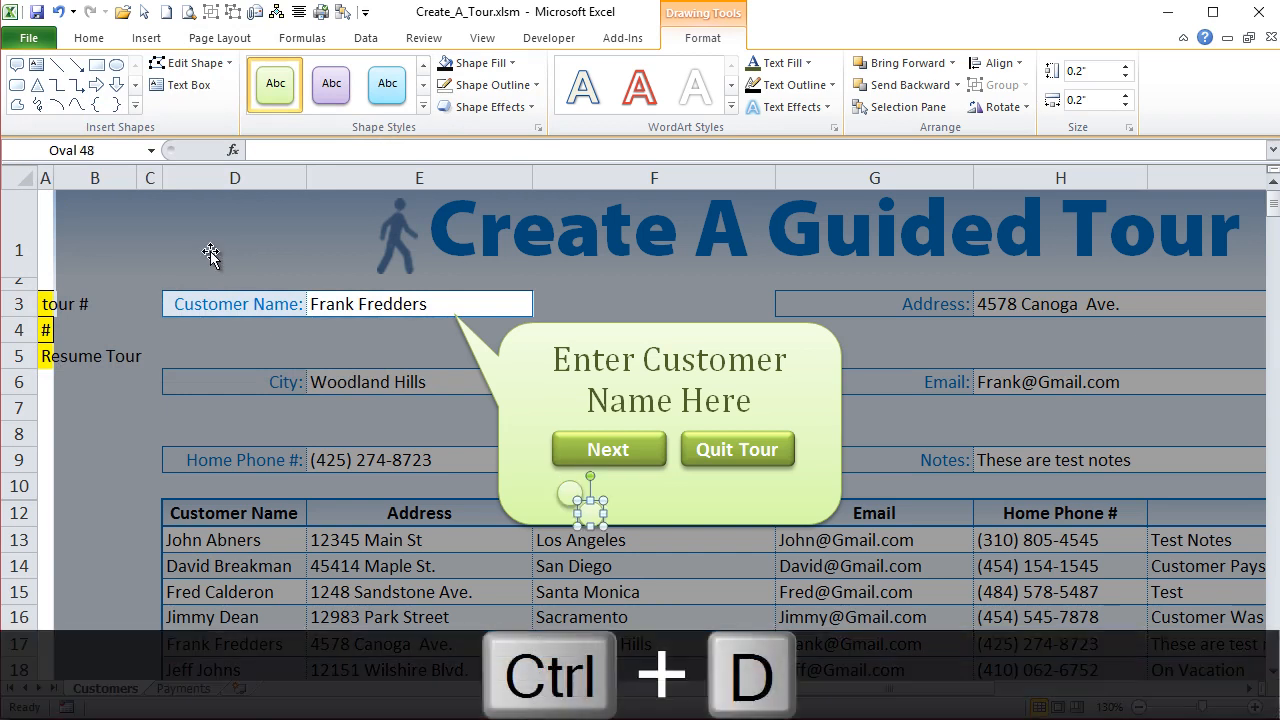
pyautogui.hotkey('ctrl', 'd')
pyautogui.hotkey('ctrl', 'd')
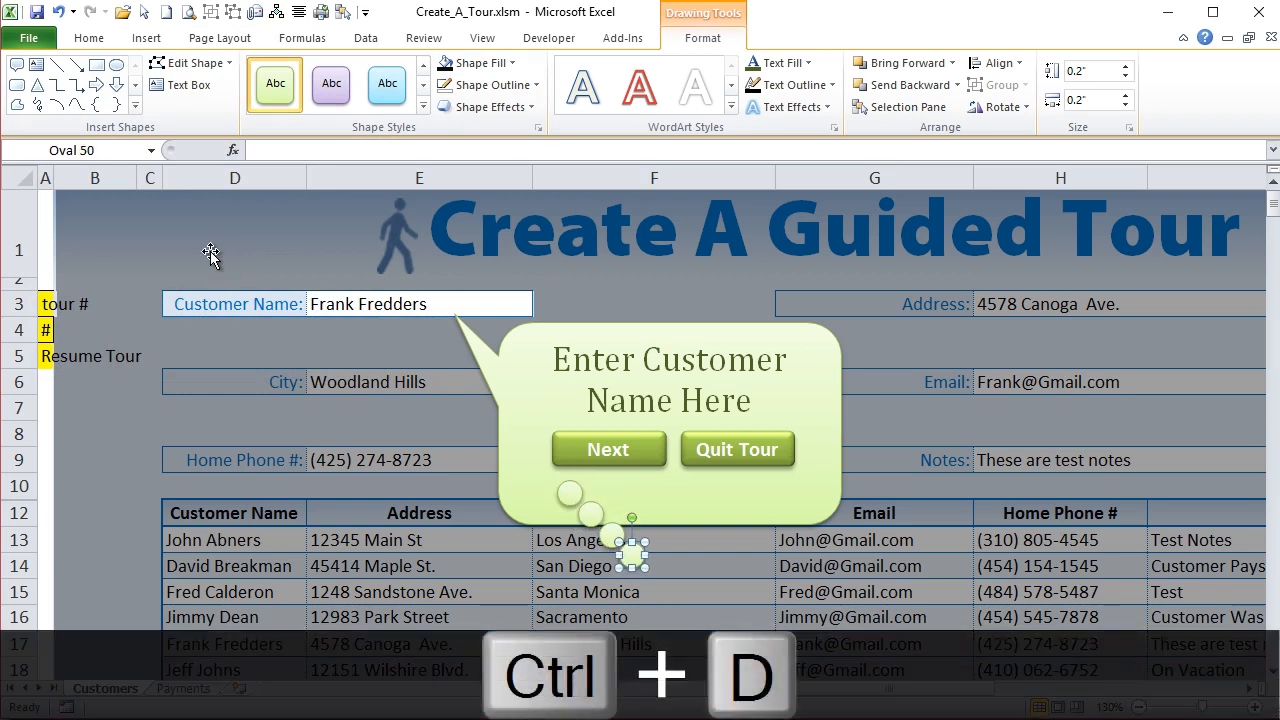
pyautogui.moveTo(638, 553); pyautogui.dragTo(728, 492)
pyautogui.moveTo(612, 533); pyautogui.dragTo(660, 502)
pyautogui.click(712, 500)
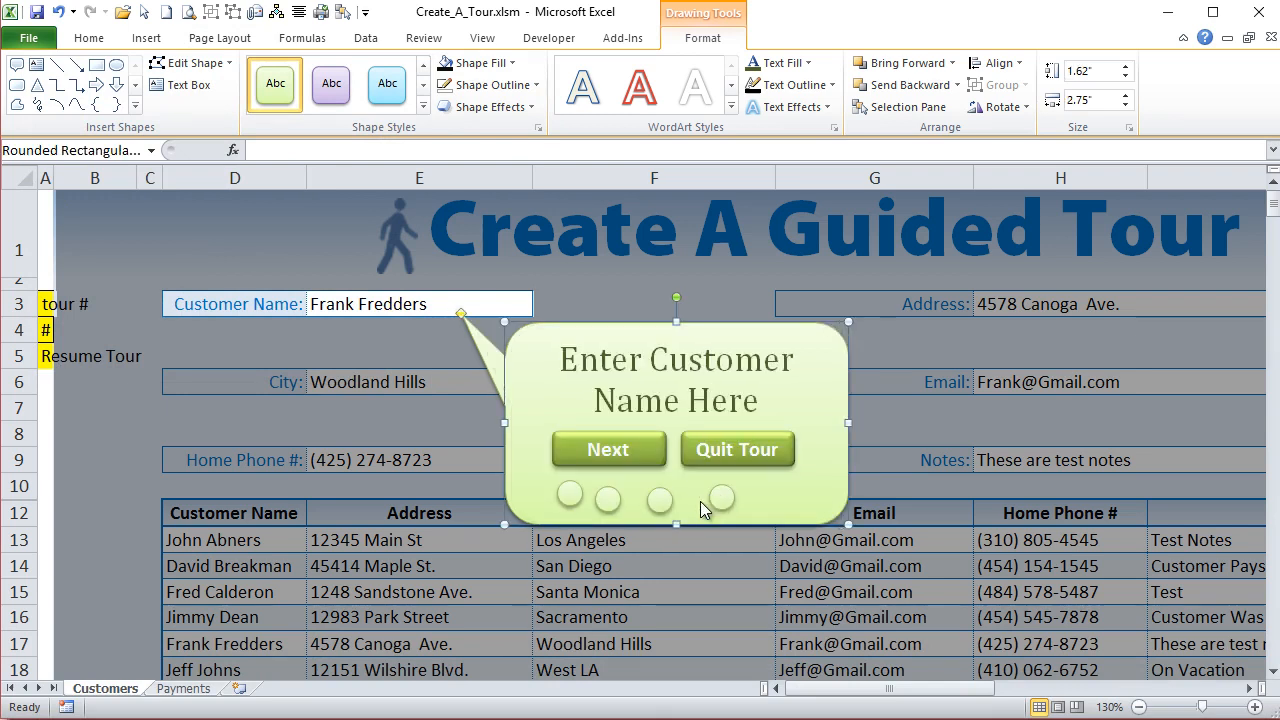
pyautogui.click(568, 489)
pyautogui.click(608, 494)
pyautogui.click(660, 500)
pyautogui.moveTo(660, 500)
pyautogui.mouseDown()
pyautogui.moveTo(646, 494)
pyautogui.moveTo(712, 493)
pyautogui.moveTo(670, 494)
pyautogui.mouseUp()
# - Align the four circles by their middles and distribute them horizontally
pyautogui.keyDown('shift'); pyautogui.click(648, 494); pyautogui.keyUp('shift')
pyautogui.keyDown('shift'); pyautogui.click(609, 493); pyautogui.keyUp('shift')
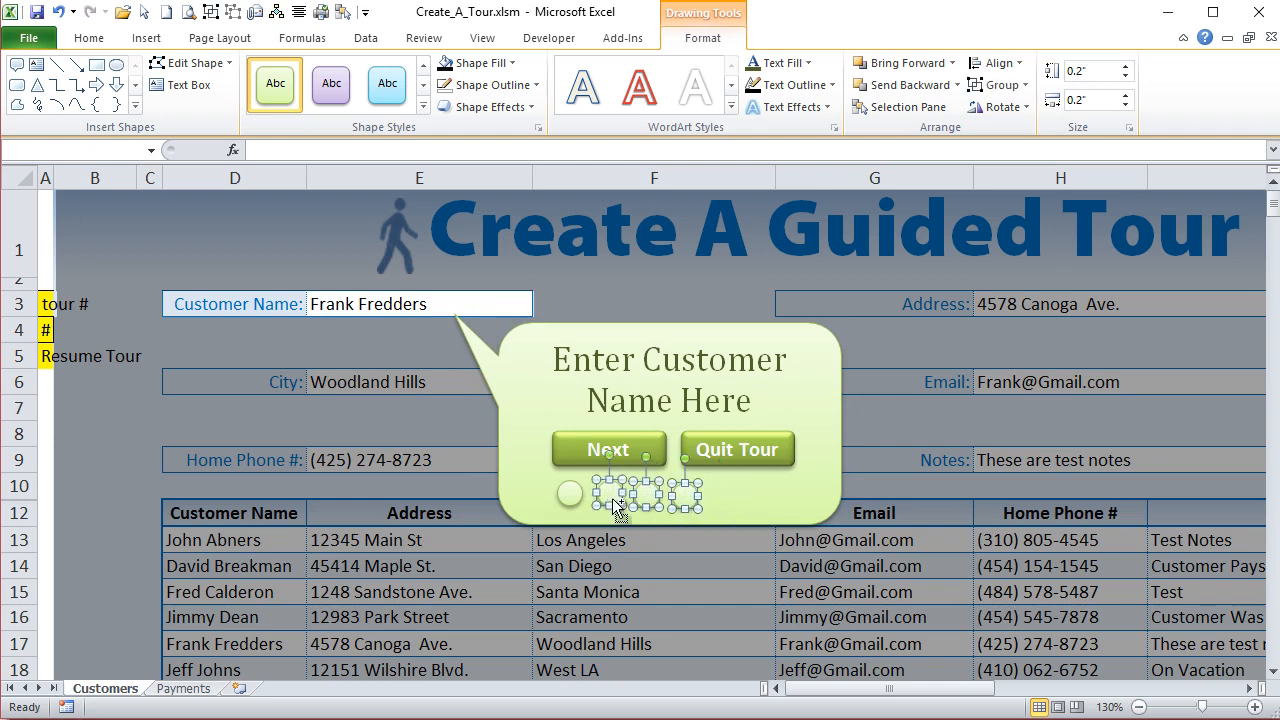
pyautogui.keyDown('shift'); pyautogui.click(570, 492); pyautogui.keyUp('shift')
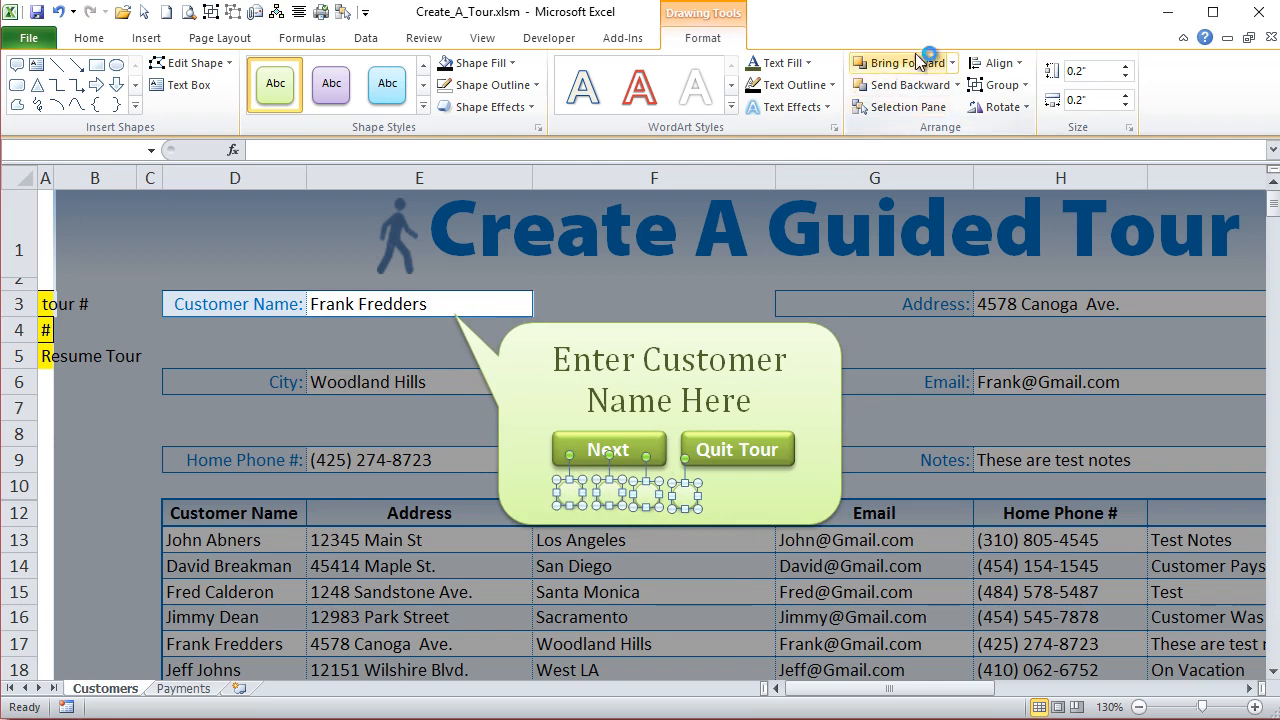
pyautogui.click(995, 63)
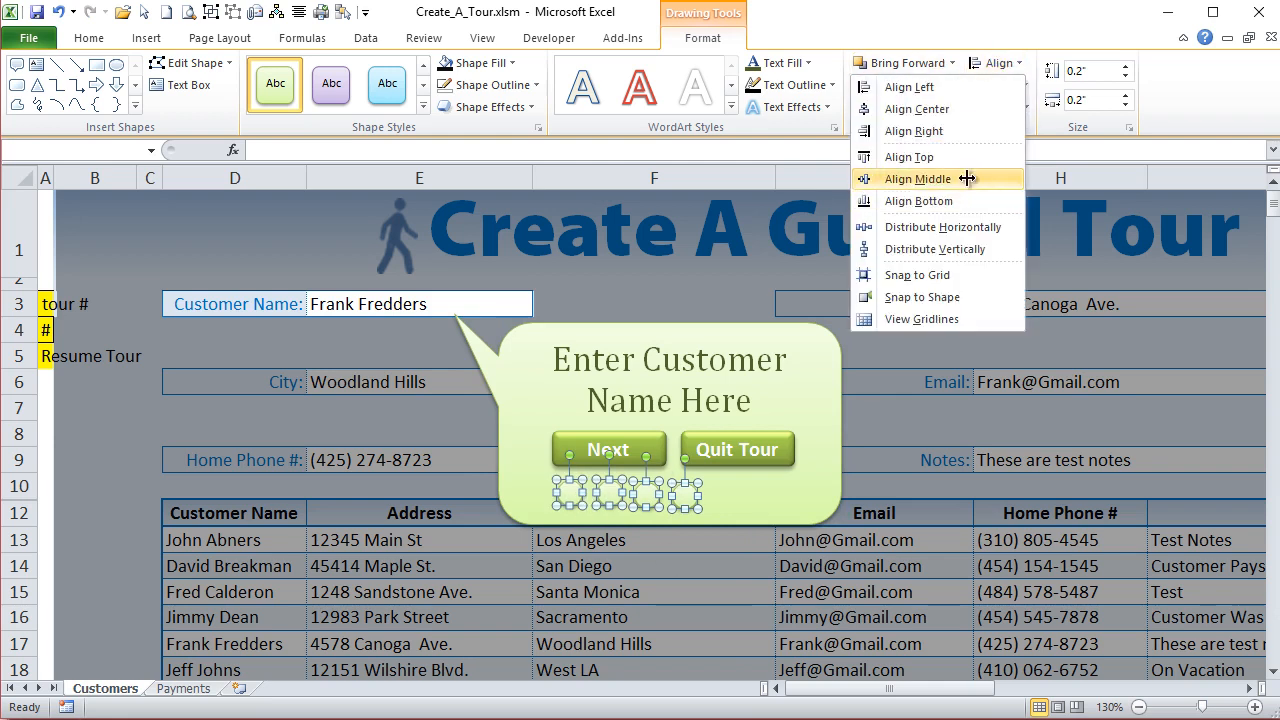
pyautogui.click(975, 179)
pyautogui.click(1020, 66)
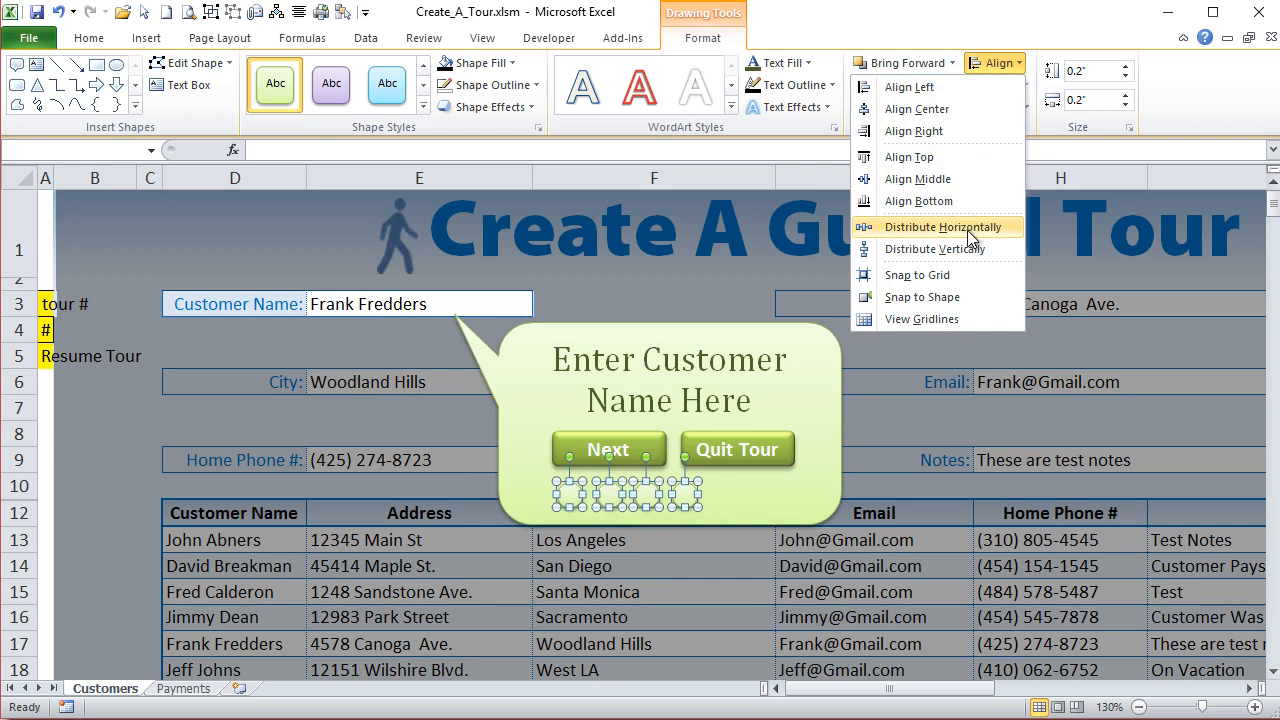
pyautogui.click(975, 228)
# - Move the row of four circles rightward so it sits centred beneath the Next and Quit Tour buttons
pyautogui.press('Right')
pyautogui.press('Right')
pyautogui.press('Right')
pyautogui.press('Right')
pyautogui.press('Right')
pyautogui.press('Right')
pyautogui.press('Right')
pyautogui.press('Right')
pyautogui.press('Right')
pyautogui.press('Right')
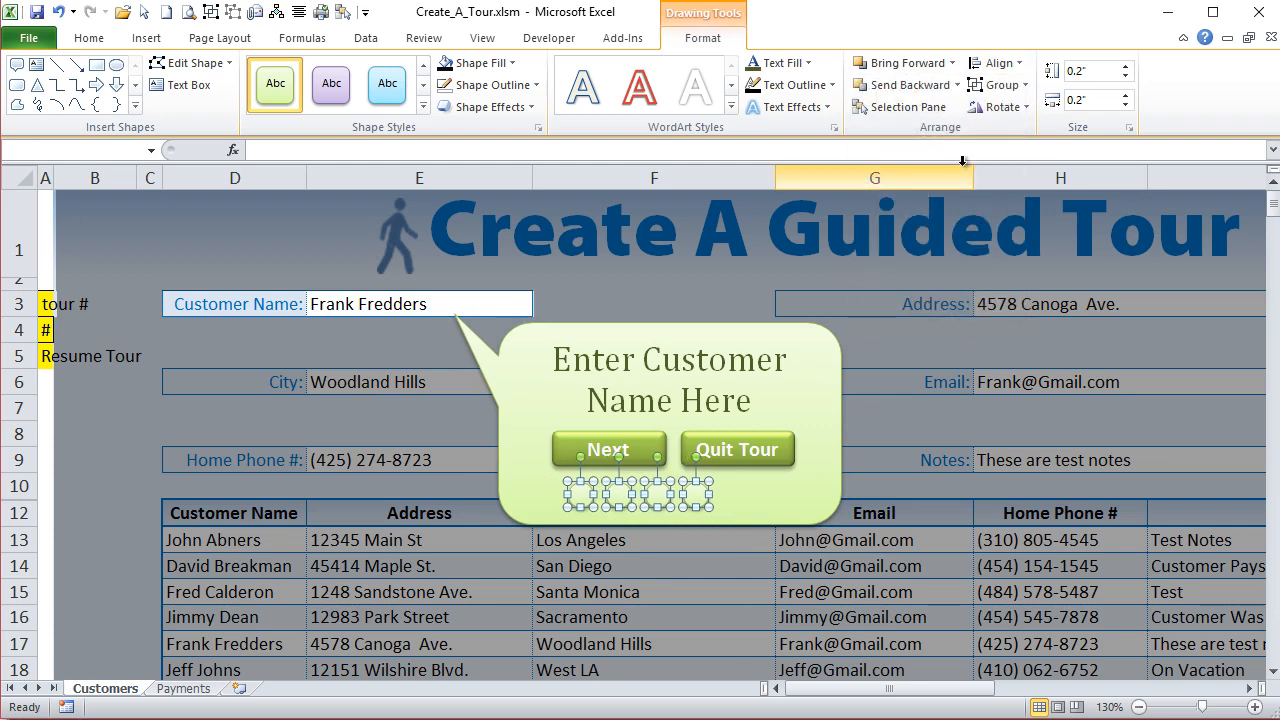
pyautogui.press('Right')
pyautogui.press('Right')
pyautogui.press('Right')
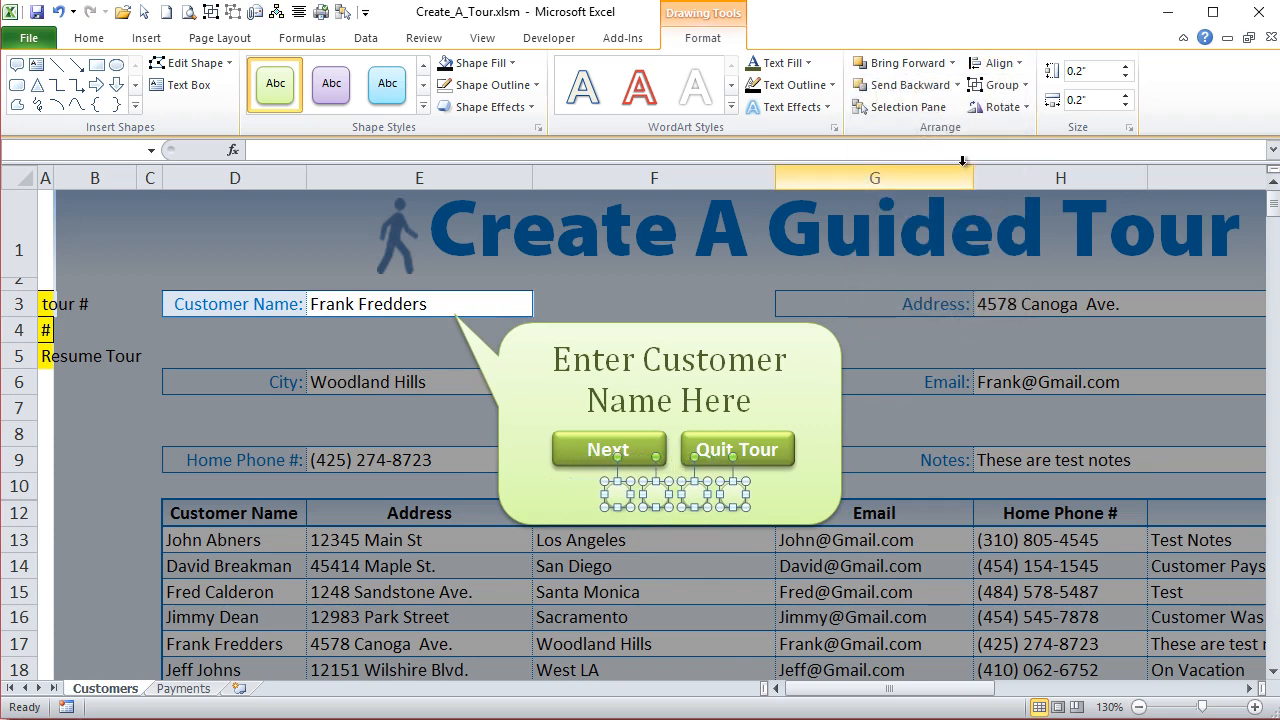
pyautogui.click(836, 536)
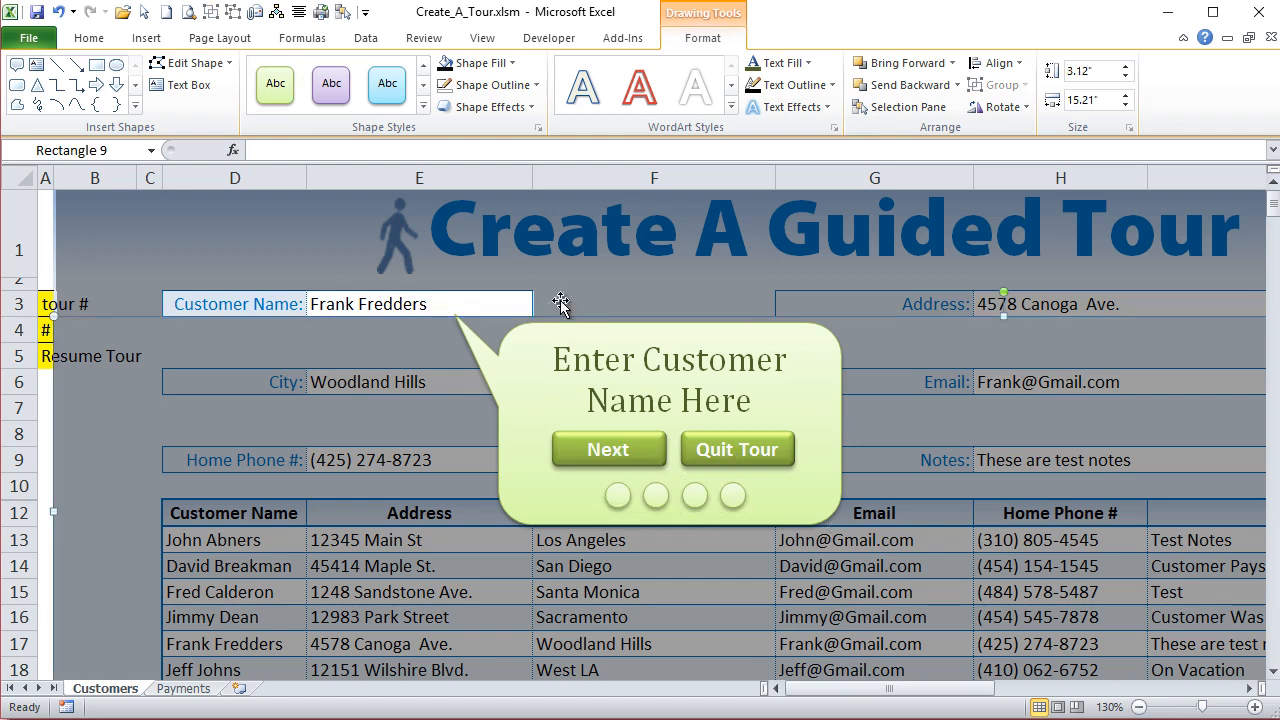
# - Apply the glossy dark green shape style to the first circle, marking it as the current tour step
pyautogui.click(612, 493)
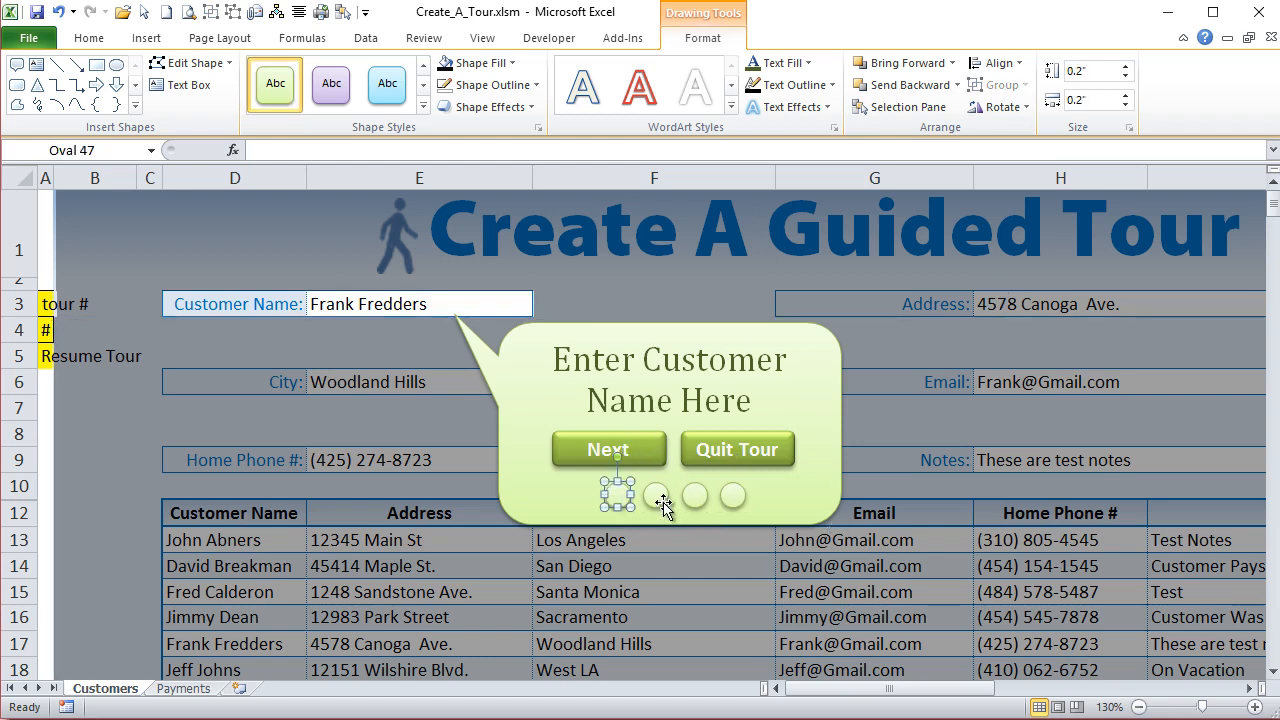
pyautogui.click(426, 108)
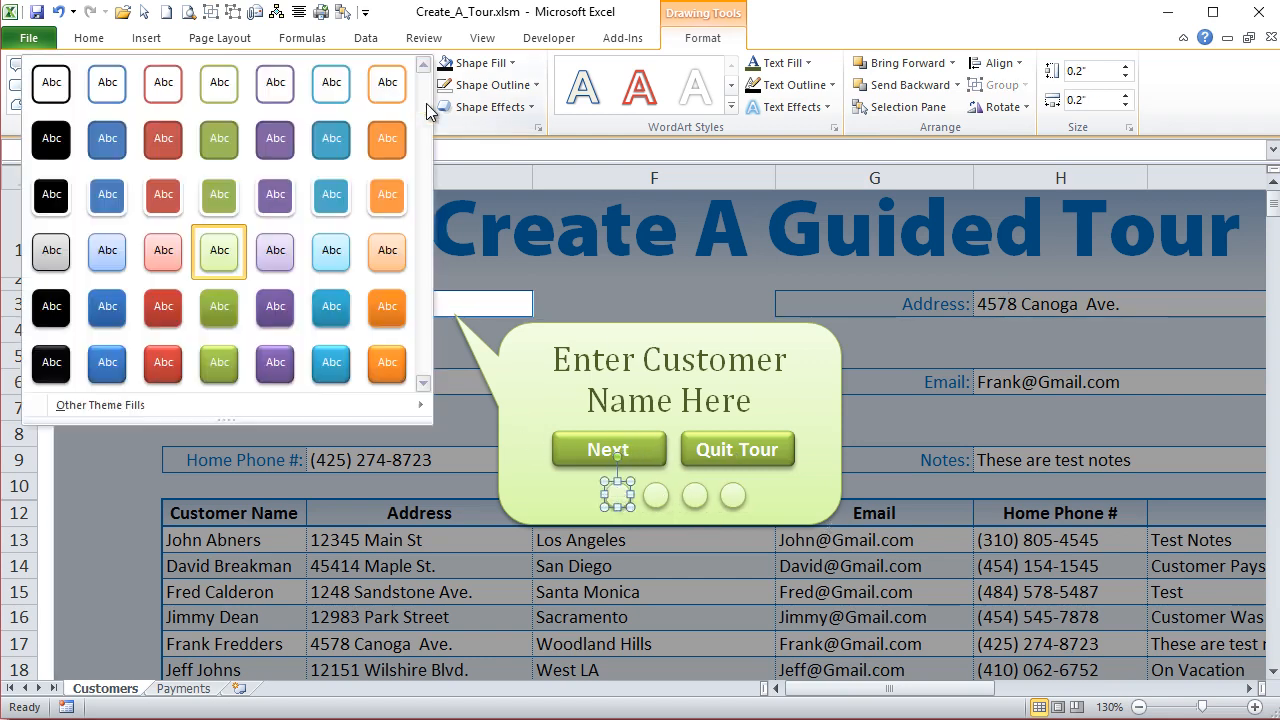
pyautogui.click(217, 360)
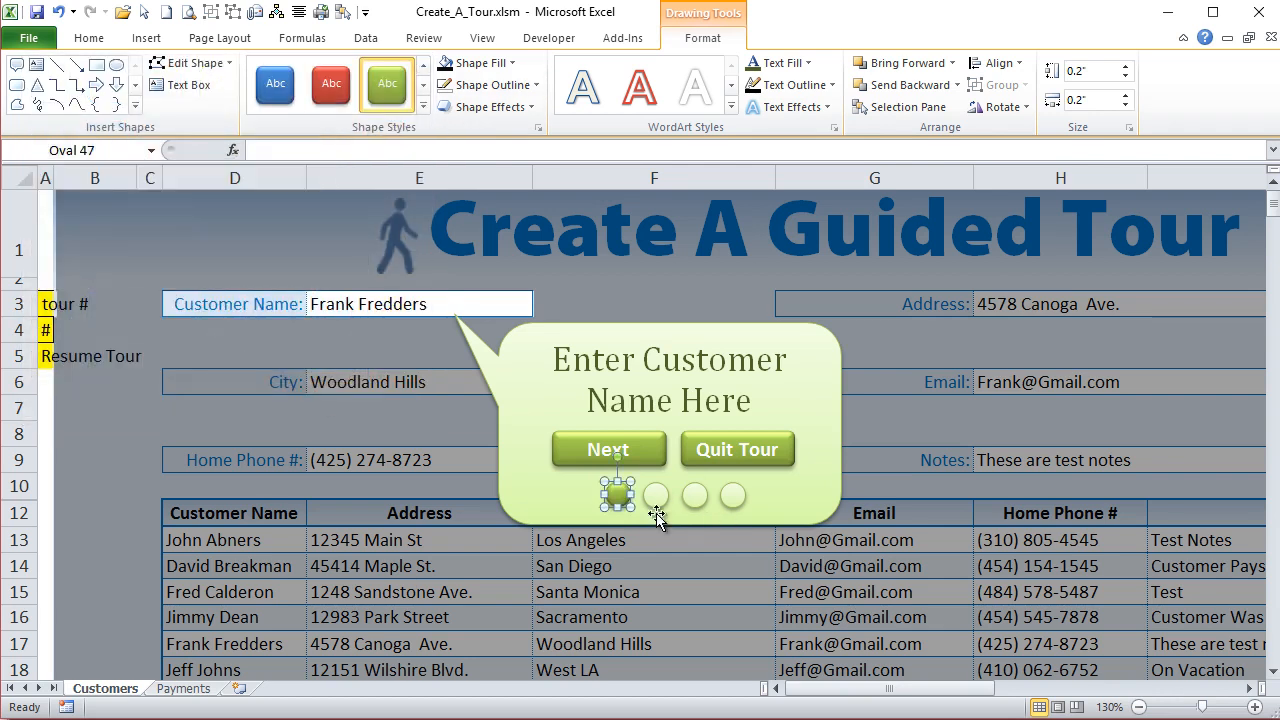
pyautogui.click(606, 545)
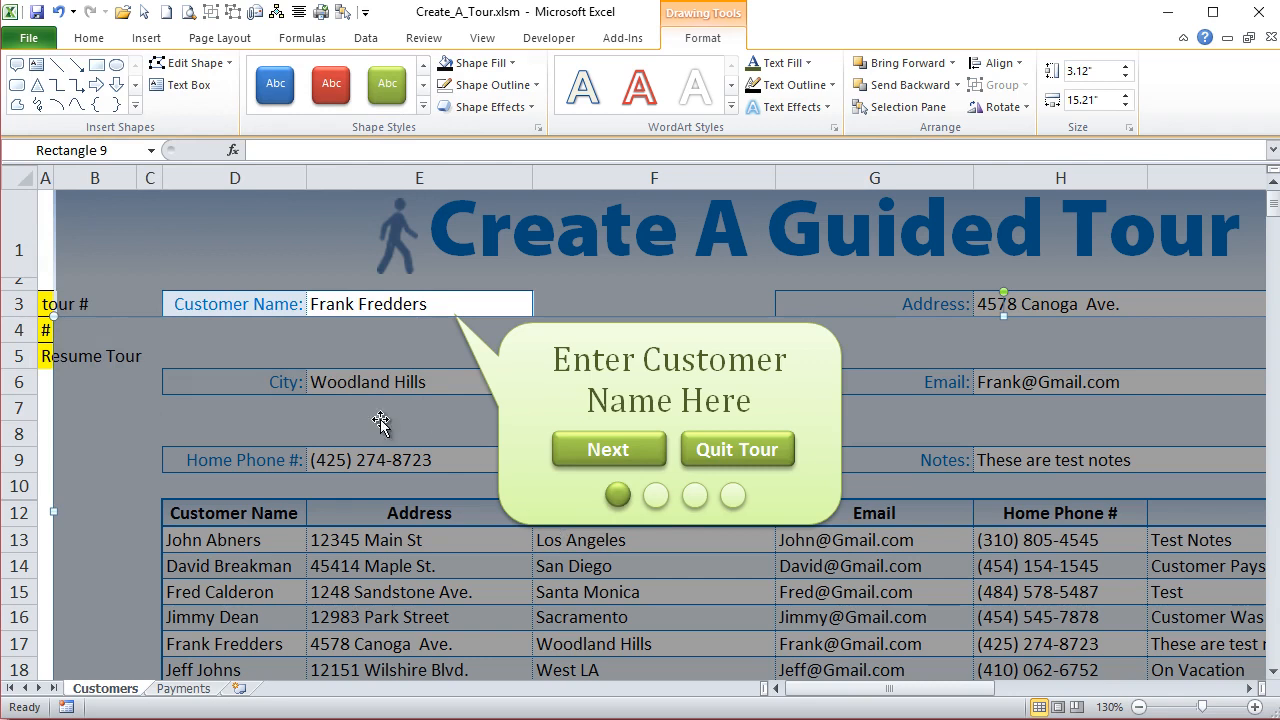
pyautogui.click(597, 452)
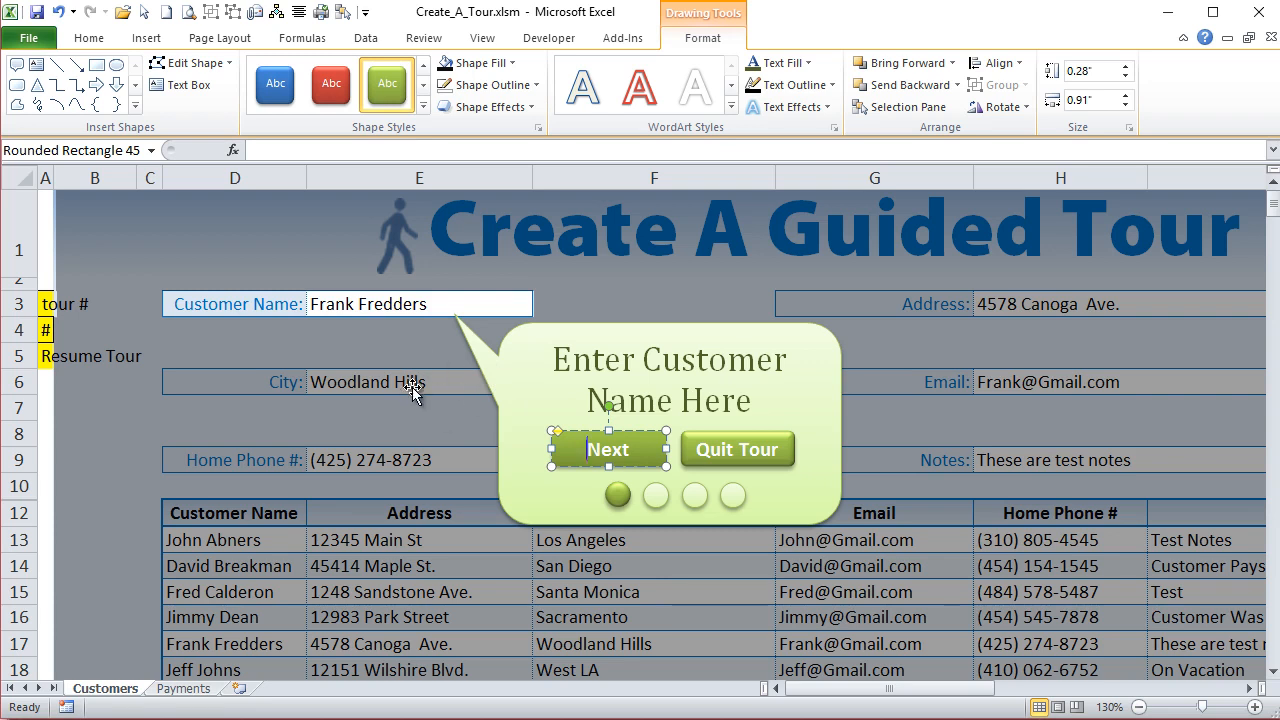
pyautogui.click(484, 483)
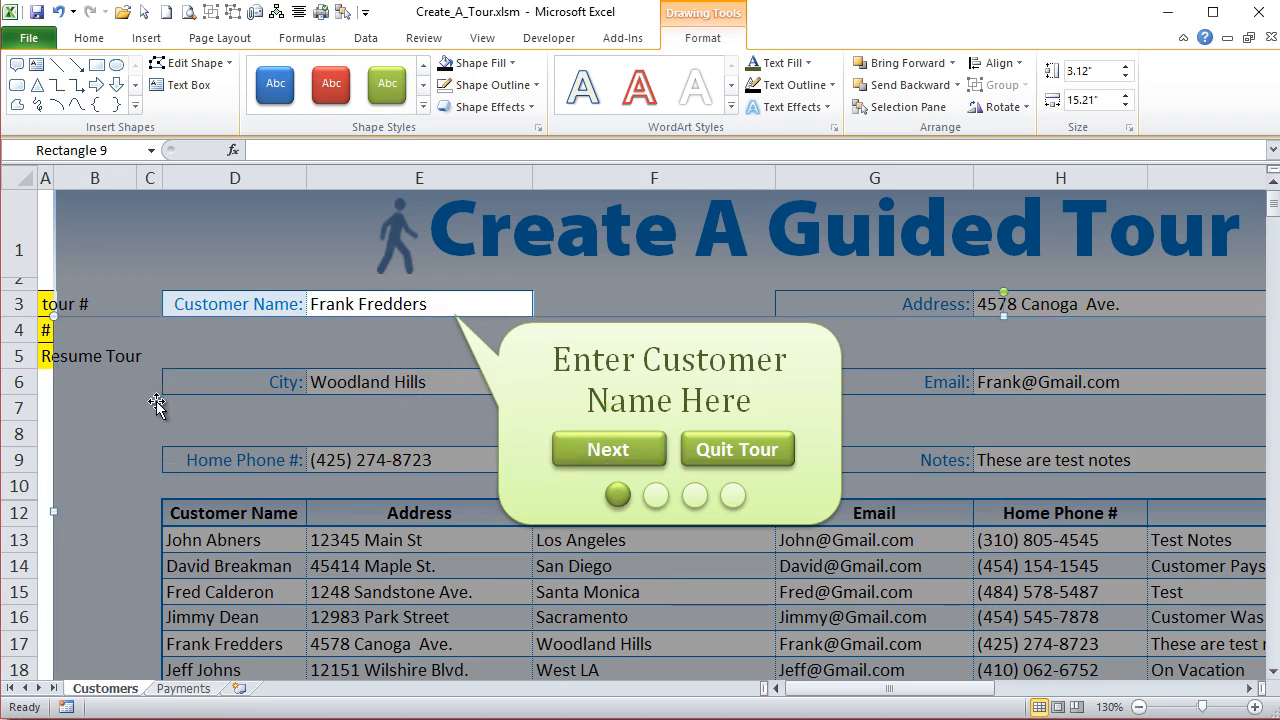
pyautogui.hotkey('alt', 'F11')
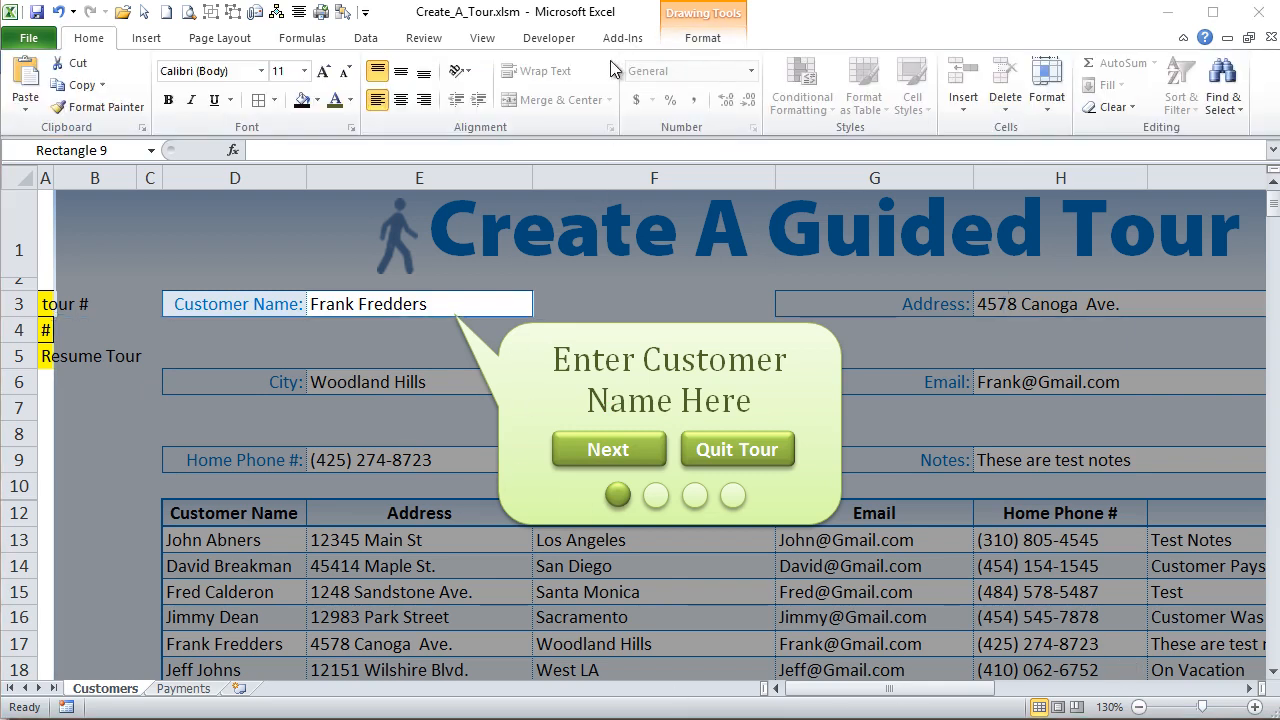
# - Check in the Excel Options ribbon customization that the Developer tab is enabled, leaving the settings as they are
pyautogui.click(556, 40)
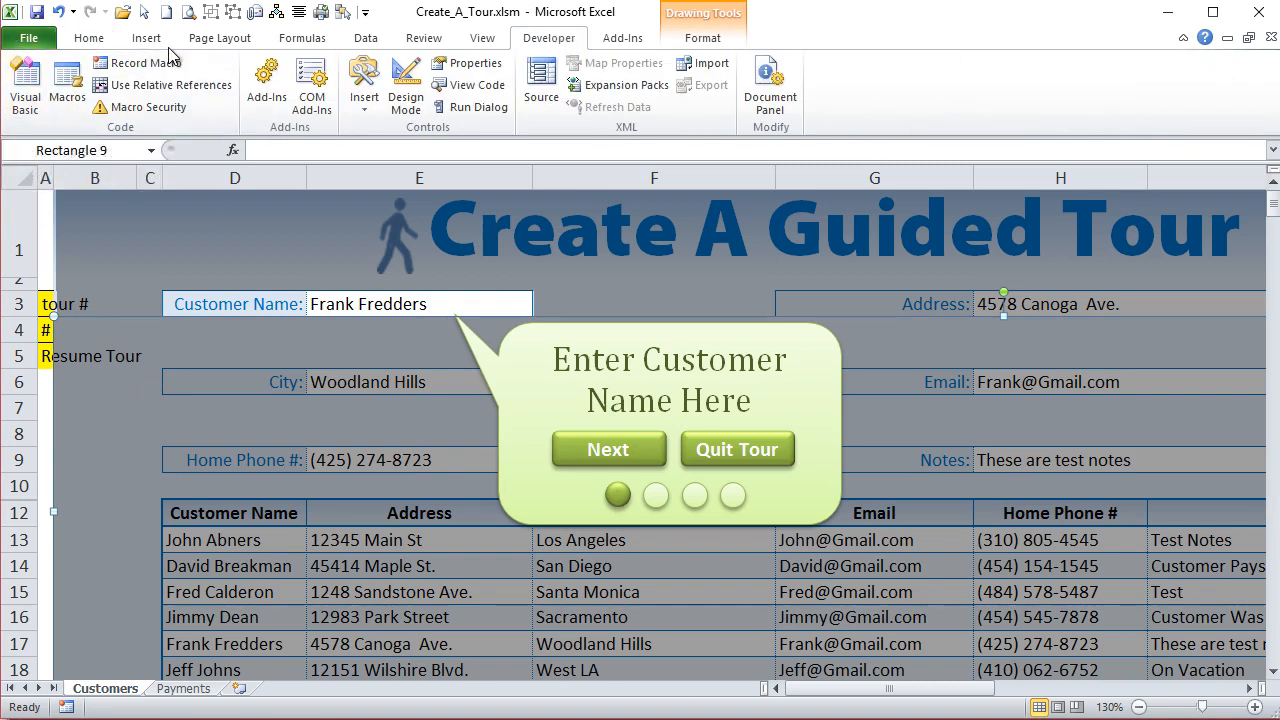
pyautogui.click(50, 46)
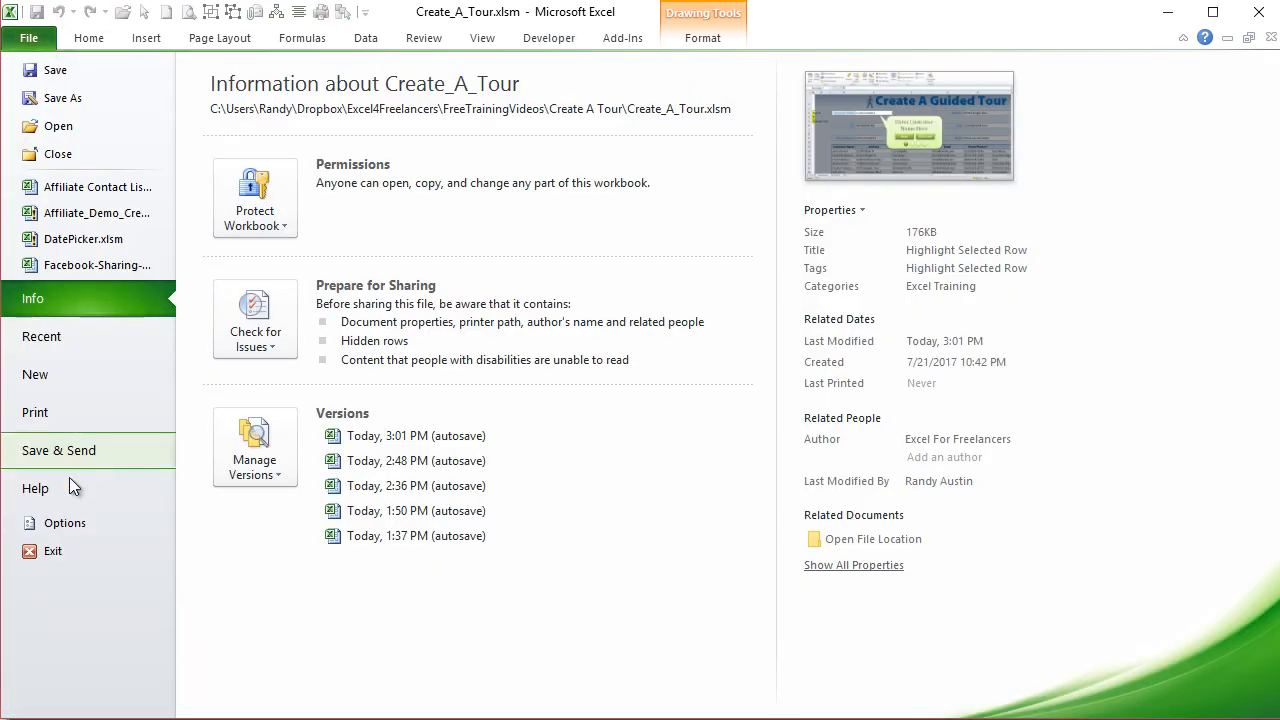
pyautogui.click(66, 525)
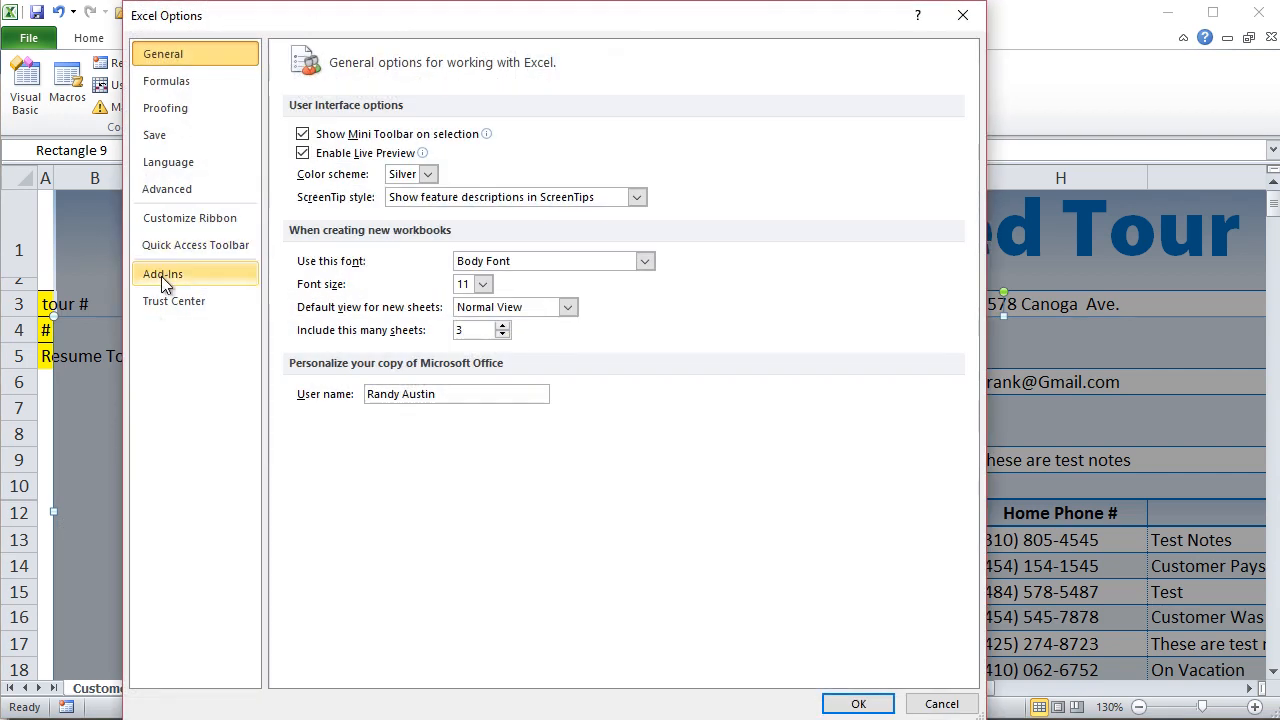
pyautogui.click(195, 217)
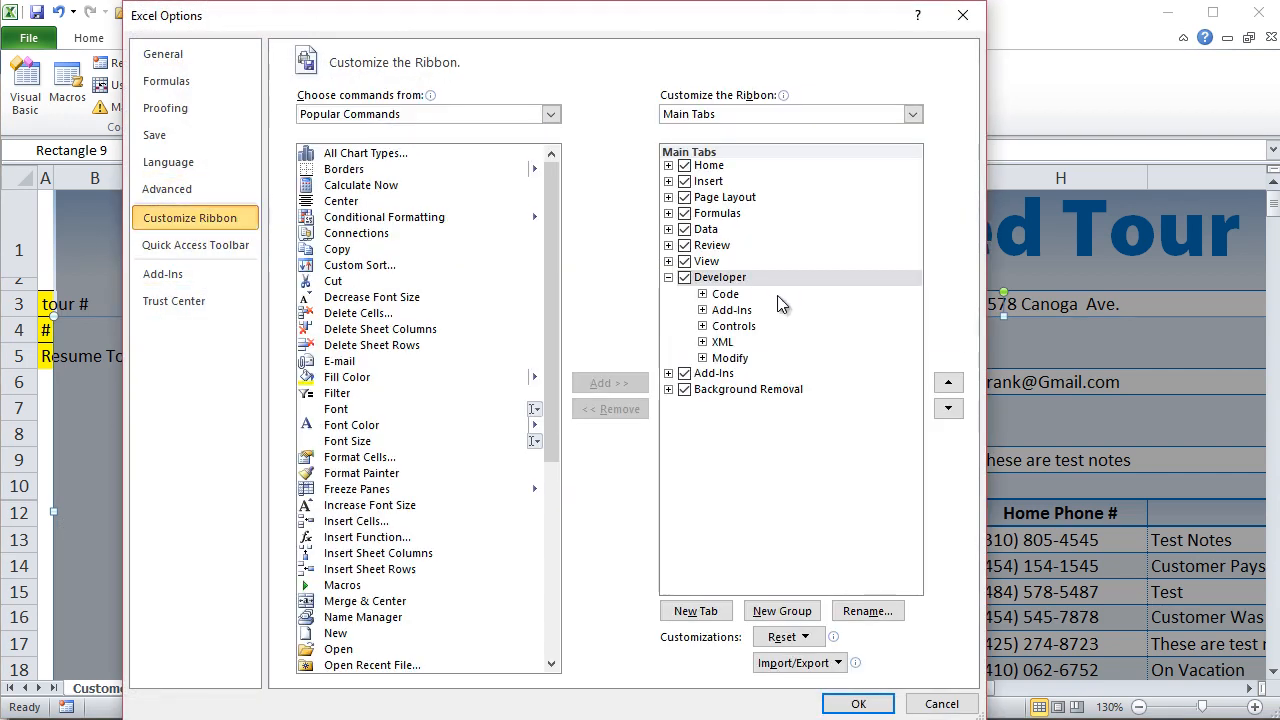
pyautogui.click(945, 705)
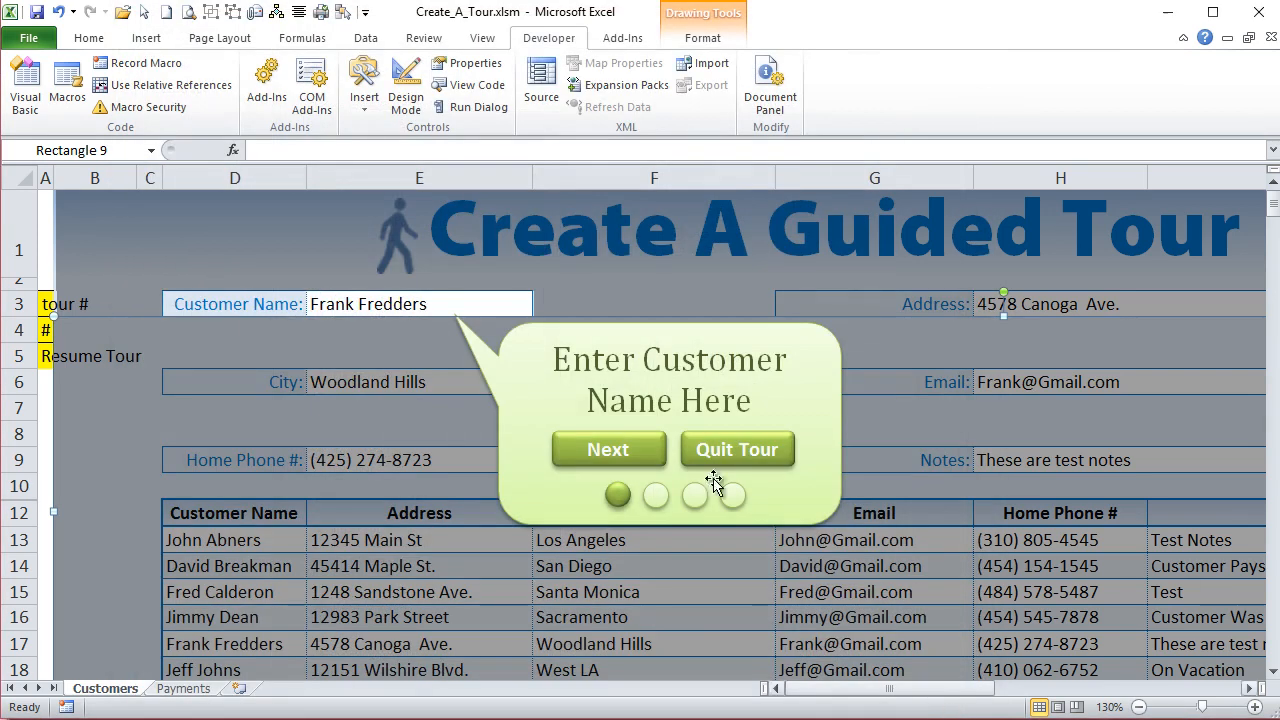
# - Open the Visual Basic editor and insert a new standard module into the Create_A_Tour.xlsm project
pyautogui.click(28, 75)
pyautogui.moveTo(643, 49); pyautogui.dragTo(518, 58)
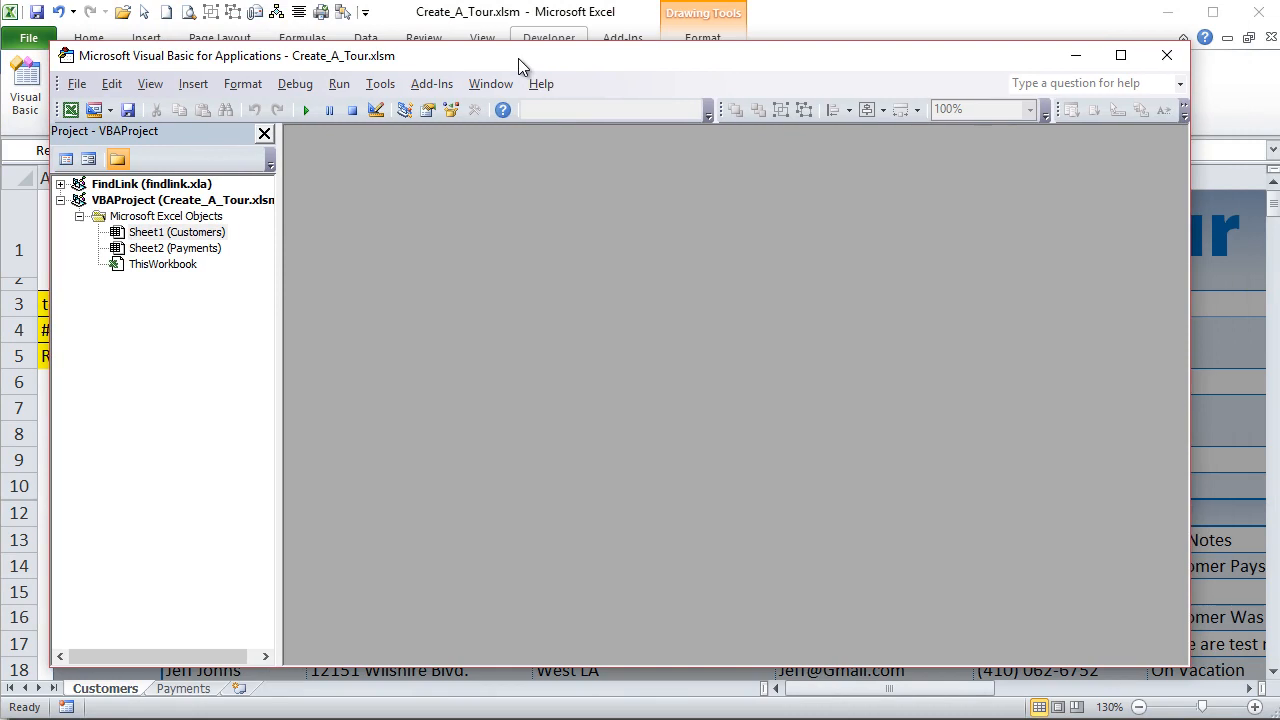
pyautogui.rightClick(151, 248)
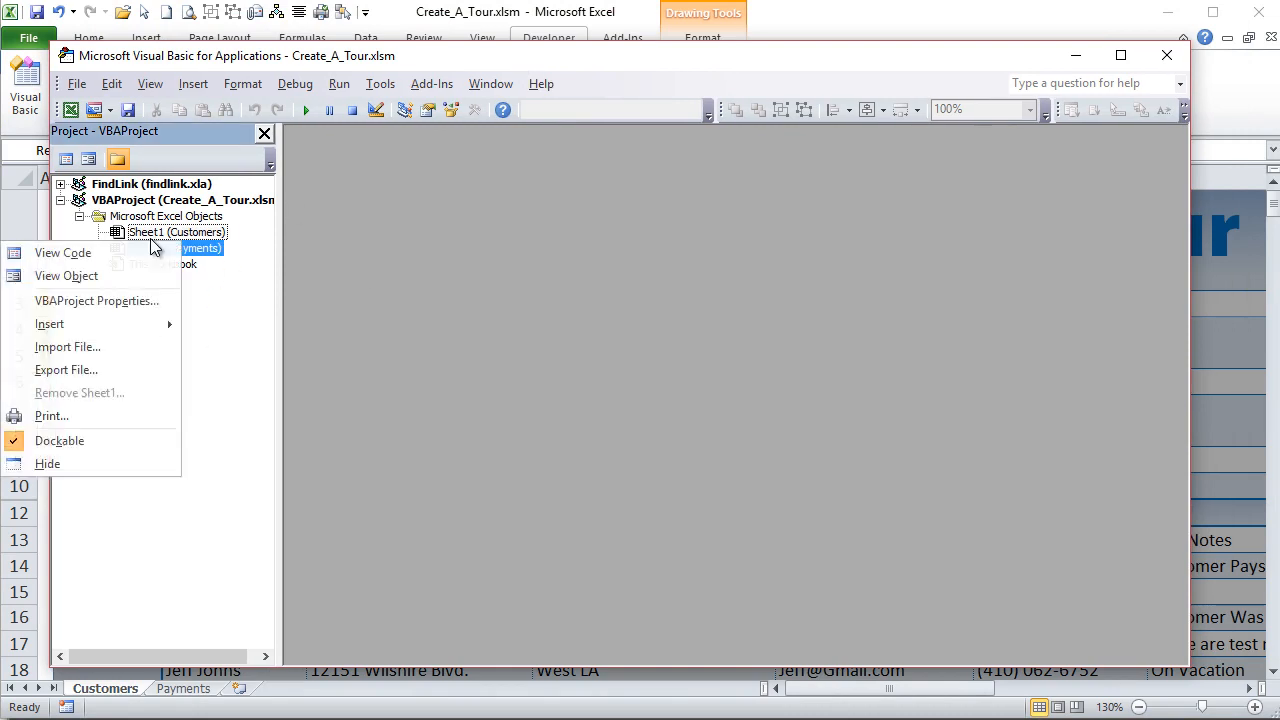
pyautogui.moveTo(121, 334)
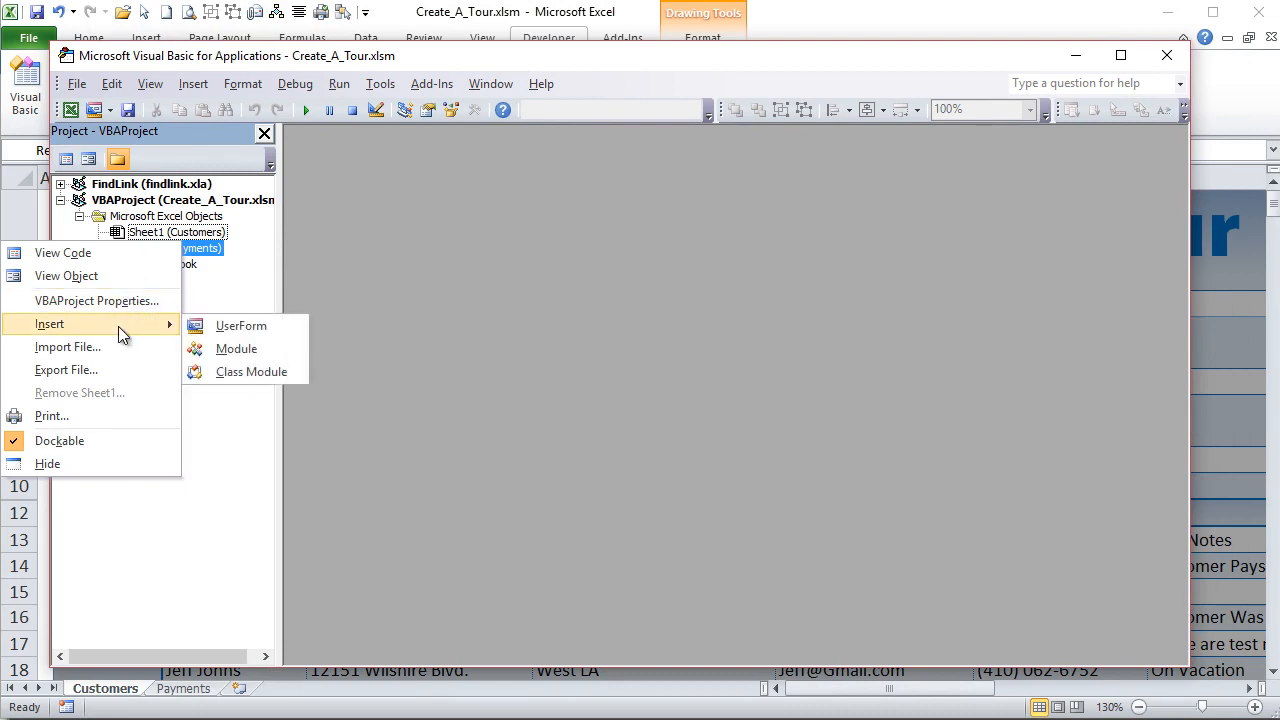
pyautogui.click(230, 349)
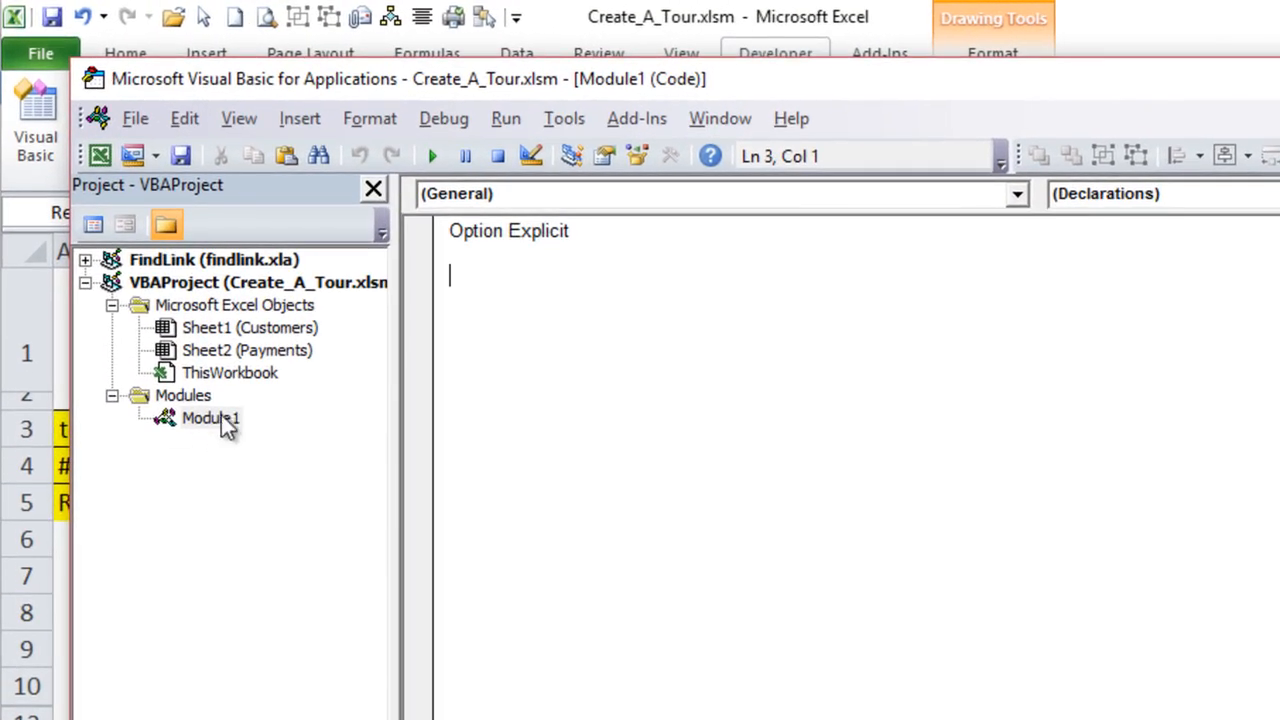
# - Rename the new module as TourMacros in its properties and close the properties window
pyautogui.click(605, 156)
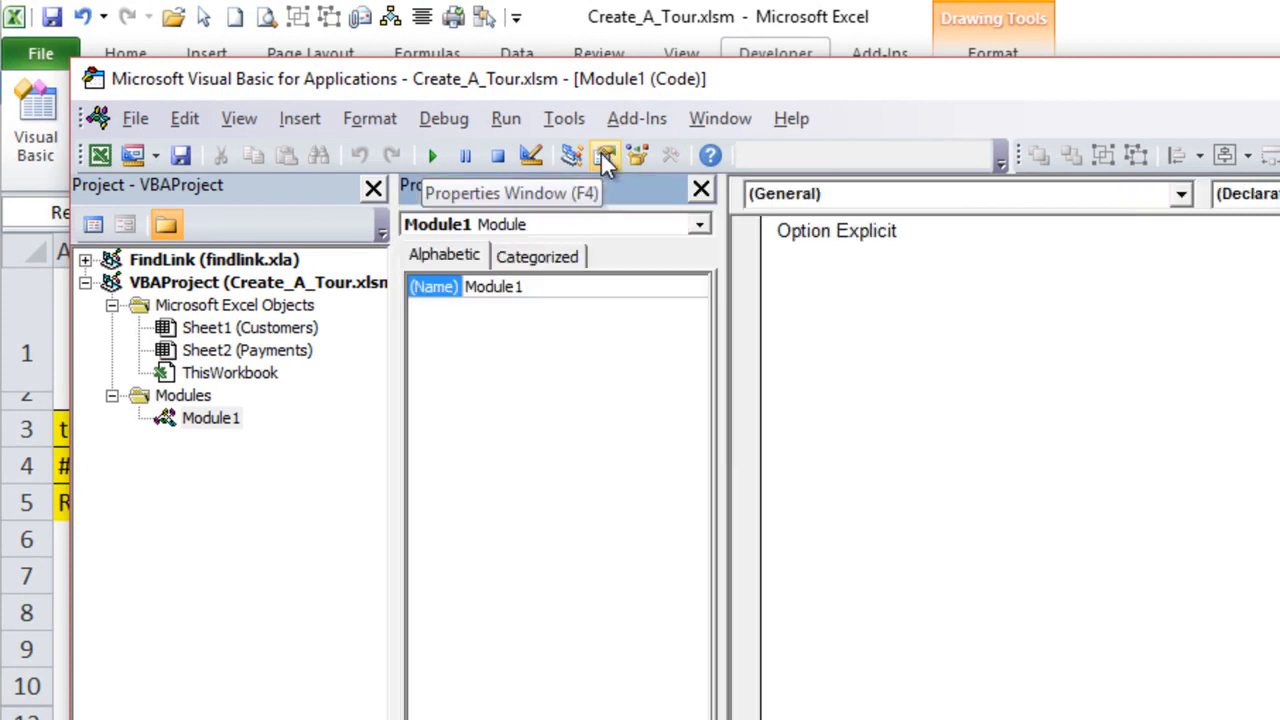
pyautogui.moveTo(531, 288); pyautogui.dragTo(450, 287)
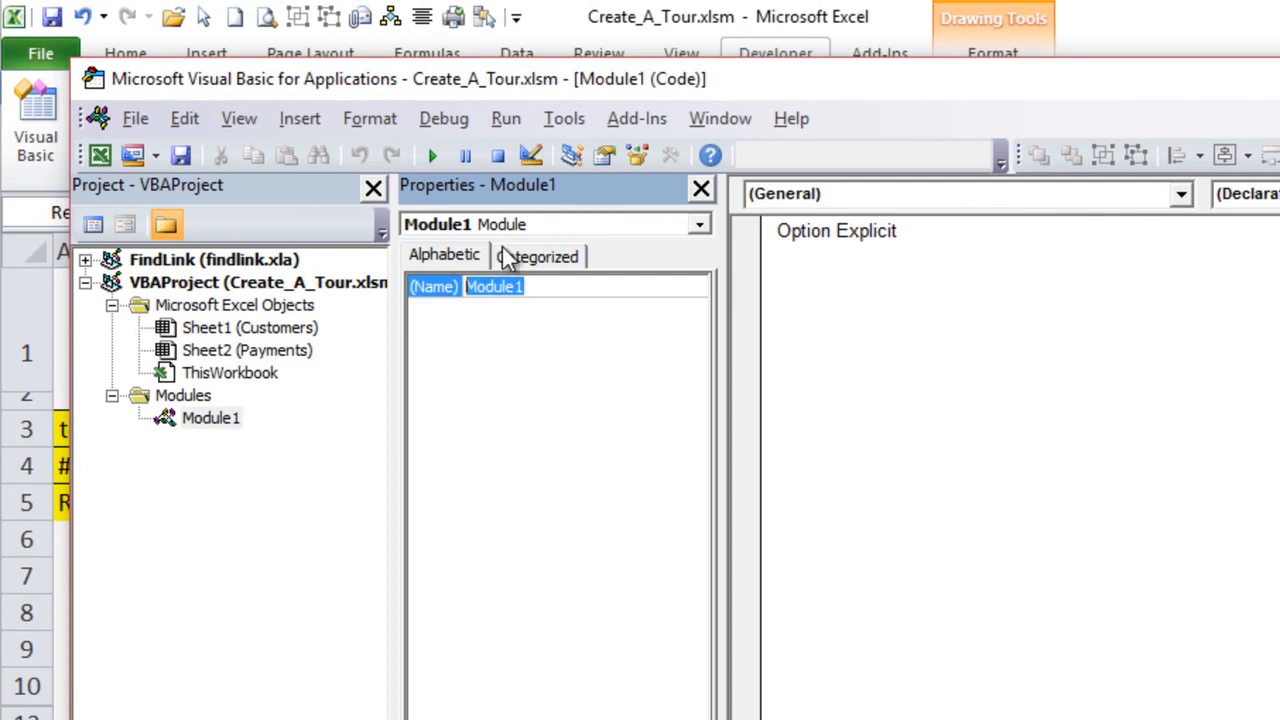
pyautogui.write('TourMacros')
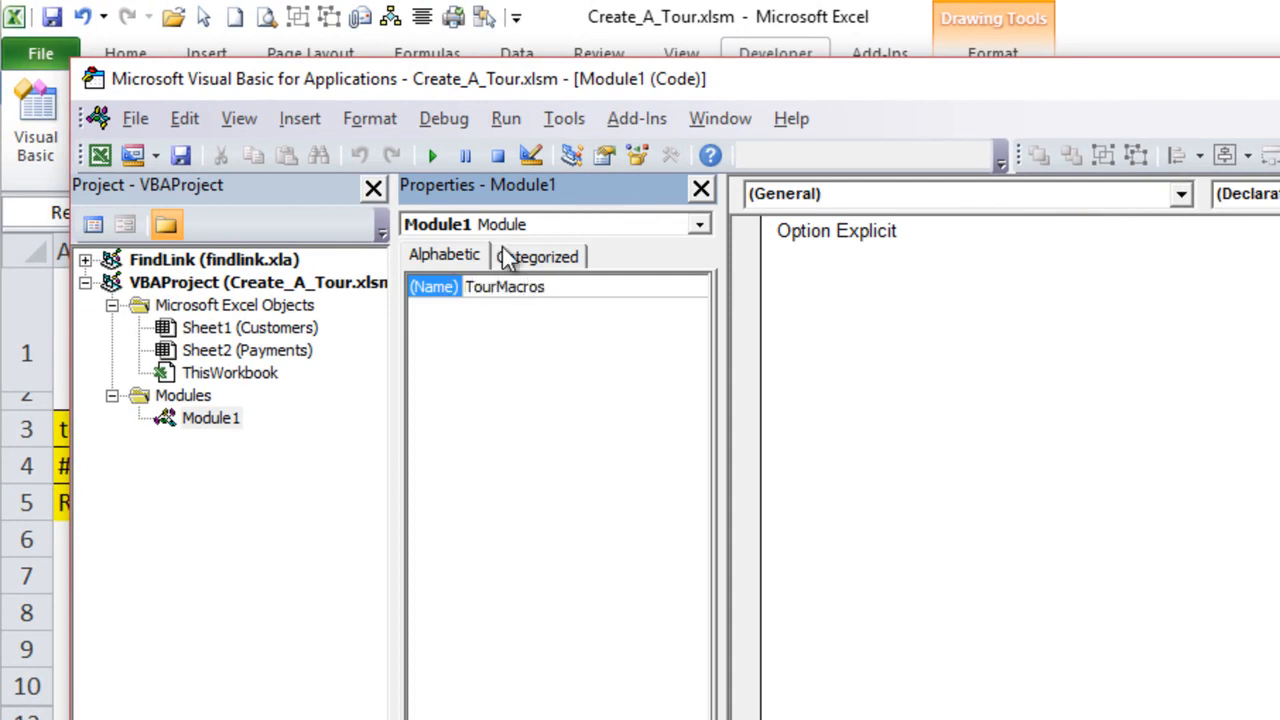
pyautogui.moveTo(569, 286); pyautogui.dragTo(465, 287)
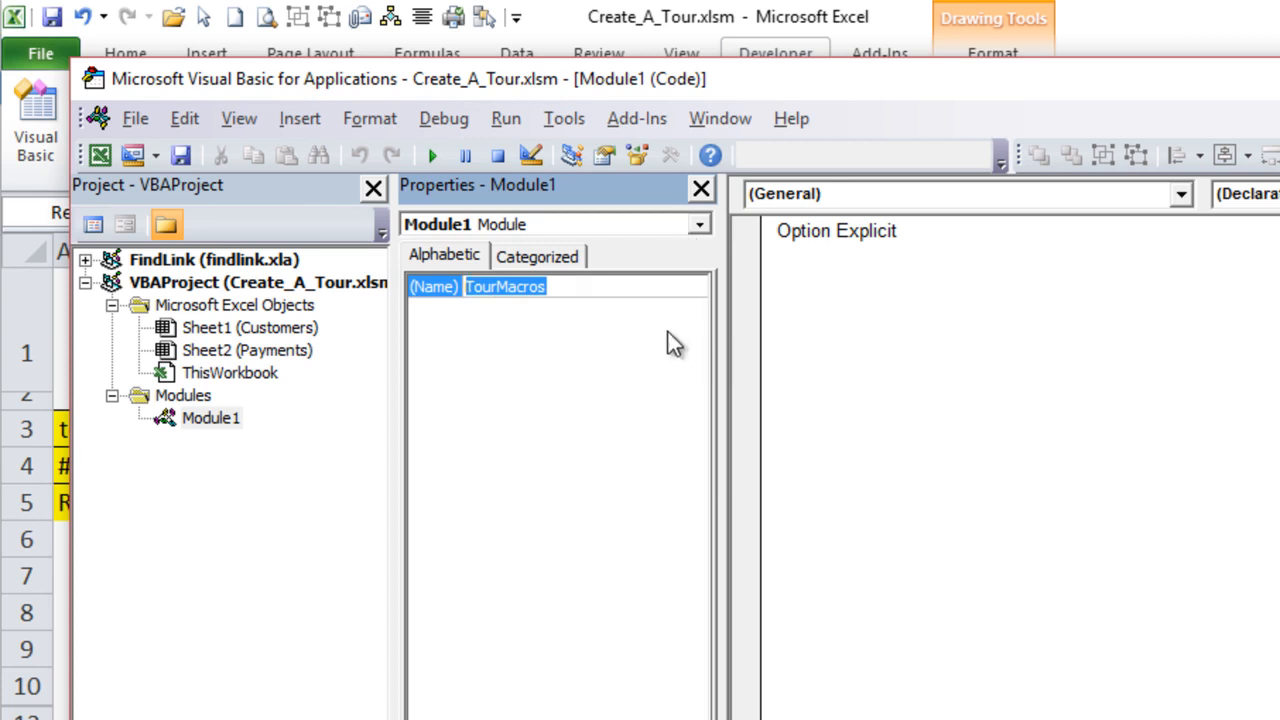
pyautogui.press('Return')
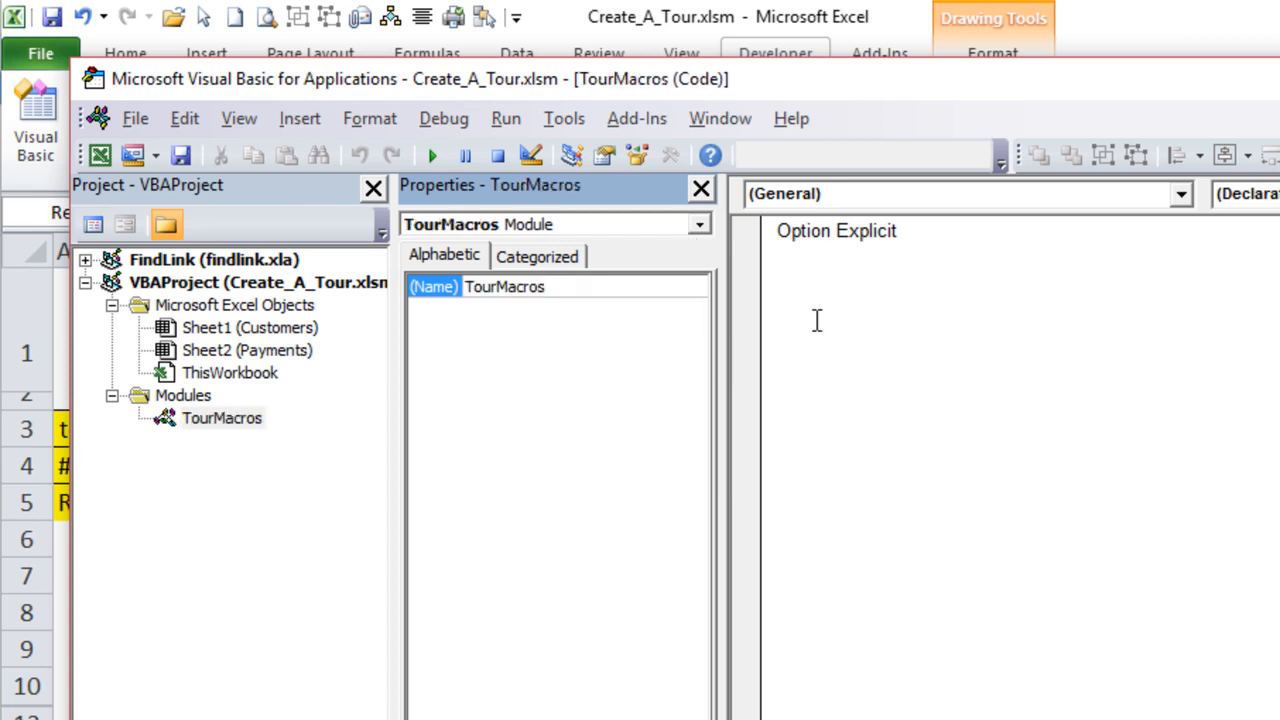
pyautogui.click(701, 187)
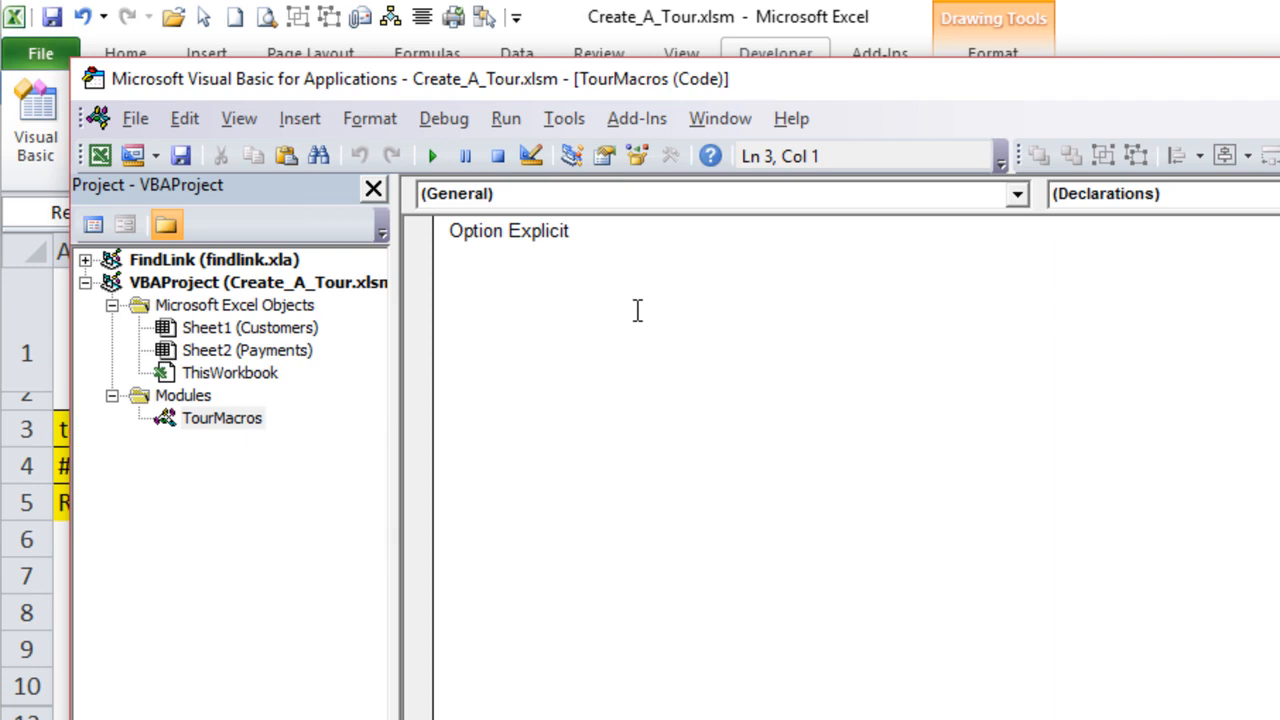
# - Create the macro Sub NextTour in the module and declare the variable TourNum As Long
pyautogui.write('Sub NextTour')
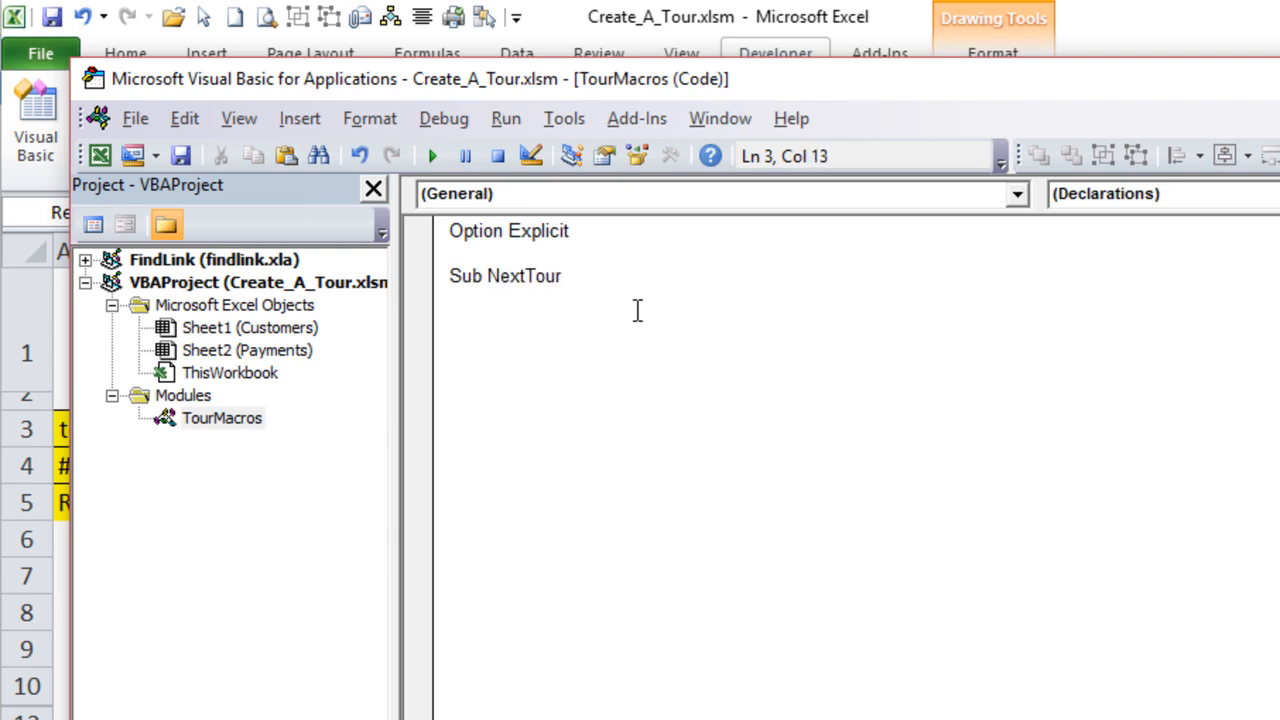
pyautogui.press('Return')
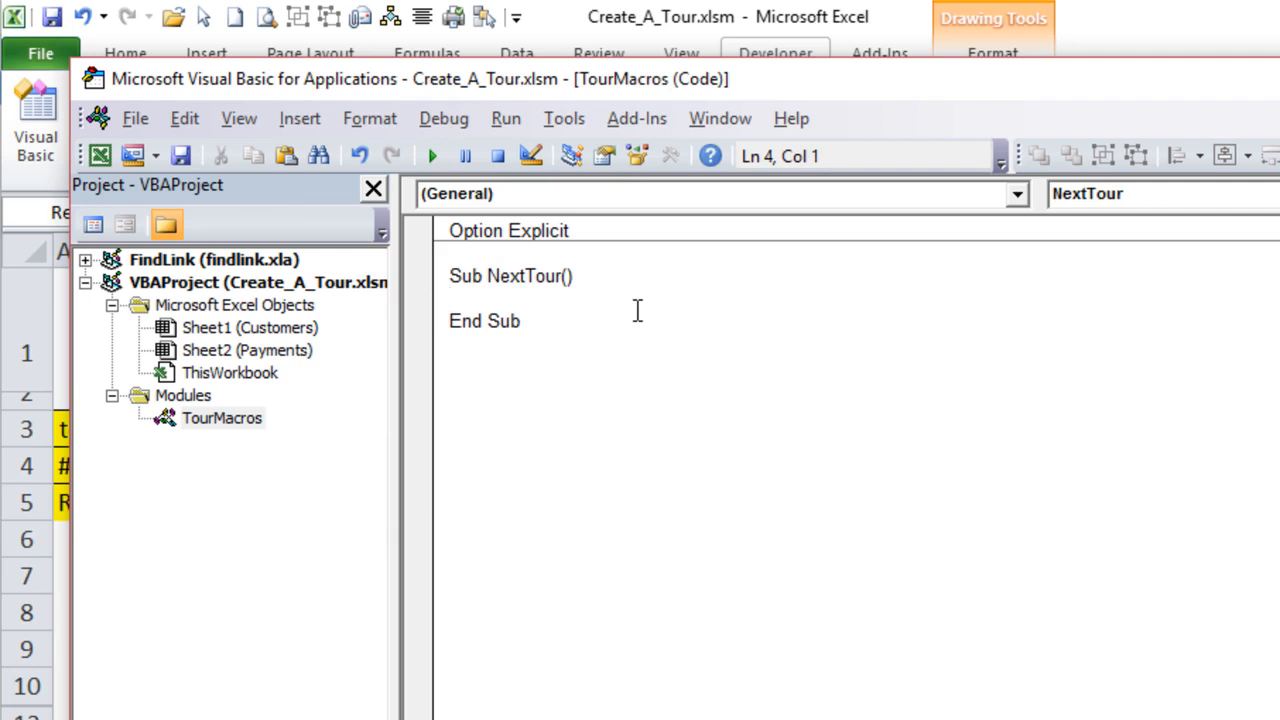
pyautogui.write('Dim TourN')
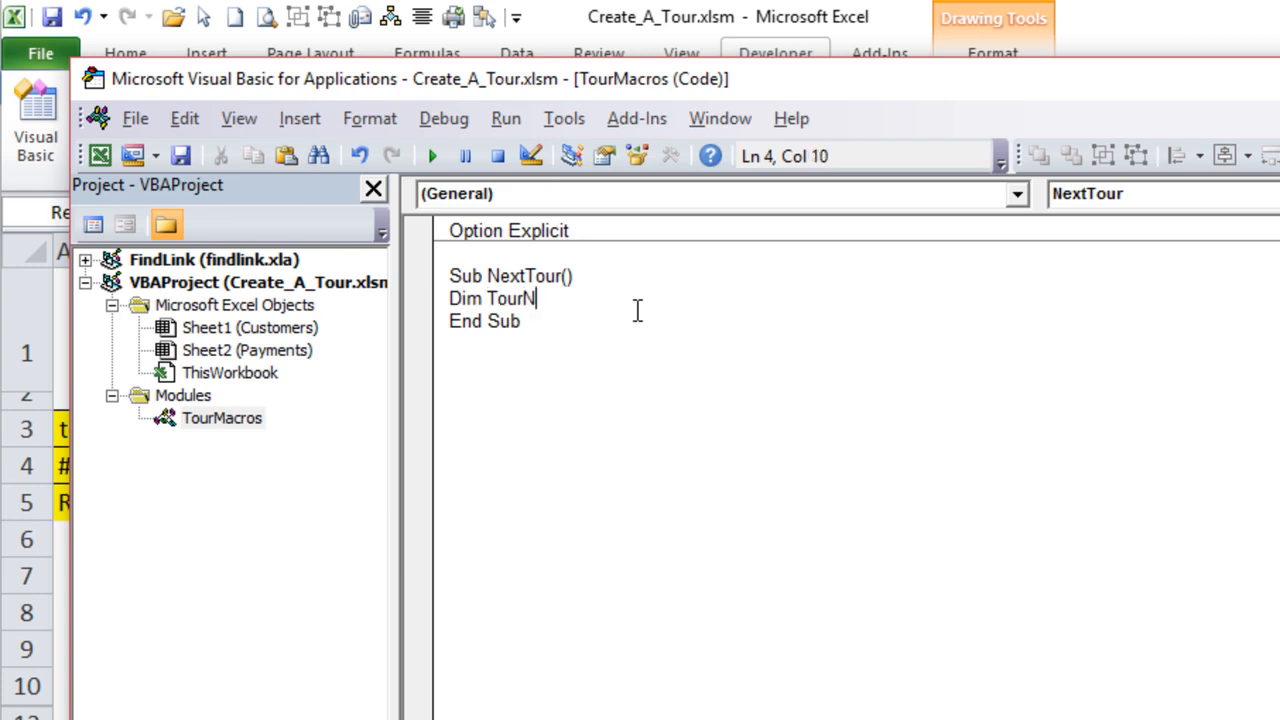
pyautogui.write('um as long')
pyautogui.press('Return')
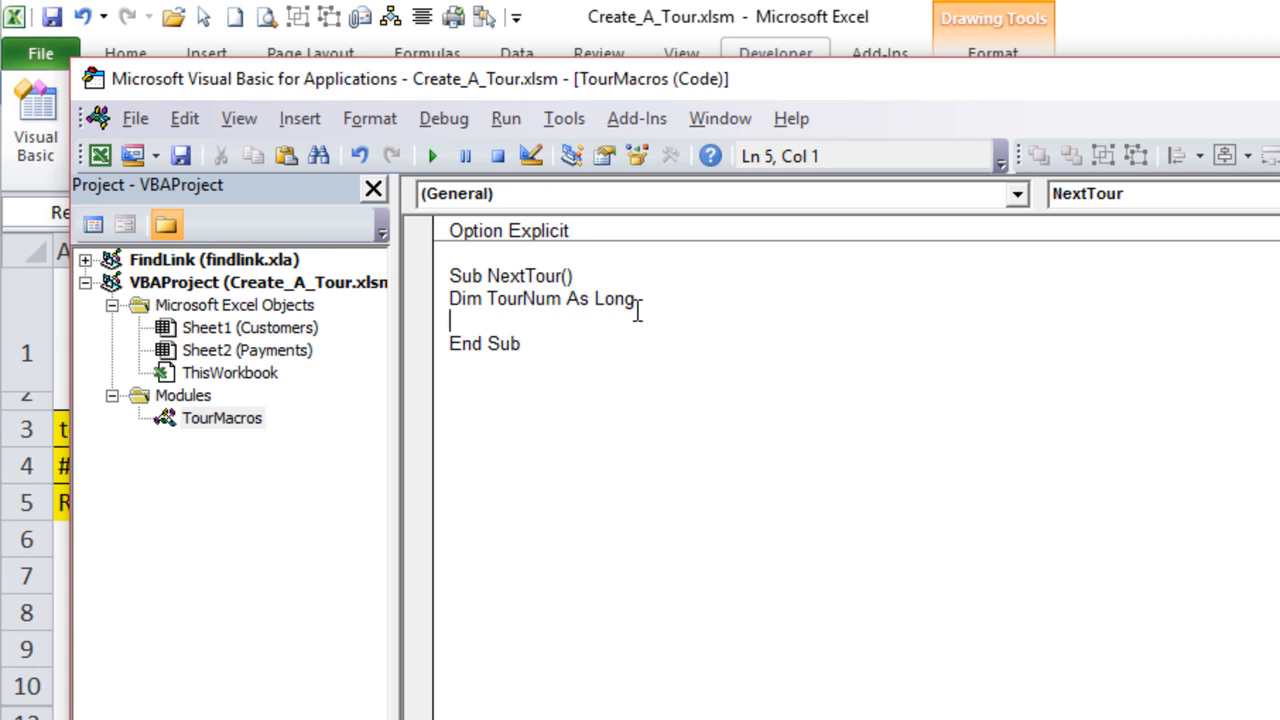
# - Add a With Sheet1 … End With block beneath the declaration, removing surplus blank lines and leaving room inside for code
pyautogui.write('With SHe')
pyautogui.press('BackSpace')
pyautogui.press('BackSpace')
pyautogui.write('heet1')
pyautogui.press('Return')
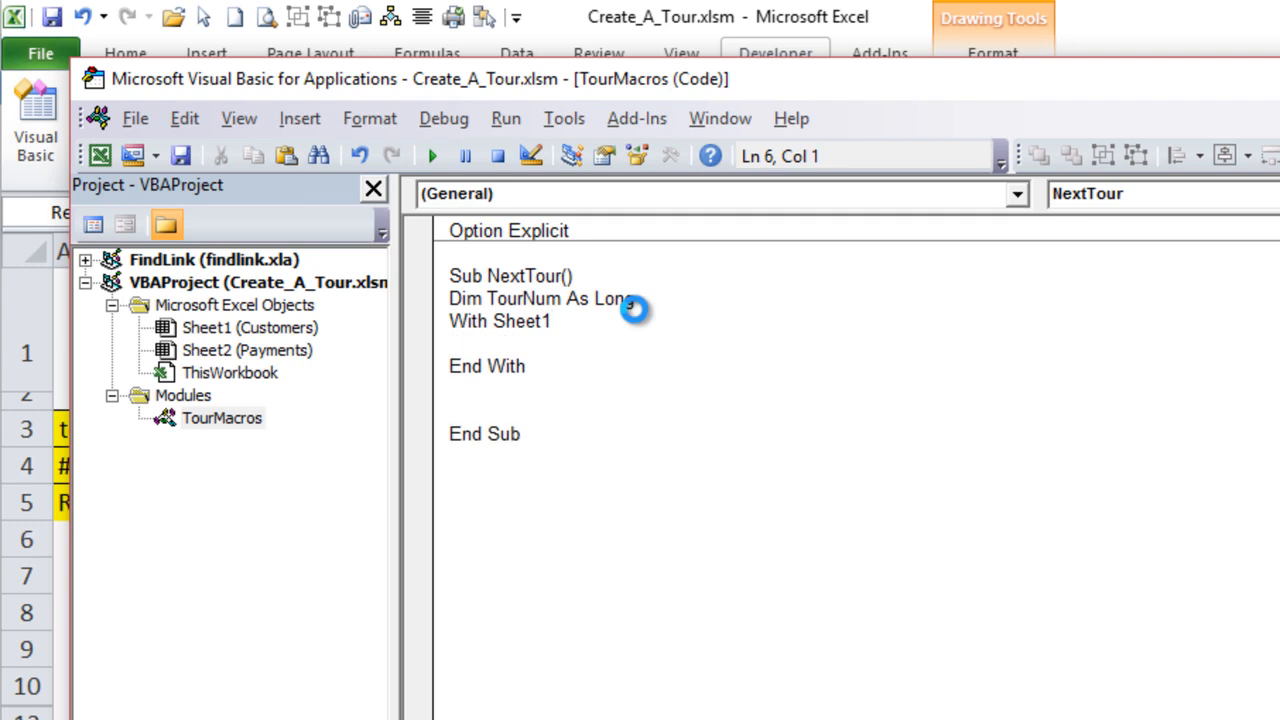
pyautogui.press('Down')
pyautogui.press('Down')
pyautogui.press('BackSpace')
pyautogui.press('BackSpace')
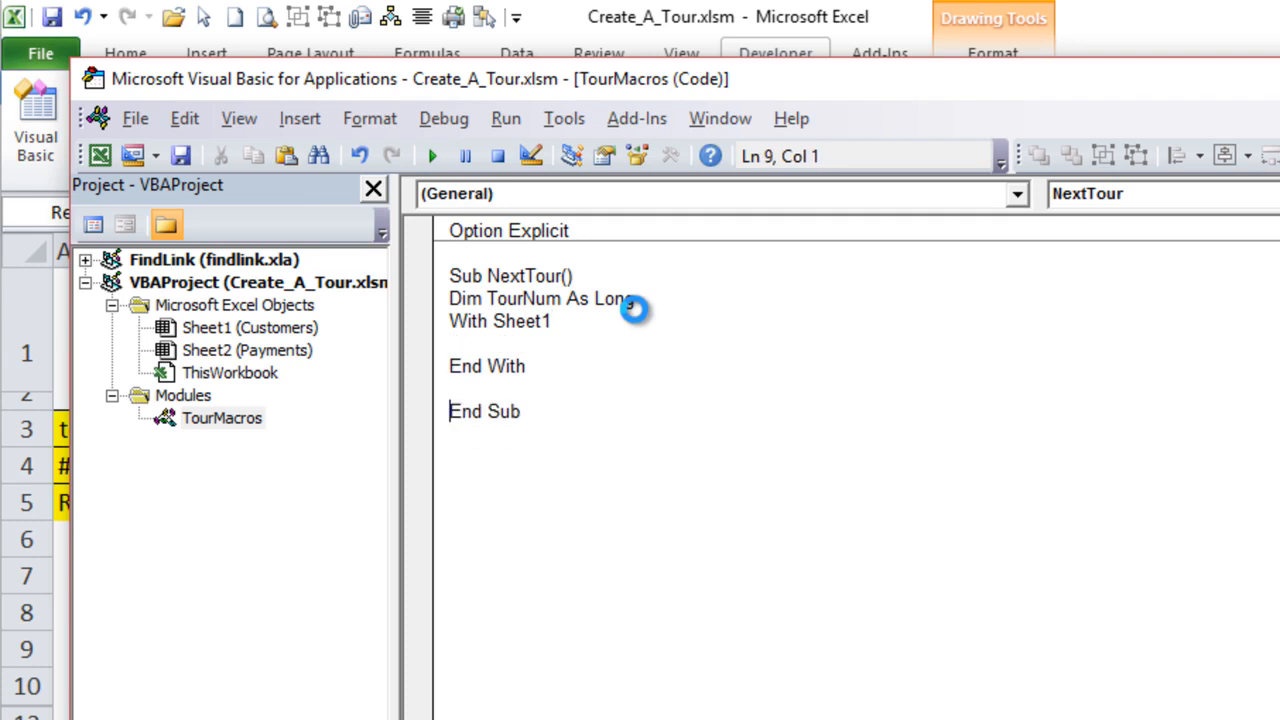
pyautogui.press('Up')
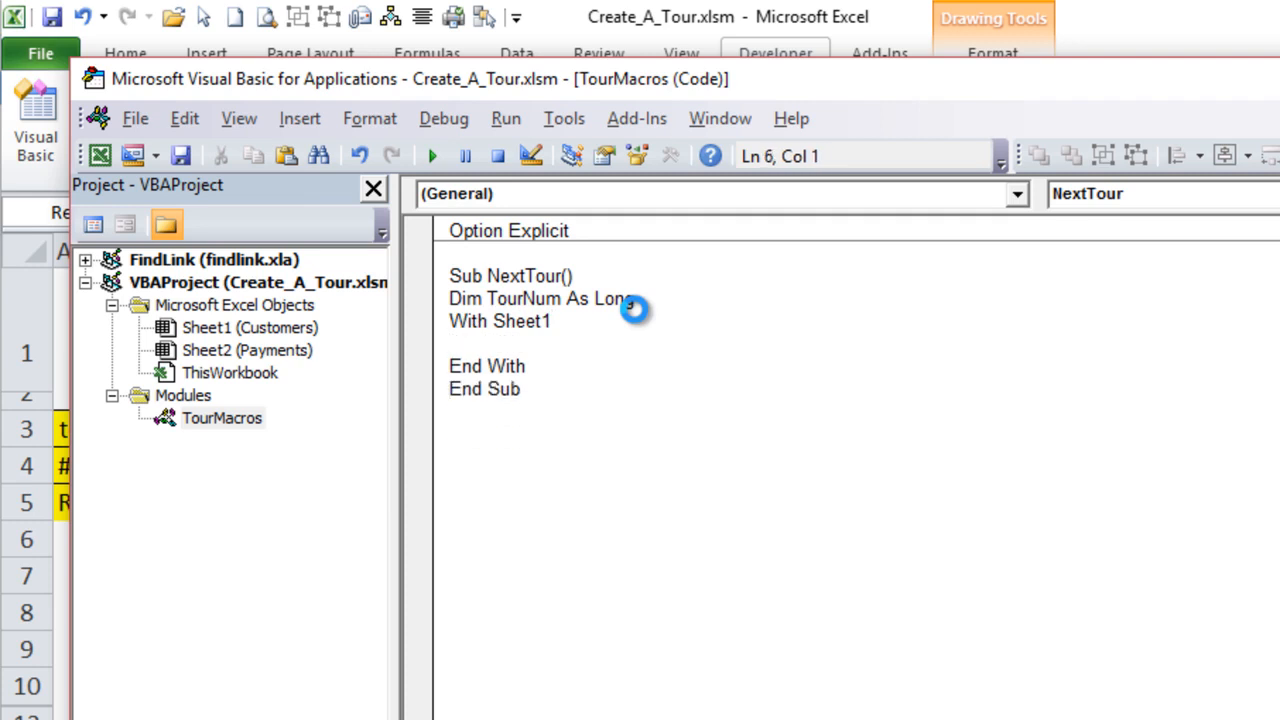
pyautogui.press('Return')
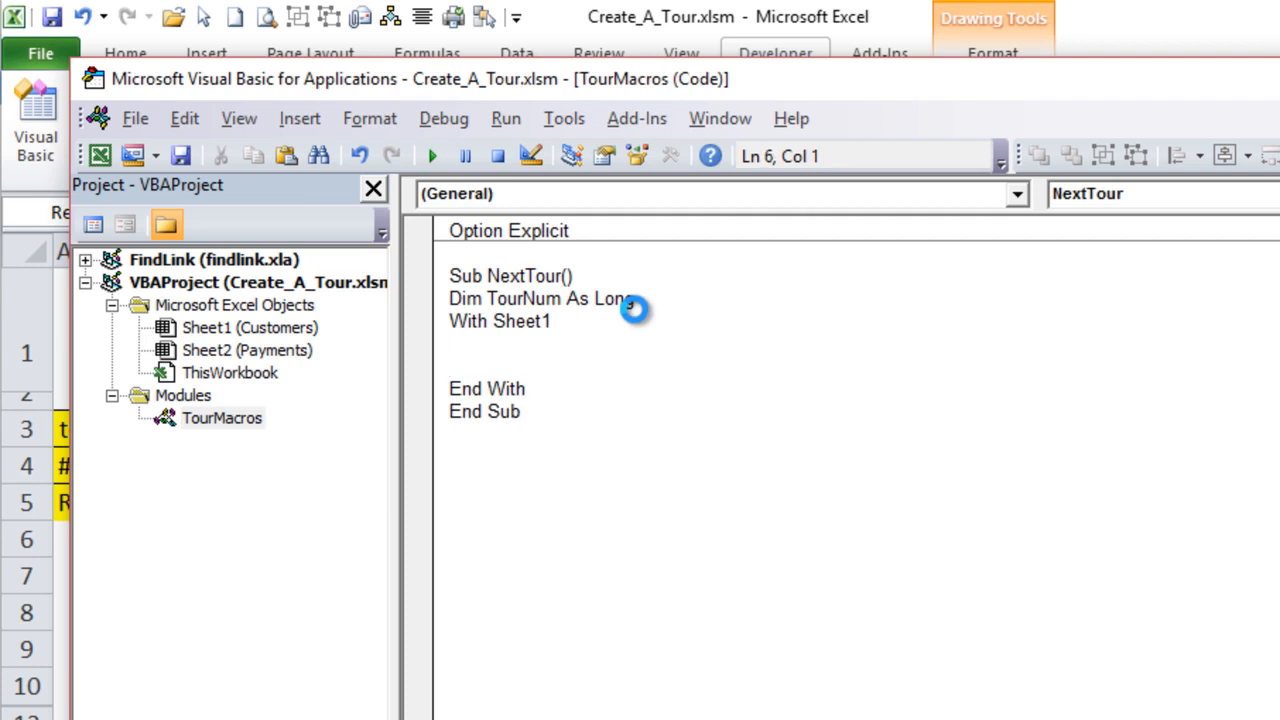
# - Inside the With block, assign the worksheet's next tour number to the variable with TourNum = .Range("A4").Value
pyautogui.moveTo(343, 83); pyautogui.dragTo(586, 89)
pyautogui.moveTo(78, 263); pyautogui.dragTo(112, 258)
pyautogui.click(86, 462)
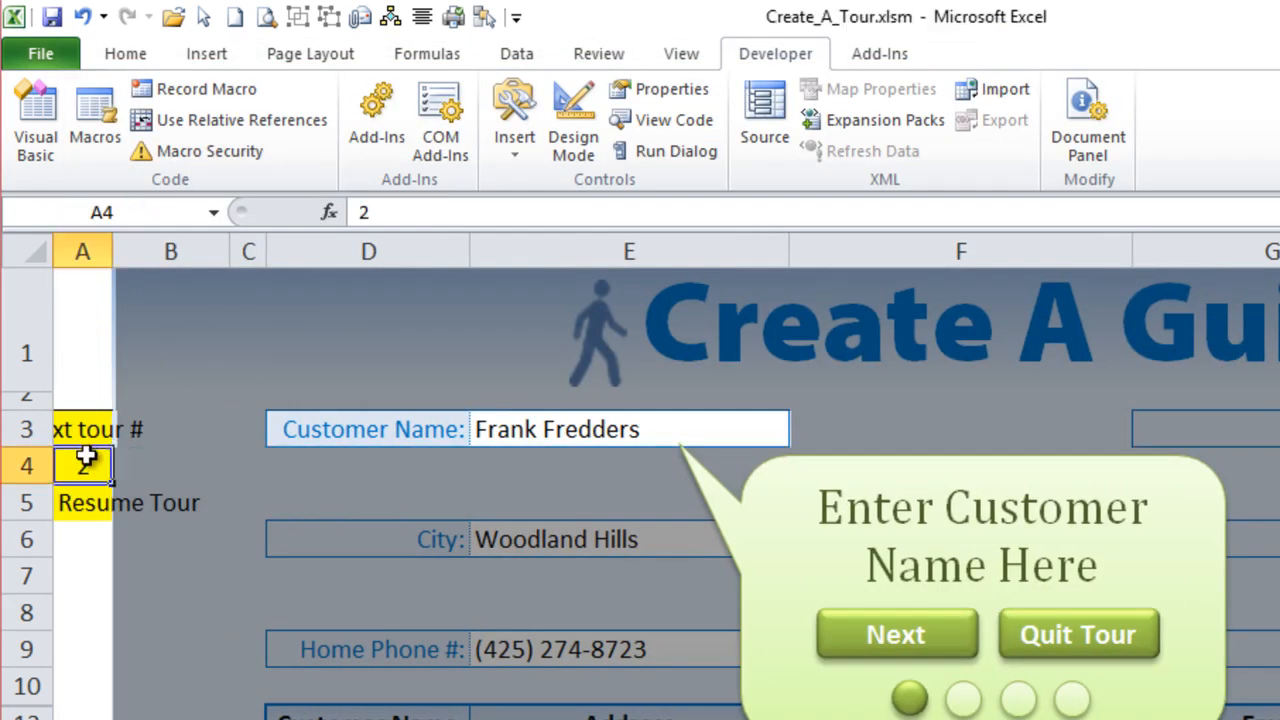
pyautogui.moveTo(114, 249); pyautogui.dragTo(86, 248)
pyautogui.hotkey('alt', 'F11')
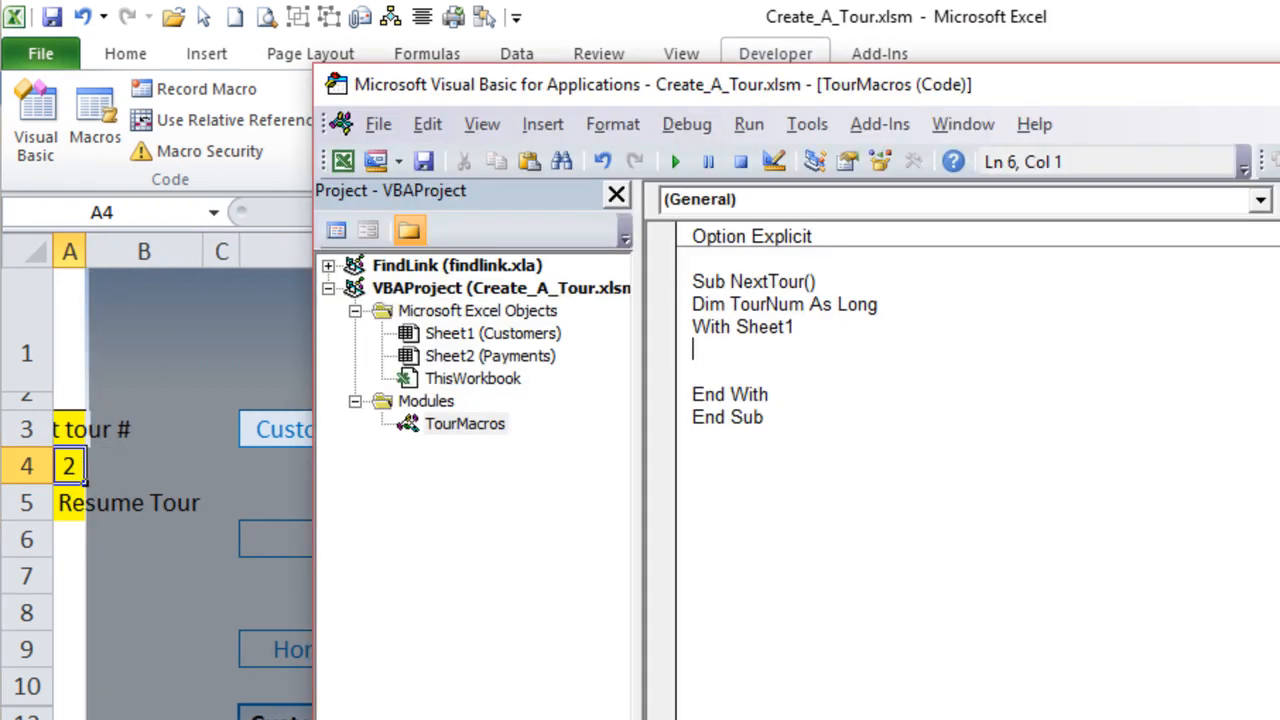
pyautogui.write('TourNum = .')
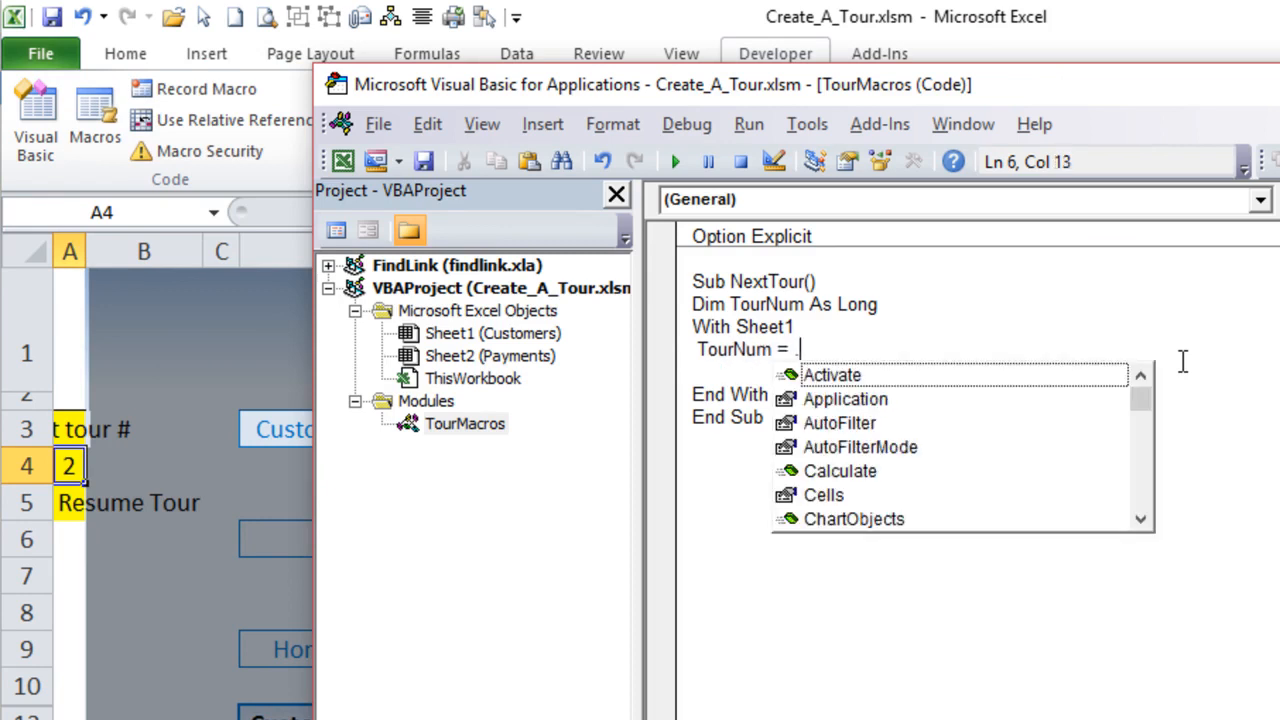
pyautogui.press('BackSpace')
pyautogui.write('Sheet1.')
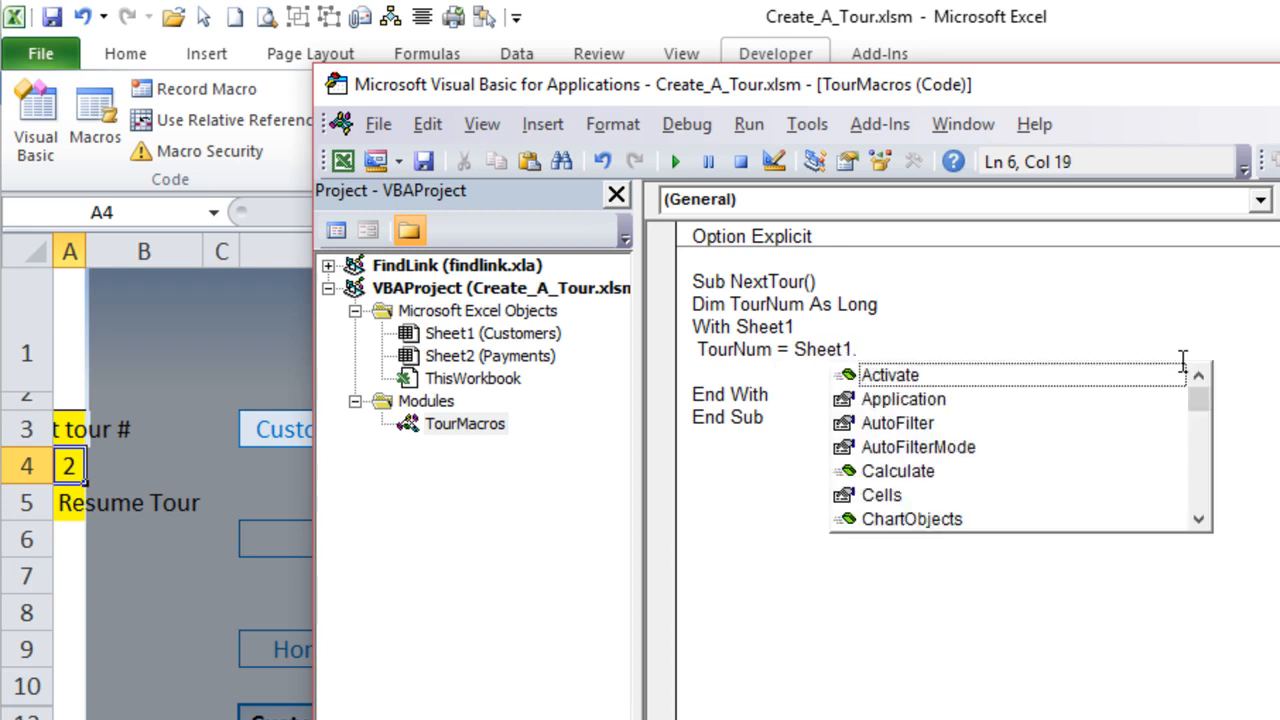
pyautogui.write('Ran')
pyautogui.press('BackSpace')
pyautogui.press('BackSpace')
pyautogui.press('BackSpace')
pyautogui.press('BackSpace')
pyautogui.press('BackSpace')
pyautogui.press('BackSpace')
pyautogui.press('BackSpace')
pyautogui.press('BackSpace')
pyautogui.press('BackSpace')
pyautogui.press('BackSpace')
pyautogui.write('.Ran')
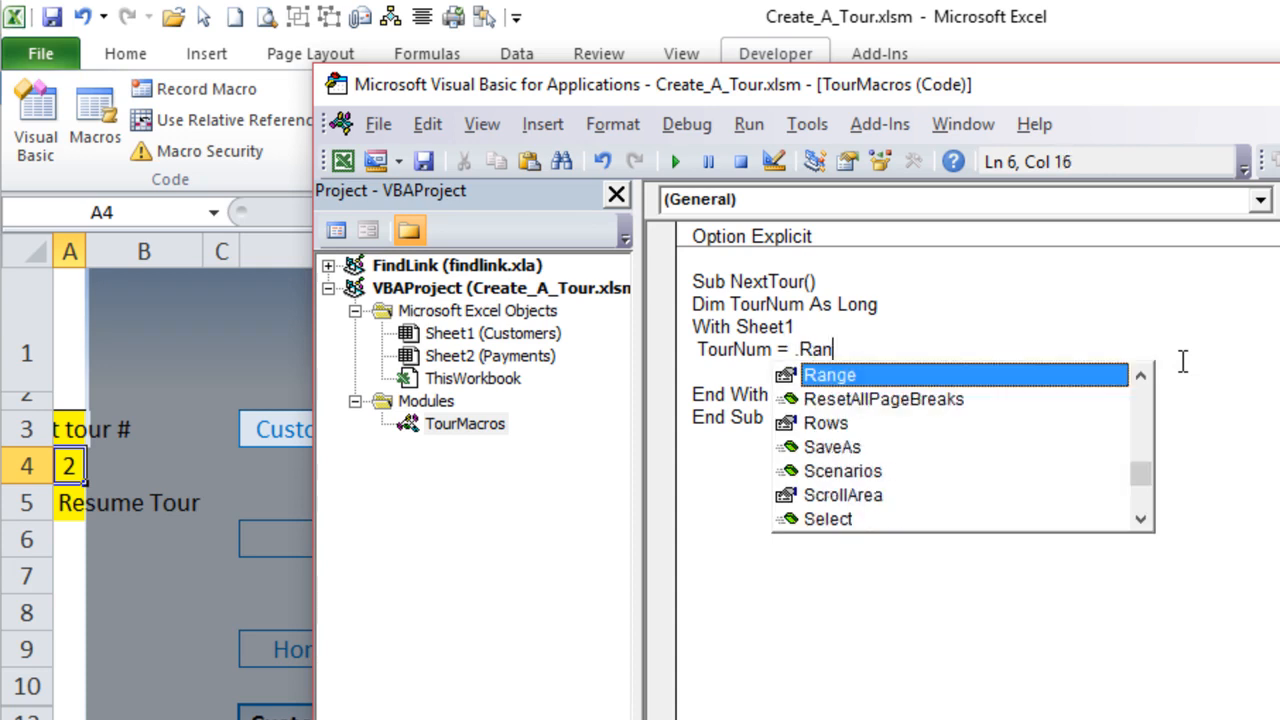
pyautogui.write('ge("A')
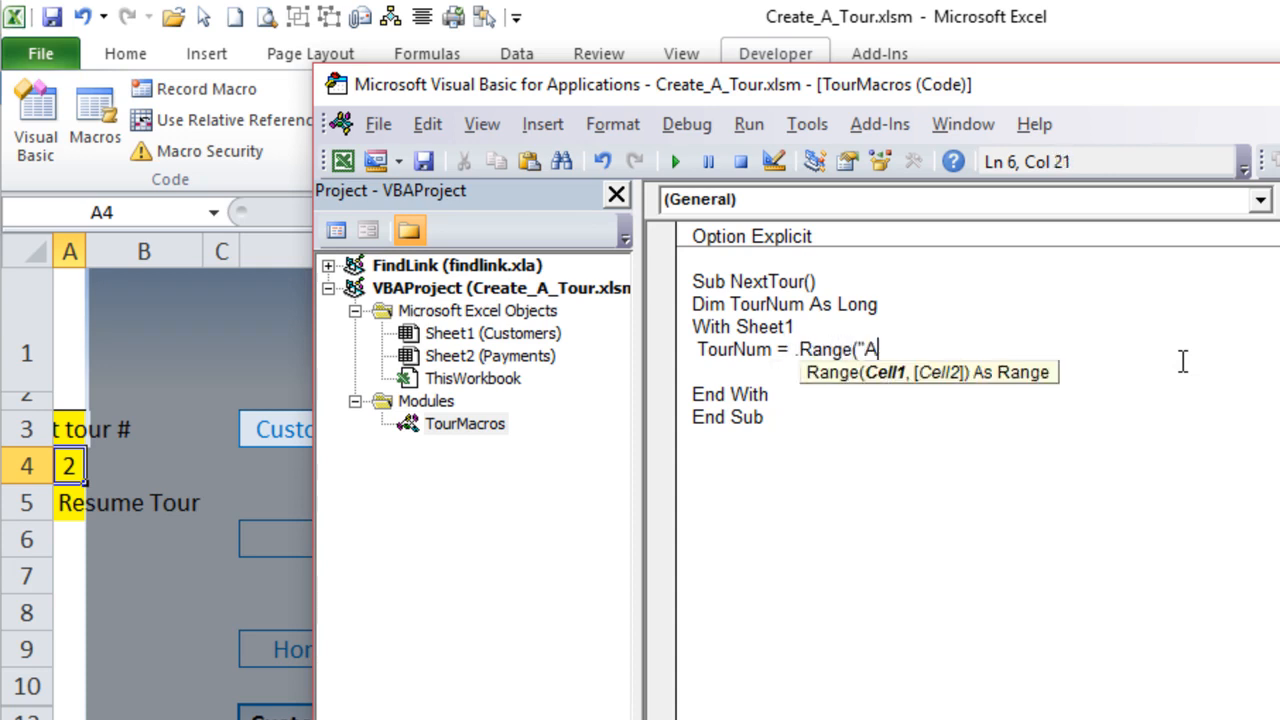
pyautogui.write('4").')
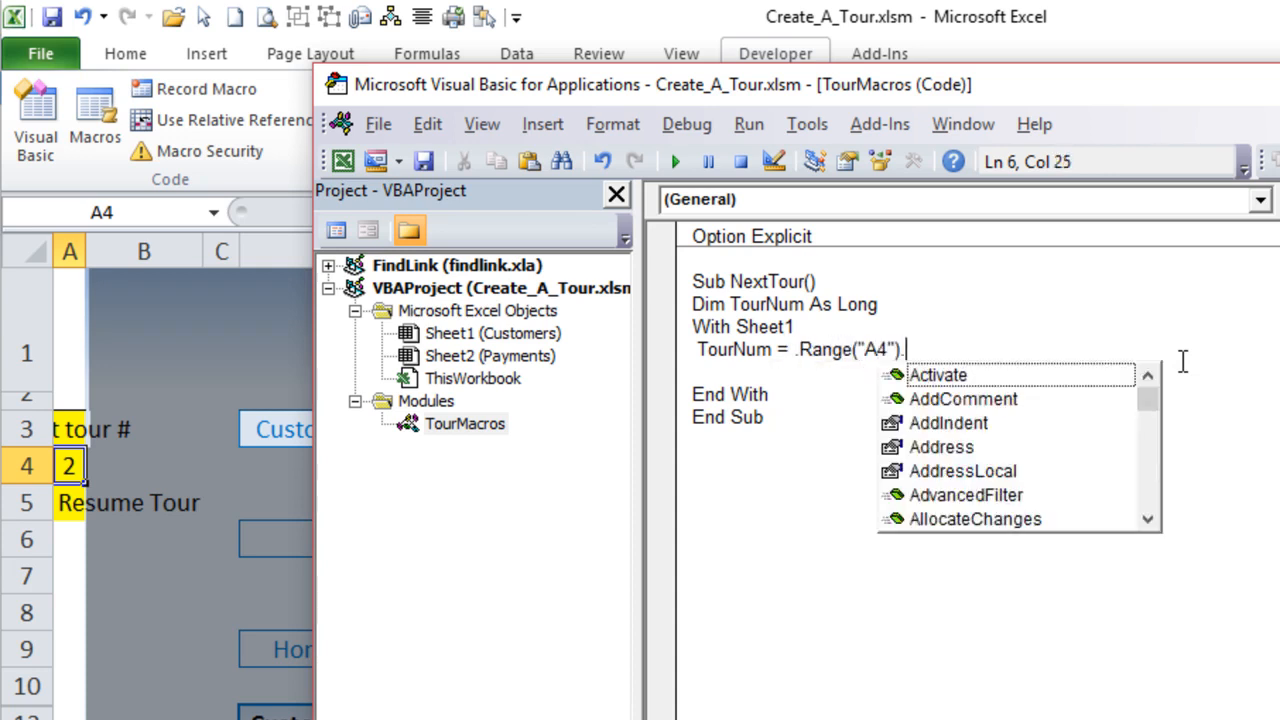
pyautogui.write("value '")
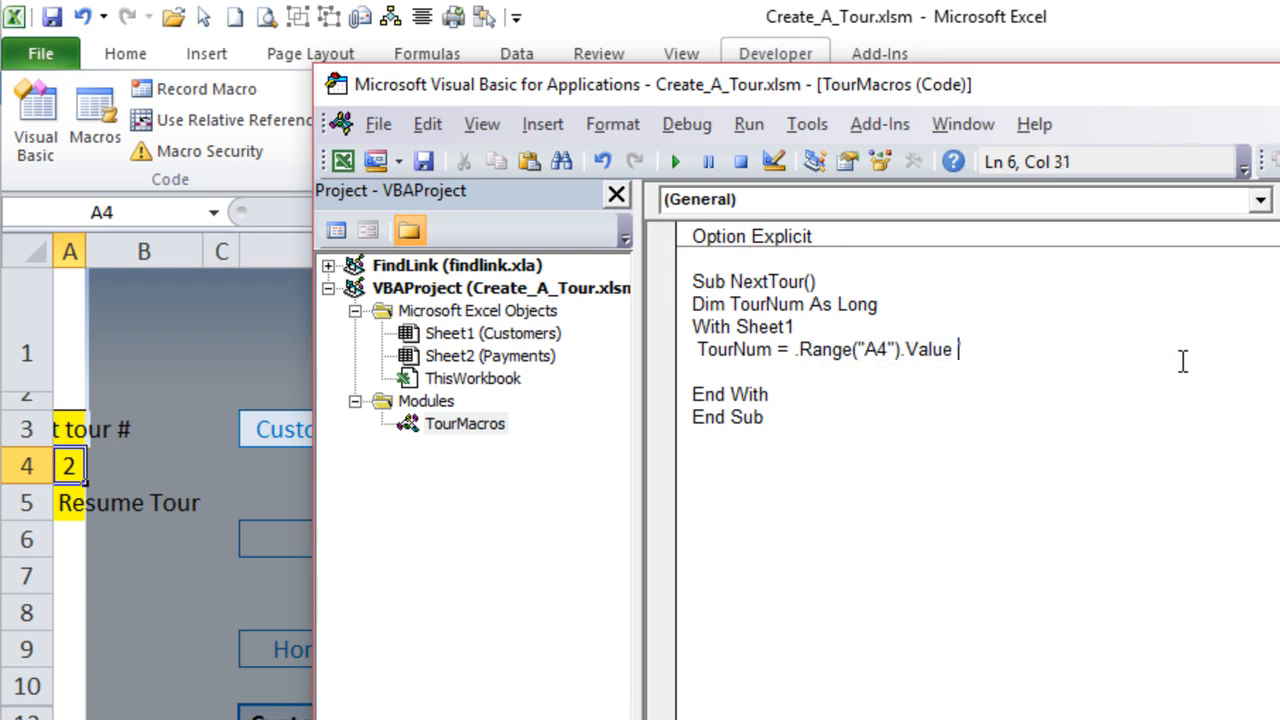
pyautogui.write('Set tour')
# - Append the comment 'Set Tour # to the TourNum assignment line and start a new line below it
pyautogui.press('BackSpace')
pyautogui.press('BackSpace')
pyautogui.press('BackSpace')
pyautogui.press('BackSpace')
pyautogui.write('Tour #')
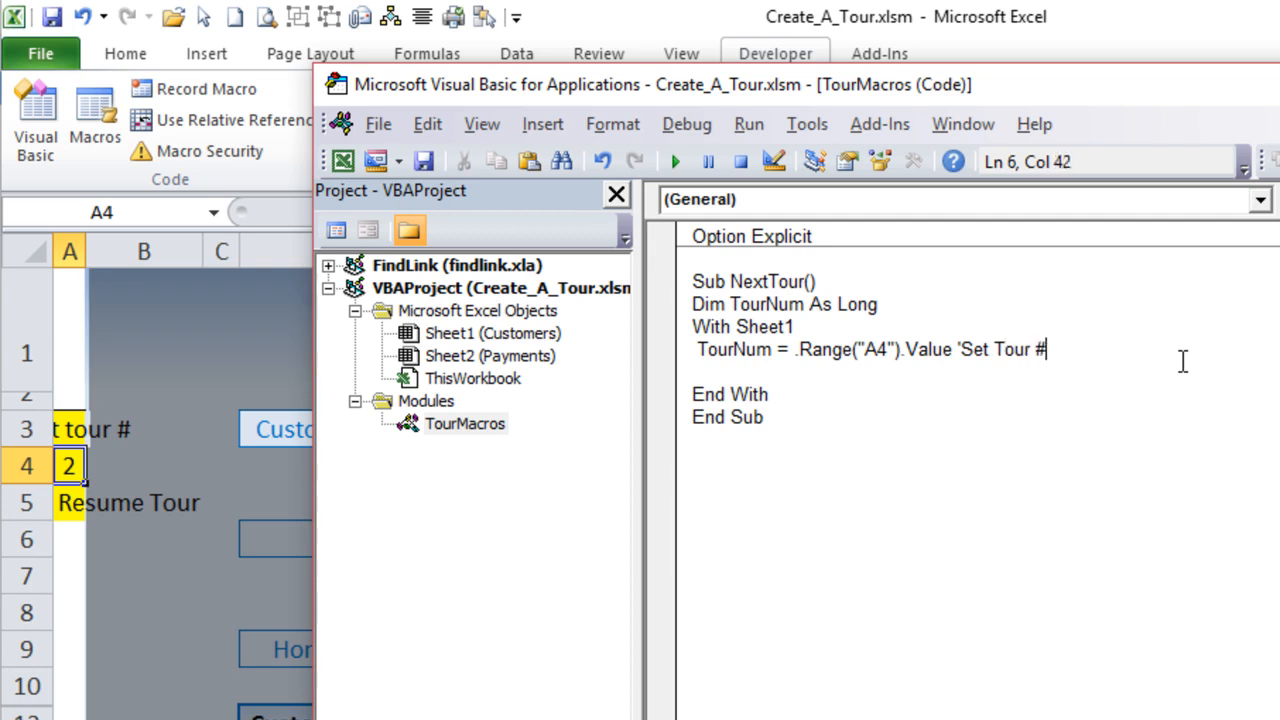
pyautogui.press('Return')
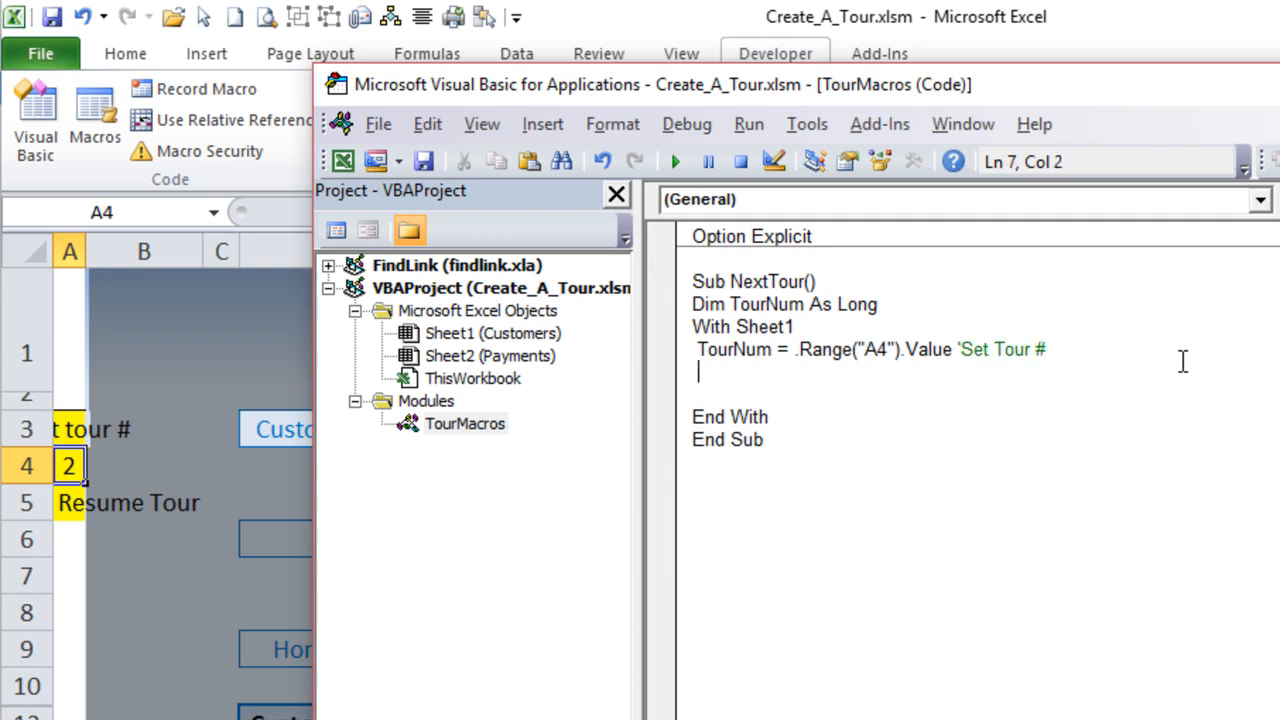
# - Widen worksheet column A so the tour number labels fit fully, and return to the macro code
pyautogui.moveTo(1062, 89); pyautogui.dragTo(911, 69)
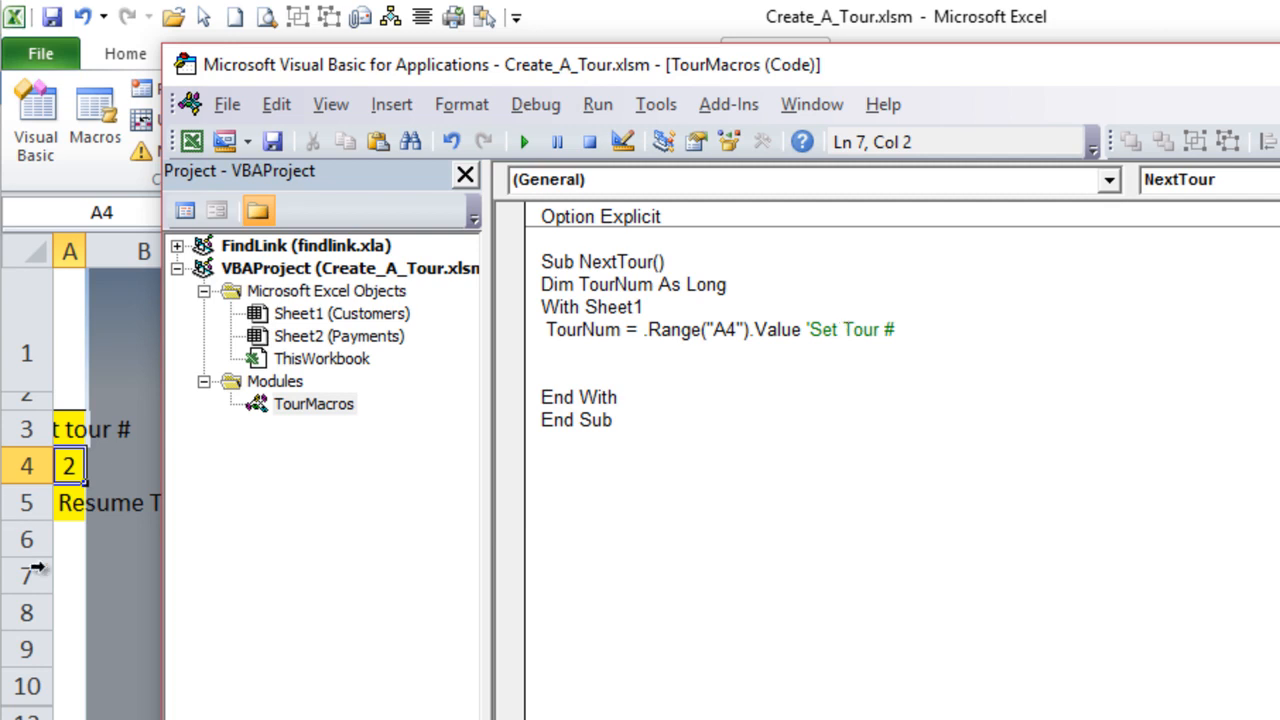
pyautogui.hotkey('alt', 'F11')
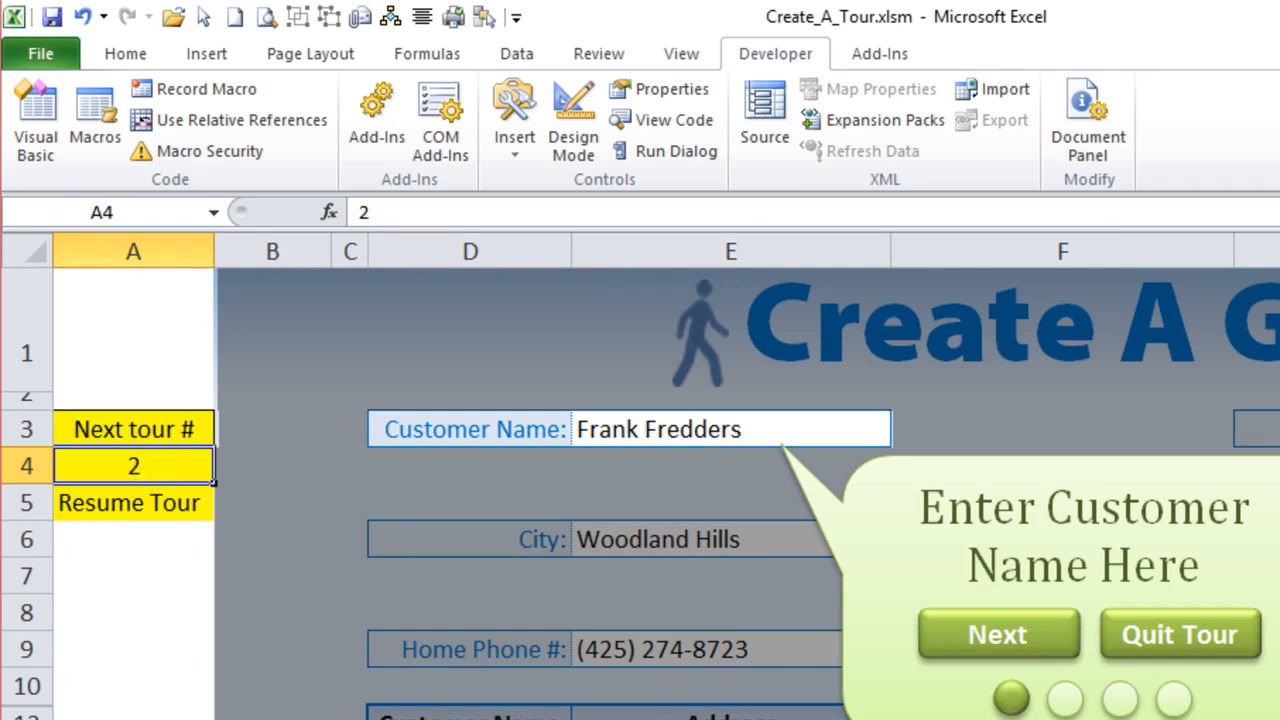
pyautogui.hotkey('alt', 'F11')
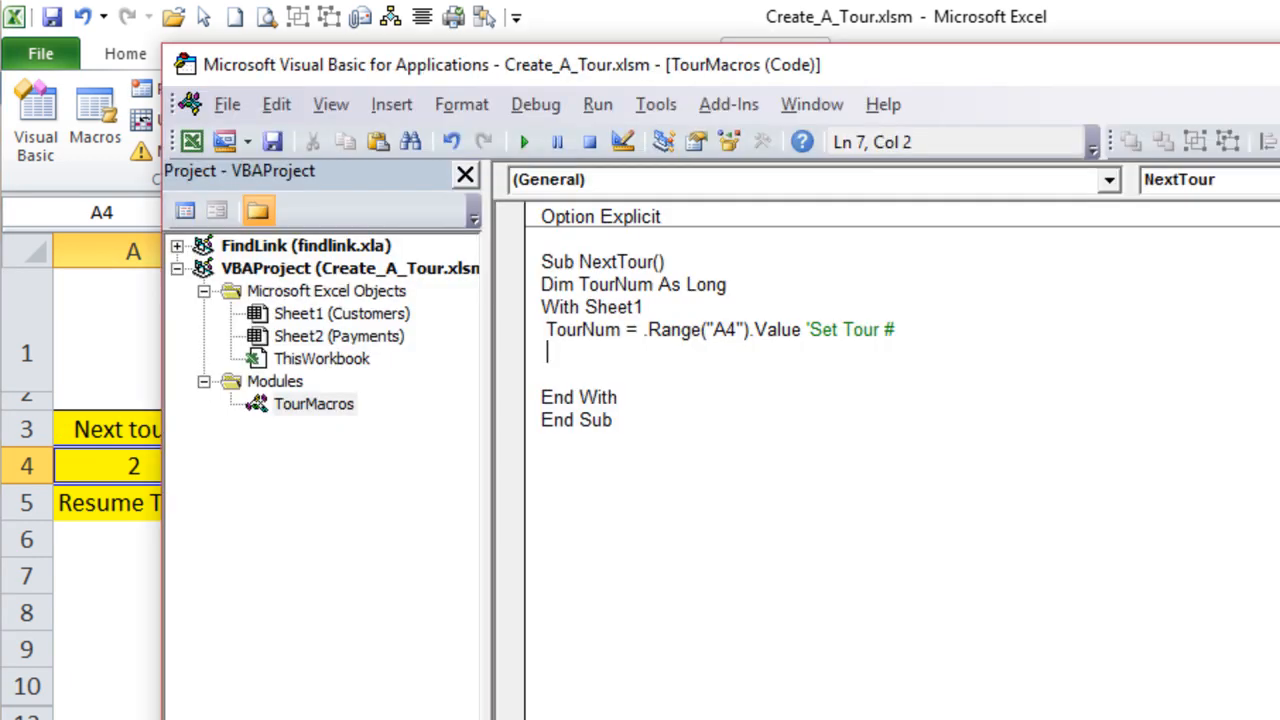
# - Start an If block below the assignment with the condition If TourNum < 5 Then
pyautogui.write('If >range')
pyautogui.press('BackSpace')
pyautogui.press('BackSpace')
pyautogui.press('BackSpace')
pyautogui.press('BackSpace')
pyautogui.press('BackSpace')
pyautogui.press('BackSpace')
pyautogui.write('.R')
pyautogui.press('Tab')
pyautogui.write('("')
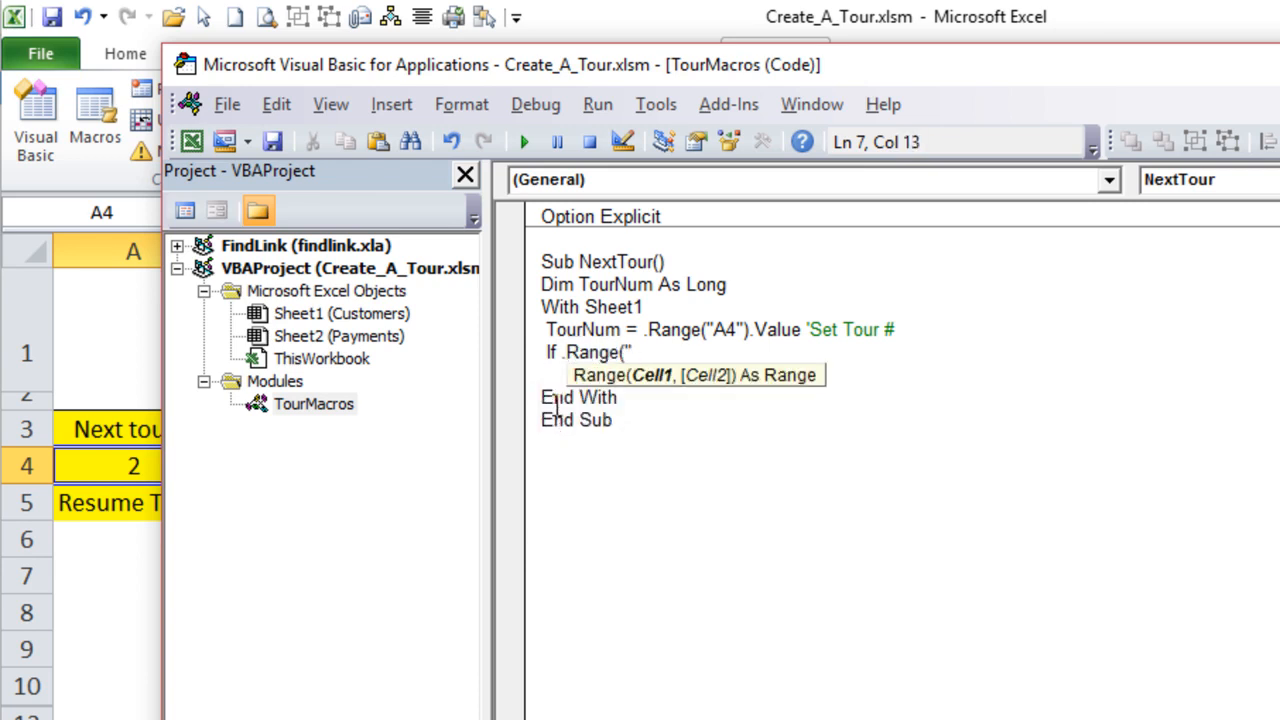
pyautogui.press('BackSpace')
pyautogui.press('BackSpace')
pyautogui.press('BackSpace')
pyautogui.press('BackSpace')
pyautogui.press('BackSpace')
pyautogui.press('BackSpace')
pyautogui.press('BackSpace')
pyautogui.press('BackSpace')
pyautogui.write('TourNum ')
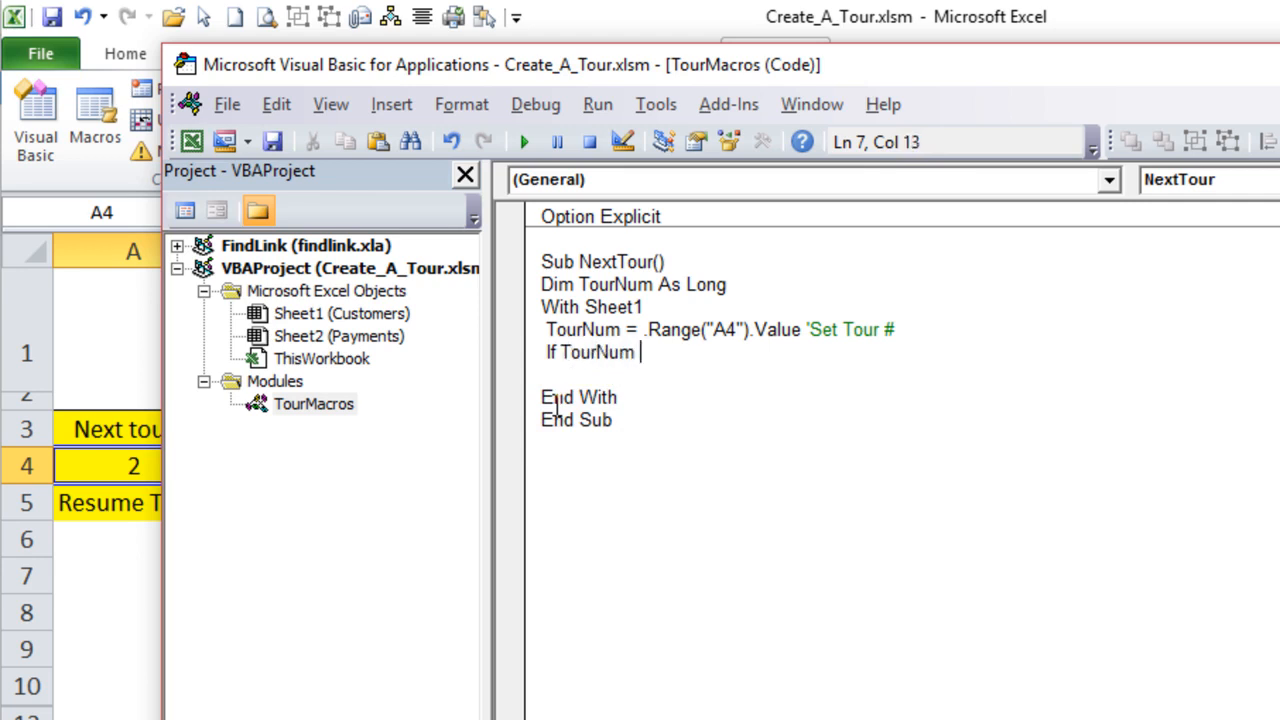
pyautogui.write('< 5 then')
pyautogui.press('Return')
# - Add an Else: branch to the If block, leaving an empty indented line in both branches for code
pyautogui.write('Else:')
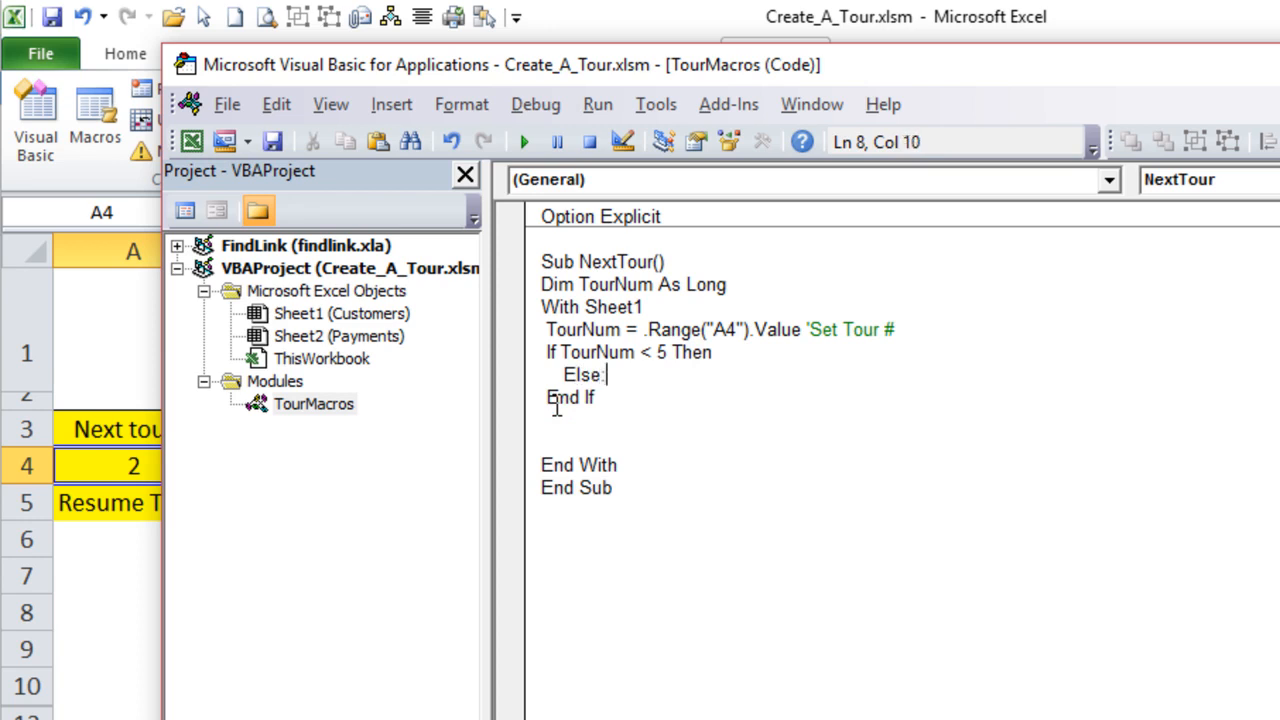
pyautogui.press('Return')
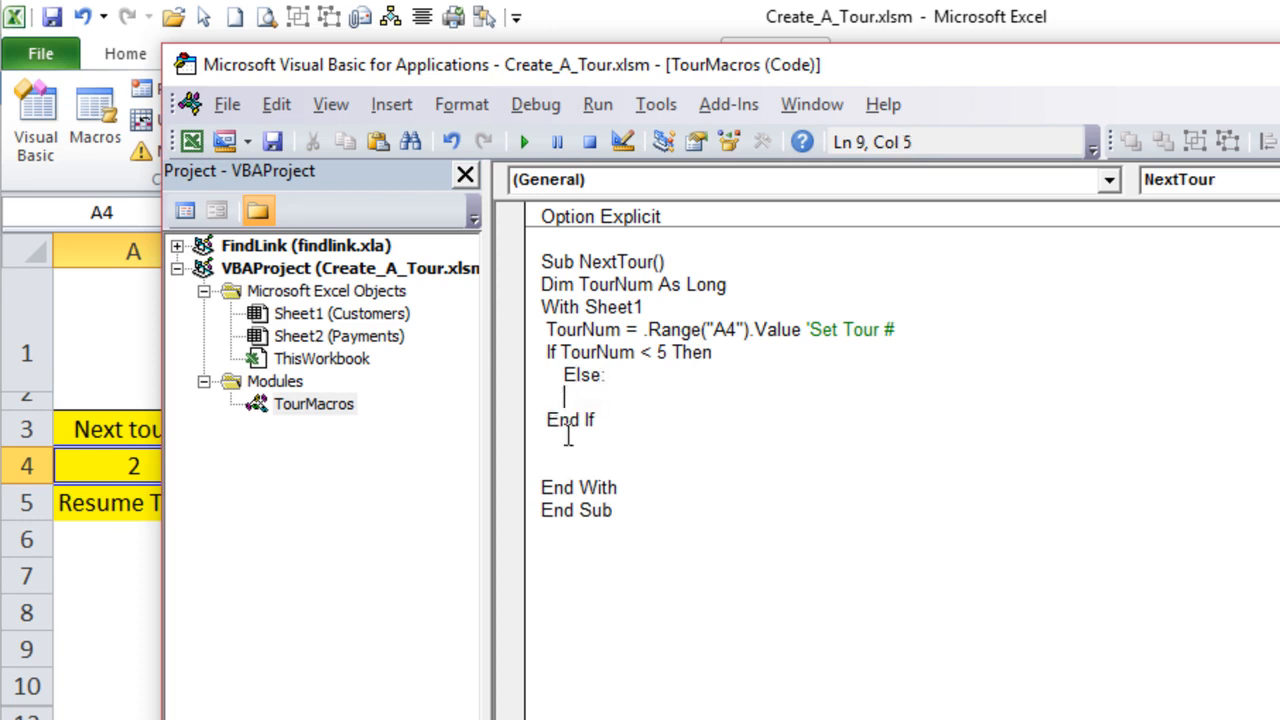
pyautogui.click(751, 357)
pyautogui.press('Return')
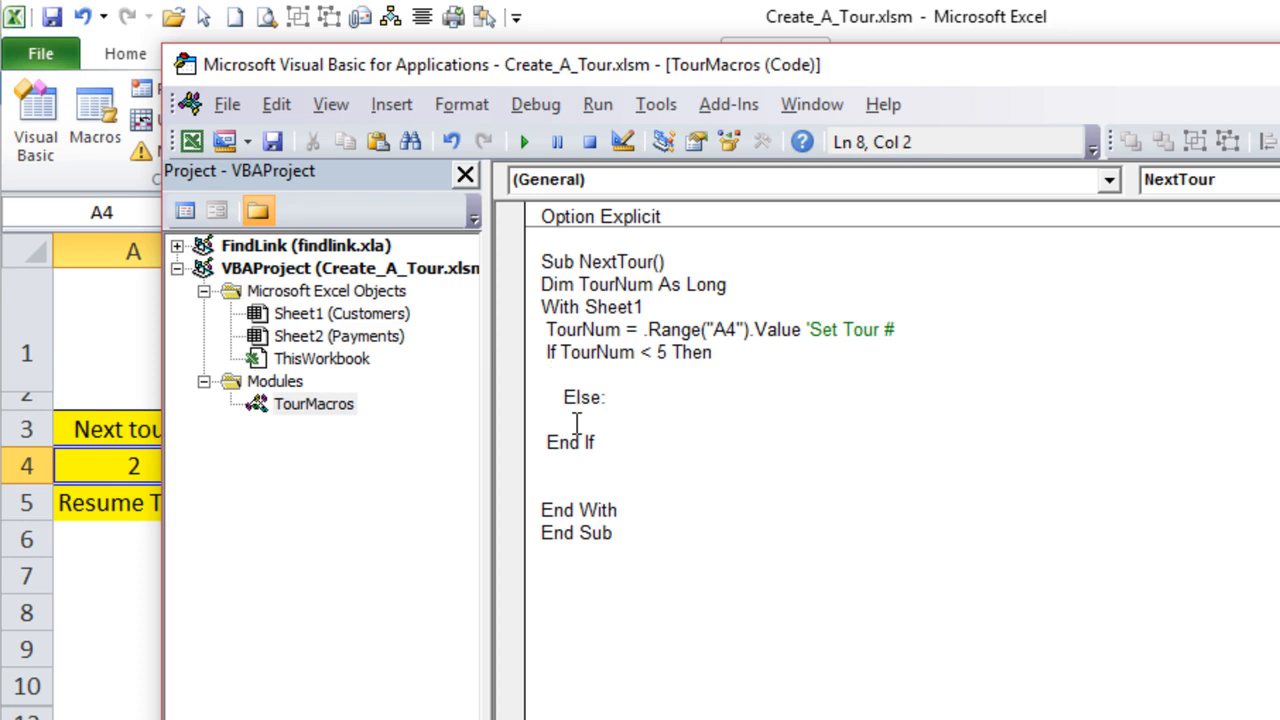
pyautogui.click(664, 421)
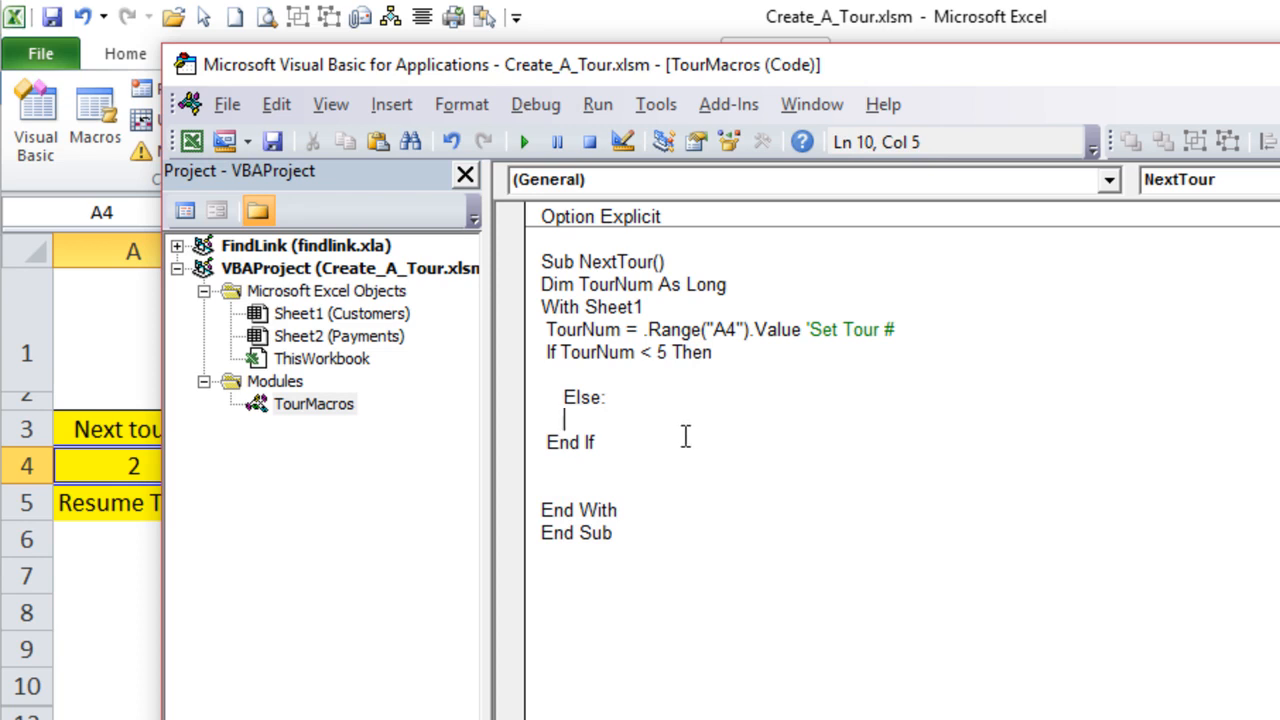
pyautogui.click(674, 376)
pyautogui.press('Tab')
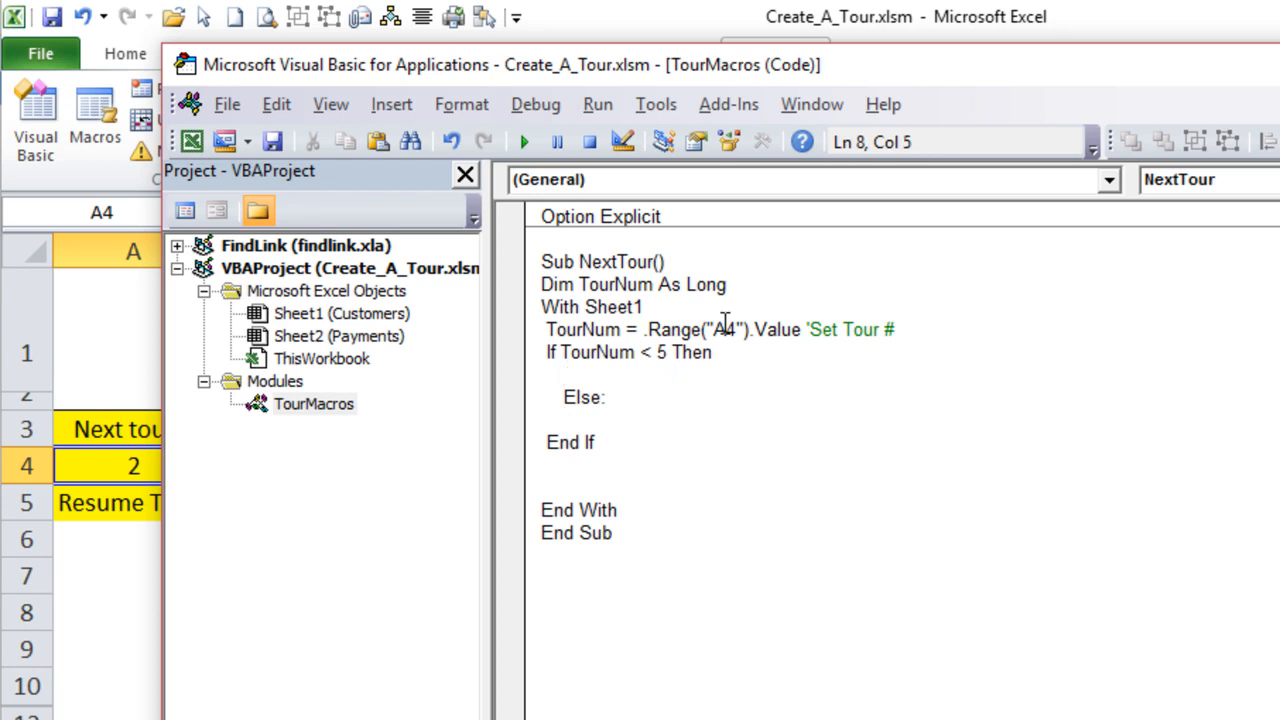
# - Switch back and forth between the Customers and Payments worksheets to compare the two sheets the tour has to cover
pyautogui.click(105, 495)
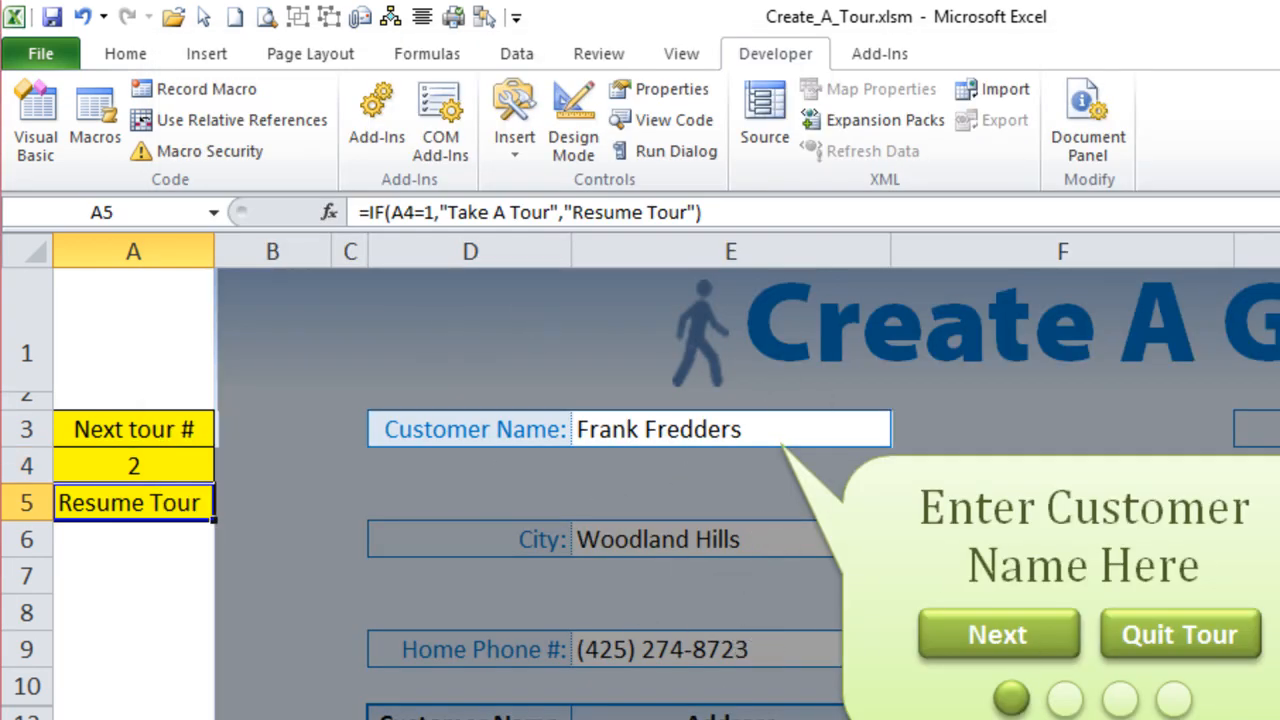
pyautogui.click(400, 718)
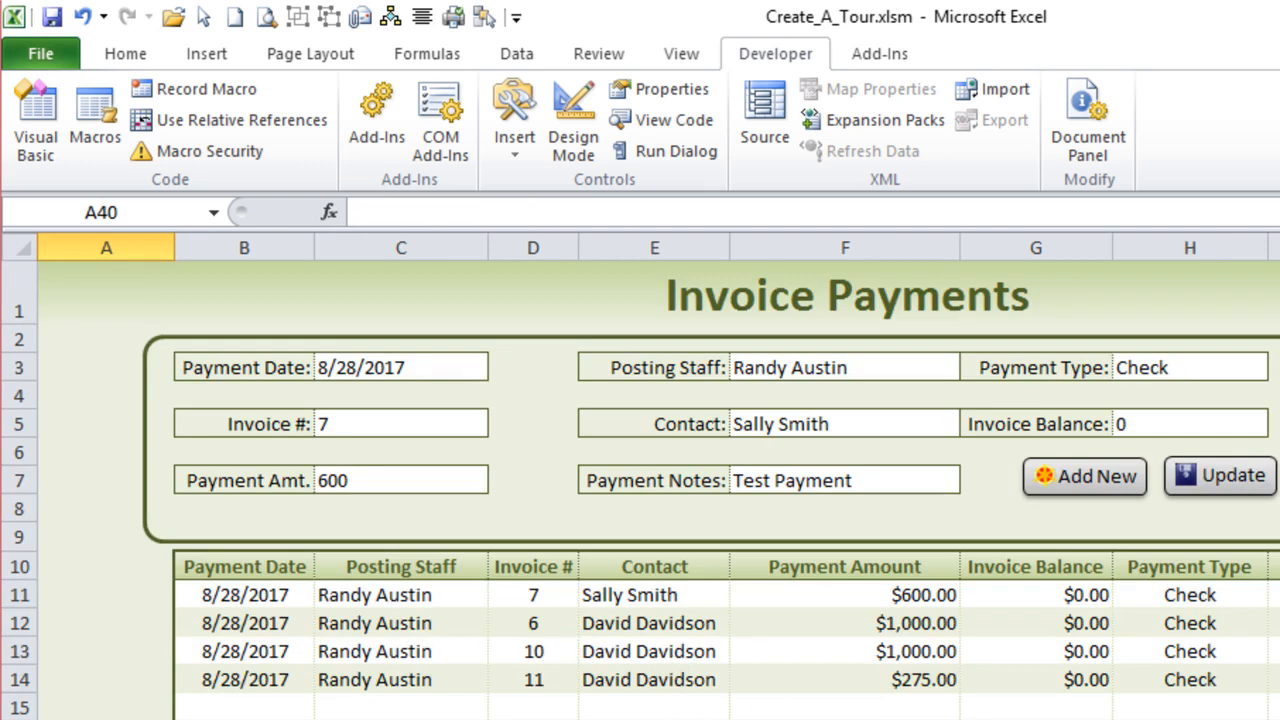
pyautogui.click(250, 718)
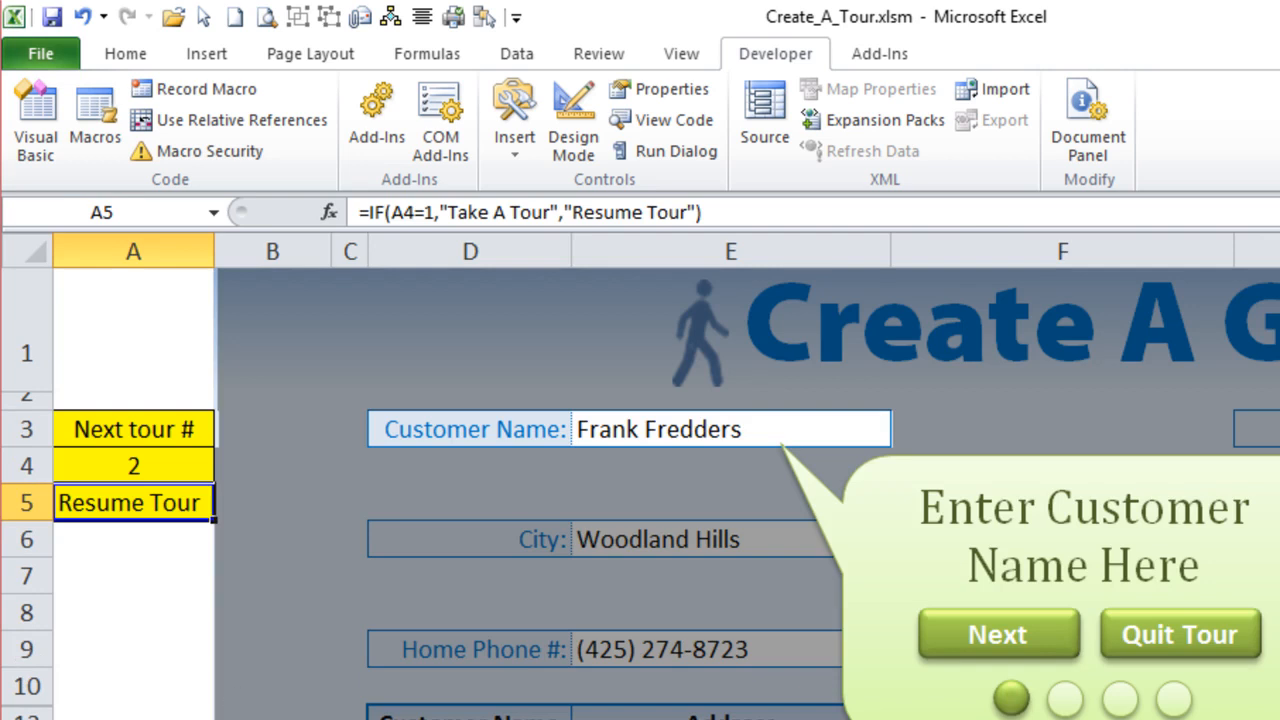
pyautogui.click(350, 718)
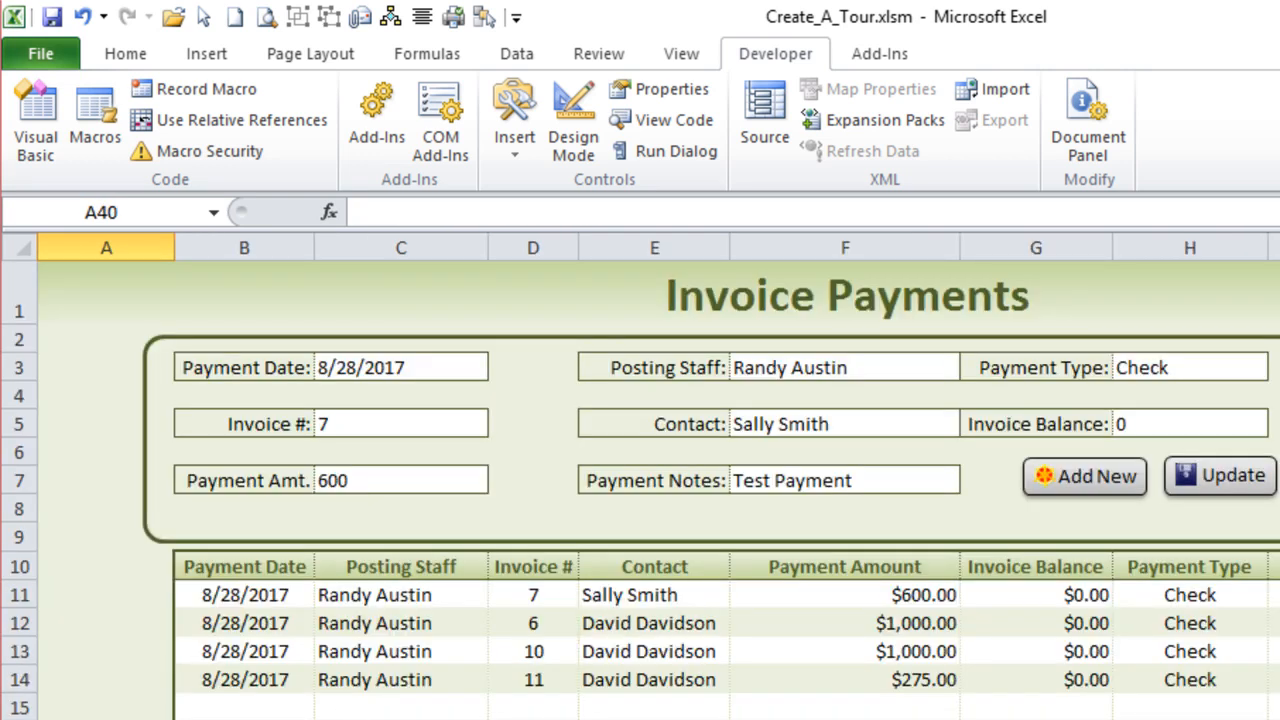
pyautogui.click(250, 718)
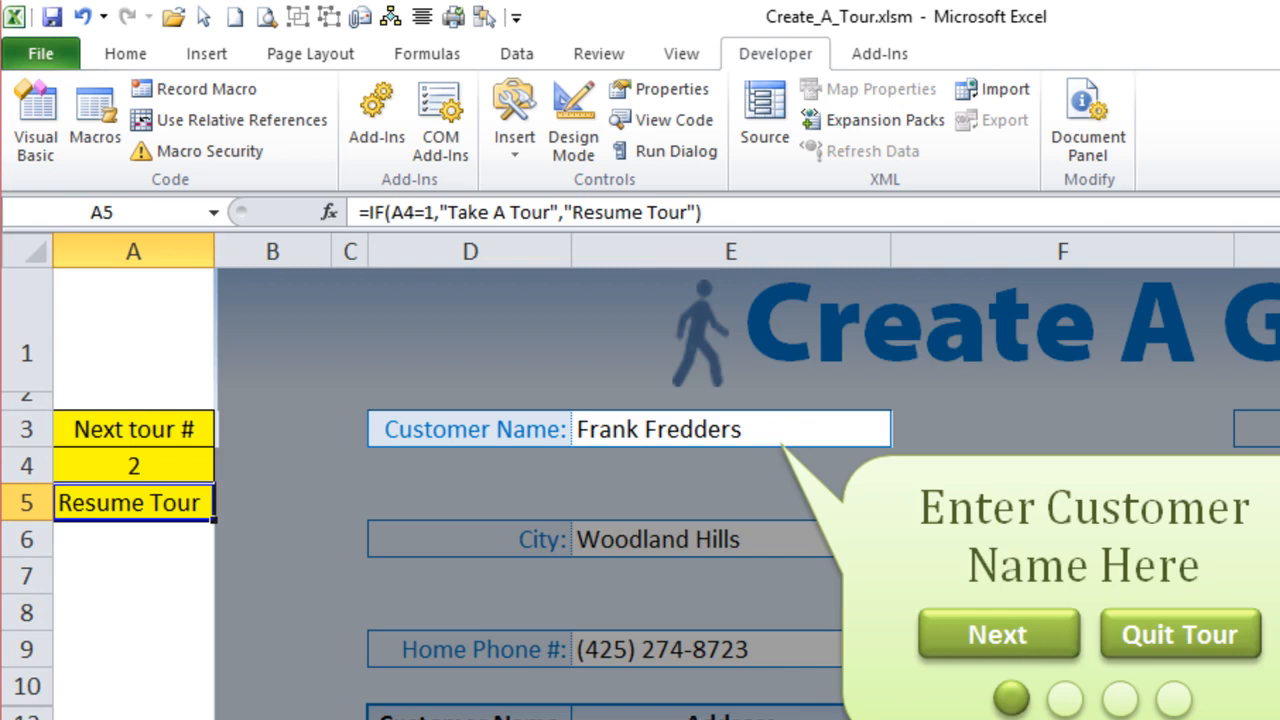
pyautogui.click(350, 718)
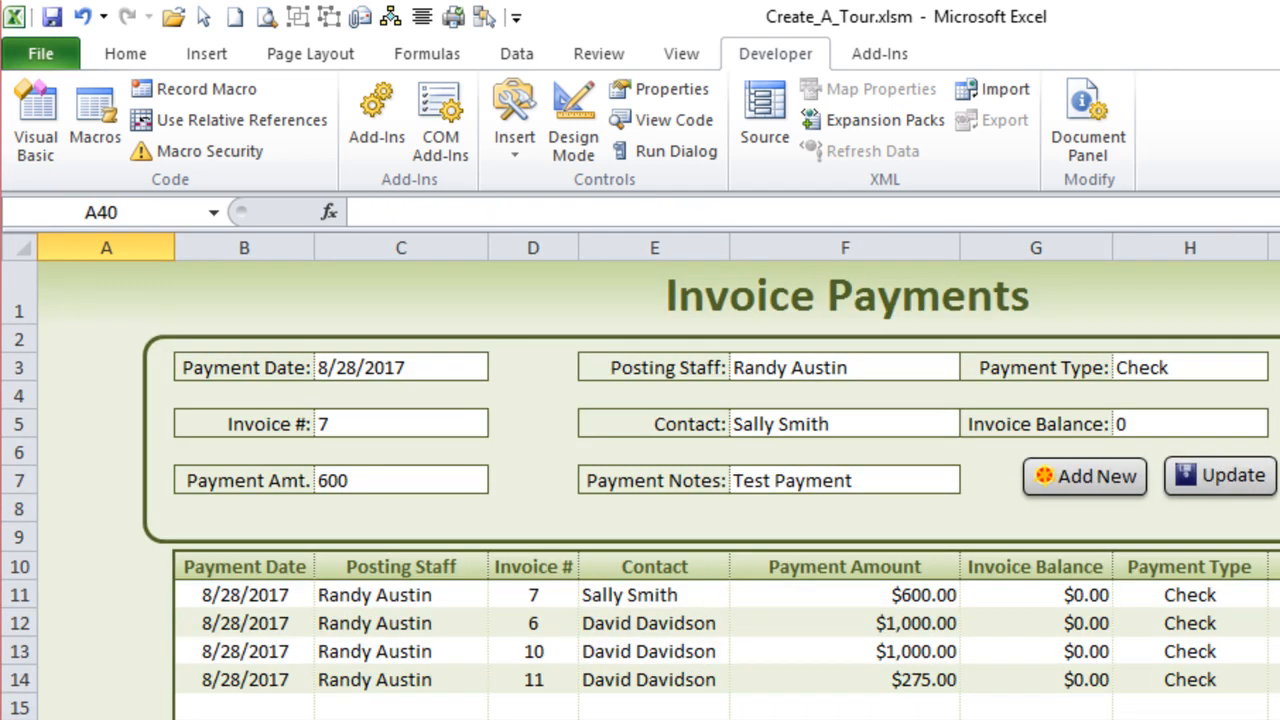
# - Return to the NextTour macro code and add the statement If TourNum > 2 Then Sheet2.Activate inside the If TourNum < 5 block
pyautogui.hotkey('alt', 'F11')
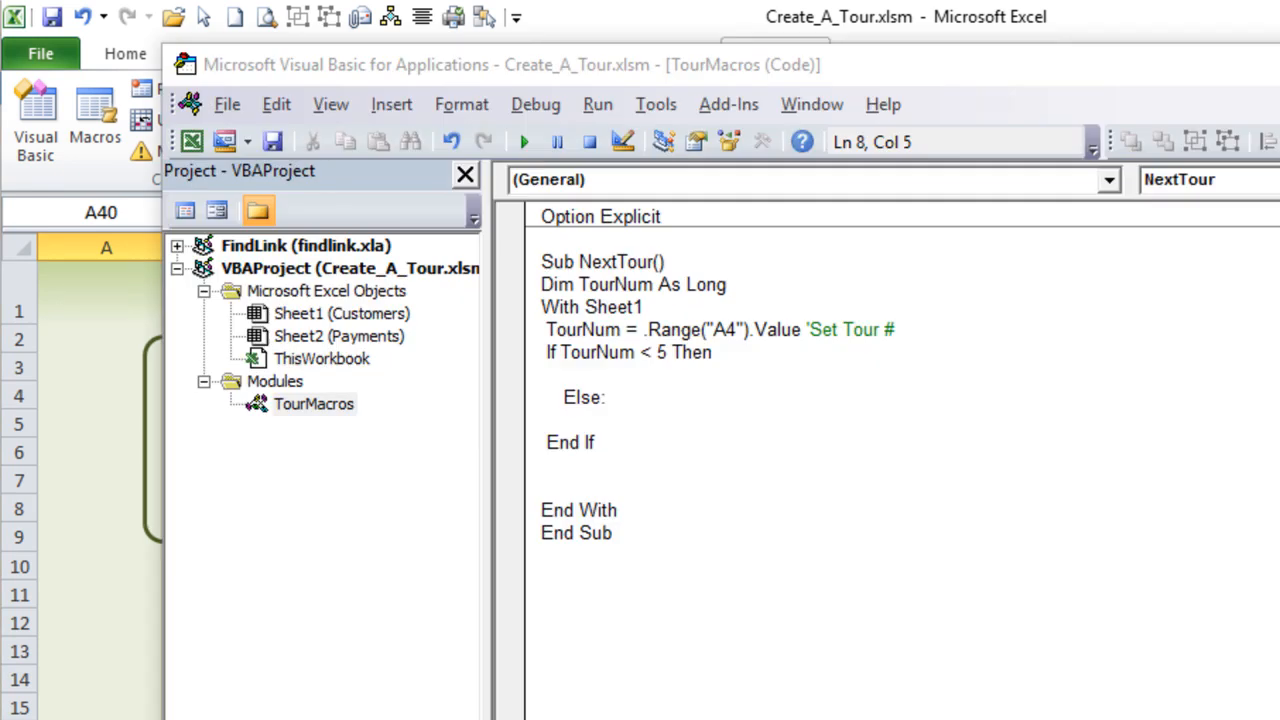
pyautogui.write('If TourNum > 2')
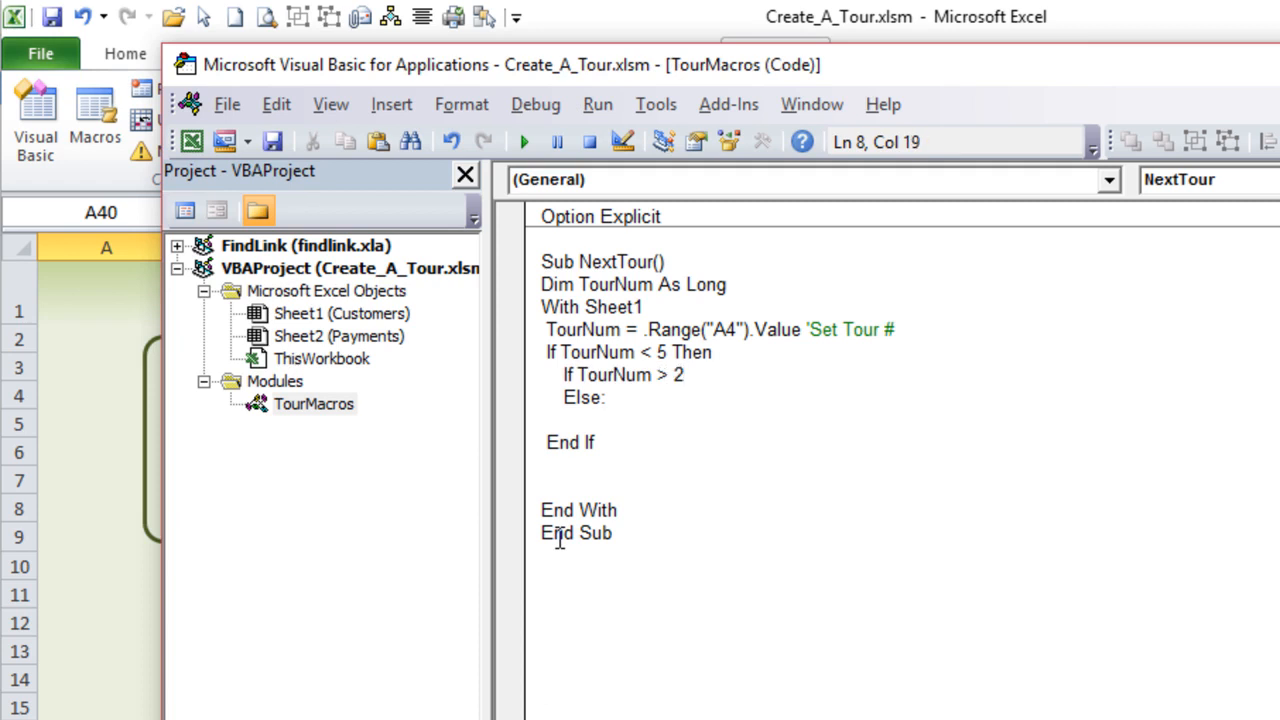
pyautogui.write('then Sheet3')
pyautogui.press('BackSpace')
pyautogui.write('2.ac')
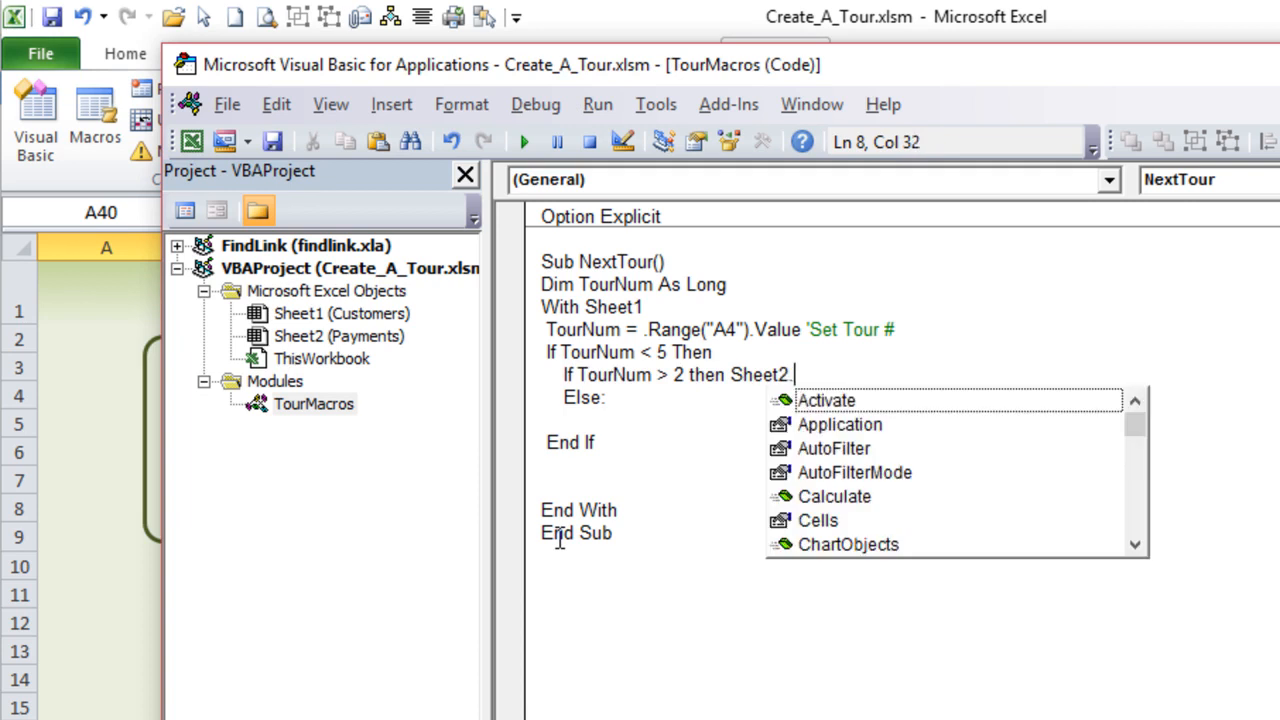
pyautogui.press('Tab')
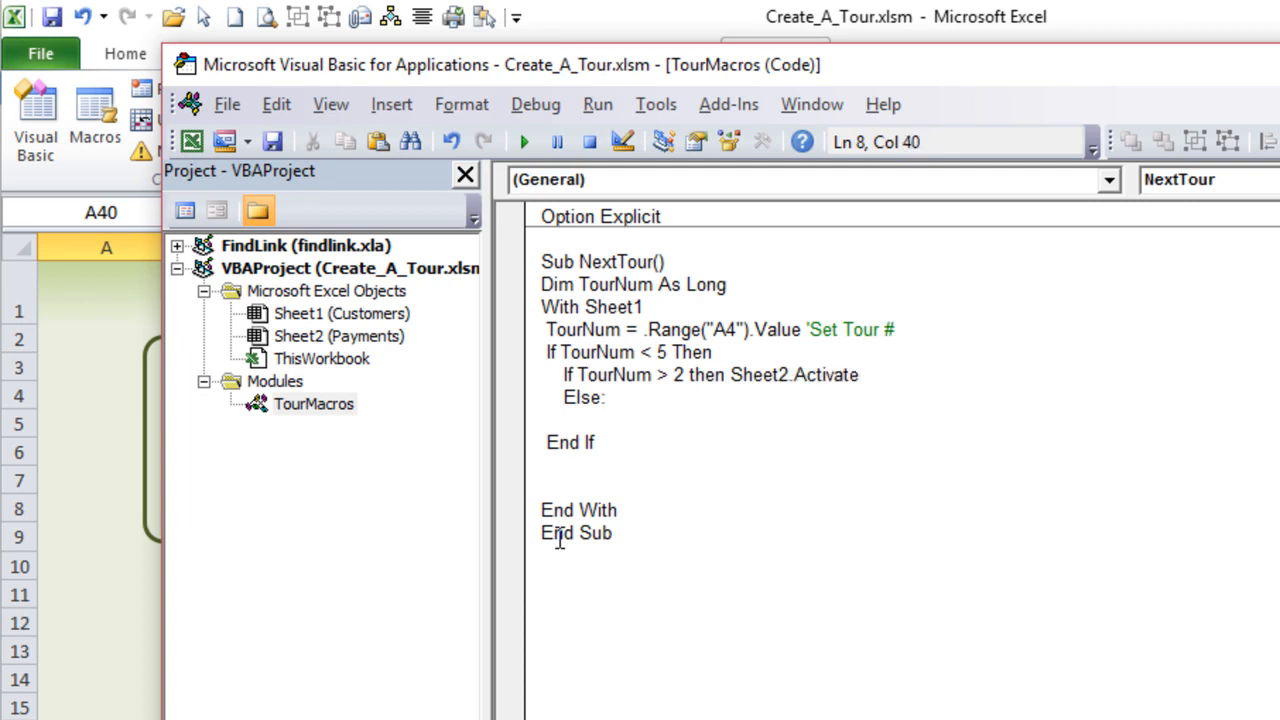
# - Compare the sheet reference in the With statement with the one in the Activate statement
pyautogui.moveTo(641, 307); pyautogui.dragTo(596, 311)
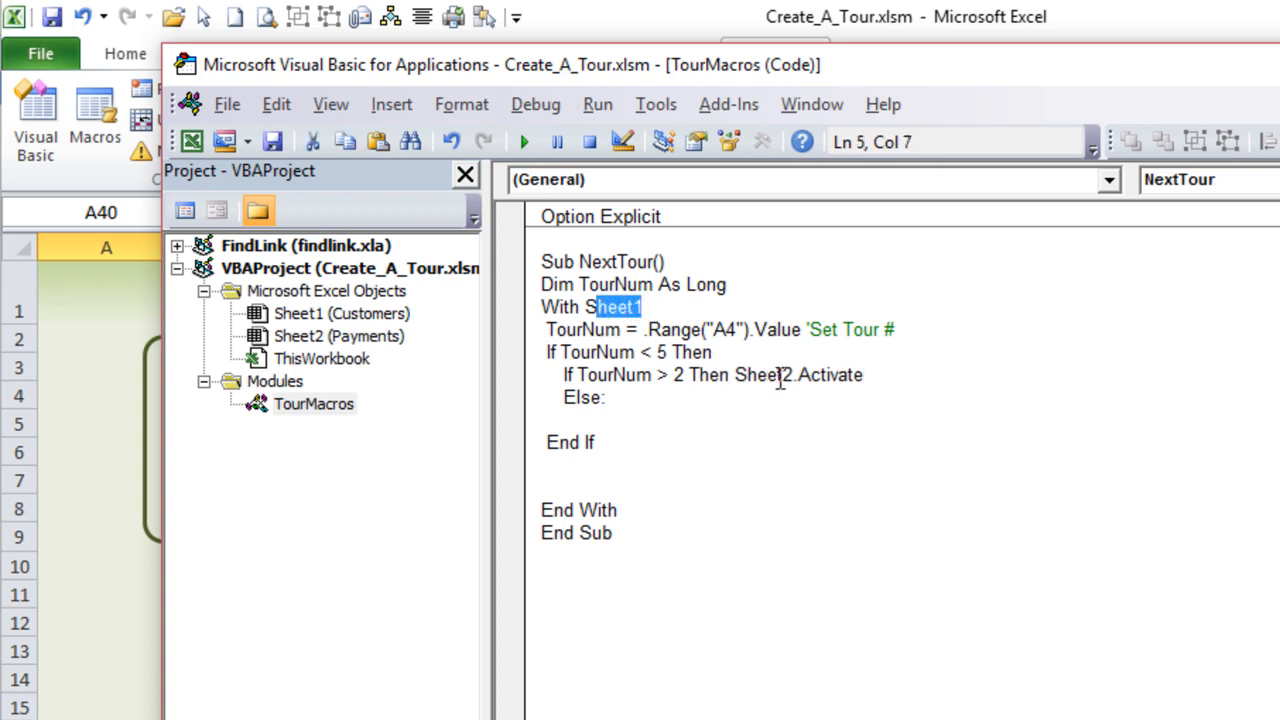
pyautogui.click(785, 375)
pyautogui.moveTo(792, 375); pyautogui.dragTo(746, 375)
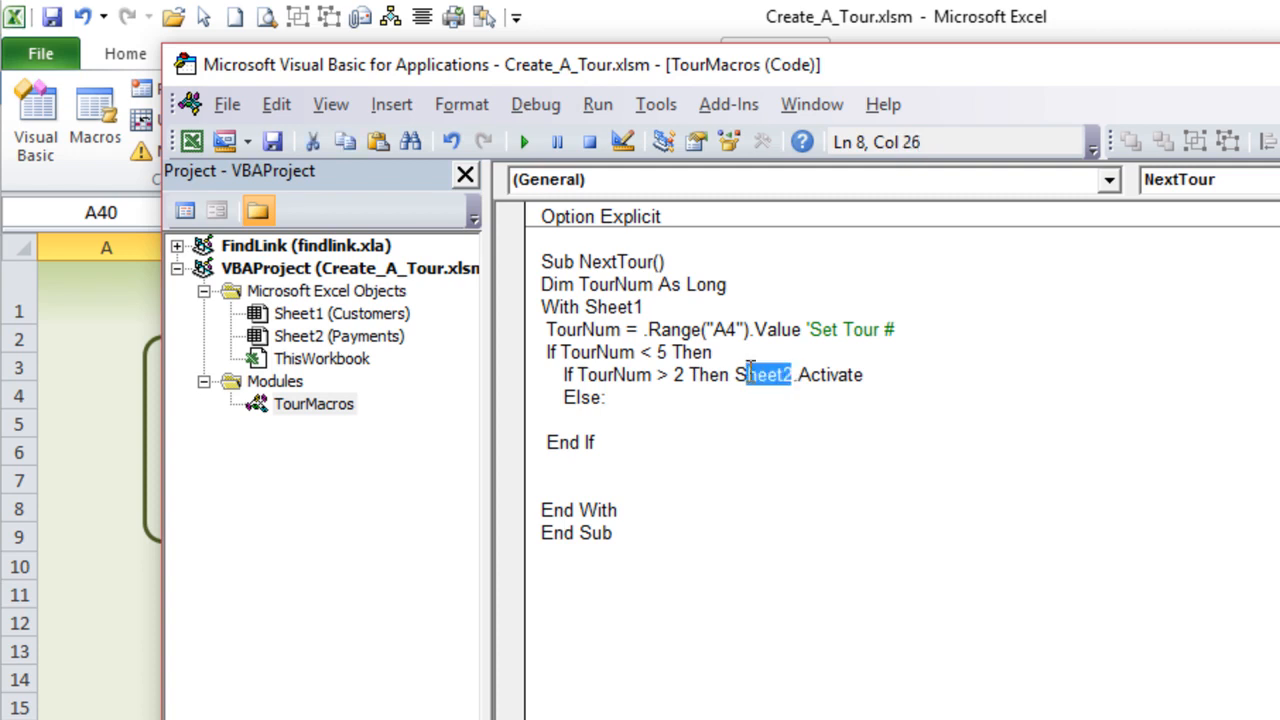
# - Add a line below the Sheet2.Activate statement and begin it with ActiveSheet.Shapes(
pyautogui.click(904, 362)
pyautogui.click(908, 383)
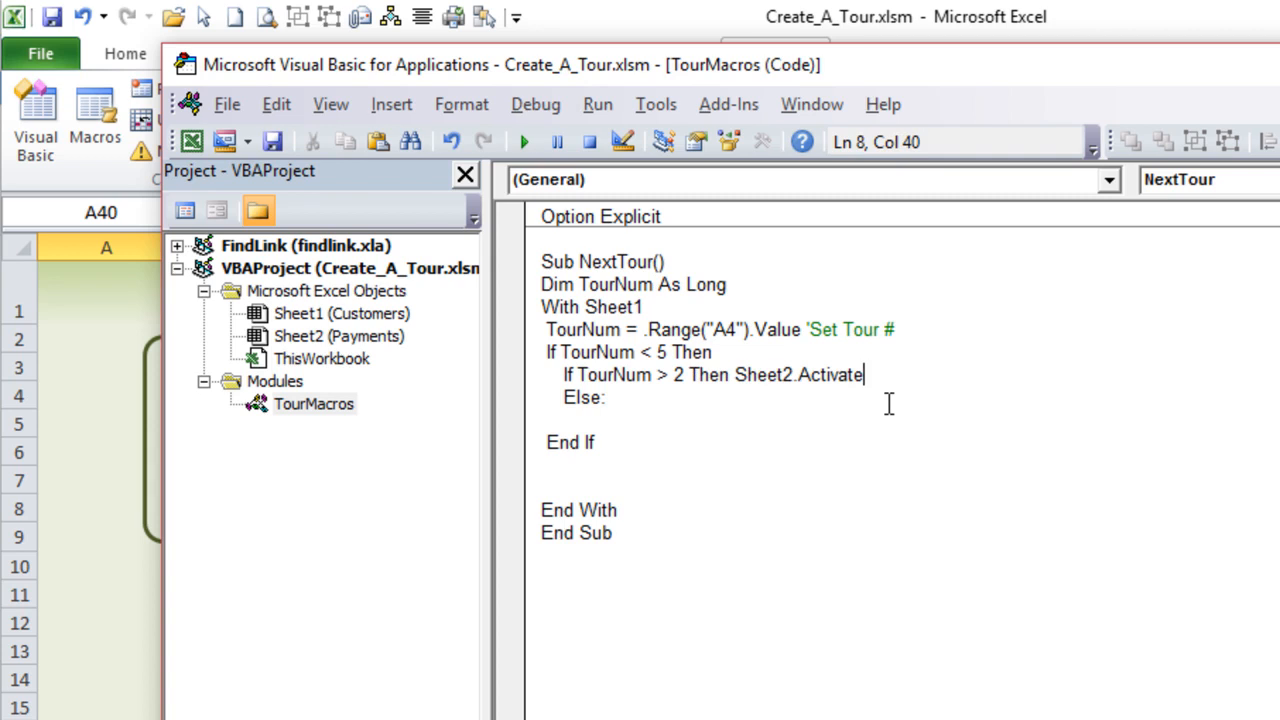
pyautogui.press('Return')
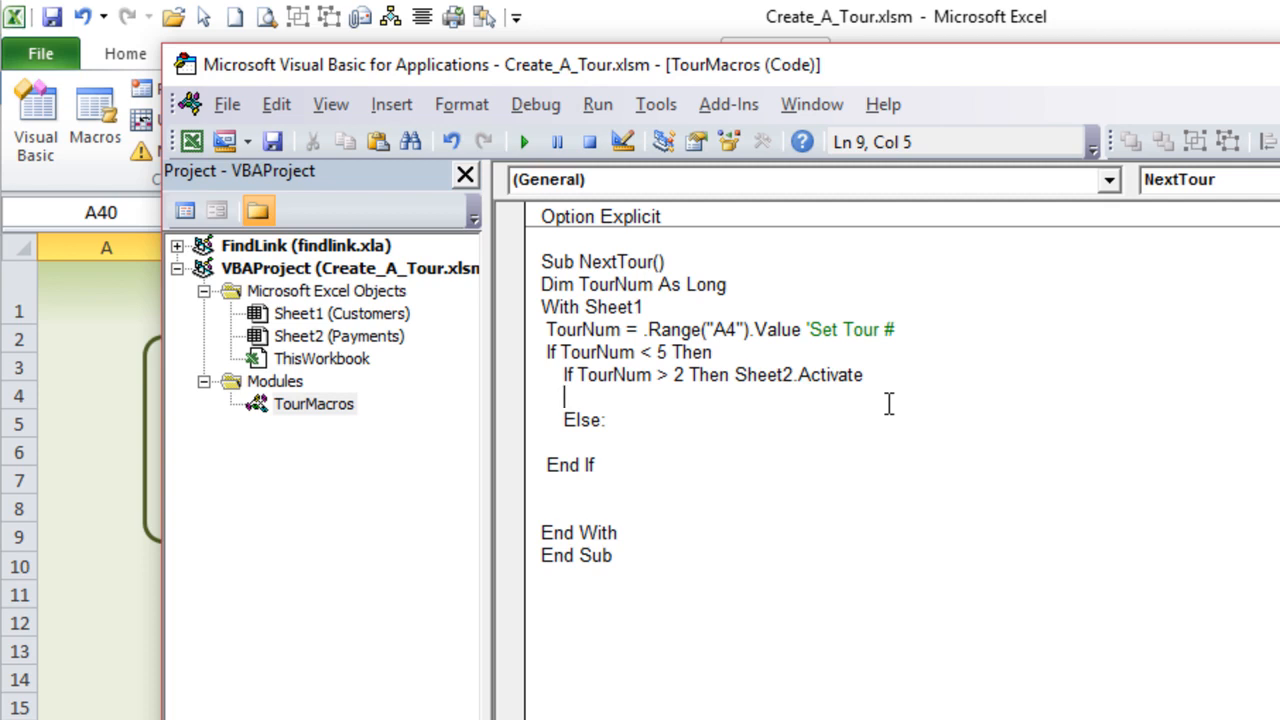
pyautogui.write('Activesheet.Shapes(')
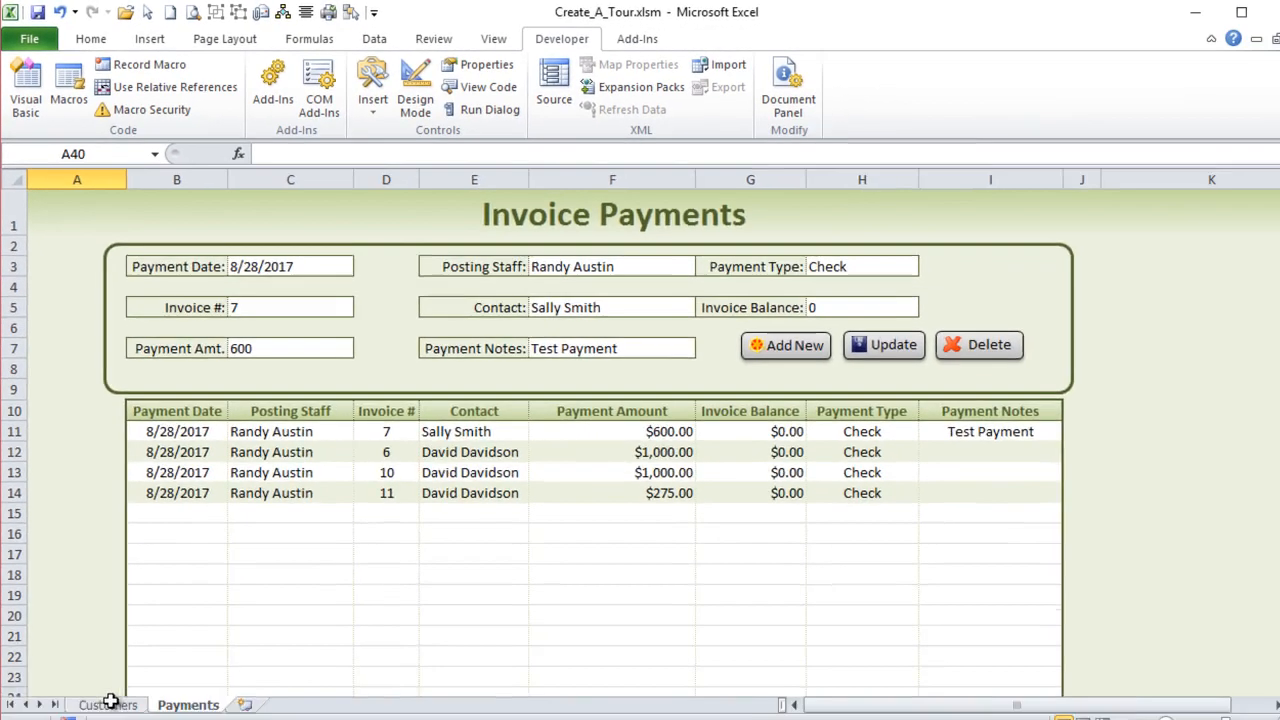
# - On the Customers worksheet, extend the lower grey overlay rectangle further down so it shades the customer rows below row 19
pyautogui.click(106, 690)
pyautogui.click(209, 480)
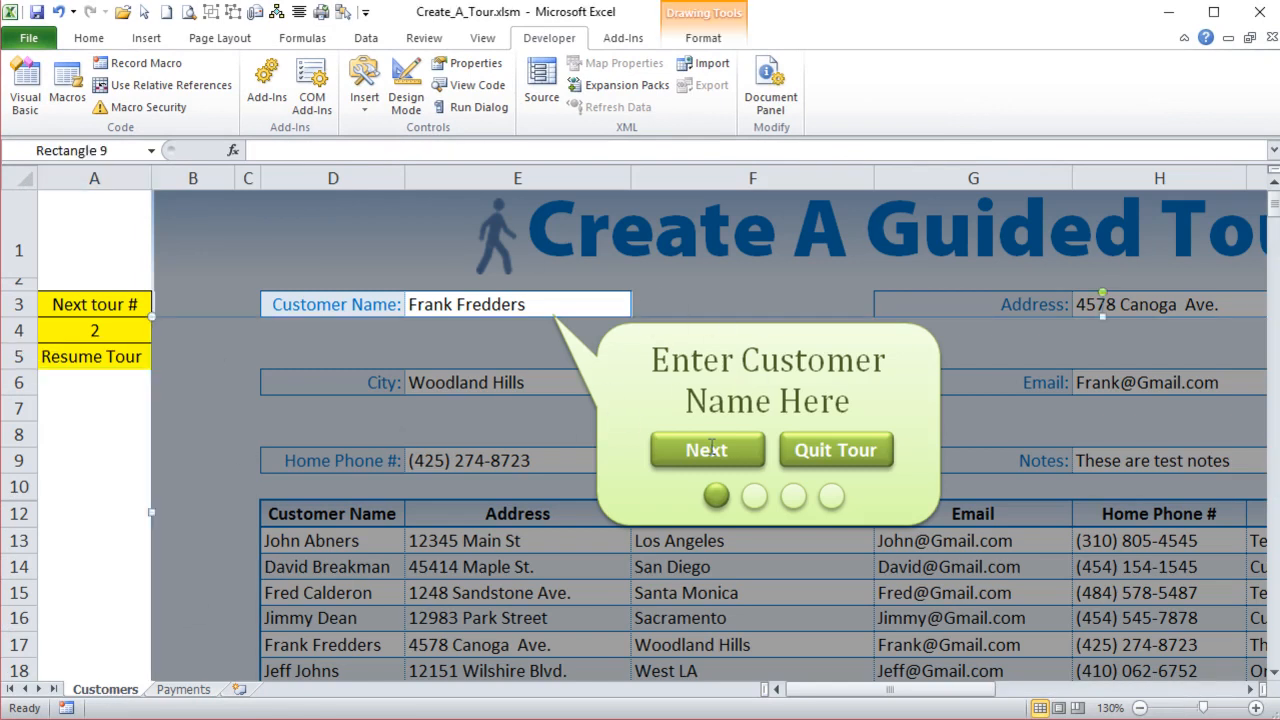
pyautogui.keyDown('ctrl'); pyautogui.scroll(-2, 457, 379); pyautogui.keyUp('ctrl')
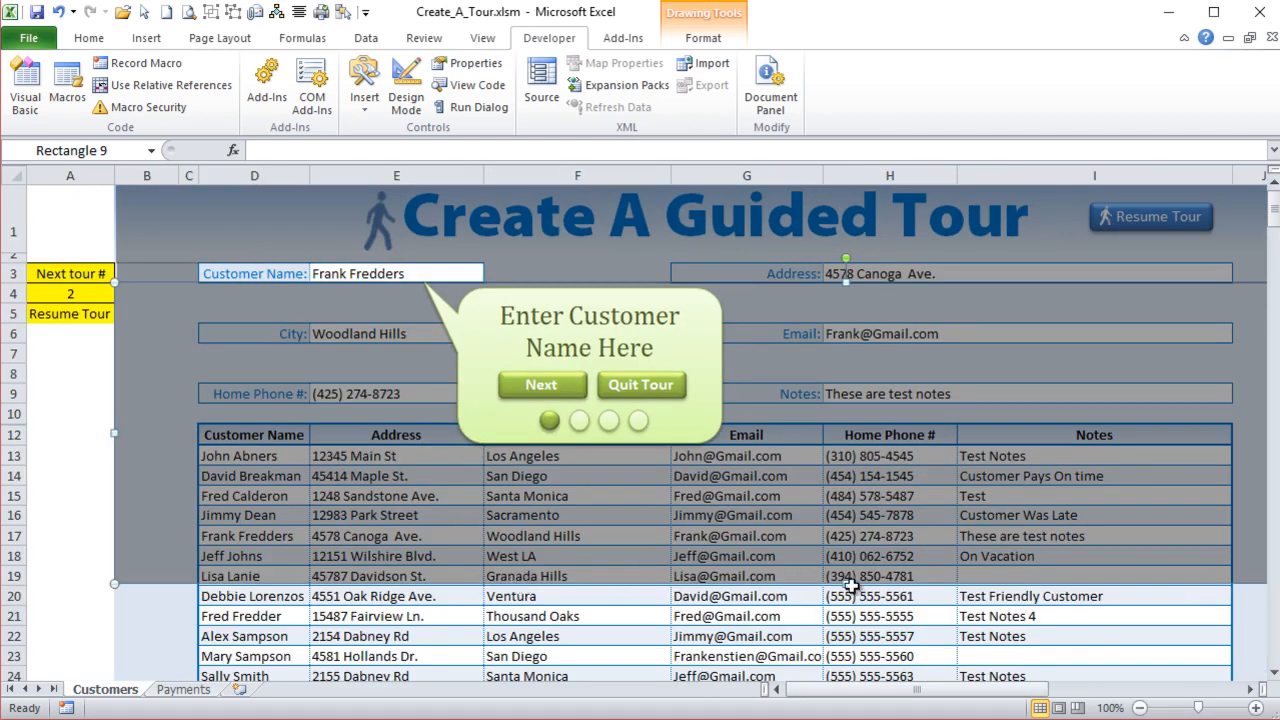
pyautogui.scroll(-1, 845, 672)
pyautogui.moveTo(845, 672); pyautogui.dragTo(812, 474)
pyautogui.scroll(5, 807, 530)
pyautogui.moveTo(866, 690)
pyautogui.mouseDown()
pyautogui.moveTo(1000, 693)
pyautogui.moveTo(850, 699)
pyautogui.mouseUp()
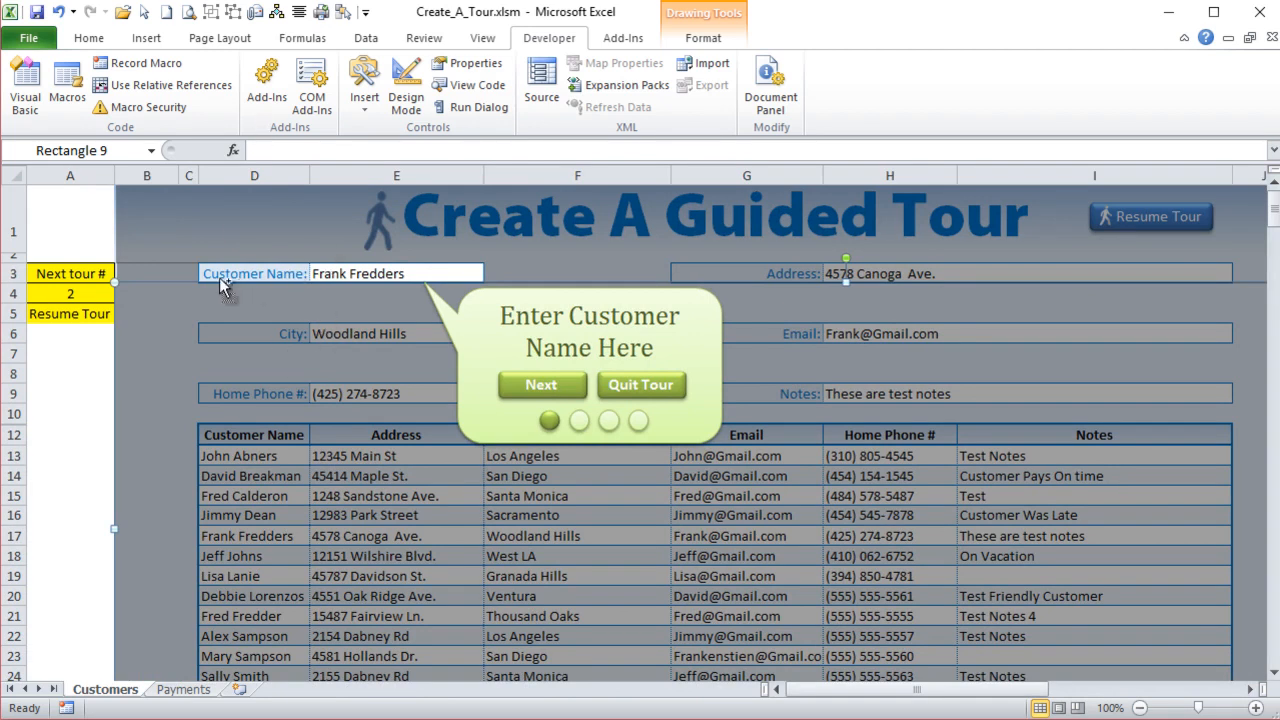
# - Group all the grey overlay rectangles with the Customer Name callout, its Next and Quit Tour buttons and the four progress circles
pyautogui.keyDown('ctrl'); pyautogui.click(187, 275); pyautogui.keyUp('ctrl')
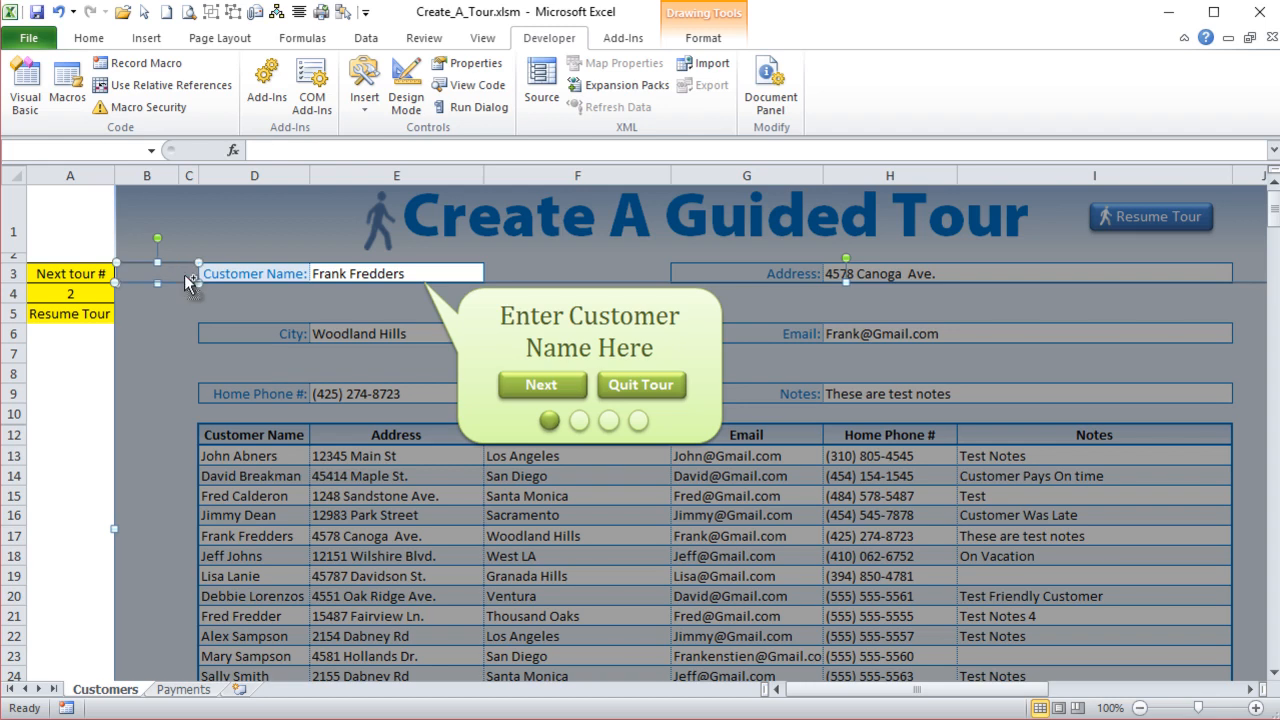
pyautogui.keyDown('ctrl'); pyautogui.click(205, 242); pyautogui.keyUp('ctrl')
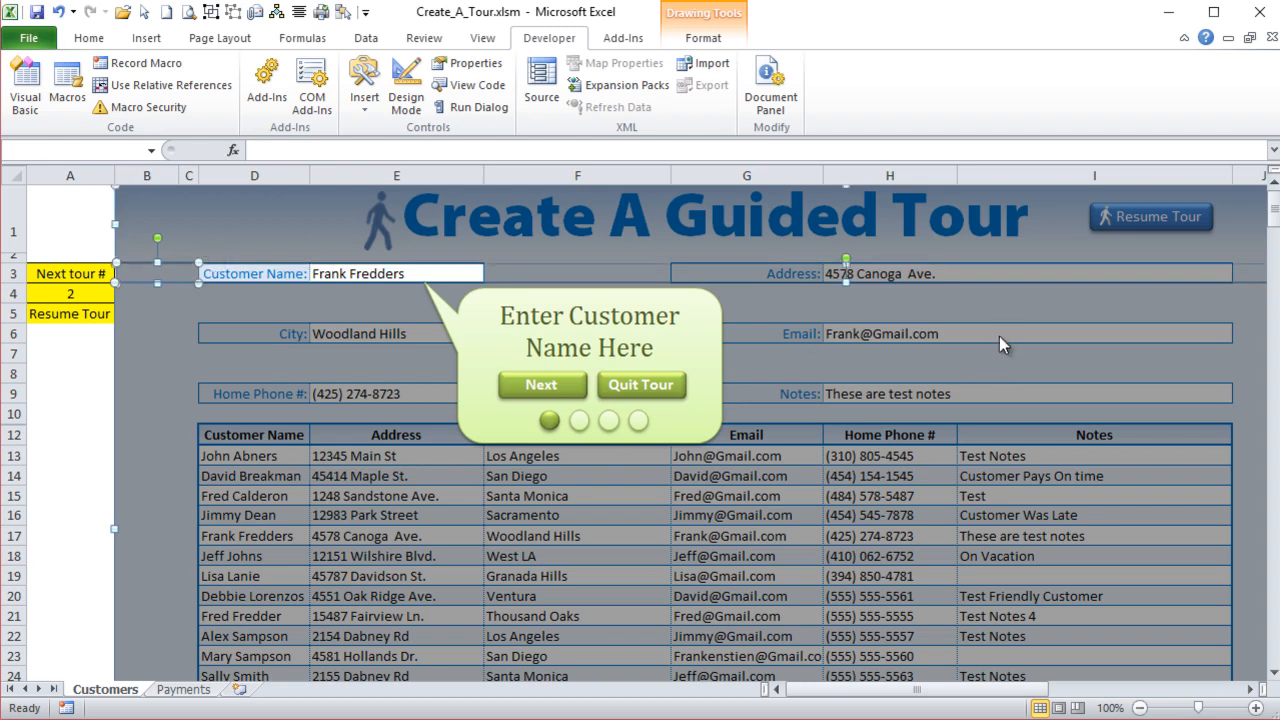
pyautogui.keyDown('ctrl'); pyautogui.click(999, 304); pyautogui.keyUp('ctrl')
pyautogui.keyDown('ctrl'); pyautogui.click(1258, 279); pyautogui.keyUp('ctrl')
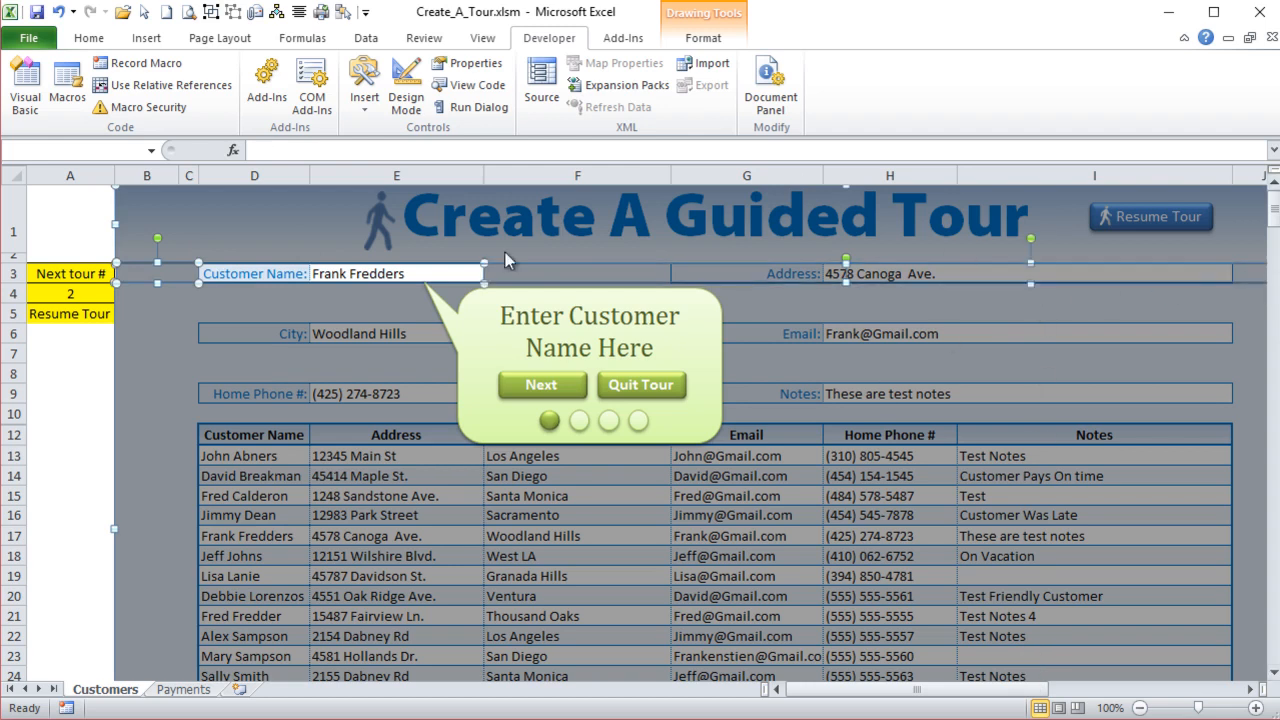
pyautogui.keyDown('ctrl'); pyautogui.click(501, 336); pyautogui.keyUp('ctrl')
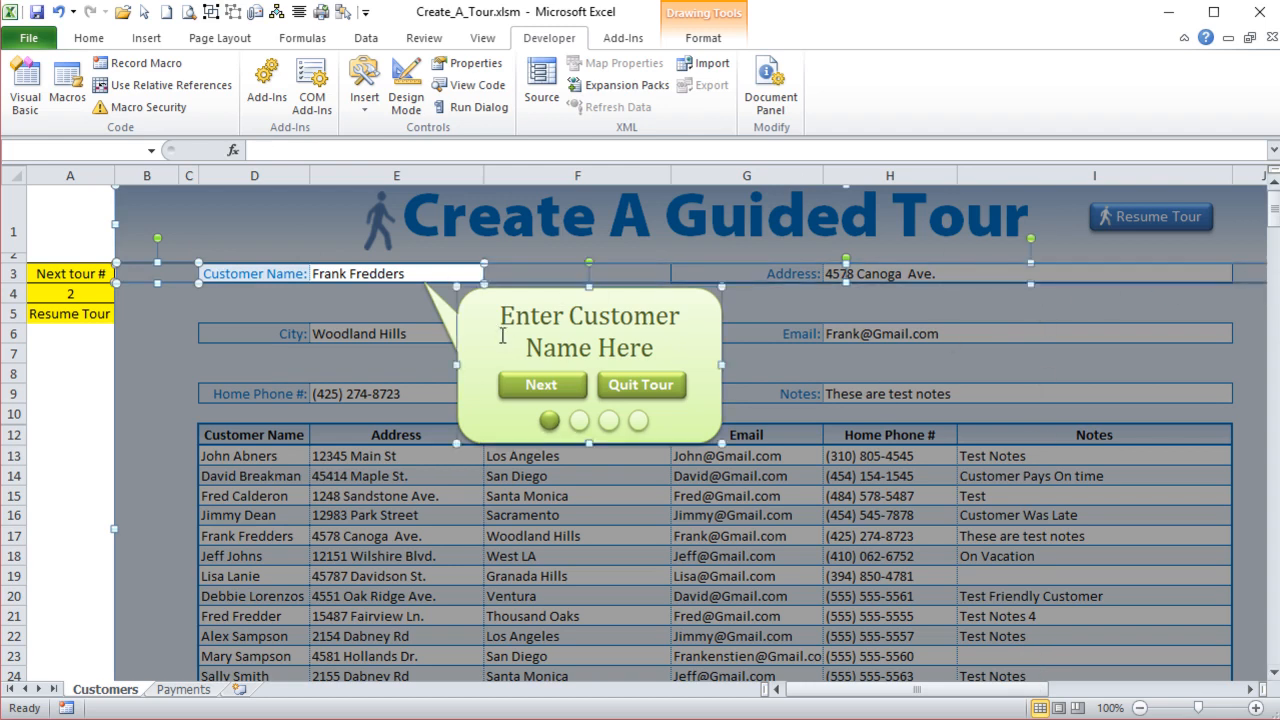
pyautogui.keyDown('ctrl'); pyautogui.click(533, 388); pyautogui.keyUp('ctrl')
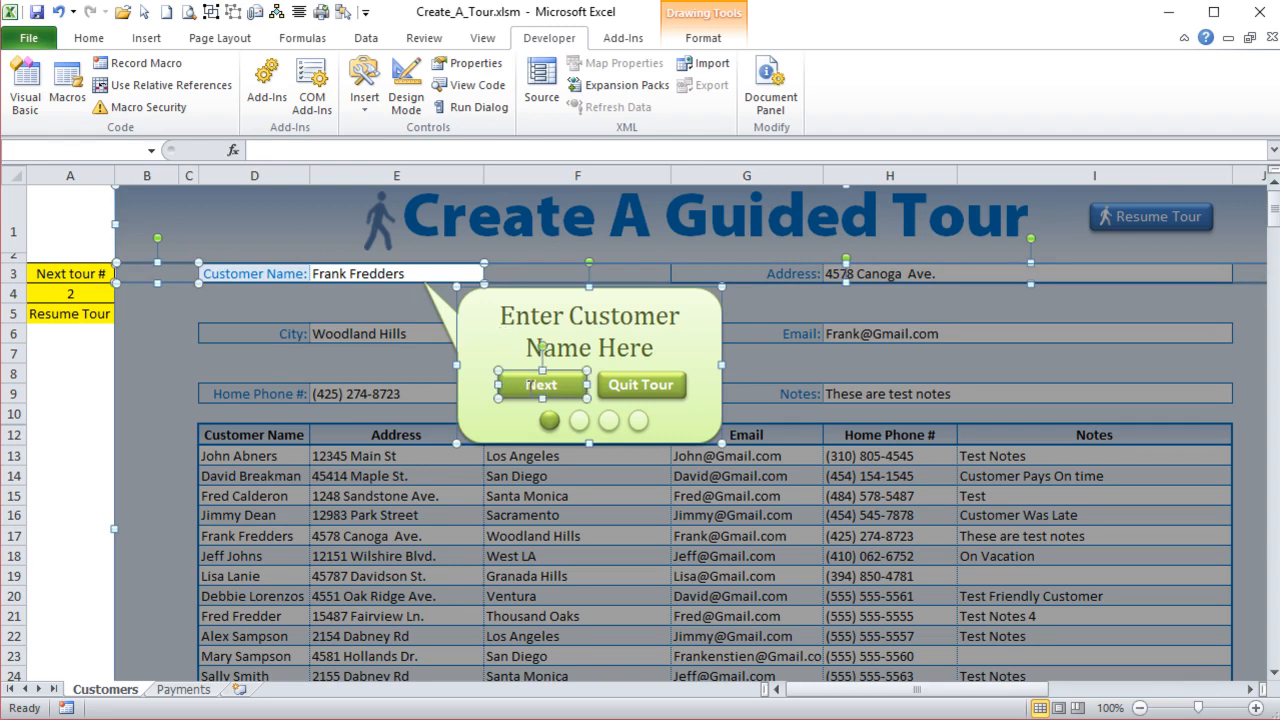
pyautogui.keyDown('ctrl'); pyautogui.click(640, 385); pyautogui.keyUp('ctrl')
pyautogui.keyDown('ctrl'); pyautogui.click(549, 420); pyautogui.keyUp('ctrl')
pyautogui.keyDown('ctrl'); pyautogui.click(585, 424); pyautogui.keyUp('ctrl')
pyautogui.keyDown('ctrl'); pyautogui.click(611, 424); pyautogui.keyUp('ctrl')
pyautogui.keyDown('ctrl'); pyautogui.click(638, 424); pyautogui.keyUp('ctrl')
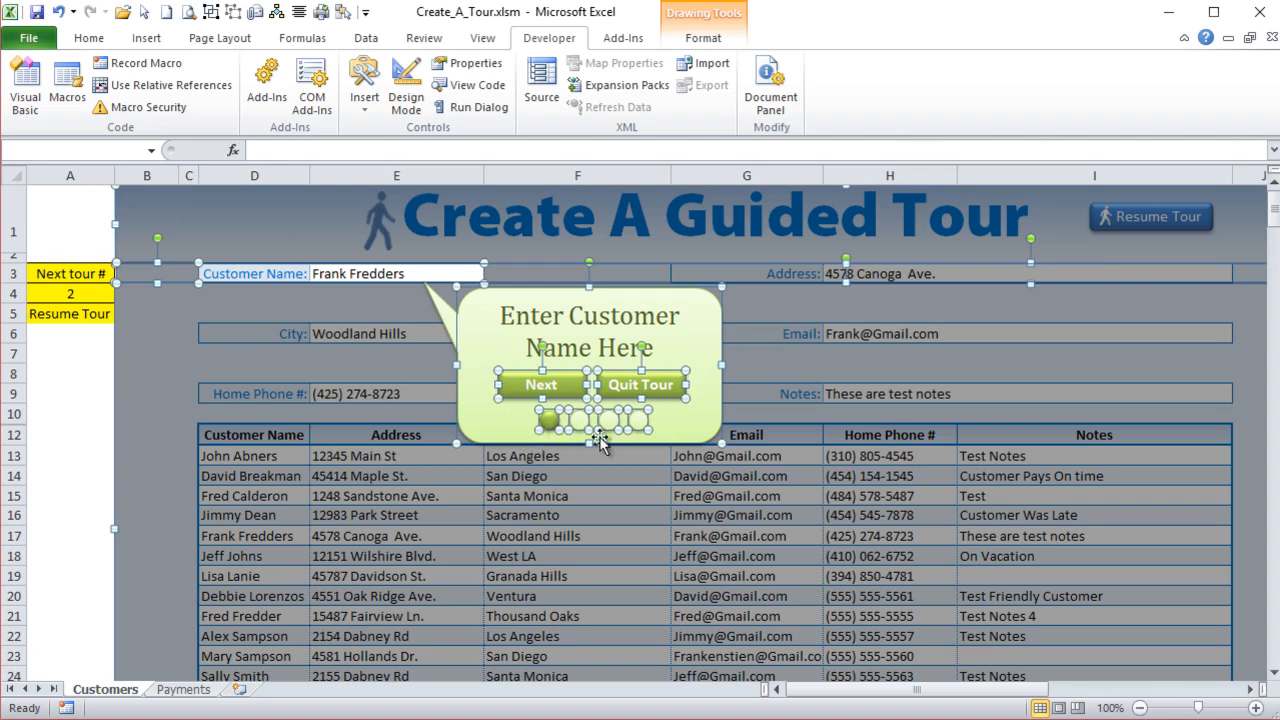
pyautogui.click(211, 12)
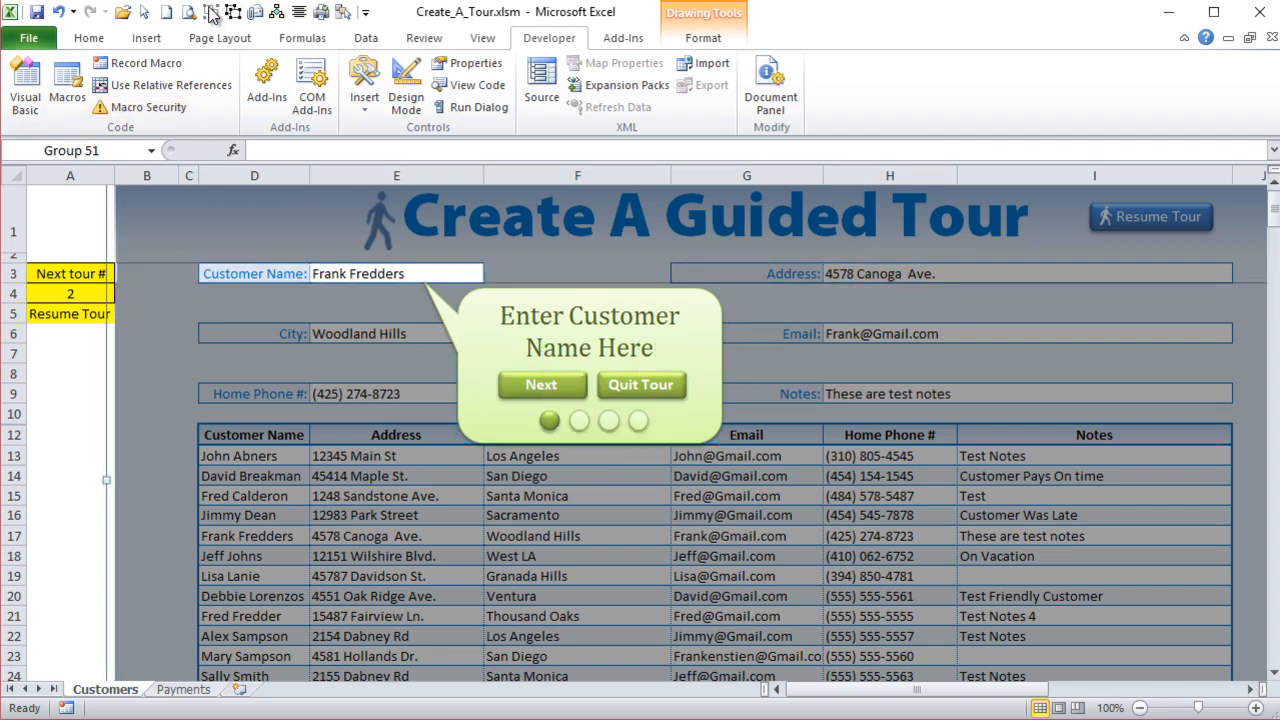
# - Name the new group of tour shapes Tour1
pyautogui.click(123, 151)
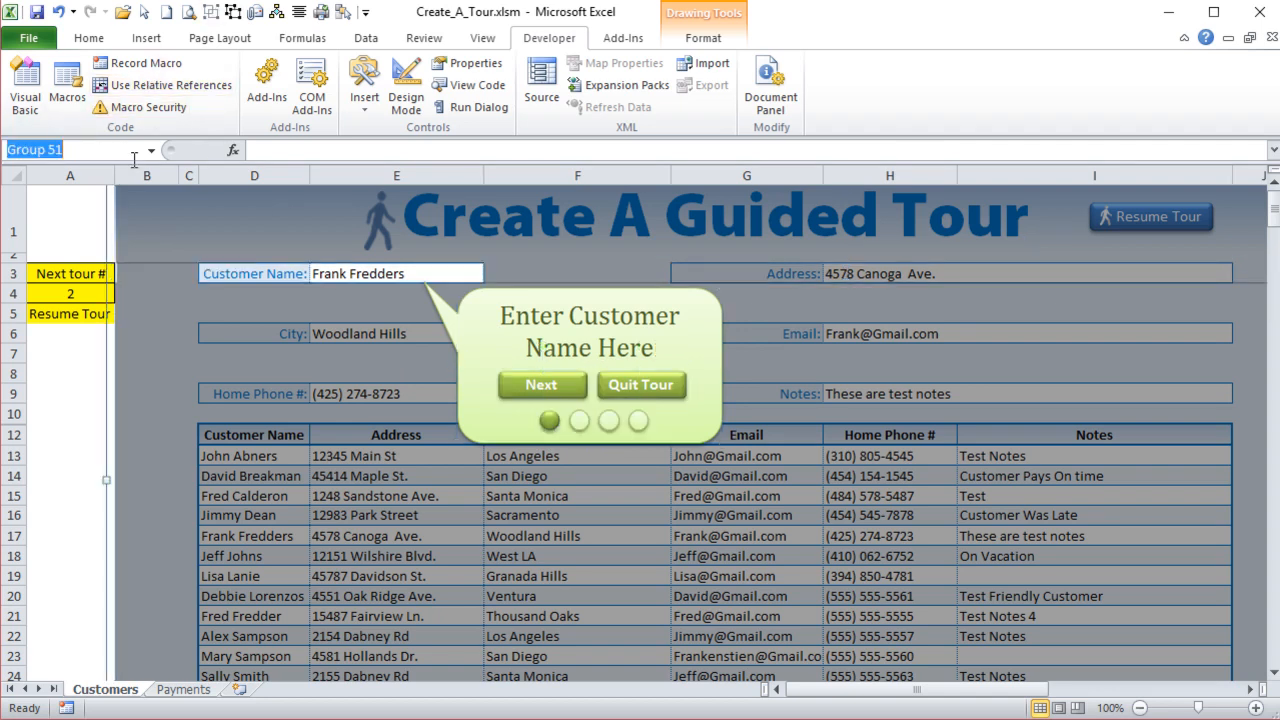
pyautogui.write('Tour1')
pyautogui.press('Return')
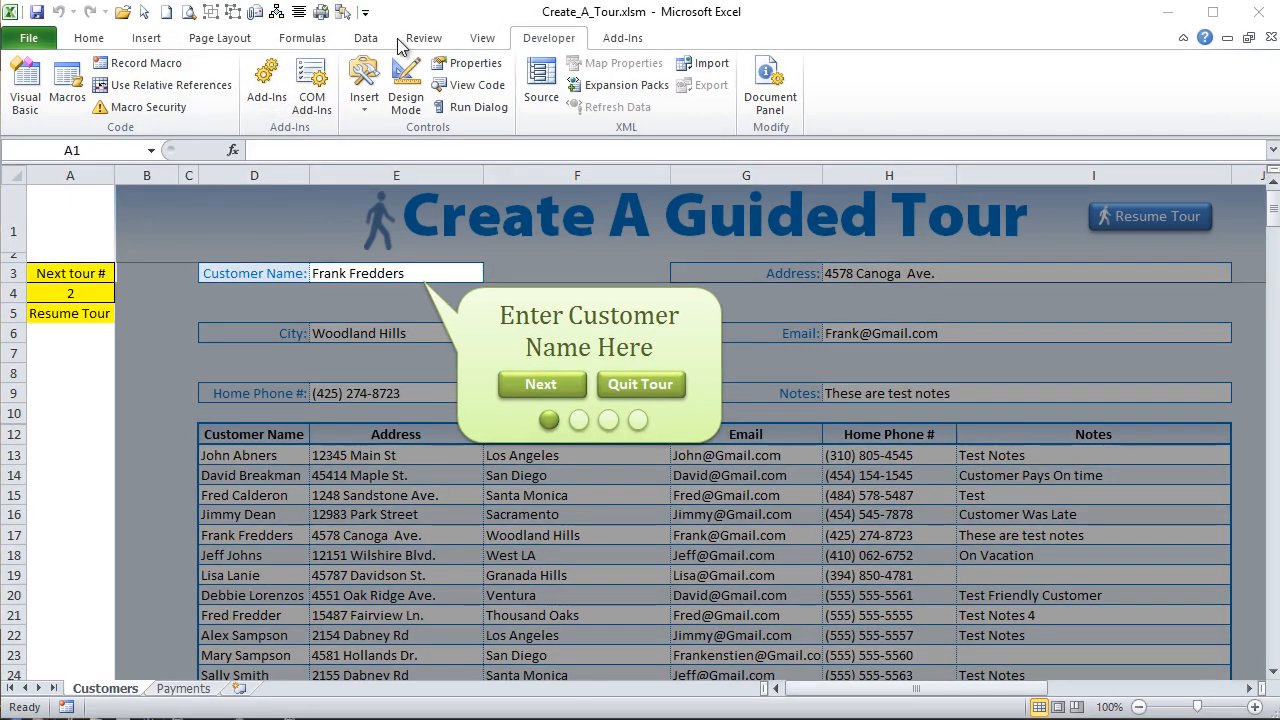
# - Check the Tour1 group in the Selection Pane, test its visibility, leave it hidden and close the pane
pyautogui.click(244, 34)
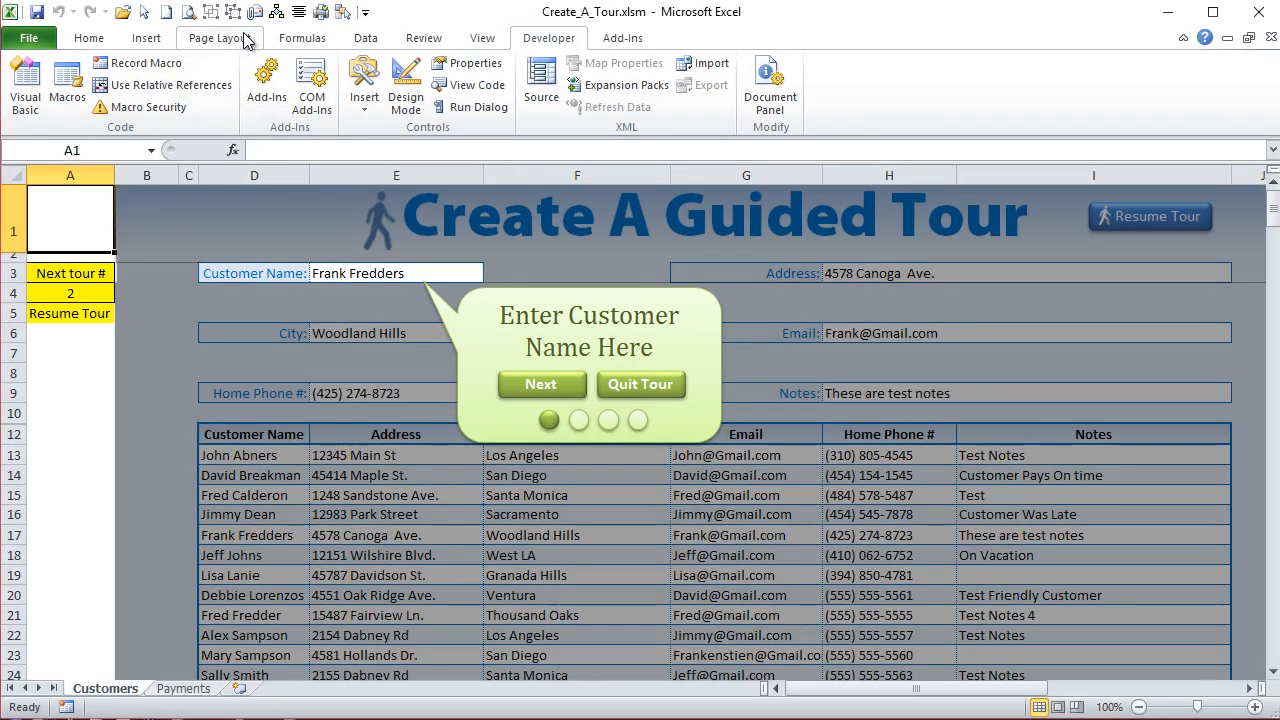
pyautogui.click(244, 34)
pyautogui.click(881, 75)
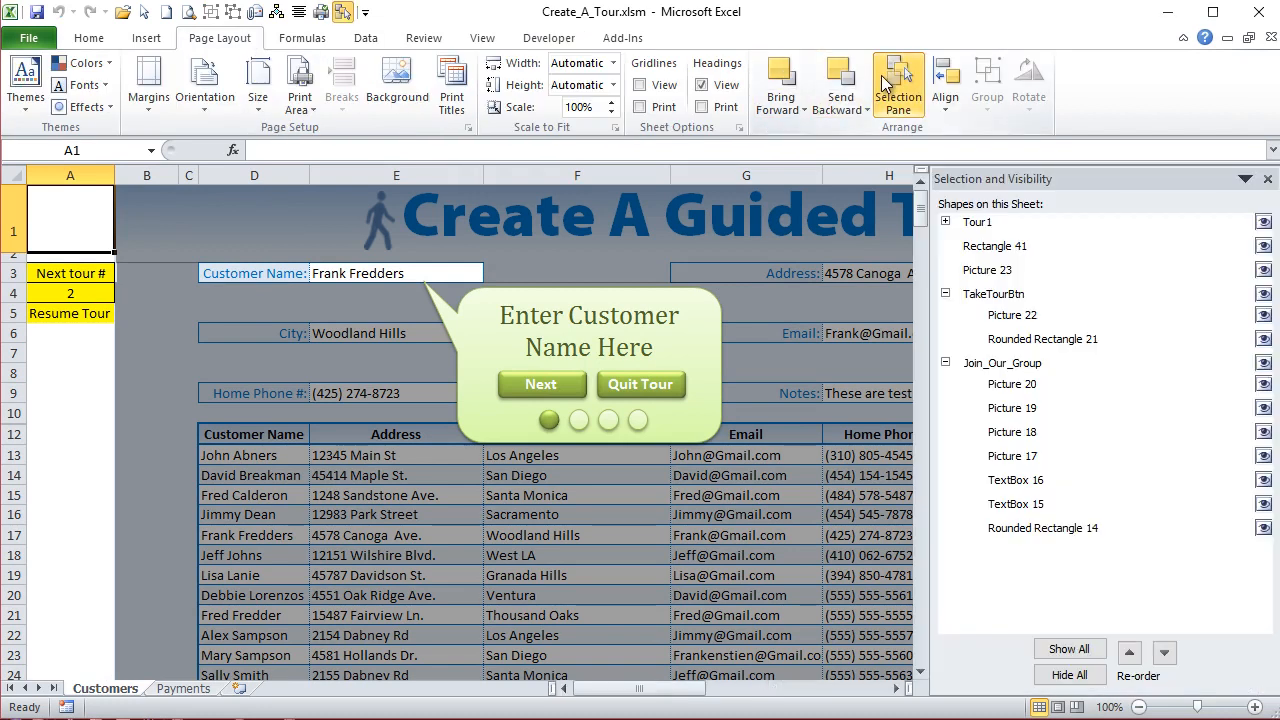
pyautogui.click(945, 222)
pyautogui.click(945, 222)
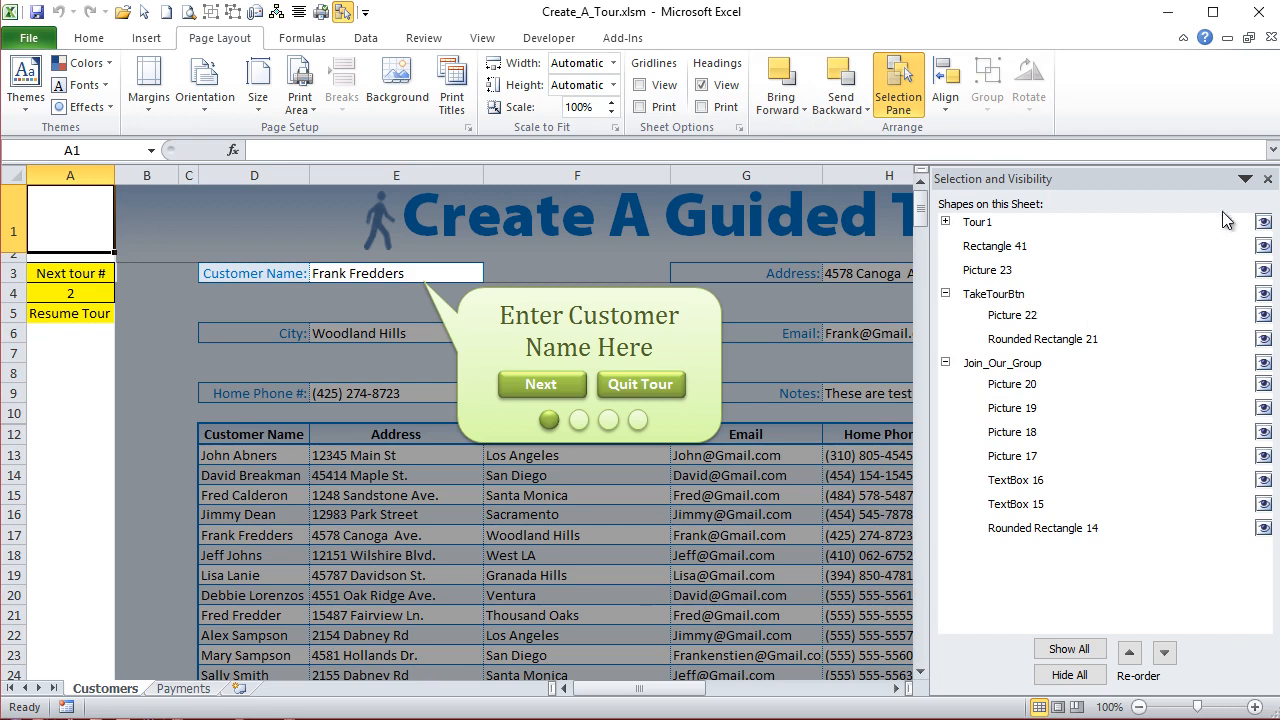
pyautogui.click(1264, 222)
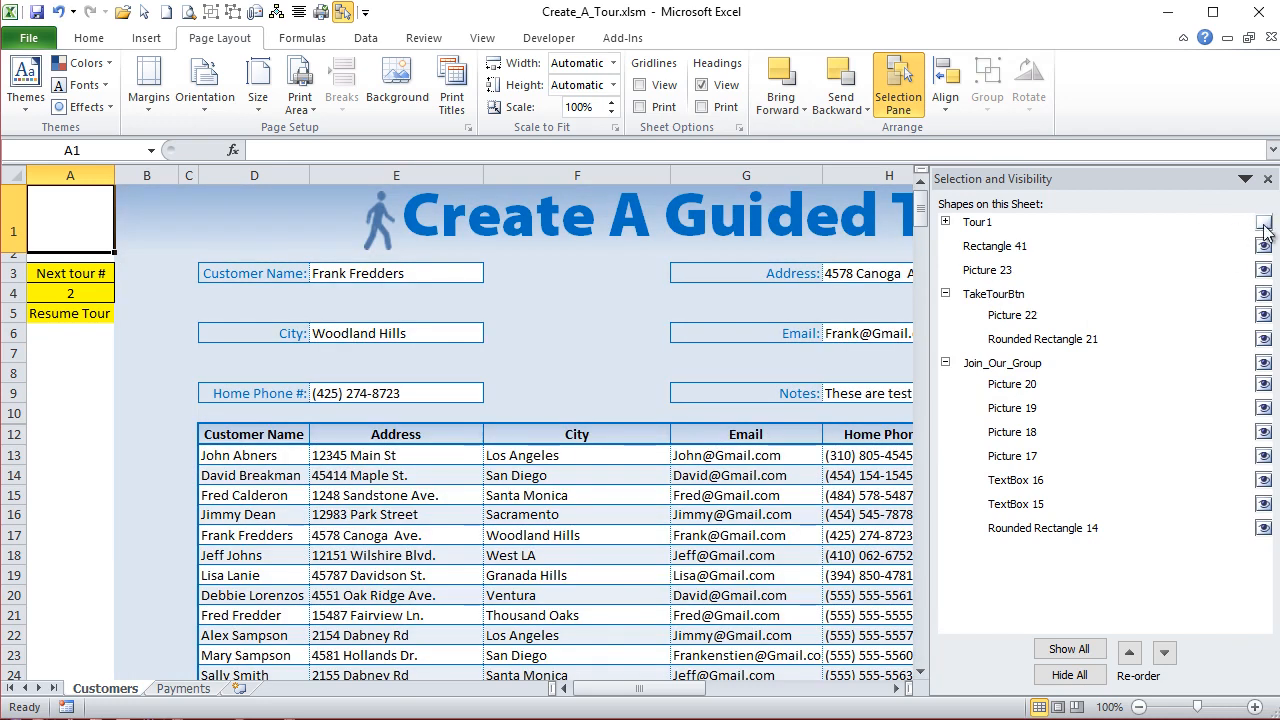
pyautogui.click(1263, 222)
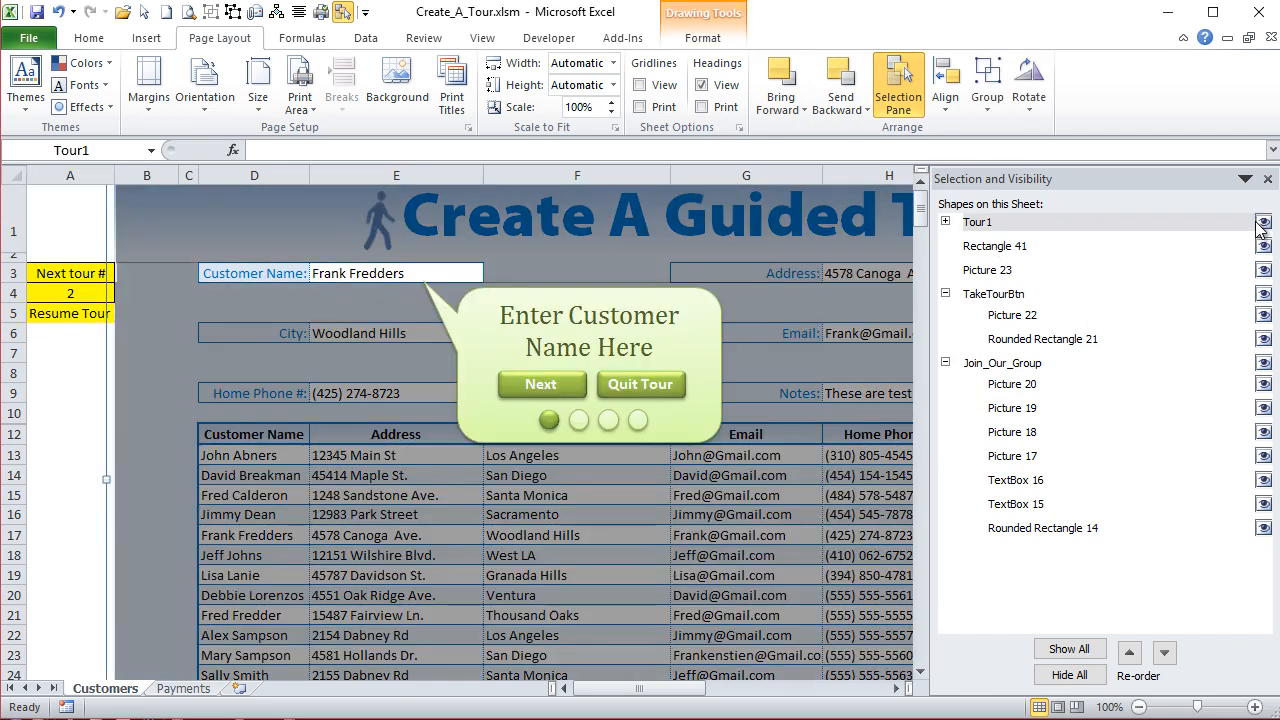
pyautogui.click(1263, 222)
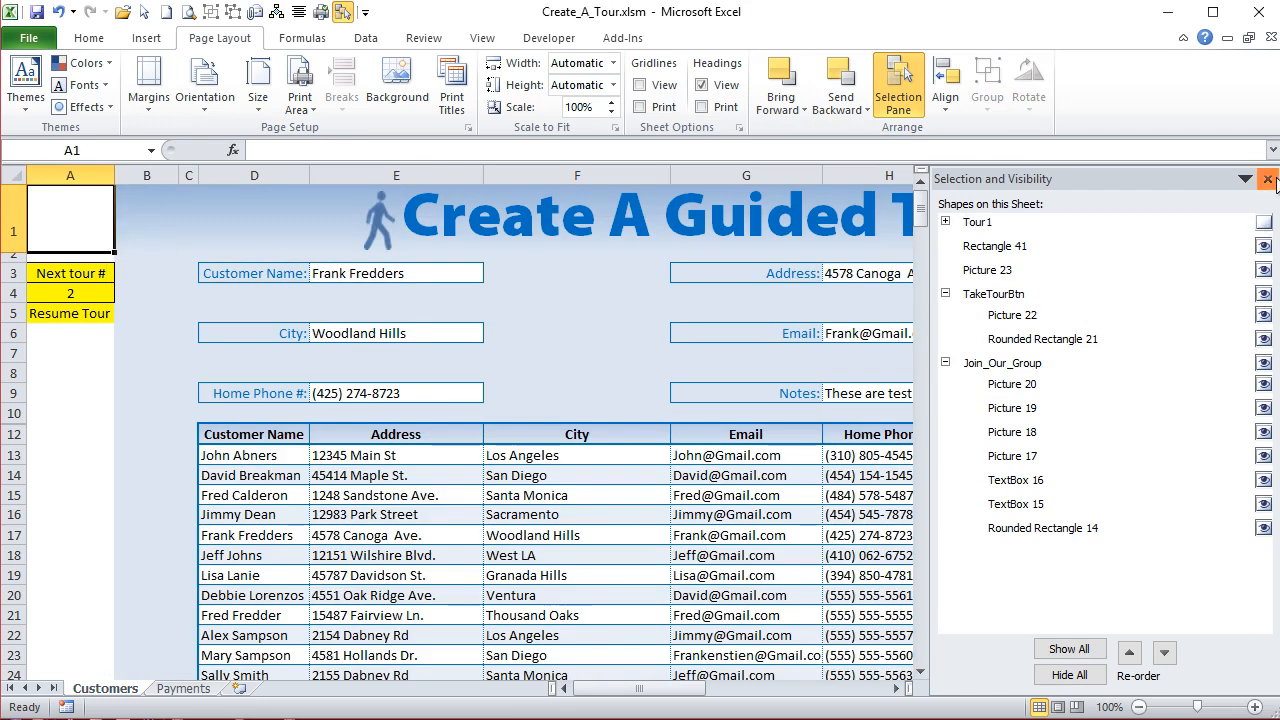
pyautogui.click(1267, 178)
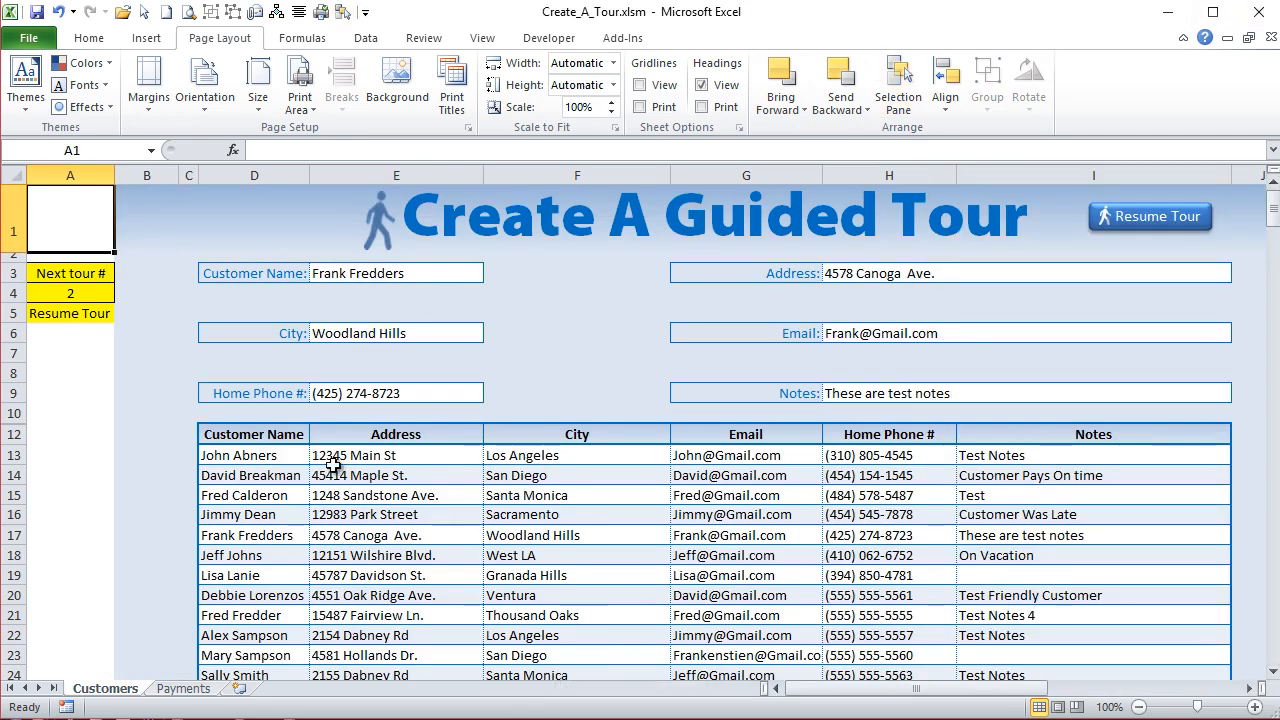
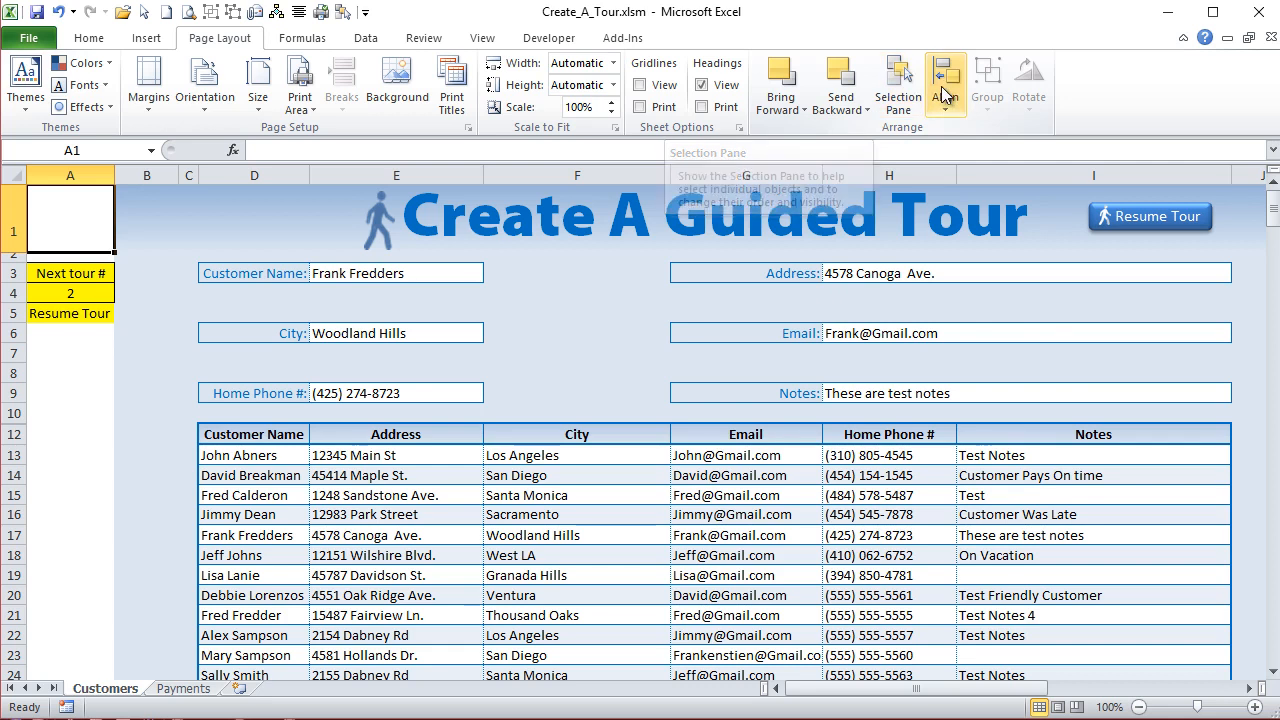
# - Show the hidden Tour1 group and set its object positioning to Move but don't size with cells
pyautogui.click(912, 80)
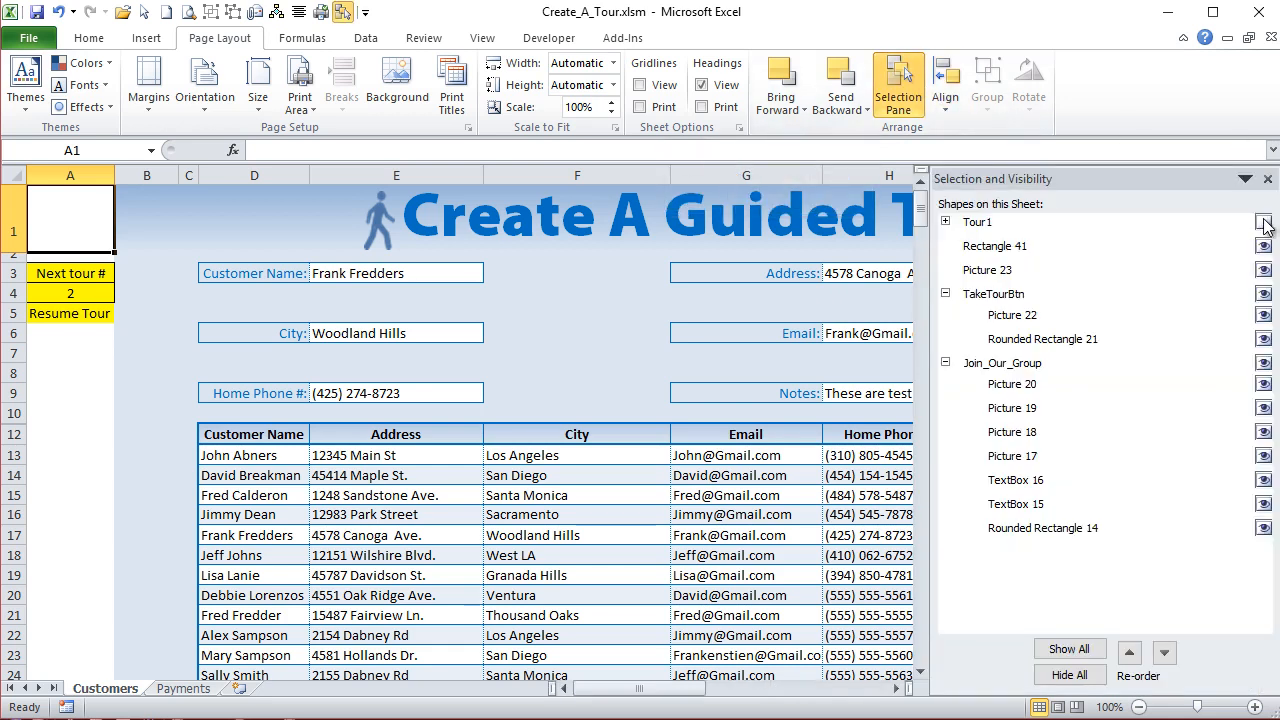
pyautogui.click(1265, 223)
pyautogui.click(742, 316)
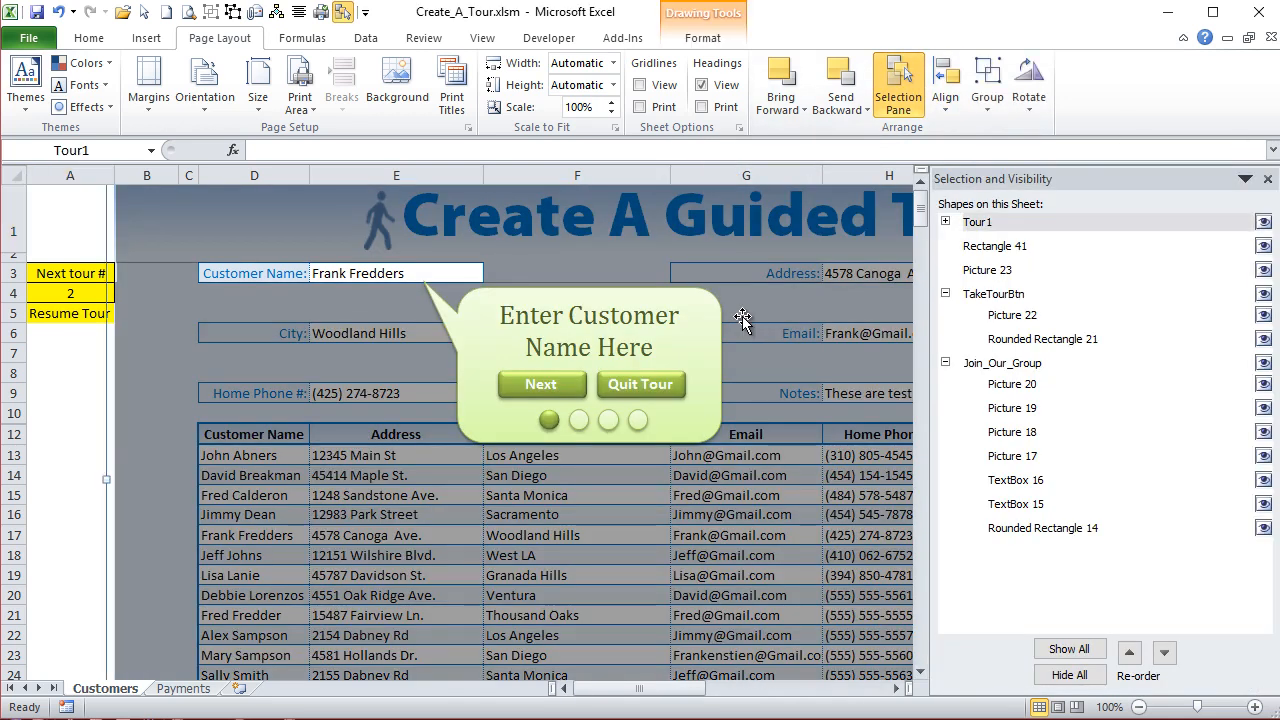
pyautogui.hotkey('shift', 'F10')
pyautogui.press('z')
pyautogui.press('Return')
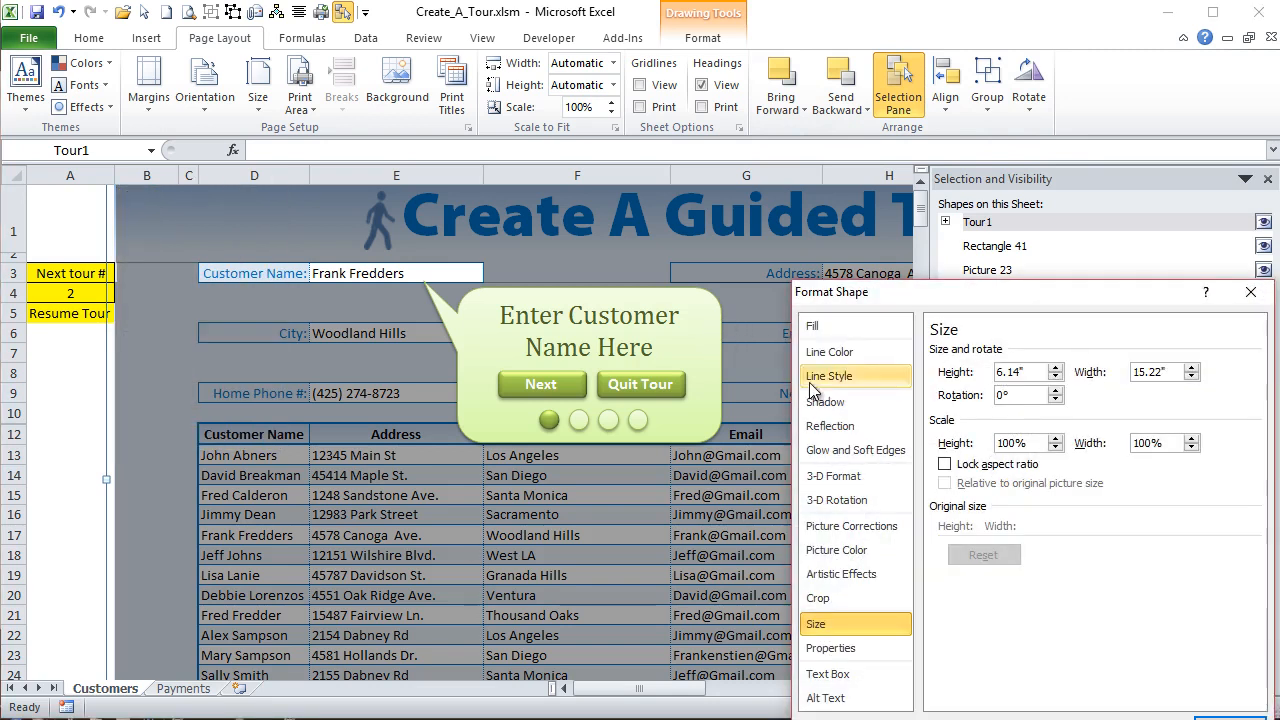
pyautogui.moveTo(935, 294); pyautogui.dragTo(518, 184)
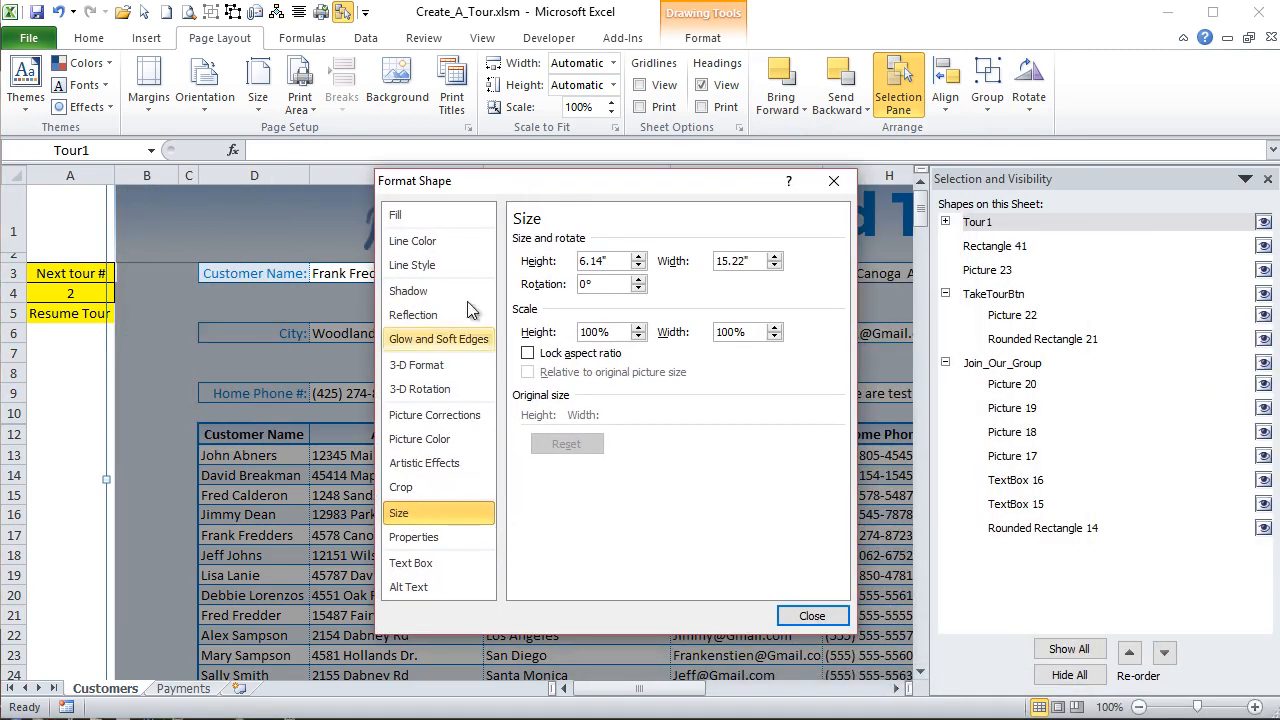
pyautogui.click(411, 537)
pyautogui.click(522, 283)
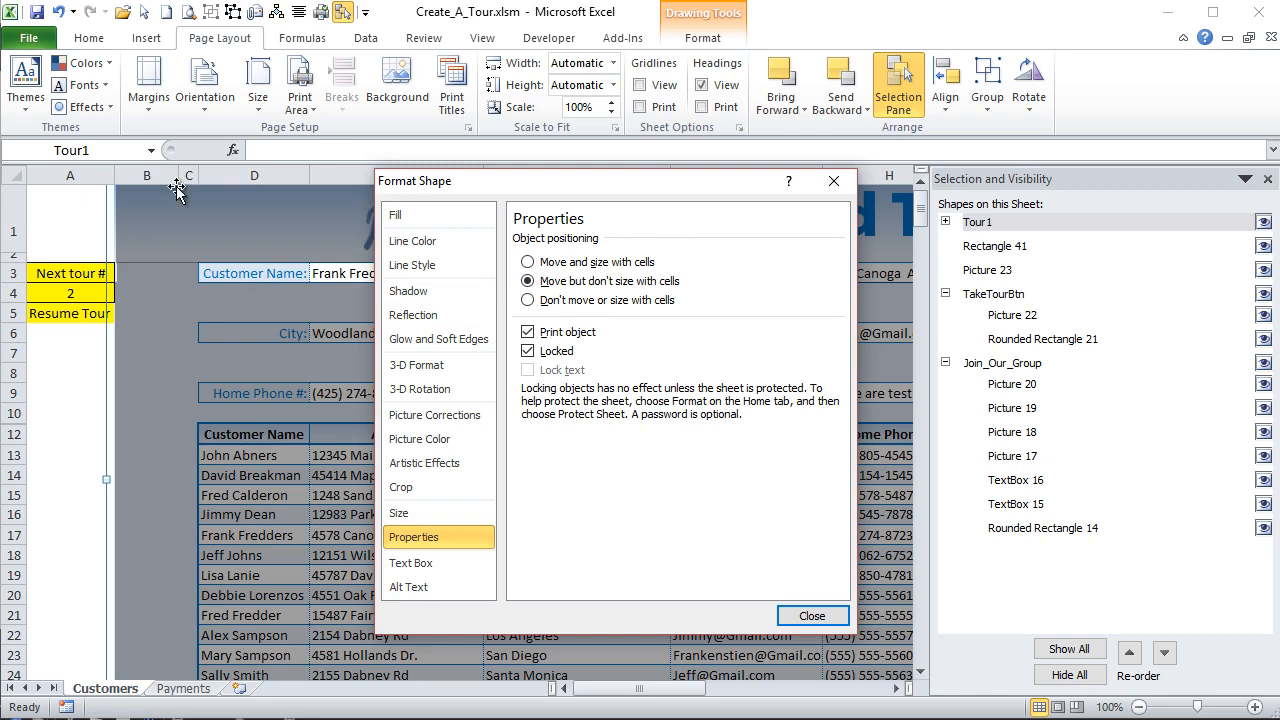
pyautogui.click(812, 616)
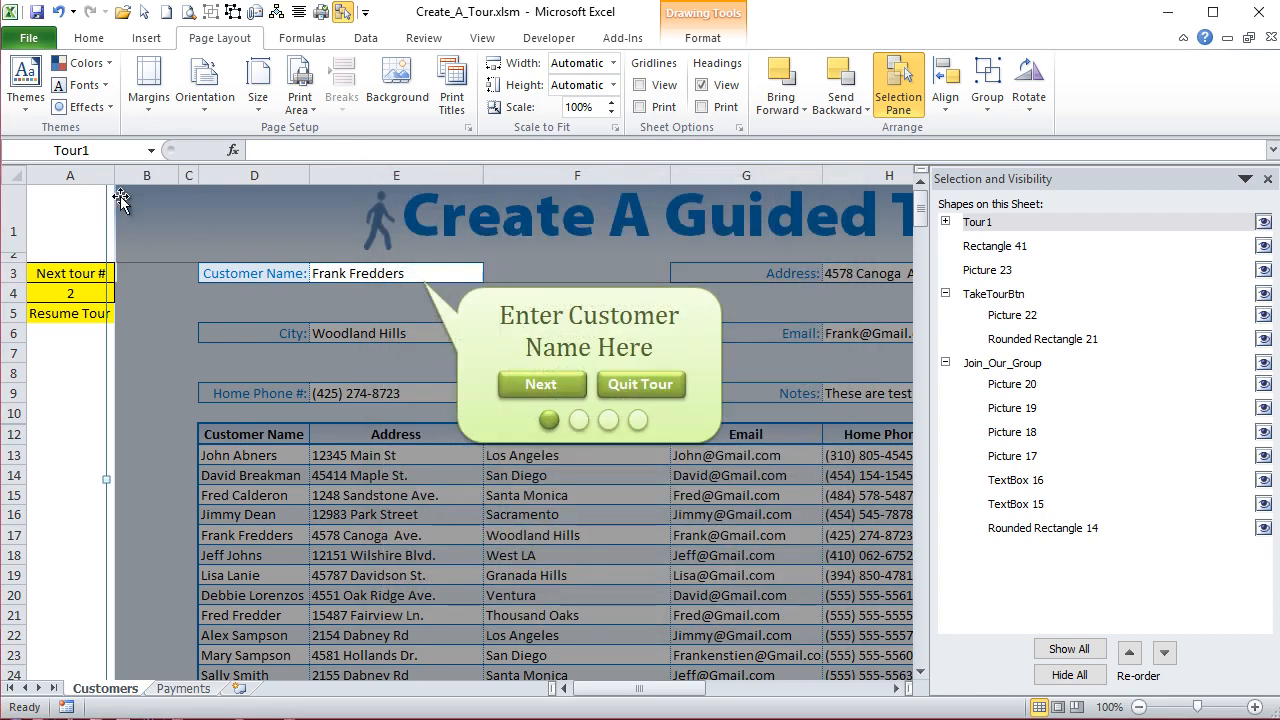
# - Try resizing column B to test the Tour1 group's positioning, and undo the column width changes
pyautogui.moveTo(177, 176); pyautogui.dragTo(142, 200)
pyautogui.click(187, 177)
pyautogui.hotkey('ctrl', 'z')
pyautogui.hotkey('ctrl', 'z')
pyautogui.hotkey('ctrl', 'z')
pyautogui.hotkey('ctrl', 'z')
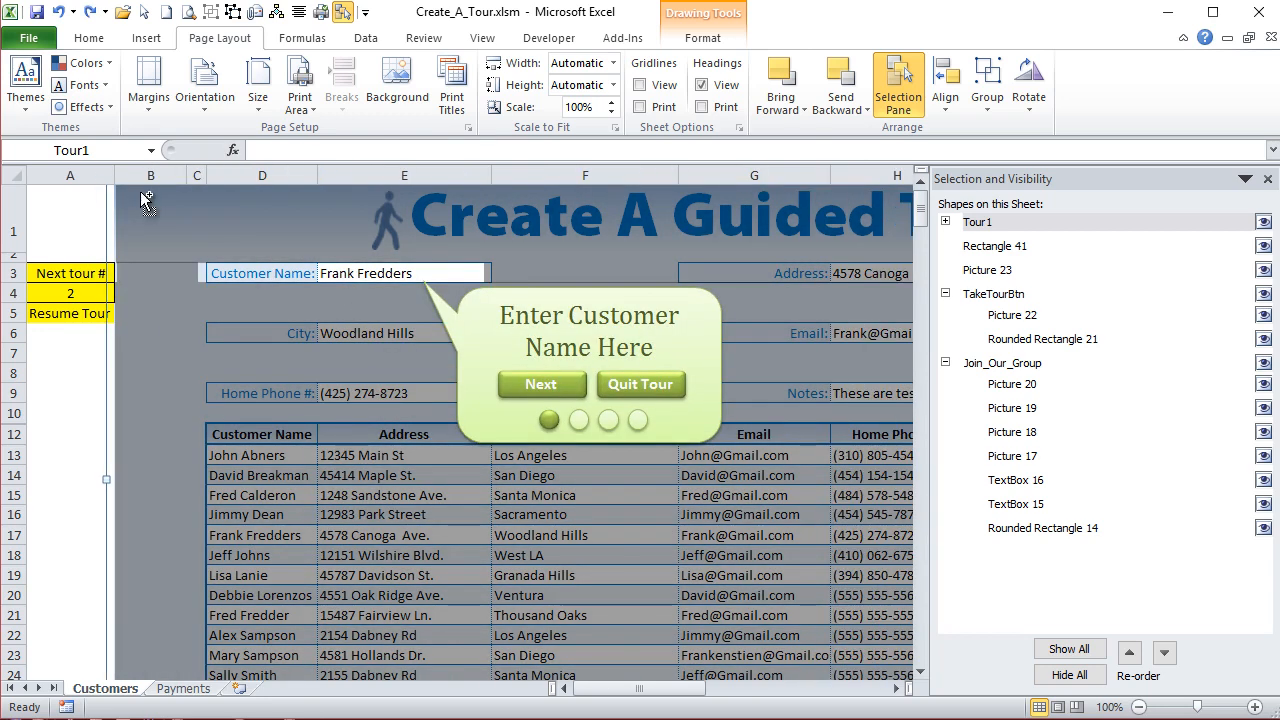
pyautogui.hotkey('ctrl', 'z')
pyautogui.hotkey('ctrl', 'z')
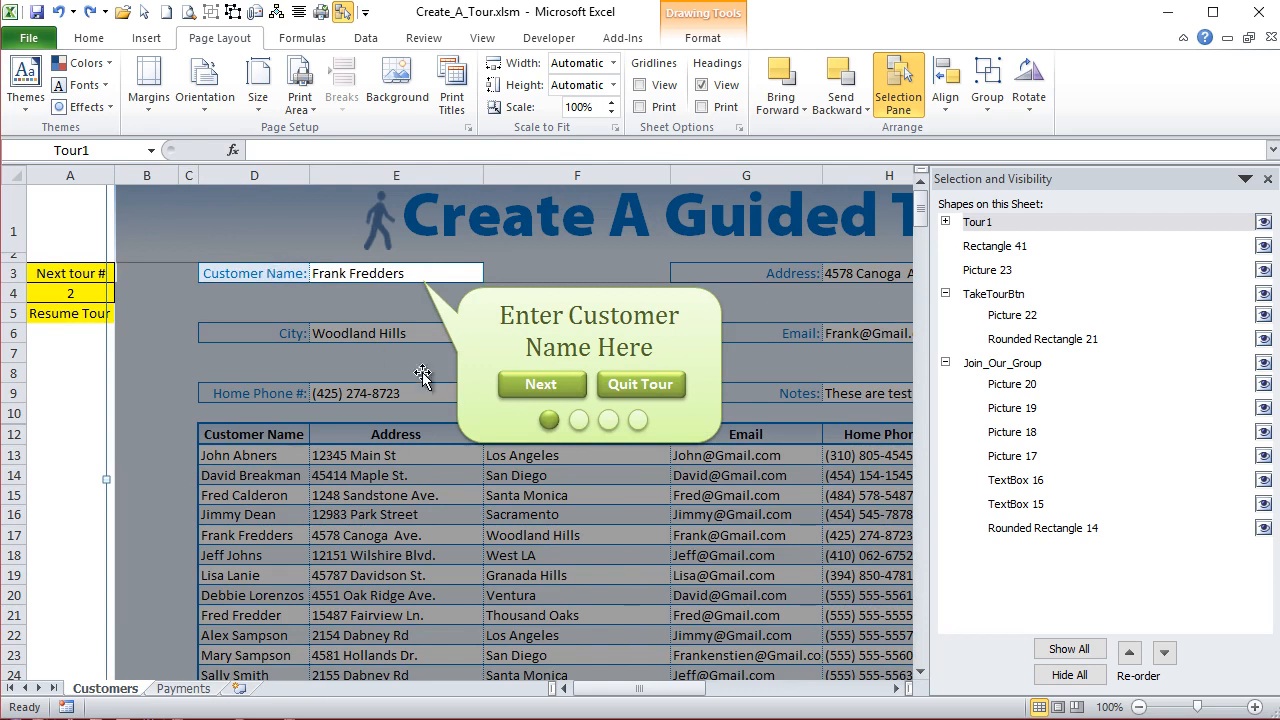
# - Inspect the callout and grey overlay inside the Tour1 group, check the group's name, and deselect it at cell A1
pyautogui.click(528, 328)
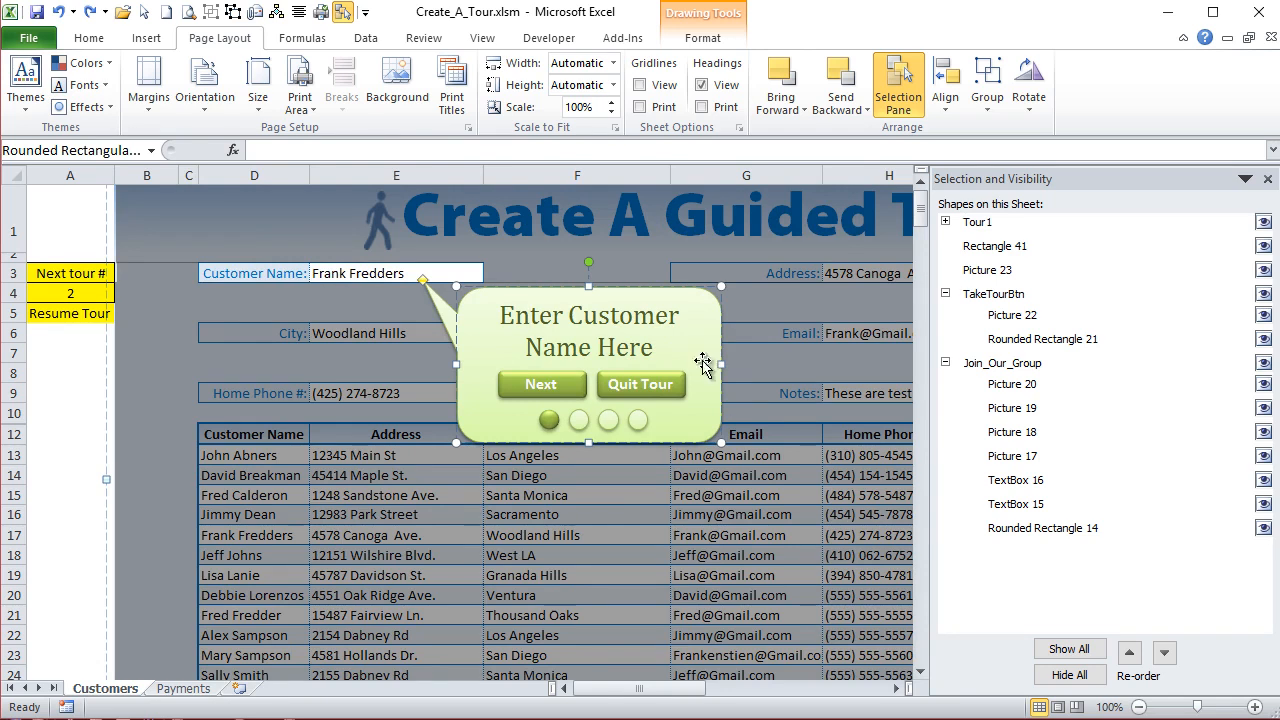
pyautogui.click(305, 390)
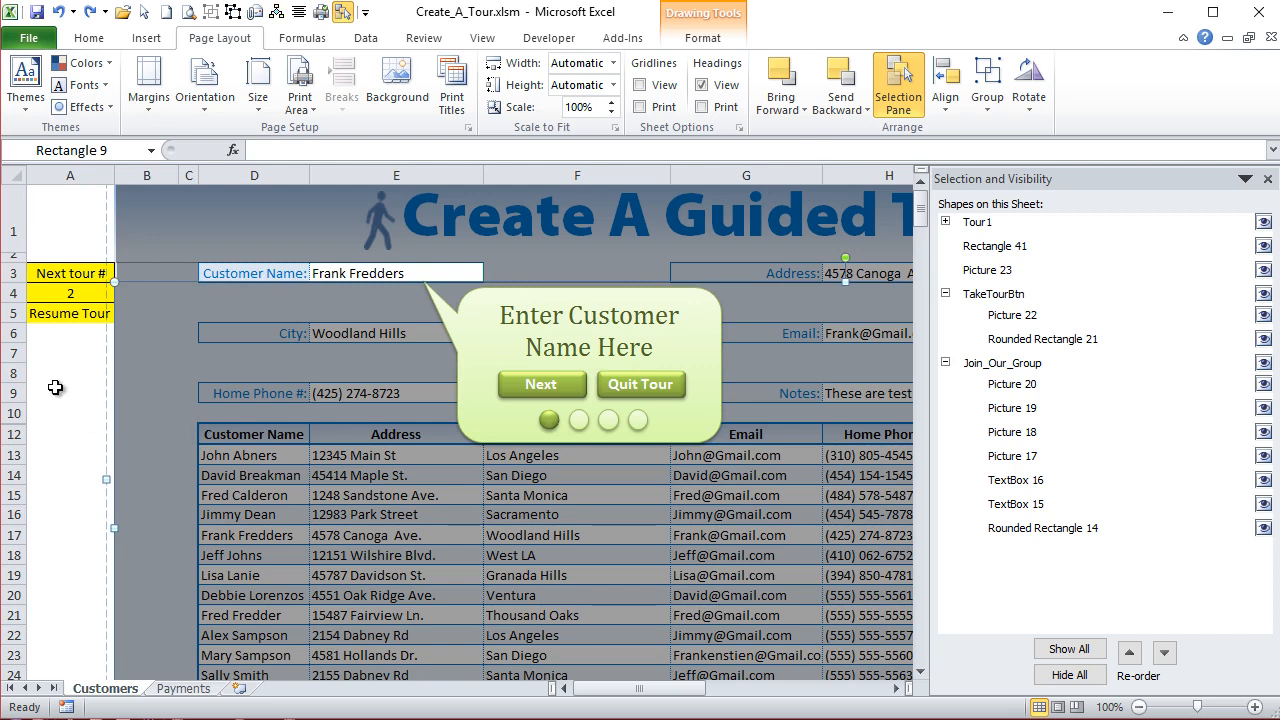
pyautogui.click(107, 390)
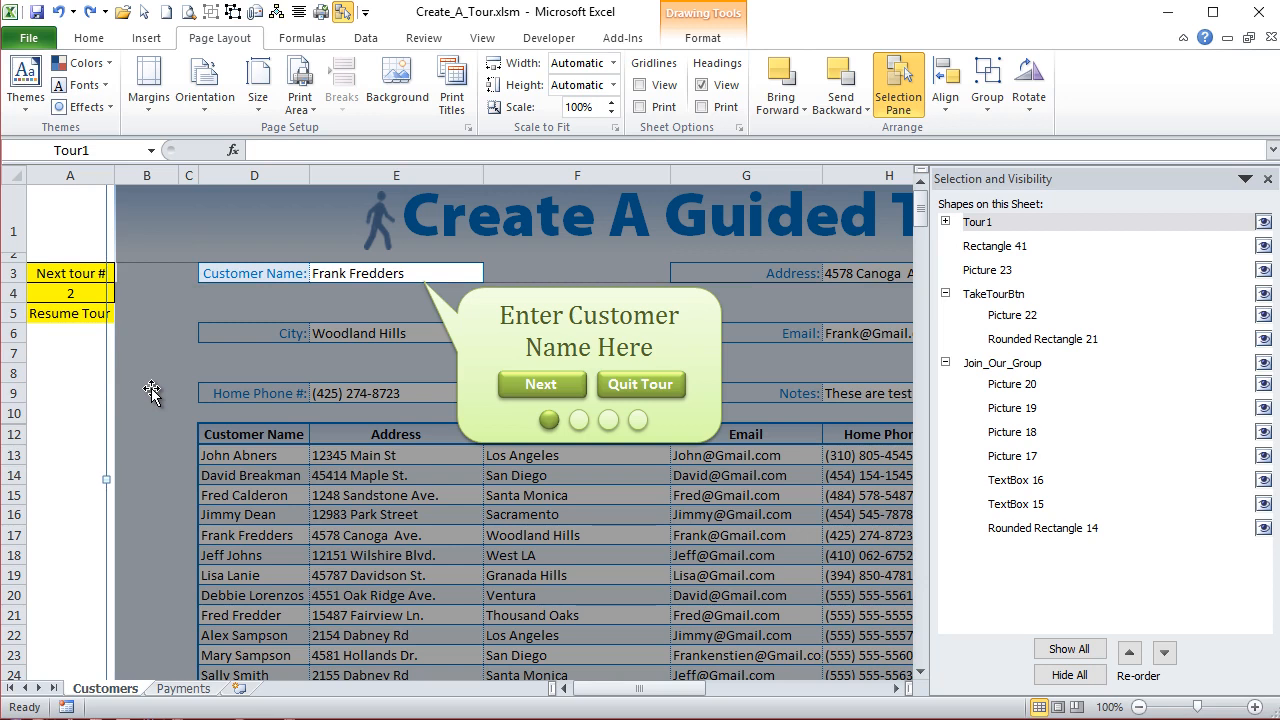
pyautogui.click(88, 147)
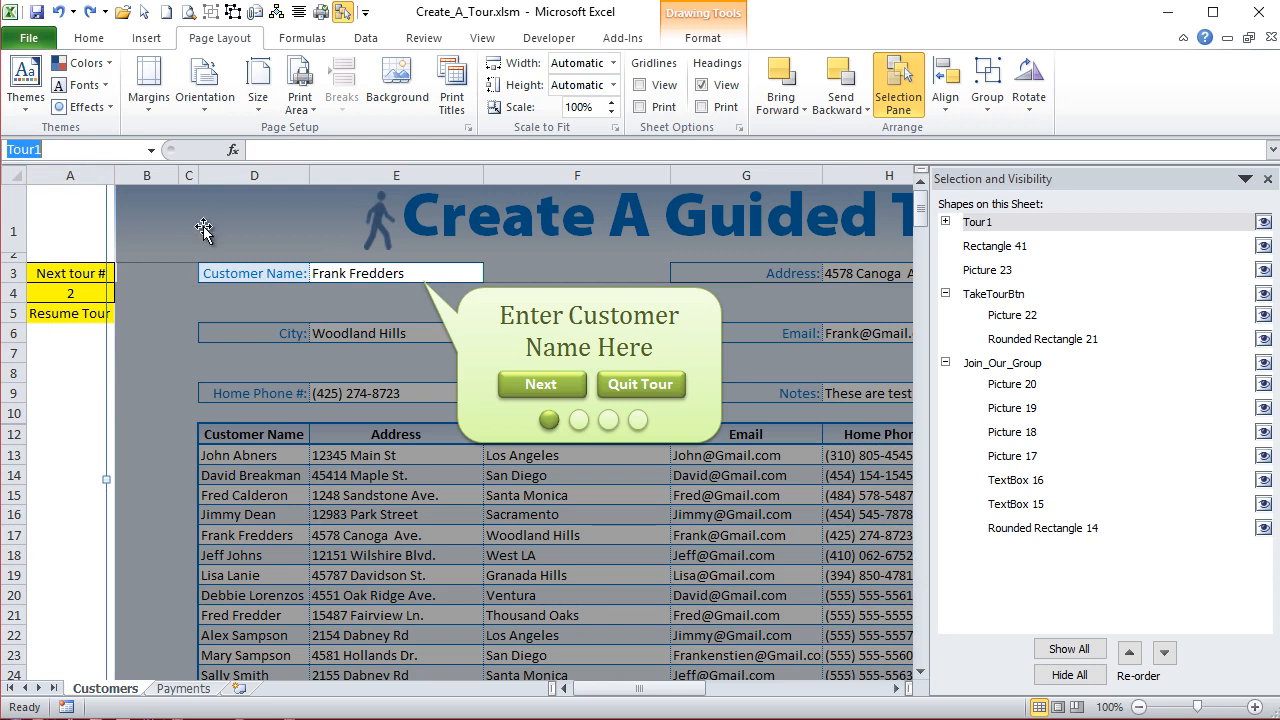
pyautogui.click(77, 231)
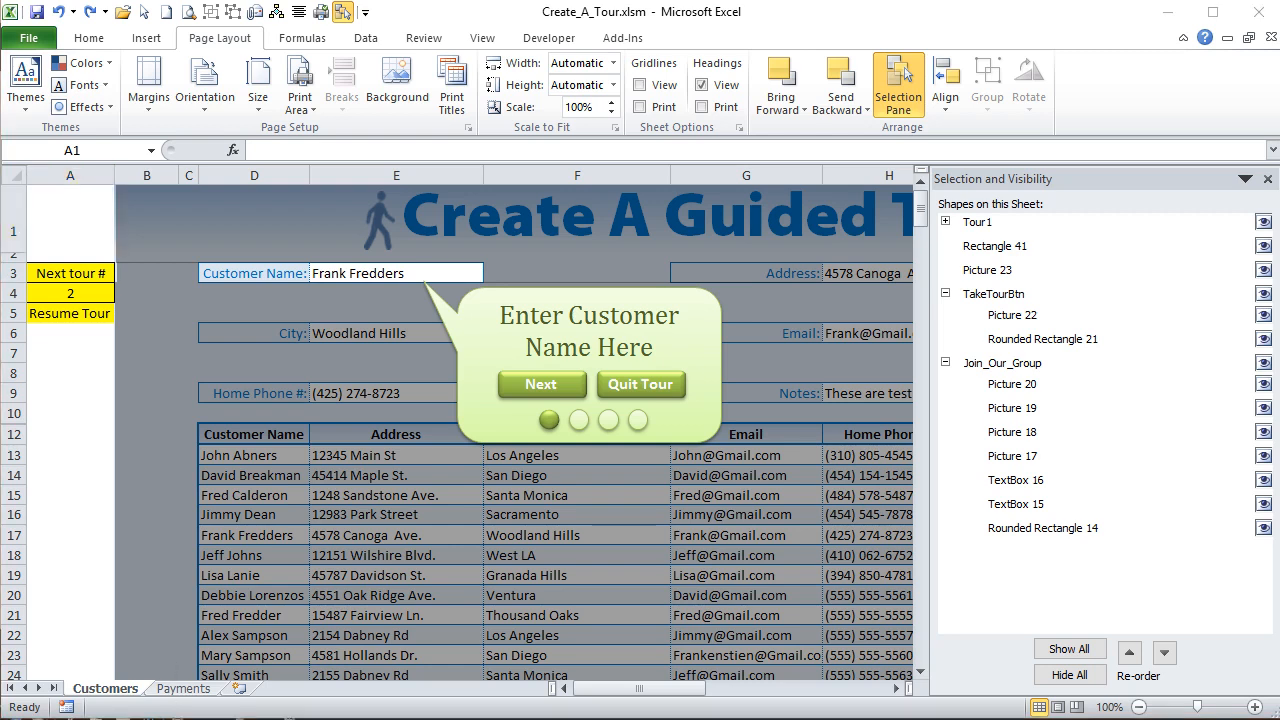
# - Return to the NextTour macro in the VBA editor and continue the unfinished Activesheet.Shapes( line with the text "Tour"
pyautogui.hotkey('alt', 'F11')
pyautogui.click(530, 282)
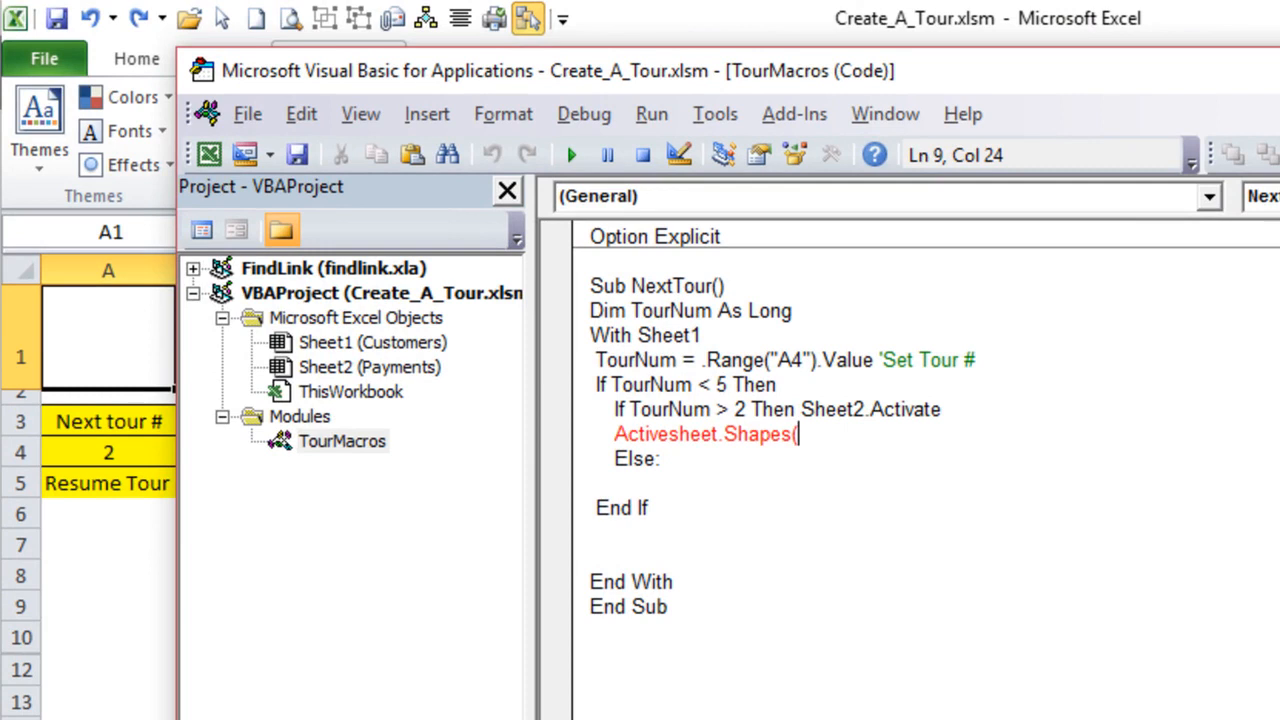
pyautogui.hotkey('alt', 'F11')
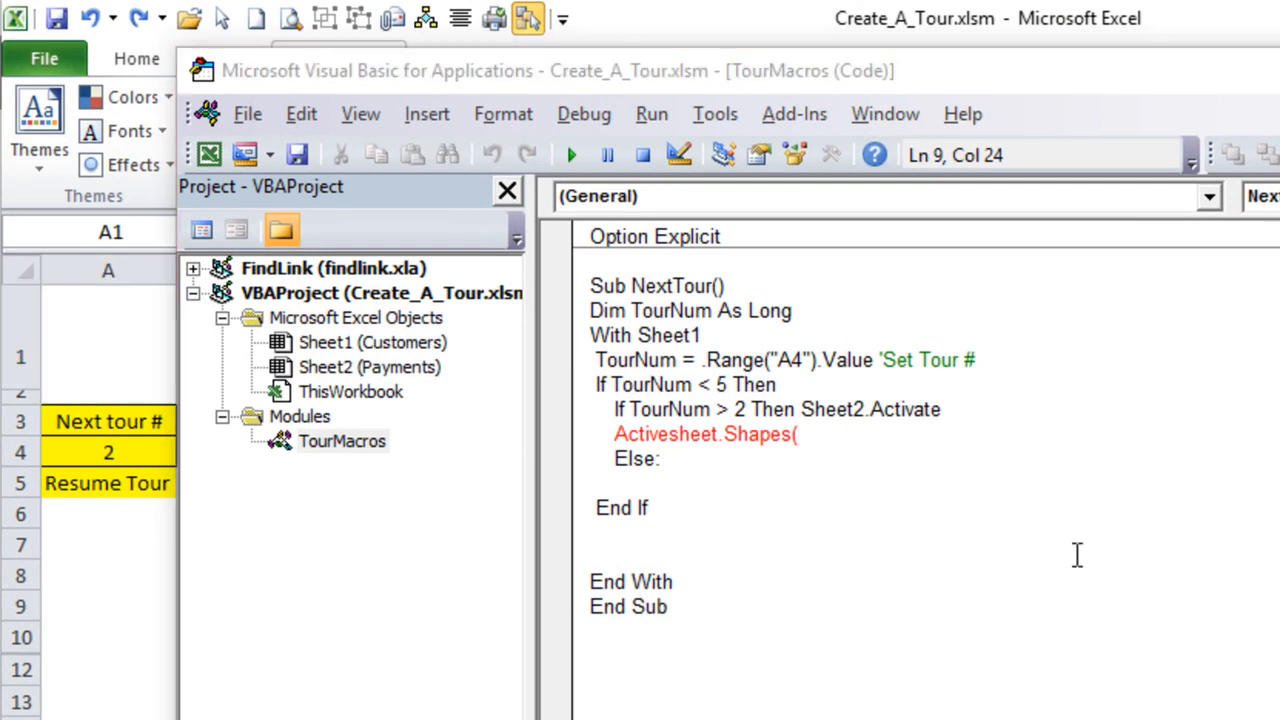
pyautogui.click(1003, 440)
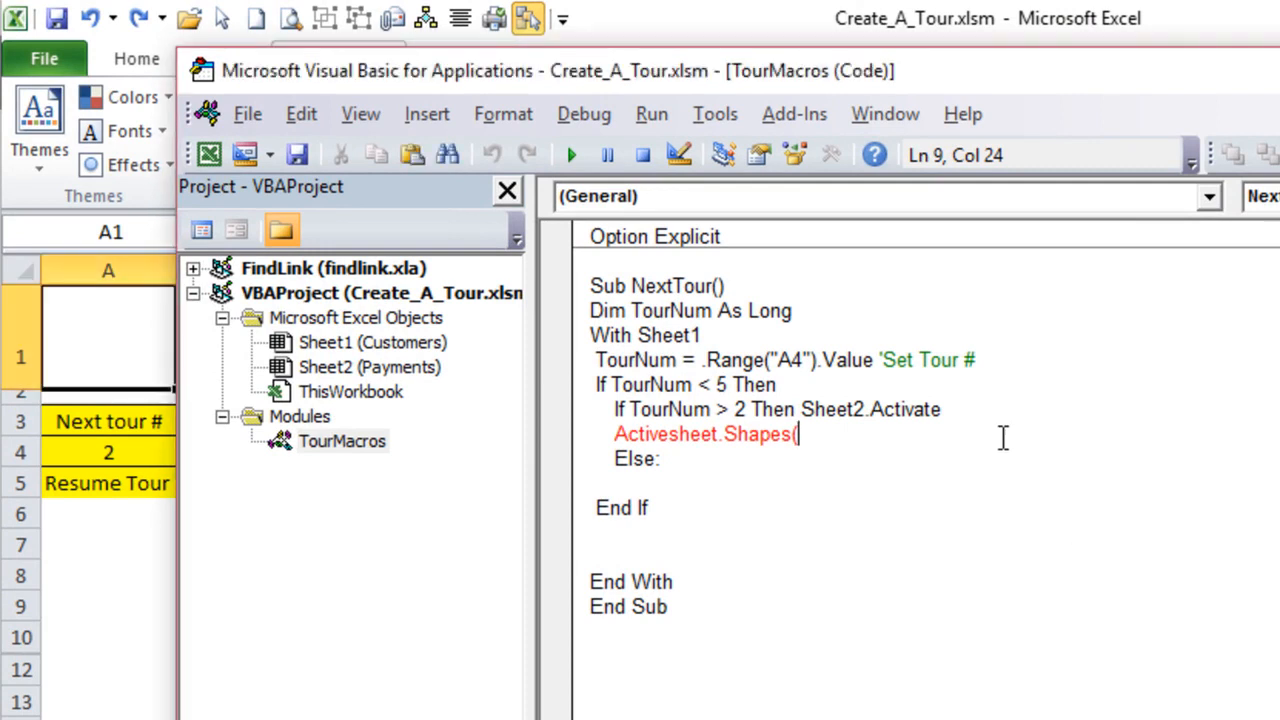
pyautogui.write('"Tour')
pyautogui.press('BackSpace')
pyautogui.press('BackSpace')
pyautogui.press('BackSpace')
pyautogui.press('BackSpace')
pyautogui.press('BackSpace')
pyautogui.write('"T')
pyautogui.press('BackSpace')
pyautogui.write('TOur" ')
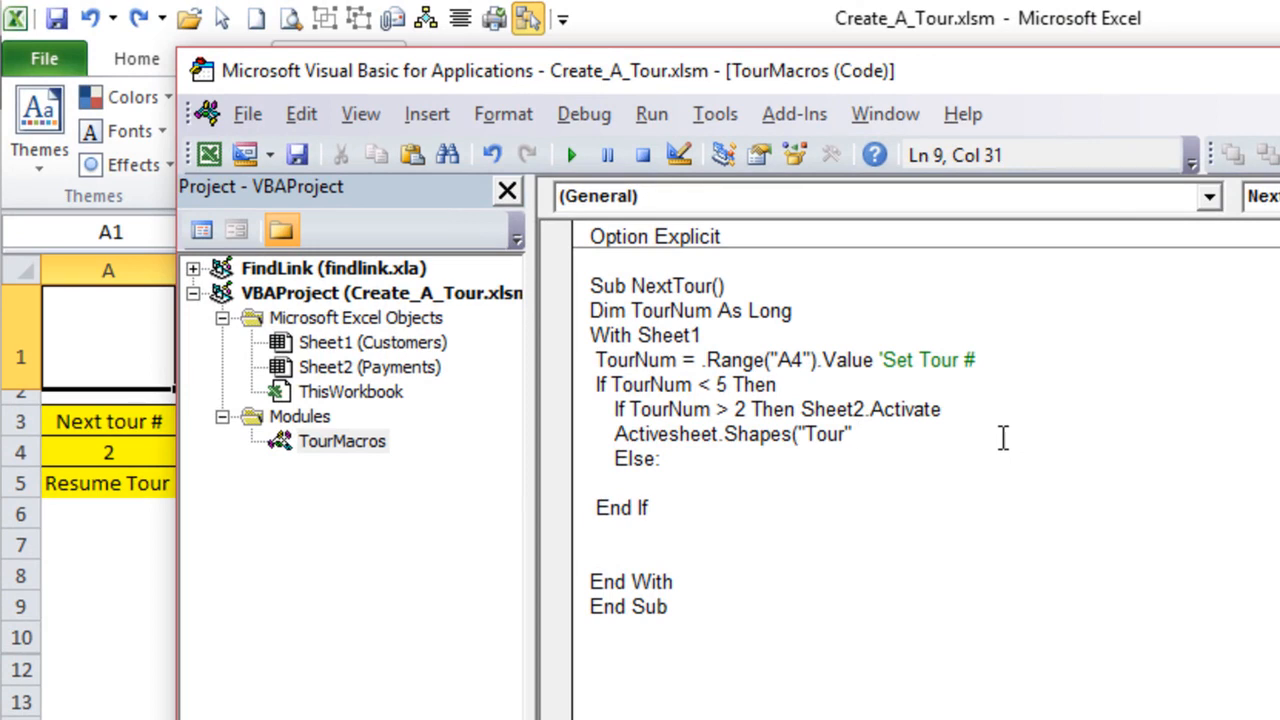
pyautogui.write('& TourNum')
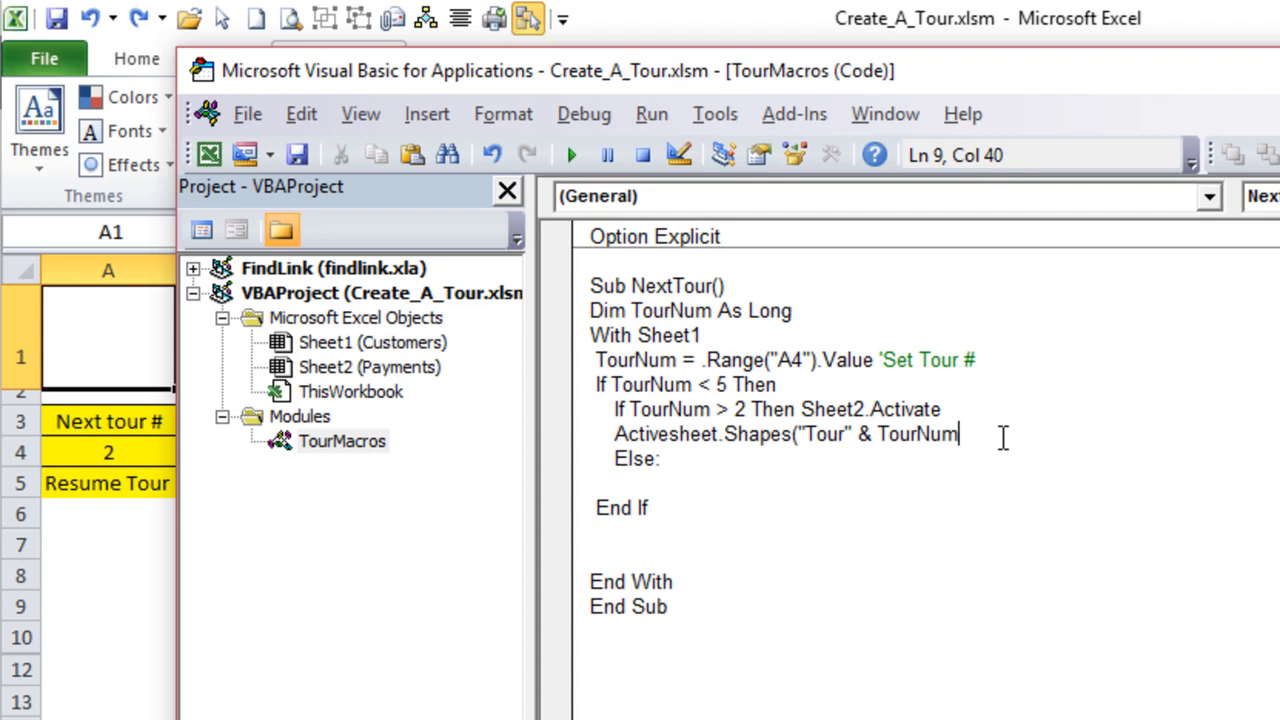
# - Complete the shape reference with & TourNum - 1) and append the .Visible property
pyautogui.write('- 1)')
pyautogui.write('.Visible')
# - Prefix the shape visibility line with the condition If TourNum <> 1
pyautogui.press('Home')
pyautogui.write('f TourNum <M')
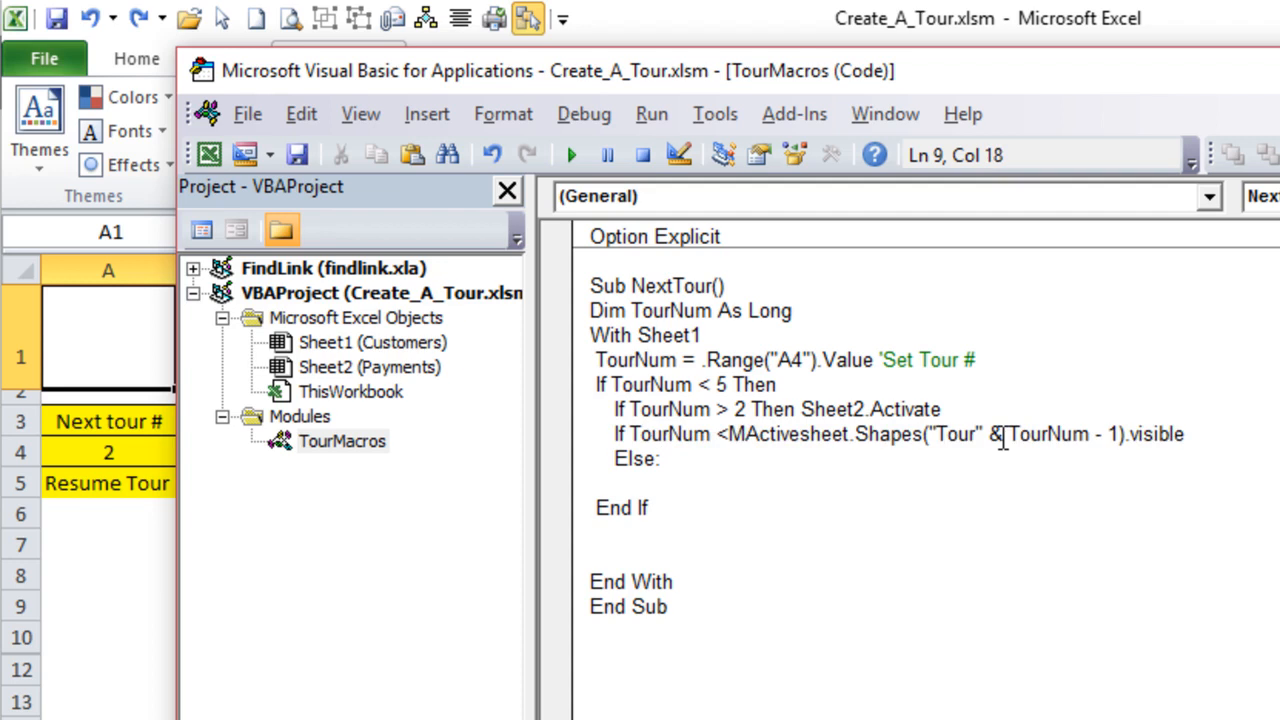
pyautogui.press('BackSpace')
pyautogui.write('> 1')
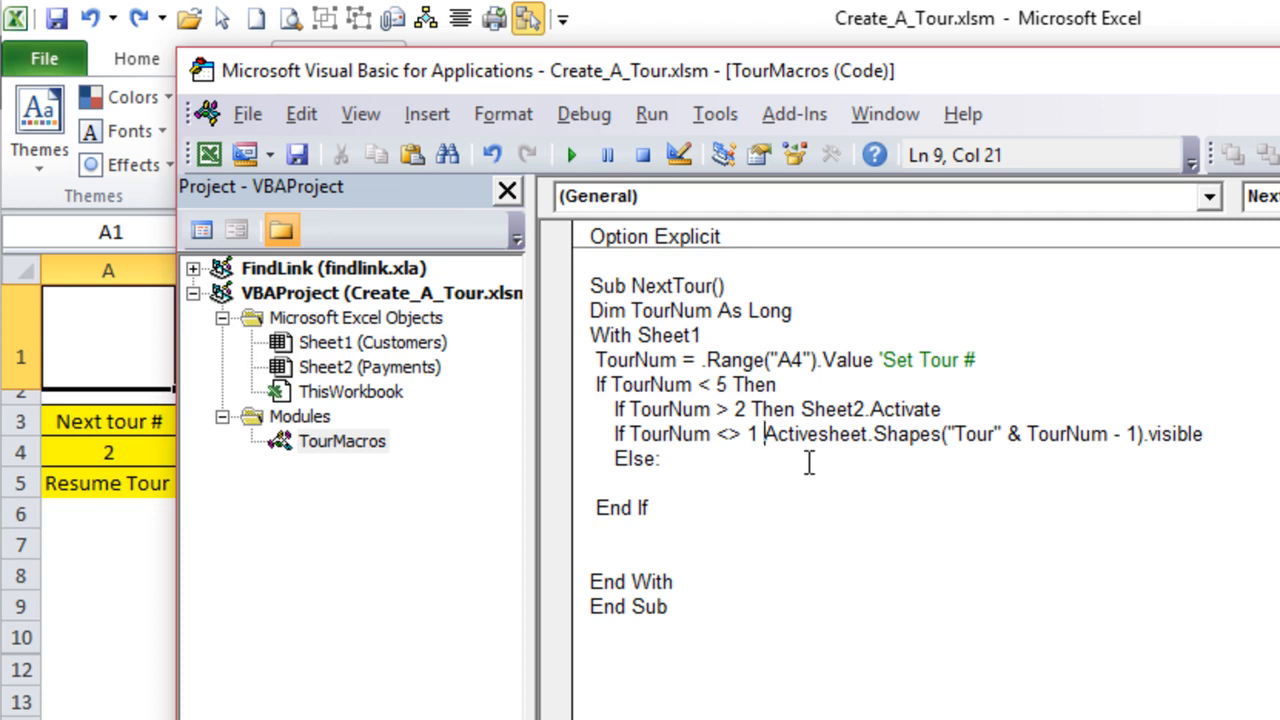
# - End the shape visibility line with = False and add the comment 'Hide Previous Tour First
pyautogui.click(1256, 425)
pyautogui.write('= fal;s')
pyautogui.press('BackSpace')
pyautogui.press('BackSpace')
pyautogui.write("se '")
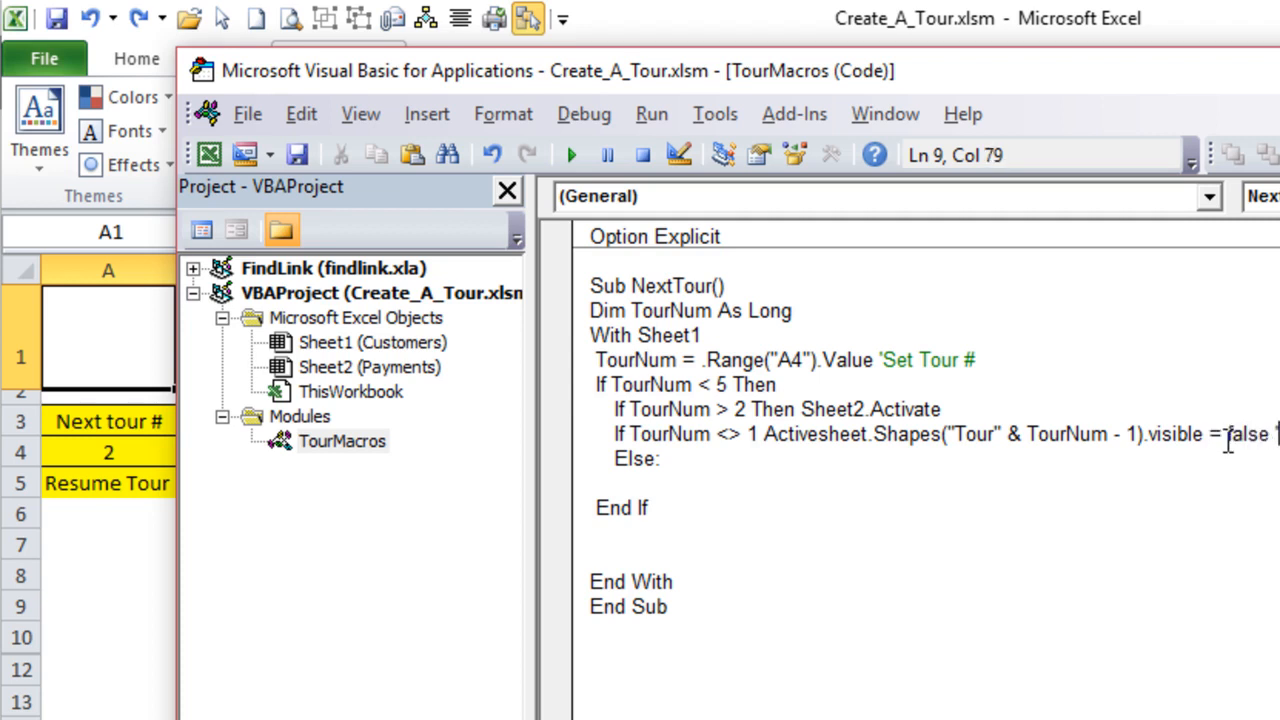
pyautogui.write('Hide Pre')
pyautogui.write('viuos Tou')
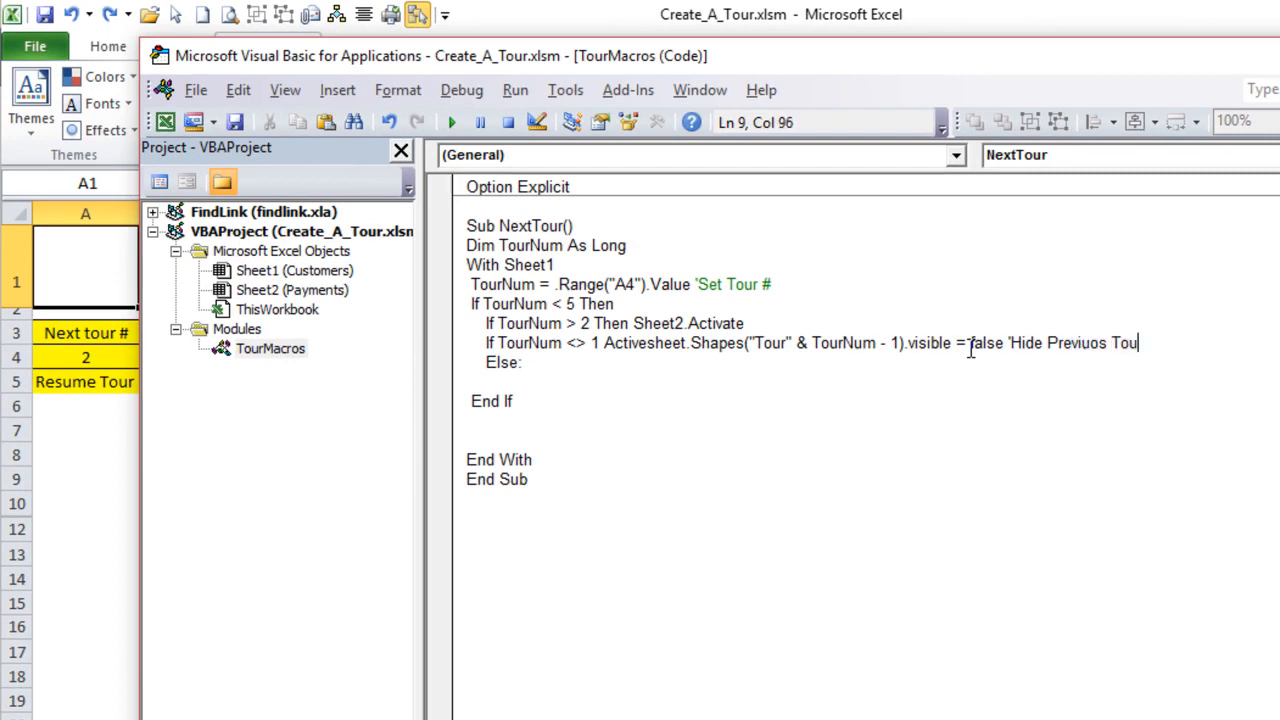
pyautogui.press('BackSpace')
pyautogui.press('BackSpace')
pyautogui.press('BackSpace')
pyautogui.press('BackSpace')
pyautogui.press('BackSpace')
pyautogui.press('BackSpace')
pyautogui.press('BackSpace')
pyautogui.press('BackSpace')
pyautogui.write('ious Tour First')
pyautogui.press('Return')
# - Insert the missing Then after the TourNum <> 1 condition and add a new line below the statement
pyautogui.click(604, 343)
pyautogui.write('then')
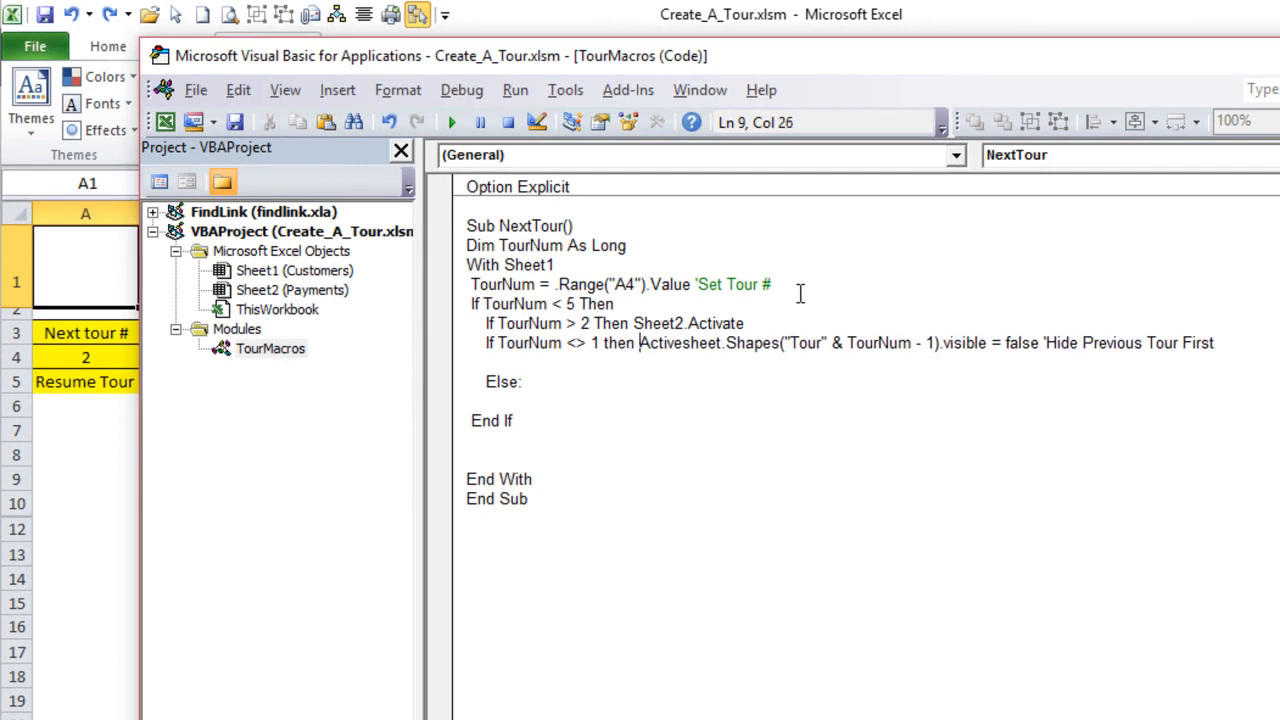
pyautogui.press('End')
pyautogui.press('Return')
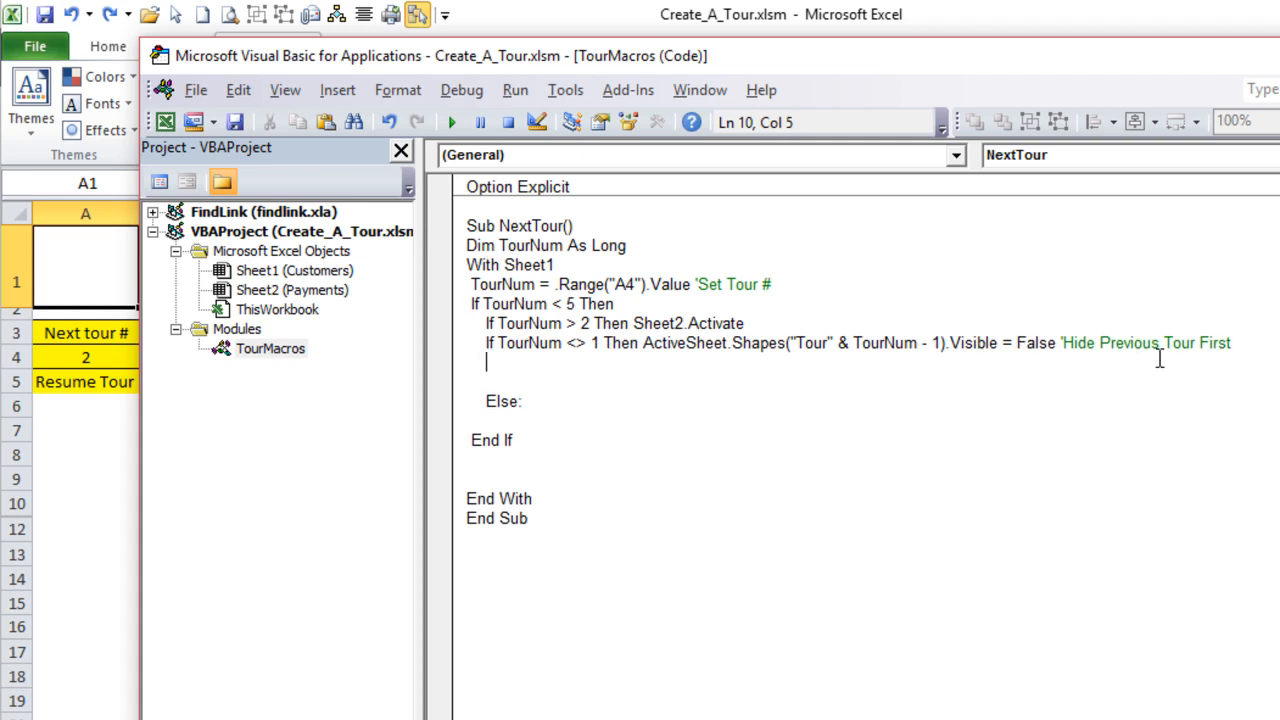
# - On the new line, write the current tour's shape reference ActiveSheet.Shapes("Tour" & TourNum)
pyautogui.write('Activesheet.Shapes("Tour" ')
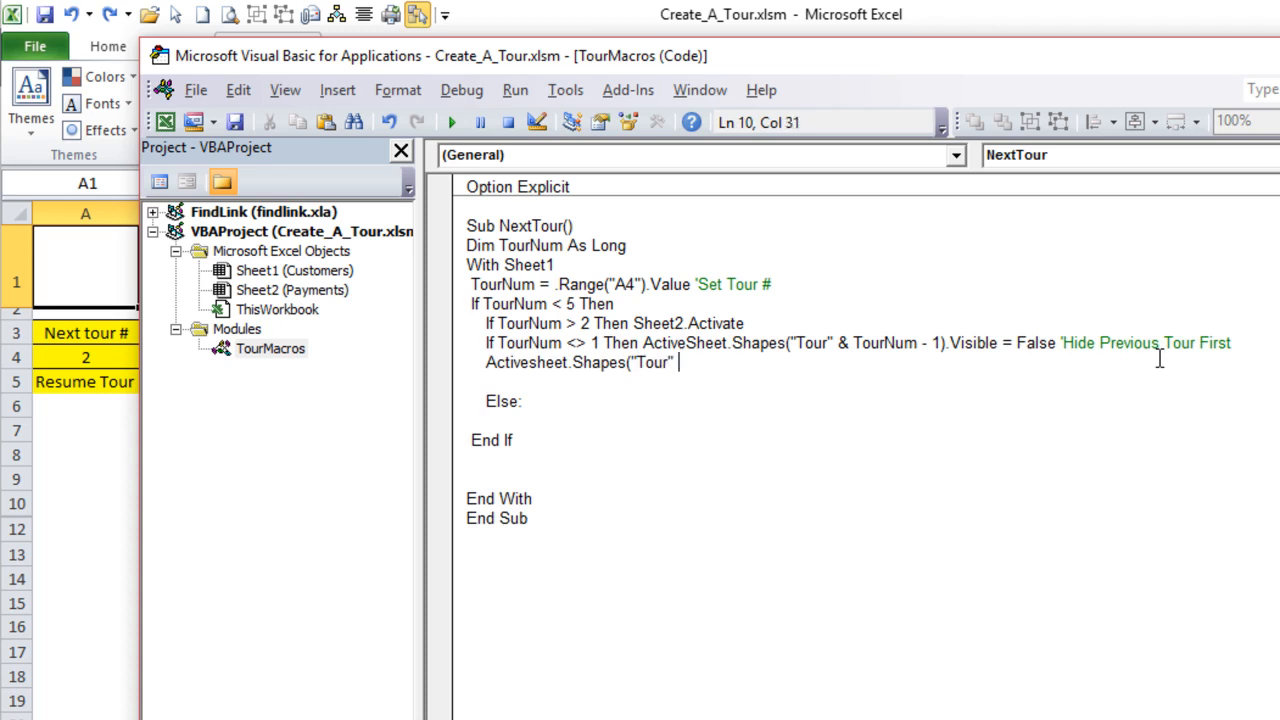
pyautogui.write('& TourNum)')
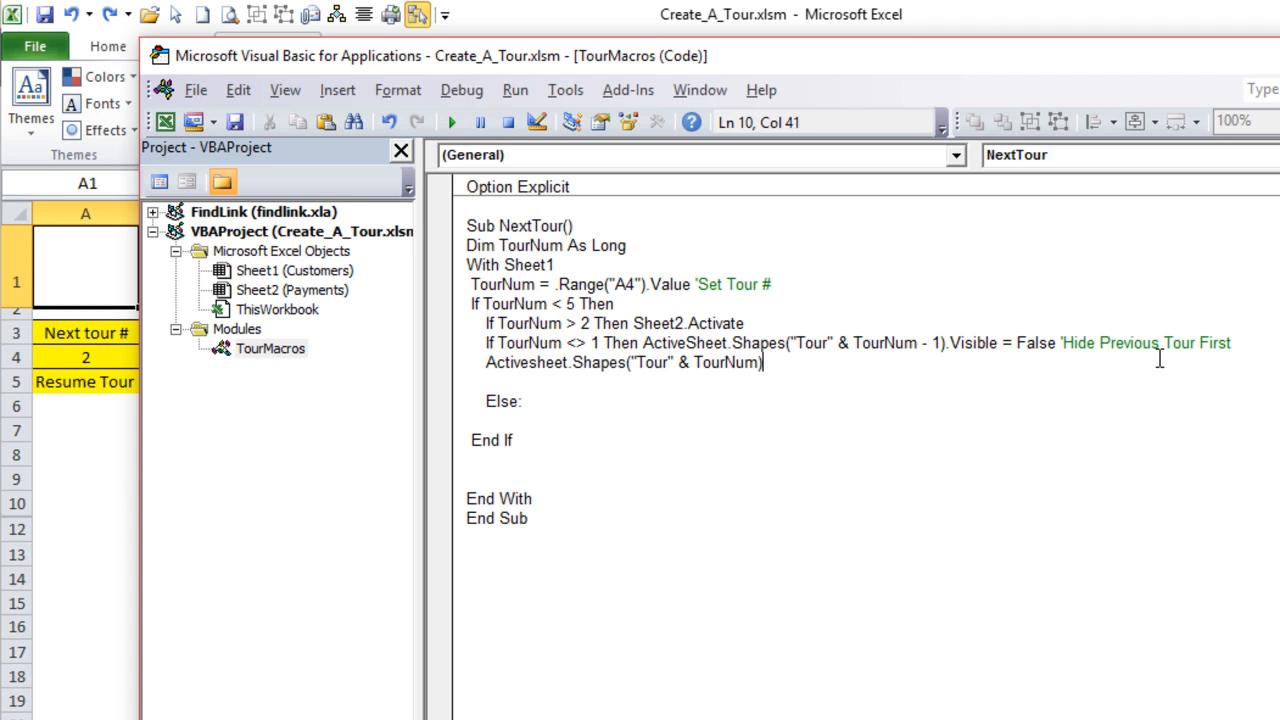
pyautogui.write('.vis    ')
pyautogui.write('ible = T')
pyautogui.write('rue')
# - Set the current tour shape's Visible property to msoCTrue in the code
pyautogui.press('BackSpace')
pyautogui.press('BackSpace')
pyautogui.press('BackSpace')
pyautogui.press('BackSpace')
pyautogui.write('mosc')
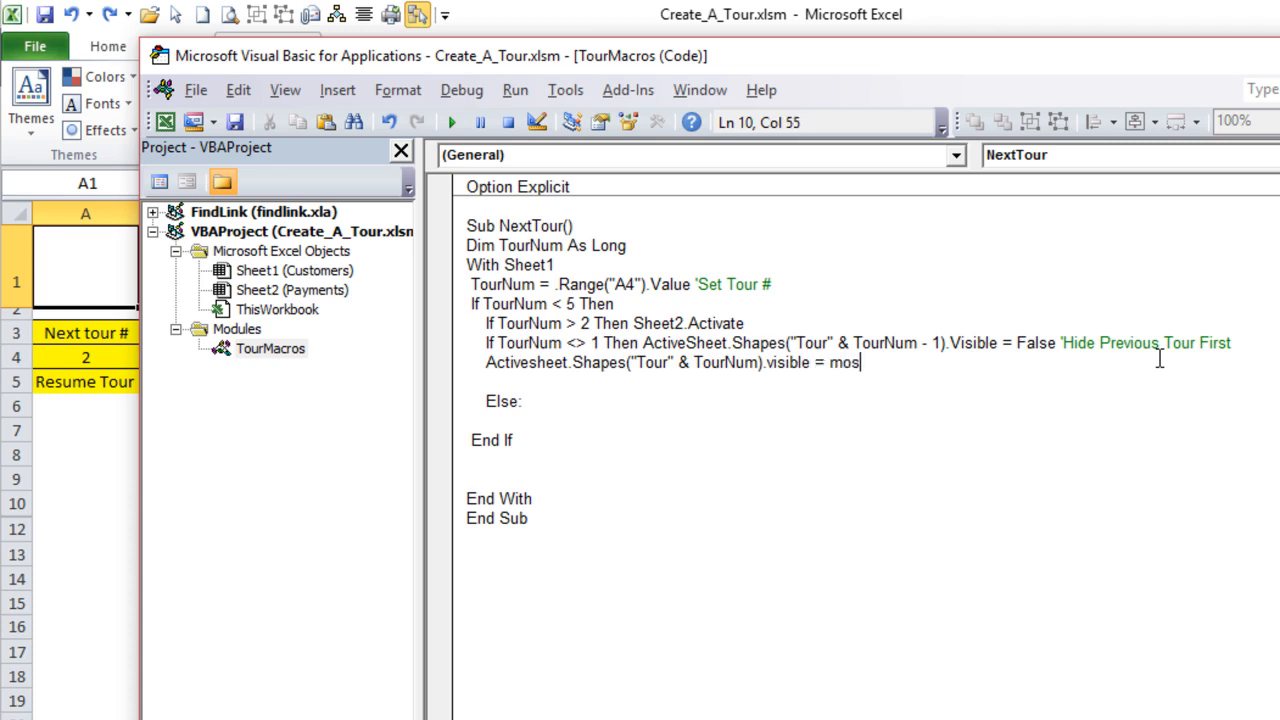
pyautogui.press('BackSpace')
pyautogui.press('BackSpace')
pyautogui.press('BackSpace')
pyautogui.press('BackSpace')
pyautogui.write('msoctrue')
pyautogui.press('Return')
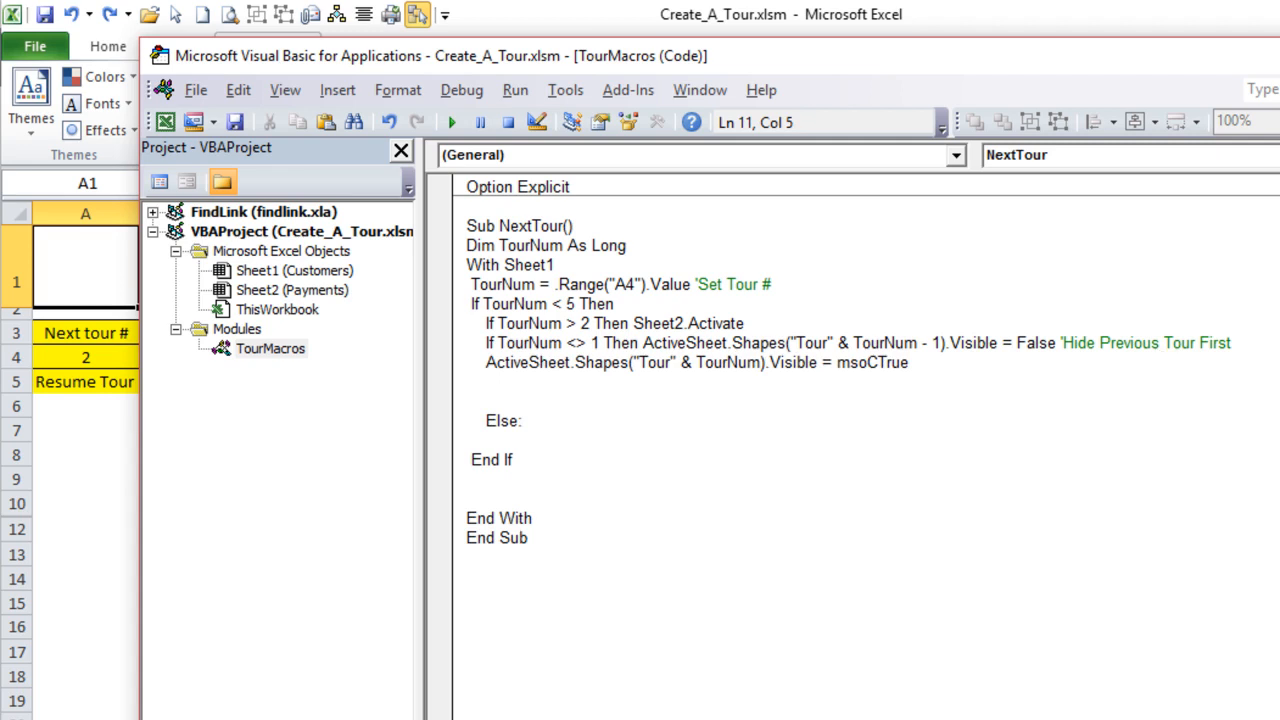
# - Add the line .Range("A4").Value = TourNum + 1 below it and remove the blank line before Else
pyautogui.click(1056, 358)
pyautogui.moveTo(912, 363); pyautogui.dragTo(486, 366)
pyautogui.click(527, 379)
pyautogui.write('.Range9')
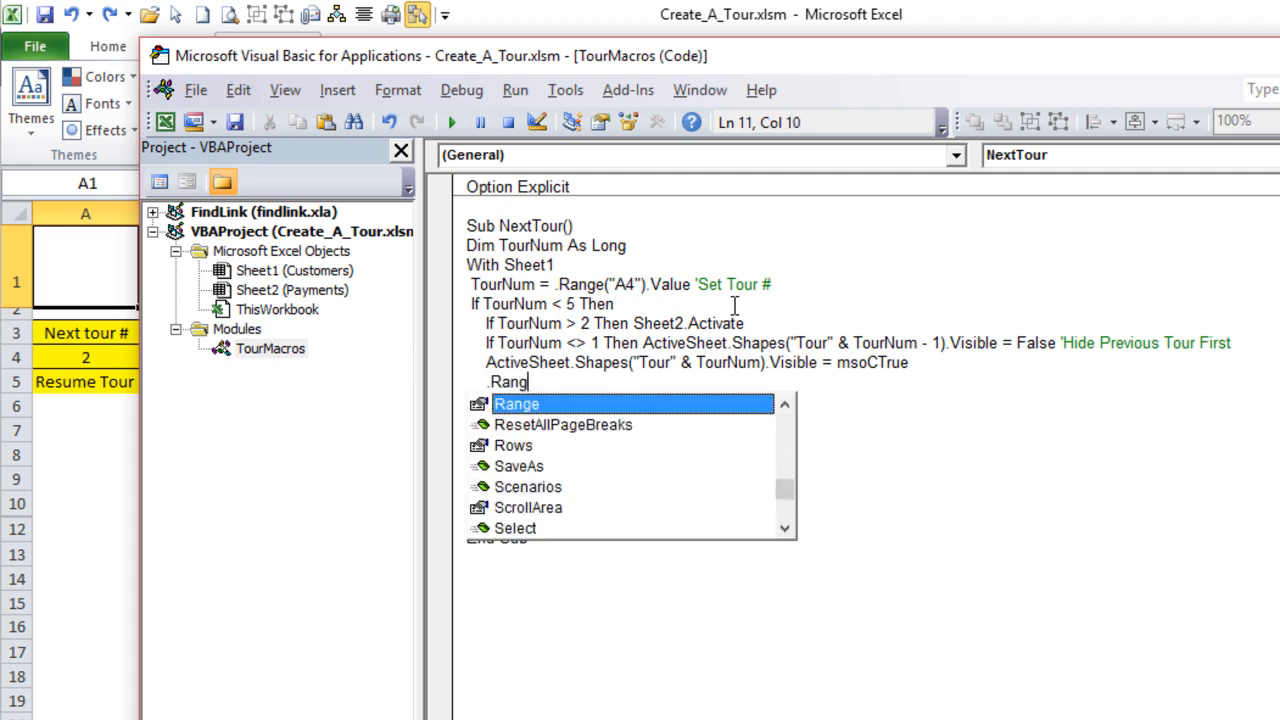
pyautogui.press('BackSpace')
pyautogui.press('BackSpace')
pyautogui.write('("A')
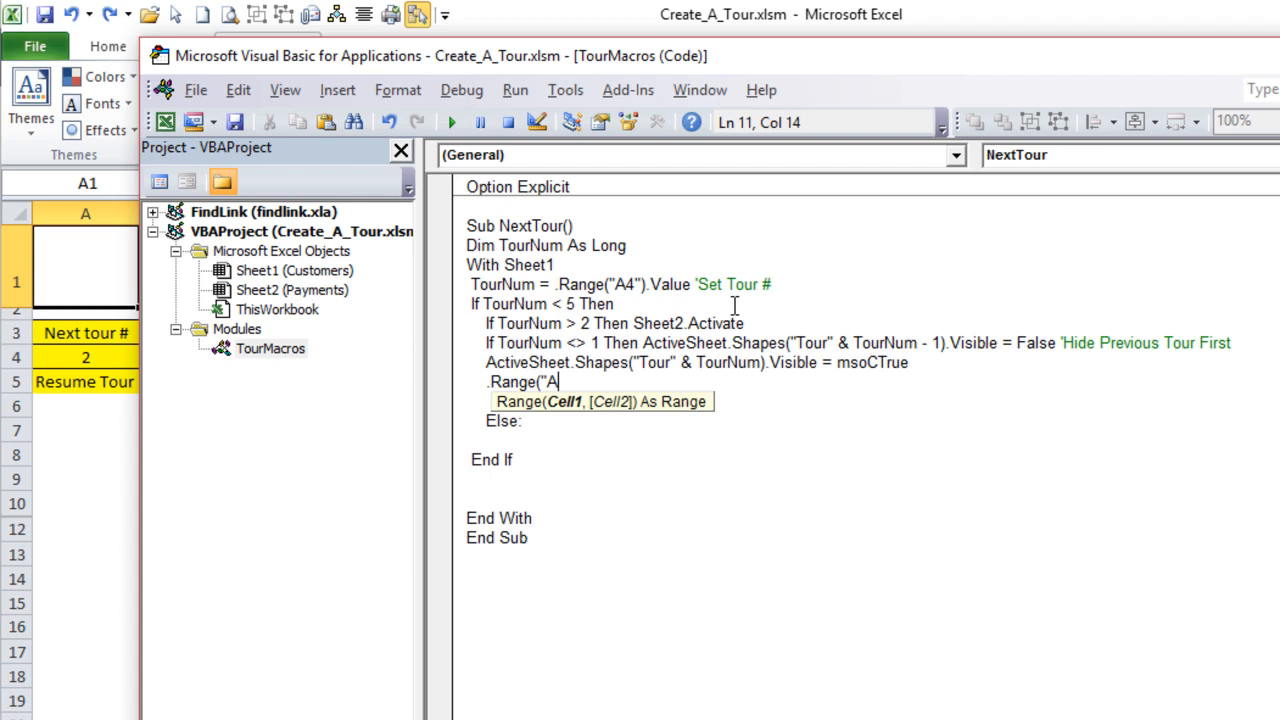
pyautogui.write('4").')
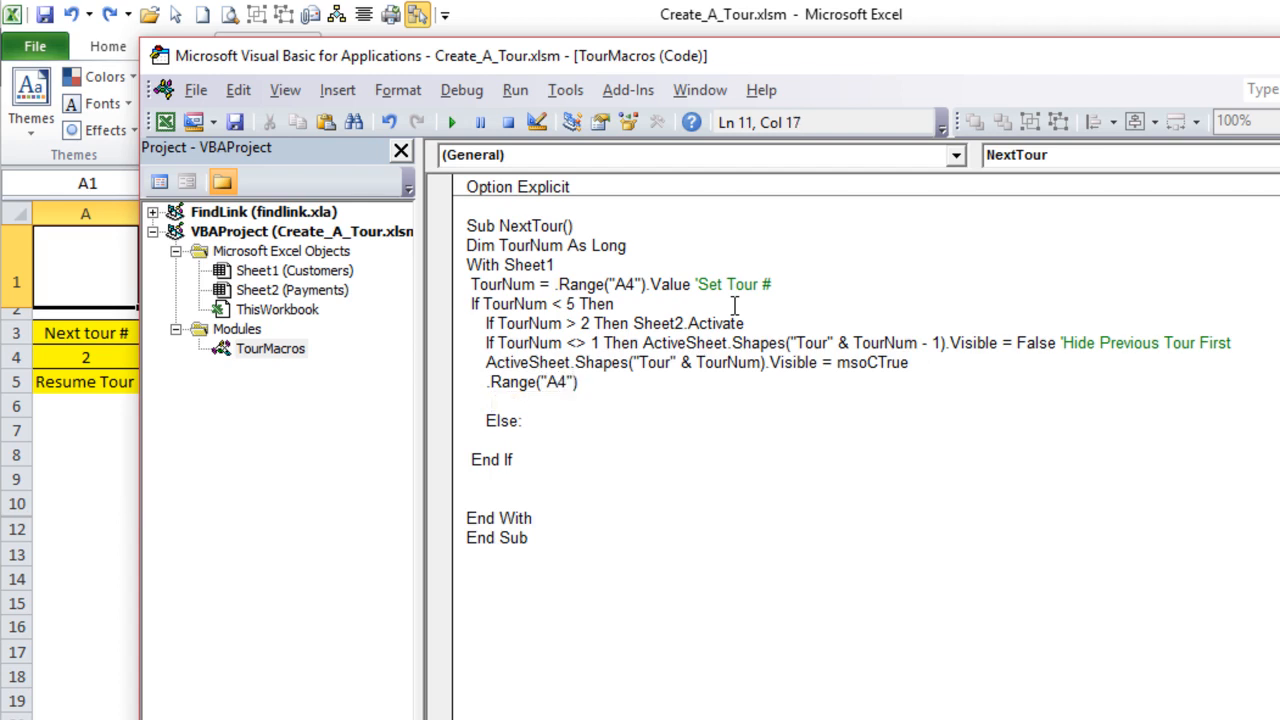
pyautogui.write('value = TourNum ')
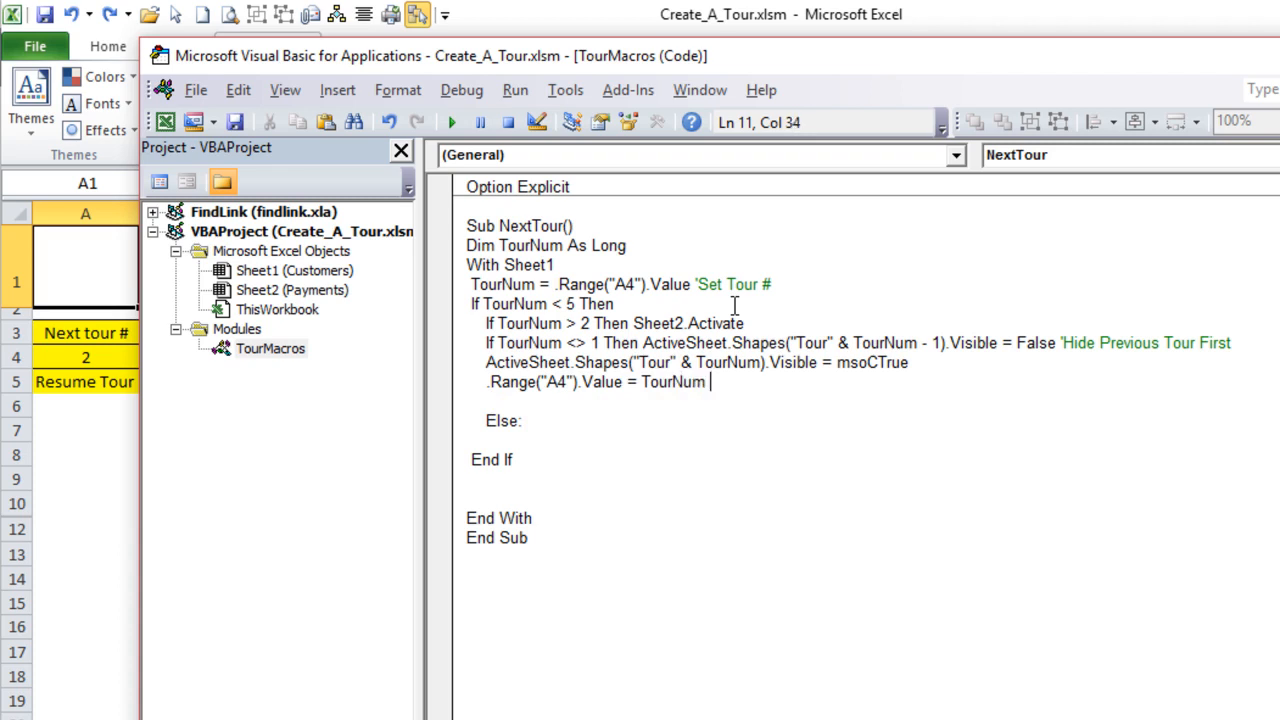
pyautogui.write('+ 1')
pyautogui.press('Down')
pyautogui.press('BackSpace')
pyautogui.press('BackSpace')
pyautogui.press('BackSpace')
pyautogui.press('BackSpace')
pyautogui.press('BackSpace')
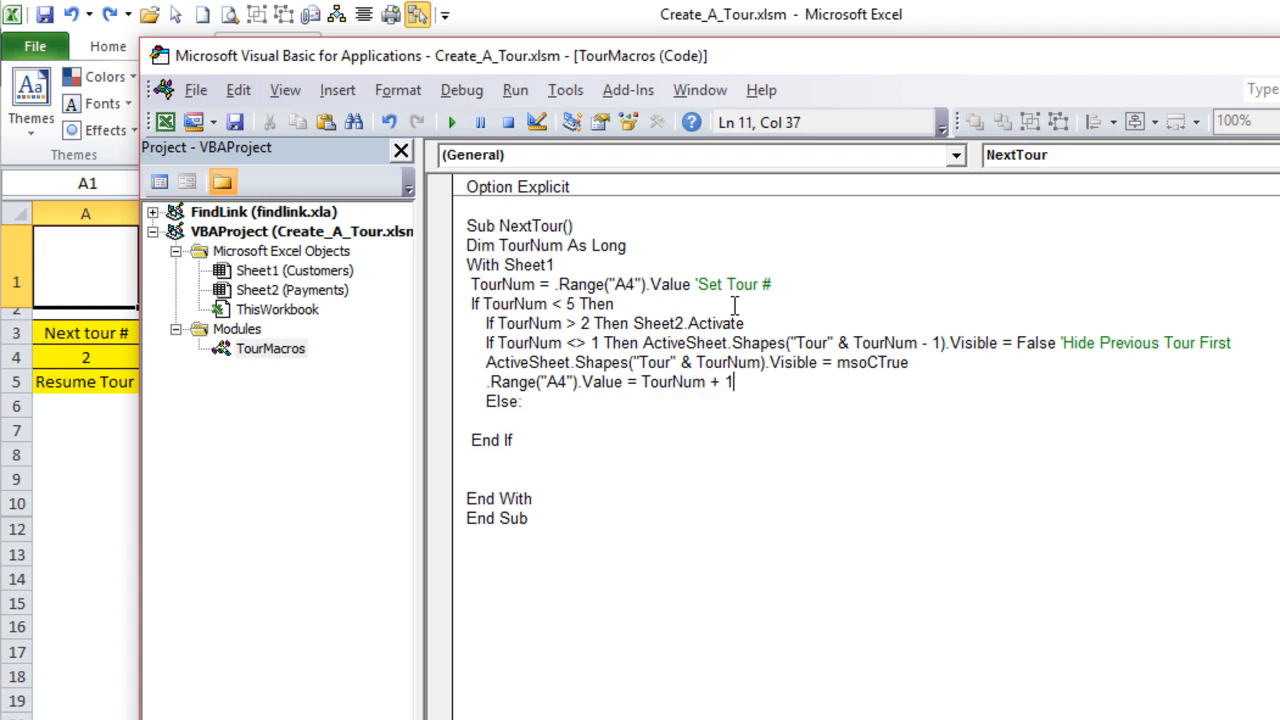
# - Indent the four statements inside the If TourNum < 5 block one level further
pyautogui.moveTo(620, 304); pyautogui.dragTo(757, 381)
pyautogui.click(458, 304)
pyautogui.click(477, 322)
pyautogui.hotkey('shift', 'Tab')
pyautogui.press('Tab')
pyautogui.press('Tab')
pyautogui.click(660, 304)
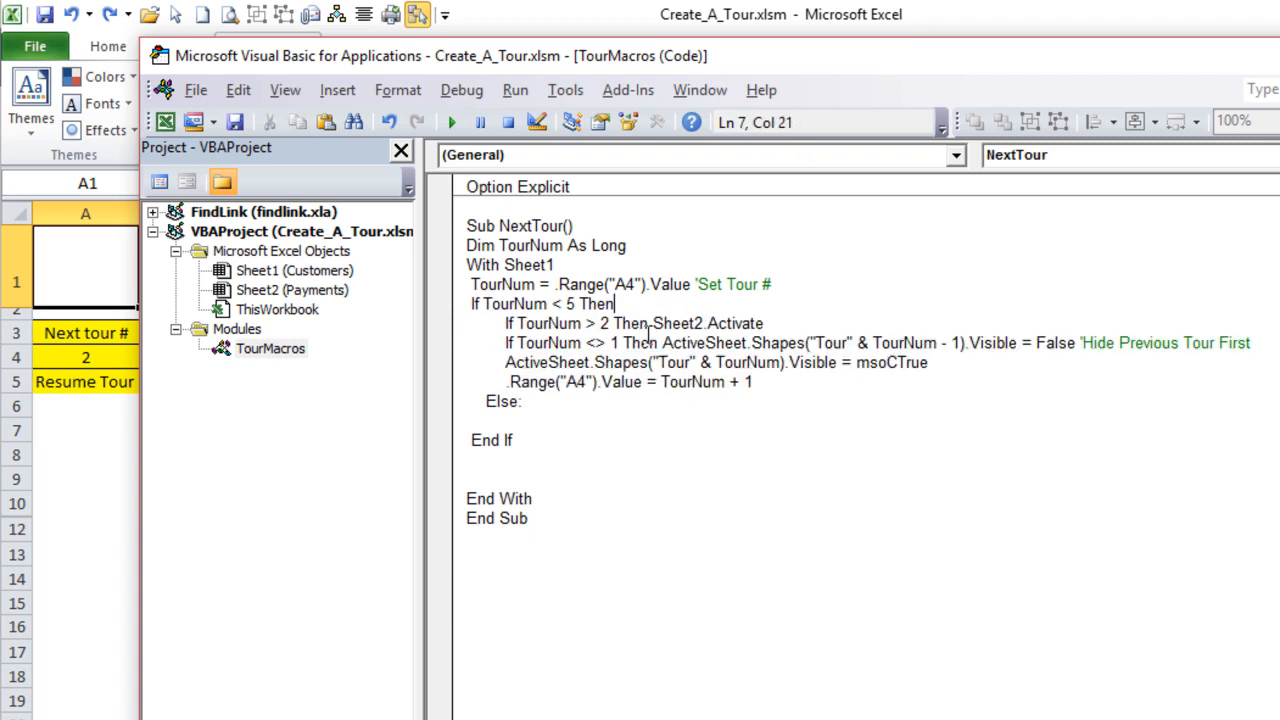
# - In the Else branch of NextTour, add the line .Range("A4").Value = 1
pyautogui.click(533, 420)
pyautogui.write('.Range')
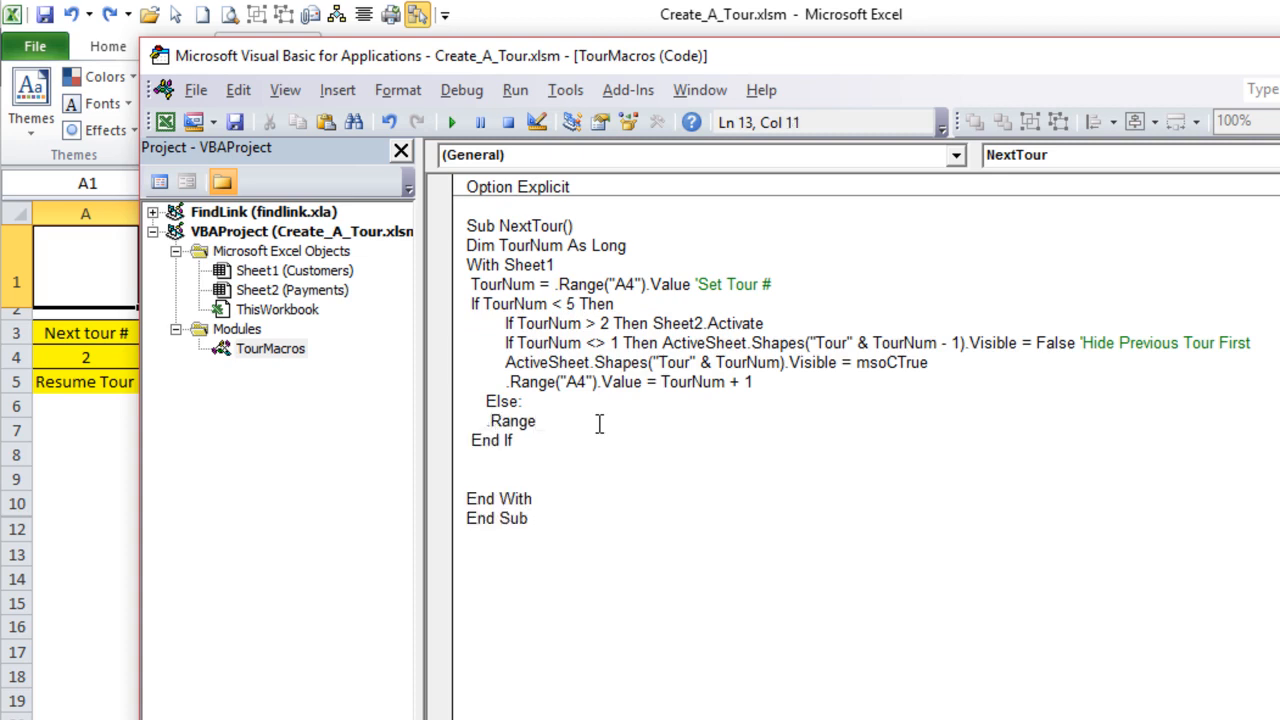
pyautogui.write('("A4")')
pyautogui.write('.Value = 1')
pyautogui.write(" 'Reset th")
pyautogui.write('e')
# - Append the comment 'Reset at the end of the tour to the line that sets A4 to 1
pyautogui.press('BackSpace')
pyautogui.press('BackSpace')
pyautogui.press('BackSpace')
pyautogui.write('a')
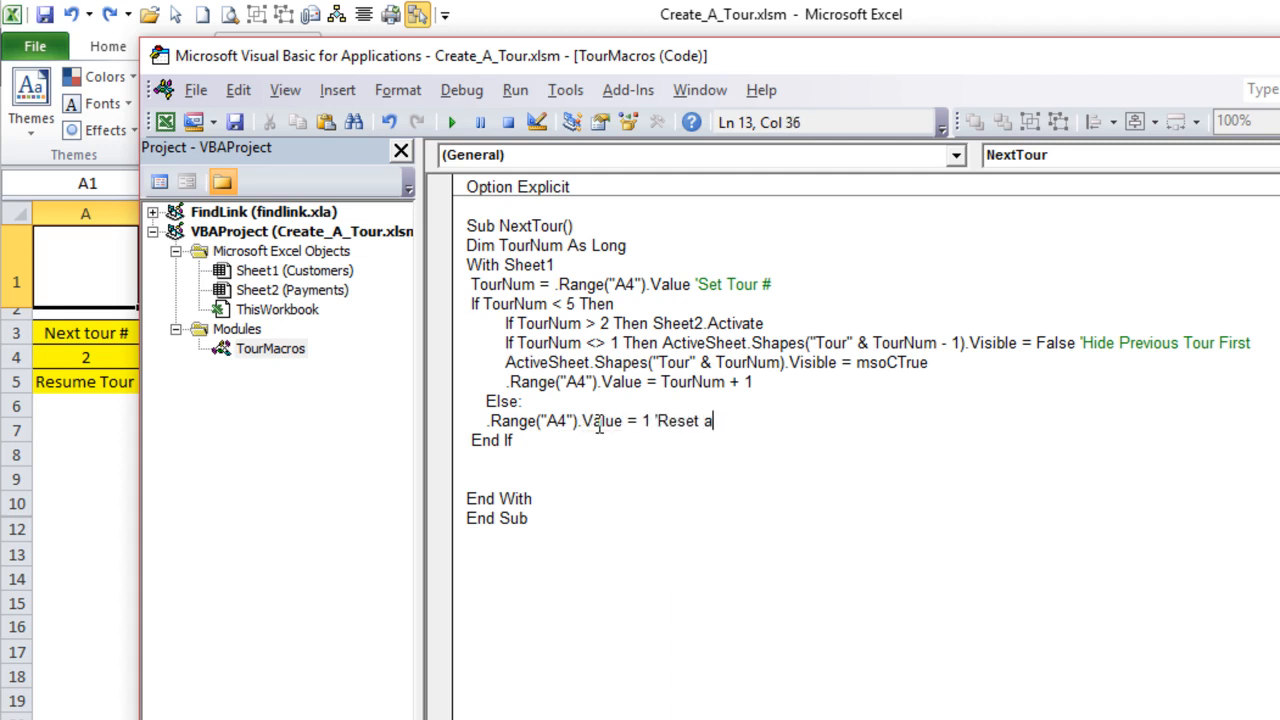
pyautogui.write('t the end of the tour')
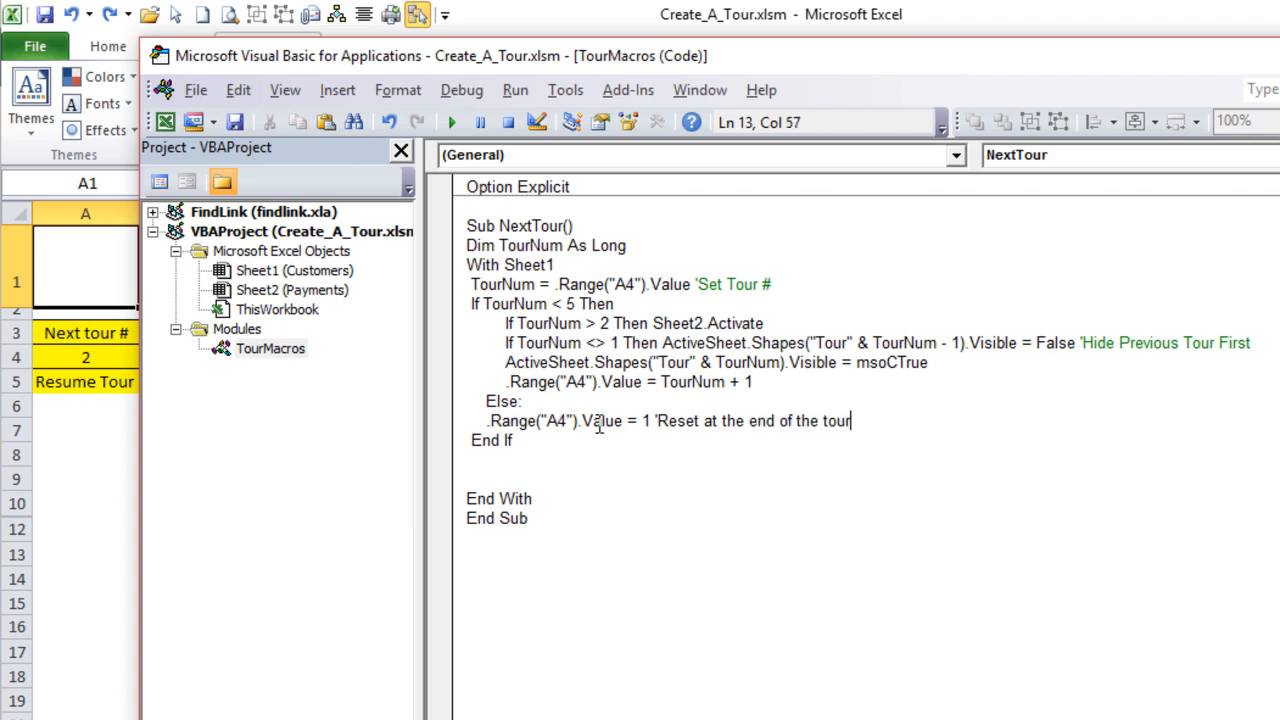
# - Below the reset line, write the previous tour's shape reference ActiveSheet.Shapes("Tour" & TourNum - 1)
pyautogui.press('Return')
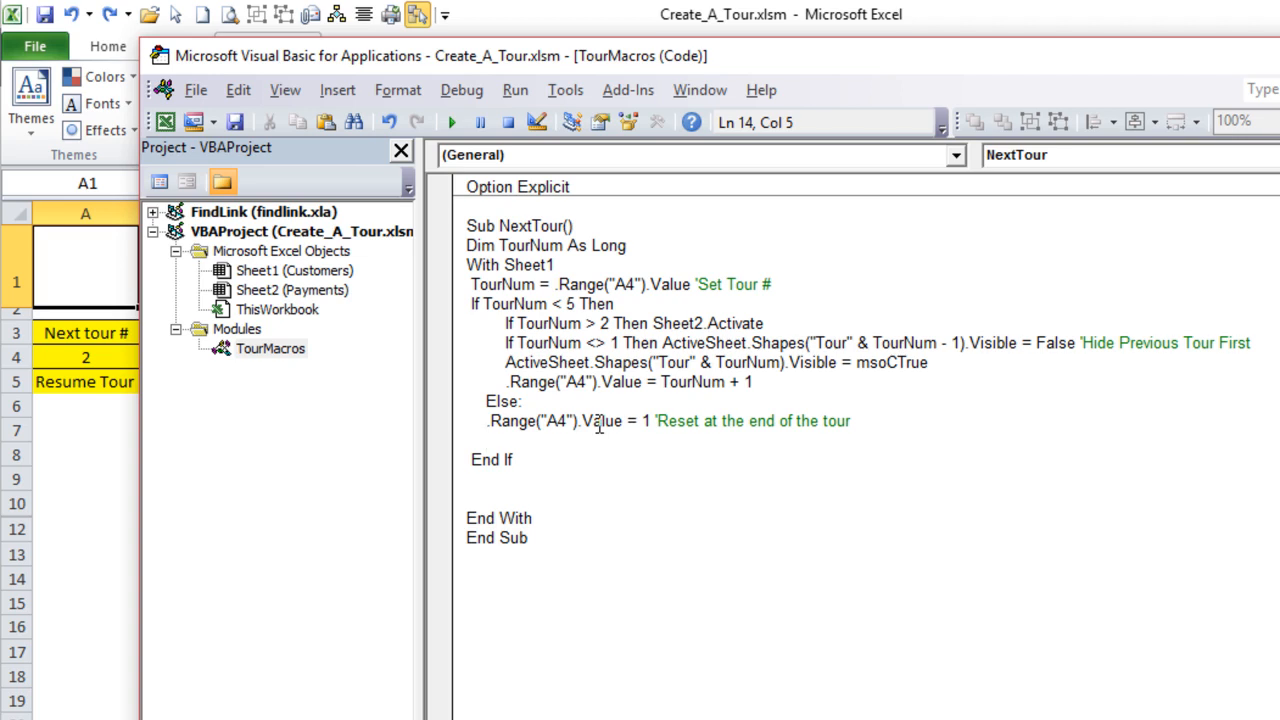
pyautogui.write('Activesheet.Shapes')
pyautogui.write('("Tour" &')
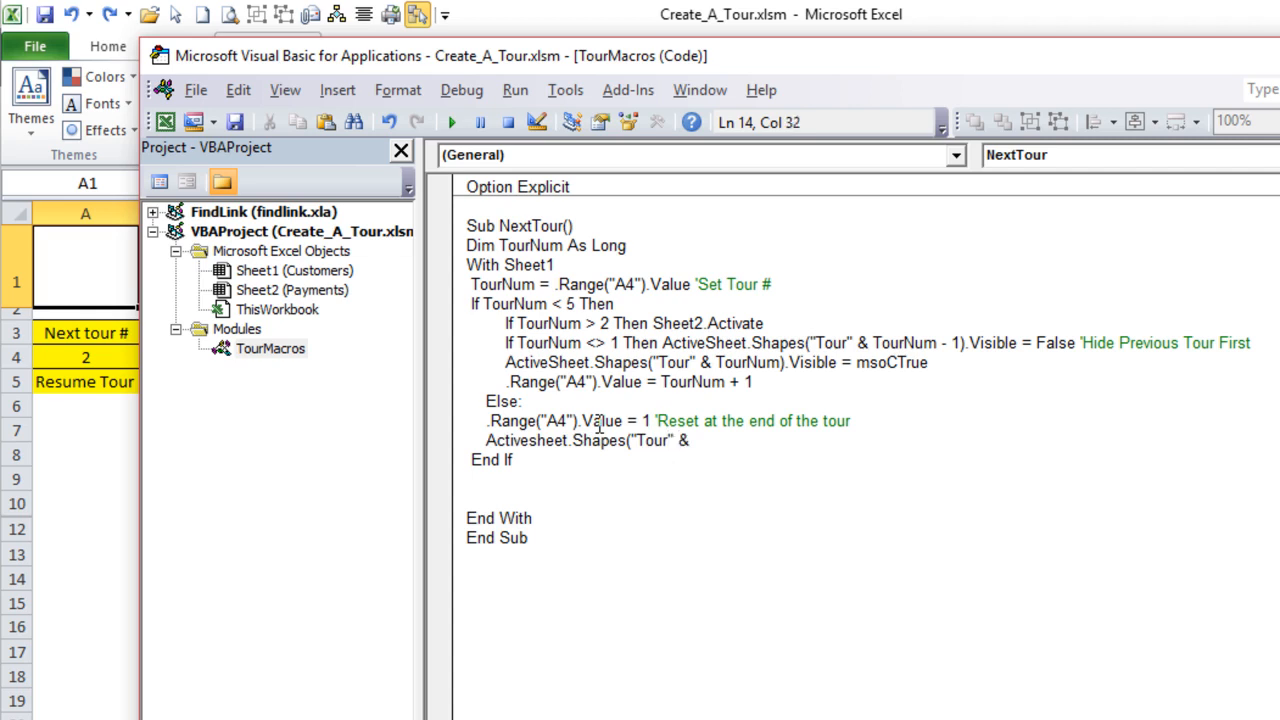
pyautogui.write(' TourNum - 1).vi')
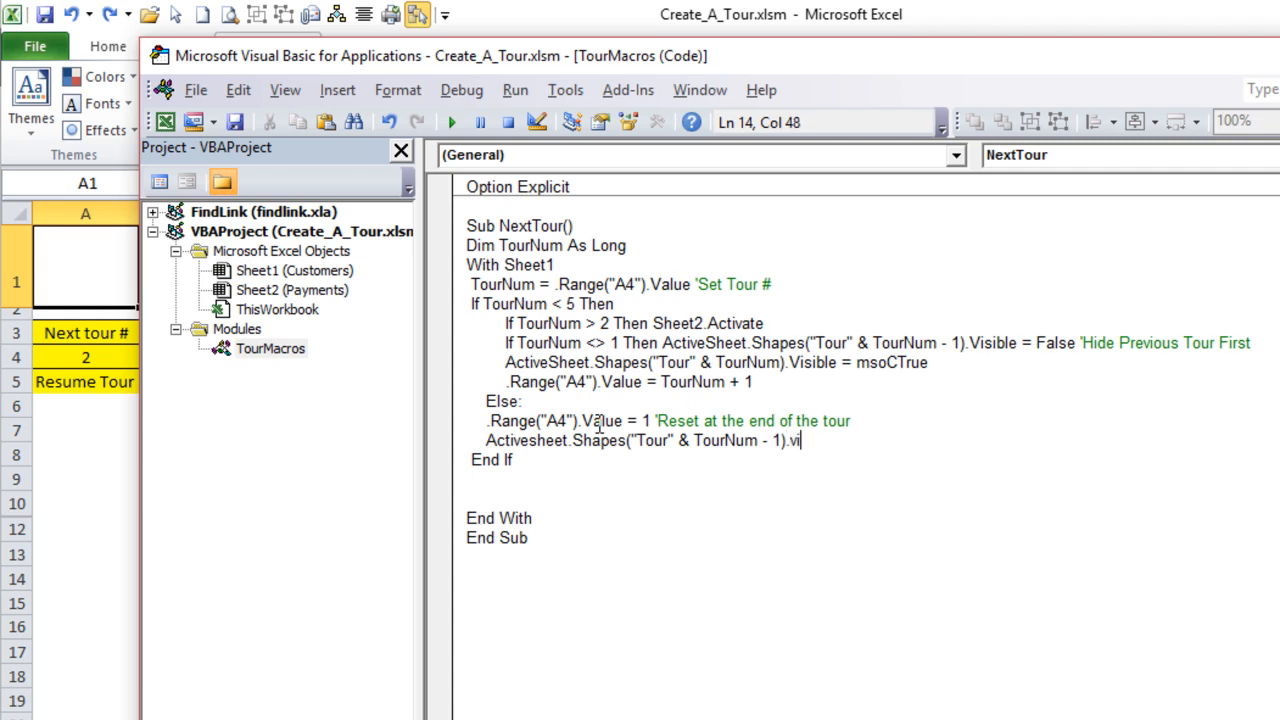
pyautogui.write('sible = msofalse')
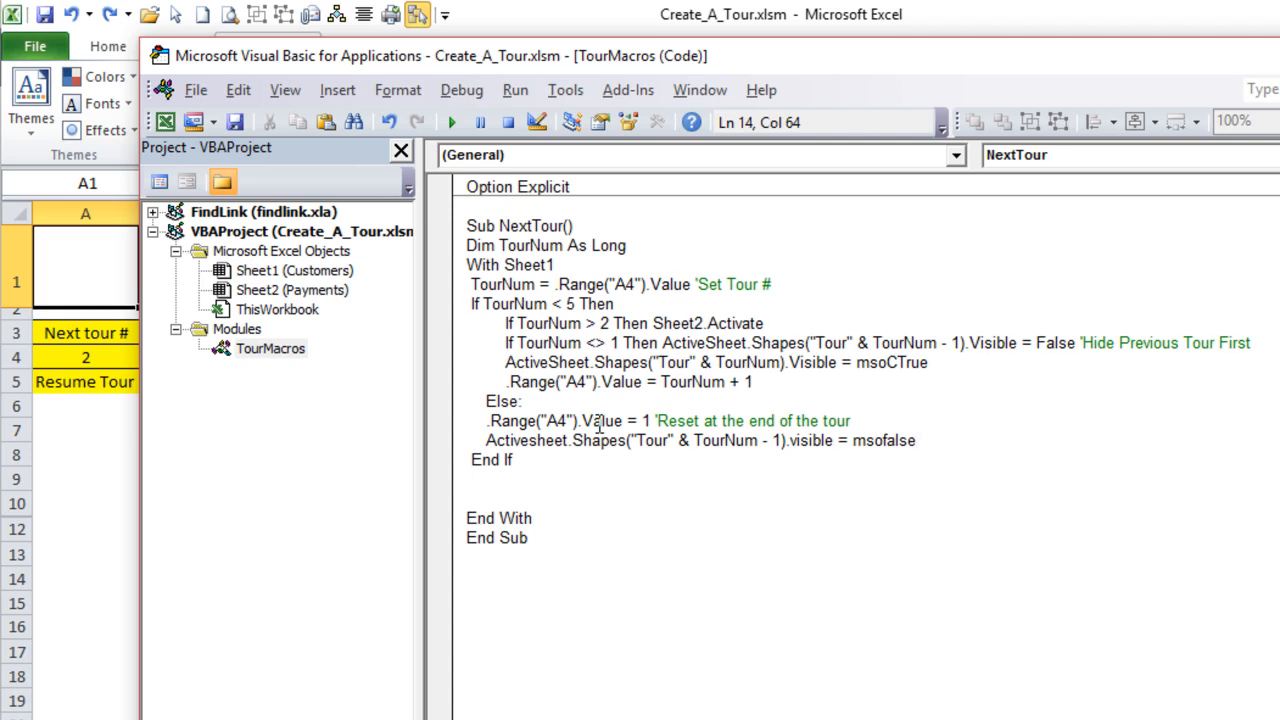
# - Set the Visible property of the shape reference in the Else branch to msoFalse
pyautogui.press('Return')
pyautogui.press('BackSpace')
pyautogui.press('BackSpace')
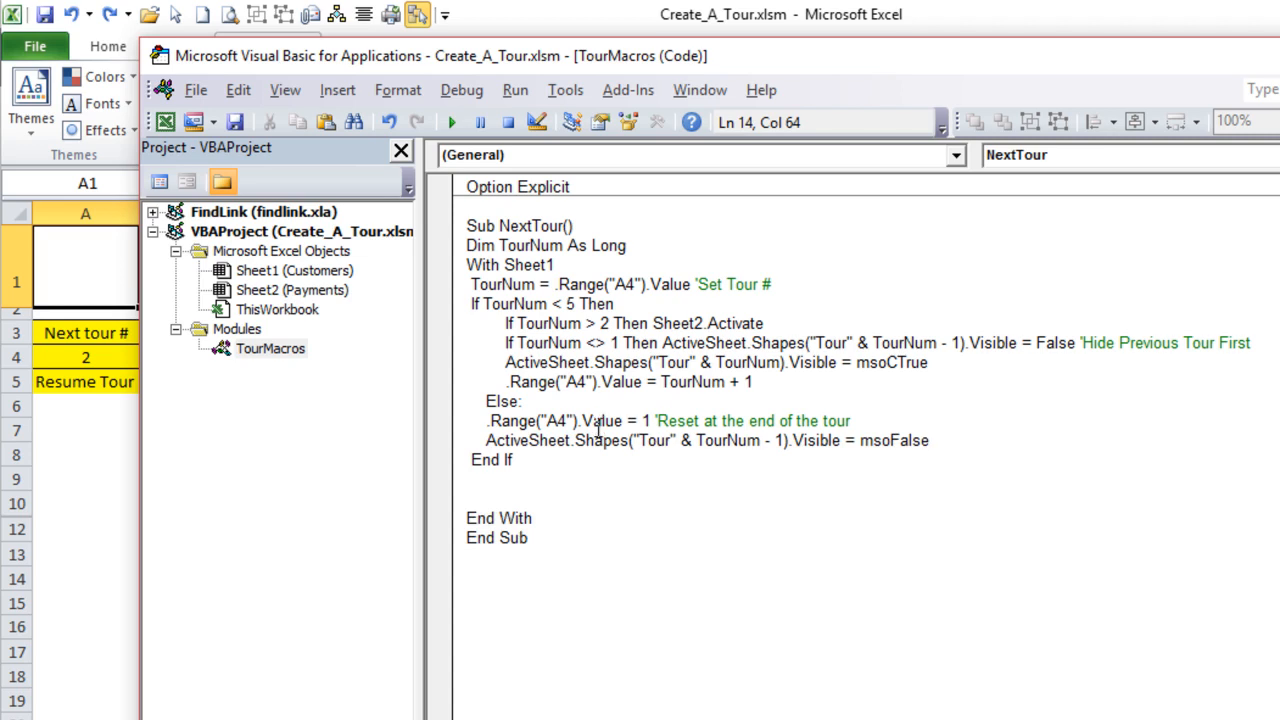
# - Delete one of the two blank lines between End If and End With
pyautogui.click(590, 495)
pyautogui.press('BackSpace')
pyautogui.press('BackSpace')
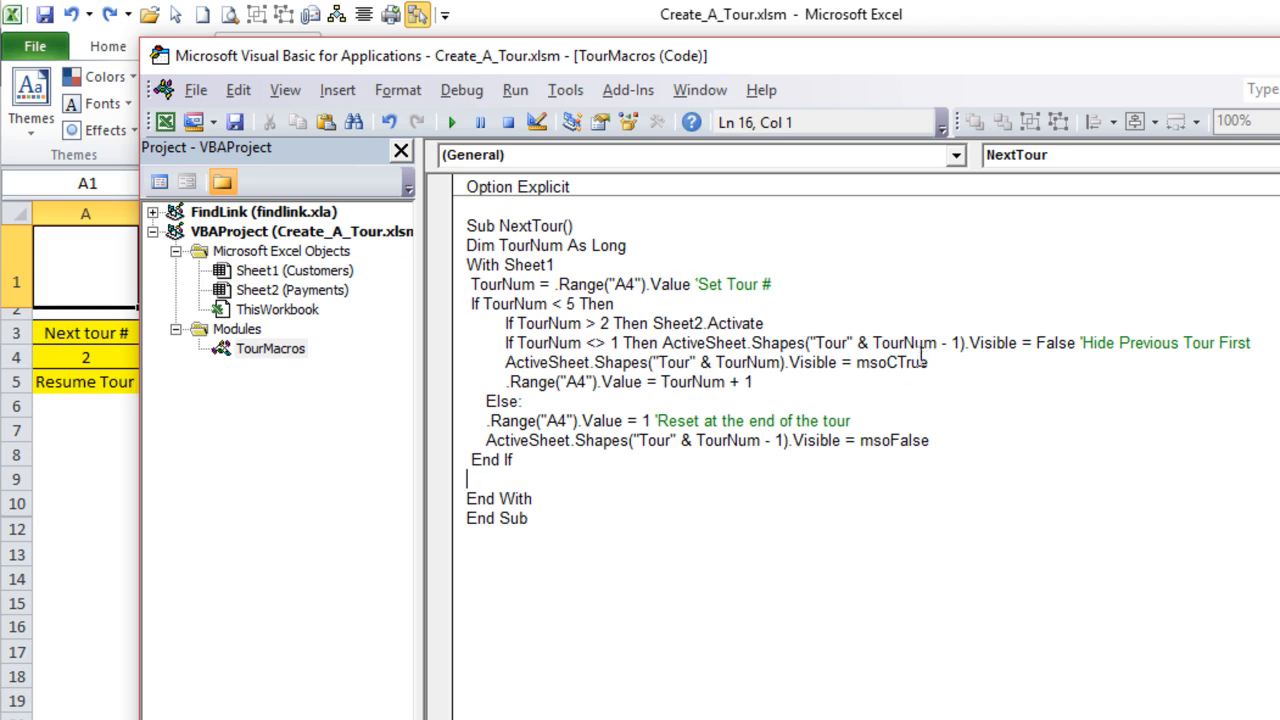
# - Insert the line On Error GoTo 0 below the statement that hides the previous tour
pyautogui.click(1250, 343)
pyautogui.press('Return')
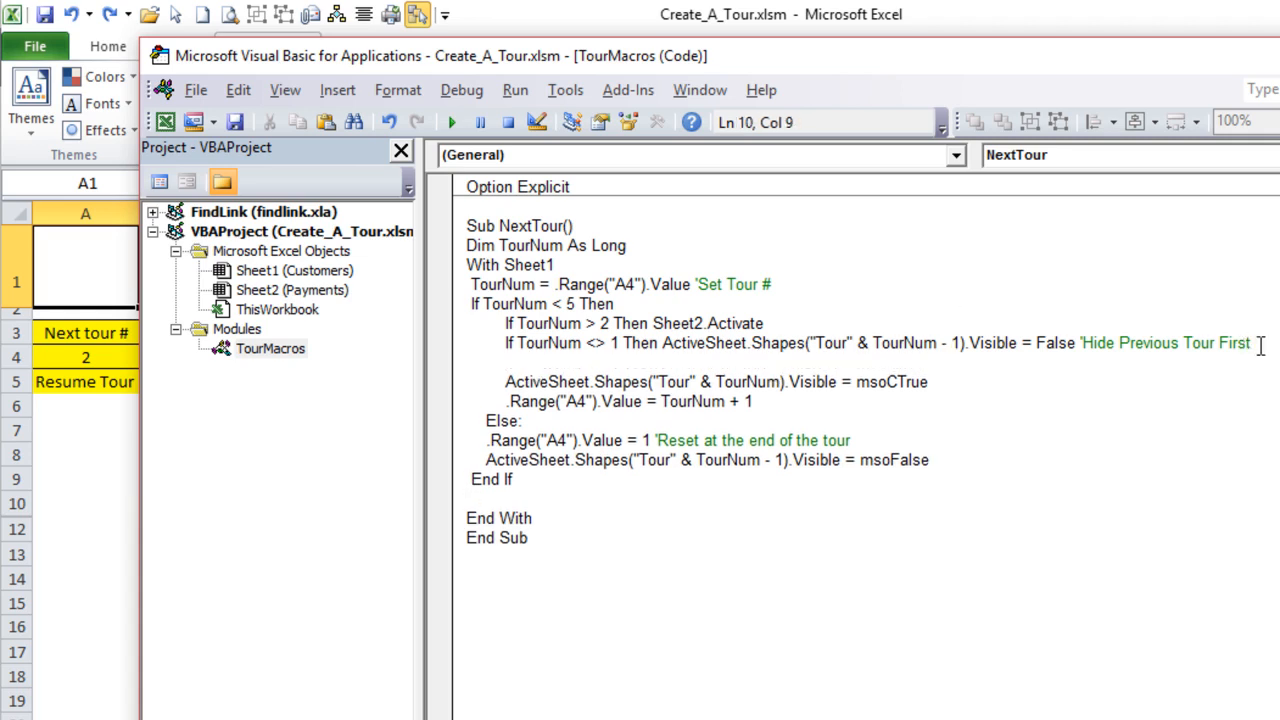
pyautogui.write('on error goto 0')
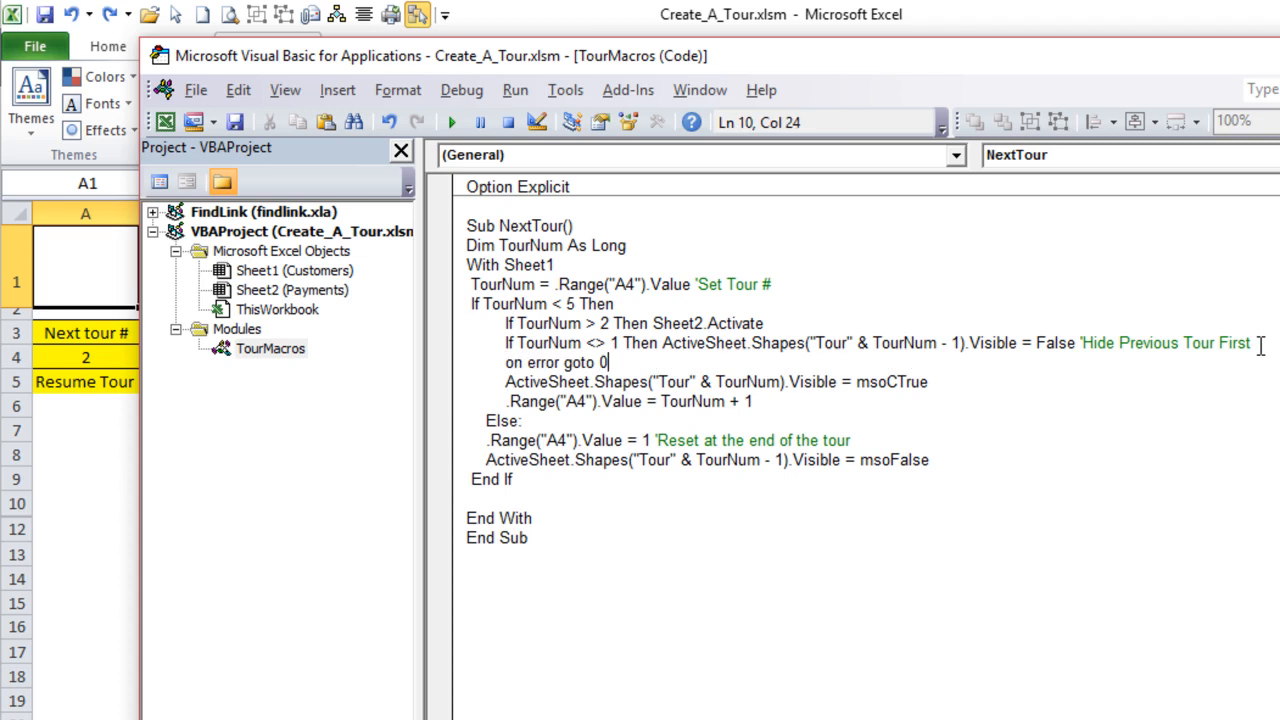
# - Move the On Error GoTo 0 statement onto a new line below the msoCTrue statement
pyautogui.click(1140, 387)
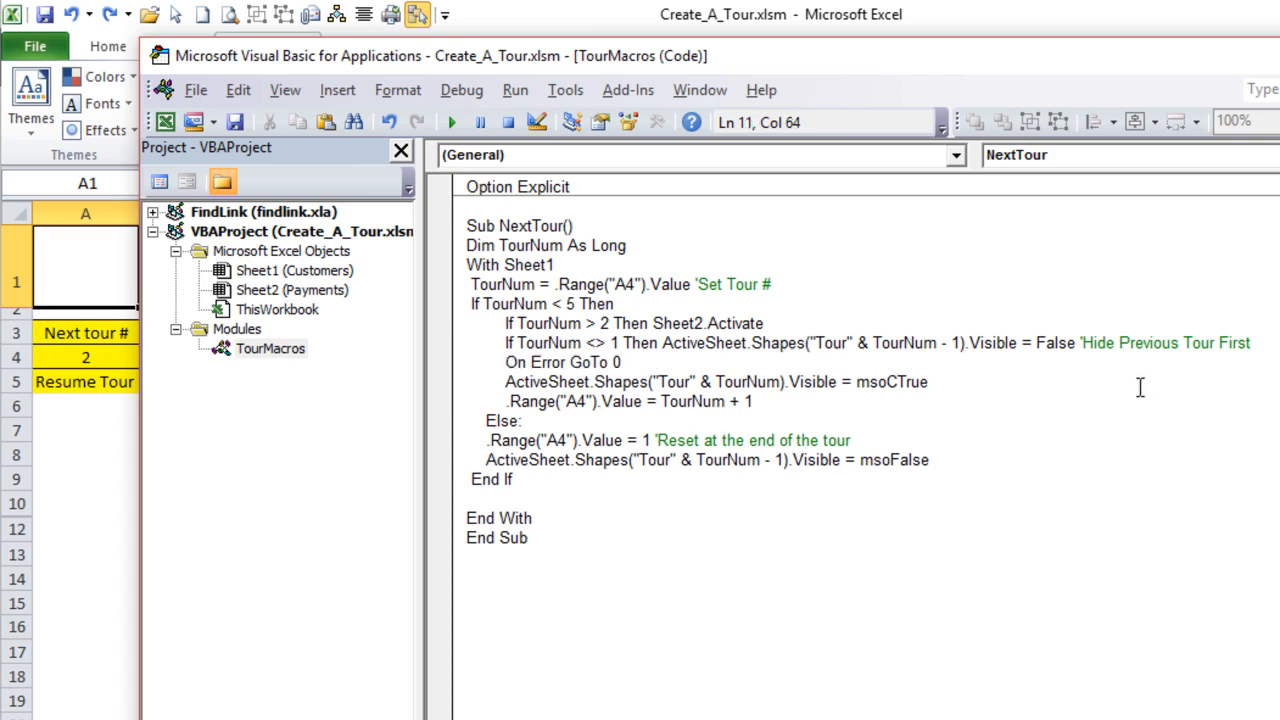
pyautogui.press('Return')
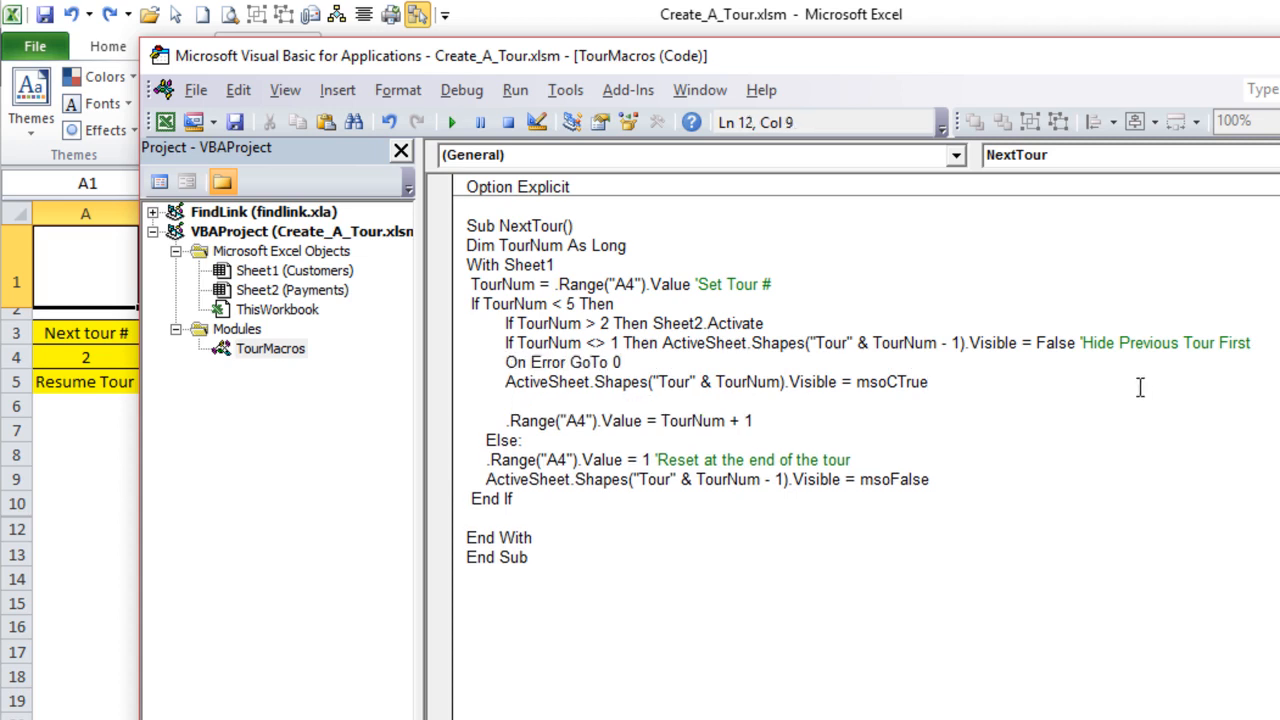
pyautogui.moveTo(636, 362); pyautogui.dragTo(508, 401)
# - Write On Error Resume Next on the empty line above the statement that shows the current tour shape
pyautogui.click(512, 363)
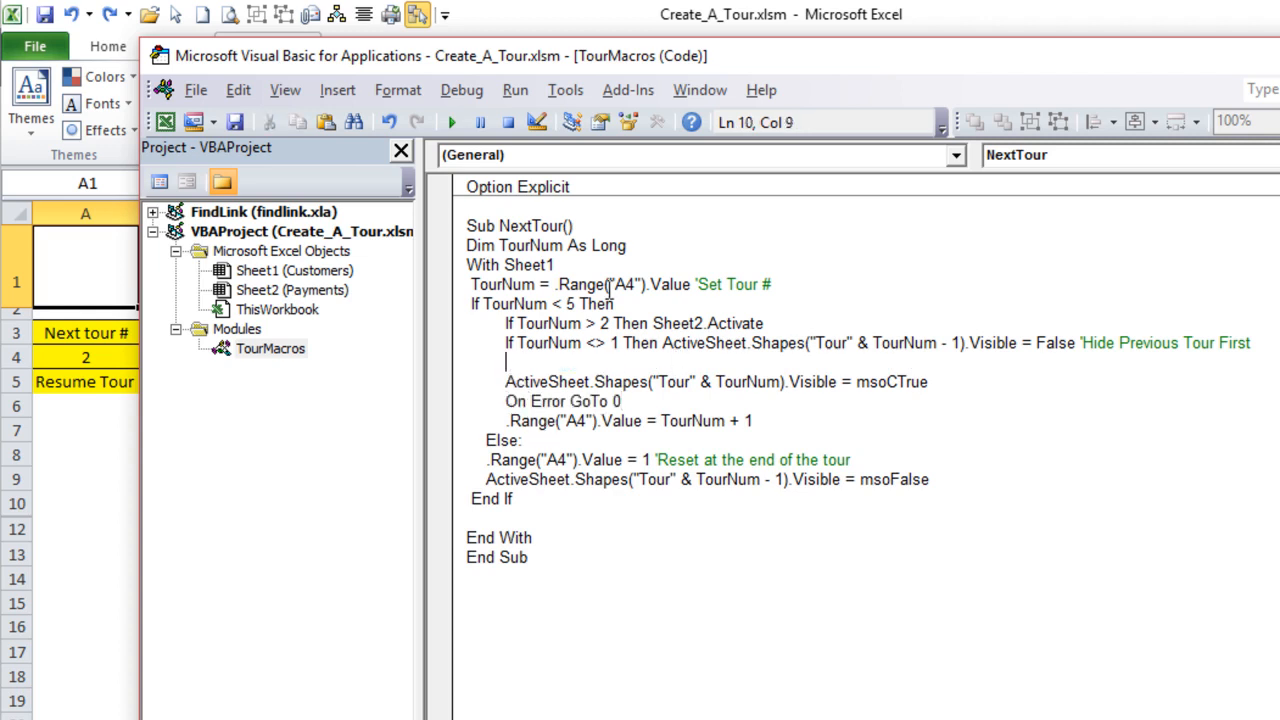
pyautogui.write('On Error Resume Next')
pyautogui.click(731, 420)
pyautogui.moveTo(663, 381); pyautogui.dragTo(524, 384)
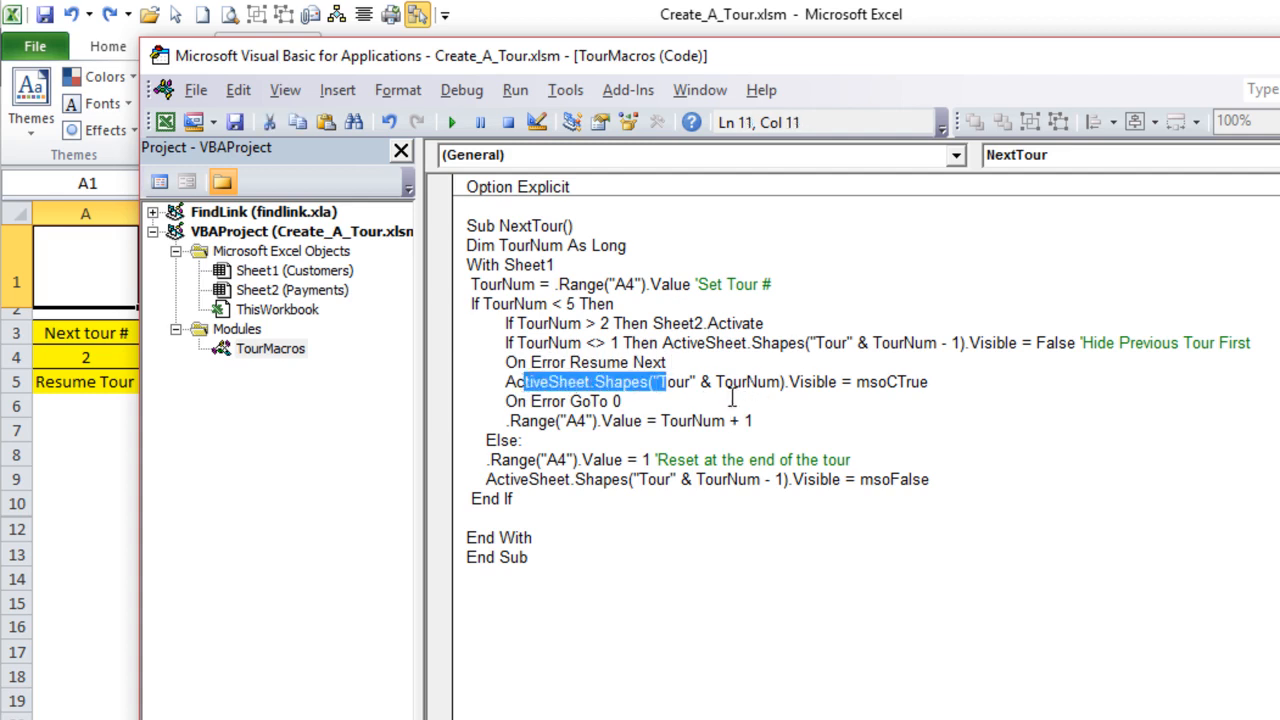
pyautogui.click(928, 393)
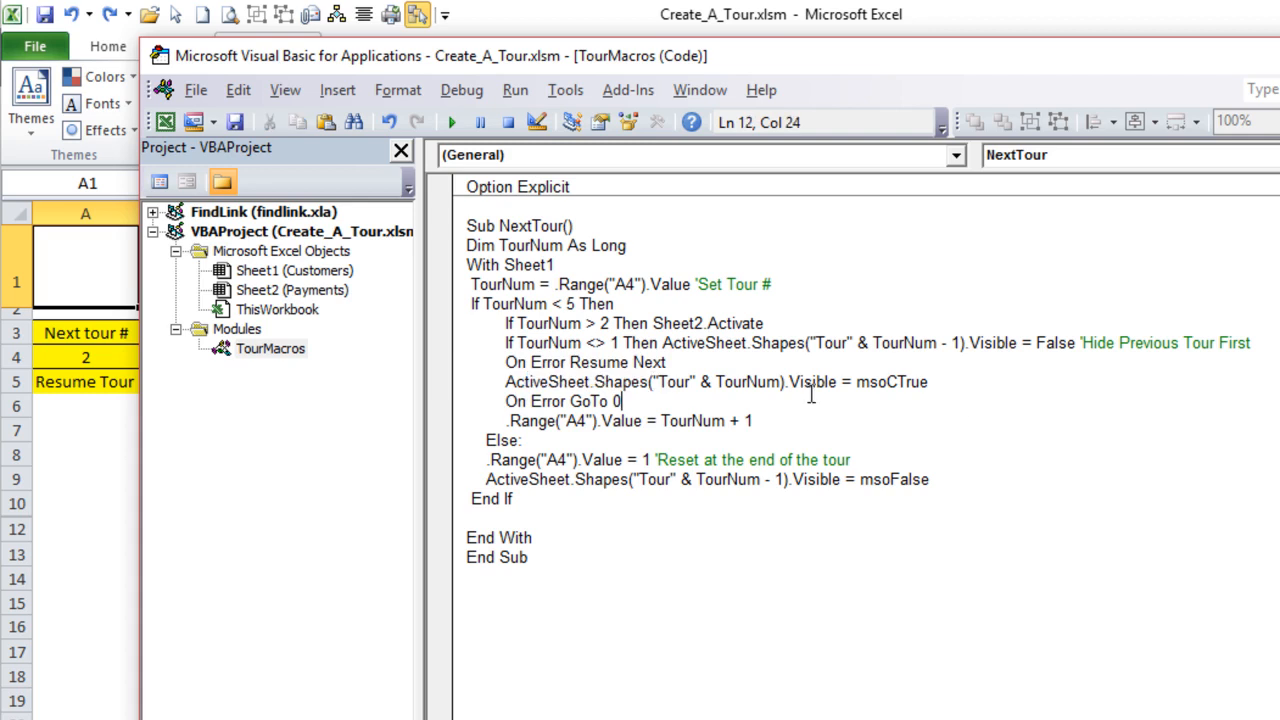
pyautogui.moveTo(928, 393); pyautogui.dragTo(612, 382)
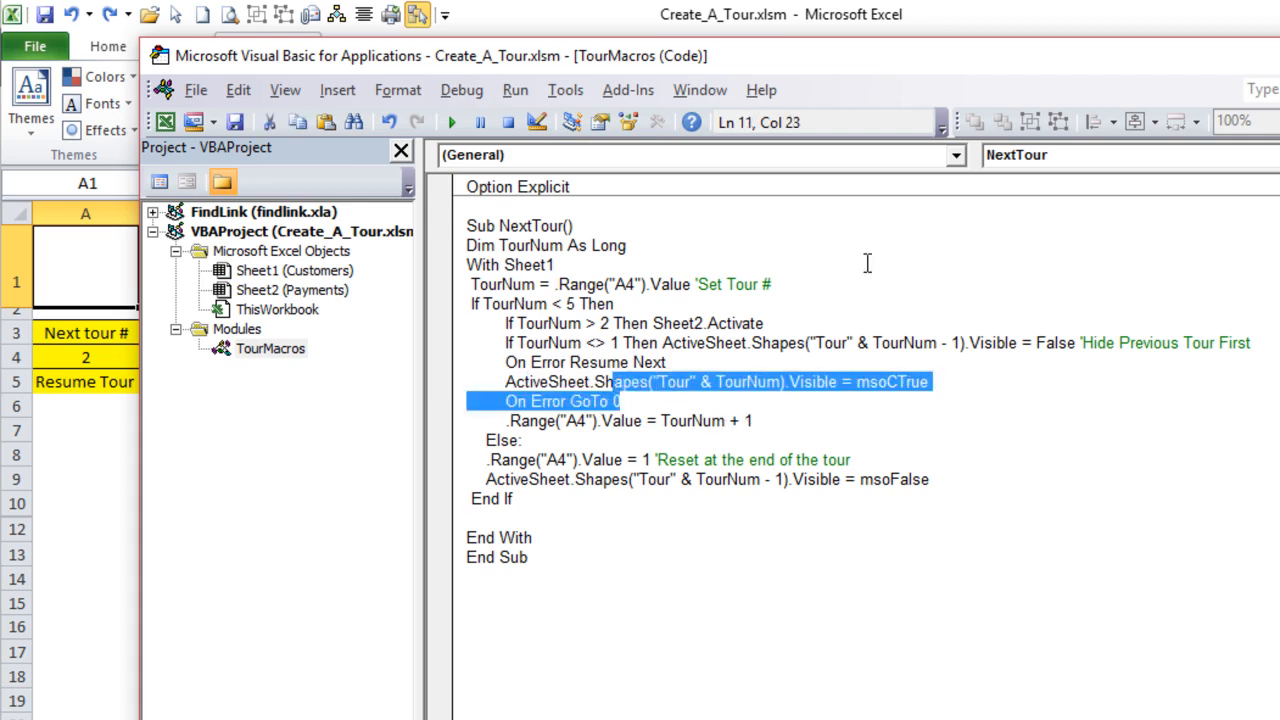
# - Delete the blank line before End With and create a new procedure named QuitTour below NextTour
pyautogui.click(572, 514)
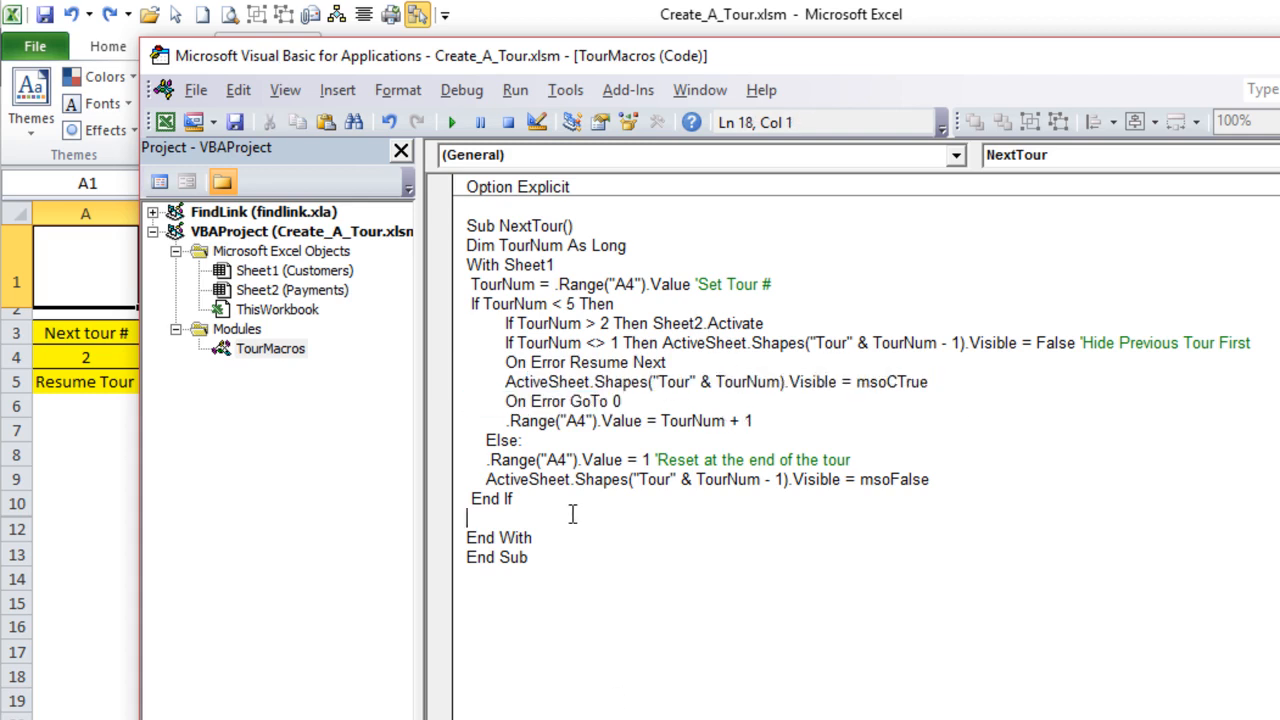
pyautogui.press('BackSpace')
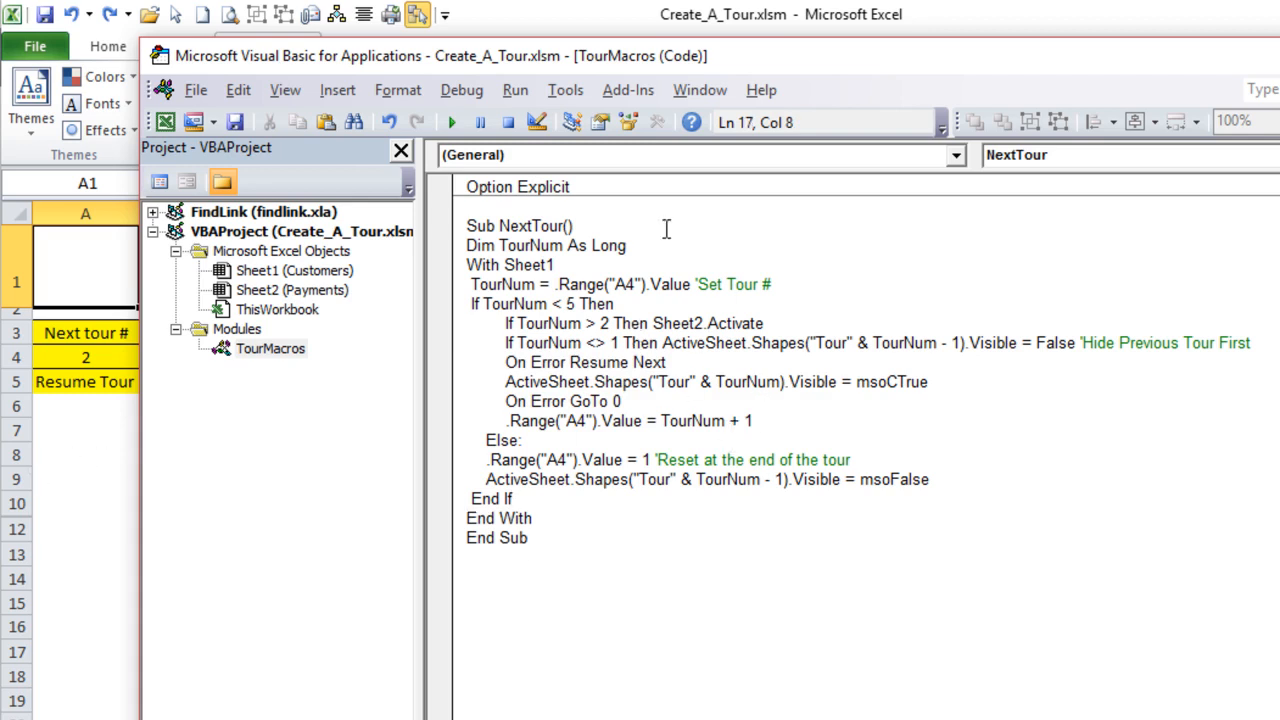
pyautogui.click(594, 540)
pyautogui.press('Return')
pyautogui.press('Return')
pyautogui.write('Sub QuitTour')
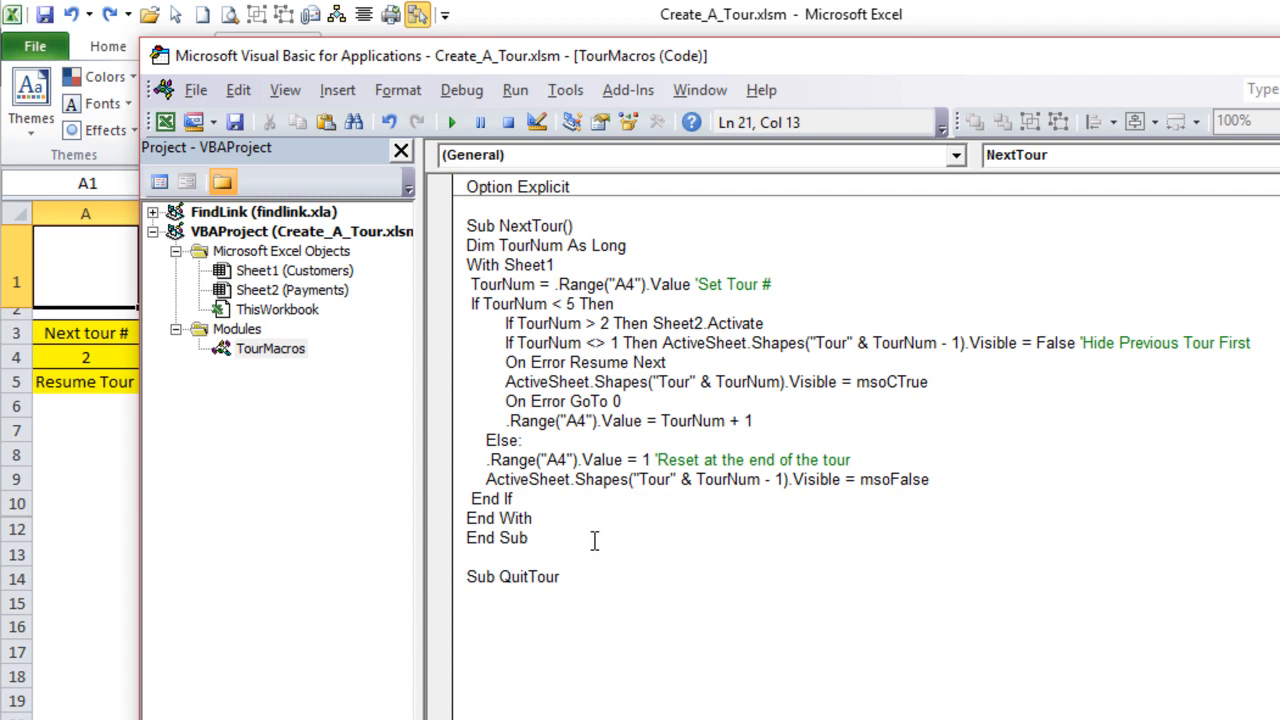
pyautogui.press('Return')
# - In QuitTour, write the shape reference ActiveSheet.Shapes("Tour" & Sheet1.Range("A4").Value - 1
pyautogui.write('ActiveSheet.')
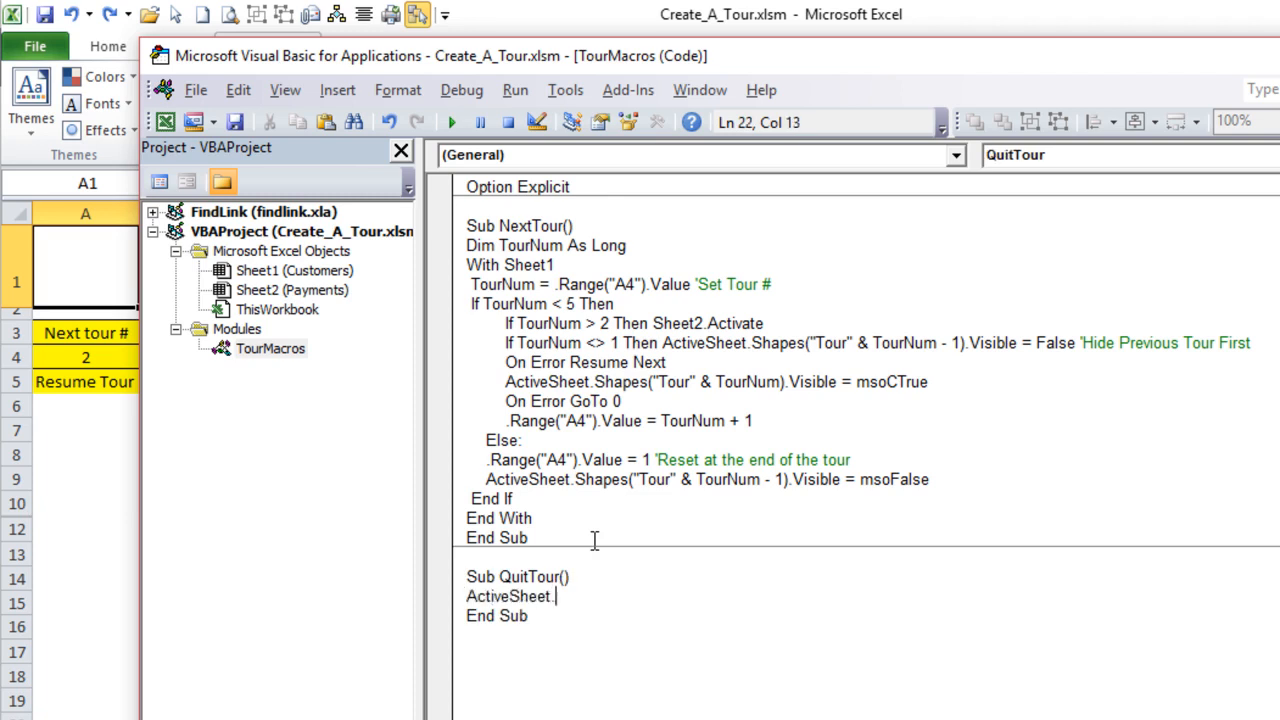
pyautogui.write('Shapes("Tour" &')
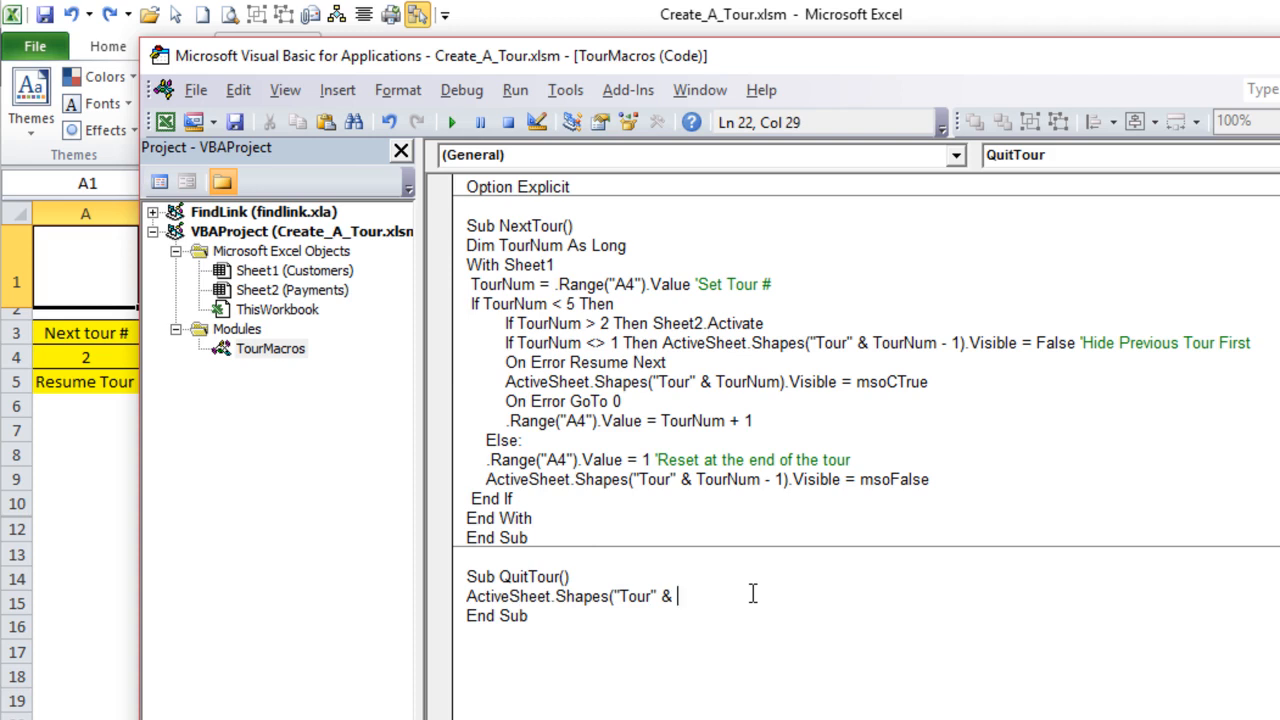
pyautogui.write('Sheet')
pyautogui.write('1.Ra')
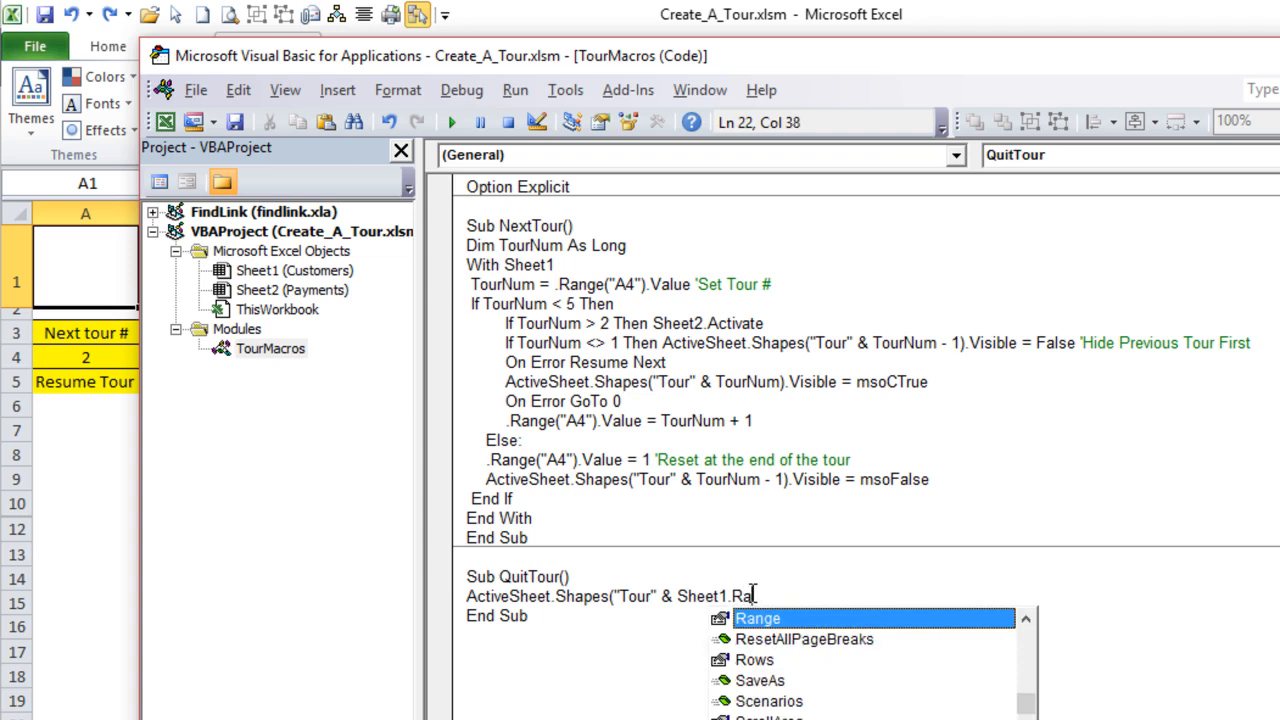
pyautogui.write('nge("A4")')
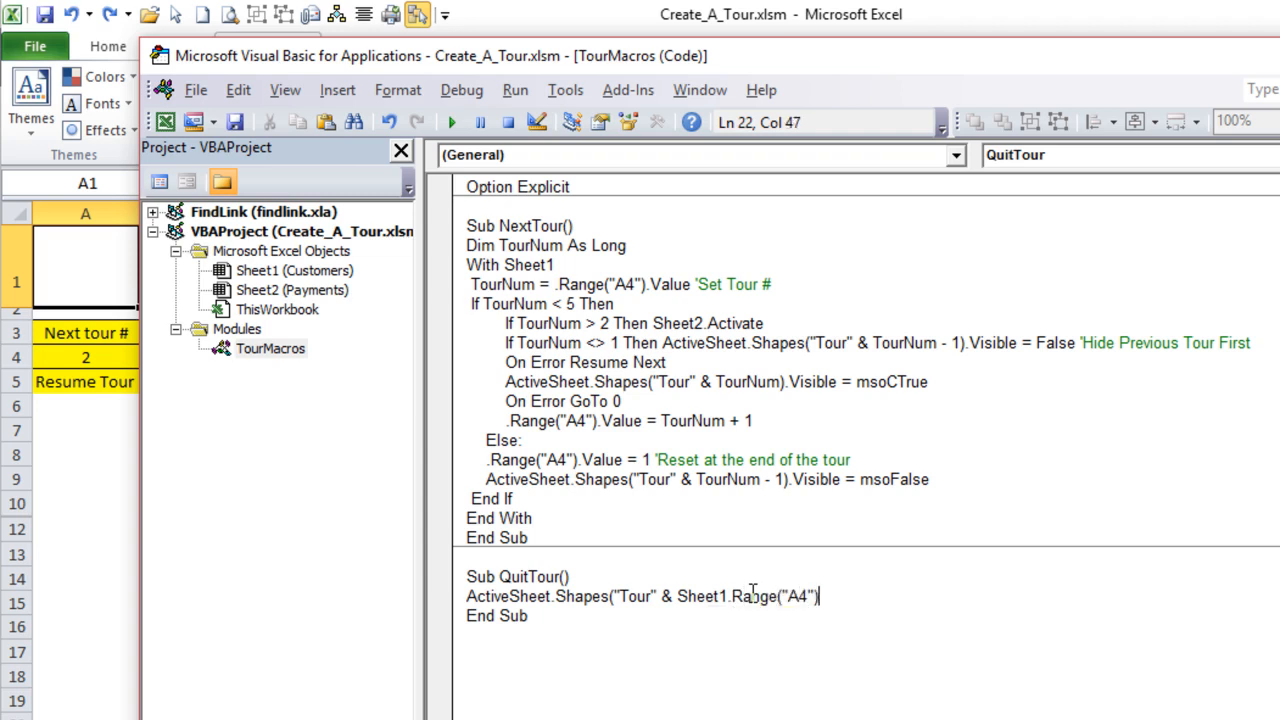
pyautogui.write('.Value - ')
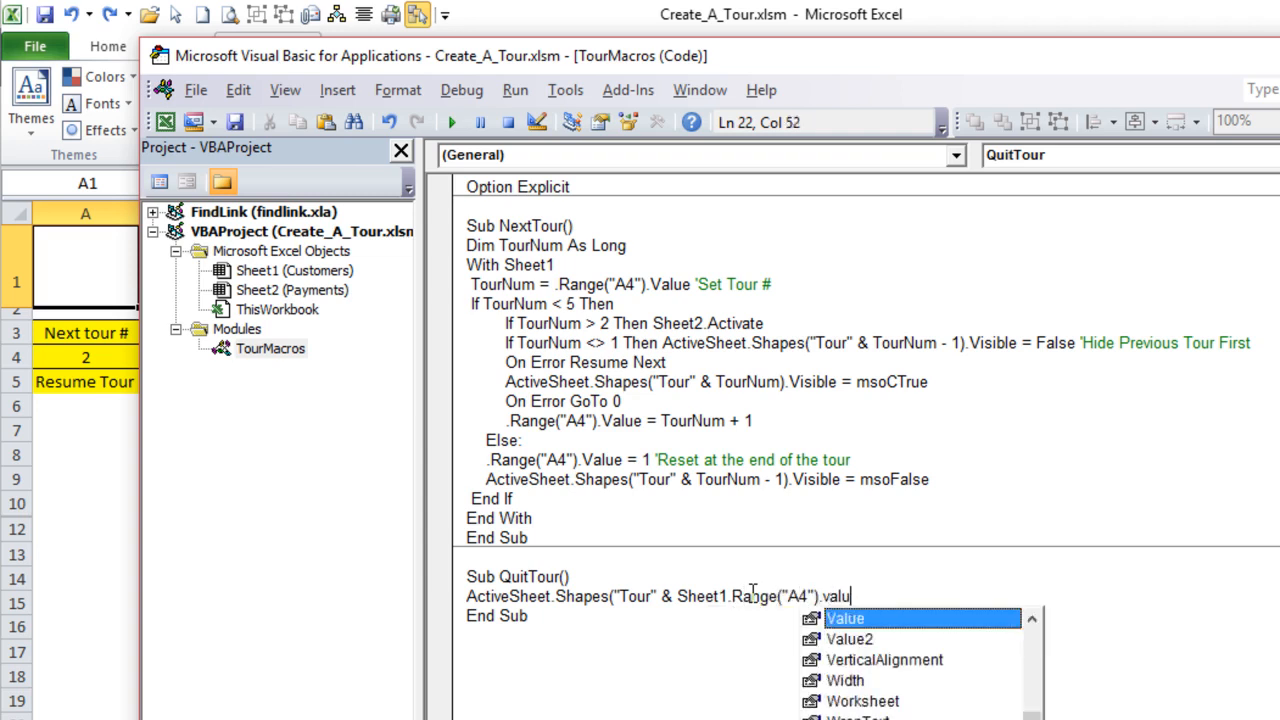
pyautogui.write('1).visib')
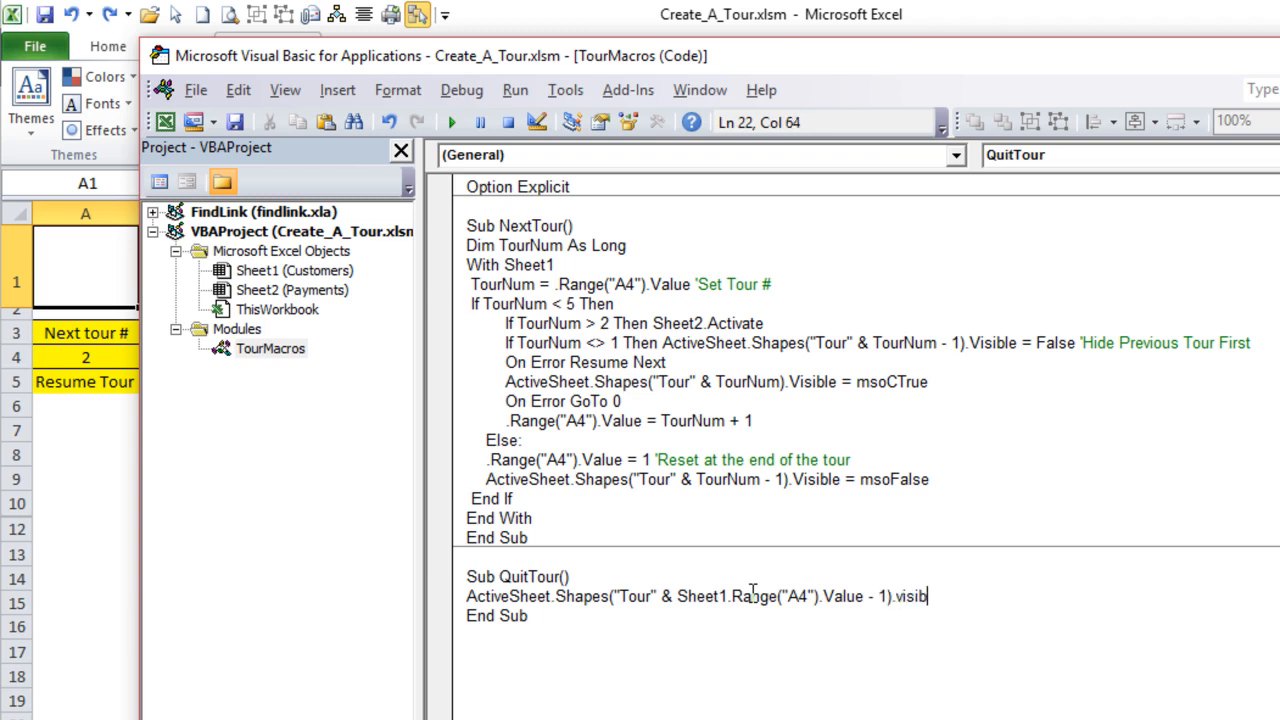
pyautogui.write('le = msofalse')
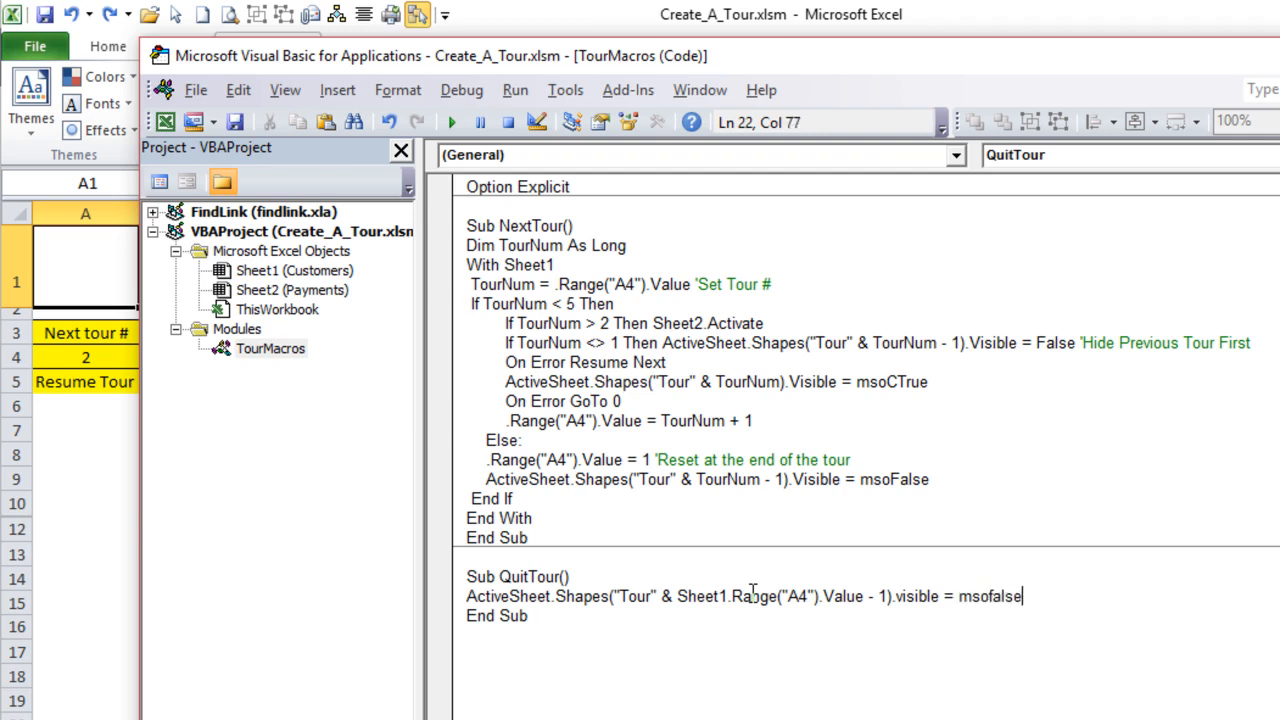
# - Close the QuitTour shape reference and set its Visible property to msoFalse
pyautogui.press('Return')
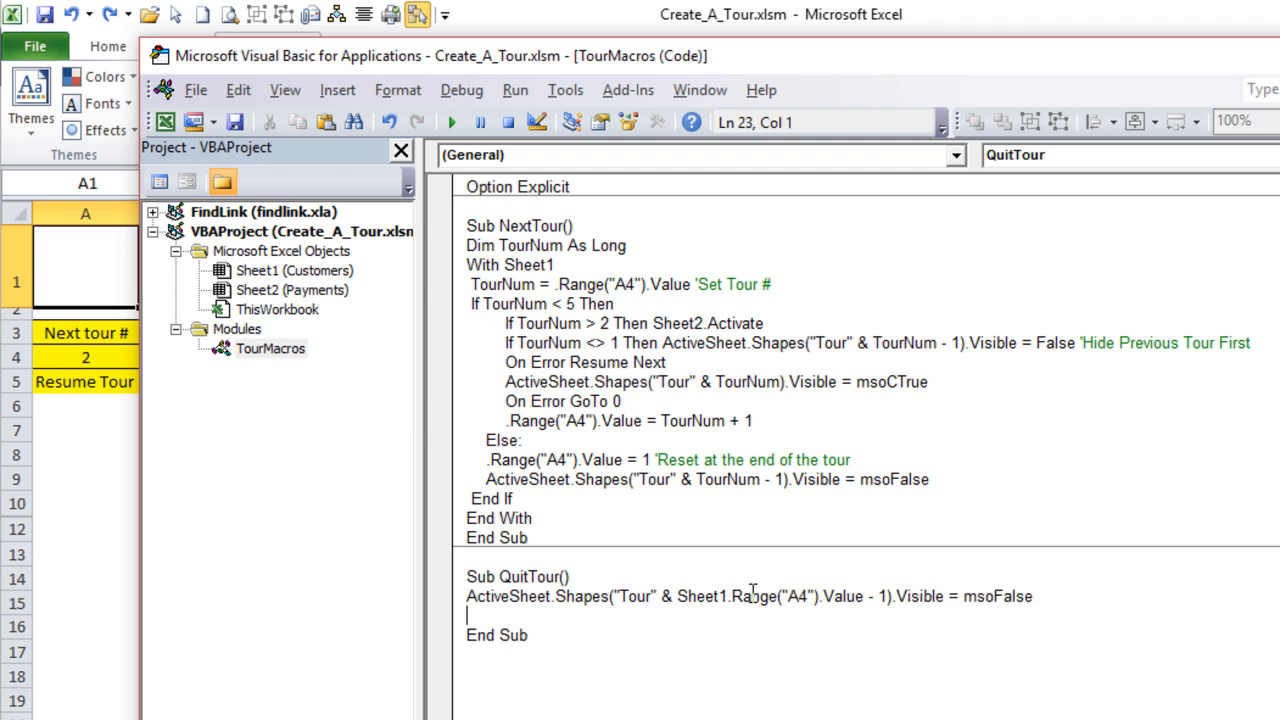
# - Compare the - 1 offset in the QuitTour statement with the next tour number in cell A4
pyautogui.click(887, 597)
pyautogui.hotkey('shift', 'Left')
pyautogui.hotkey('shift', 'Left')
pyautogui.hotkey('shift', 'Left')
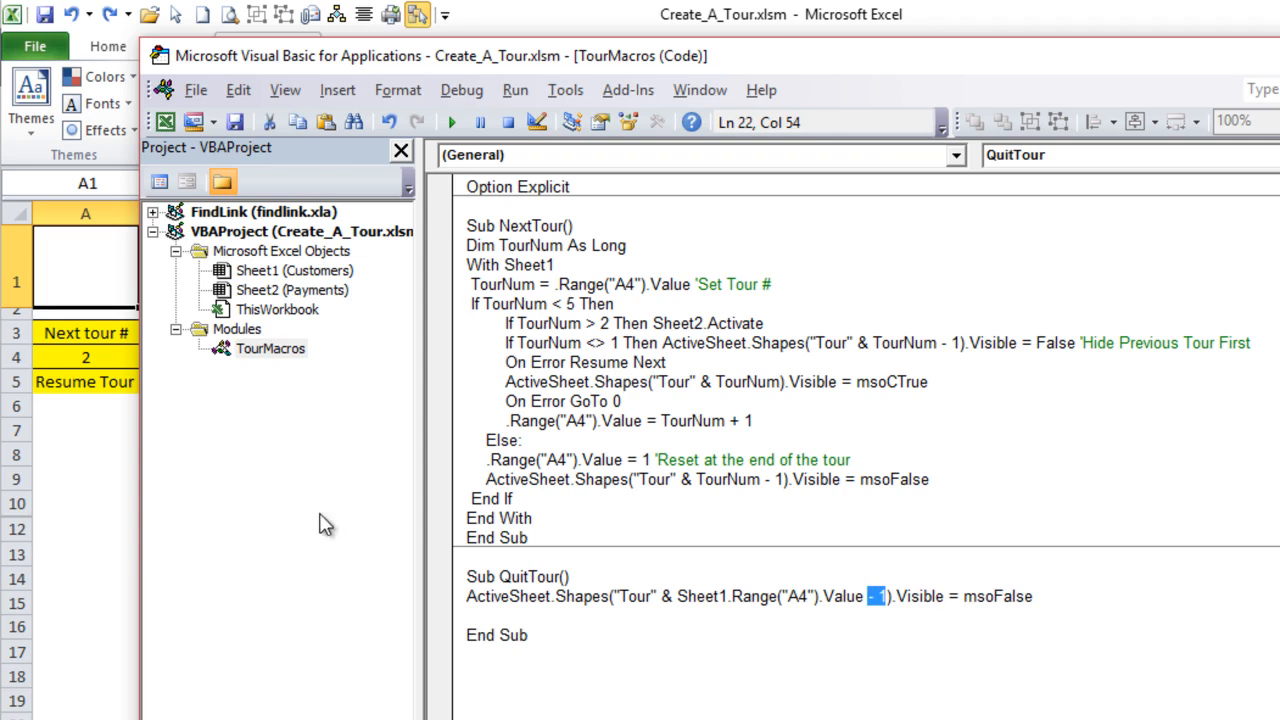
pyautogui.click(122, 358)
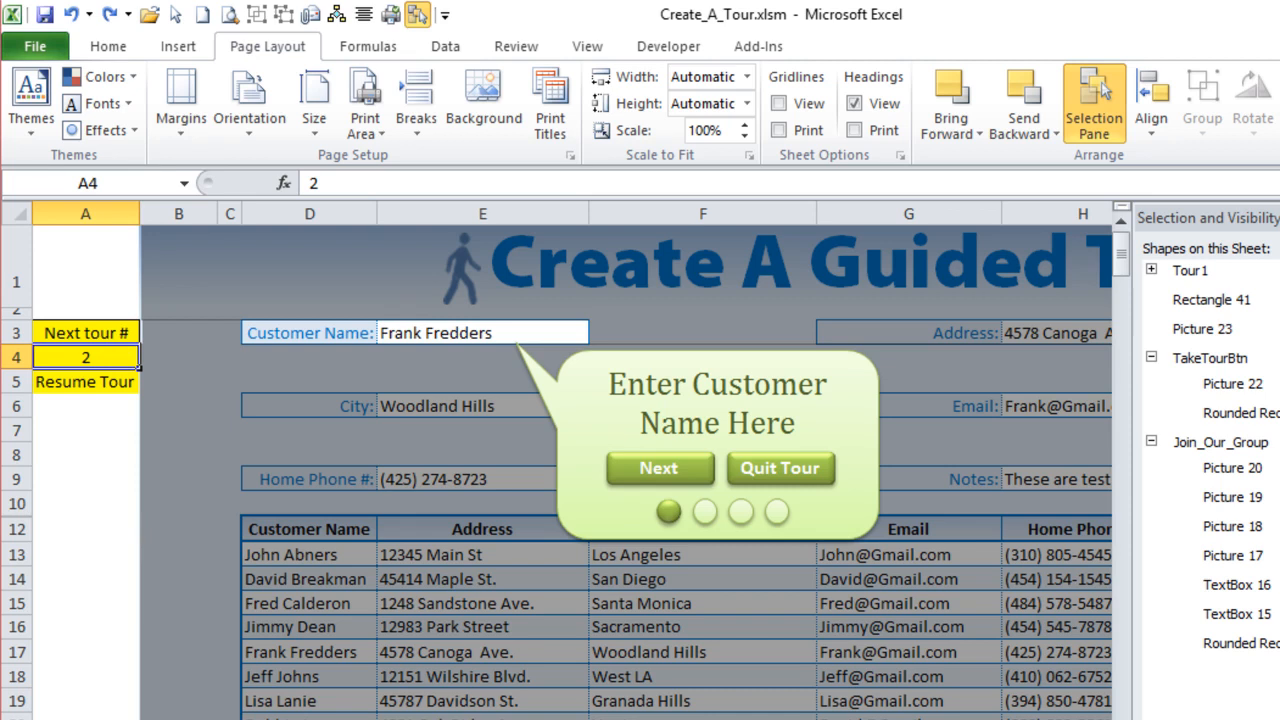
# - Return to the VBA code and delete the blank line before End Sub in QuitTour
pyautogui.hotkey('alt', 'F11')
pyautogui.click(896, 595)
pyautogui.click(870, 614)
pyautogui.press('BackSpace')
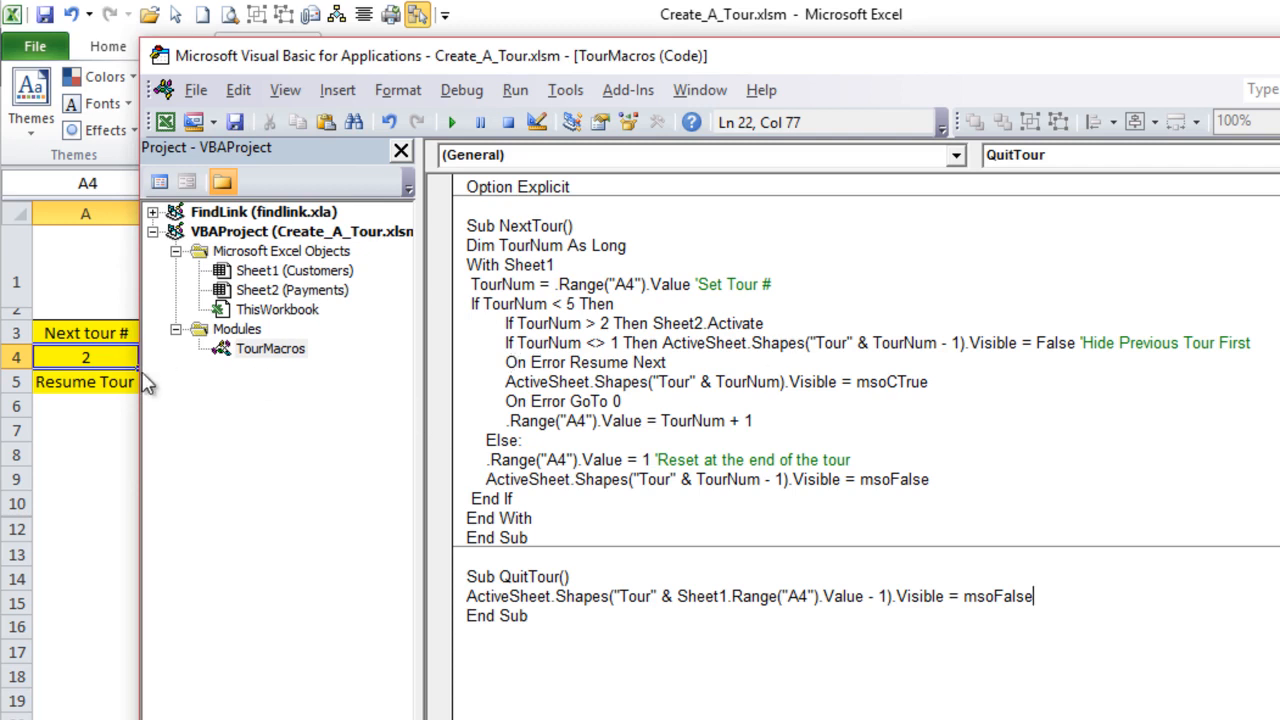
# - Switch to the Excel workbook and duplicate the Tour1 group, with the Selection Pane hidden and the ribbon minimized
pyautogui.click(105, 446)
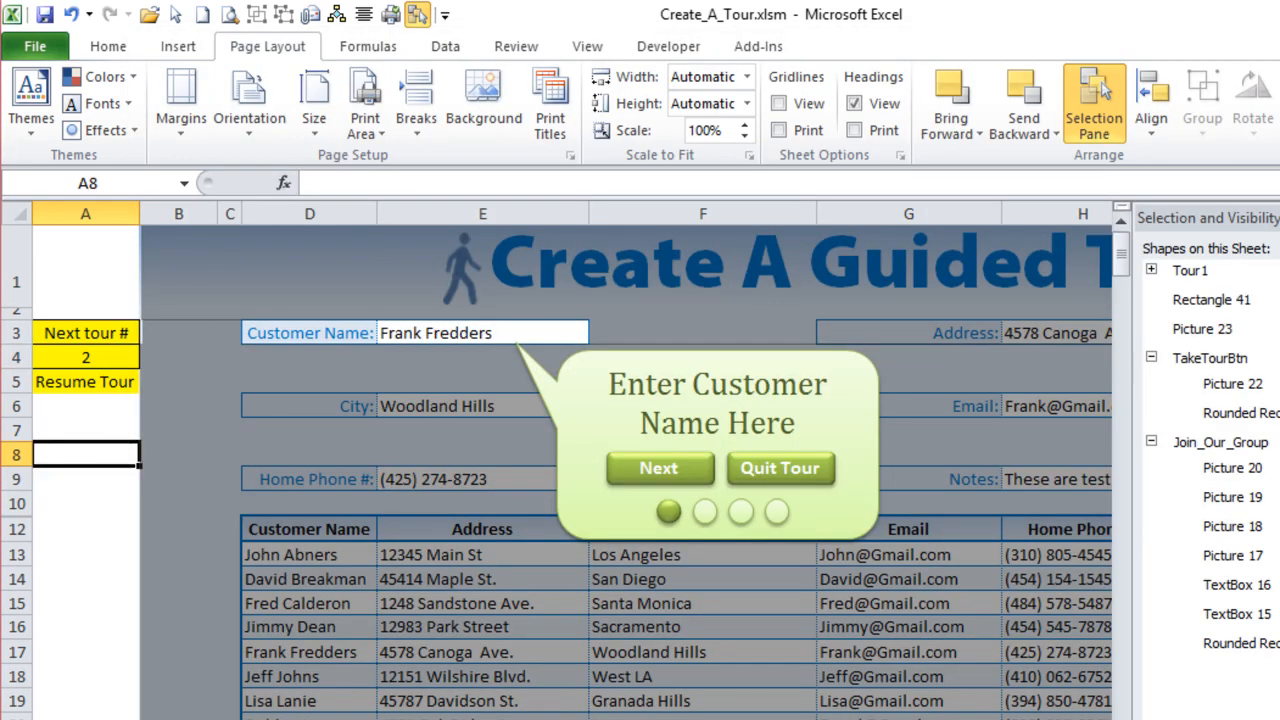
pyautogui.click(1219, 271)
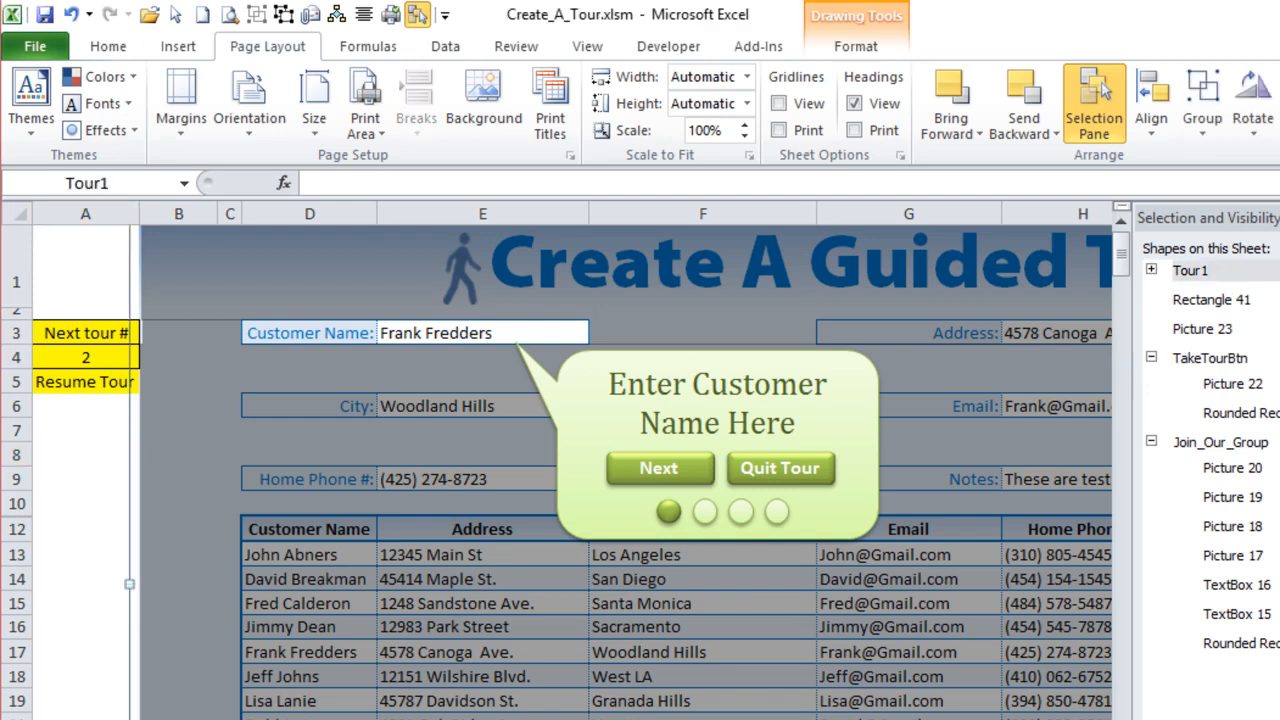
pyautogui.click(1094, 100)
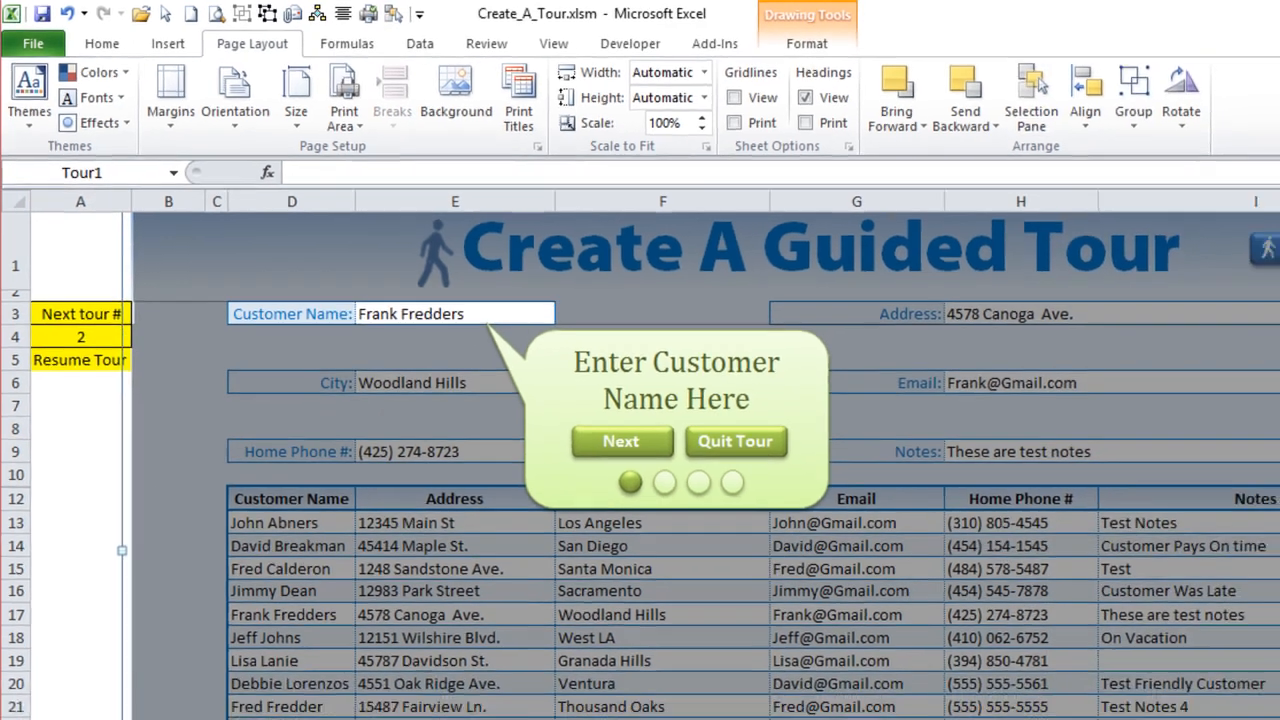
pyautogui.click(1183, 38)
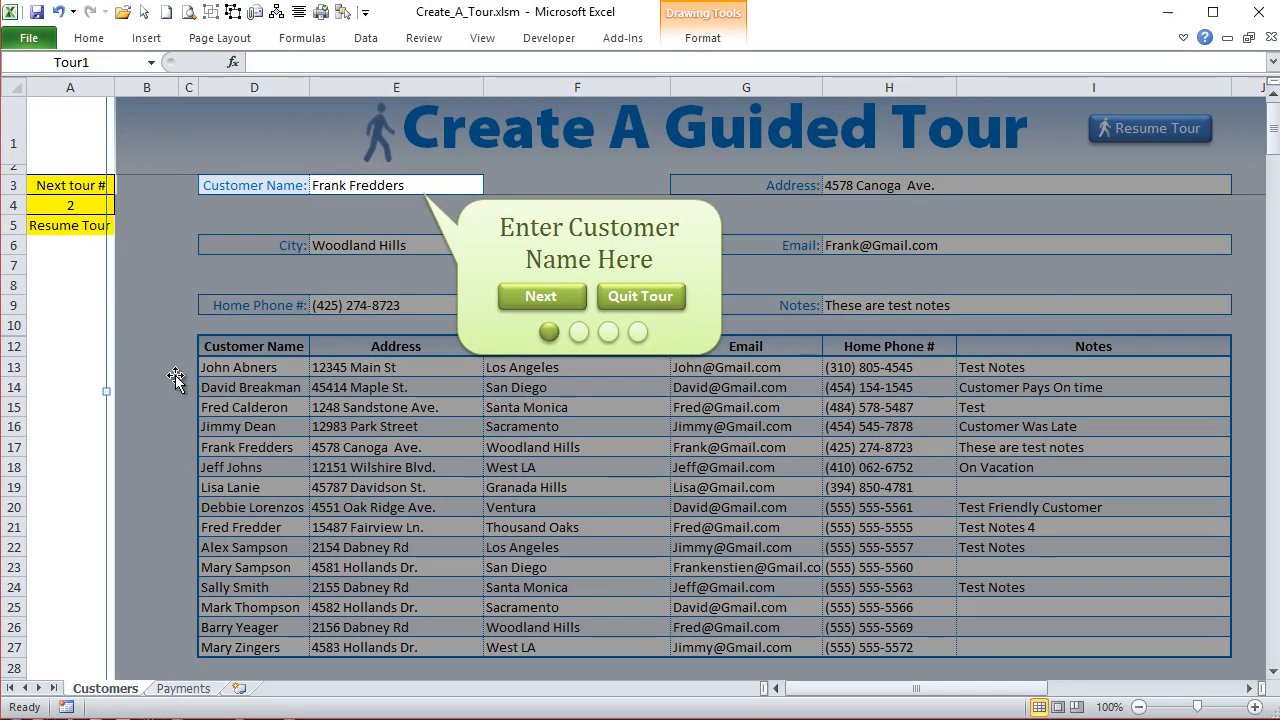
pyautogui.hotkey('ctrl', 'd')
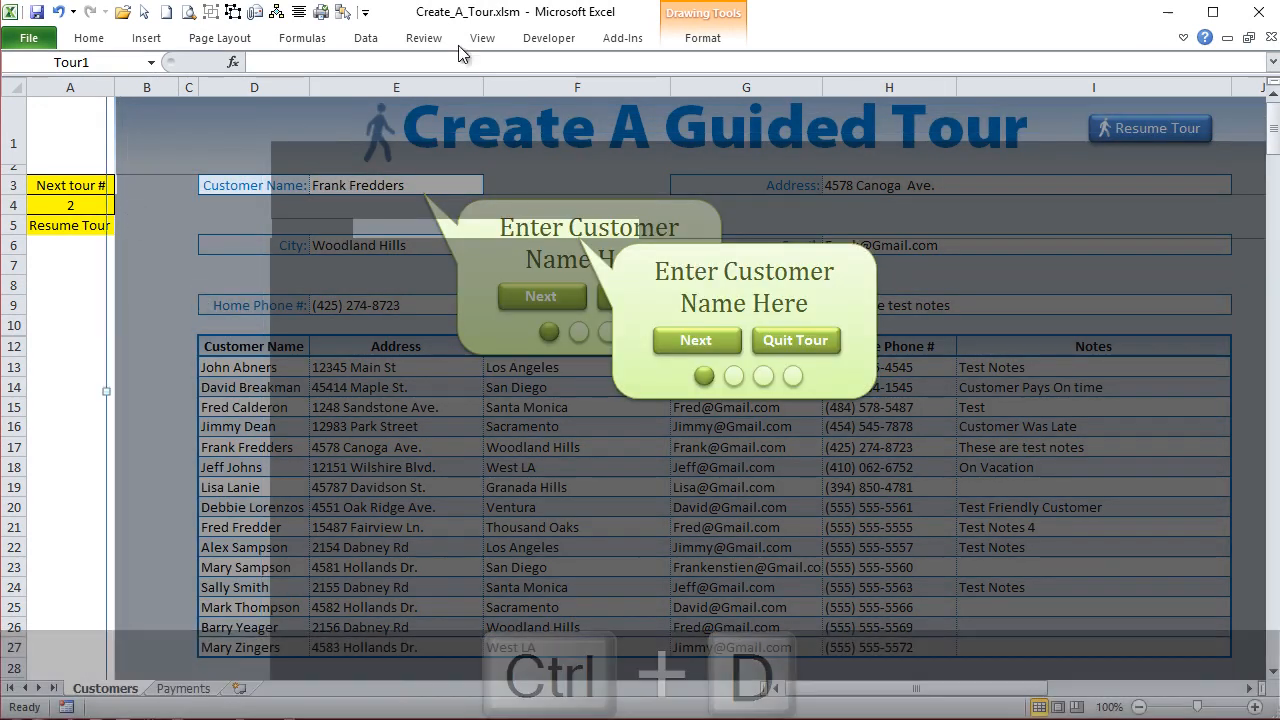
# - Show the Selection Pane, select the lower of the two Tour1 groups in the list and hide the upper one
pyautogui.click(343, 13)
pyautogui.click(1247, 134)
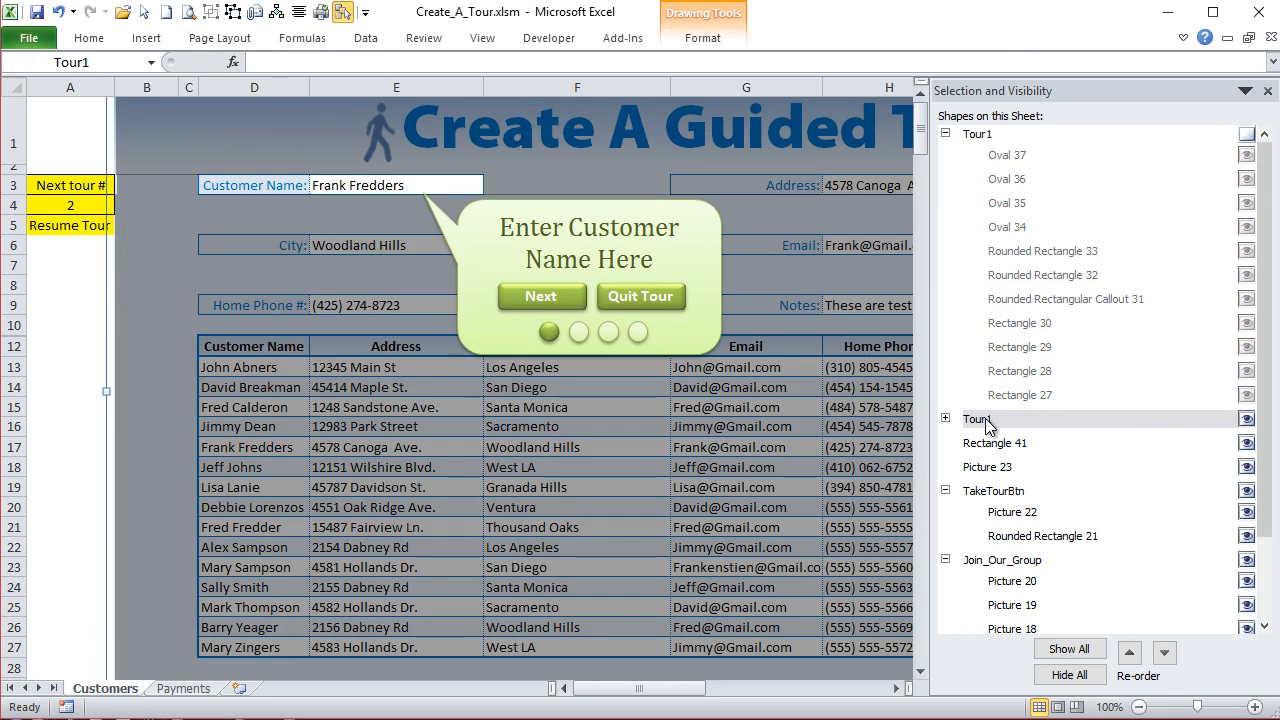
pyautogui.click(984, 135)
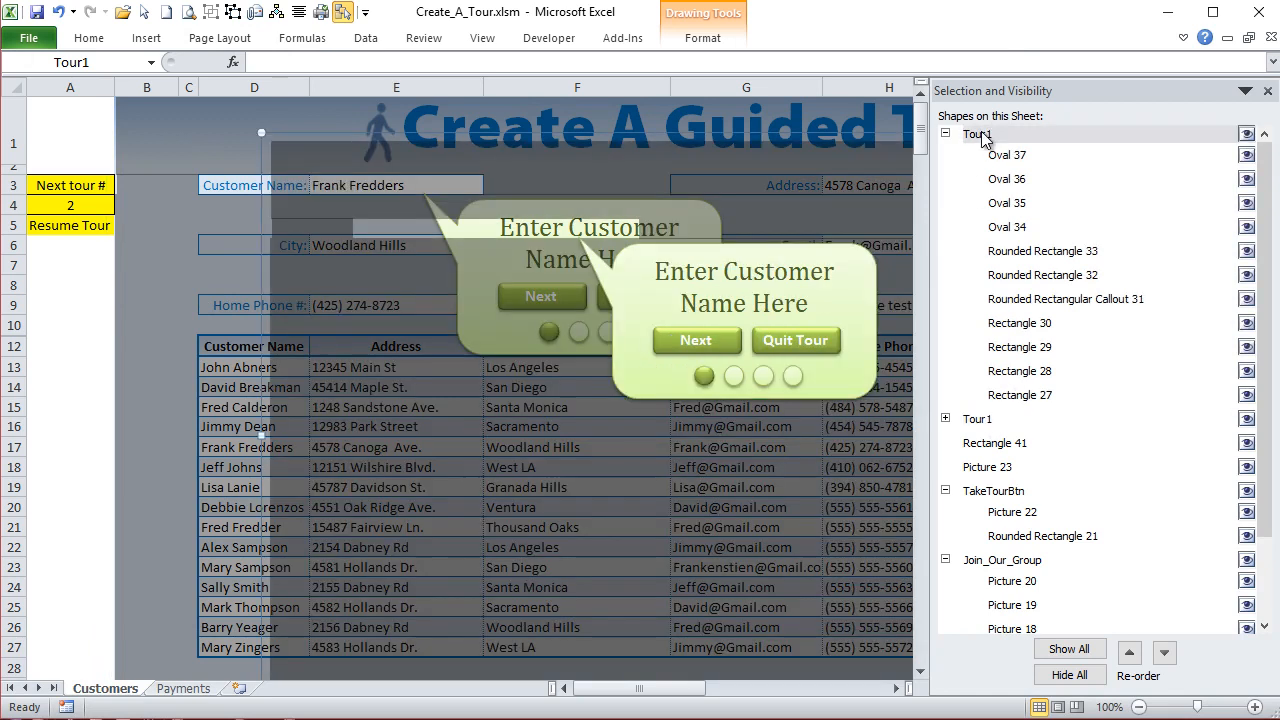
pyautogui.click(993, 421)
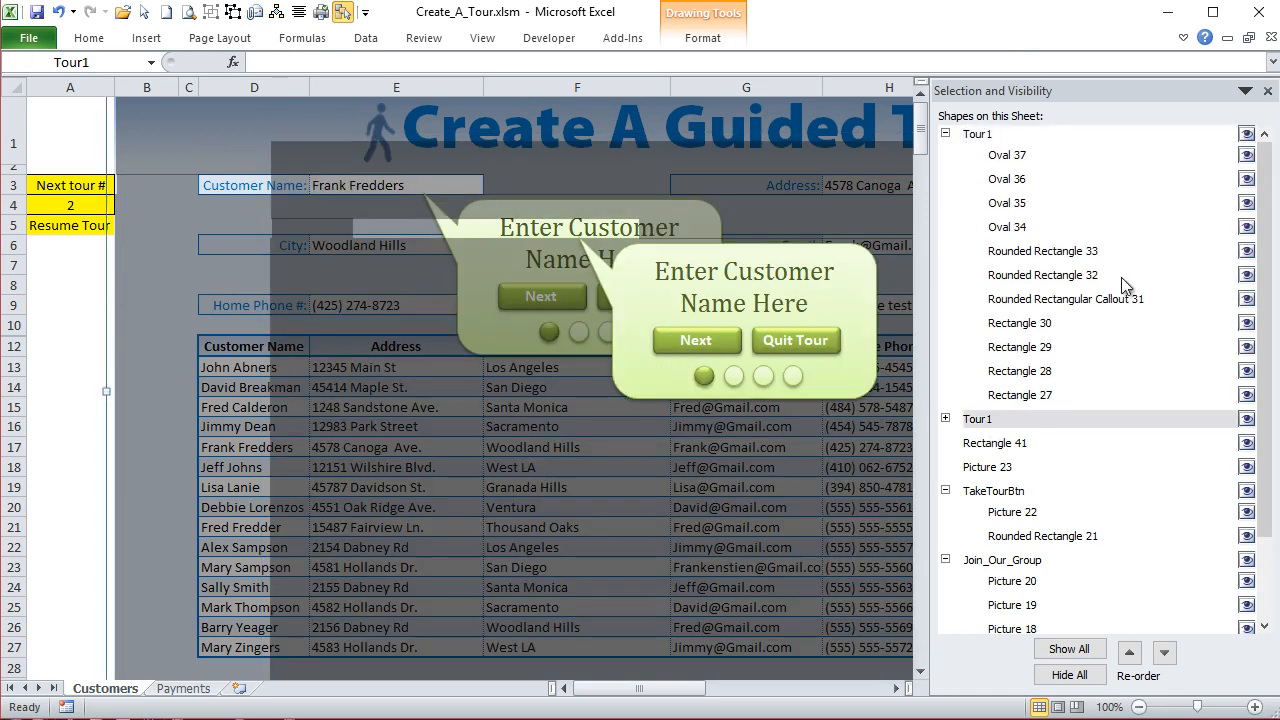
pyautogui.click(1247, 134)
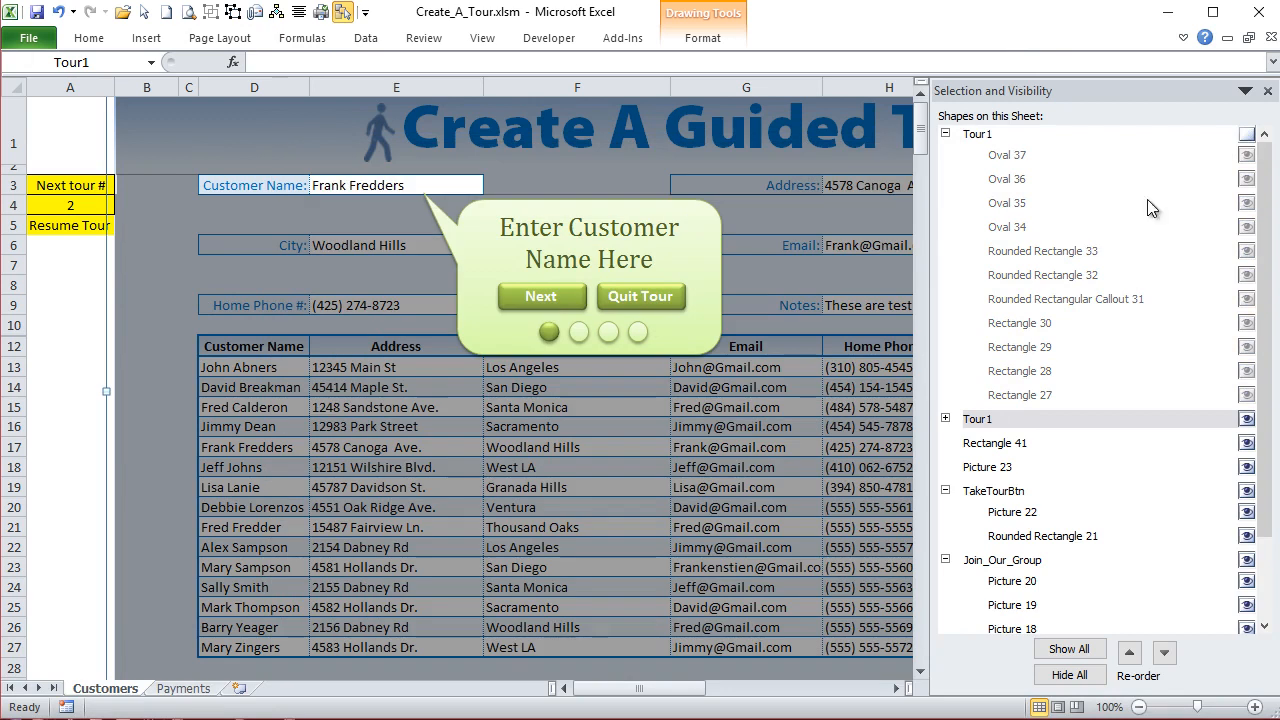
# - Rename the visible lower Tour1 group as Tour2
pyautogui.click(1004, 419)
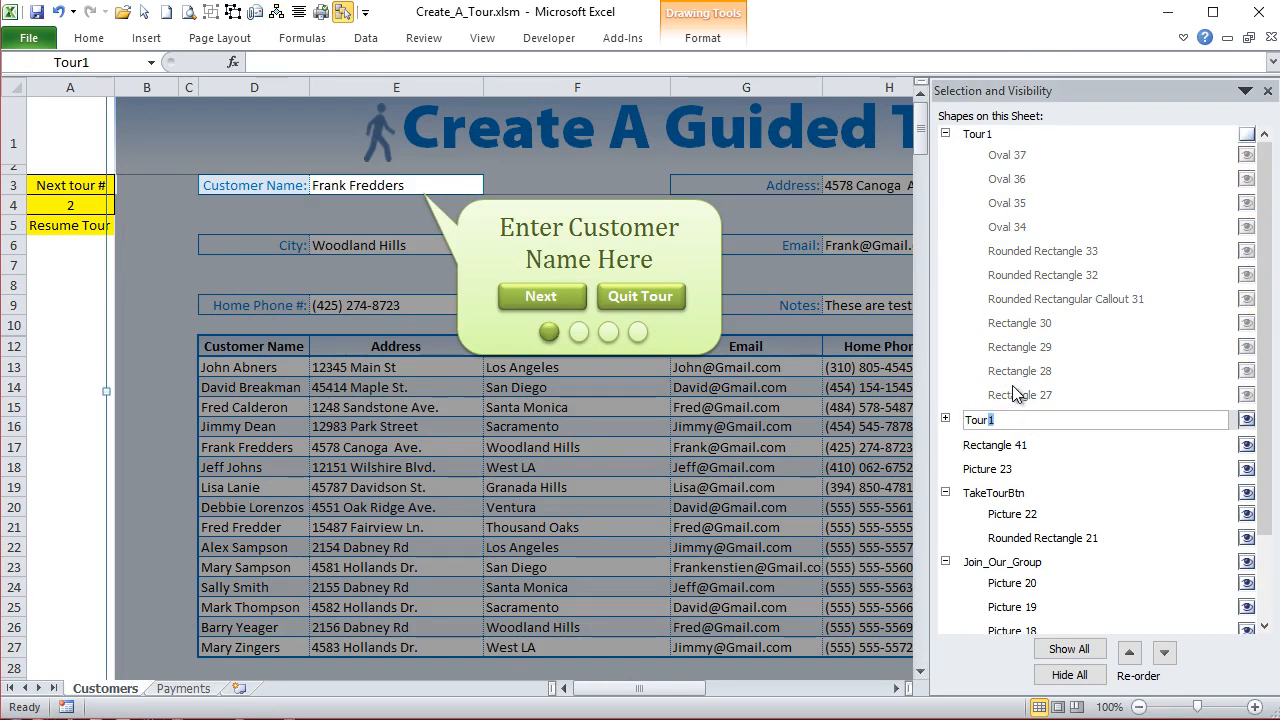
pyautogui.click(945, 419)
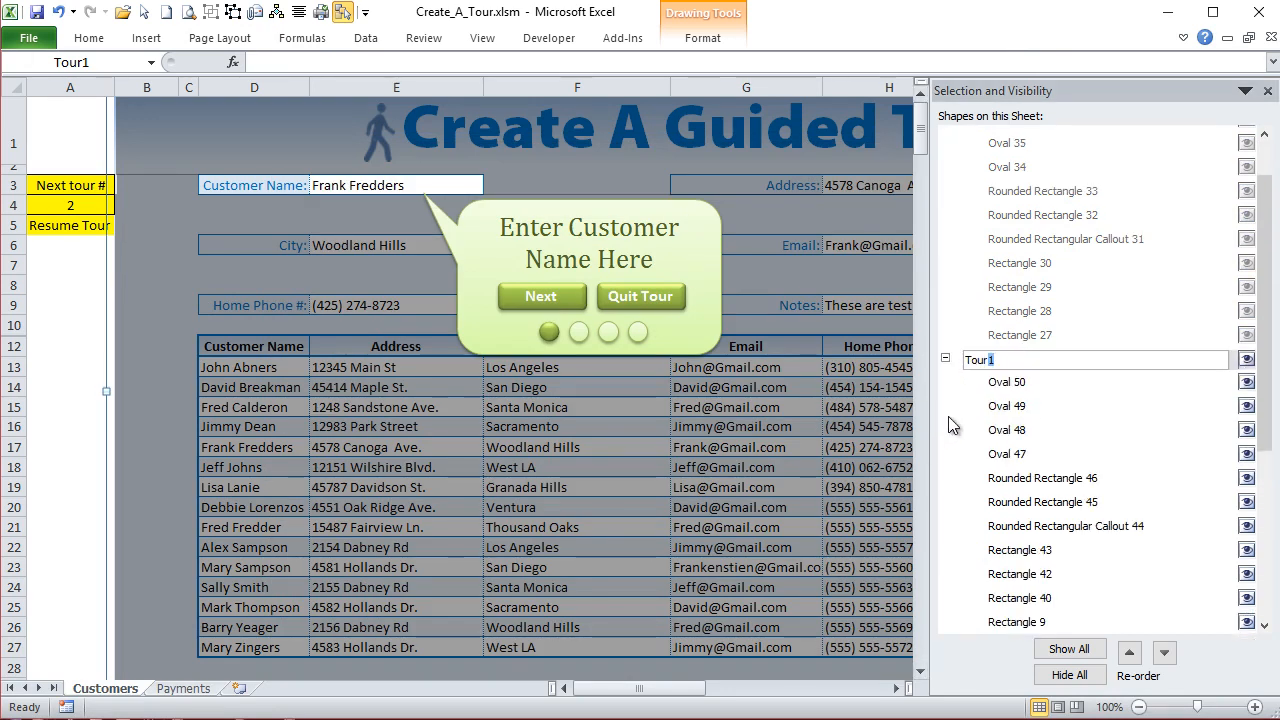
pyautogui.scroll(2, 1116, 280)
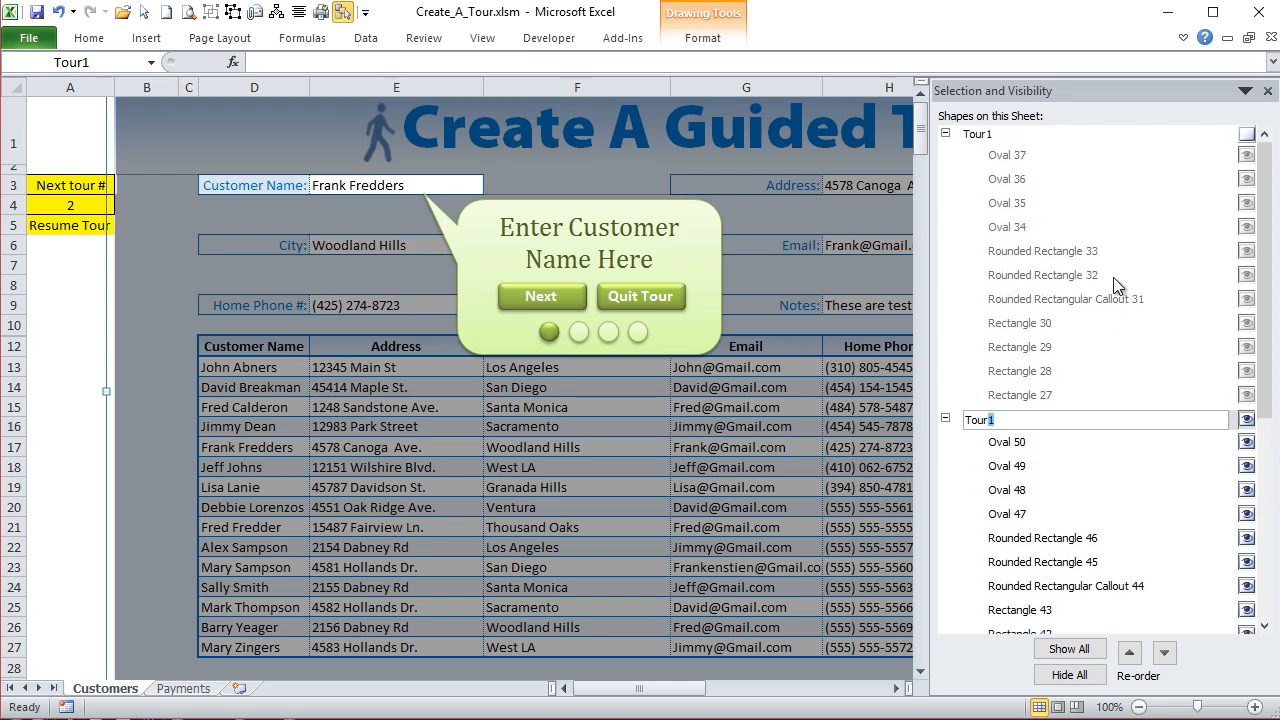
pyautogui.click(89, 61)
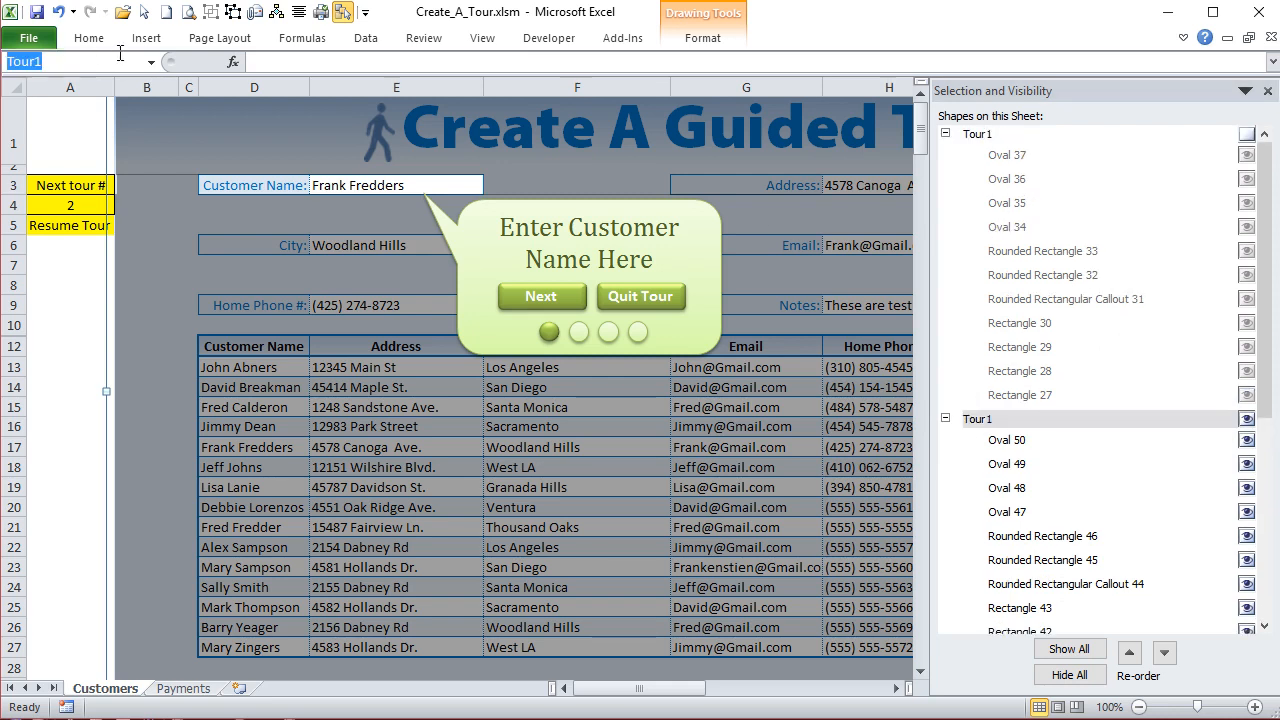
pyautogui.write('T')
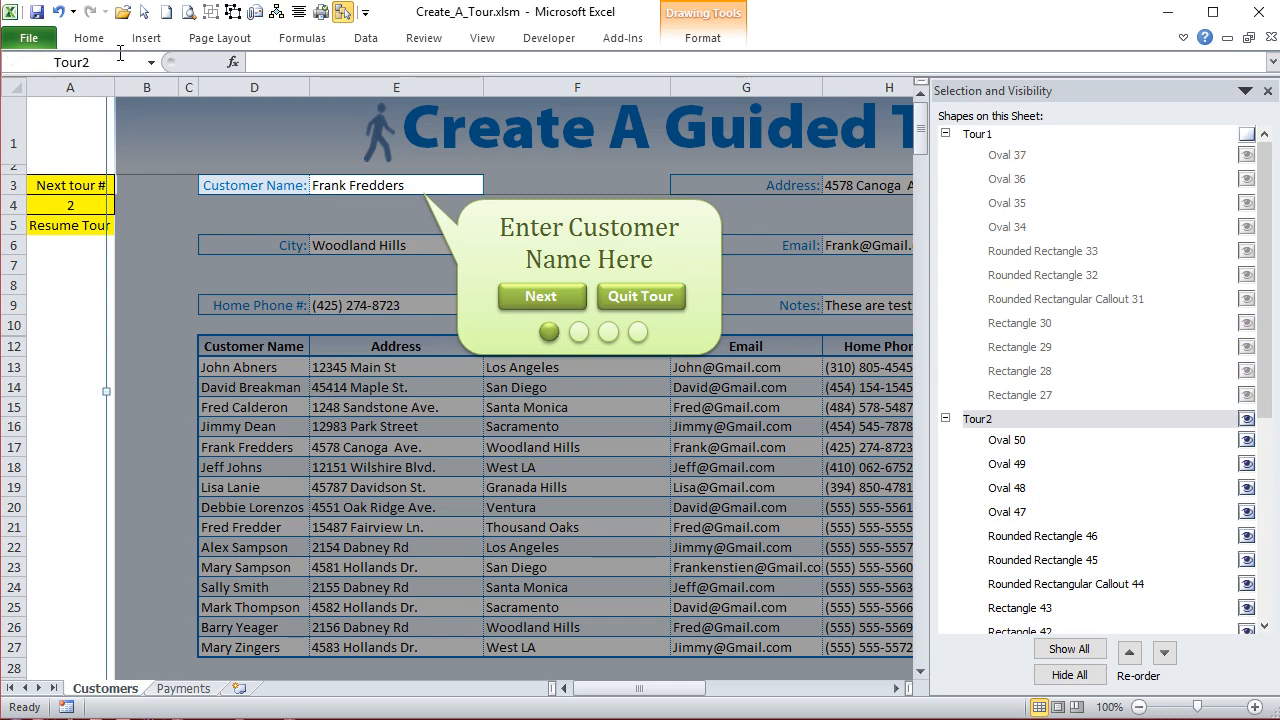
# - Compare the Tour1 and Tour2 groups, hide Tour1 again, close the Selection Pane and select cell E3
pyautogui.click(985, 143)
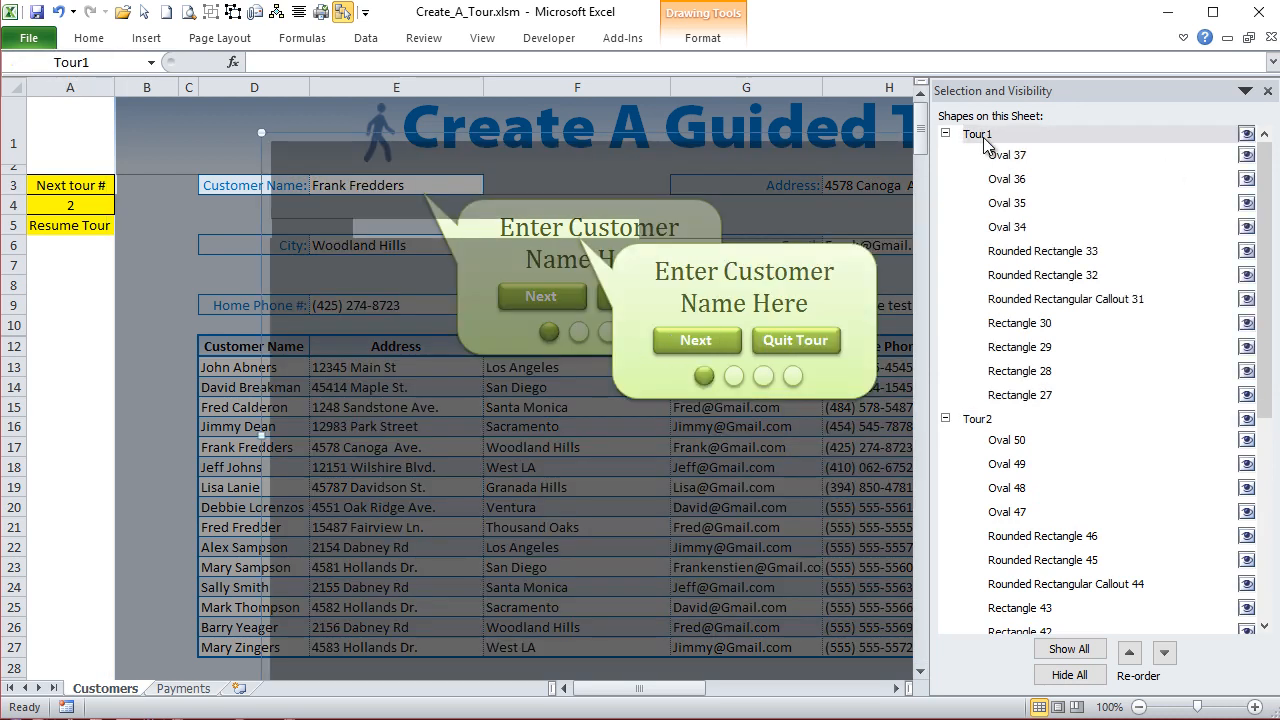
pyautogui.click(985, 424)
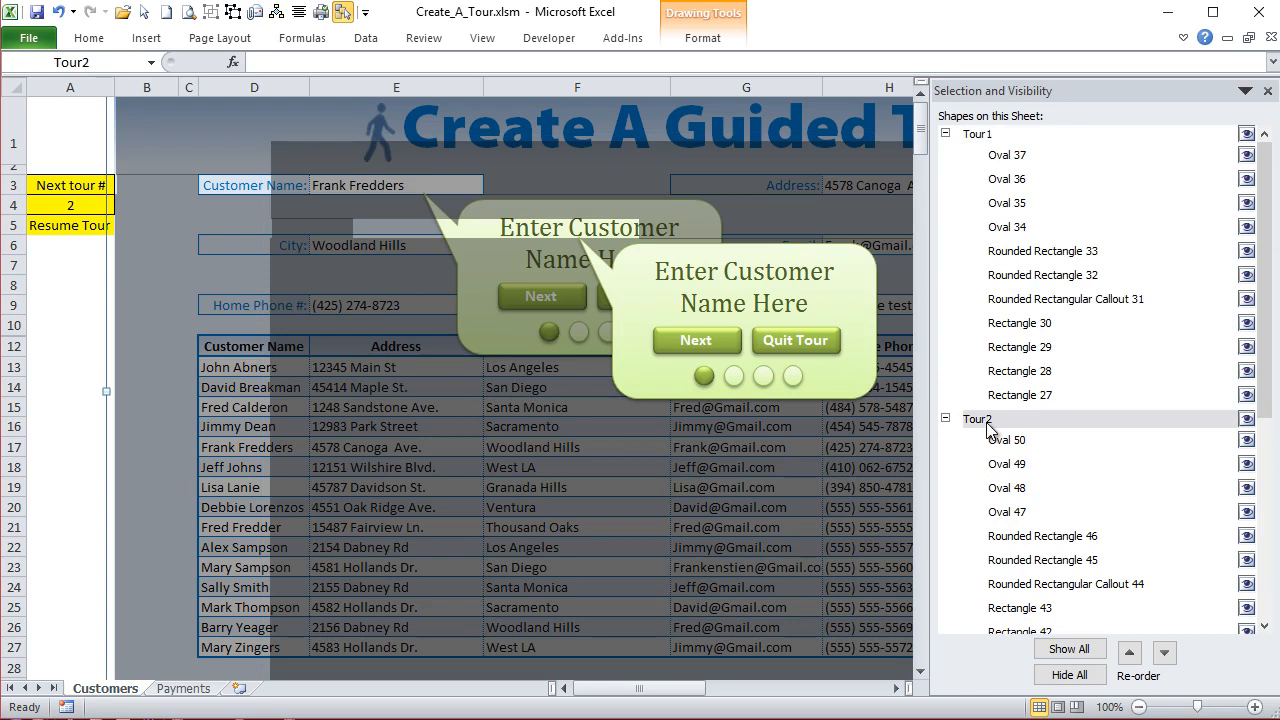
pyautogui.click(1246, 133)
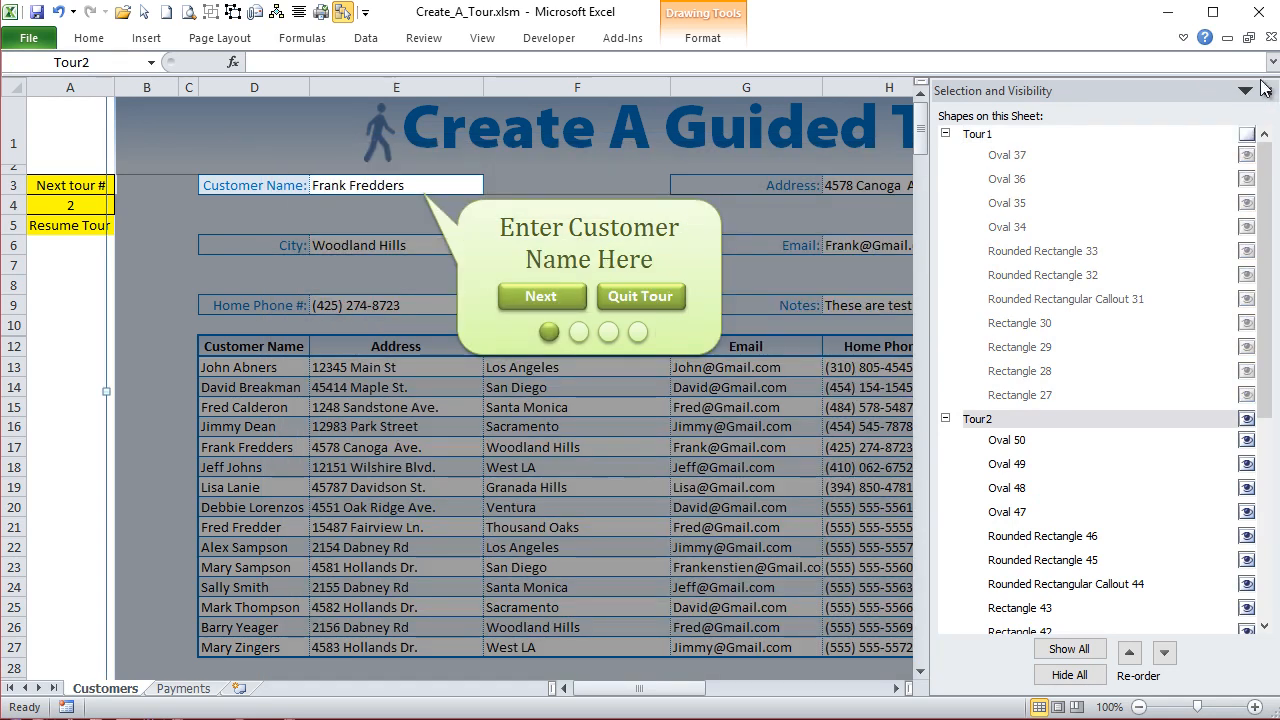
pyautogui.click(1268, 91)
pyautogui.click(414, 183)
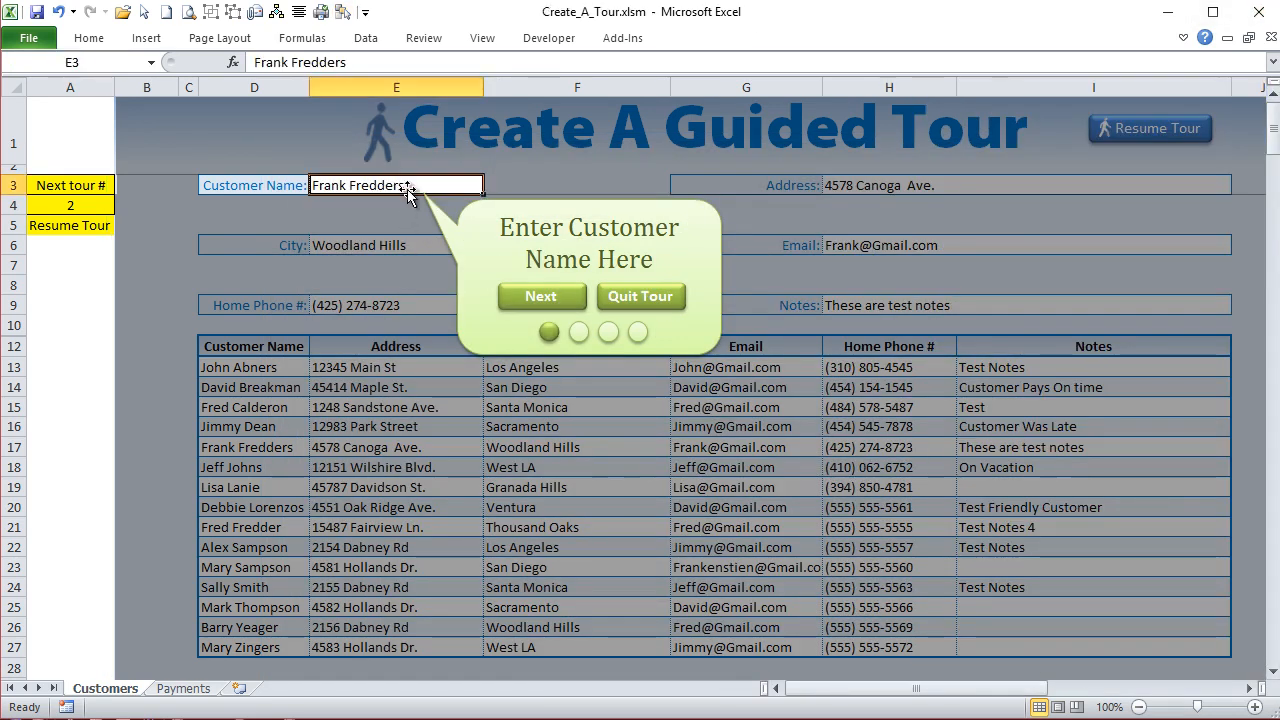
# - Resize the row 3 overlay strips so the left one covers up to column G and the Address field G3:I3 is uncovered
pyautogui.click(628, 208)
pyautogui.click(628, 208)
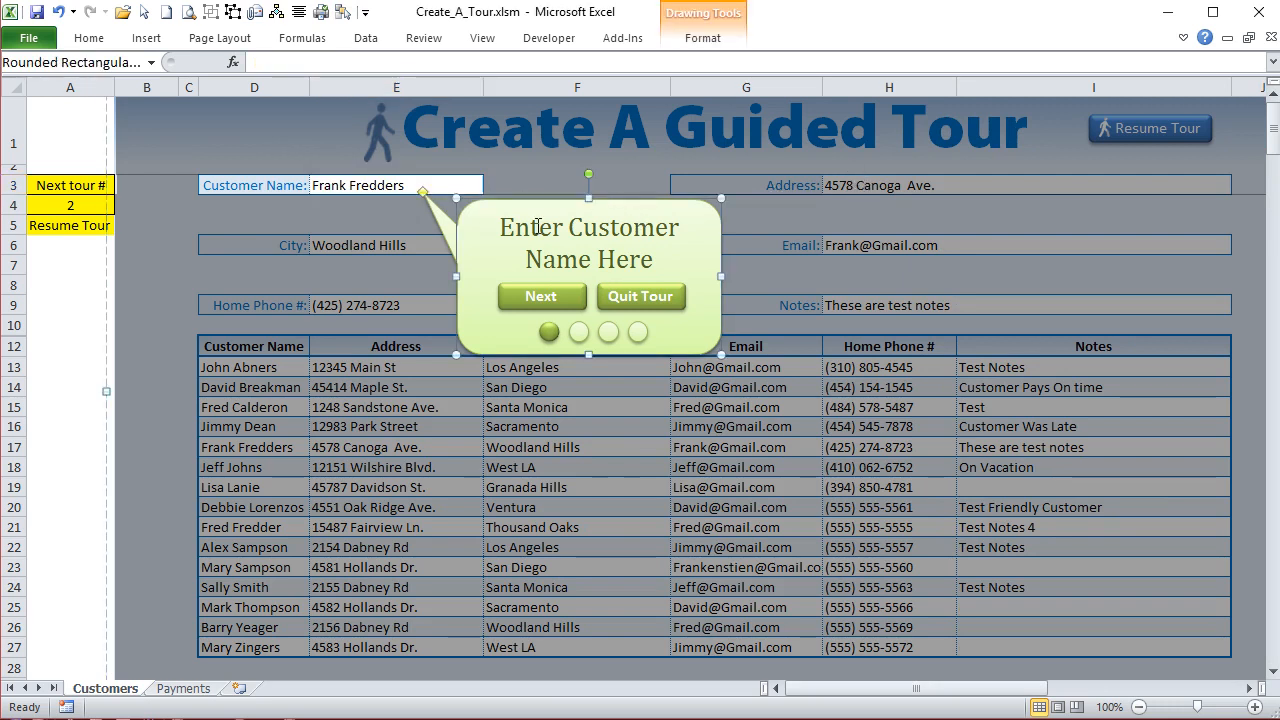
pyautogui.click(171, 188)
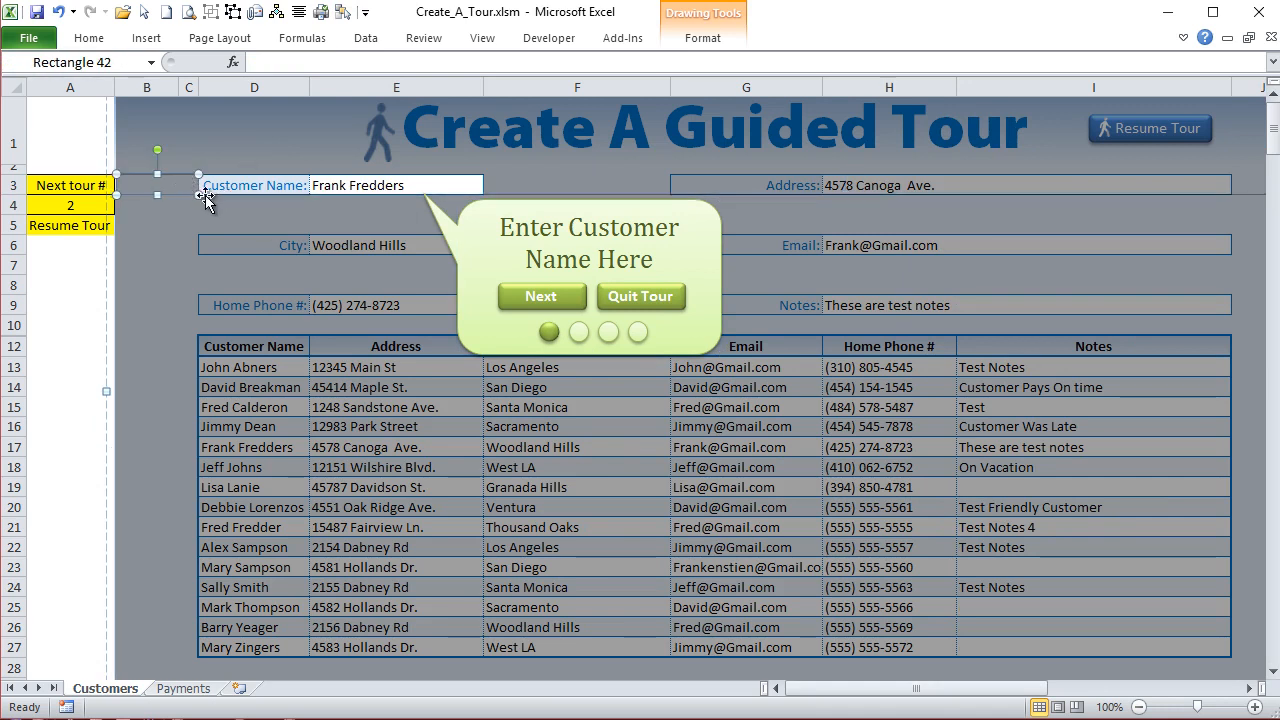
pyautogui.moveTo(200, 196); pyautogui.dragTo(670, 200)
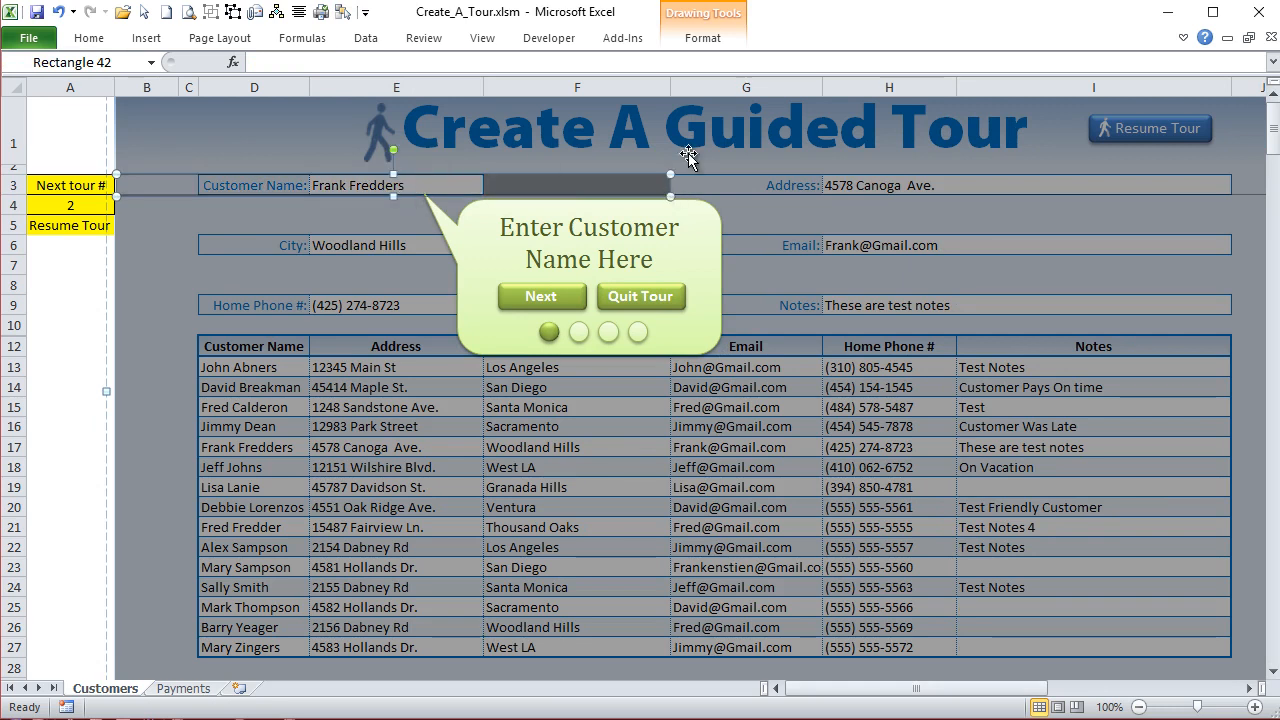
pyautogui.click(733, 188)
pyautogui.moveTo(485, 196); pyautogui.dragTo(1231, 196)
pyautogui.click(1095, 243)
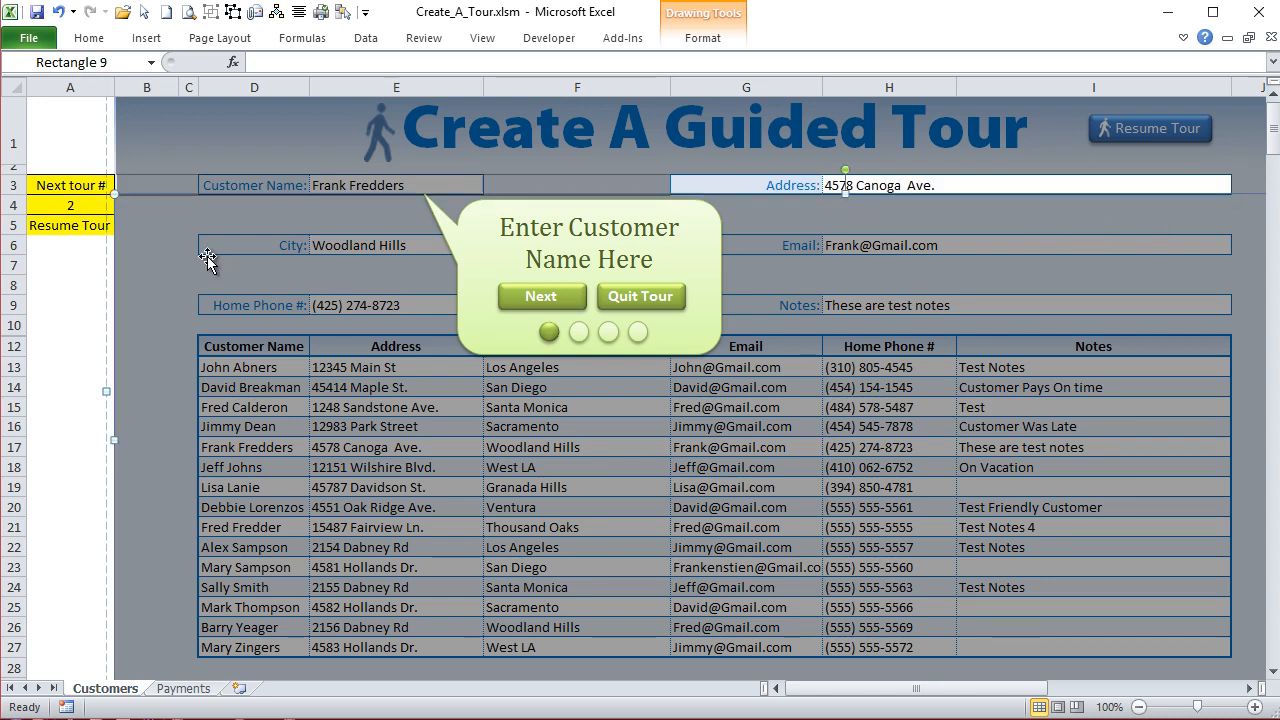
# - Move the Tour2 callout together with its Next and Quit Tour buttons and four progress dots beneath the Address field
pyautogui.click(534, 208)
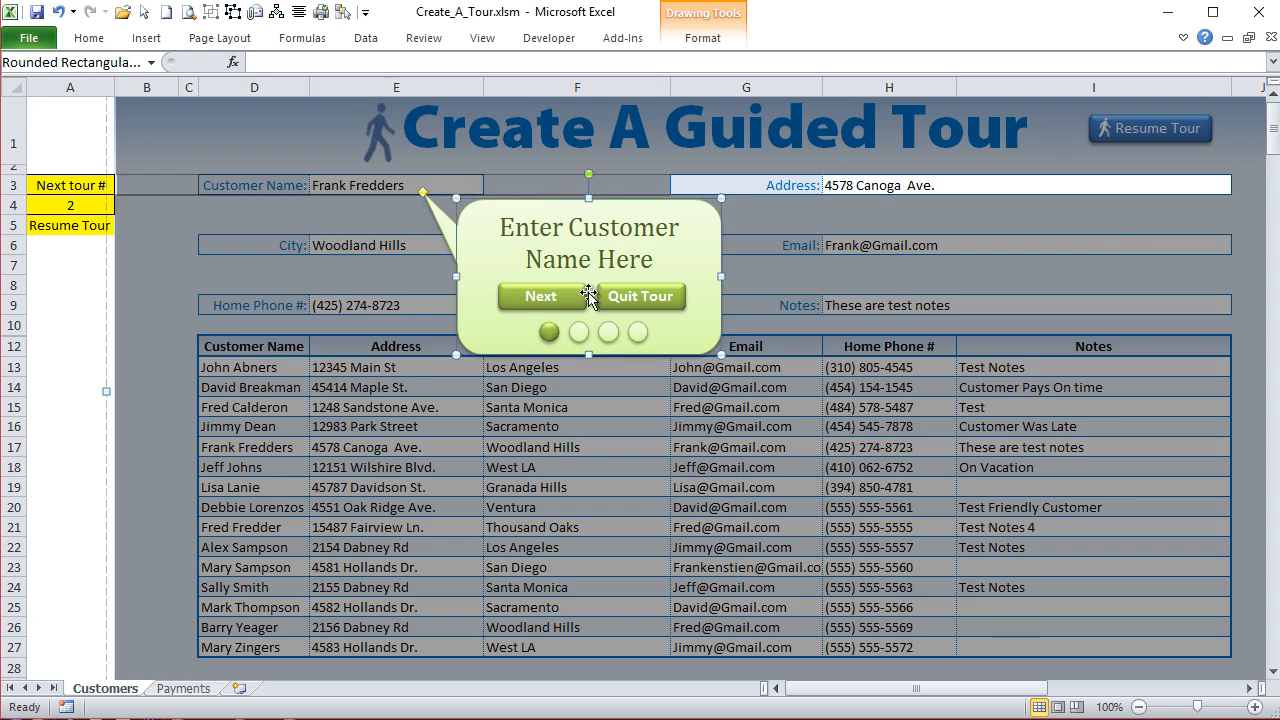
pyautogui.click(524, 297)
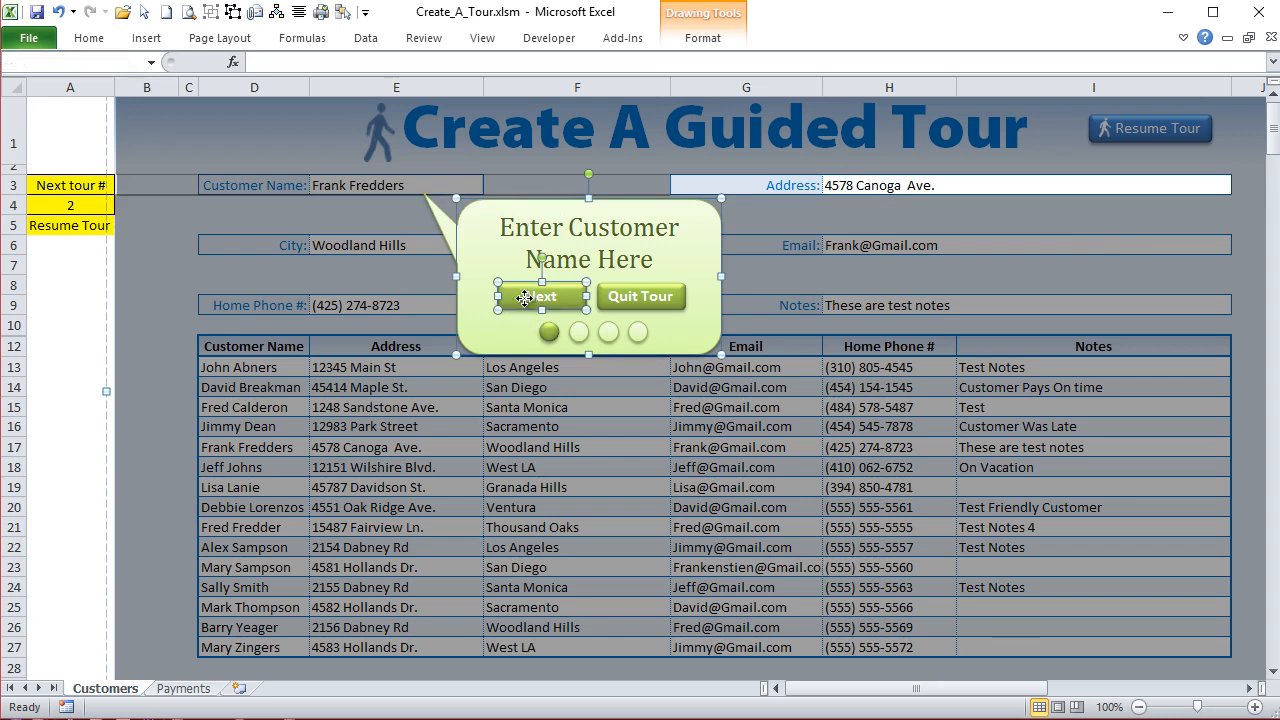
pyautogui.keyDown('shift'); pyautogui.click(648, 298); pyautogui.keyUp('shift')
pyautogui.keyDown('shift'); pyautogui.click(551, 335); pyautogui.keyUp('shift')
pyautogui.keyDown('shift'); pyautogui.click(580, 335); pyautogui.keyUp('shift')
pyautogui.keyDown('shift'); pyautogui.click(609, 335); pyautogui.keyUp('shift')
pyautogui.keyDown('shift'); pyautogui.click(640, 336); pyautogui.keyUp('shift')
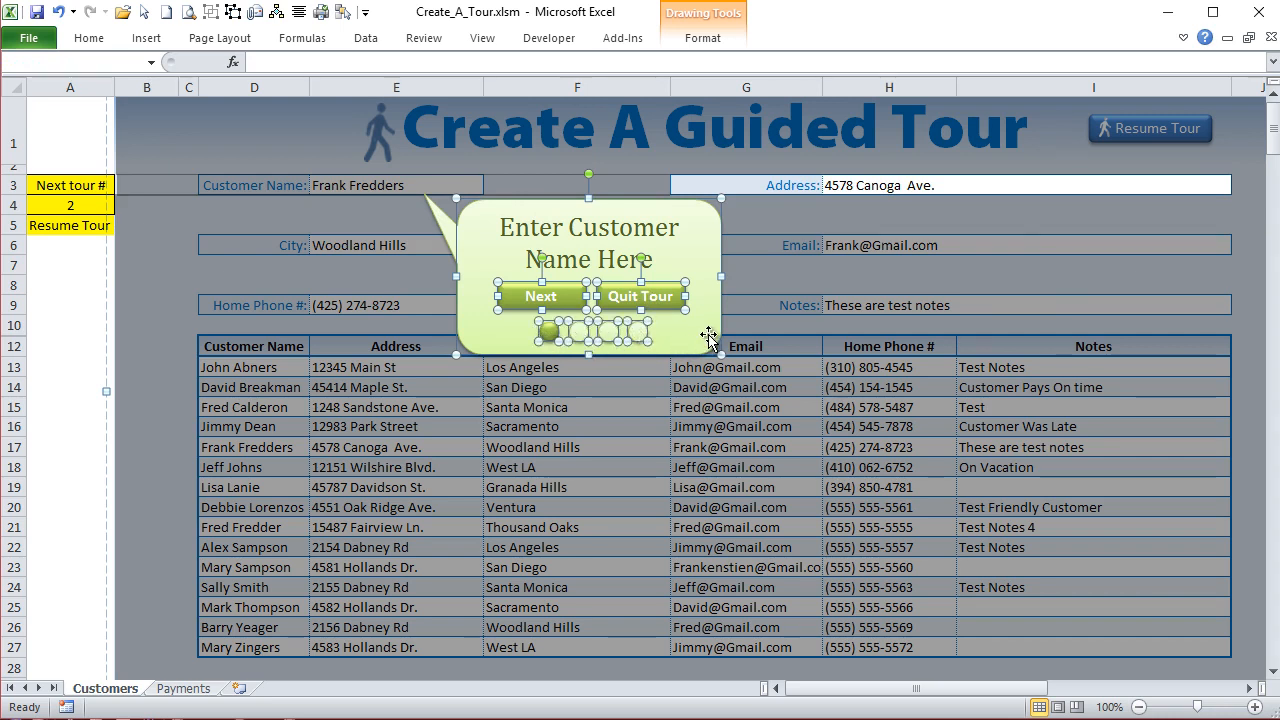
pyautogui.moveTo(697, 334); pyautogui.dragTo(1040, 348)
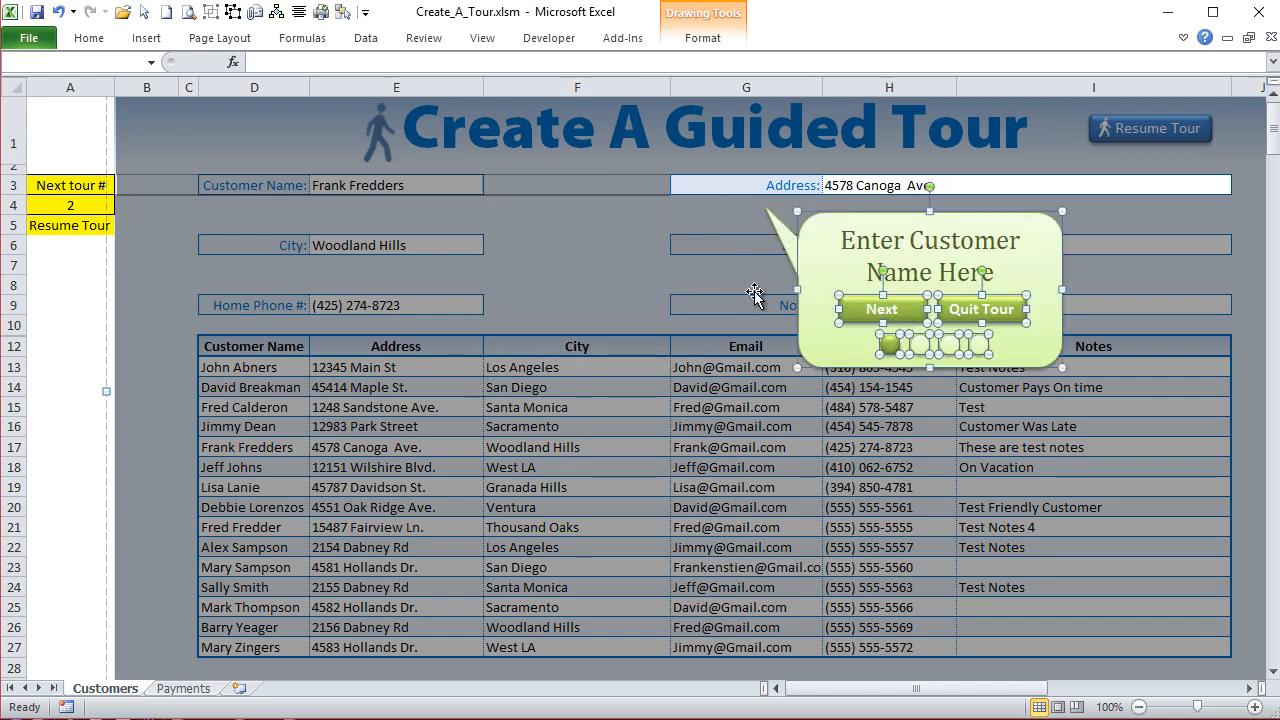
pyautogui.click(1163, 315)
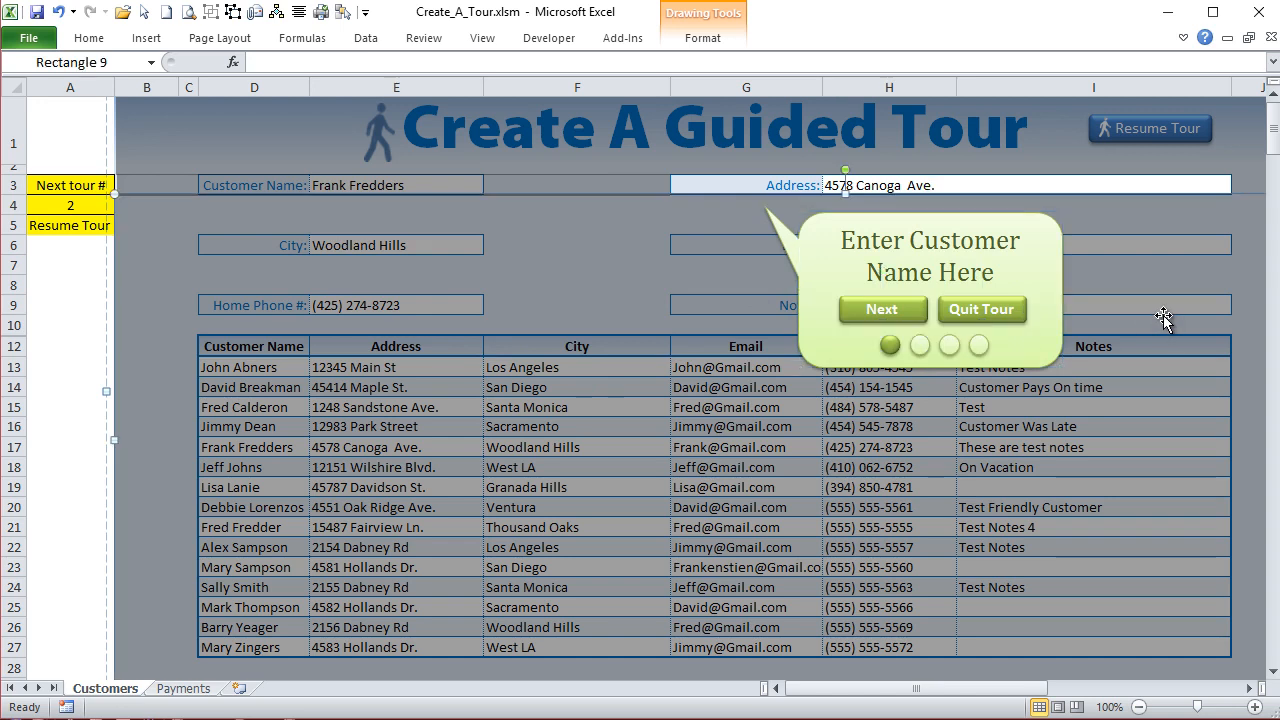
# - Apply the glossy dark green shape style to the second progress dot in the Tour2 callout
pyautogui.click(921, 346)
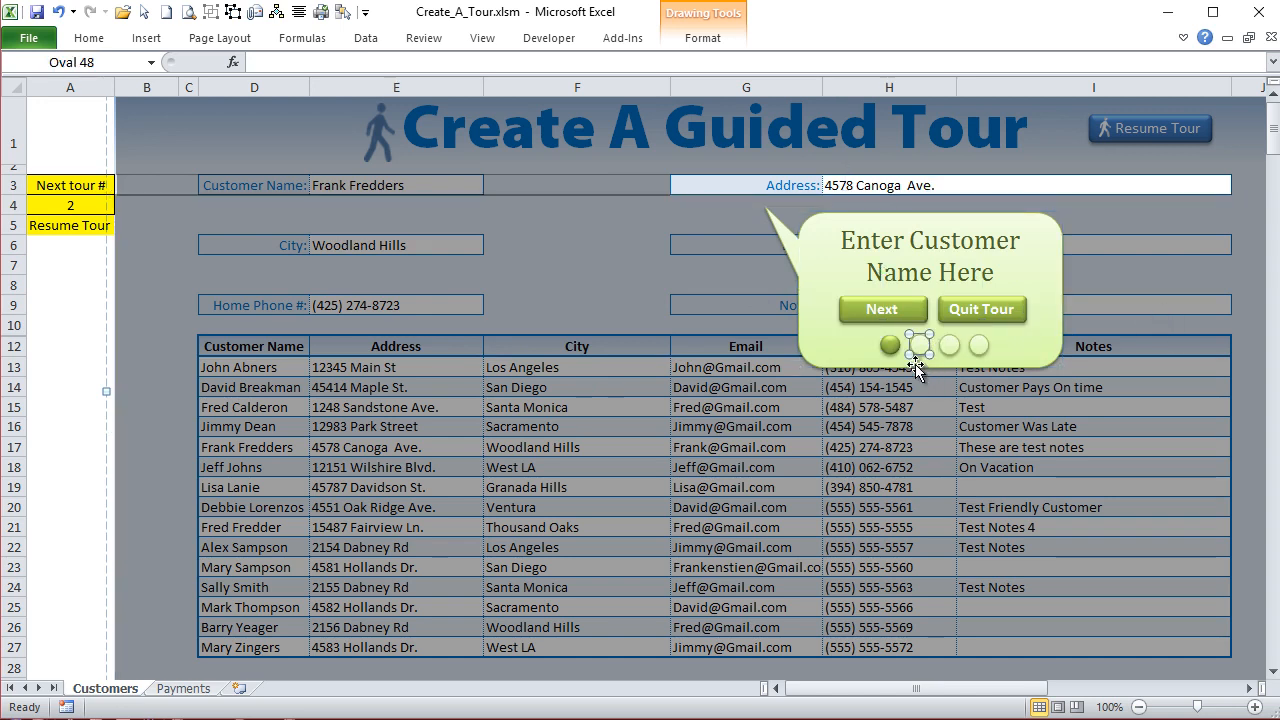
pyautogui.click(94, 38)
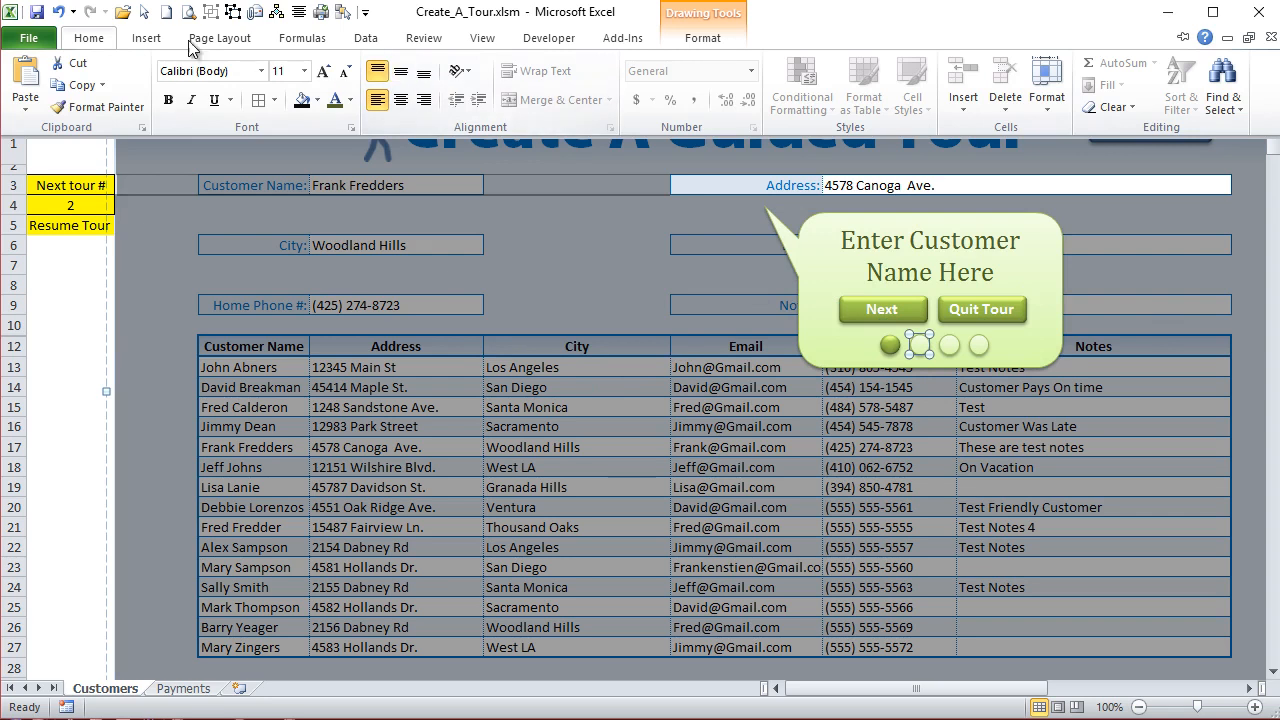
pyautogui.click(699, 43)
pyautogui.click(699, 42)
pyautogui.click(699, 43)
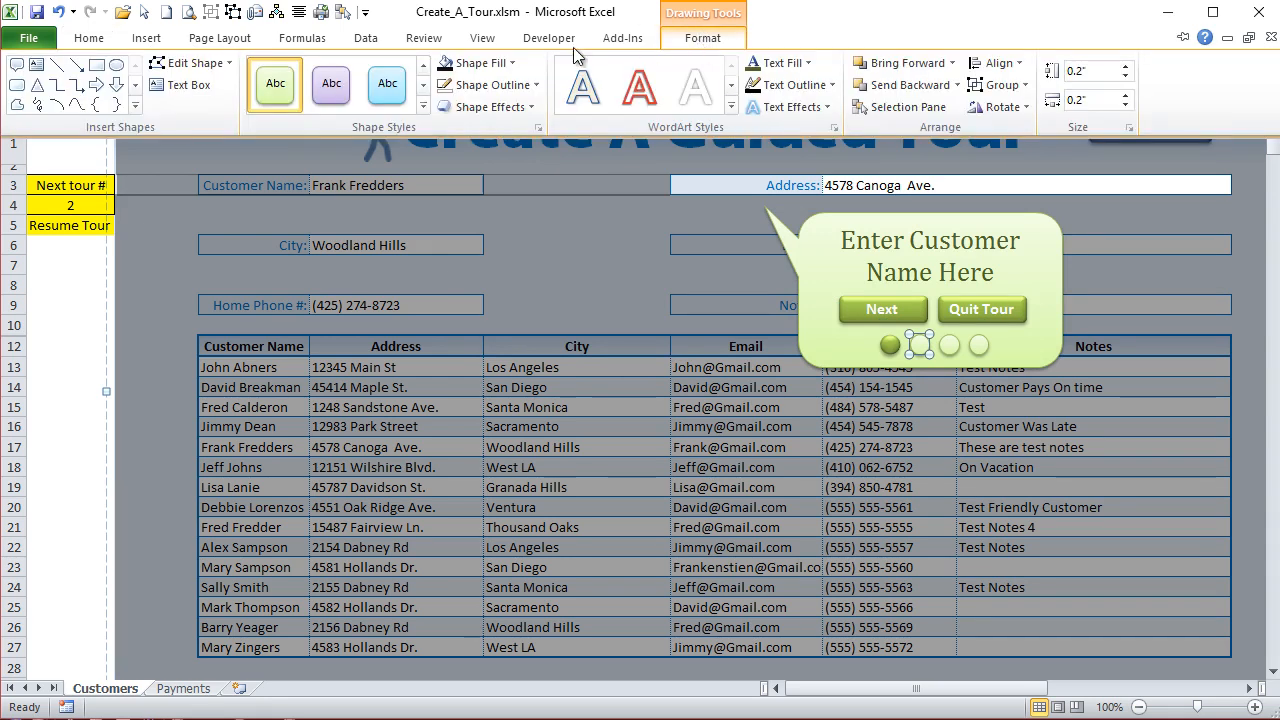
pyautogui.click(419, 101)
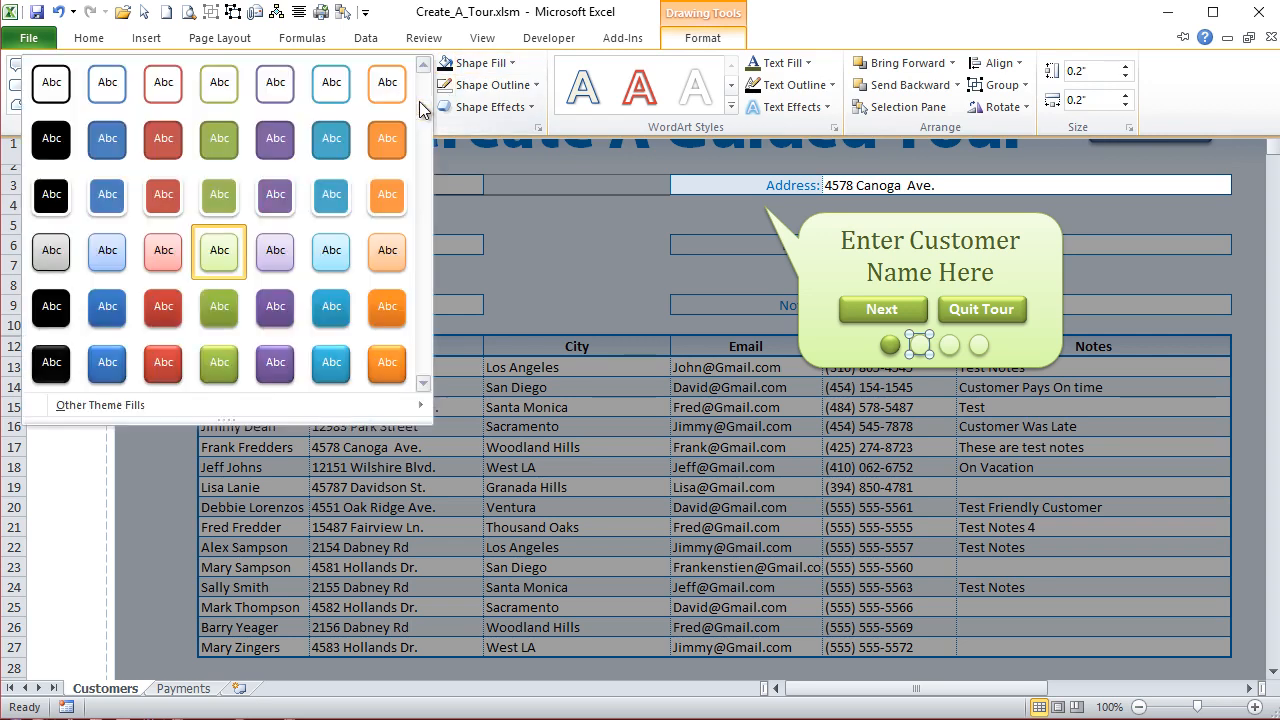
pyautogui.click(226, 358)
# - Change the first progress dot to the pale green shape style used by the inactive dots, keeping the ribbon expanded
pyautogui.click(889, 346)
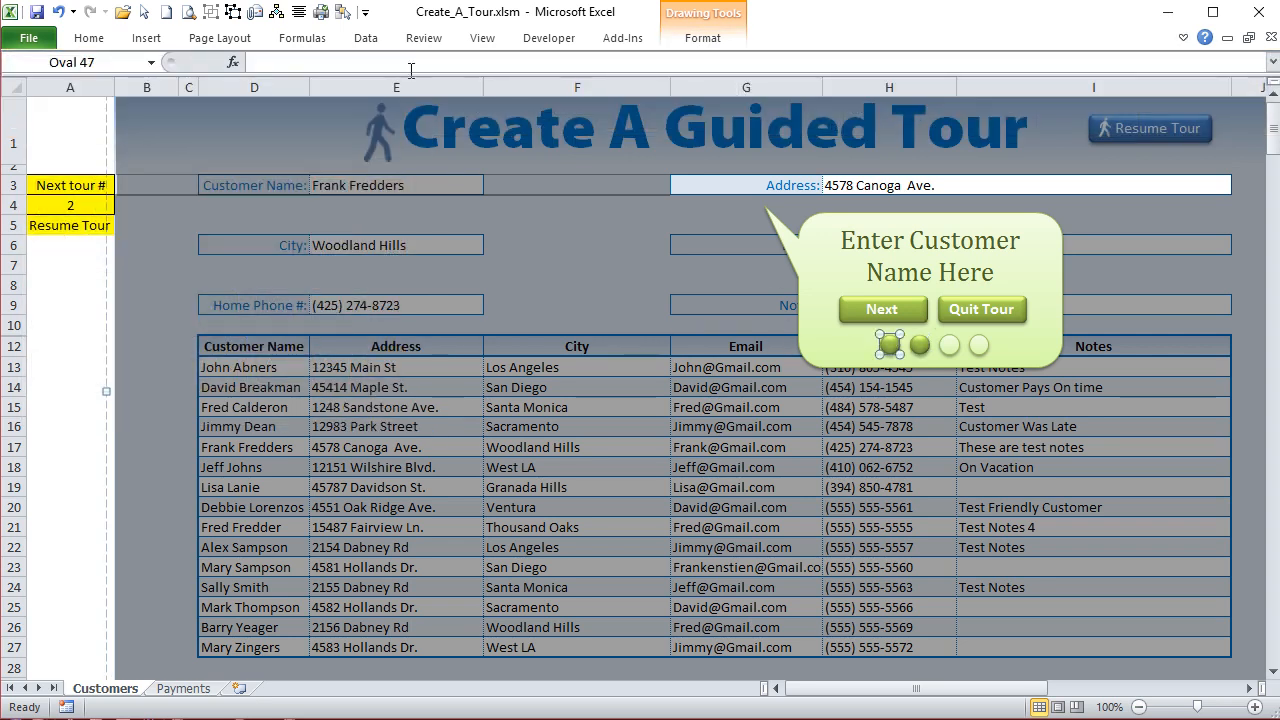
pyautogui.click(703, 40)
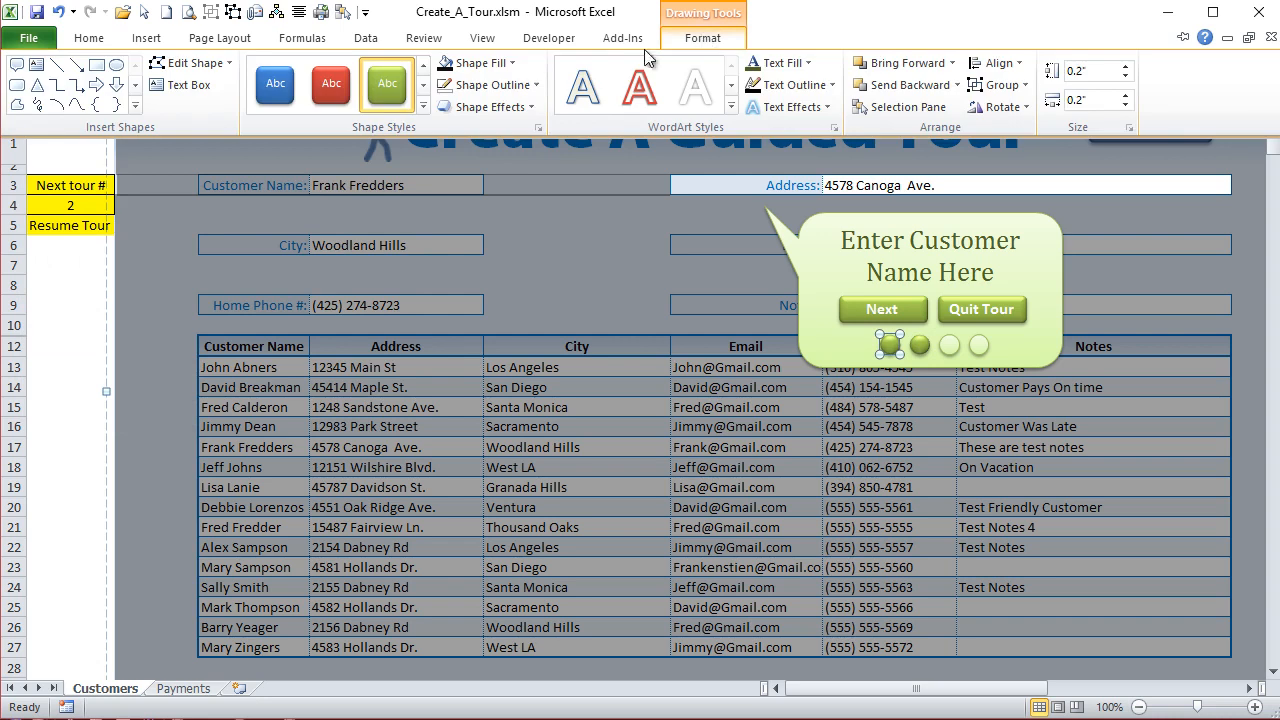
pyautogui.click(419, 106)
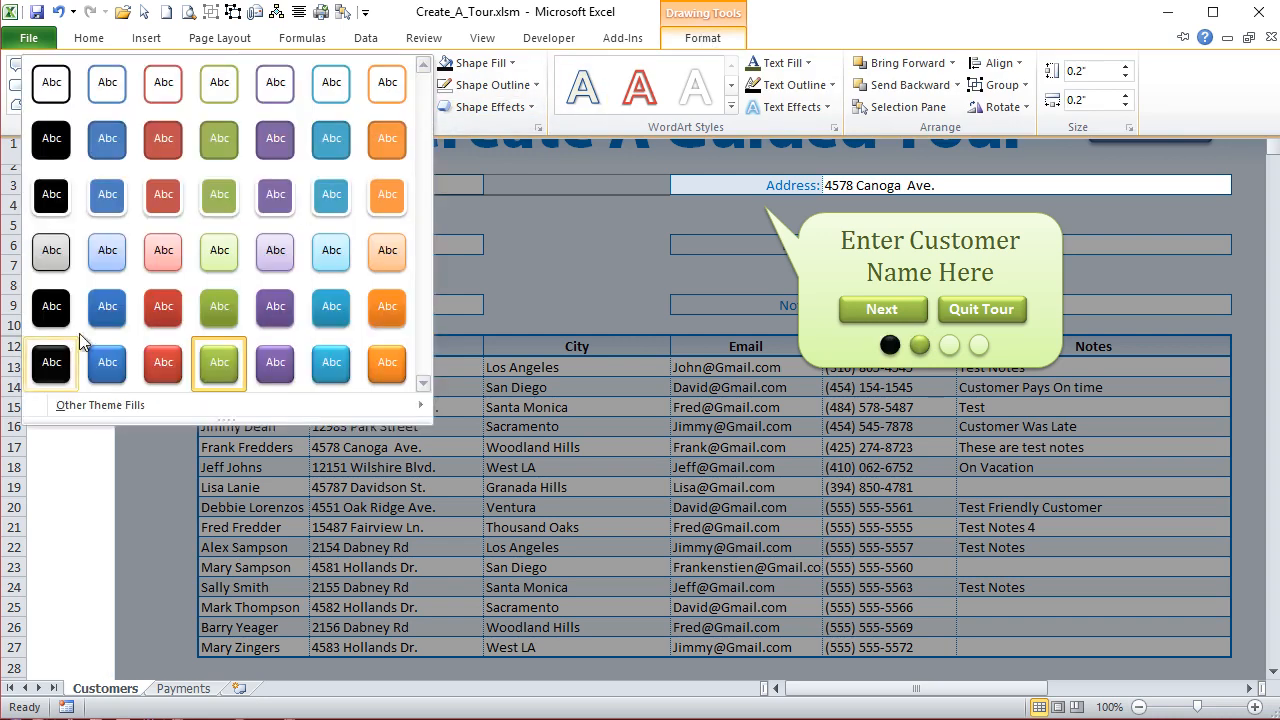
pyautogui.click(51, 362)
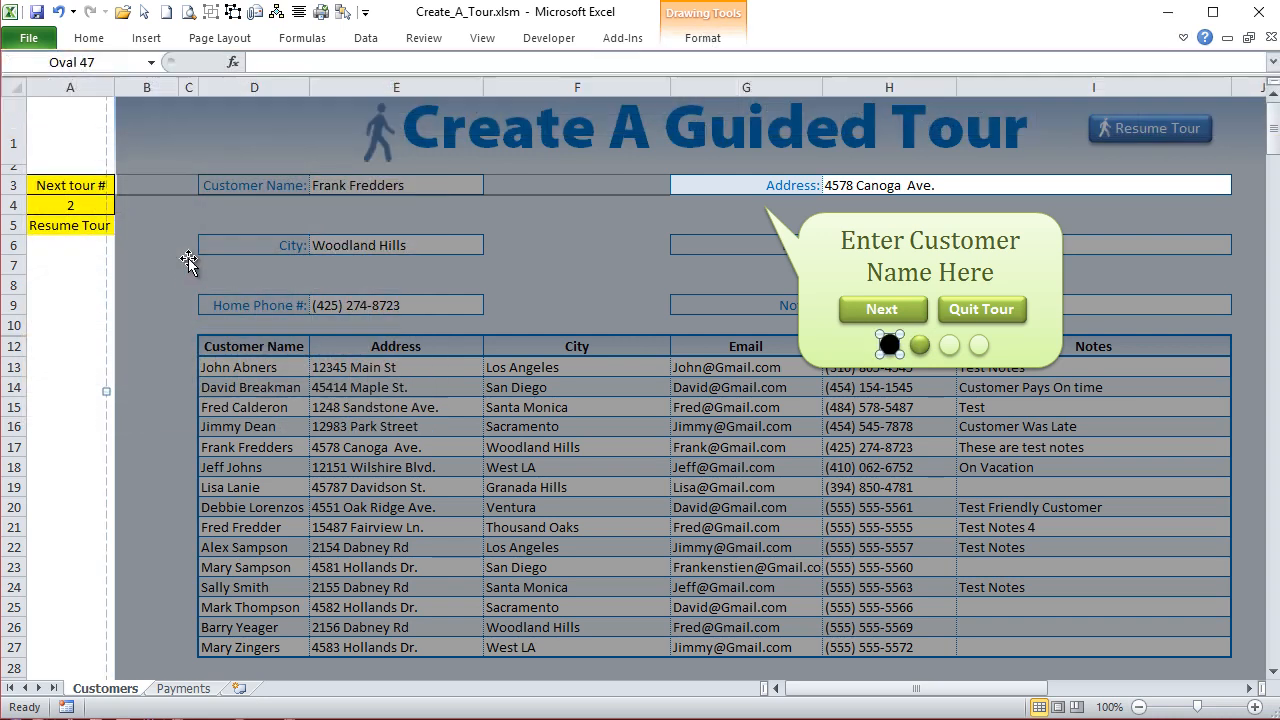
pyautogui.click(1183, 37)
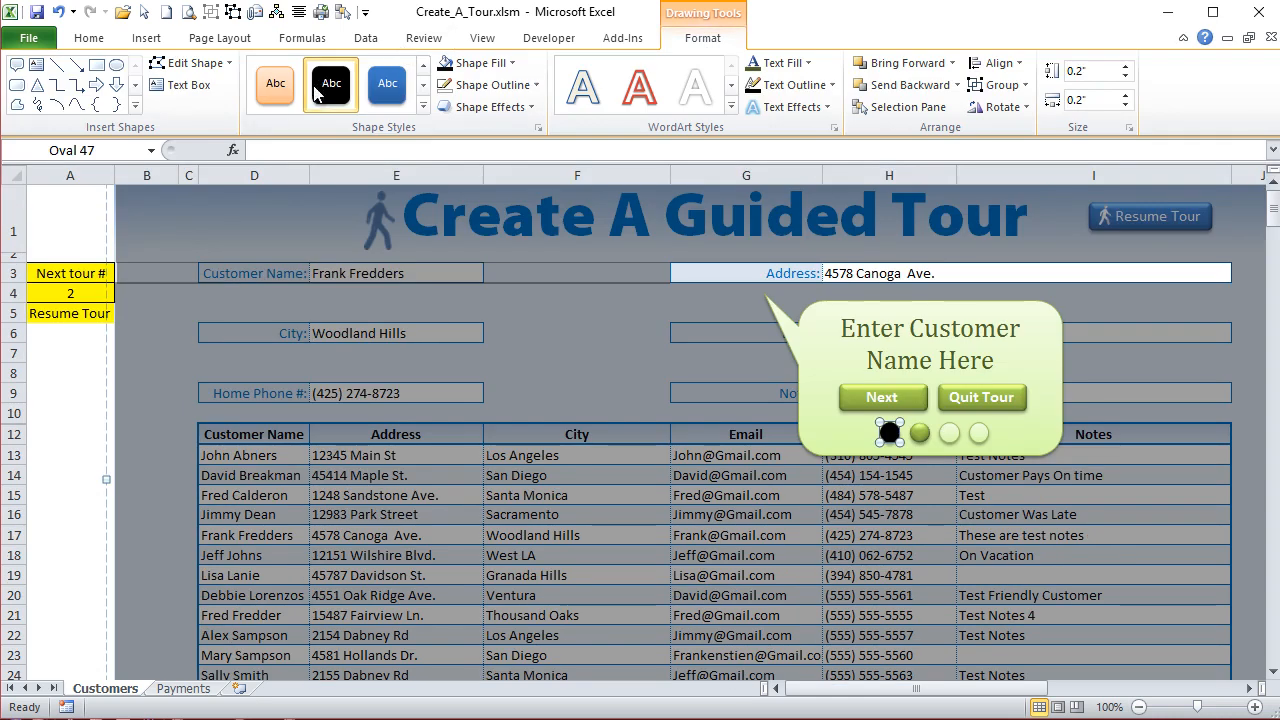
pyautogui.click(423, 106)
pyautogui.click(228, 257)
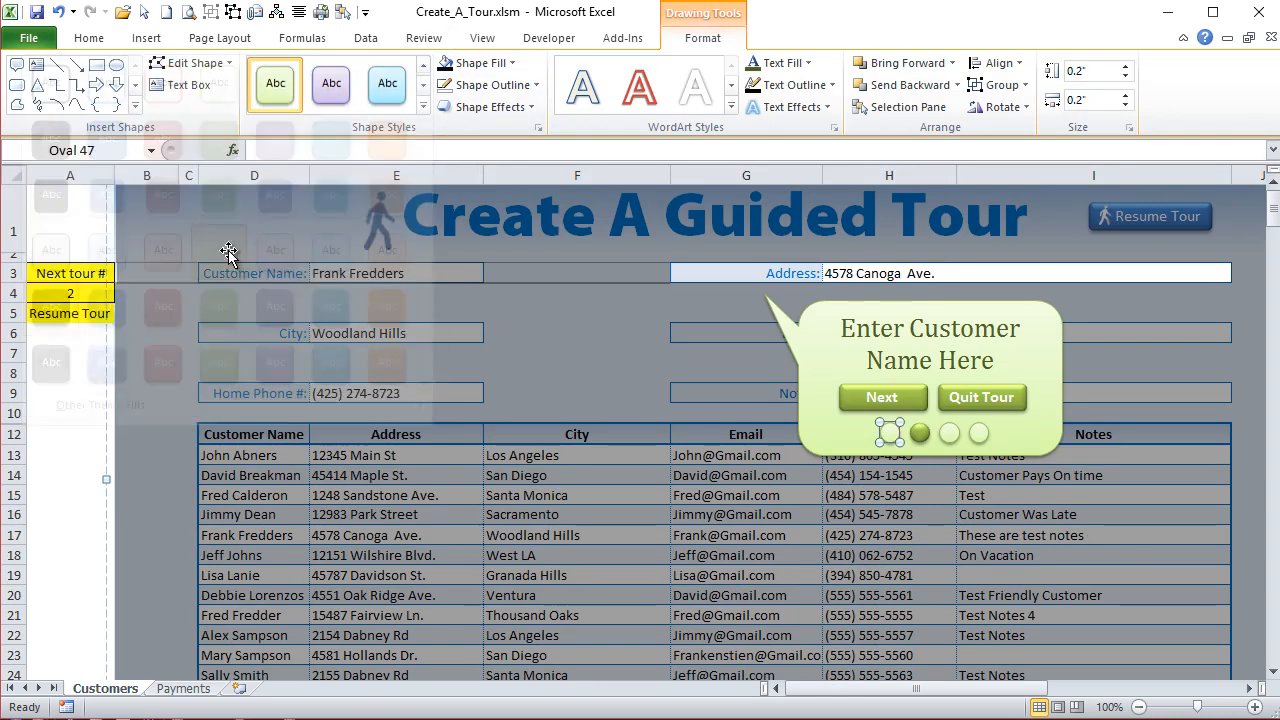
# - Change the Tour2 callout text to "Enter Address Here"
pyautogui.click(945, 350)
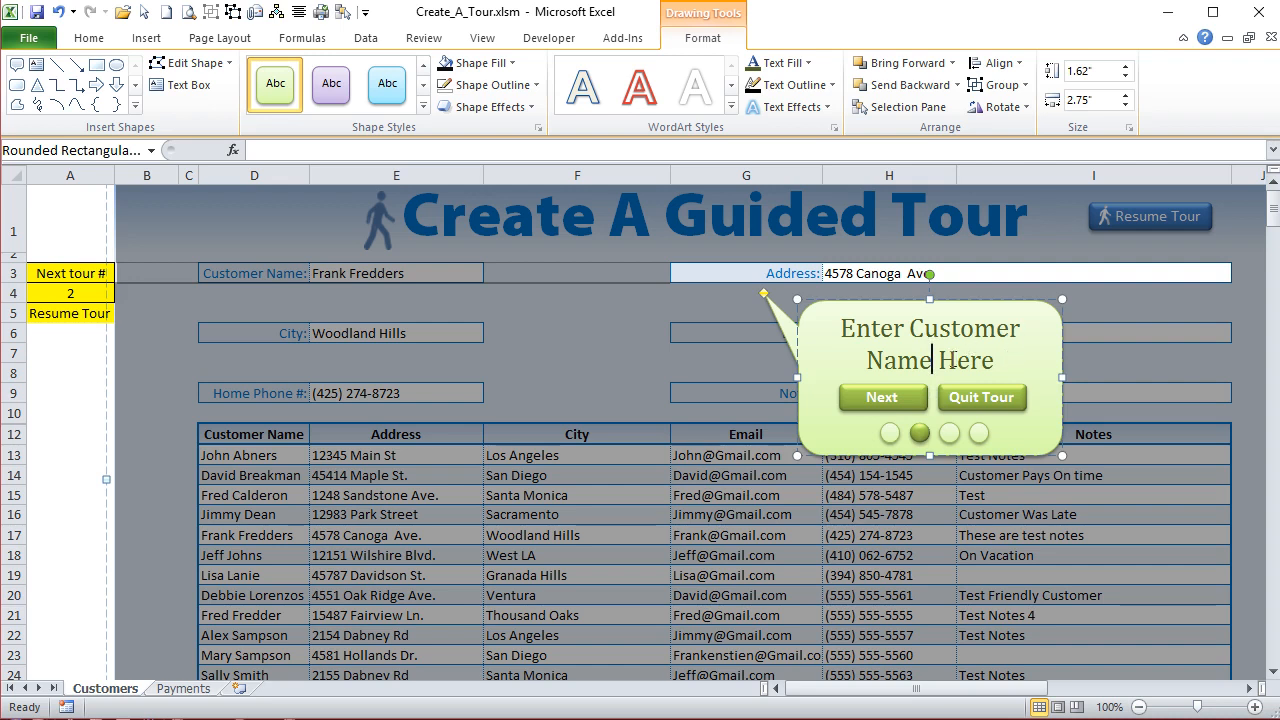
pyautogui.moveTo(935, 360); pyautogui.dragTo(916, 318)
pyautogui.write('Address')
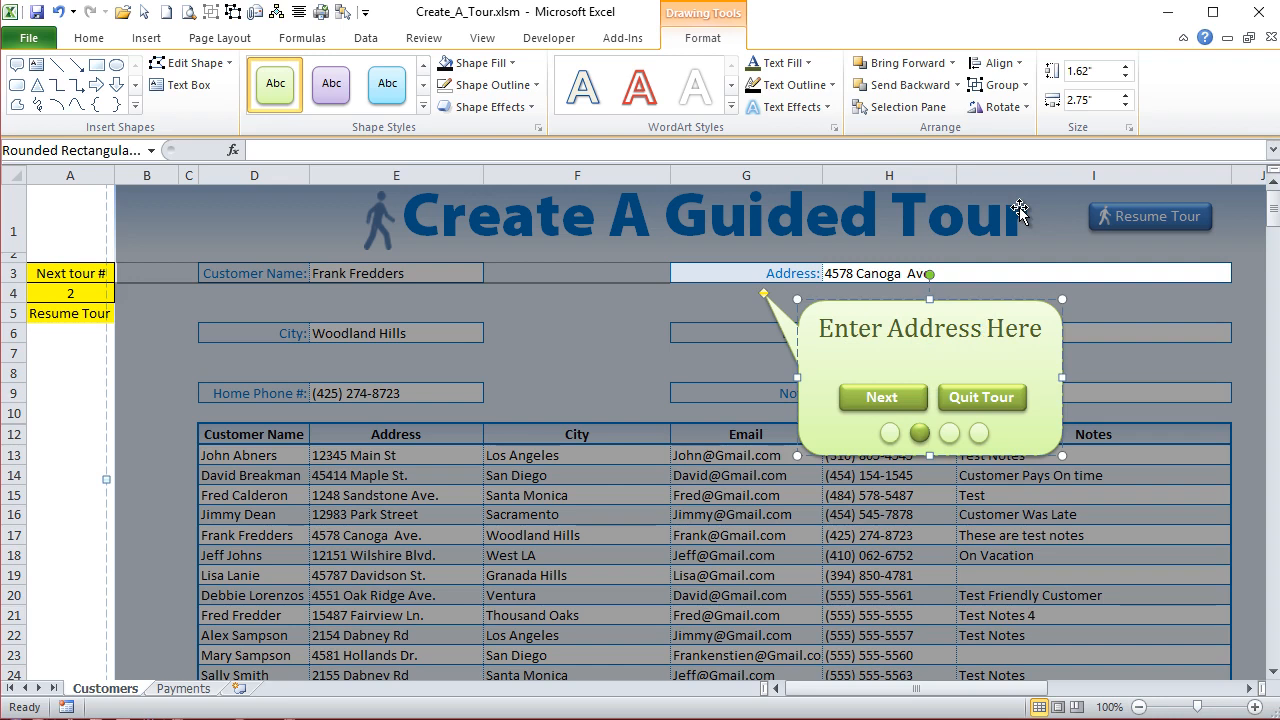
pyautogui.click(742, 320)
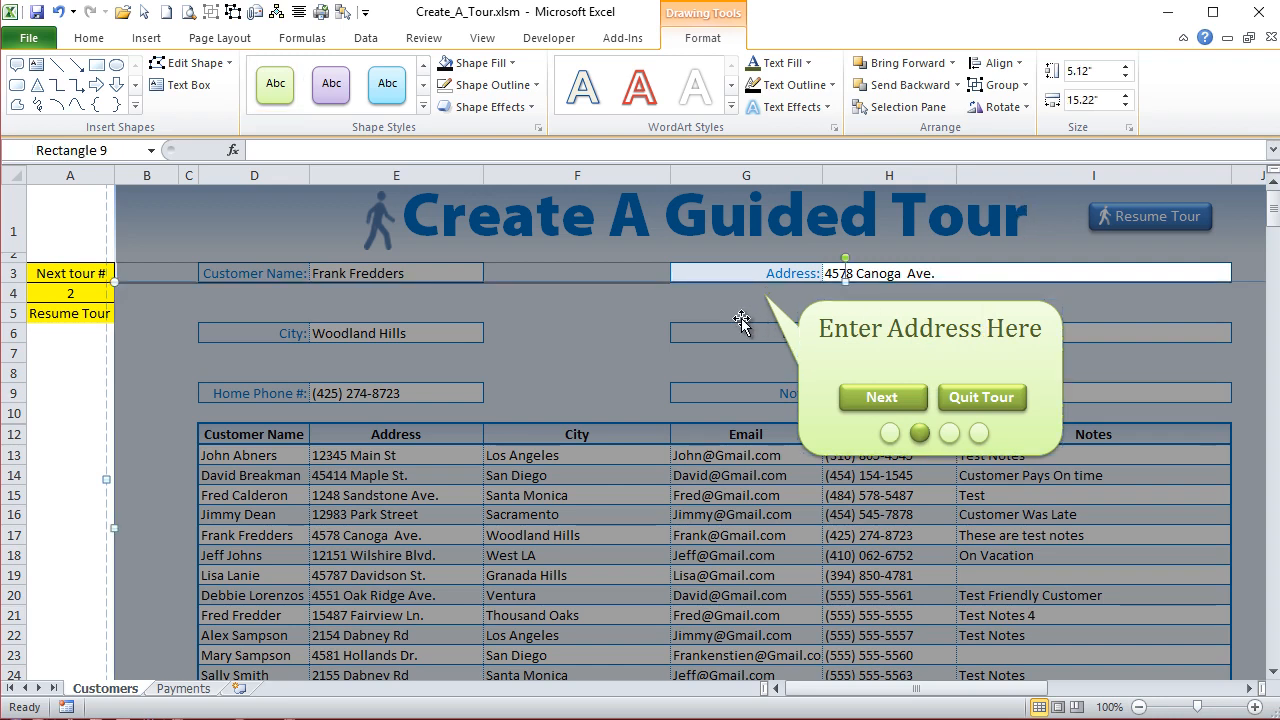
# - Assign the NextTour macro to the Next button in the Tour2 callout
pyautogui.click(886, 388)
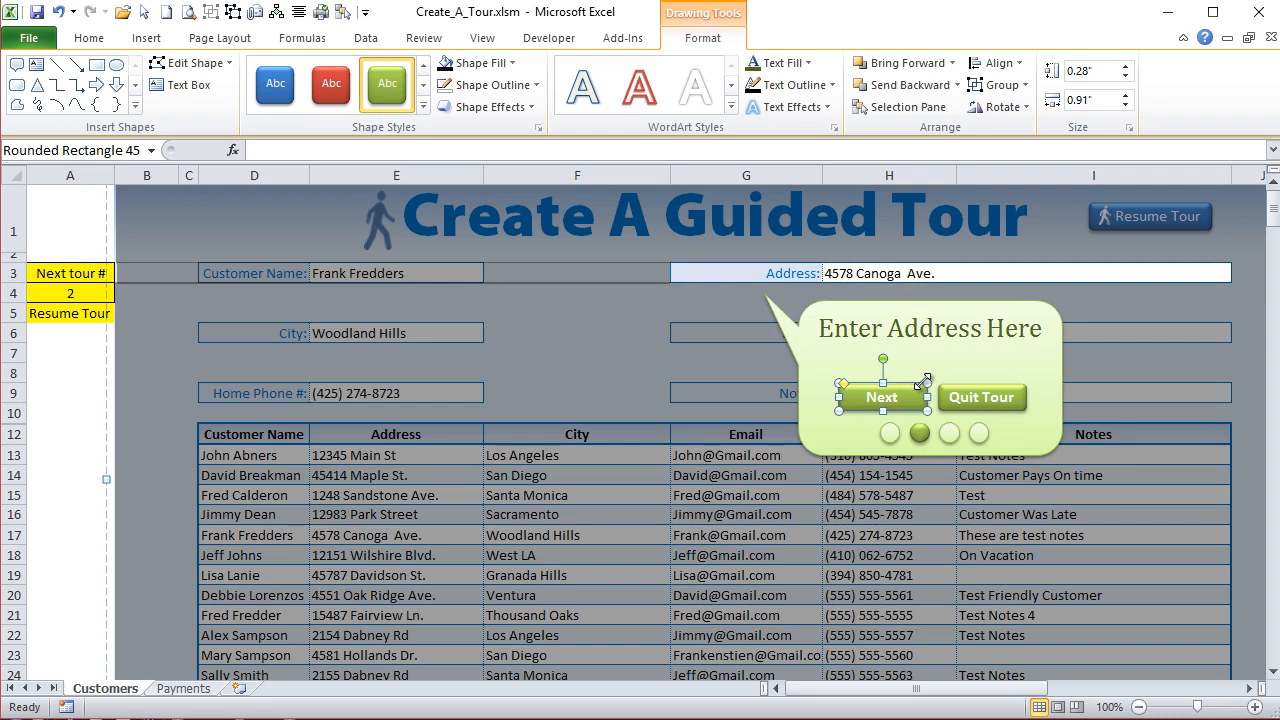
pyautogui.hotkey('shift', 'F10')
pyautogui.press('Up')
pyautogui.press('Up')
pyautogui.press('Up')
pyautogui.press('Up')
pyautogui.press('Up')
pyautogui.press('Down')
pyautogui.press('Return')
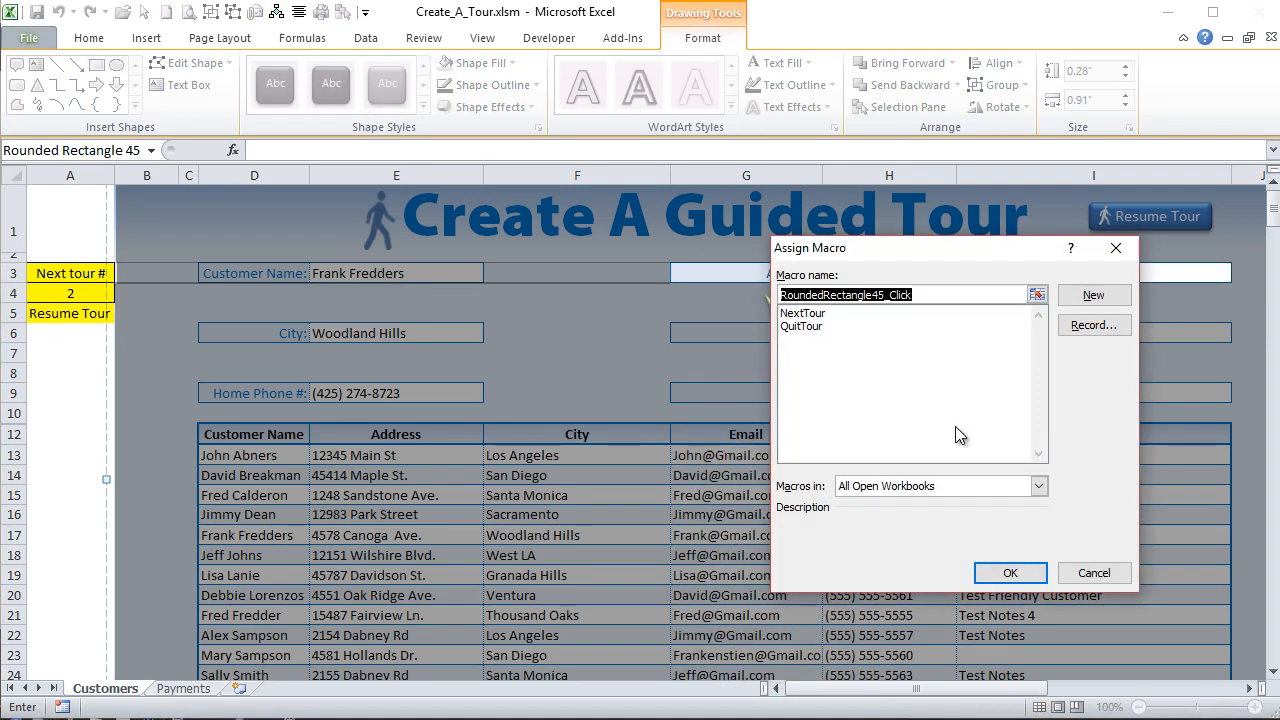
pyautogui.click(823, 323)
pyautogui.click(819, 317)
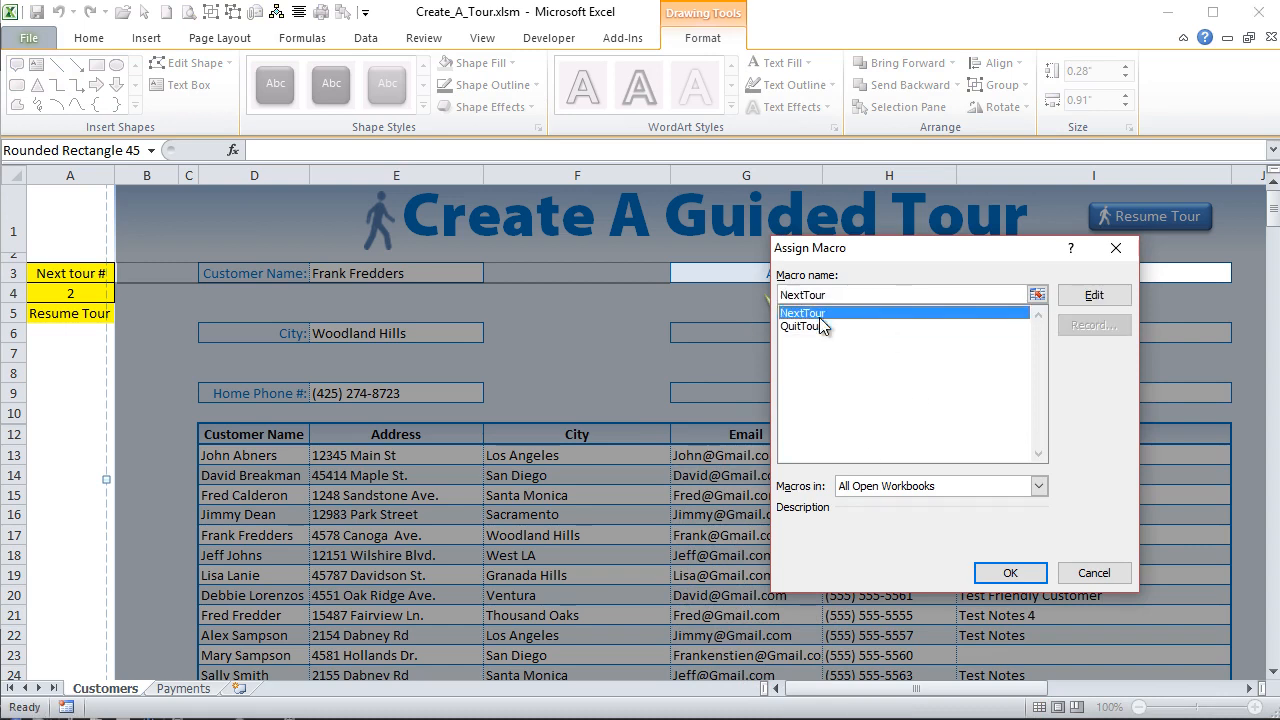
pyautogui.click(1008, 576)
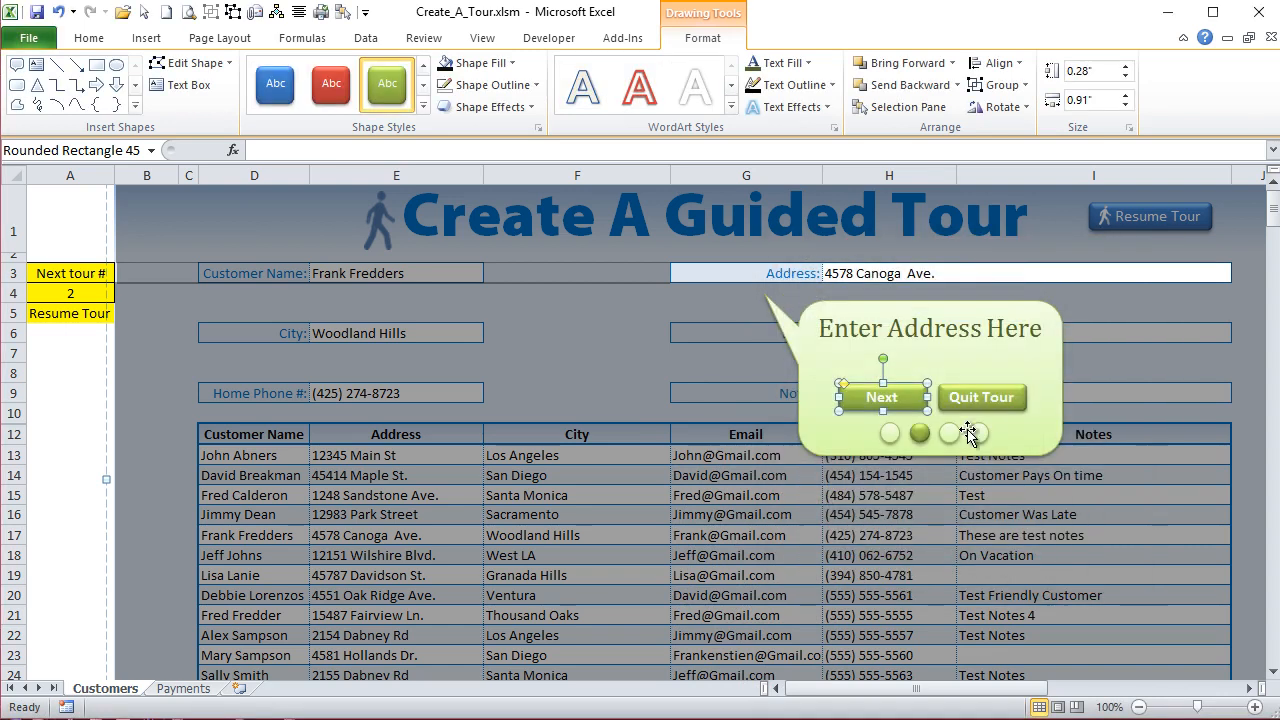
# - Assign the QuitTour macro to the Quit Tour button in the Tour2 callout
pyautogui.click(987, 396)
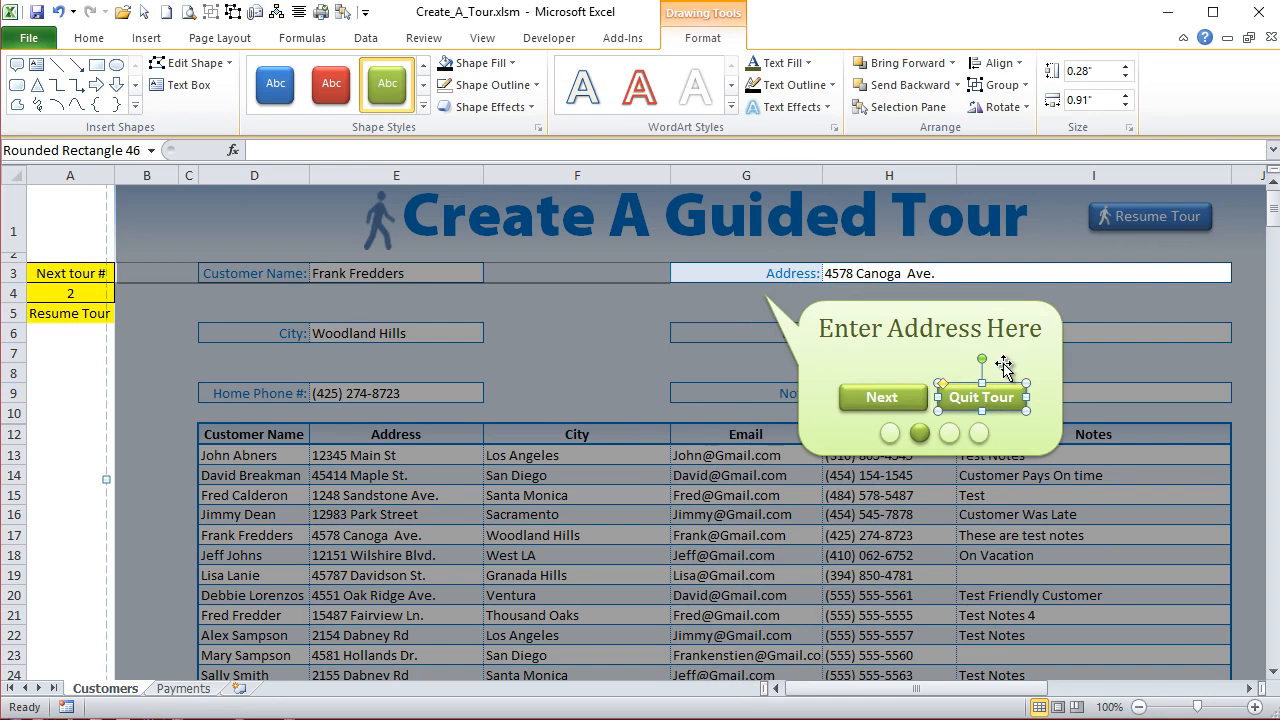
pyautogui.hotkey('shift', 'F10')
pyautogui.press('Up')
pyautogui.press('Up')
pyautogui.press('Up')
pyautogui.press('Up')
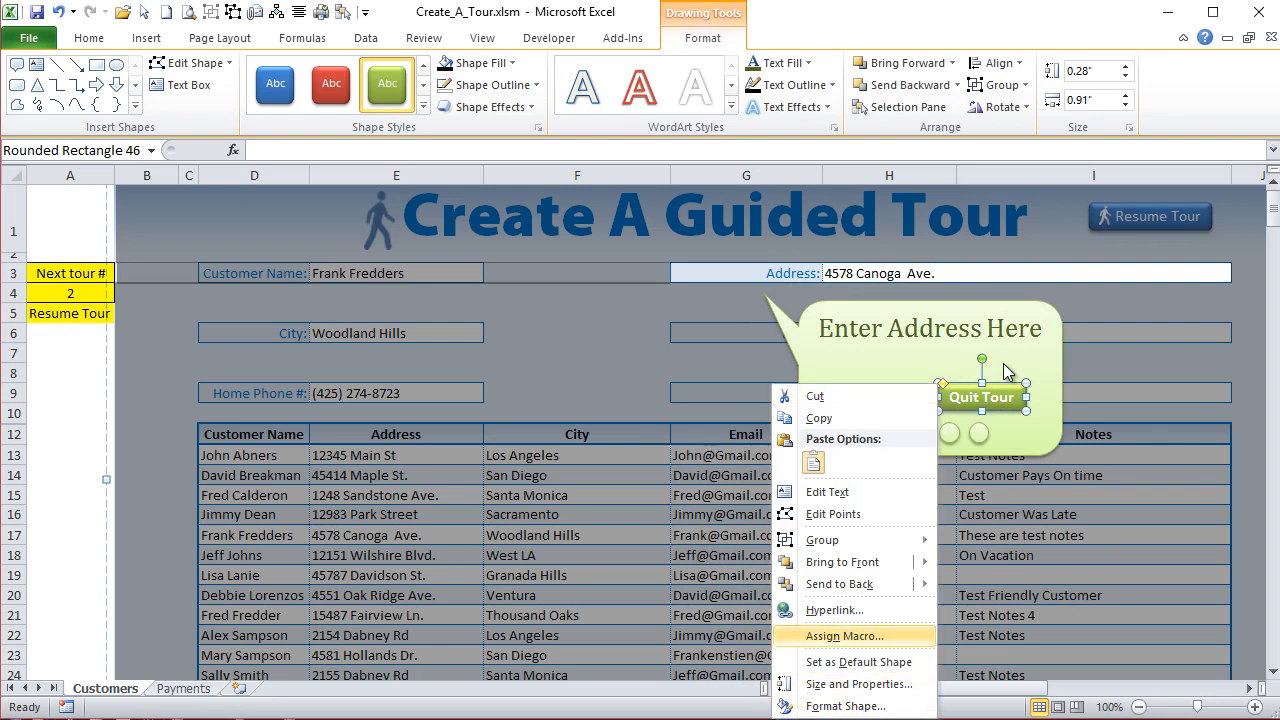
pyautogui.press('Return')
pyautogui.click(868, 251)
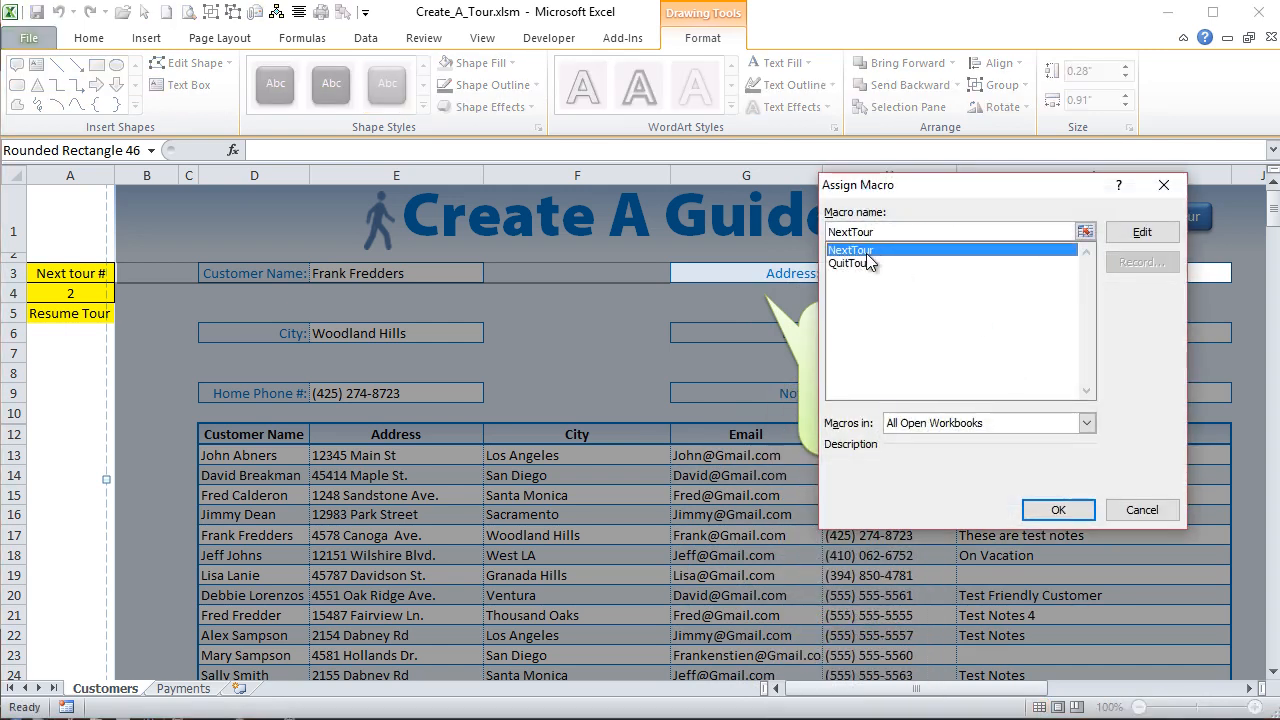
pyautogui.click(866, 264)
pyautogui.click(1057, 509)
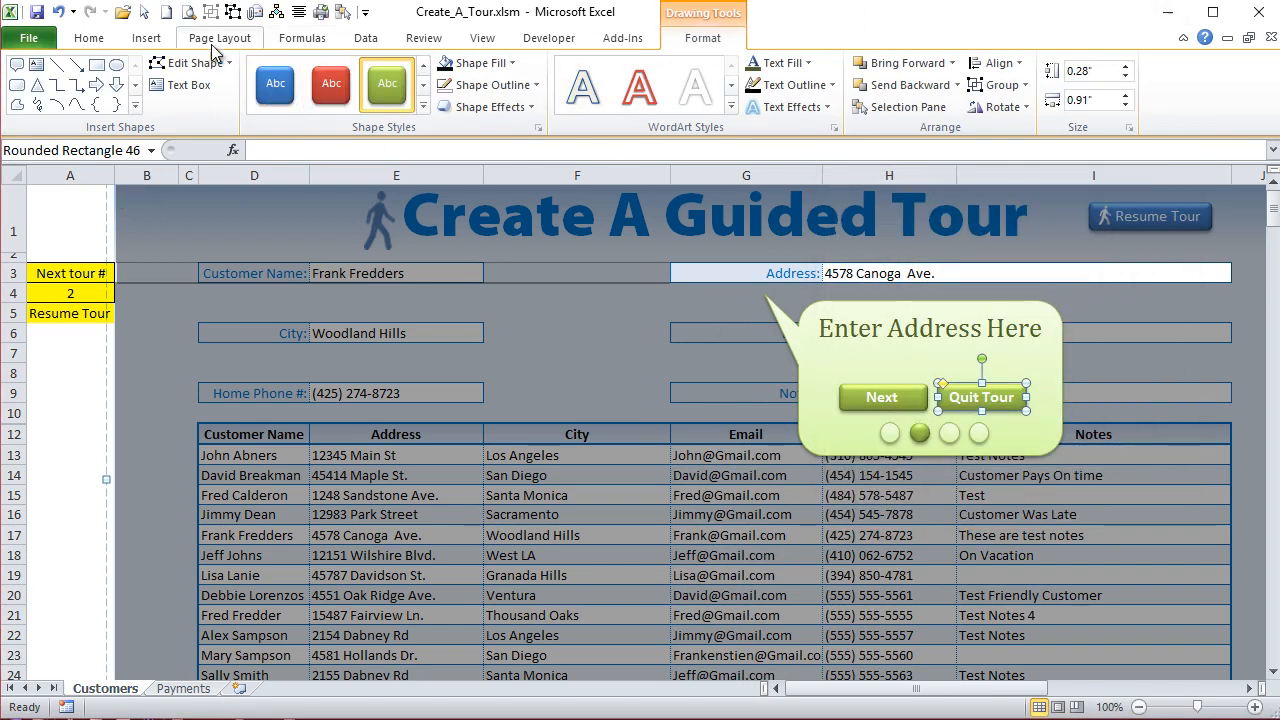
# - Hide the Tour2 group and show the Tour1 group on the Customers sheet
pyautogui.click(342, 14)
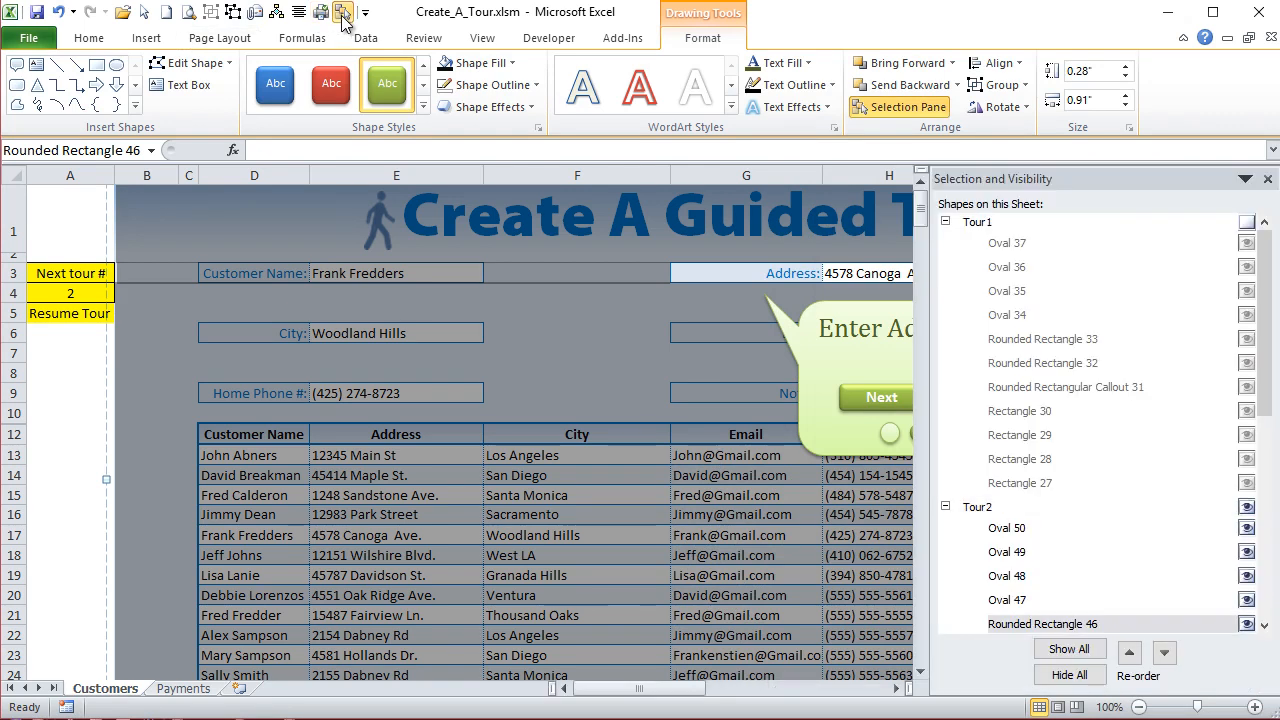
pyautogui.click(1247, 507)
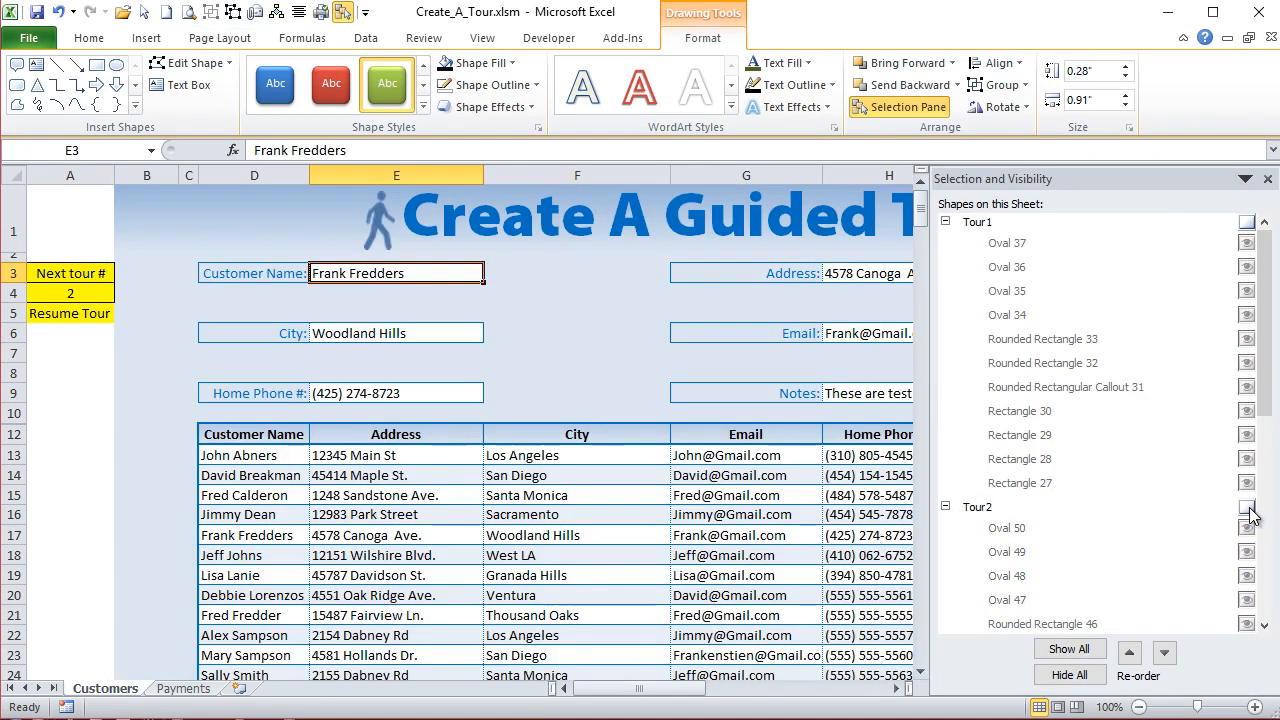
pyautogui.click(1247, 228)
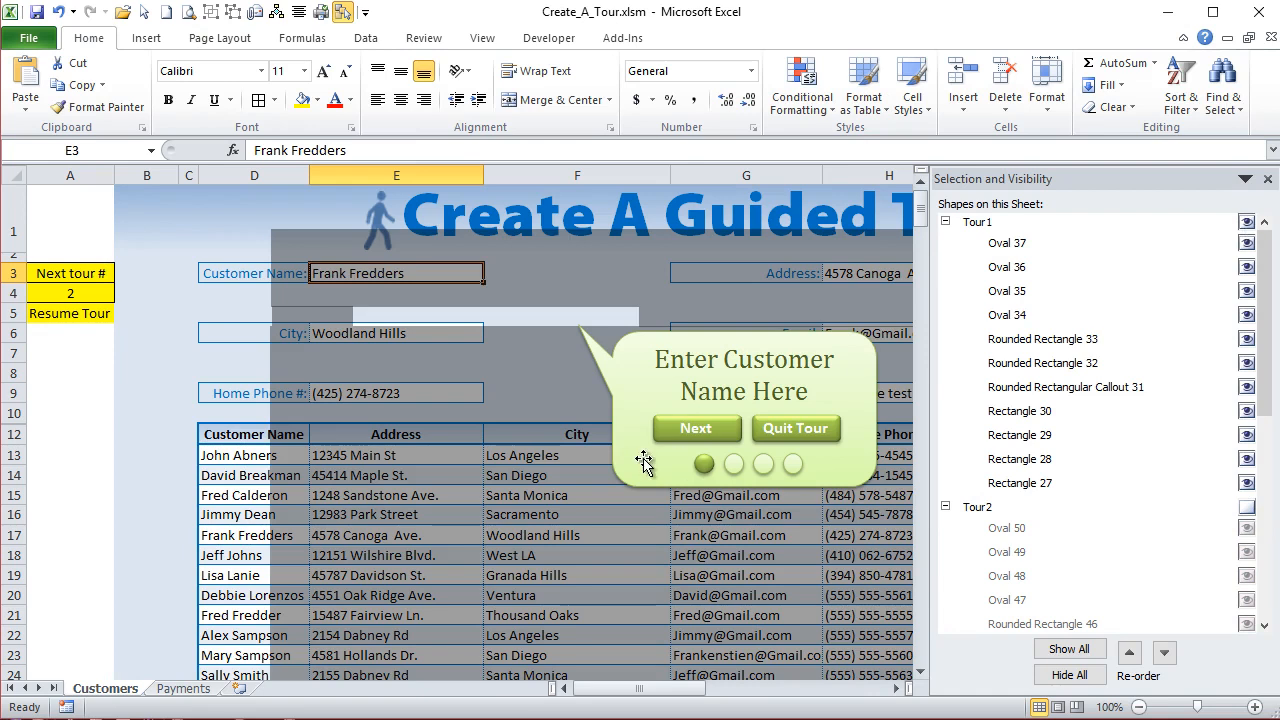
# - Assign the NextTour macro to the Next button in the Tour1 callout
pyautogui.click(681, 420)
pyautogui.click(681, 420)
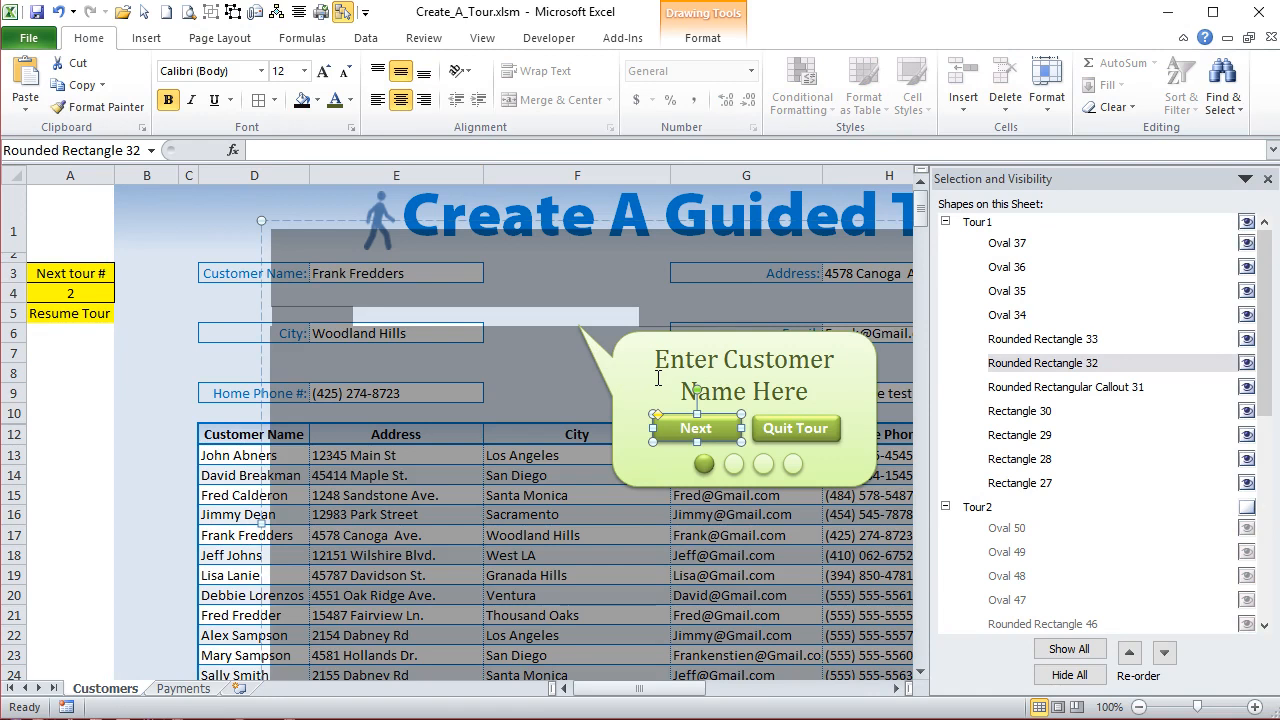
pyautogui.hotkey('shift', 'F10')
pyautogui.press('Up')
pyautogui.press('Up')
pyautogui.press('Up')
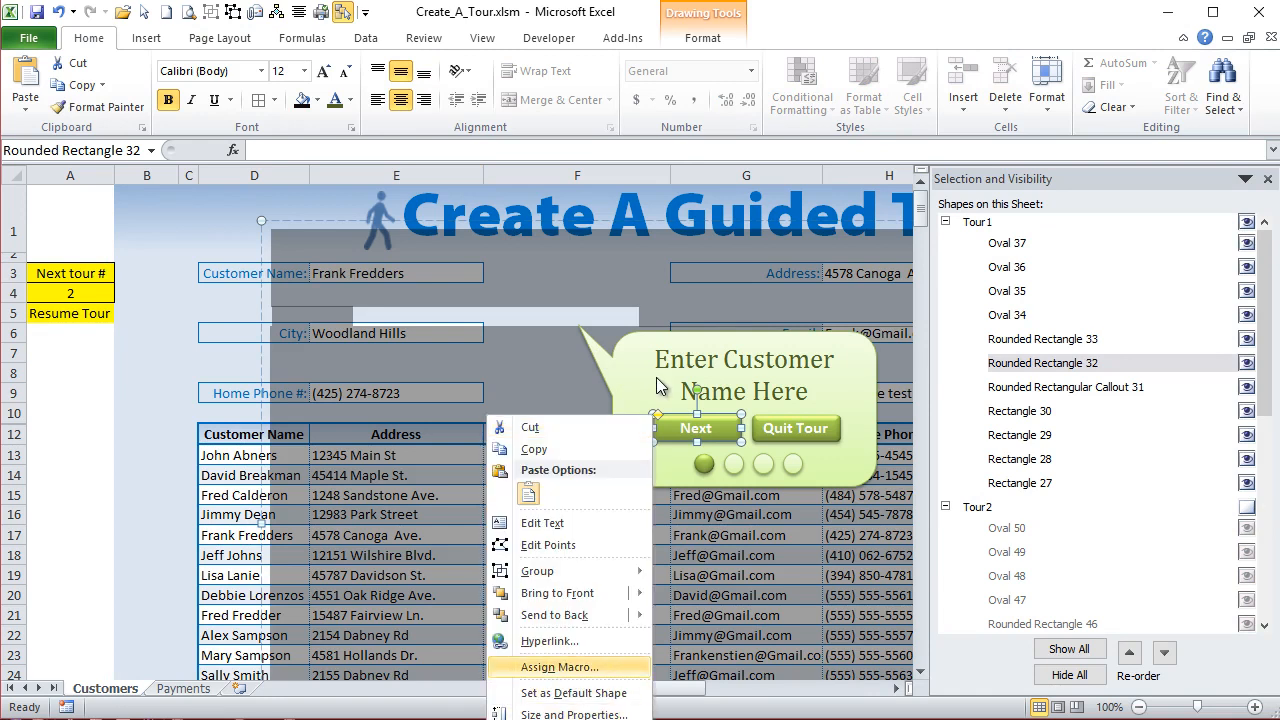
pyautogui.press('Return')
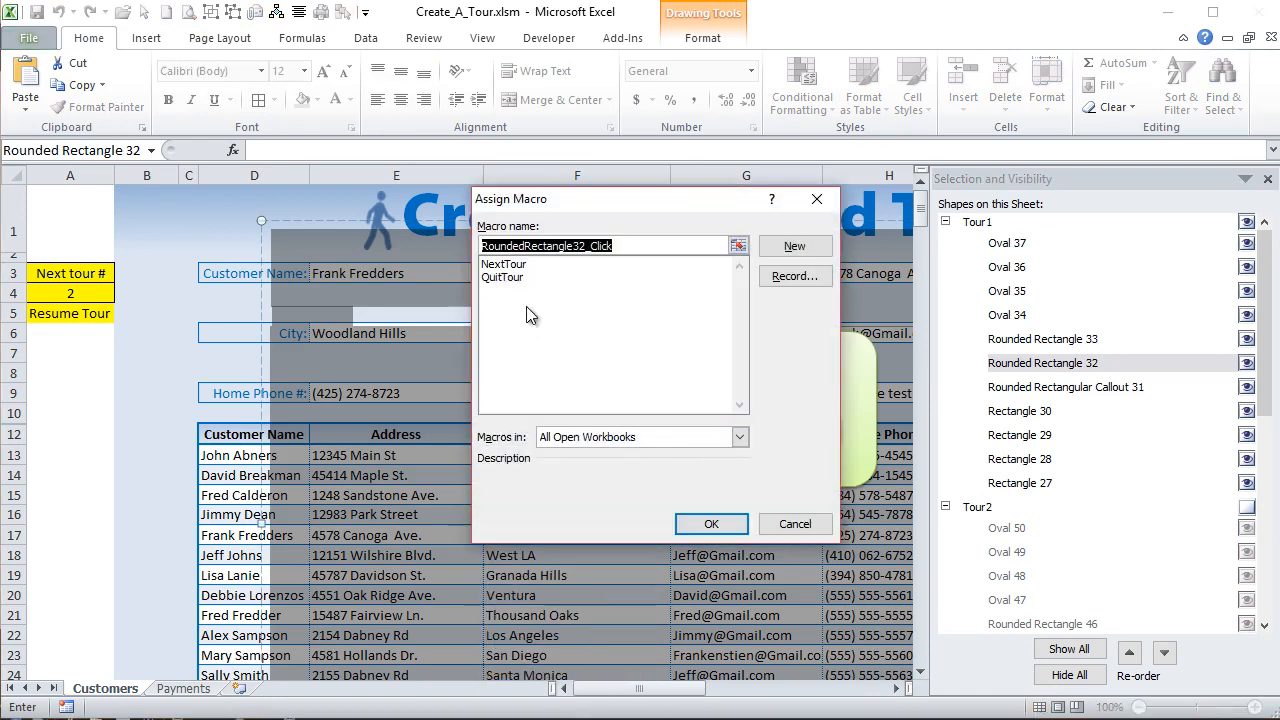
pyautogui.click(503, 264)
pyautogui.click(711, 524)
# - Assign the QuitTour macro to the Quit Tour button in the Tour1 callout
pyautogui.click(772, 438)
pyautogui.hotkey('shift', 'F10')
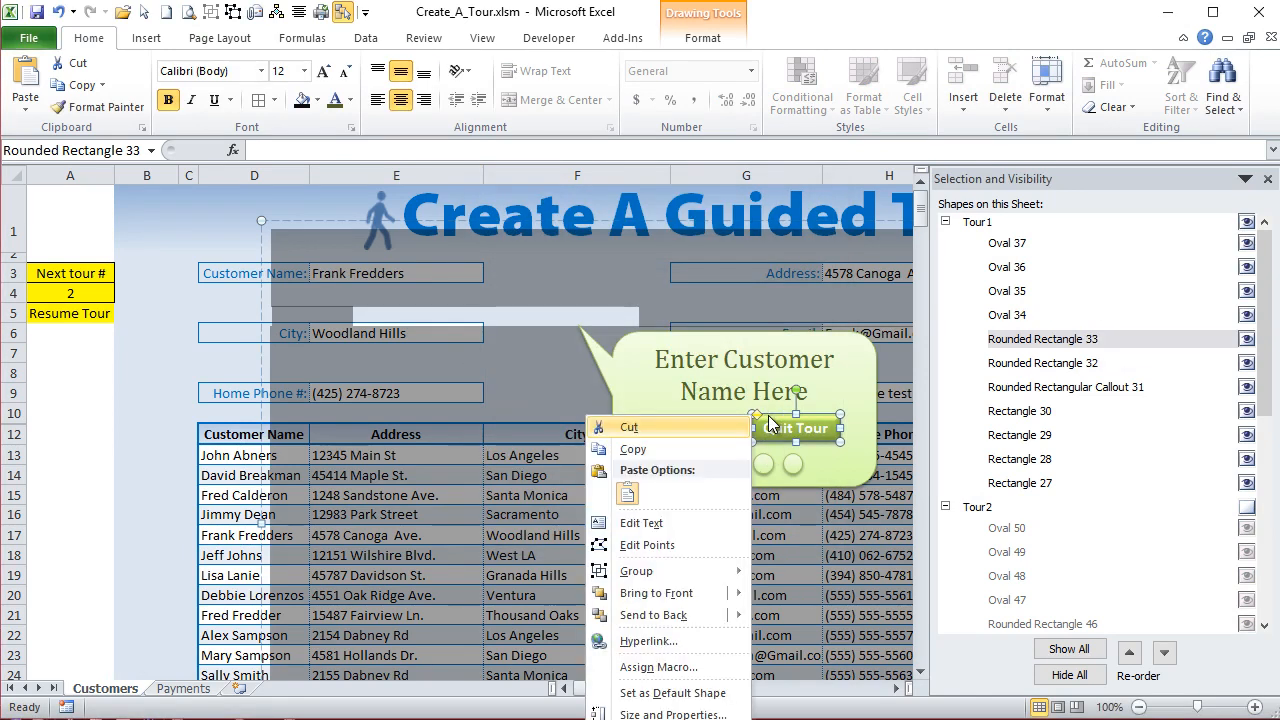
pyautogui.click(705, 667)
pyautogui.click(583, 566)
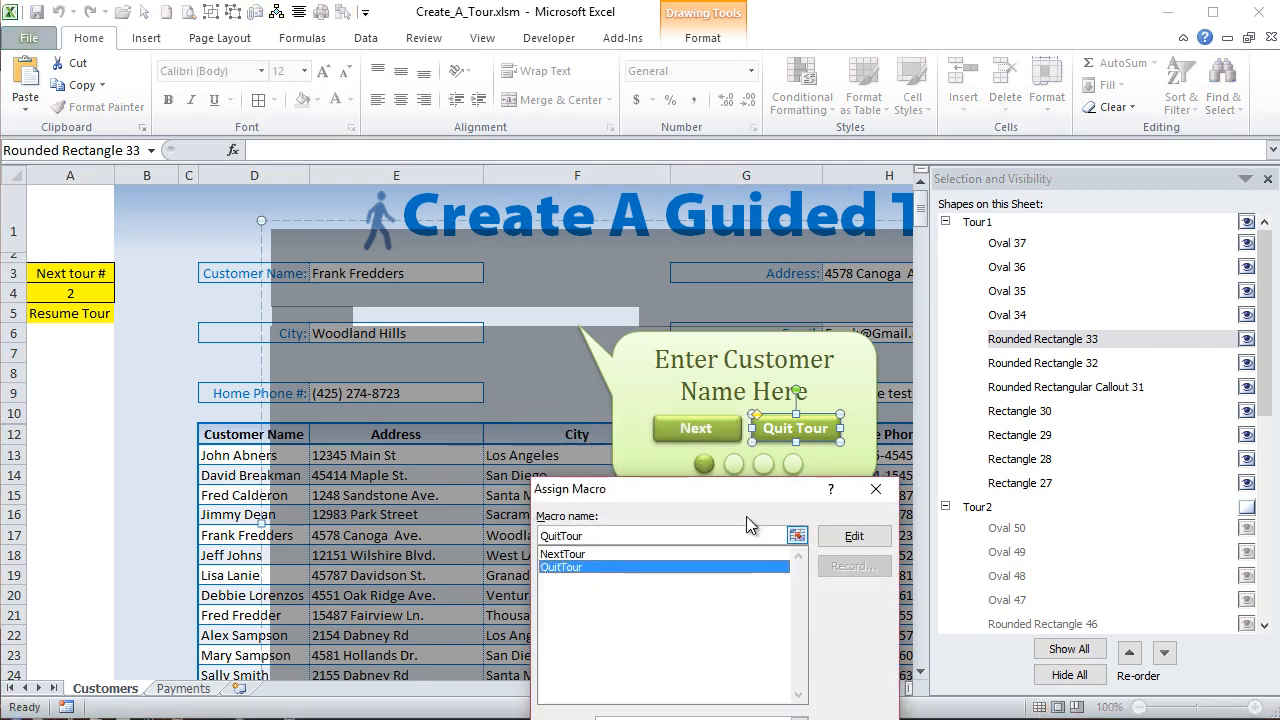
pyautogui.moveTo(764, 476); pyautogui.dragTo(696, 290)
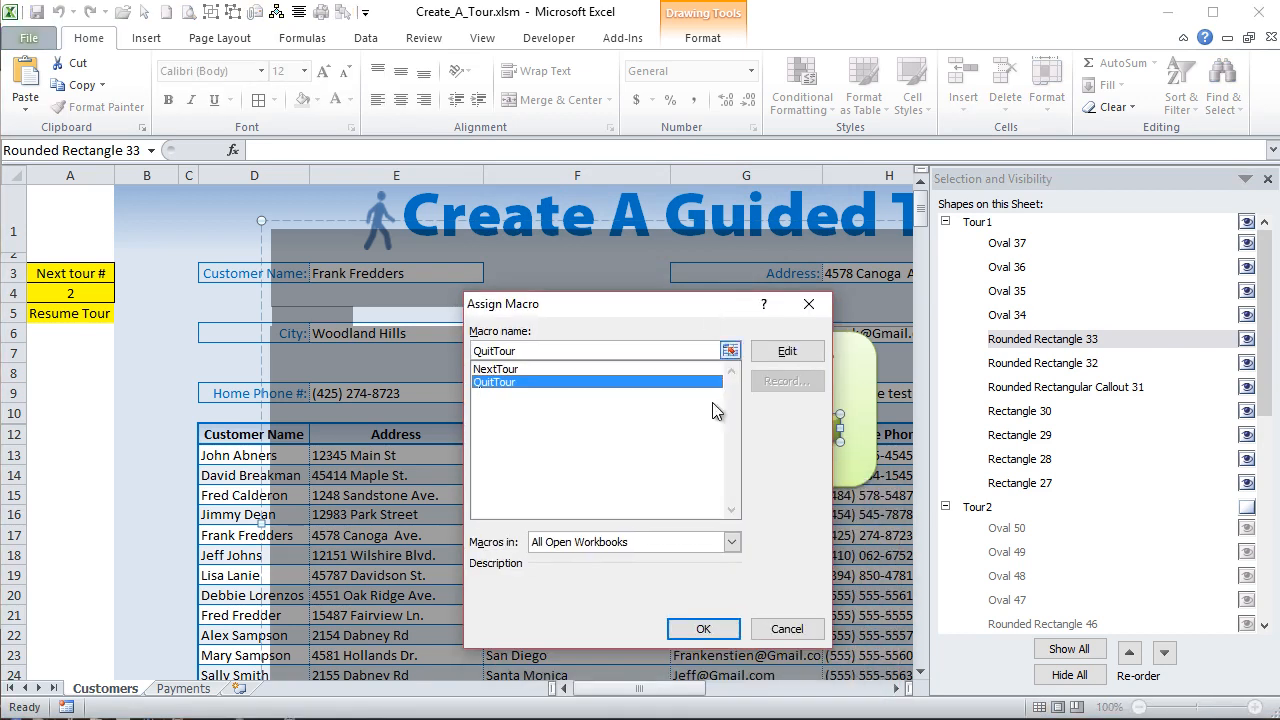
pyautogui.click(697, 630)
# - Move the whole Tour1 group so its clear opening frames the Customer Name field
pyautogui.click(186, 352)
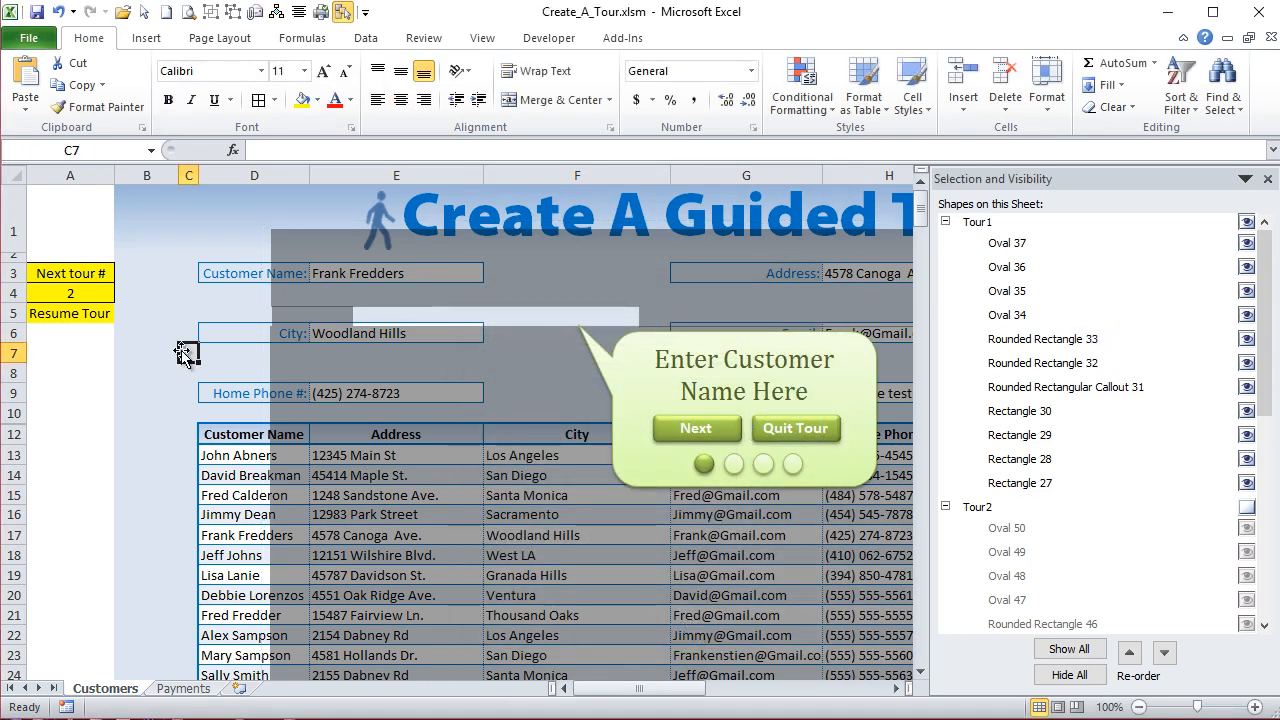
pyautogui.click(305, 262)
pyautogui.moveTo(310, 222)
pyautogui.mouseDown()
pyautogui.moveTo(177, 211)
pyautogui.moveTo(156, 179)
pyautogui.moveTo(150, 200)
pyautogui.moveTo(169, 198)
pyautogui.mouseUp()
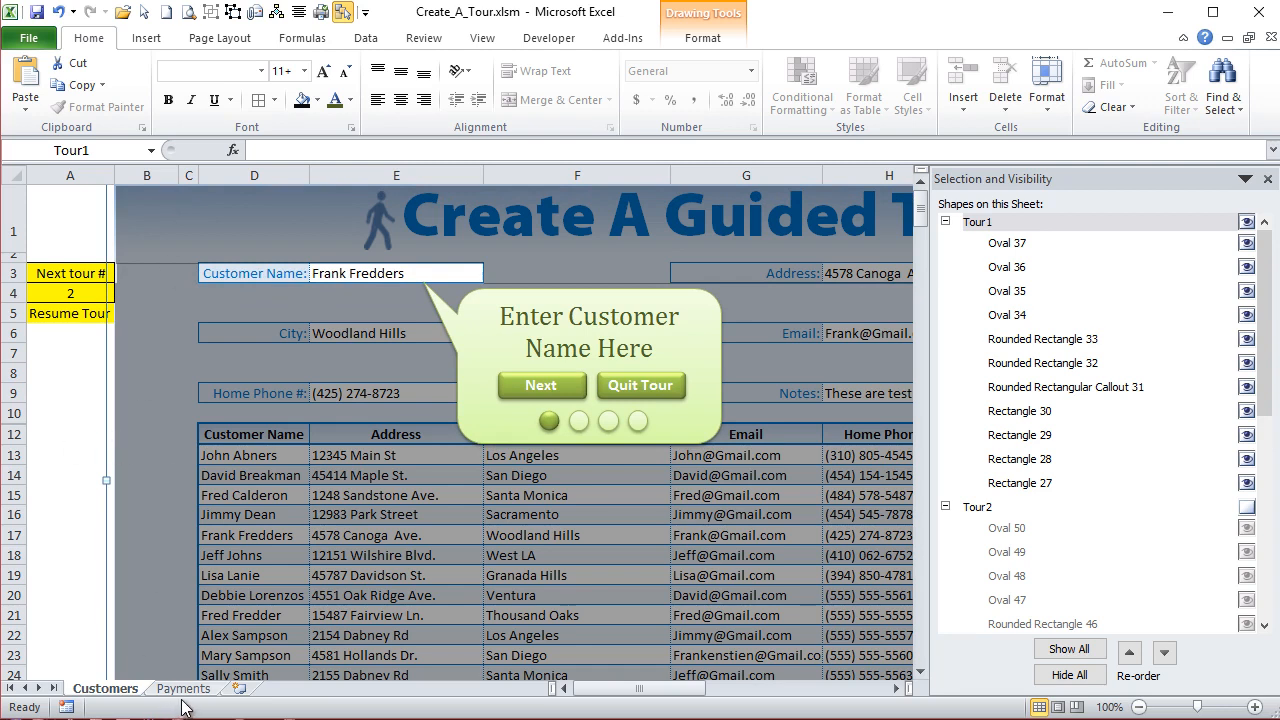
# - Copy the Tour1 group from the Customers sheet and paste it onto the Payments sheet
pyautogui.hotkey('ctrl', 'c')
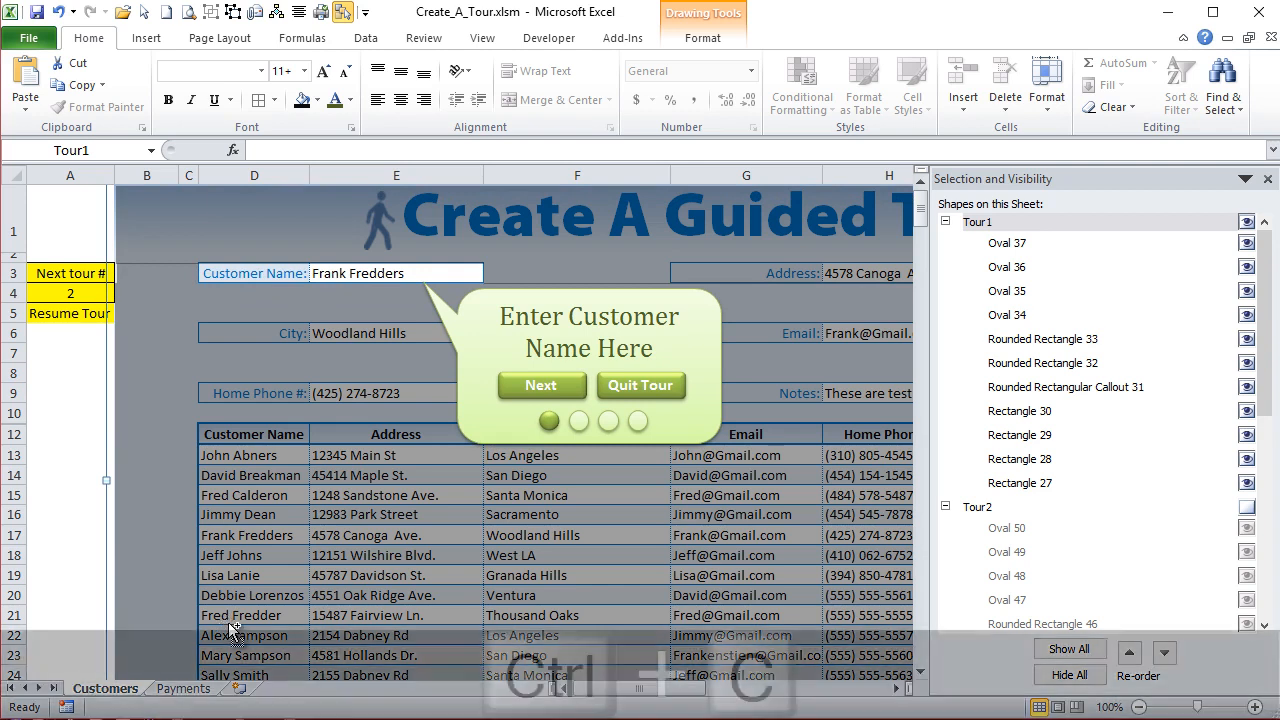
pyautogui.click(180, 689)
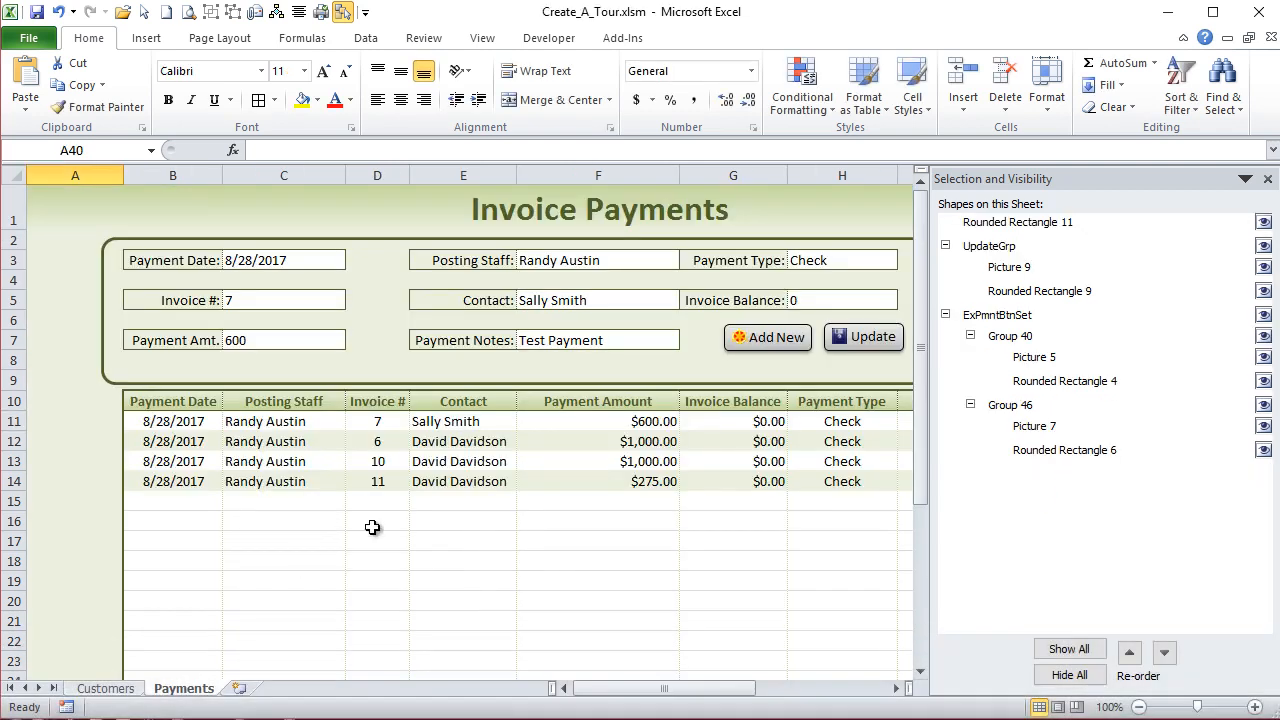
pyautogui.hotkey('ctrl', 'v')
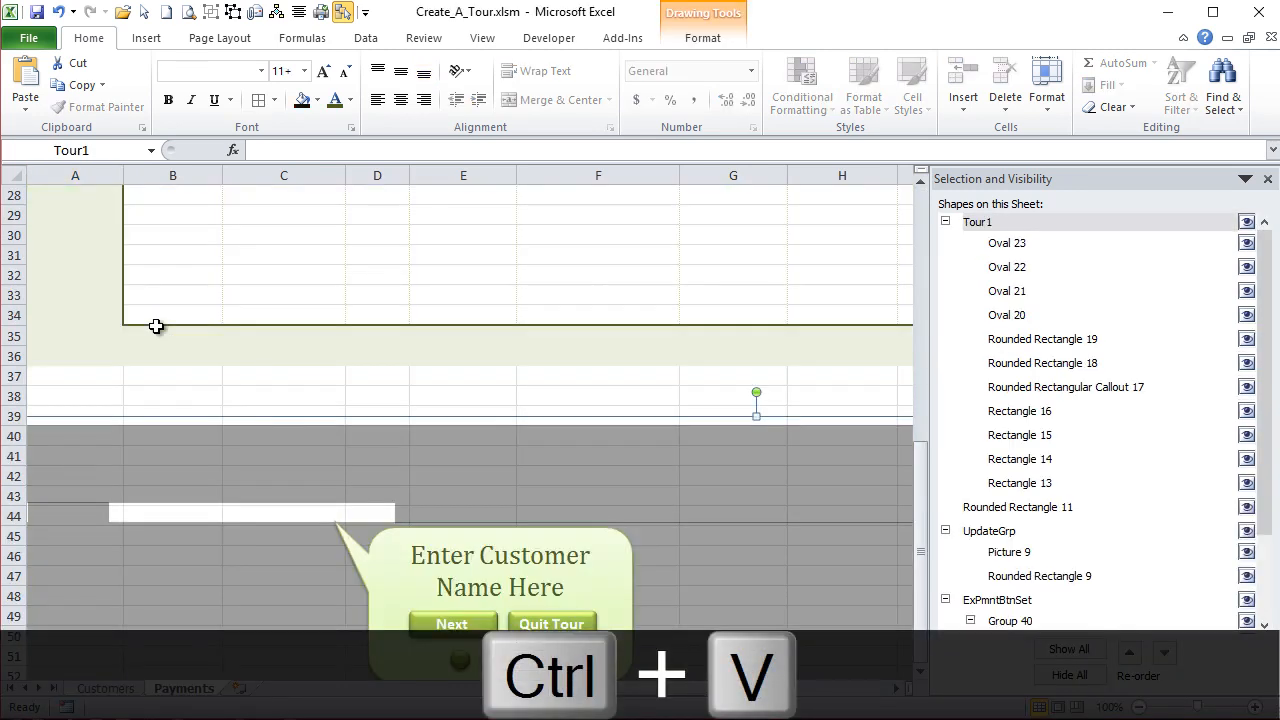
# - Align the pasted tour group with the top-left corner of the Payments sheet's cells and rename the group Tour3
pyautogui.moveTo(267, 424); pyautogui.dragTo(232, 233)
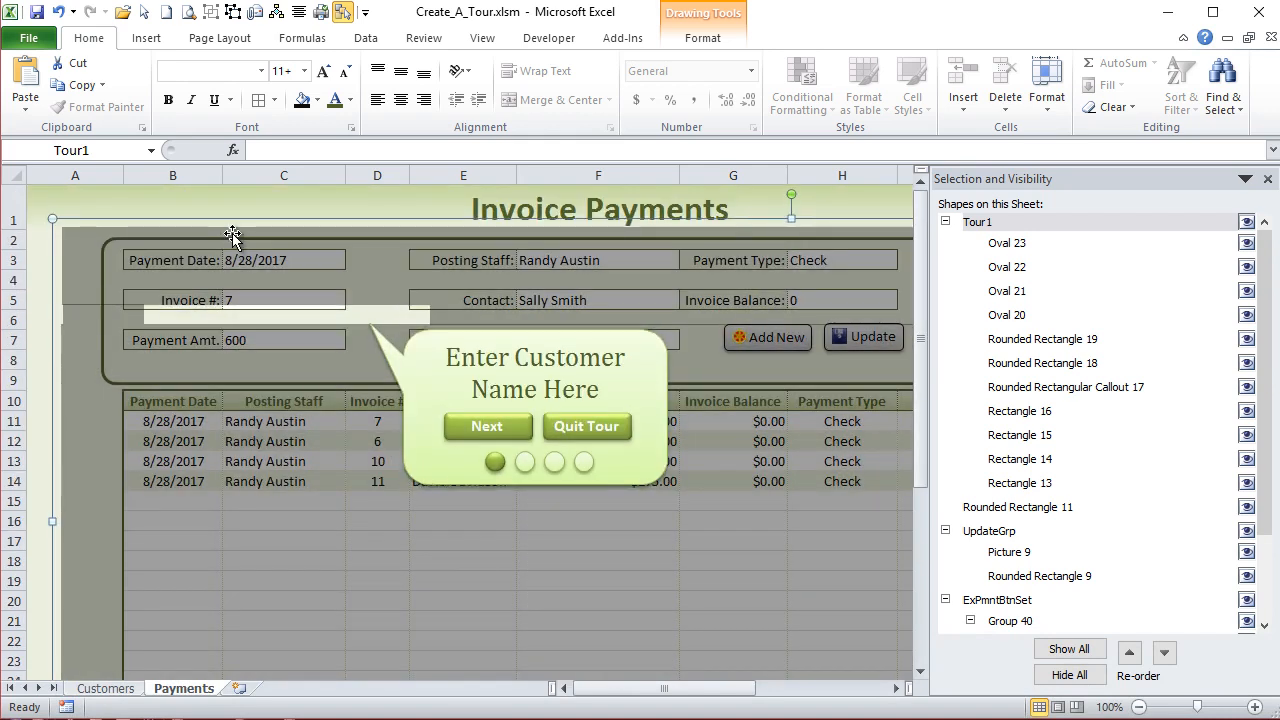
pyautogui.press('Up')
pyautogui.press('Up')
pyautogui.press('Up')
pyautogui.press('Up')
pyautogui.press('Left')
pyautogui.press('Left')
pyautogui.press('Left')
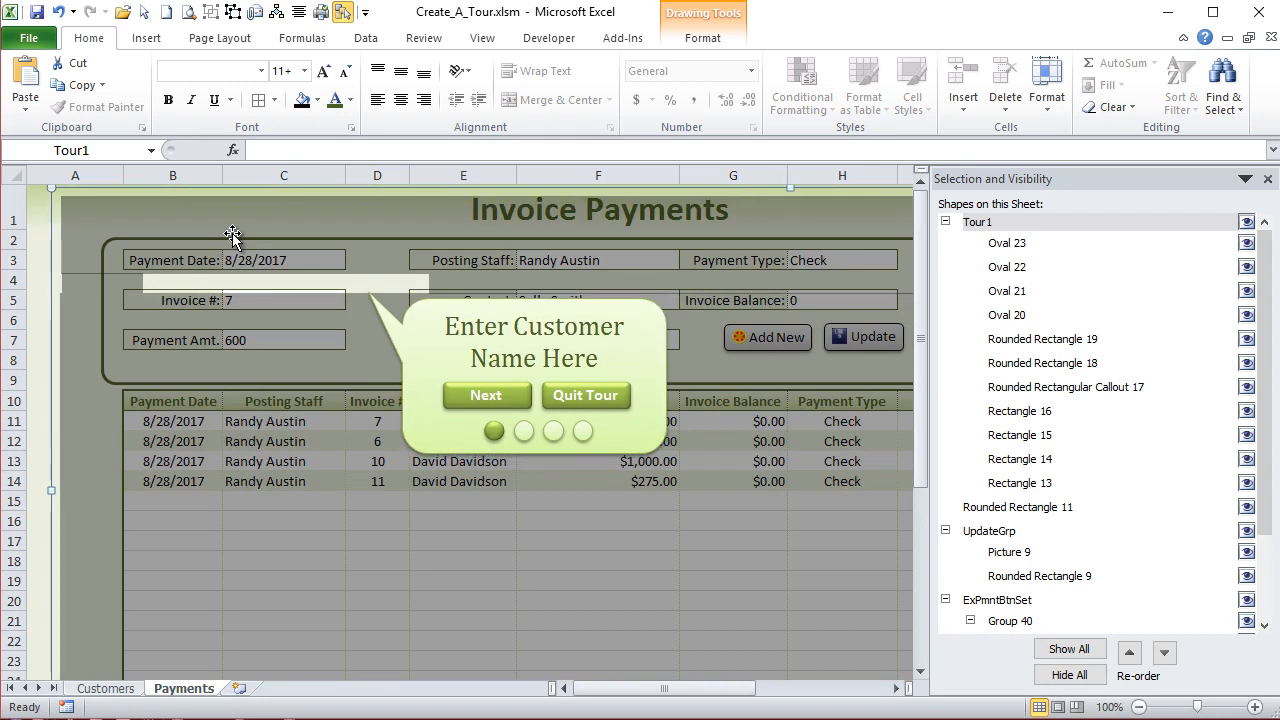
pyautogui.press('Left')
pyautogui.press('Left')
pyautogui.press('Left')
pyautogui.press('Left')
pyautogui.press('Up')
pyautogui.press('Up')
pyautogui.press('Up')
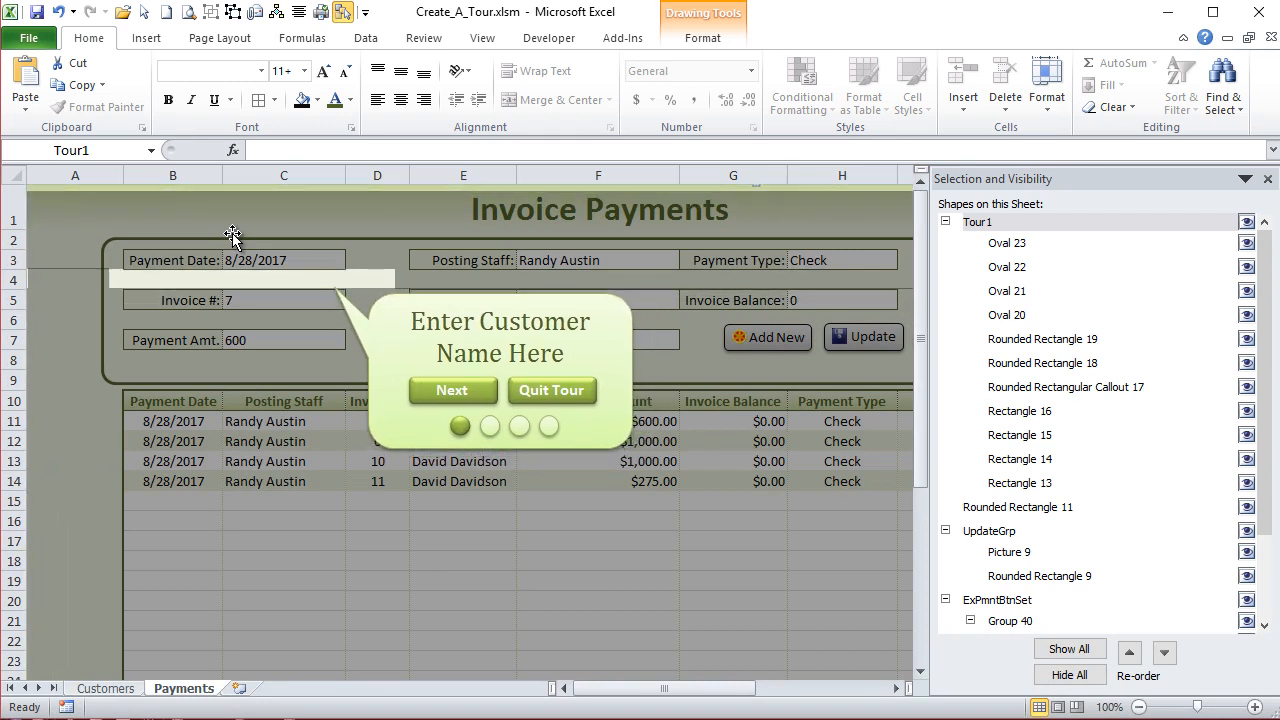
pyautogui.press('Up')
pyautogui.press('Up')
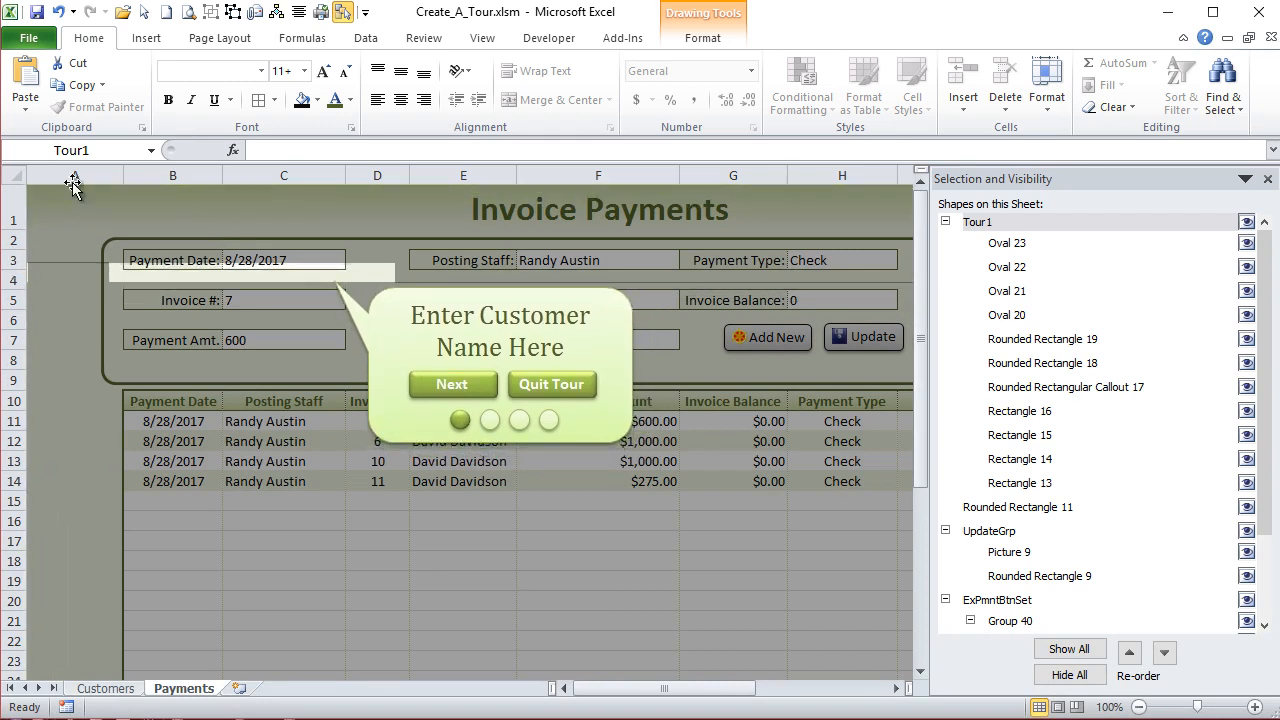
pyautogui.click(101, 149)
pyautogui.write('T')
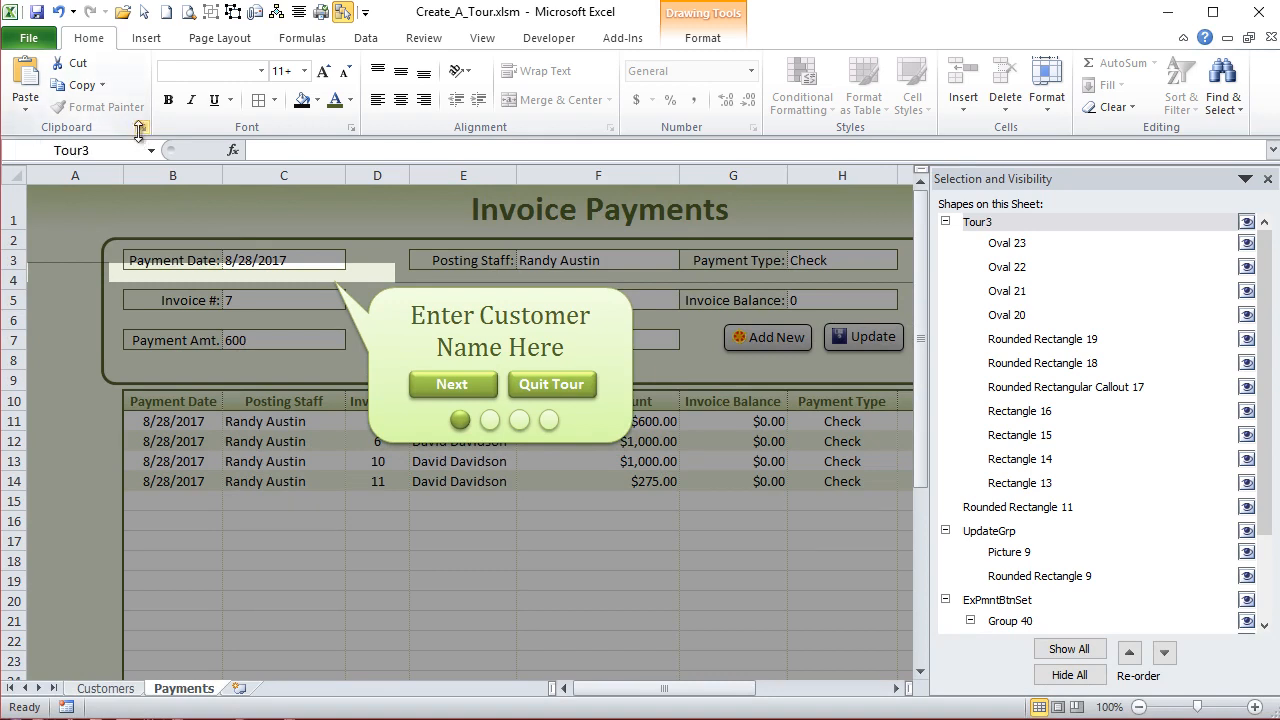
# - Give the third progress dot in Tour3 the glossy dark green shape style and the first dot the pale green style
pyautogui.click(520, 420)
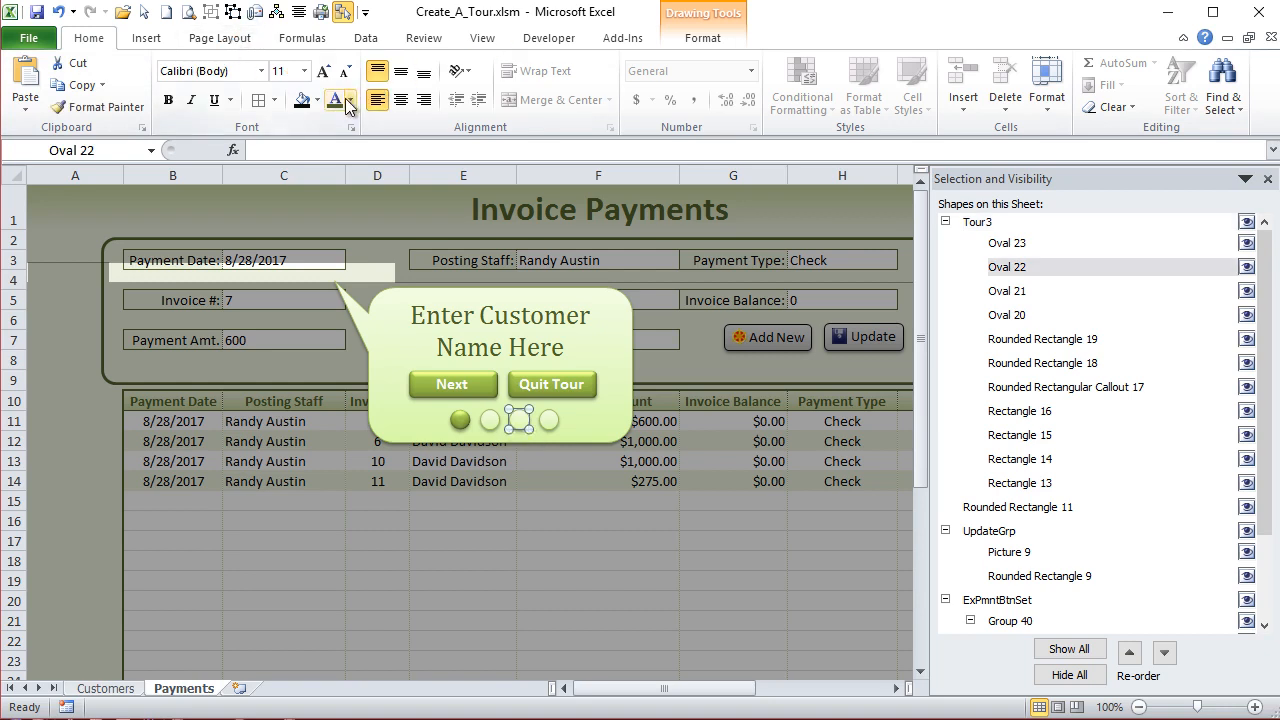
pyautogui.click(705, 38)
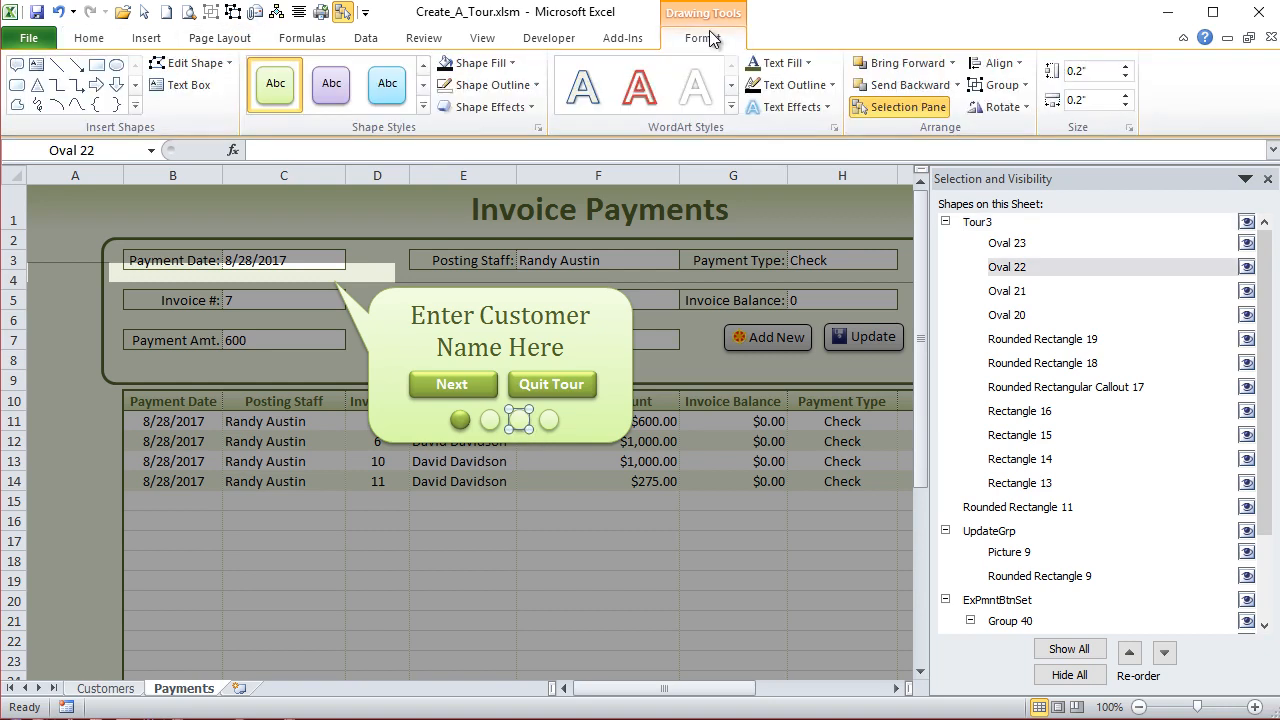
pyautogui.click(425, 108)
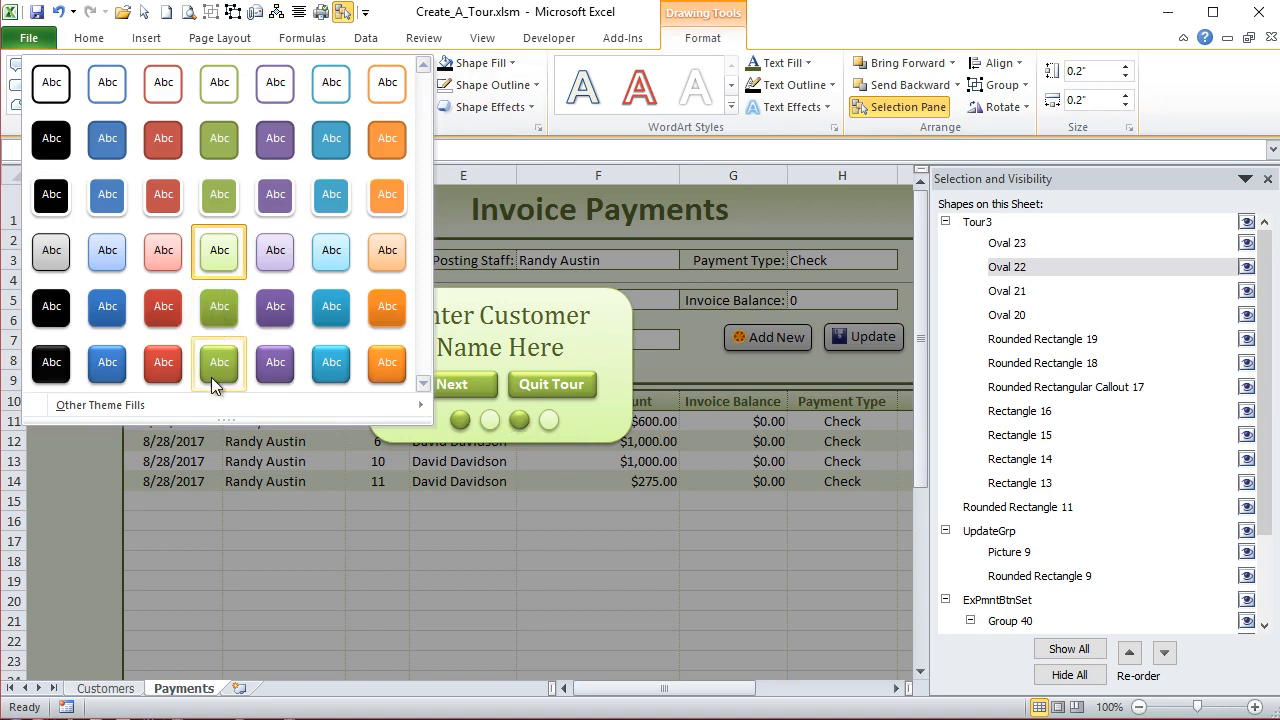
pyautogui.click(211, 377)
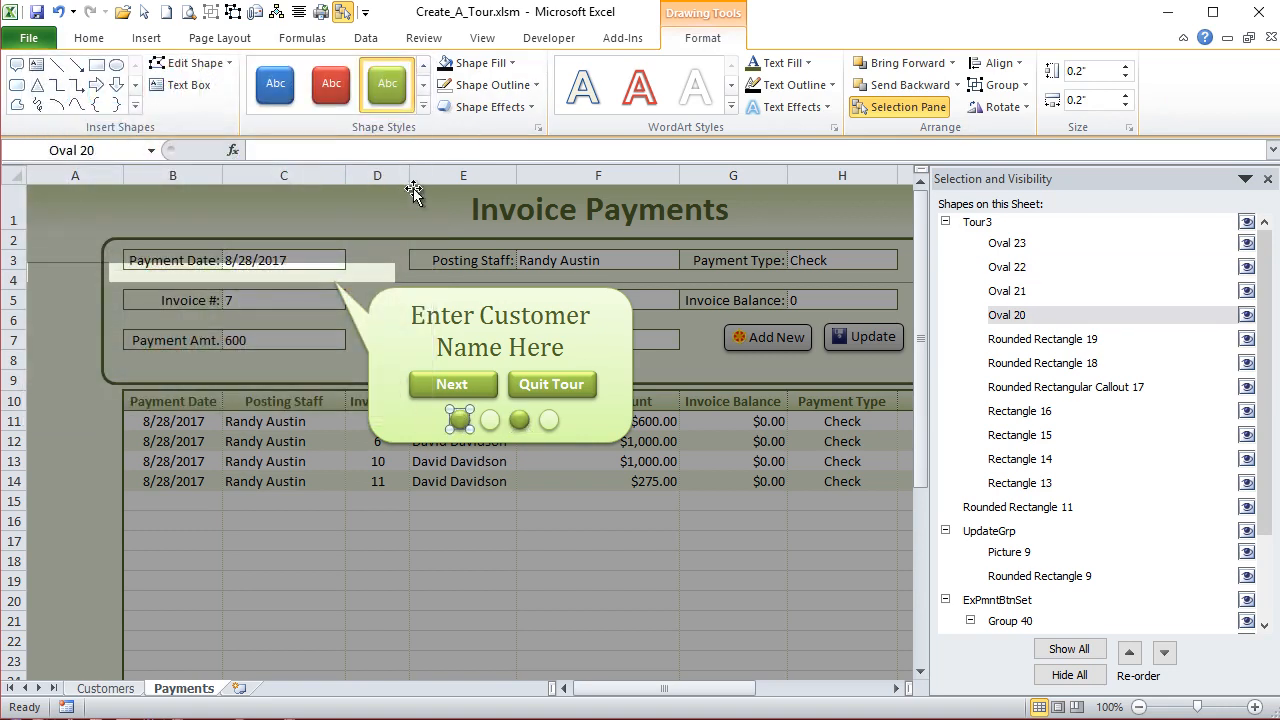
pyautogui.click(424, 108)
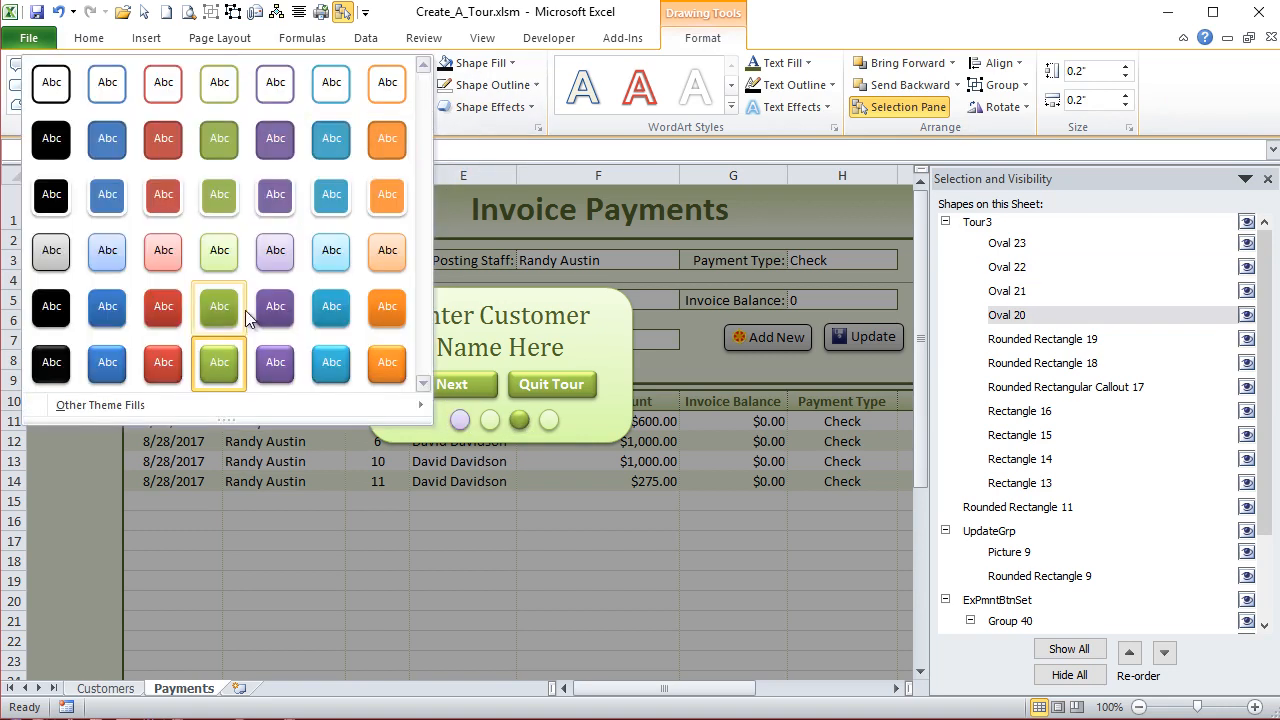
pyautogui.click(222, 248)
# - Adjust Tour3's upper shading rectangle so it ends just above the Payment Date row and lines up with the sheet's left edge
pyautogui.click(328, 461)
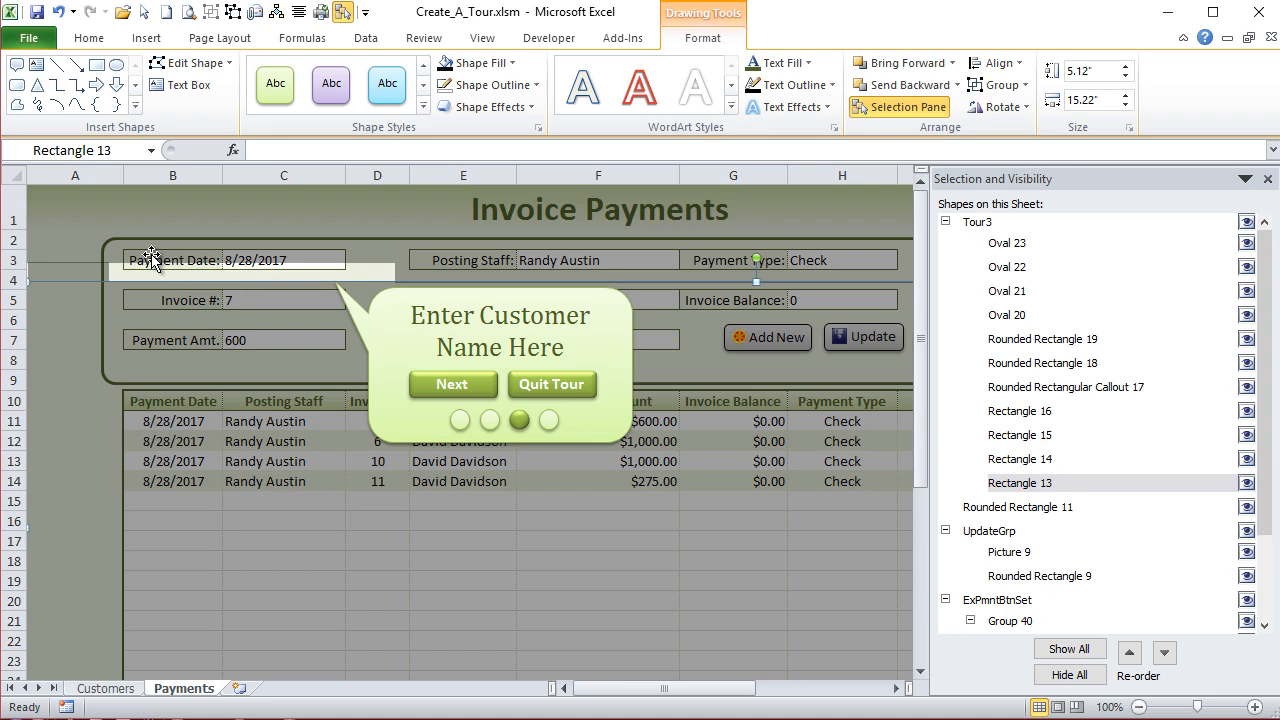
pyautogui.click(84, 260)
pyautogui.moveTo(32, 262); pyautogui.dragTo(27, 215)
pyautogui.click(61, 263)
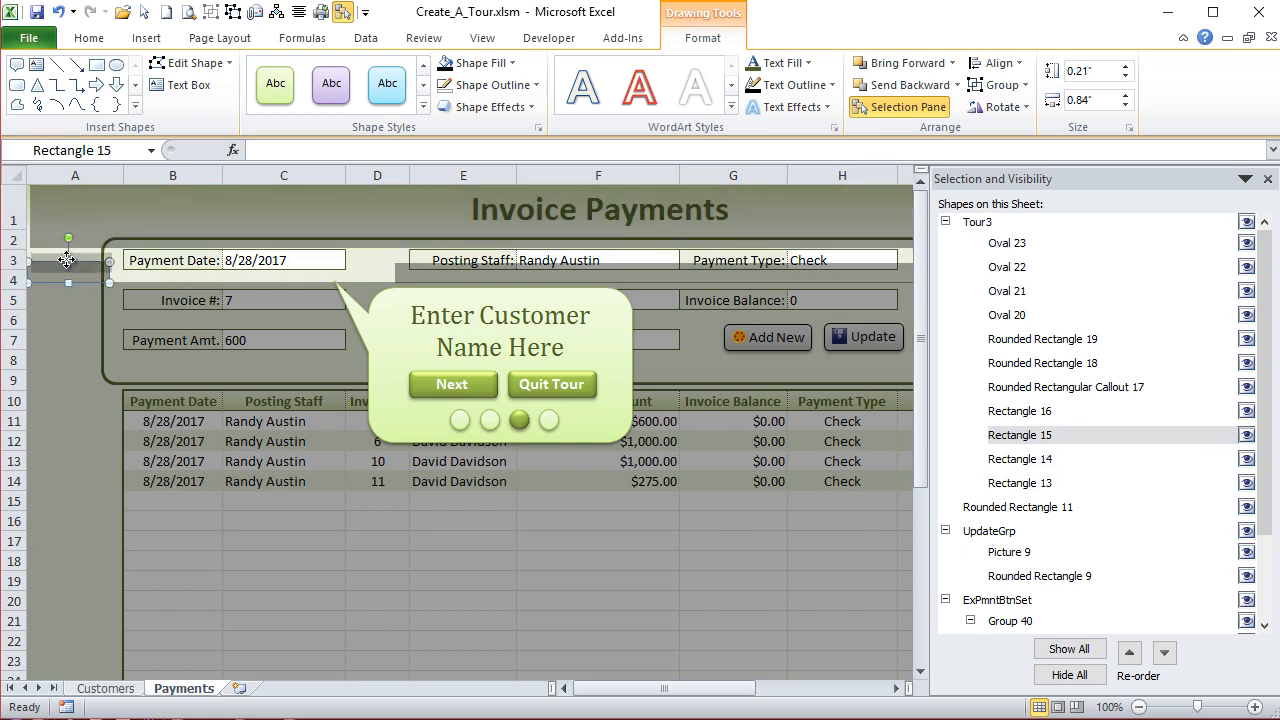
pyautogui.click(82, 208)
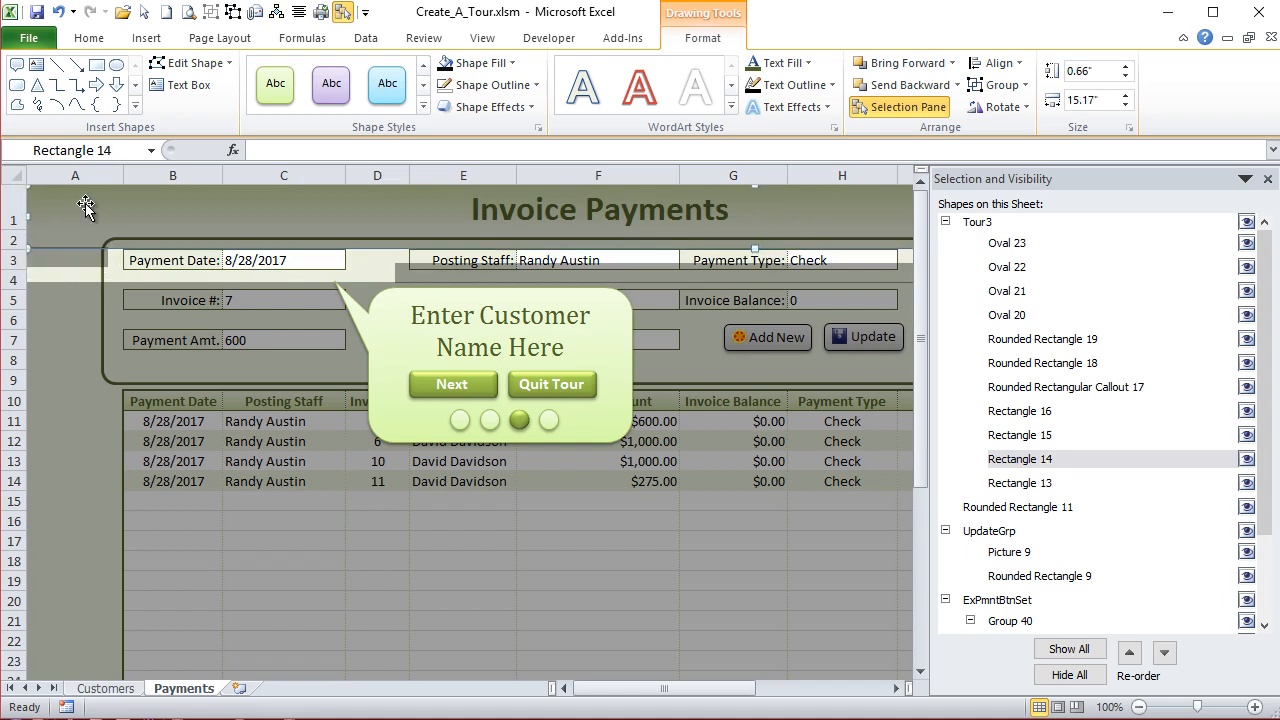
# - Move Tour3's left shading rectangle up to the Payment Date row and widen it to 1" so it meets the field label
pyautogui.click(100, 258)
pyautogui.press('Down')
pyautogui.press('Down')
pyautogui.press('Down')
pyautogui.press('Up')
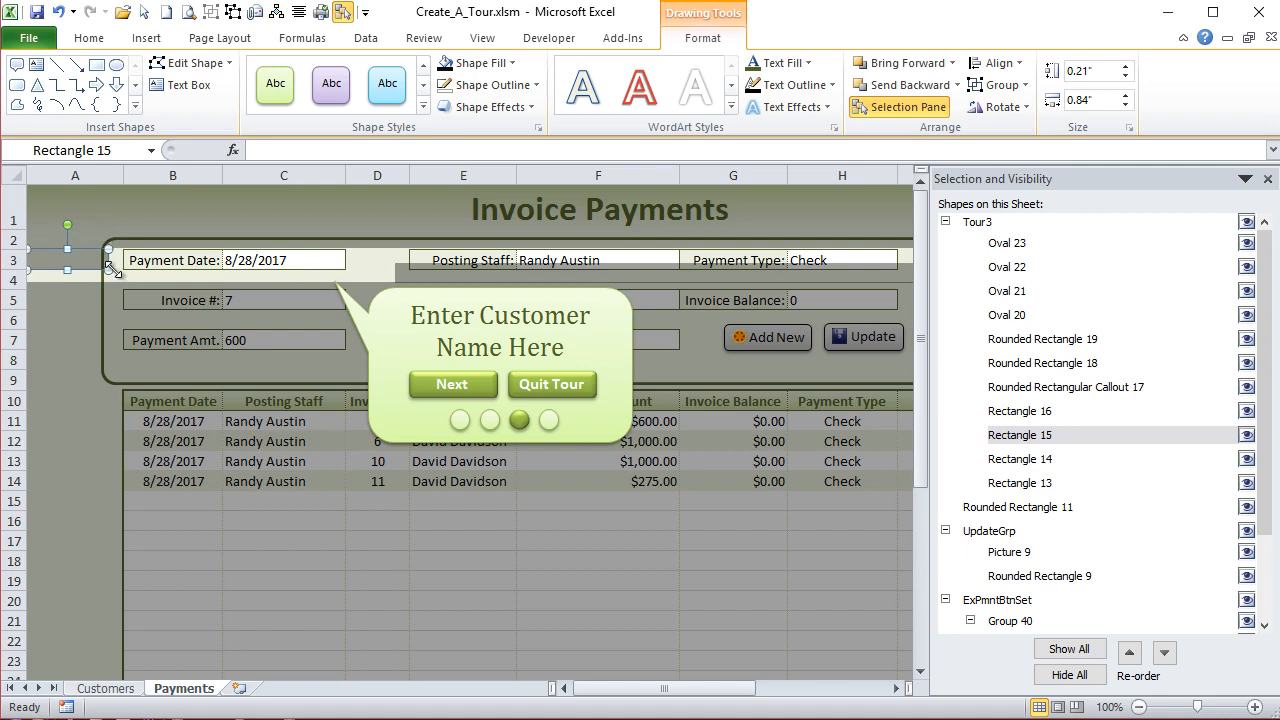
pyautogui.moveTo(113, 268); pyautogui.dragTo(124, 270)
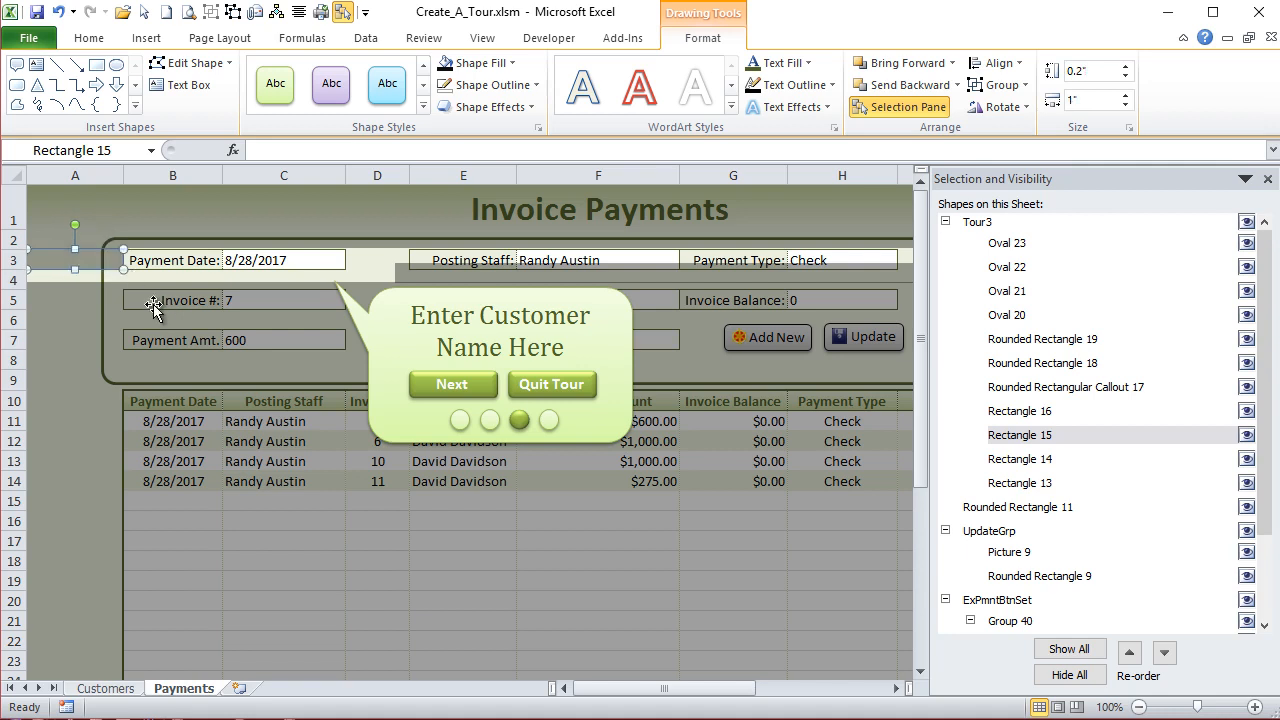
# - Raise Tour3's large lower shading rectangle to just beneath the Payment Date row and nudge the left rectangle up against the upper one
pyautogui.click(153, 304)
pyautogui.press('Up')
pyautogui.press('Up')
pyautogui.press('Up')
pyautogui.press('Up')
pyautogui.press('Up')
pyautogui.press('Up')
pyautogui.press('Up')
pyautogui.press('Up')
pyautogui.press('Up')
pyautogui.press('Up')
pyautogui.press('Up')
pyautogui.press('Up')
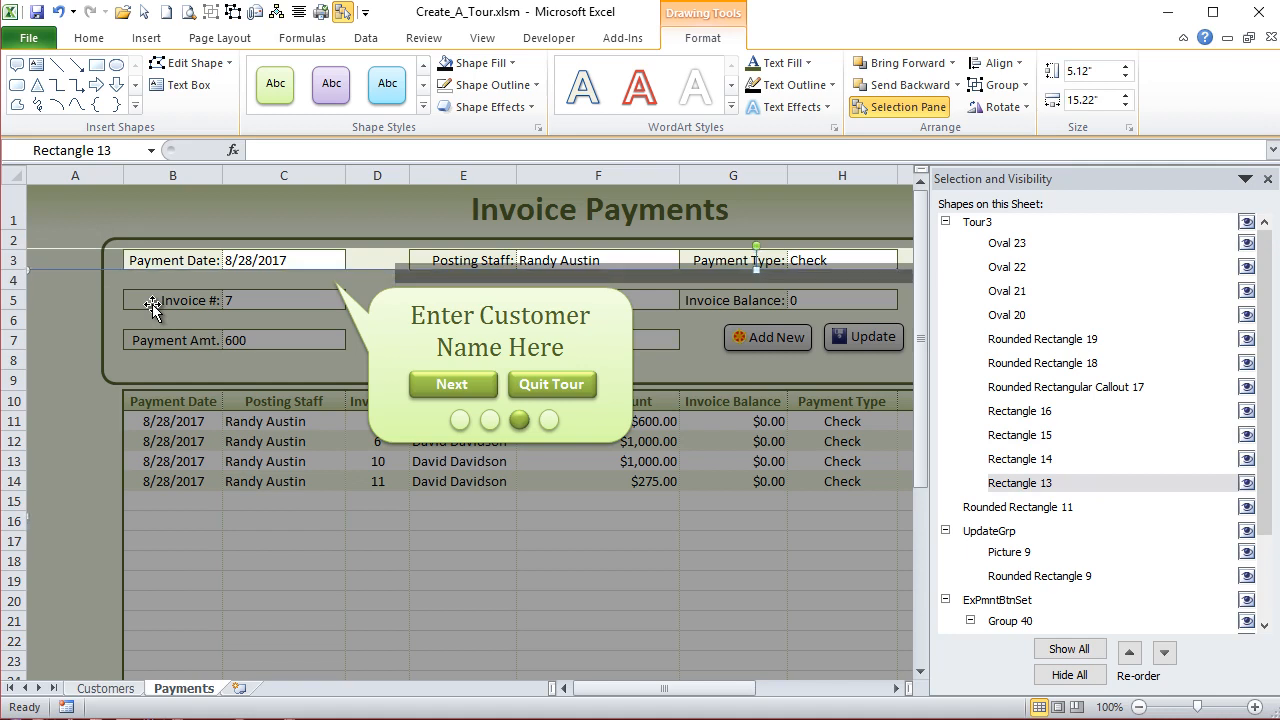
pyautogui.click(80, 255)
pyautogui.press('Up')
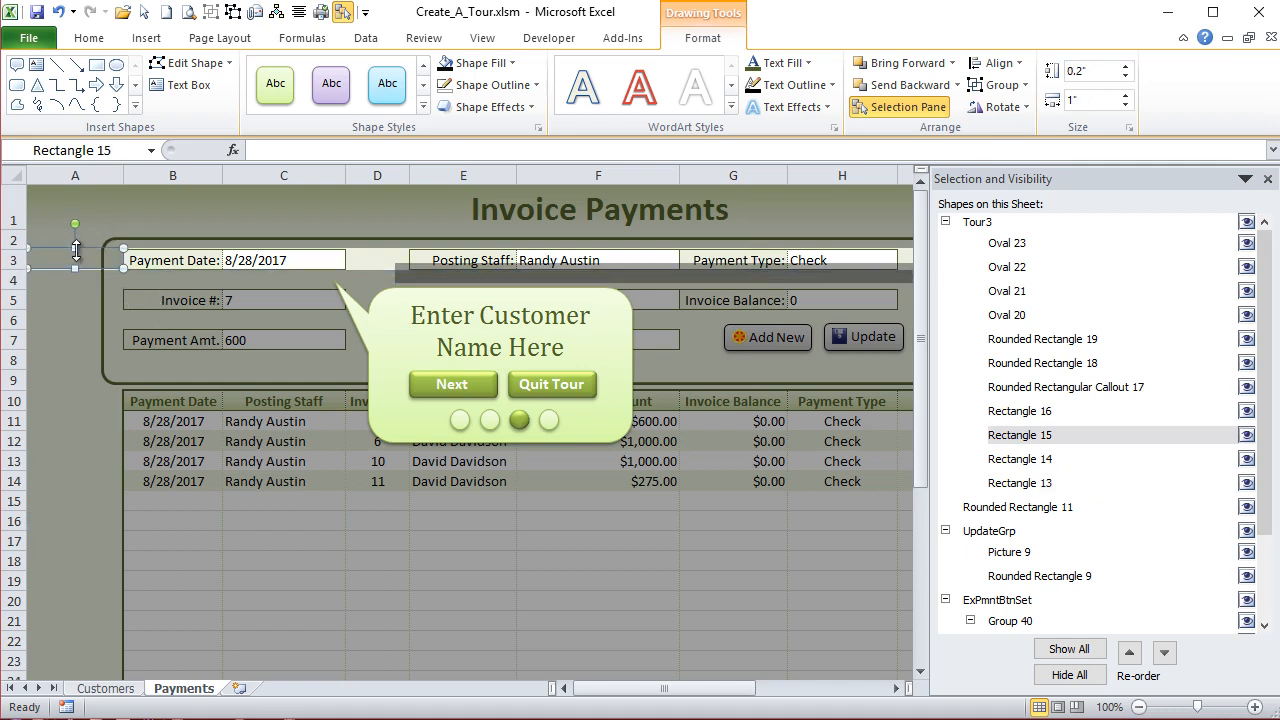
pyautogui.click(123, 310)
pyautogui.press('Up')
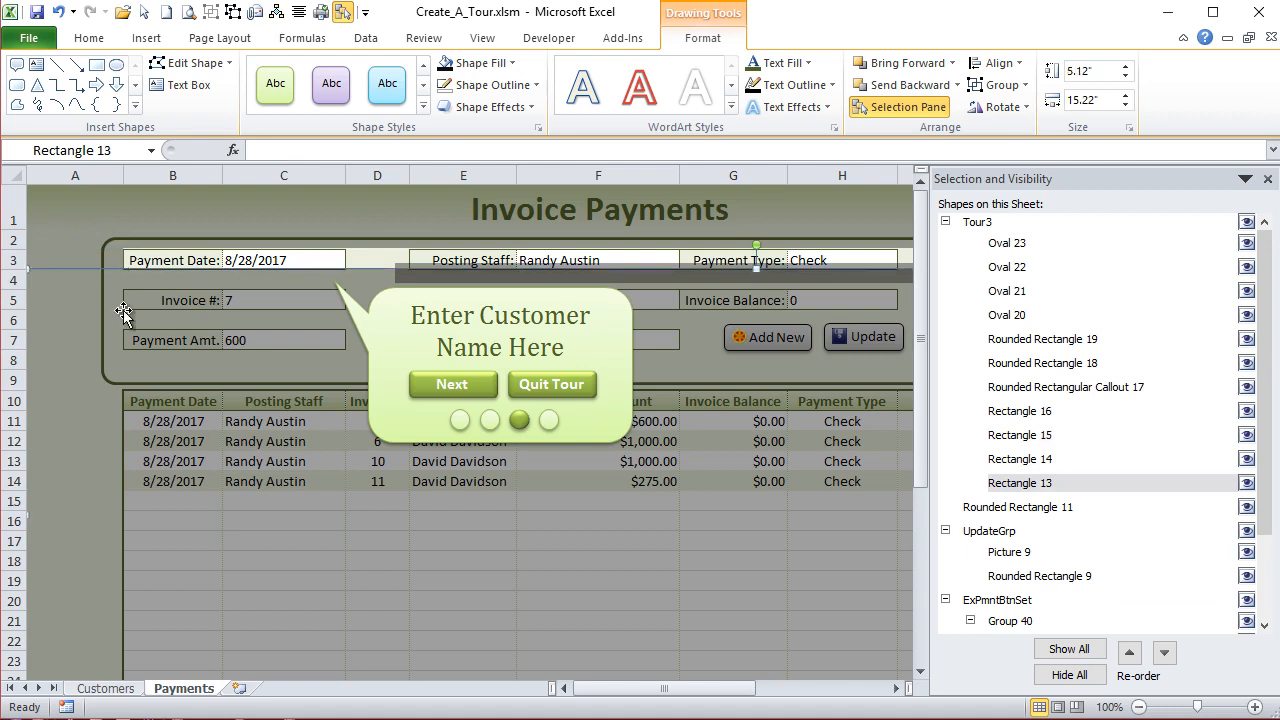
pyautogui.click(321, 259)
pyautogui.click(270, 298)
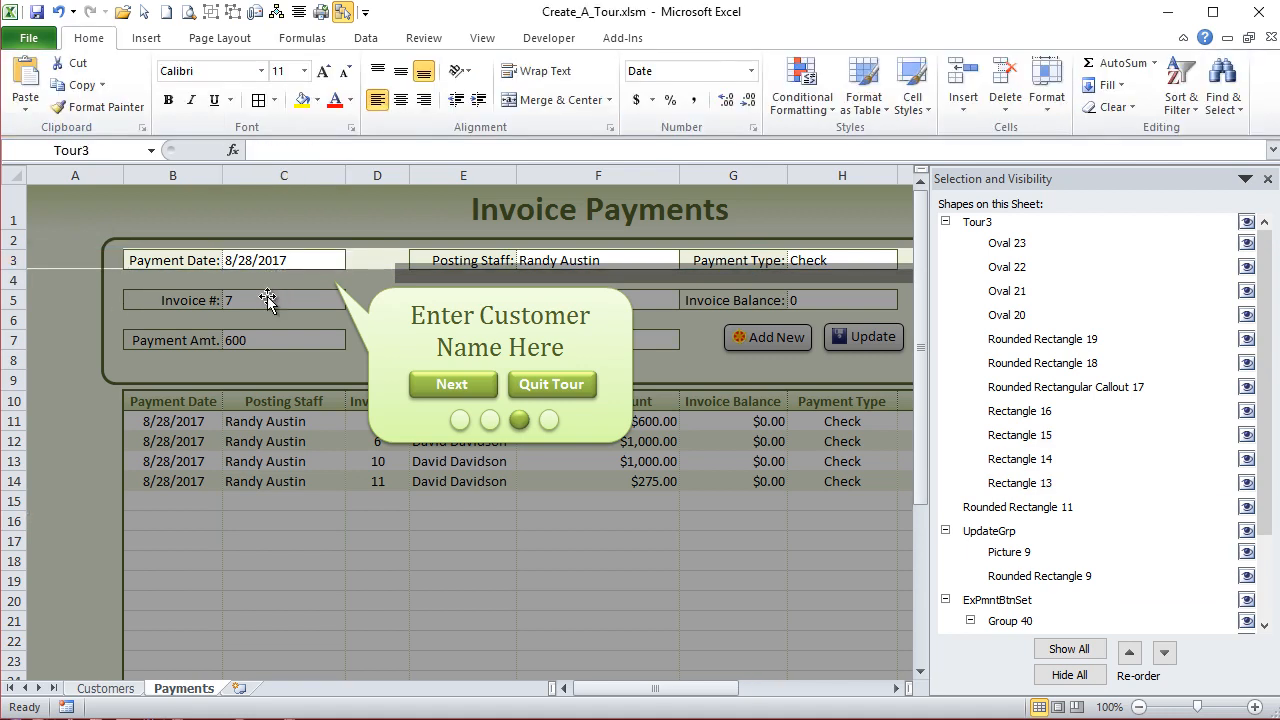
pyautogui.click(60, 310)
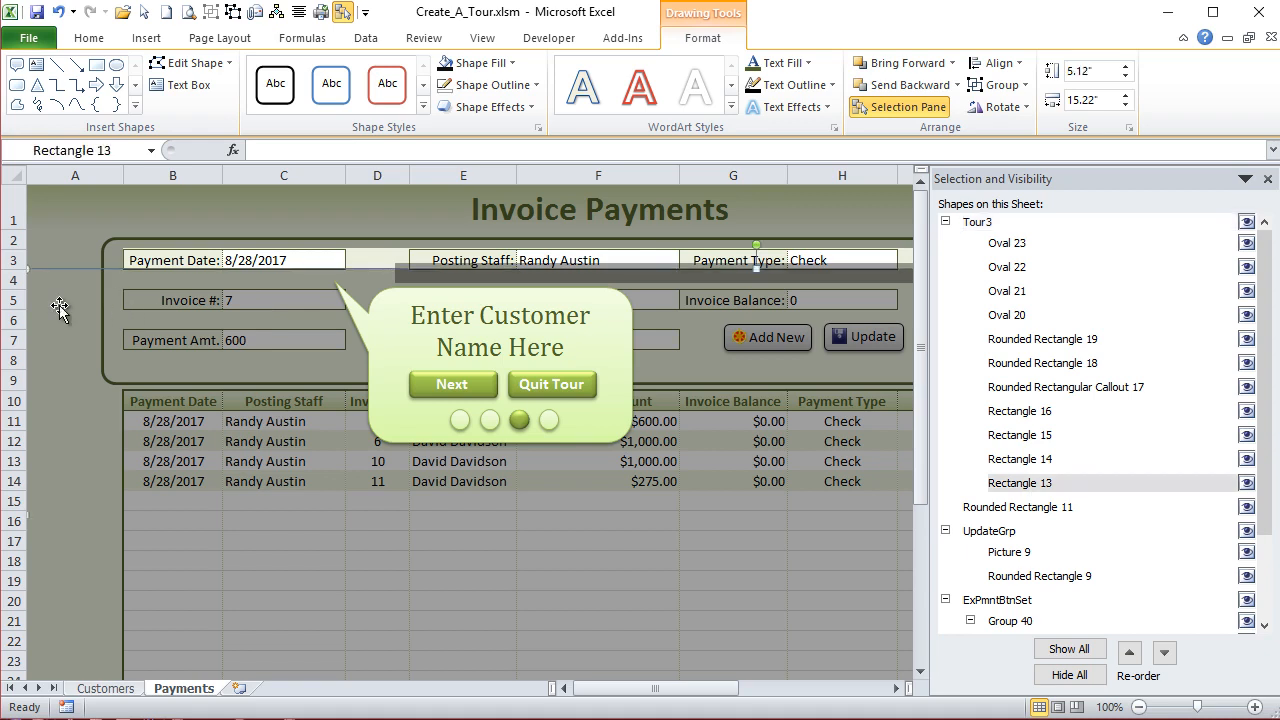
# - Move Tour3's right shading rectangle into row 3 so it starts directly after the Payment Date value
pyautogui.click(178, 258)
pyautogui.click(412, 274)
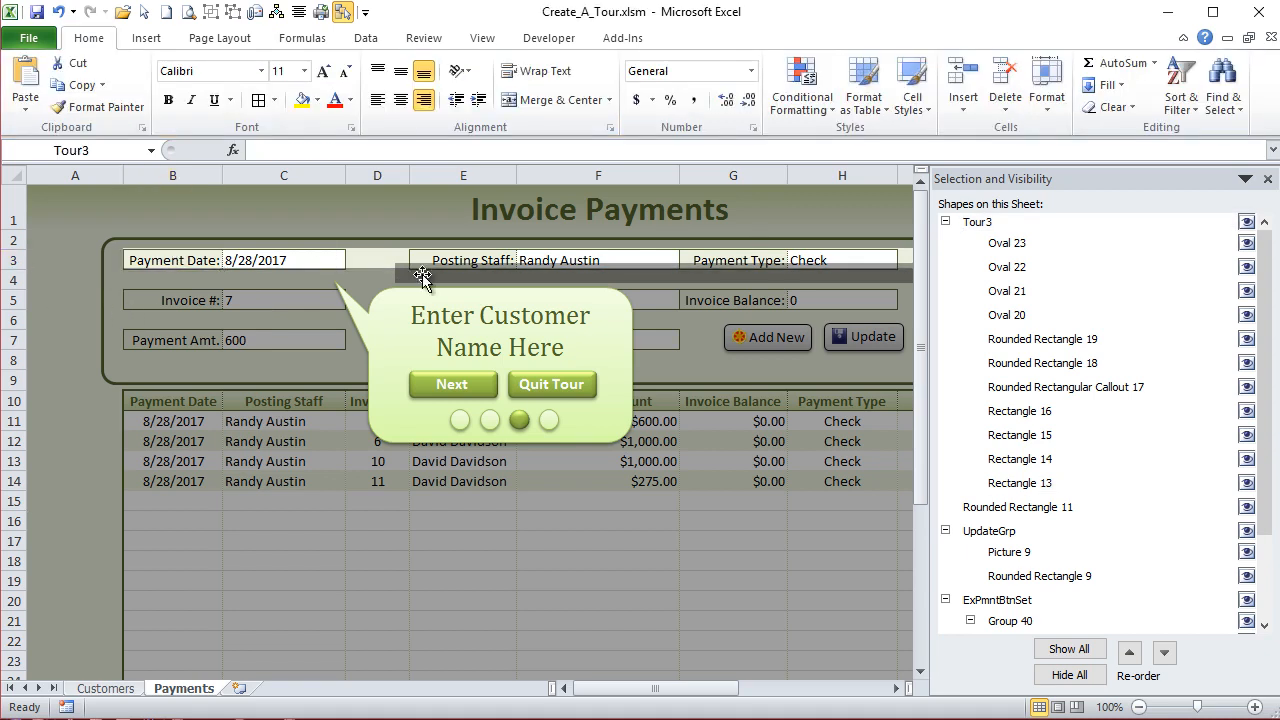
pyautogui.click(417, 266)
pyautogui.moveTo(417, 266); pyautogui.dragTo(371, 249)
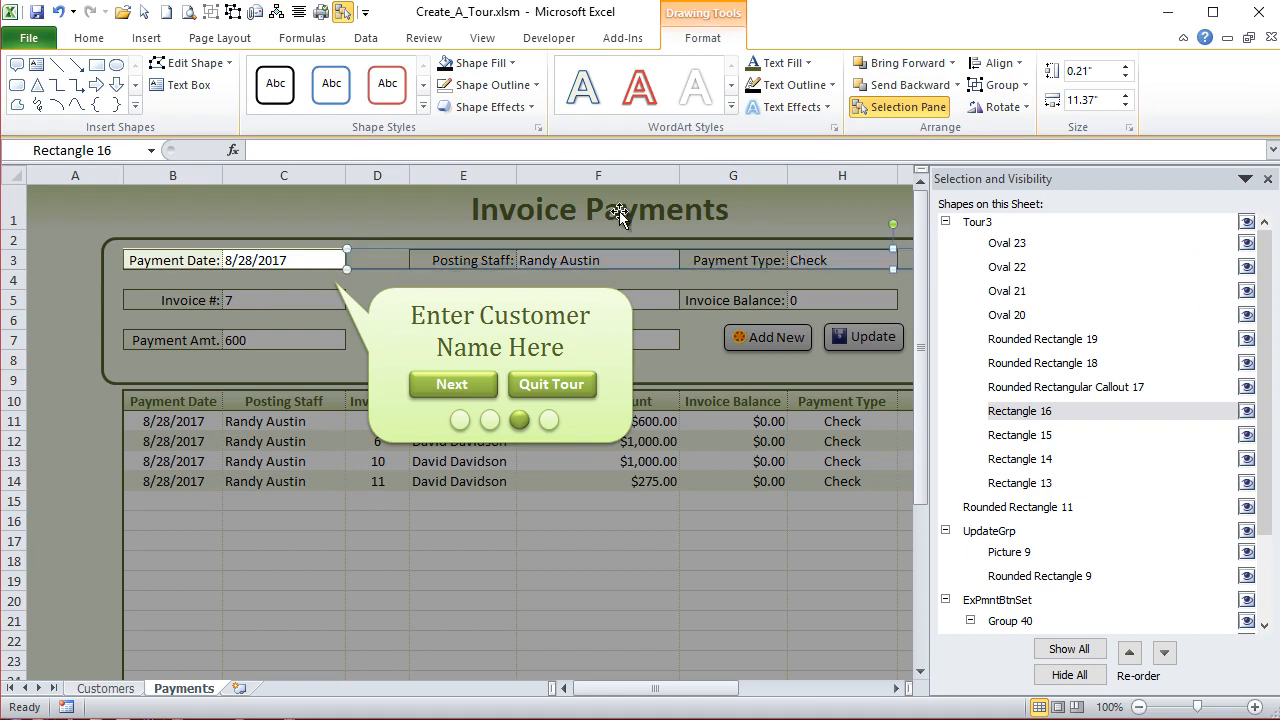
pyautogui.click(578, 514)
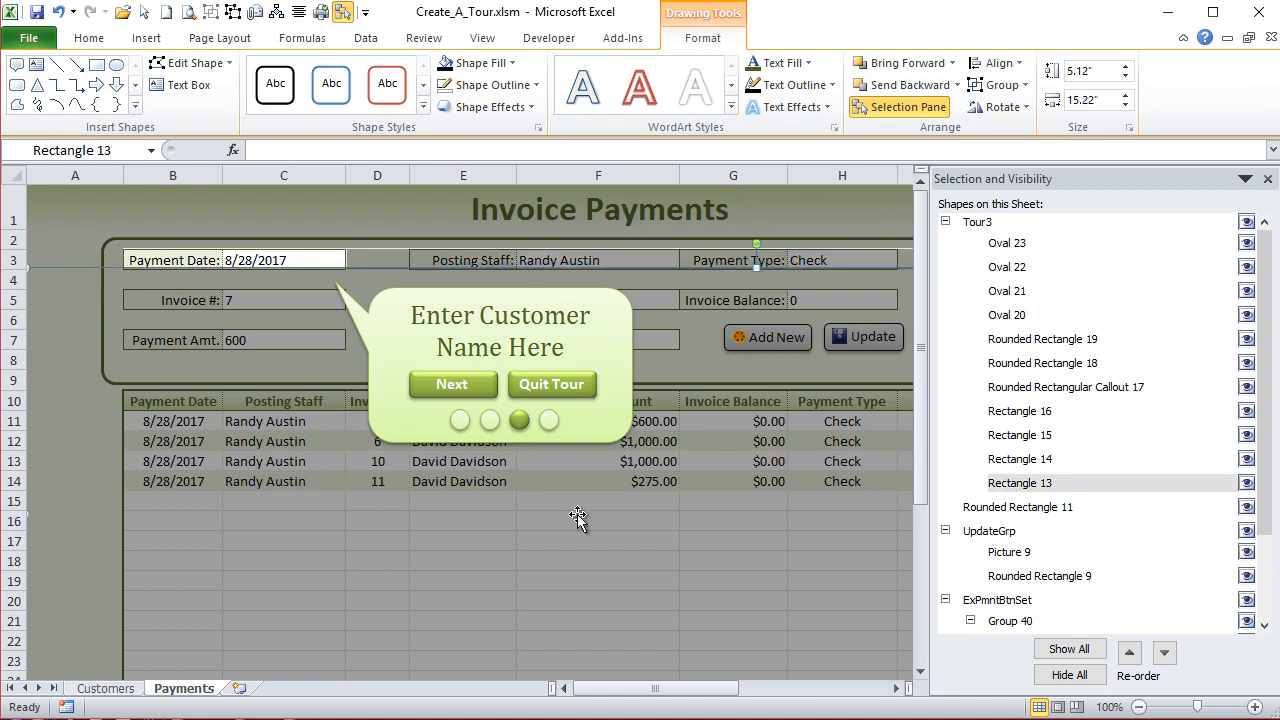
pyautogui.click(562, 254)
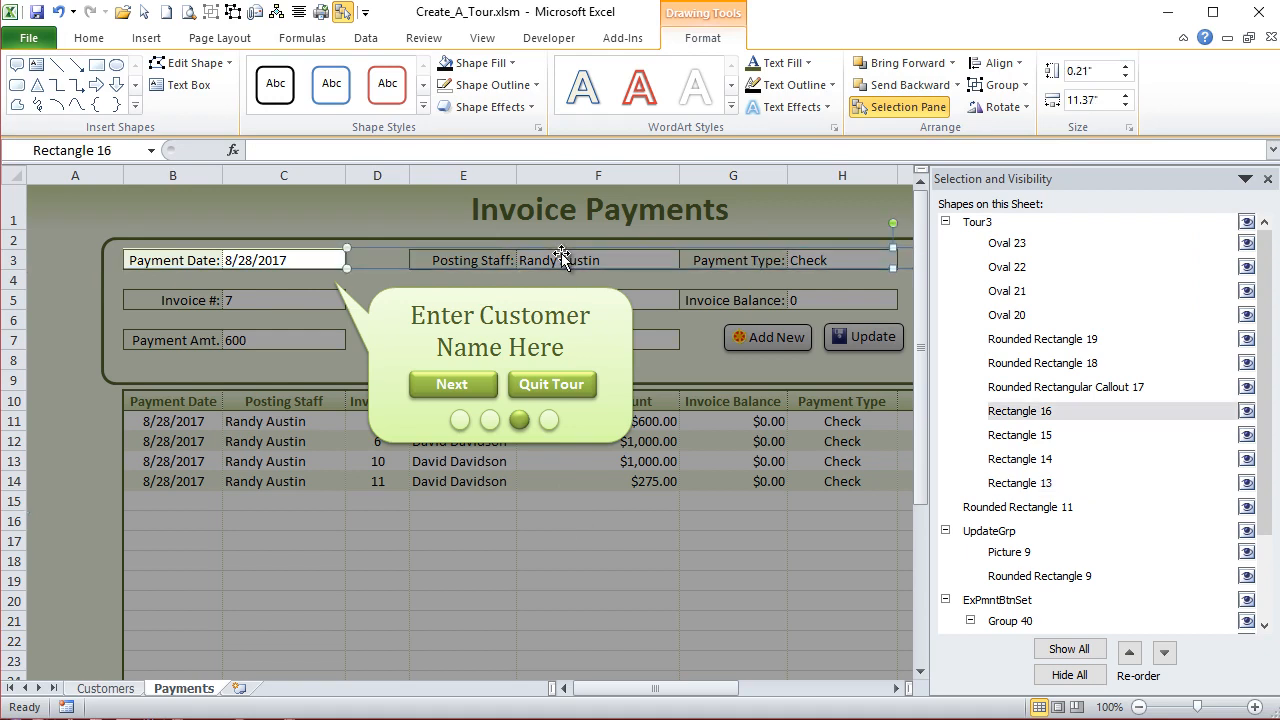
# - Change the Tour3 callout text to "Enter Payment Date Here", with "Date Here" on the second line
pyautogui.click(531, 314)
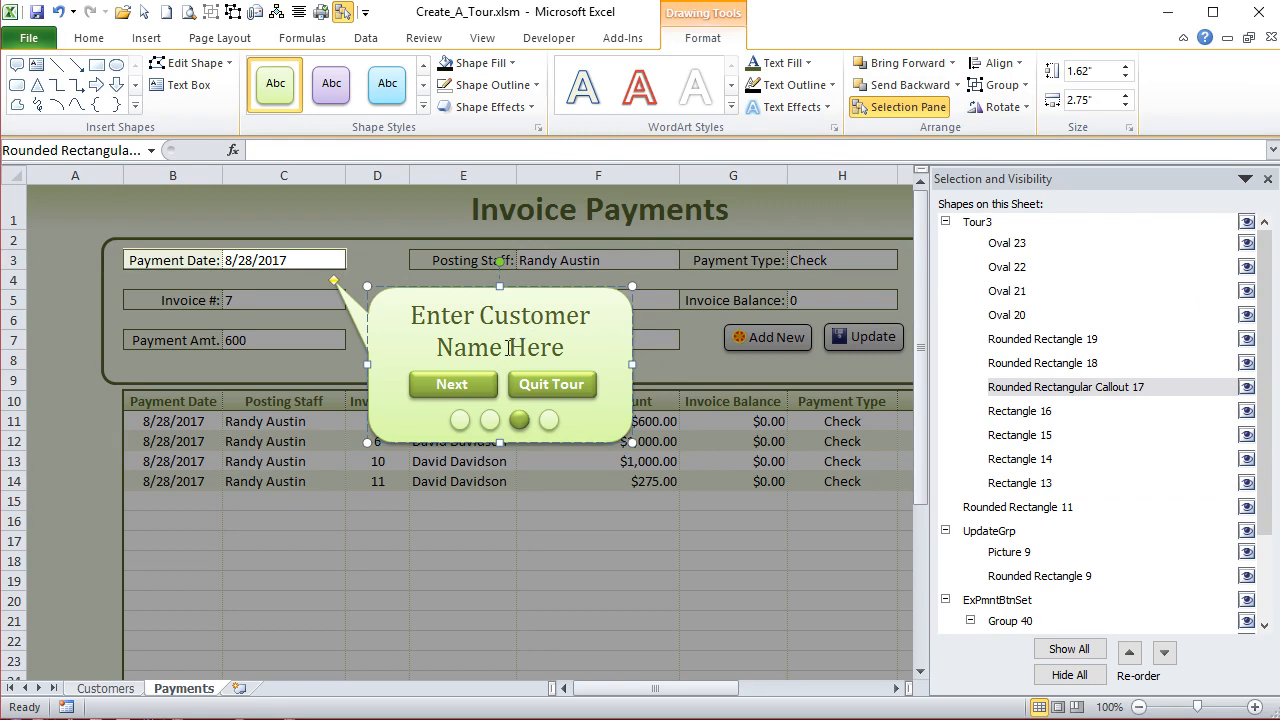
pyautogui.moveTo(502, 344); pyautogui.dragTo(500, 310)
pyautogui.write('Pa')
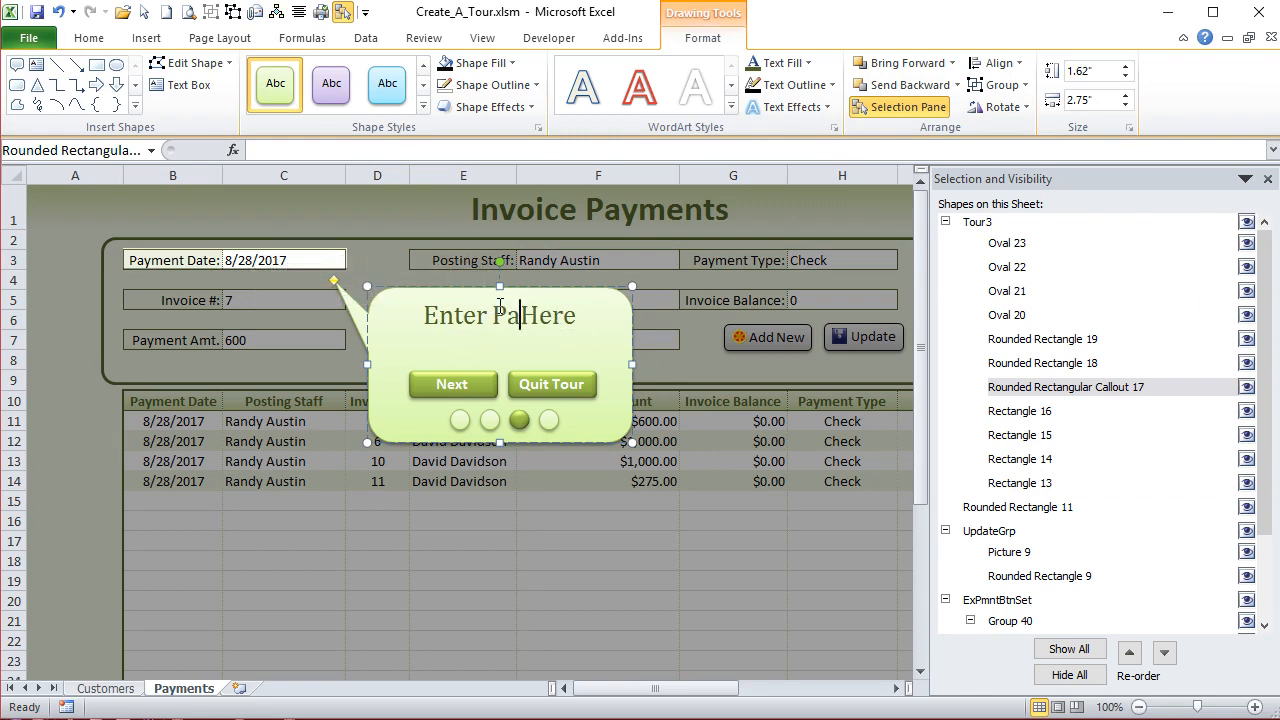
pyautogui.write('yment ')
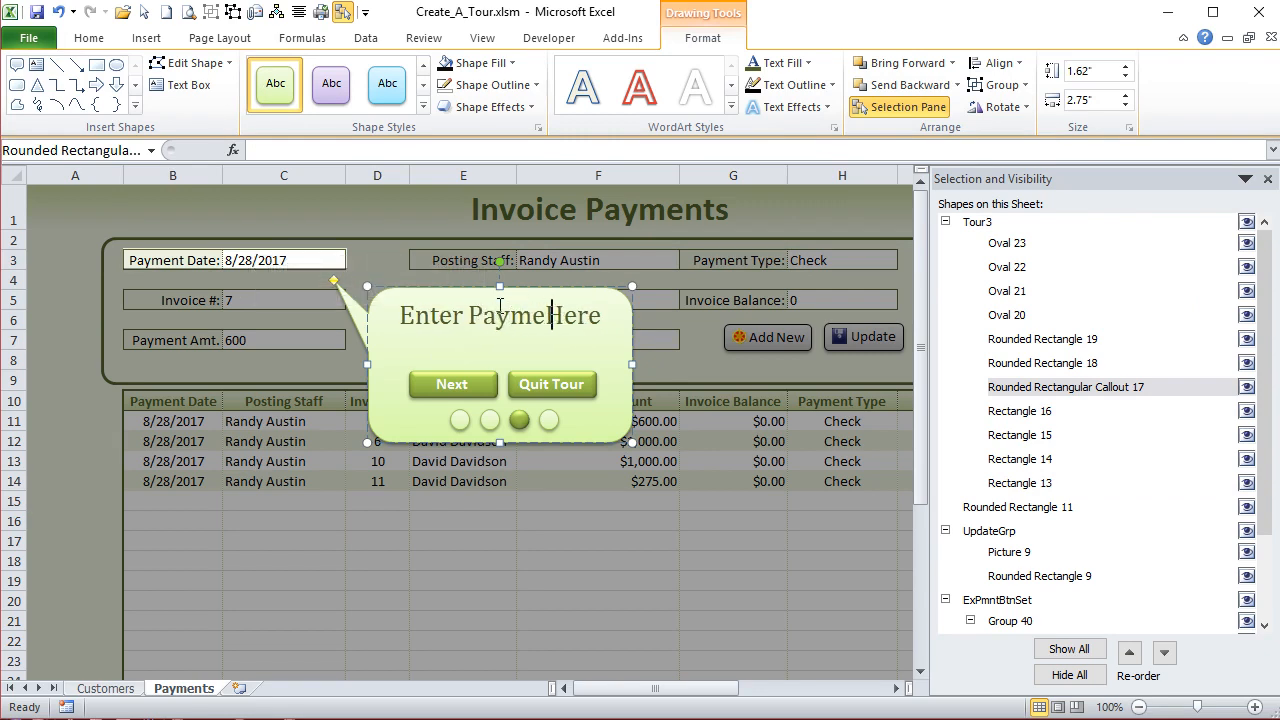
pyautogui.write('Date')
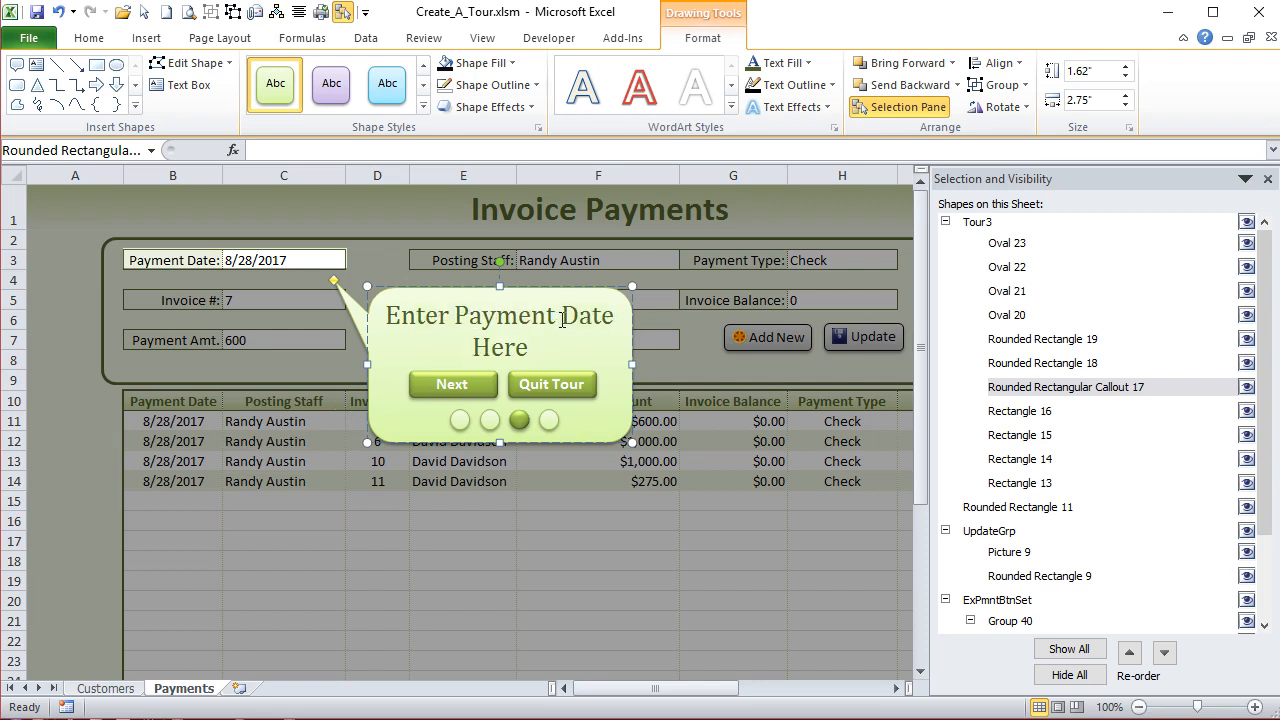
pyautogui.press('BackSpace')
pyautogui.press('Return')
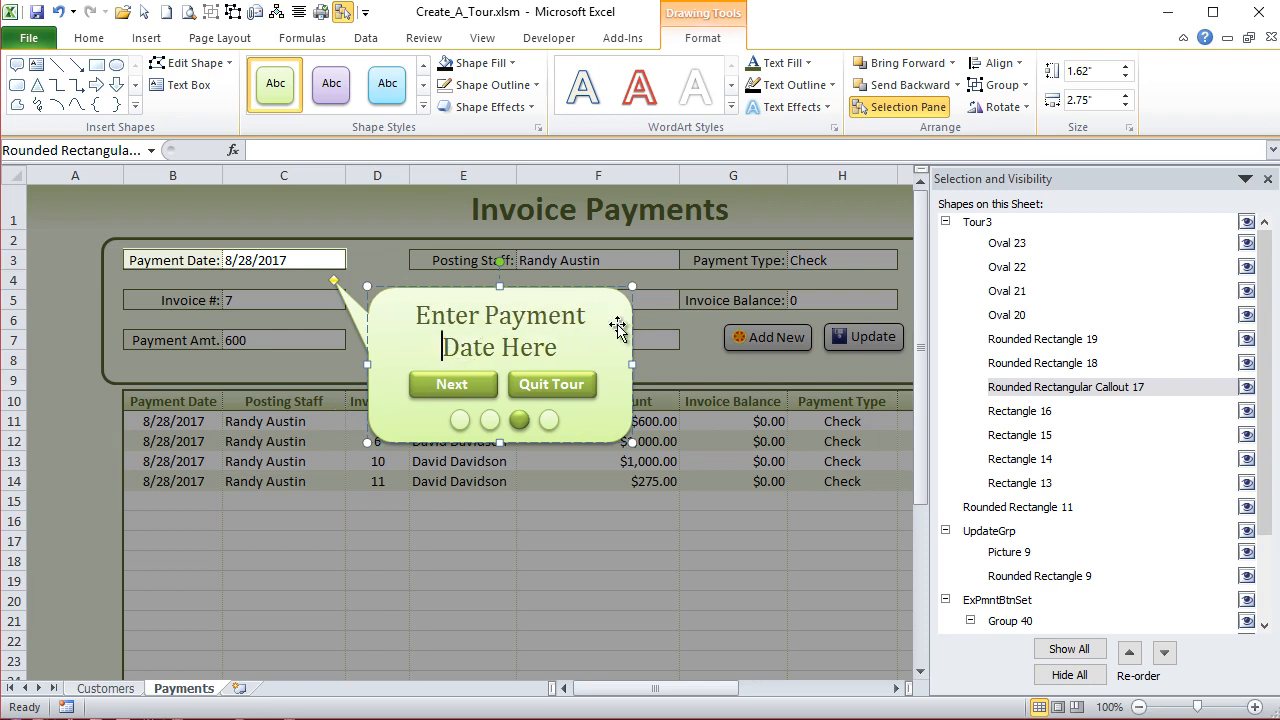
# - Check the Tour3 overlay's coverage of the Payments sheet, and duplicate the whole Tour3 group
pyautogui.click(205, 399)
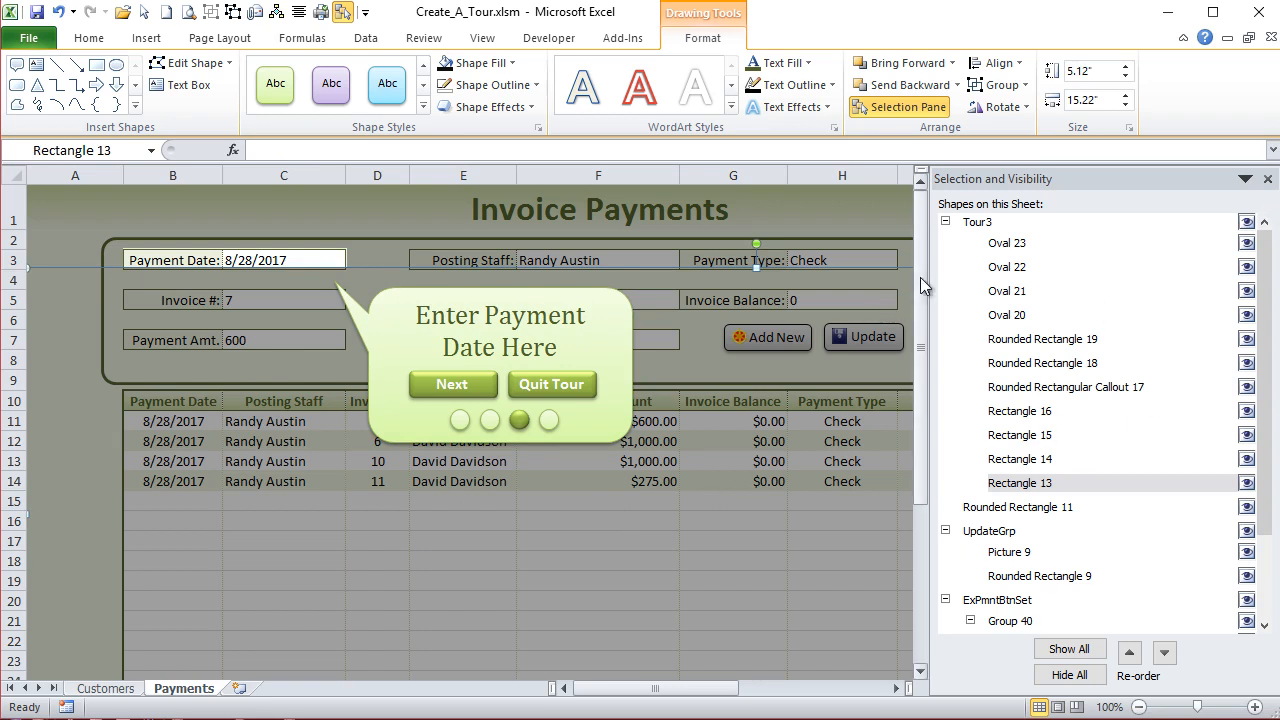
pyautogui.click(965, 220)
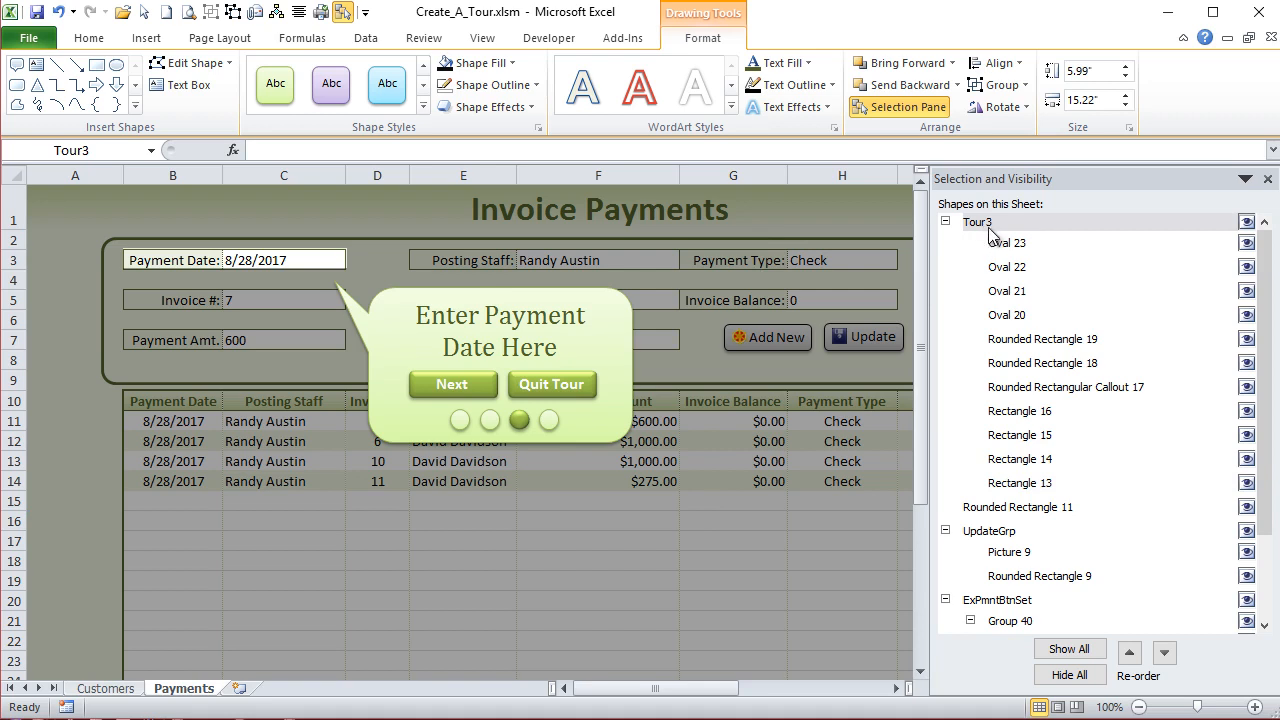
pyautogui.scroll(-3, 779, 327)
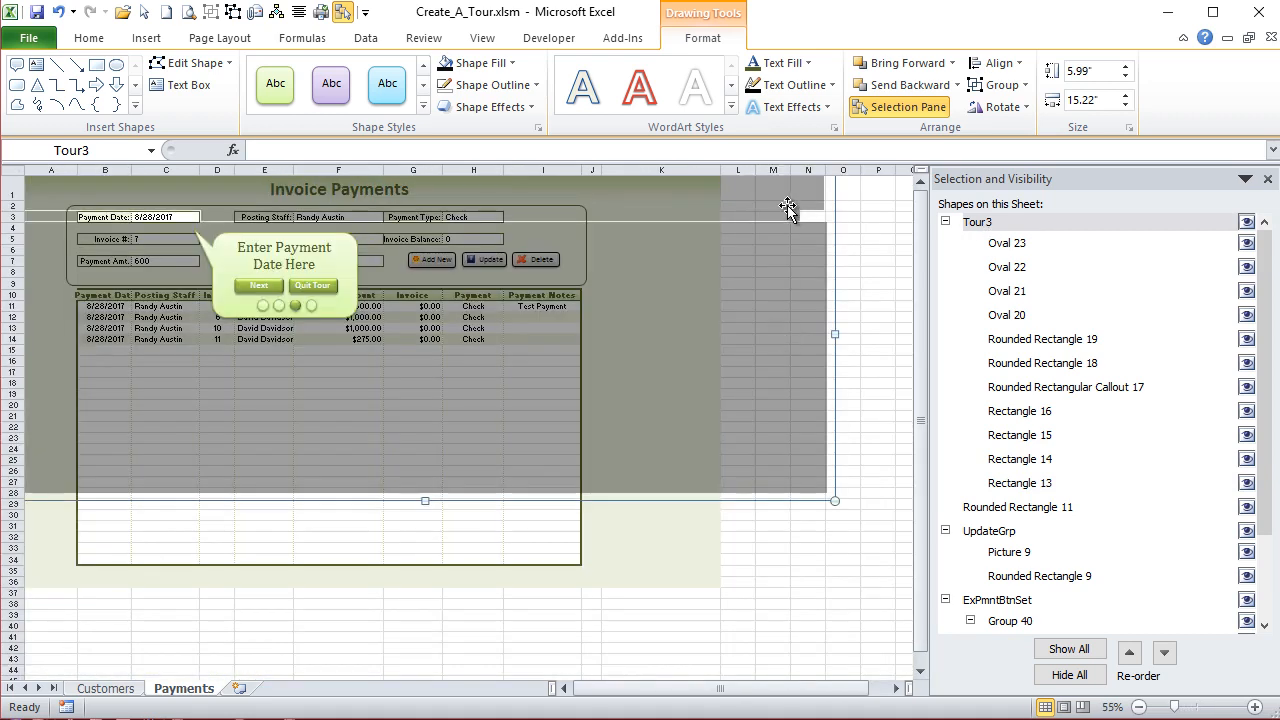
pyautogui.click(763, 241)
pyautogui.scroll(3, 763, 247)
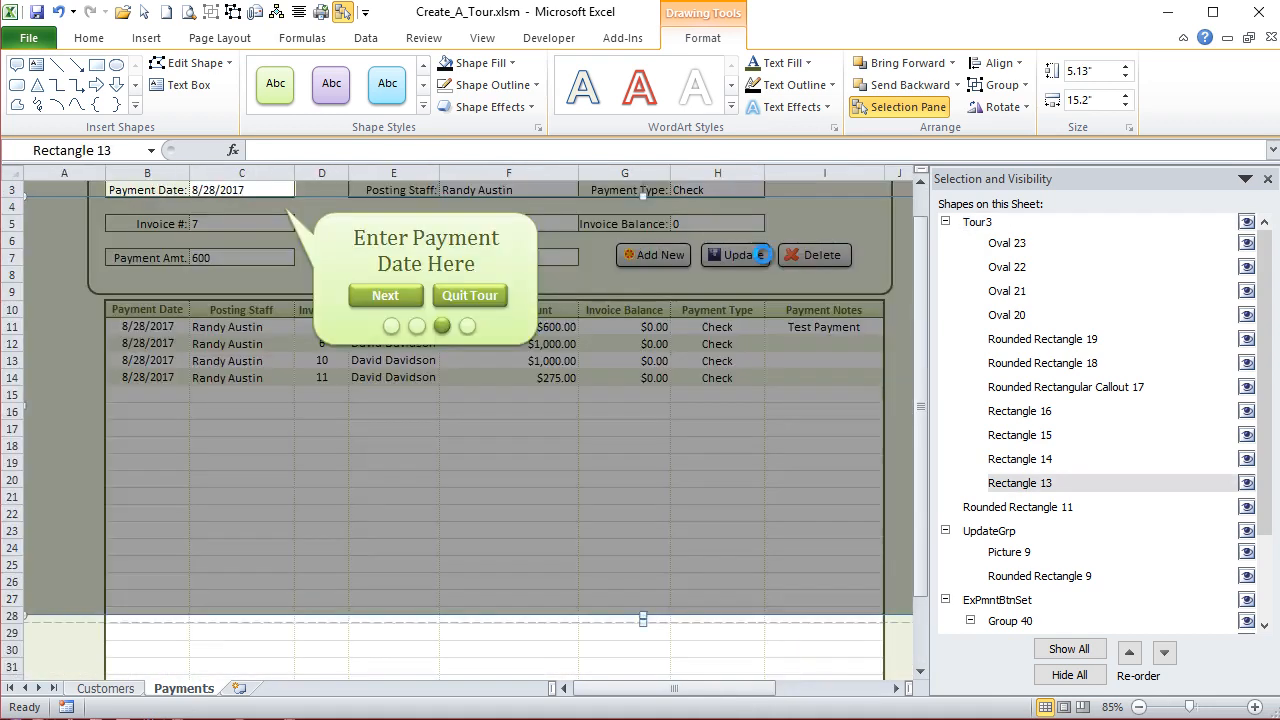
pyautogui.scroll(1, 707, 361)
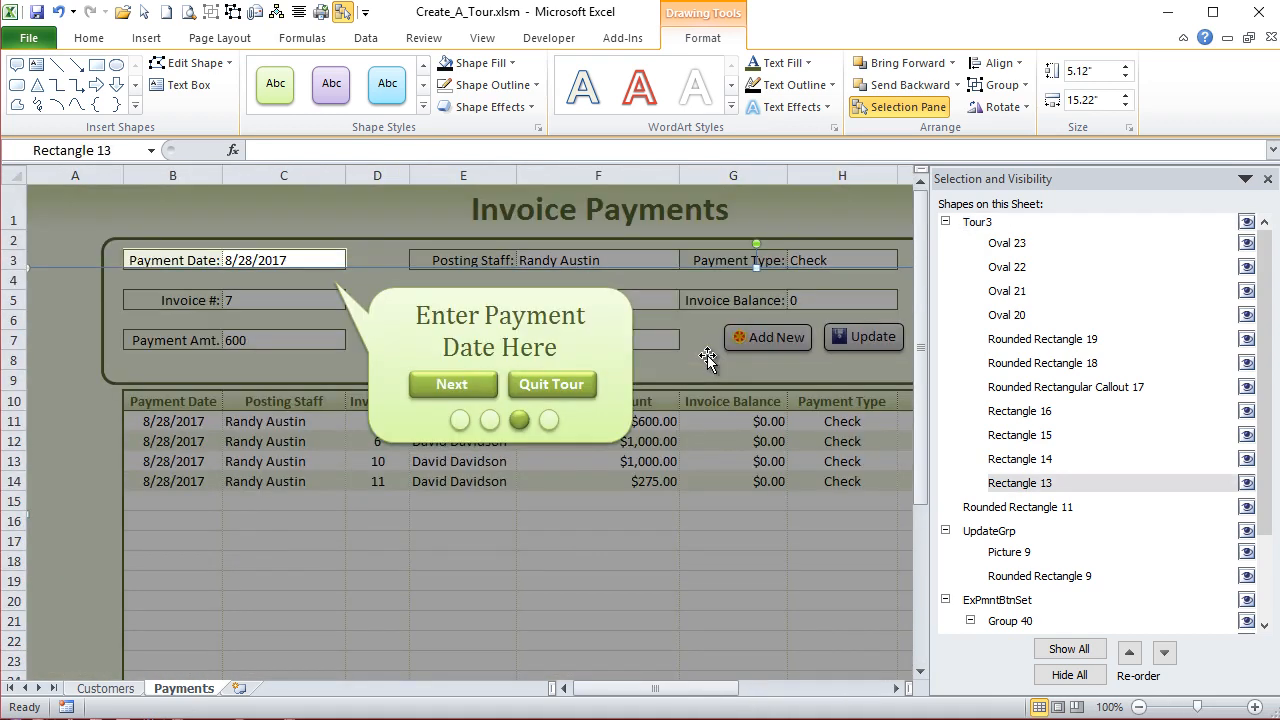
pyautogui.click(978, 222)
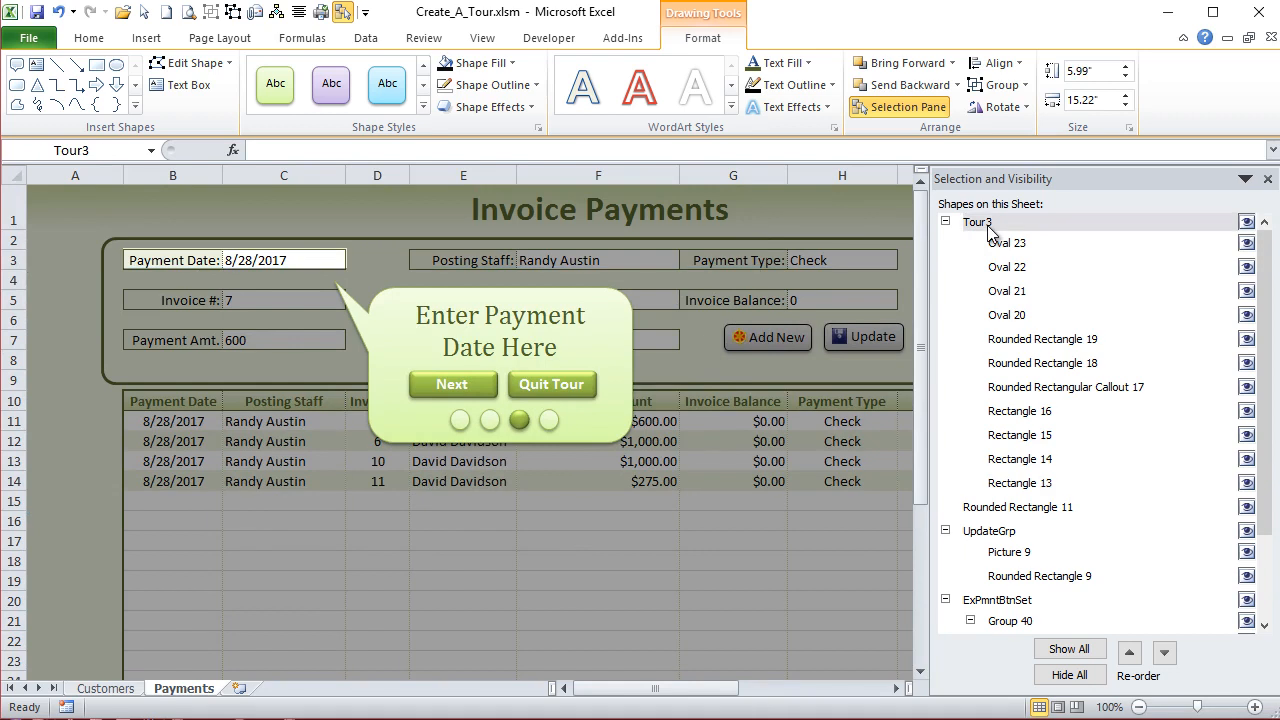
pyautogui.hotkey('ctrl', 'd')
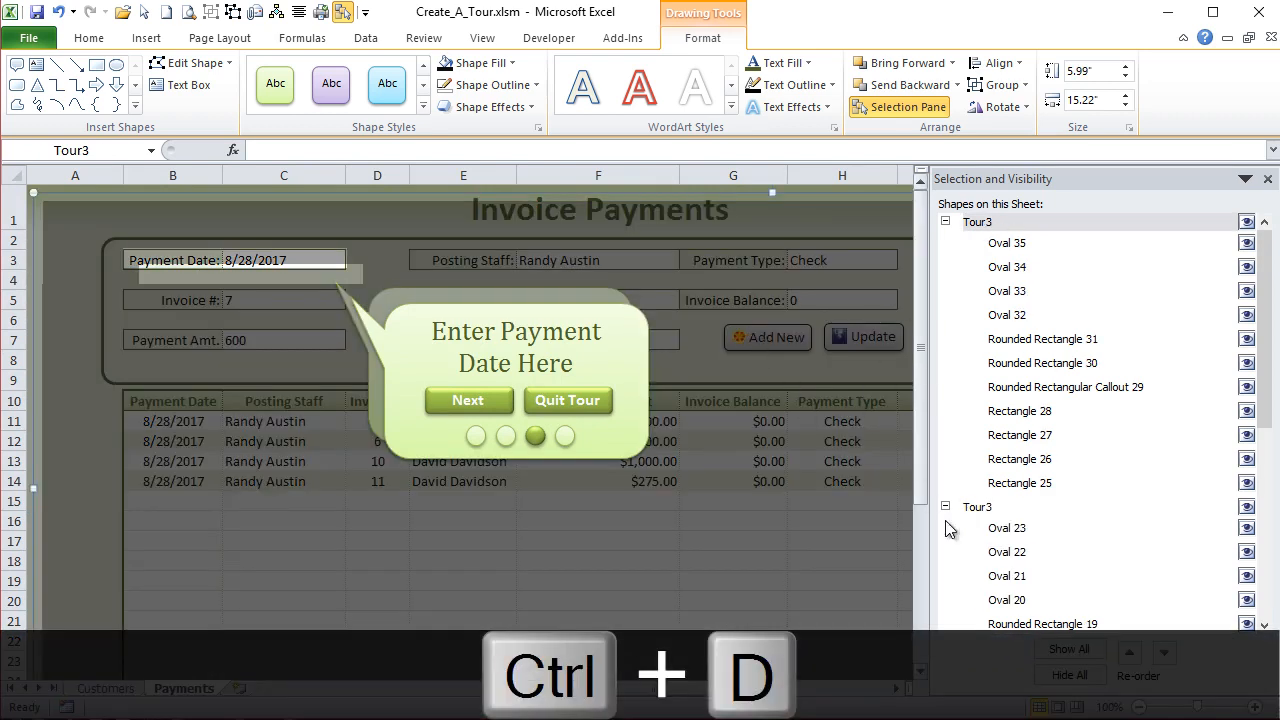
# - Hide the newly duplicated Tour3 group and rename the original, still visible group Tour4
pyautogui.click(977, 507)
pyautogui.click(990, 226)
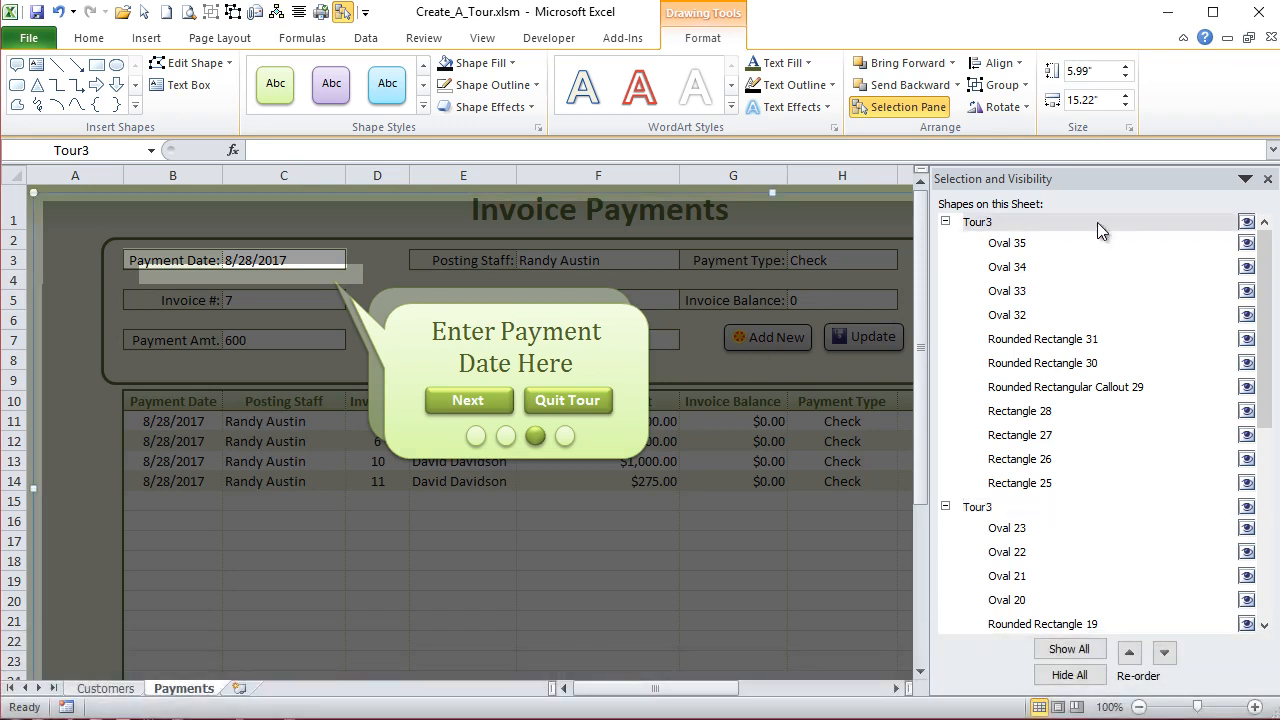
pyautogui.click(1247, 221)
pyautogui.click(1017, 497)
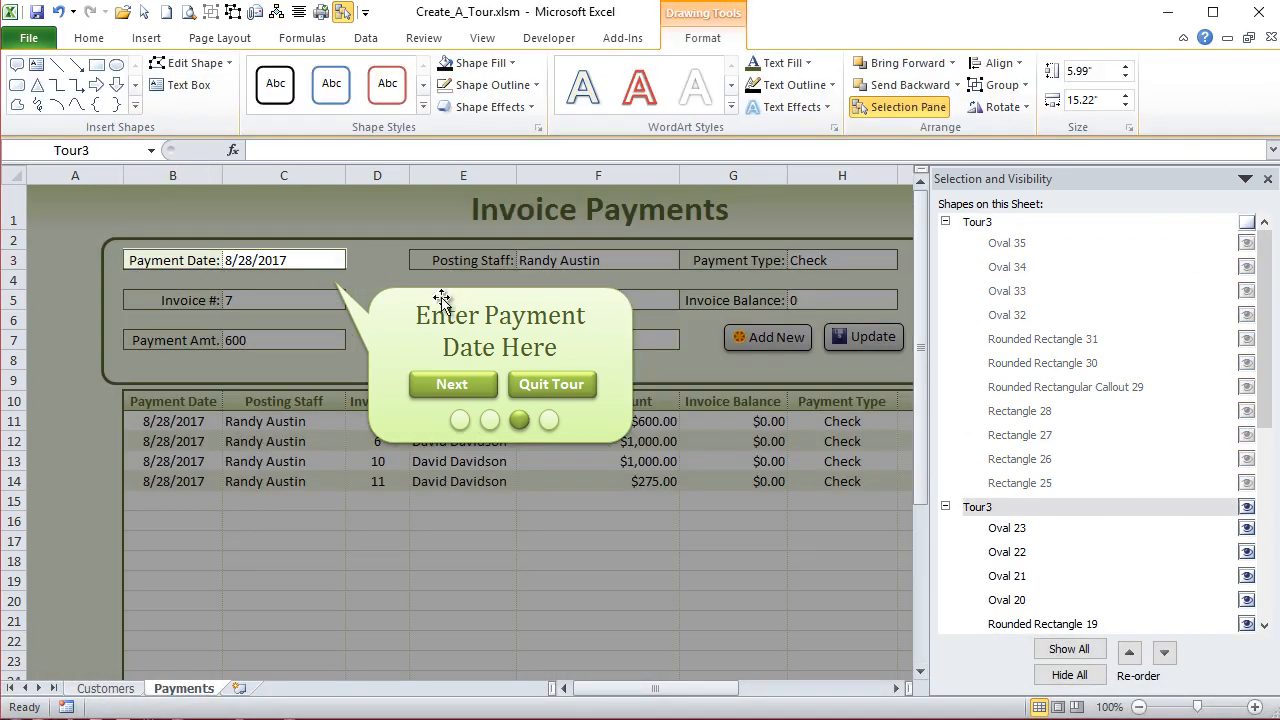
pyautogui.click(110, 150)
pyautogui.write('T')
pyautogui.press('Return')
# - Change the Tour4 callout text to "Enter Payment Type Here"
pyautogui.moveTo(708, 692)
pyautogui.mouseDown()
pyautogui.moveTo(738, 692)
pyautogui.moveTo(717, 700)
pyautogui.mouseUp()
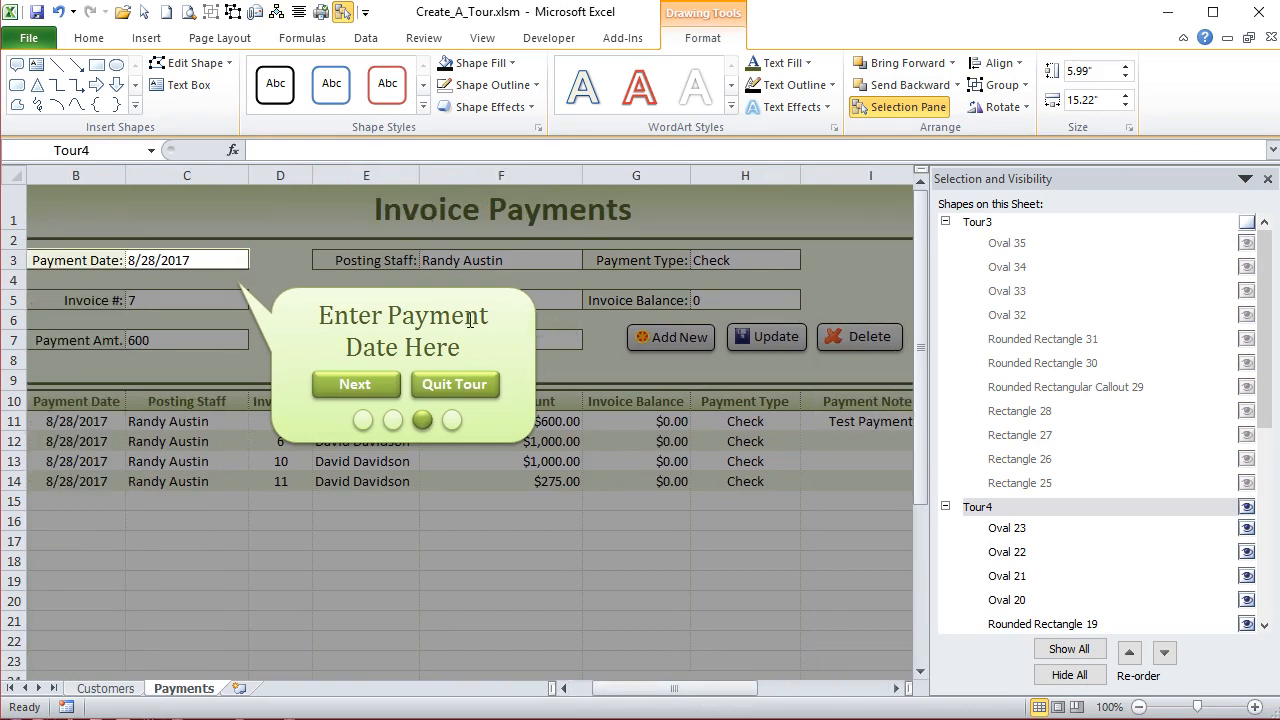
pyautogui.moveTo(397, 350); pyautogui.dragTo(352, 343)
pyautogui.write('T')
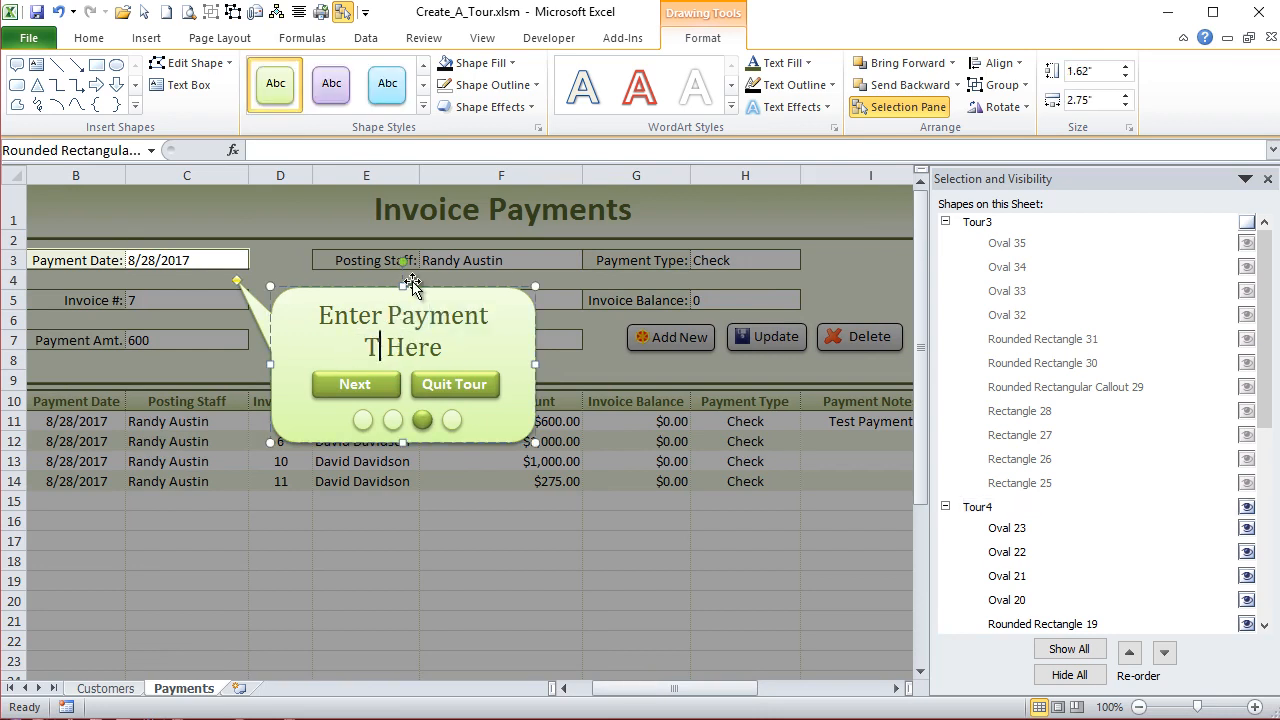
pyautogui.write('ype')
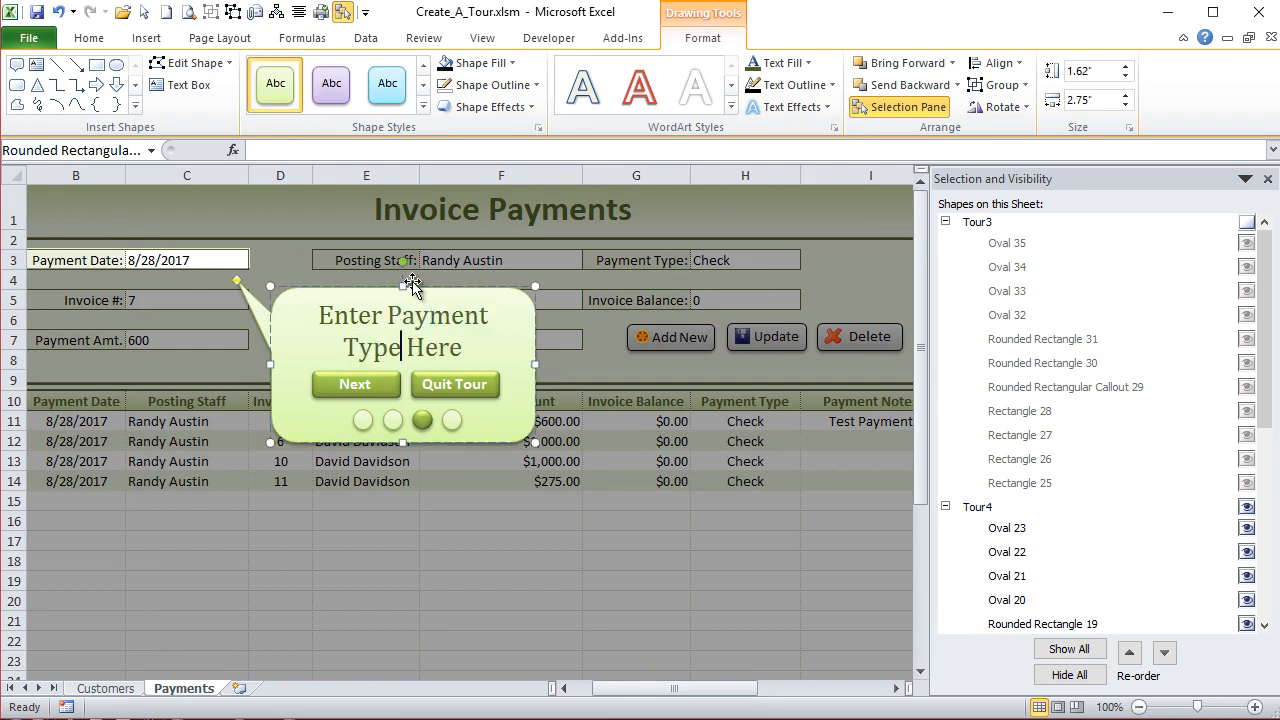
# - Restyle the Tour4 progress dots, giving the fourth dot the intense solid green style and the third dot the pale green style
pyautogui.click(455, 419)
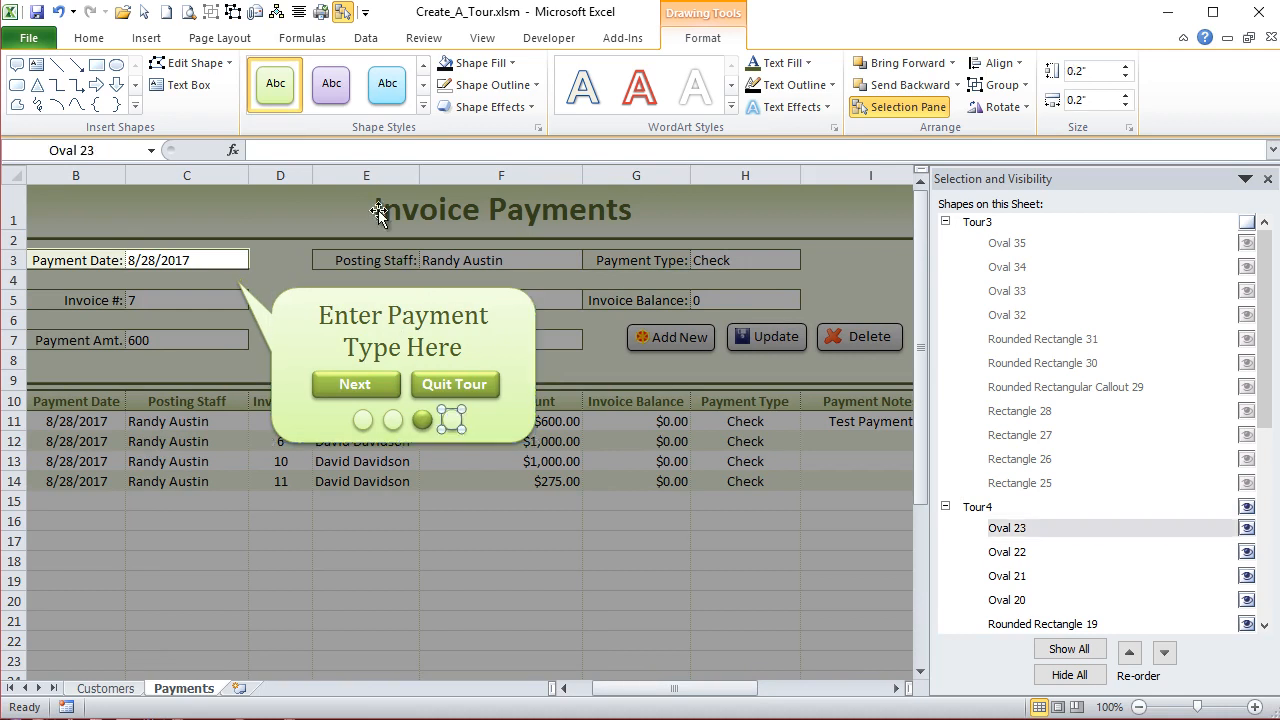
pyautogui.click(423, 106)
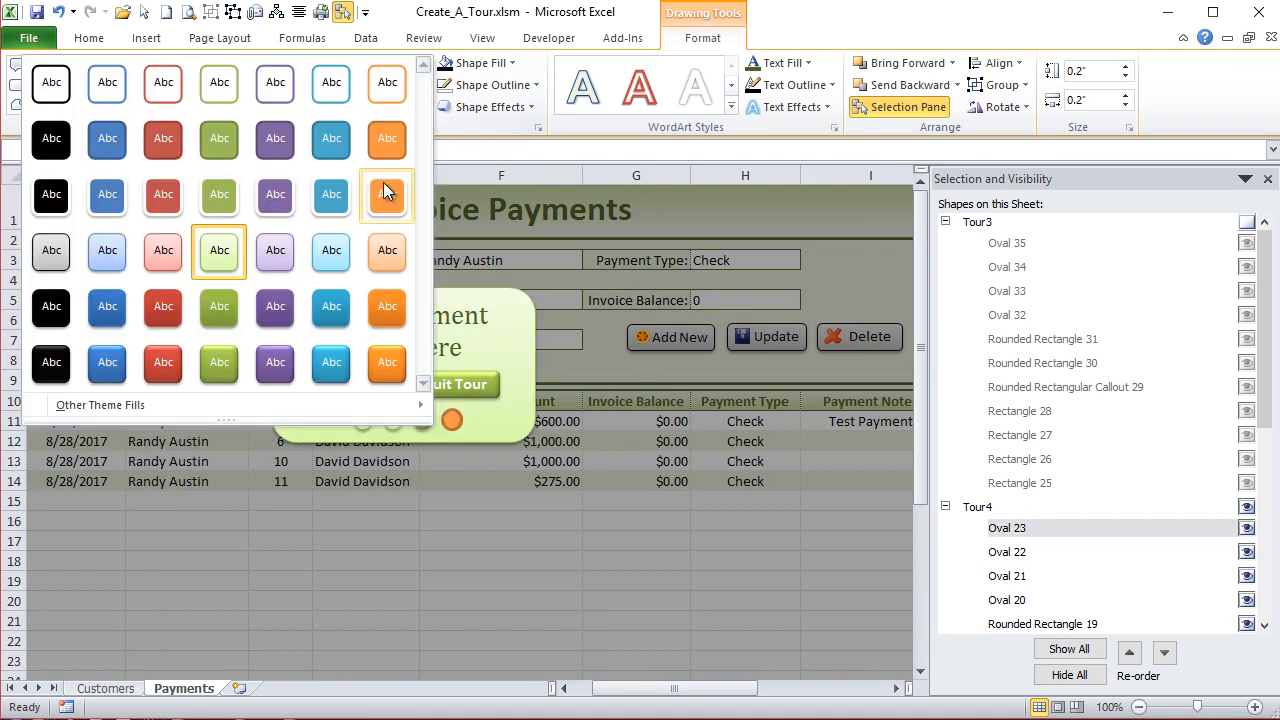
pyautogui.click(220, 362)
pyautogui.click(421, 420)
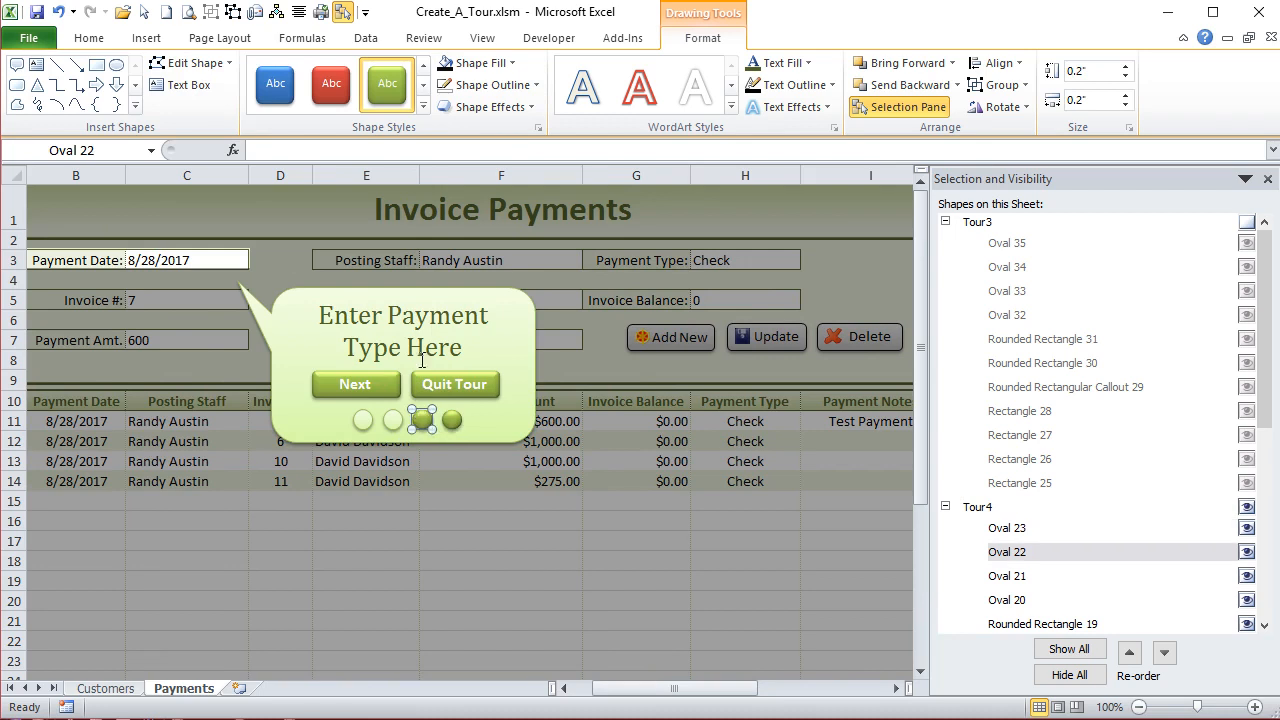
pyautogui.click(423, 106)
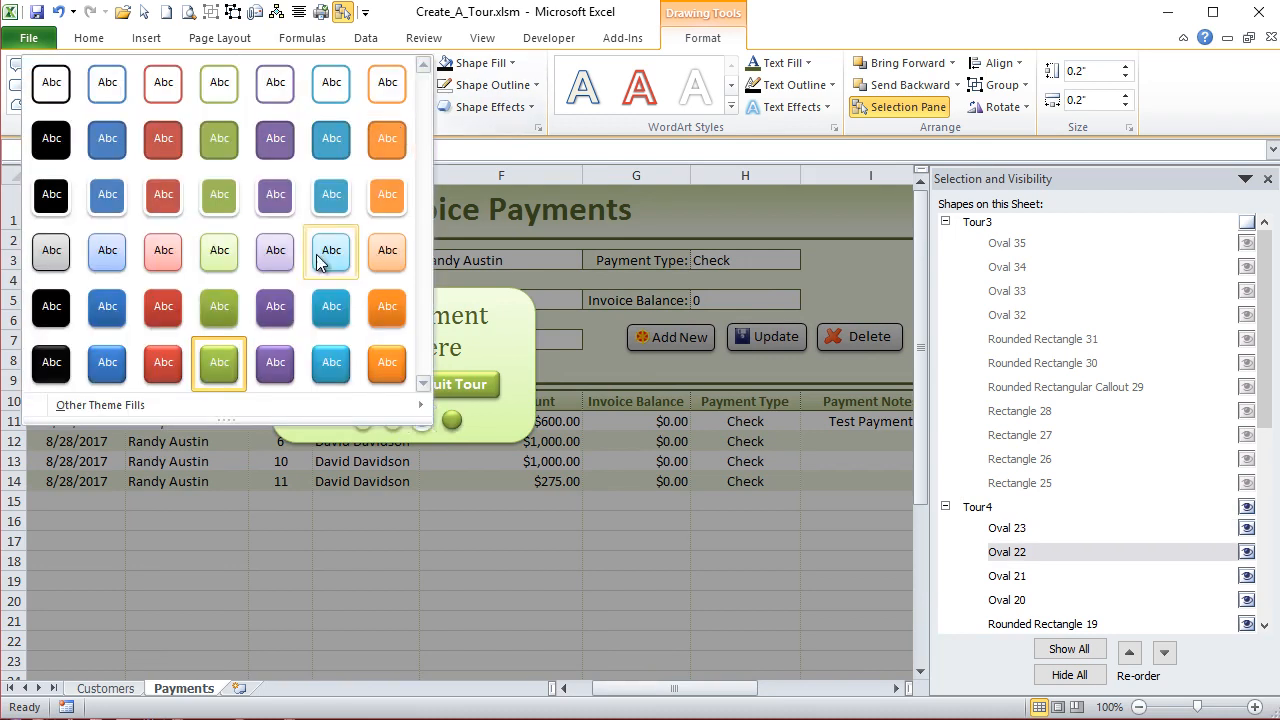
pyautogui.click(219, 258)
# - Move the Tour4 callout with its Next and Quit Tour buttons and four progress dots beneath the Payment Type field
pyautogui.click(348, 318)
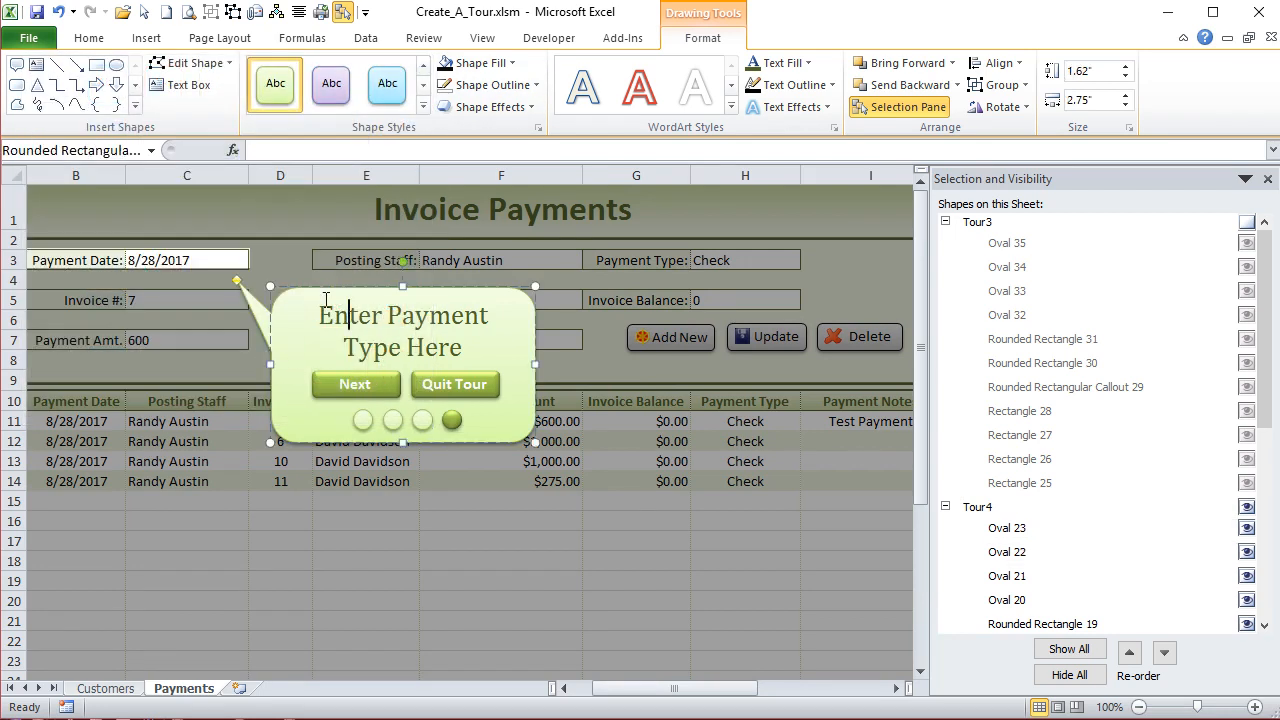
pyautogui.keyDown('shift'); pyautogui.click(357, 382); pyautogui.keyUp('shift')
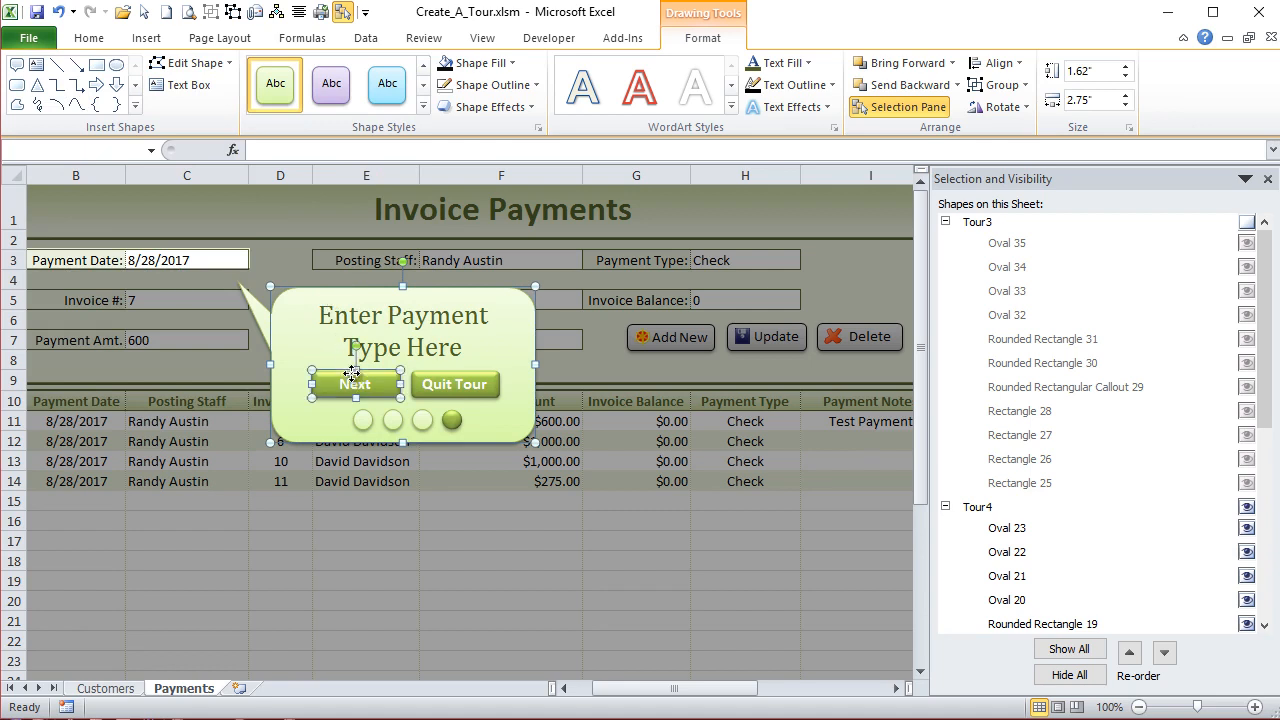
pyautogui.keyDown('shift'); pyautogui.click(466, 385); pyautogui.keyUp('shift')
pyautogui.keyDown('shift'); pyautogui.click(364, 421); pyautogui.keyUp('shift')
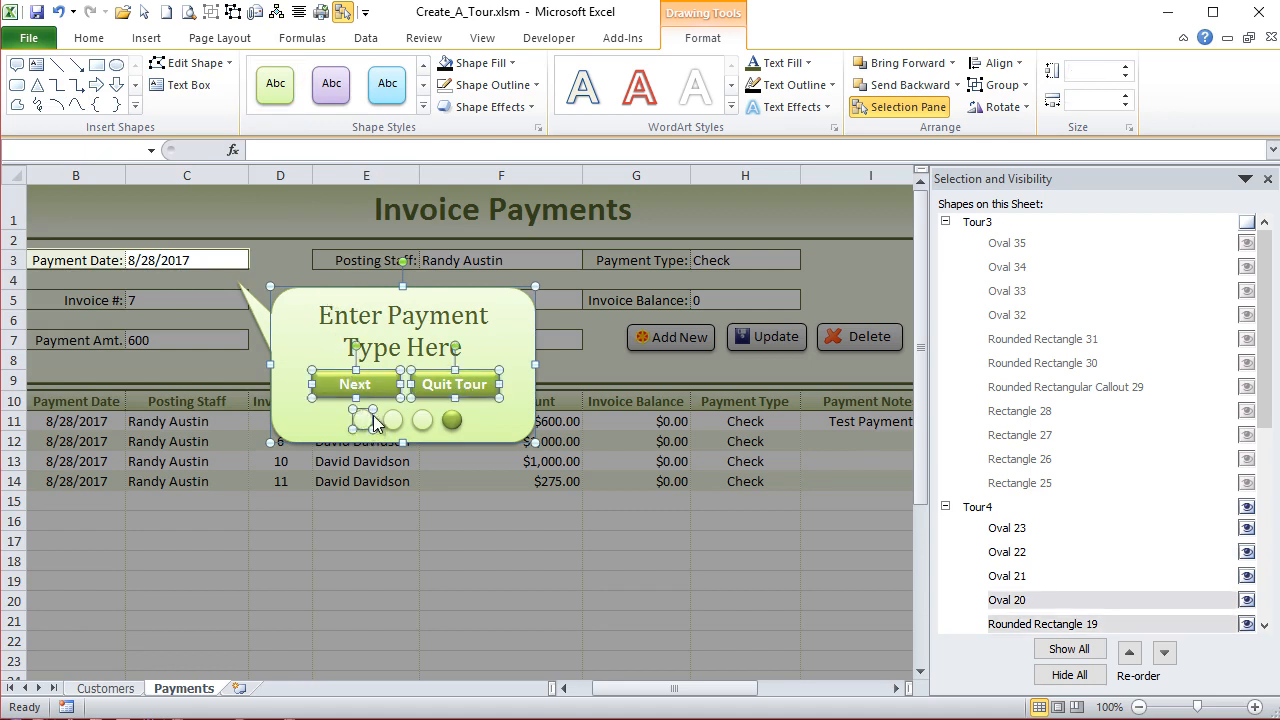
pyautogui.keyDown('shift'); pyautogui.click(390, 421); pyautogui.keyUp('shift')
pyautogui.keyDown('shift'); pyautogui.click(422, 420); pyautogui.keyUp('shift')
pyautogui.keyDown('shift'); pyautogui.click(452, 420); pyautogui.keyUp('shift')
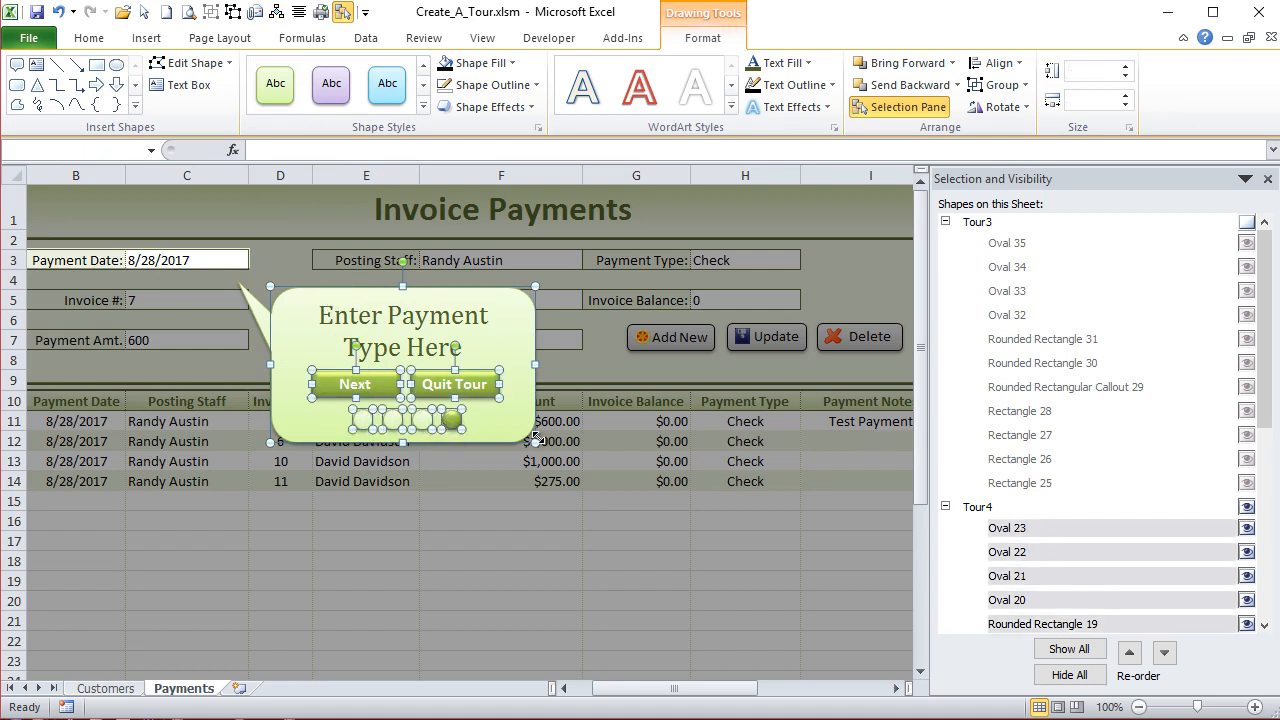
pyautogui.moveTo(524, 430); pyautogui.dragTo(748, 448)
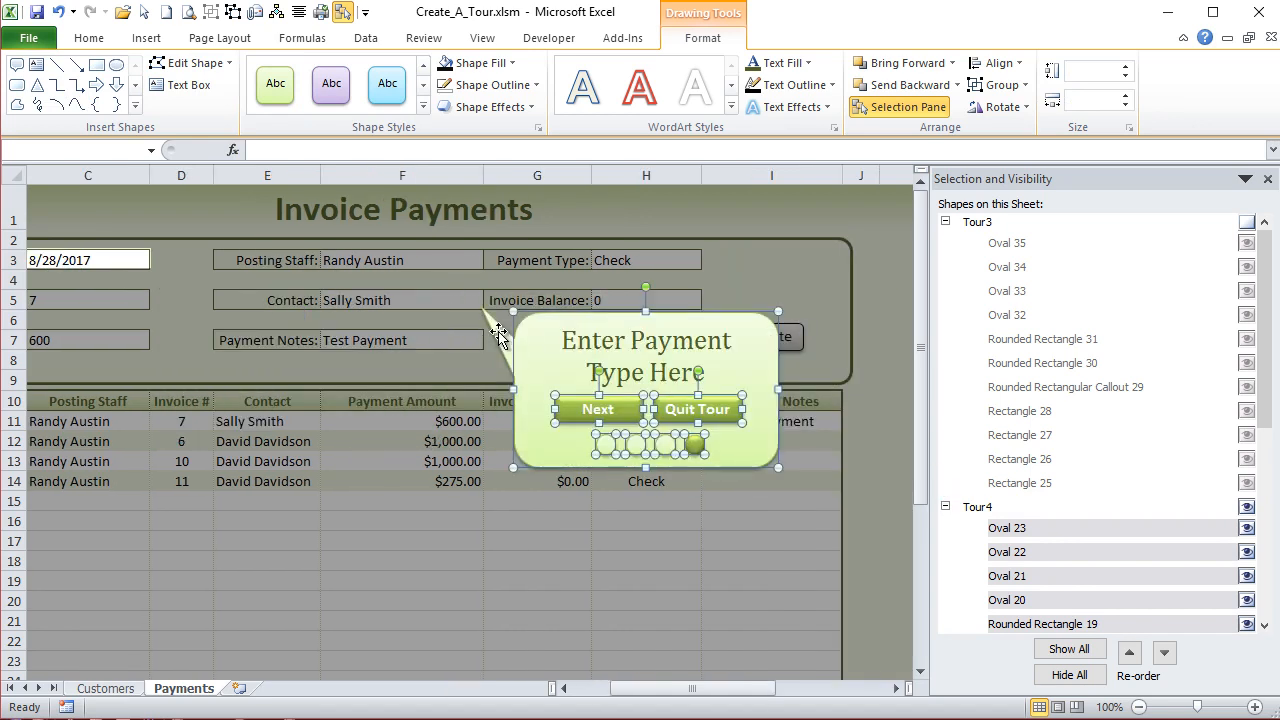
# - Point the Tour4 callout's tail at the Payment Type value in row 3
pyautogui.click(458, 380)
pyautogui.click(490, 326)
pyautogui.moveTo(480, 306); pyautogui.dragTo(615, 266)
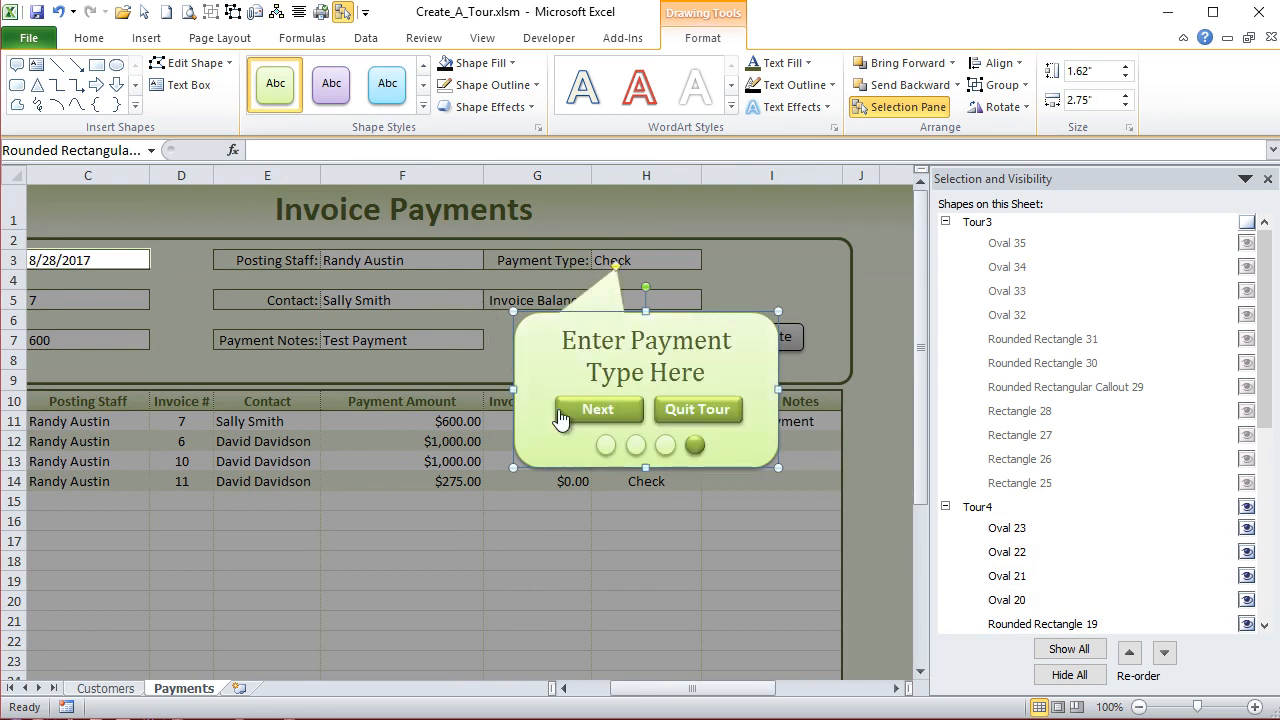
# - Shrink the row 3 overlay strip from its left end to about 8.11 inches wide, starting just right of the Payment Type value
pyautogui.moveTo(641, 689); pyautogui.dragTo(641, 689)
pyautogui.moveTo(660, 690); pyautogui.dragTo(623, 690)
pyautogui.click(320, 322)
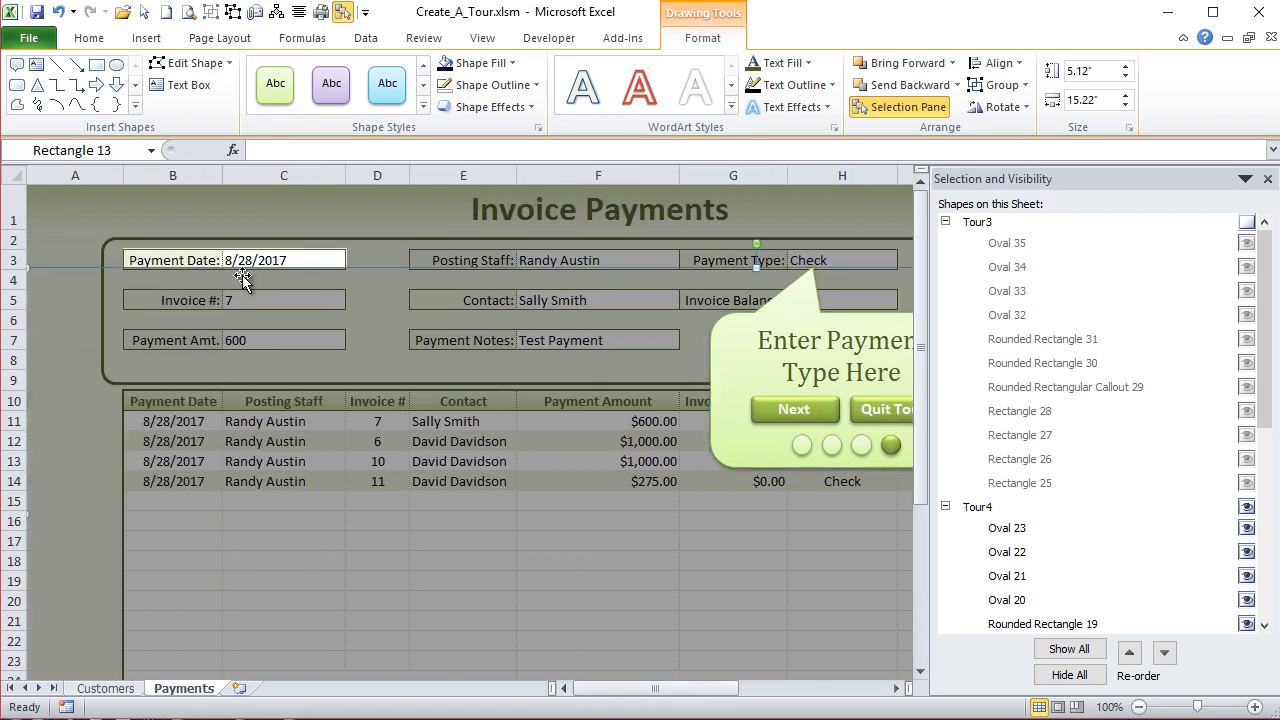
pyautogui.click(115, 267)
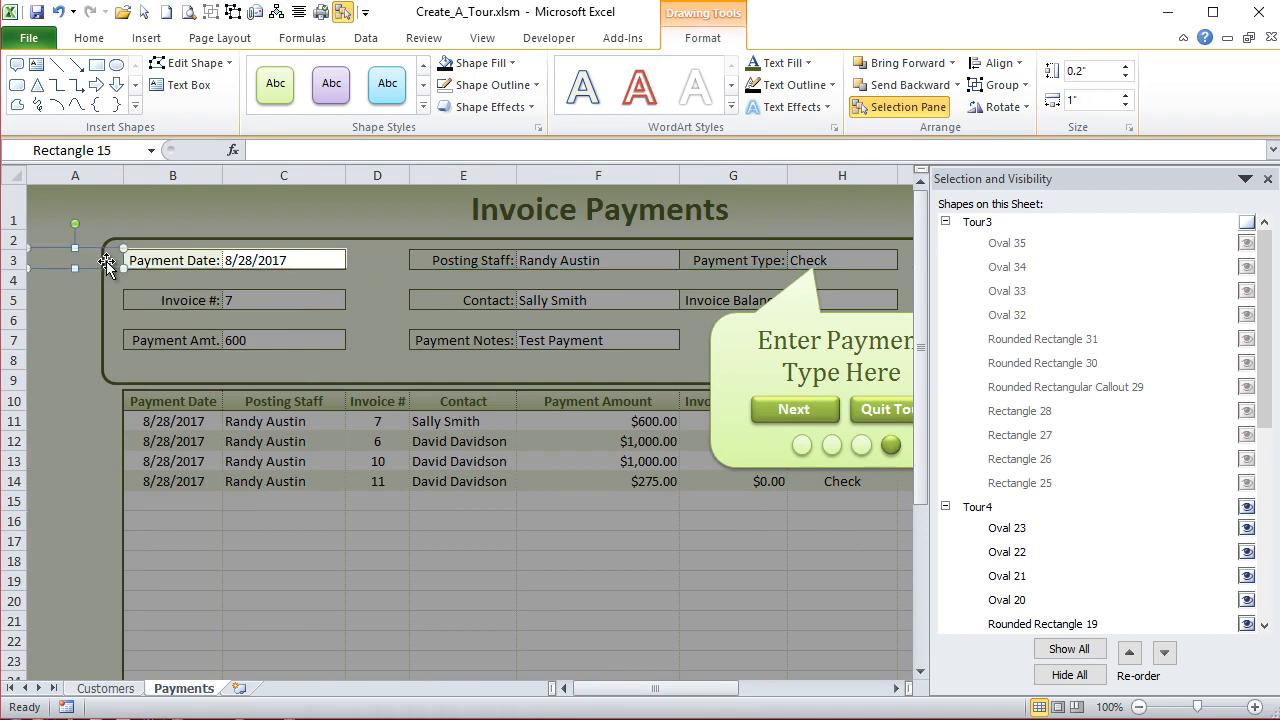
pyautogui.click(416, 262)
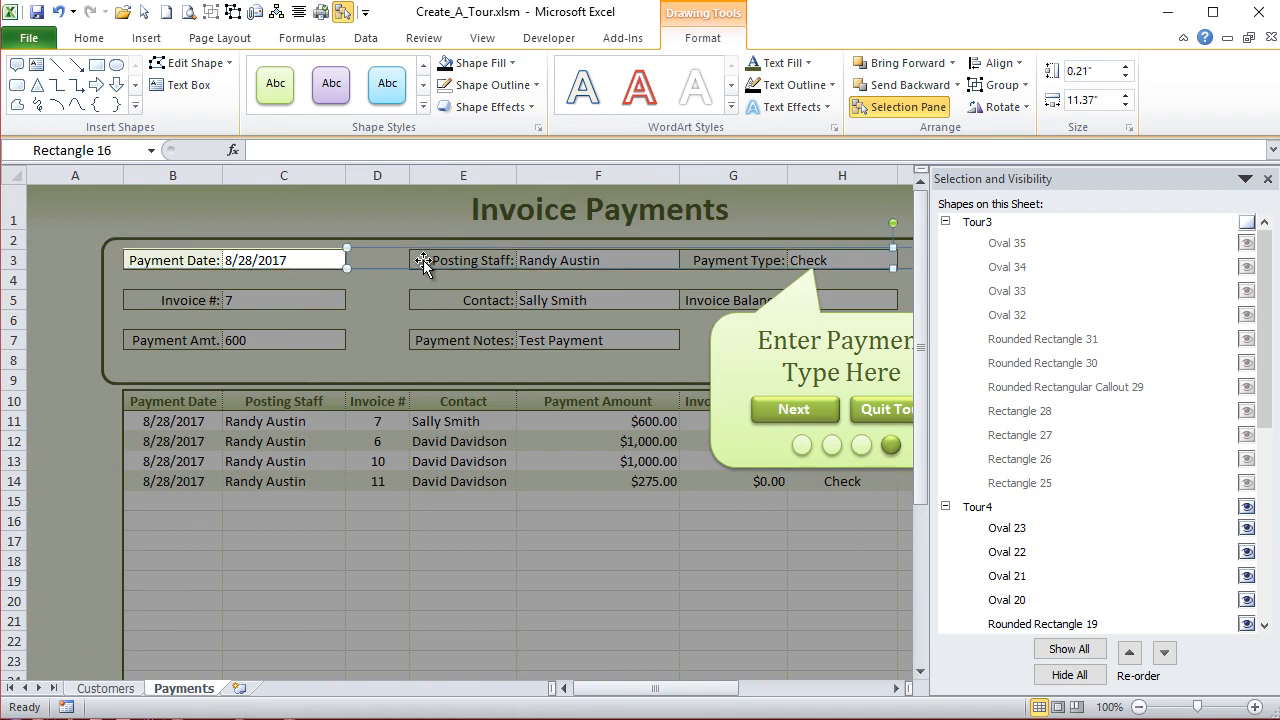
pyautogui.keyDown('ctrl'); pyautogui.scroll(-1, 413, 272); pyautogui.keyUp('ctrl')
pyautogui.moveTo(370, 248); pyautogui.dragTo(563, 244)
pyautogui.keyDown('ctrl'); pyautogui.scroll(3, 228, 282); pyautogui.keyUp('ctrl')
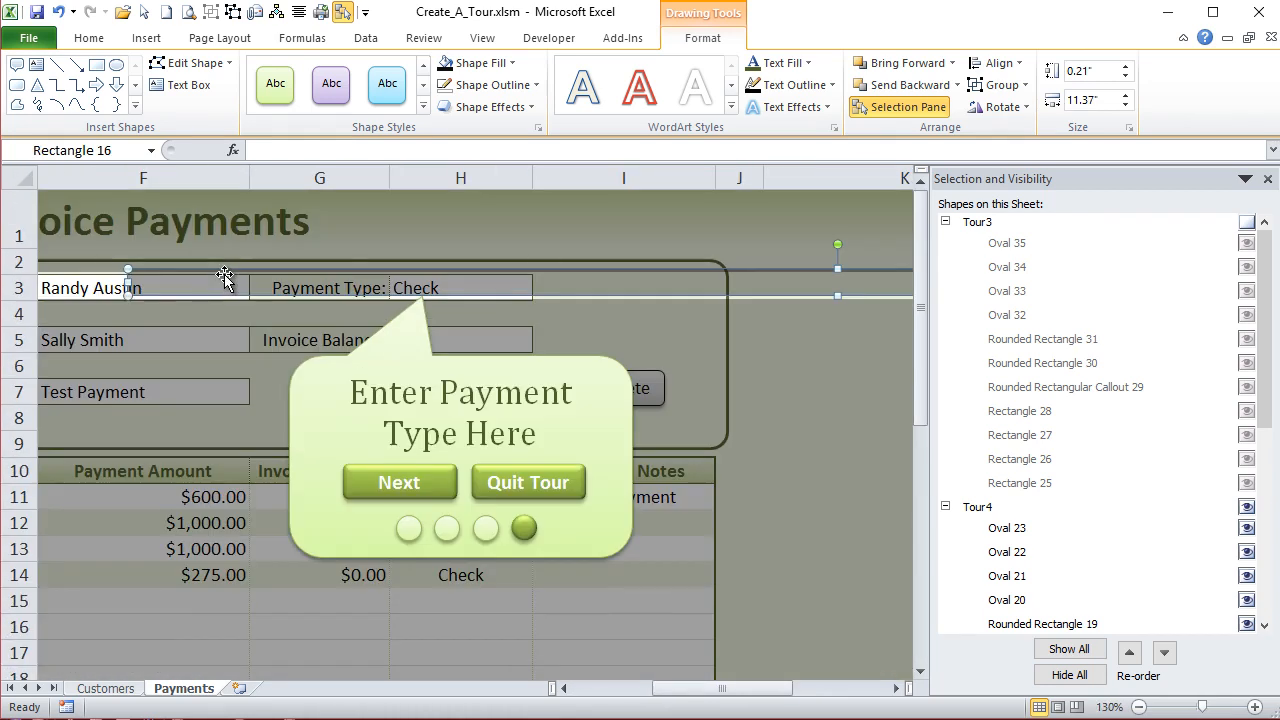
pyautogui.moveTo(120, 285); pyautogui.dragTo(536, 285)
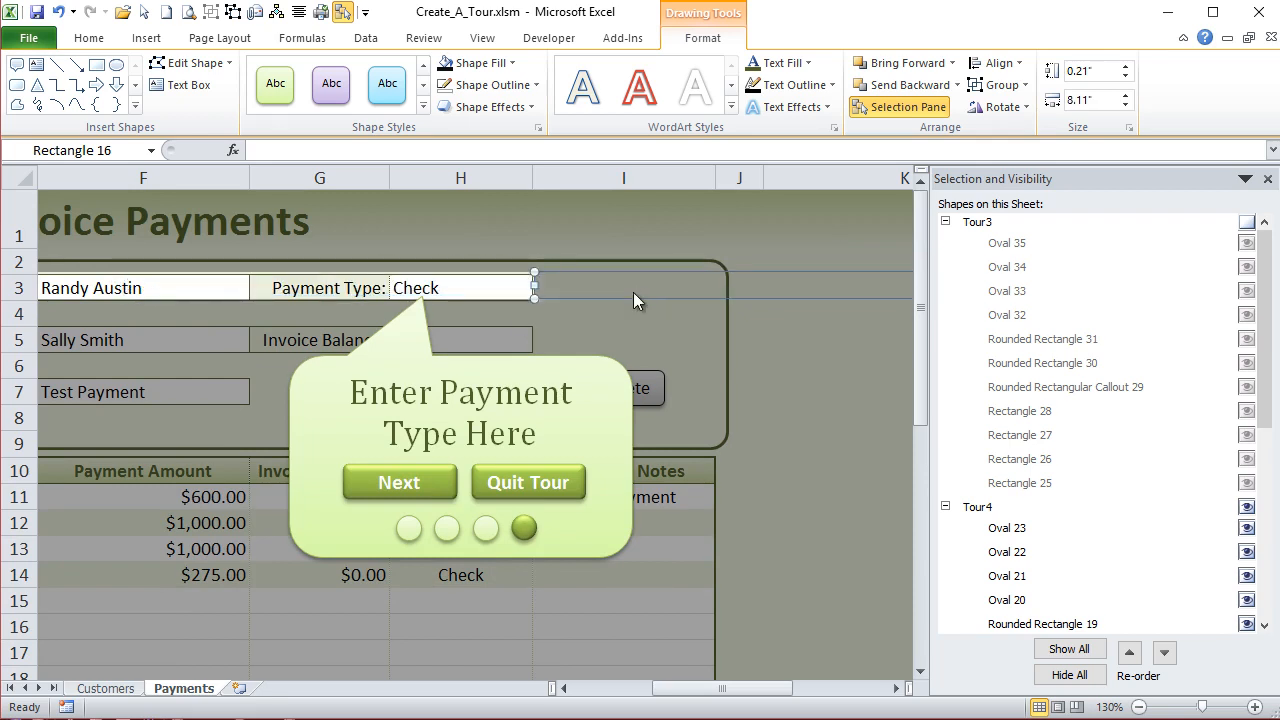
# - Shorten the far end of the row 3 strip to about 6.06 inches wide so it ends level with the main overlay
pyautogui.scroll(-4, 644, 322)
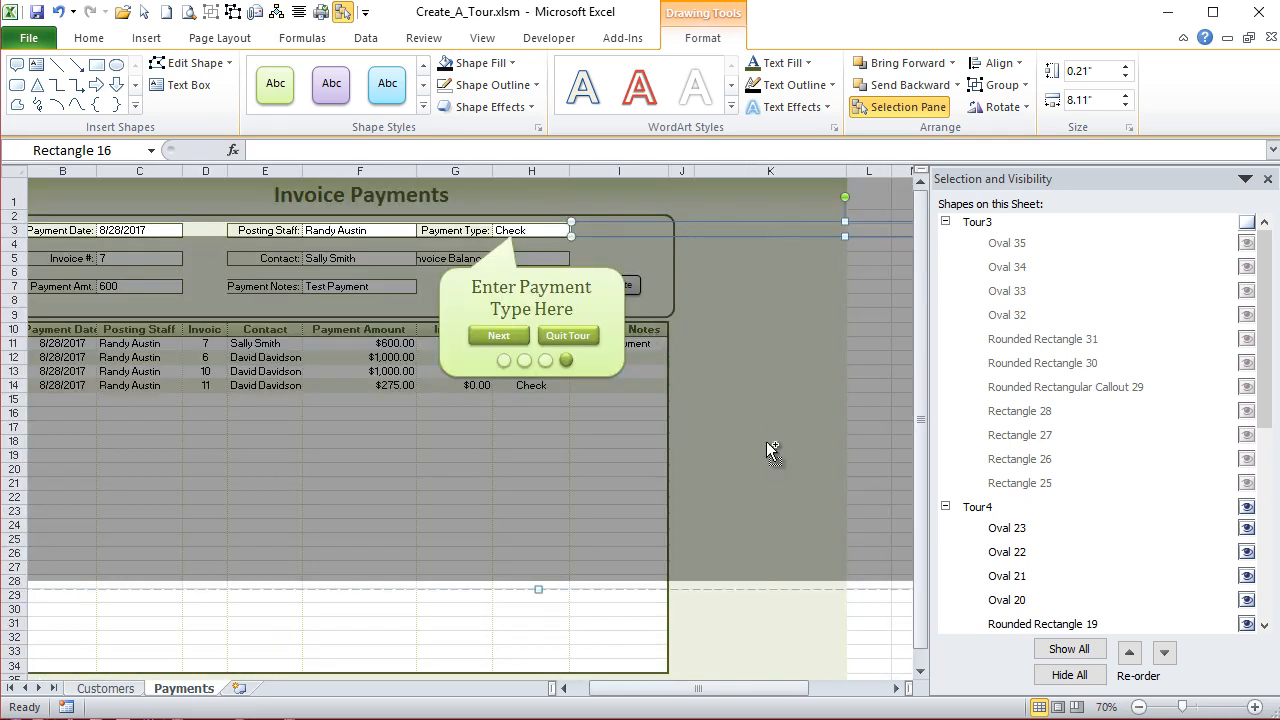
pyautogui.scroll(-3, 765, 467)
pyautogui.click(437, 251)
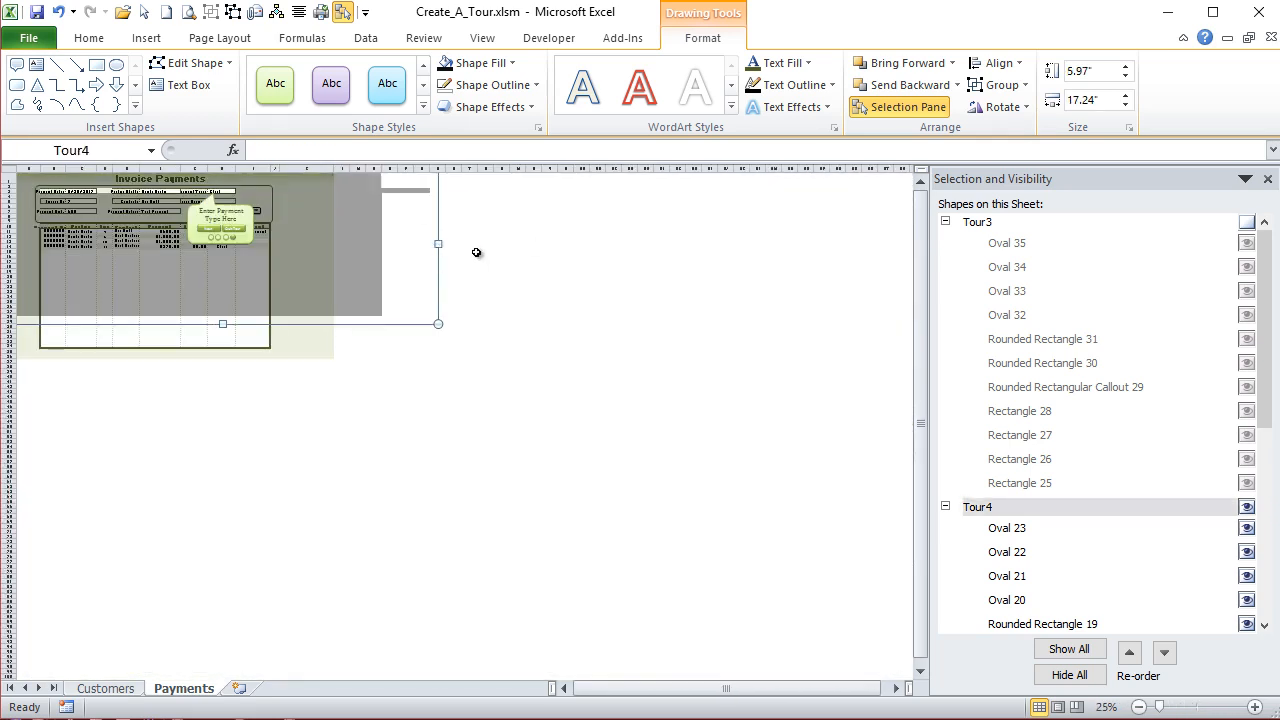
pyautogui.click(474, 251)
pyautogui.scroll(1, 453, 262)
pyautogui.scroll(3, 453, 262)
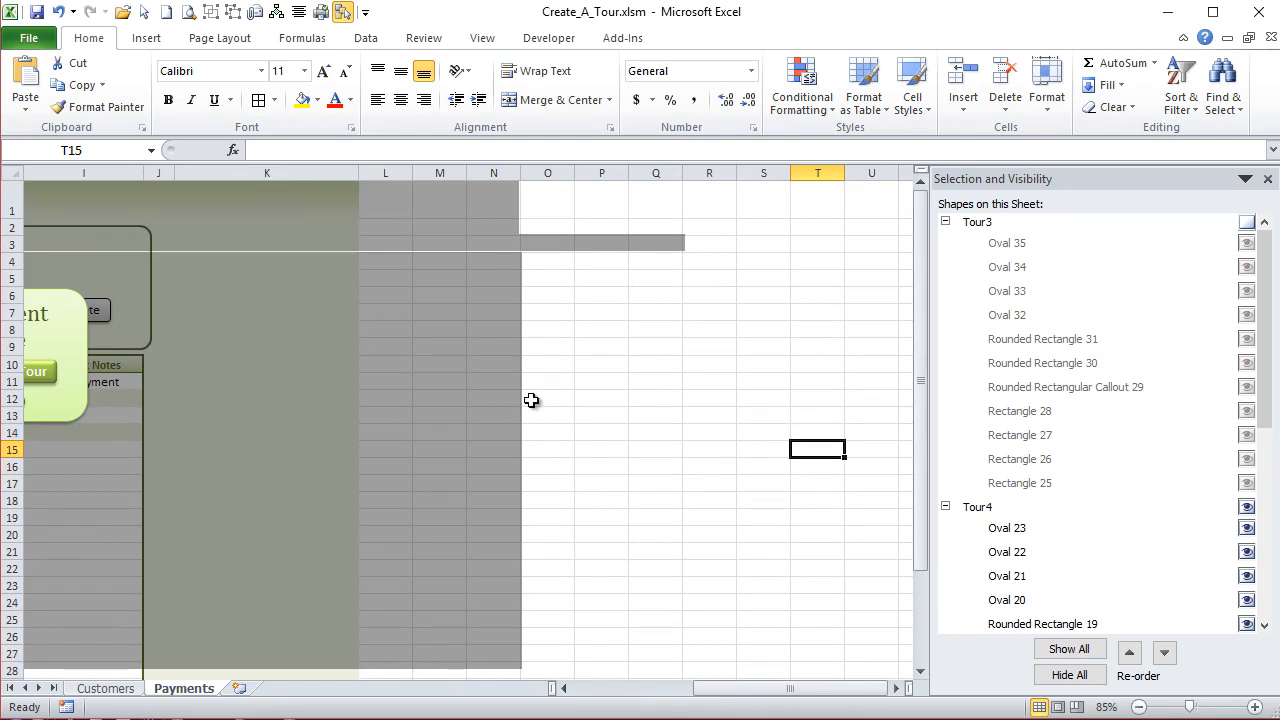
pyautogui.click(655, 243)
pyautogui.click(681, 244)
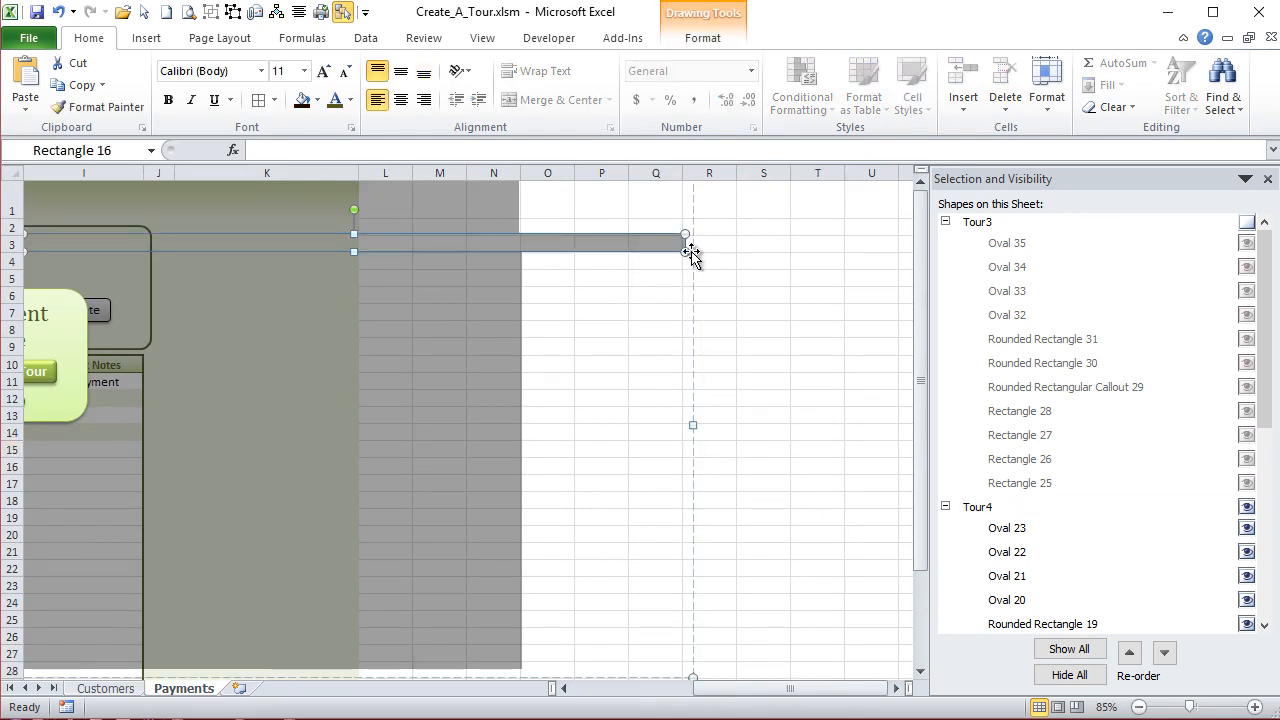
pyautogui.click(718, 290)
pyautogui.click(538, 297)
pyautogui.click(682, 261)
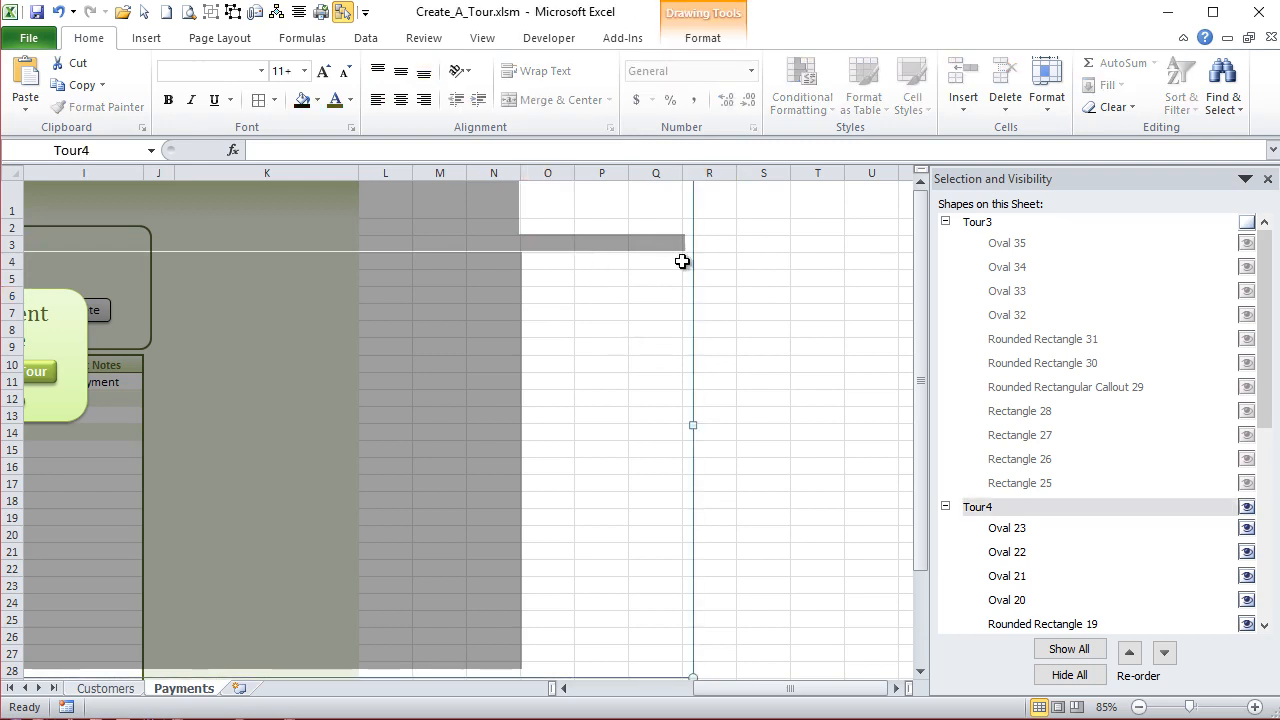
pyautogui.doubleClick(597, 242)
pyautogui.moveTo(675, 252); pyautogui.dragTo(517, 249)
pyautogui.press('Escape')
# - Check the Tour4 group's size and object positioning properties
pyautogui.click(457, 288)
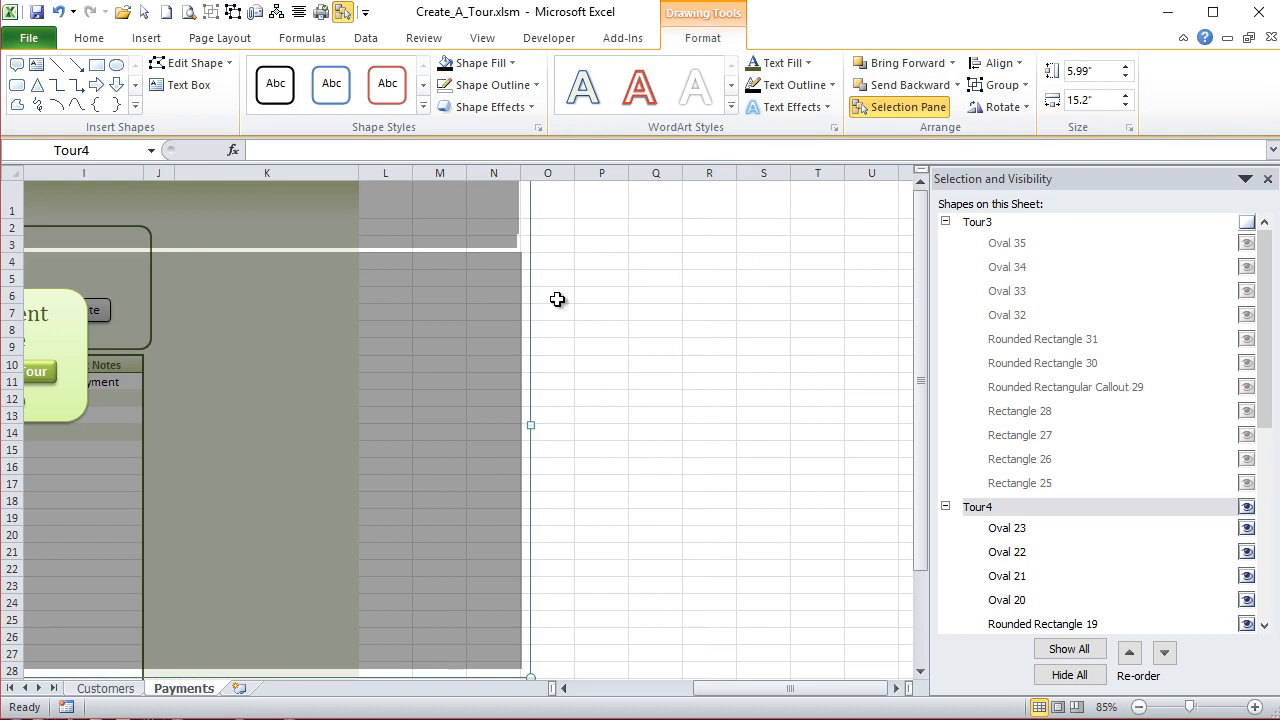
pyautogui.hotkey('shift', 'F10')
pyautogui.press('Up')
pyautogui.press('Up')
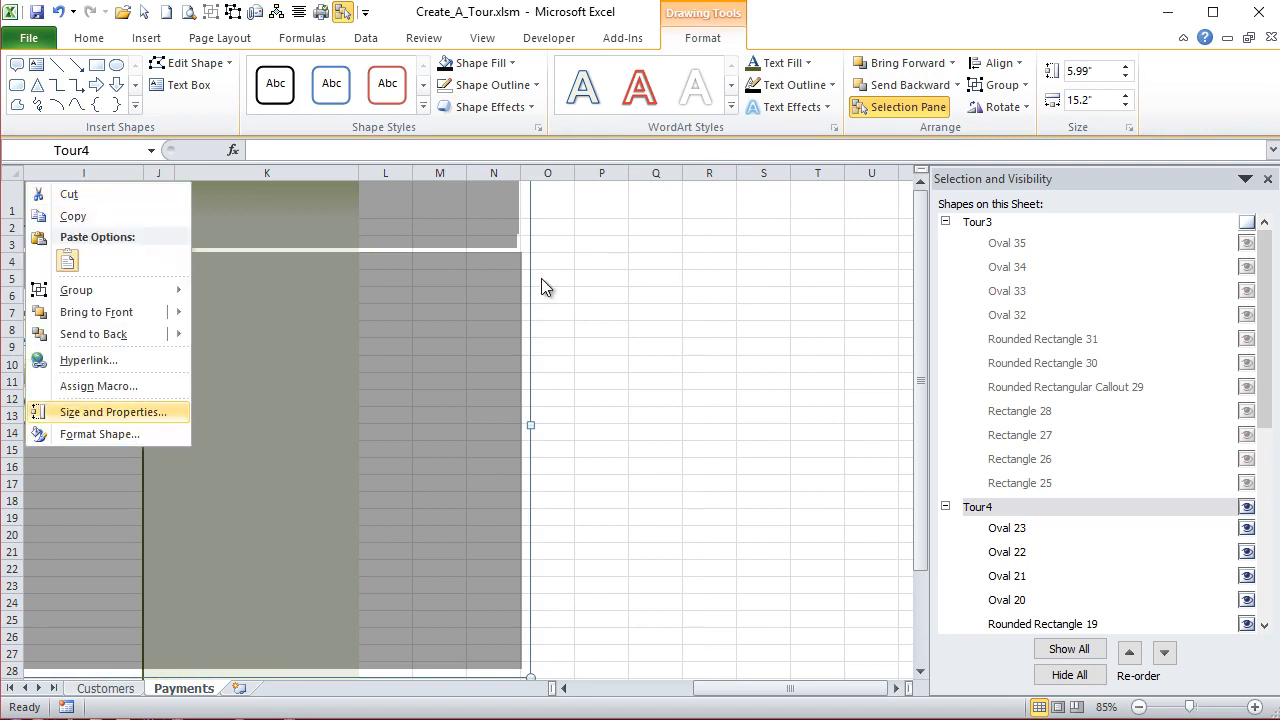
pyautogui.press('Return')
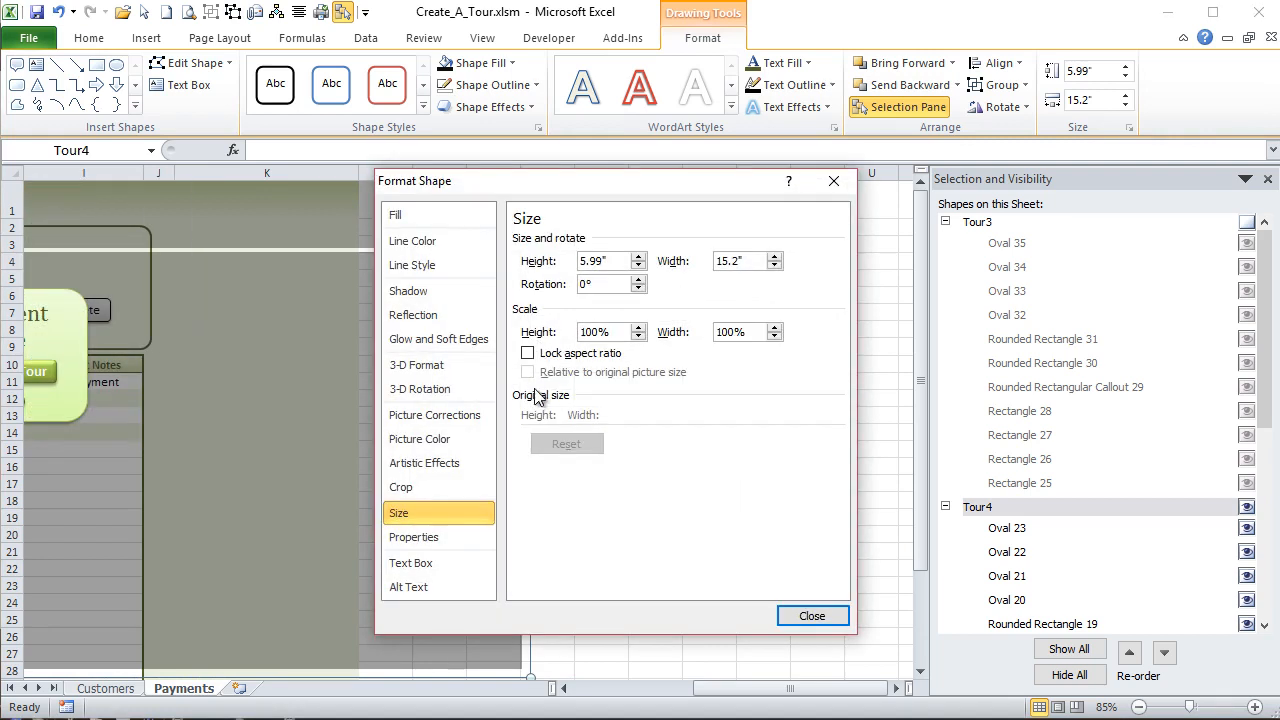
pyautogui.click(440, 537)
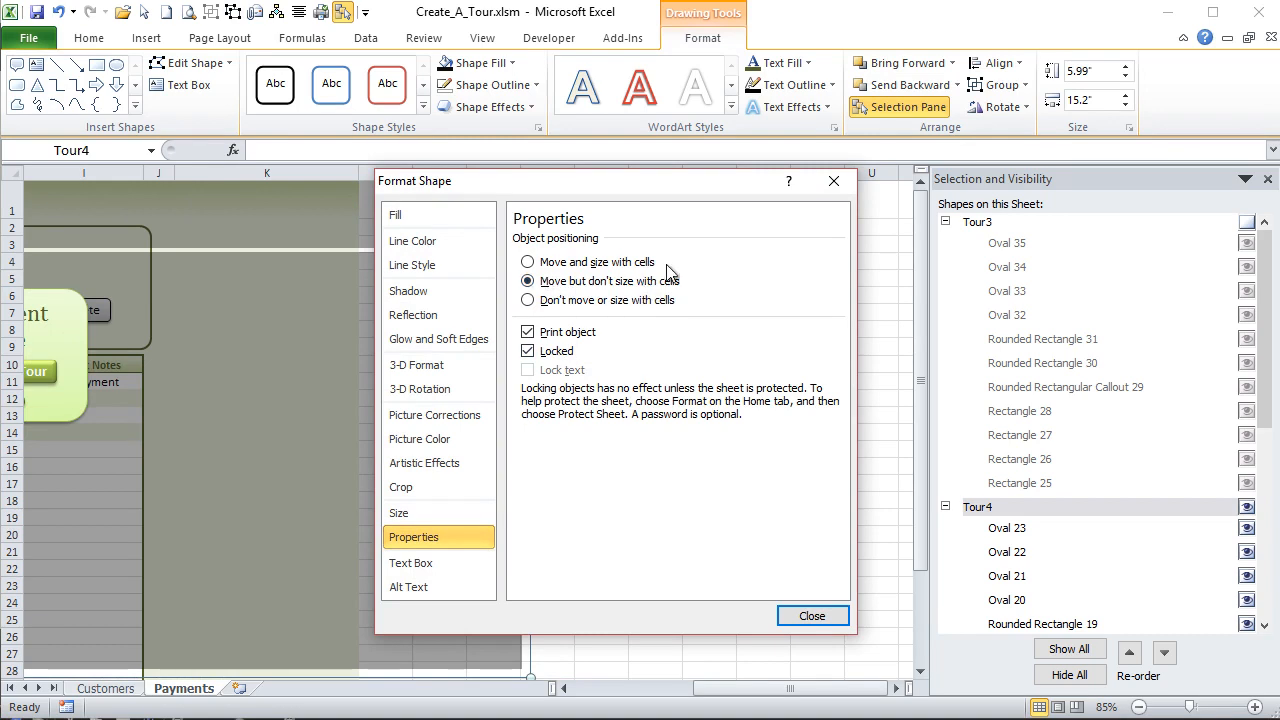
pyautogui.click(810, 616)
# - Extend the left row 3 overlay strip to about 6.8 inches wide so it reaches the Payment Type label, and nudge it down
pyautogui.moveTo(760, 690); pyautogui.dragTo(610, 690)
pyautogui.click(75, 241)
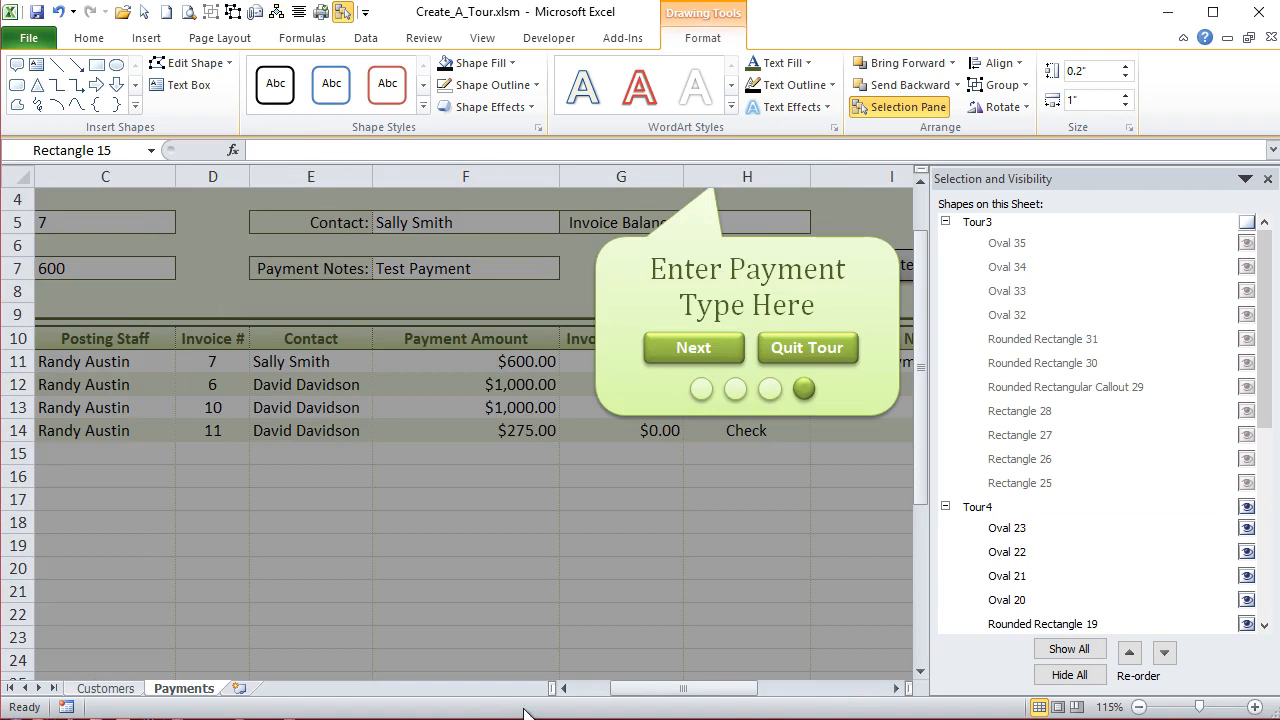
pyautogui.moveTo(632, 688); pyautogui.dragTo(595, 688)
pyautogui.scroll(1, 238, 366)
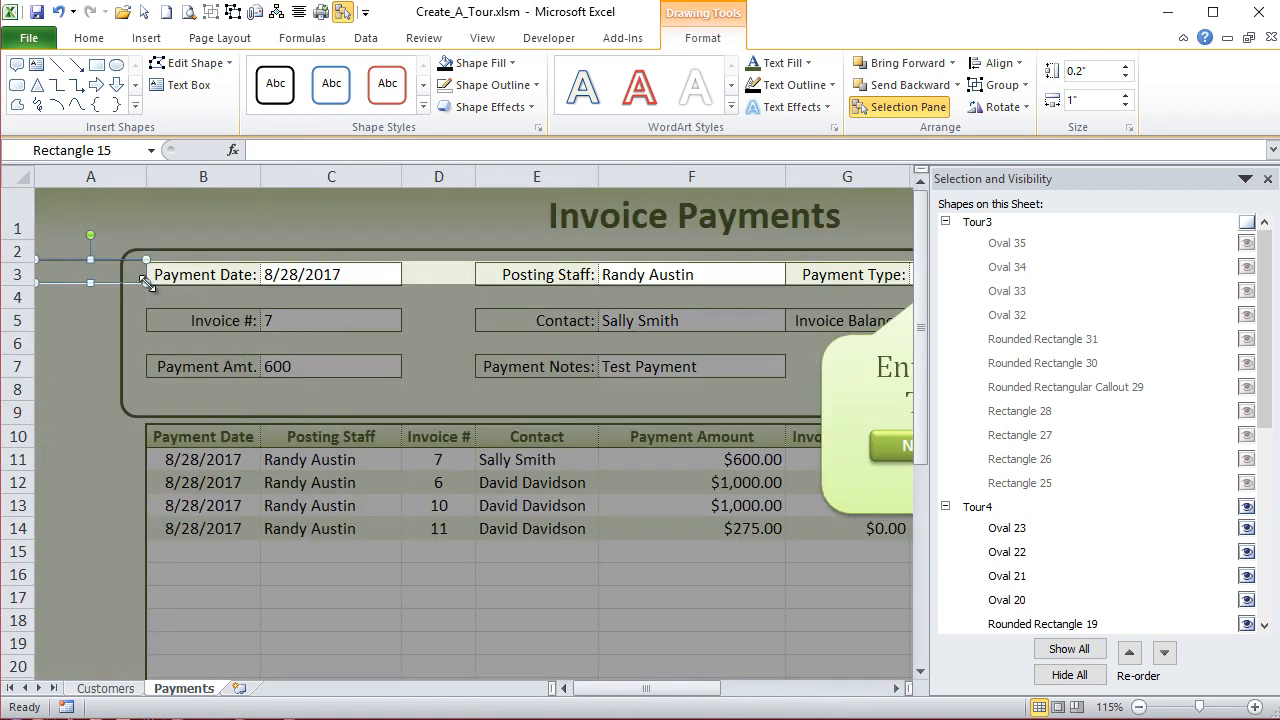
pyautogui.moveTo(146, 284); pyautogui.dragTo(419, 285)
pyautogui.press('Down')
# - Nudge the large overlay rectangle below row 3 slightly downward
pyautogui.click(463, 298)
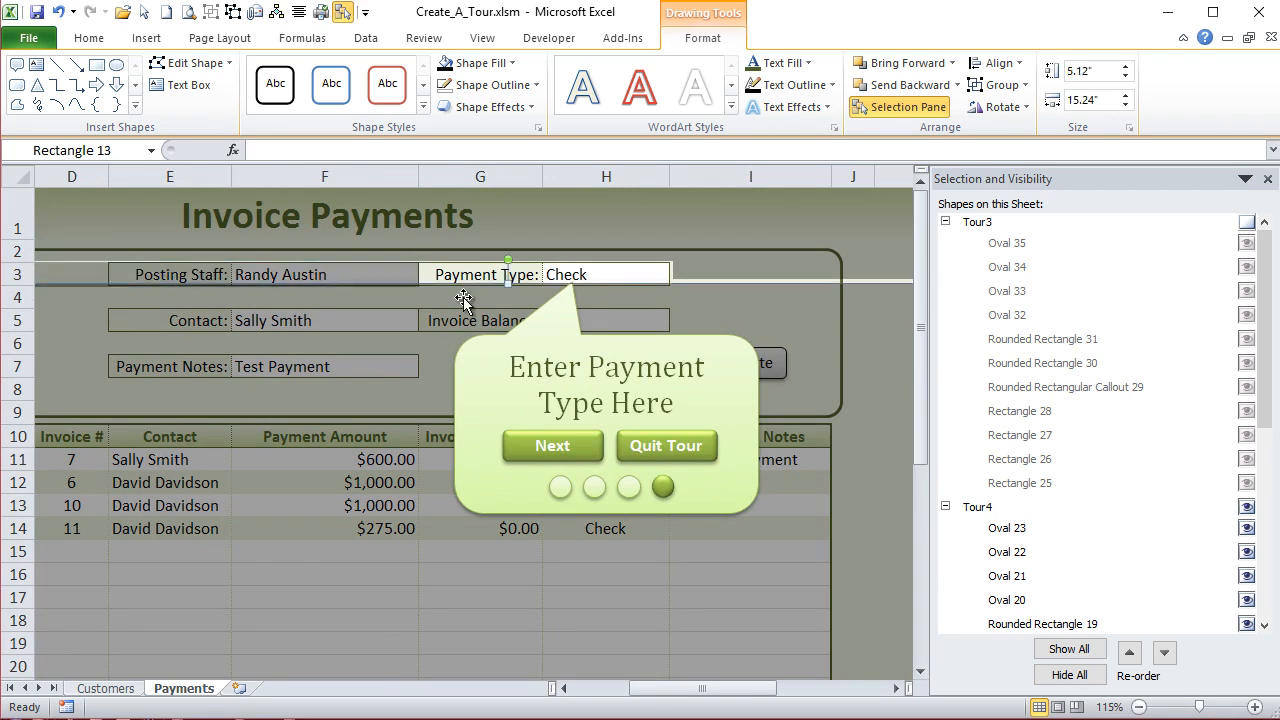
pyautogui.press('Down')
pyautogui.press('Down')
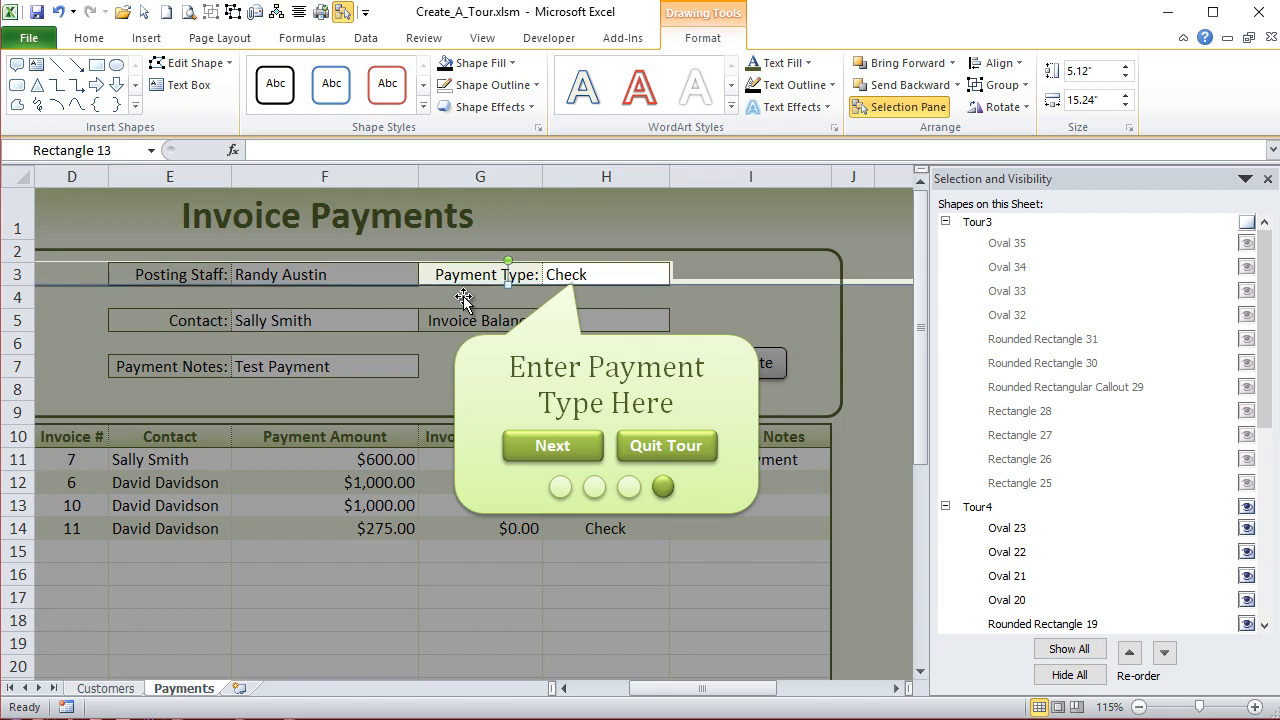
# - Stretch the strip right of the Payment Type value down to about 0.26 inches high and nudge it left against the field
pyautogui.click(700, 260)
pyautogui.click(703, 275)
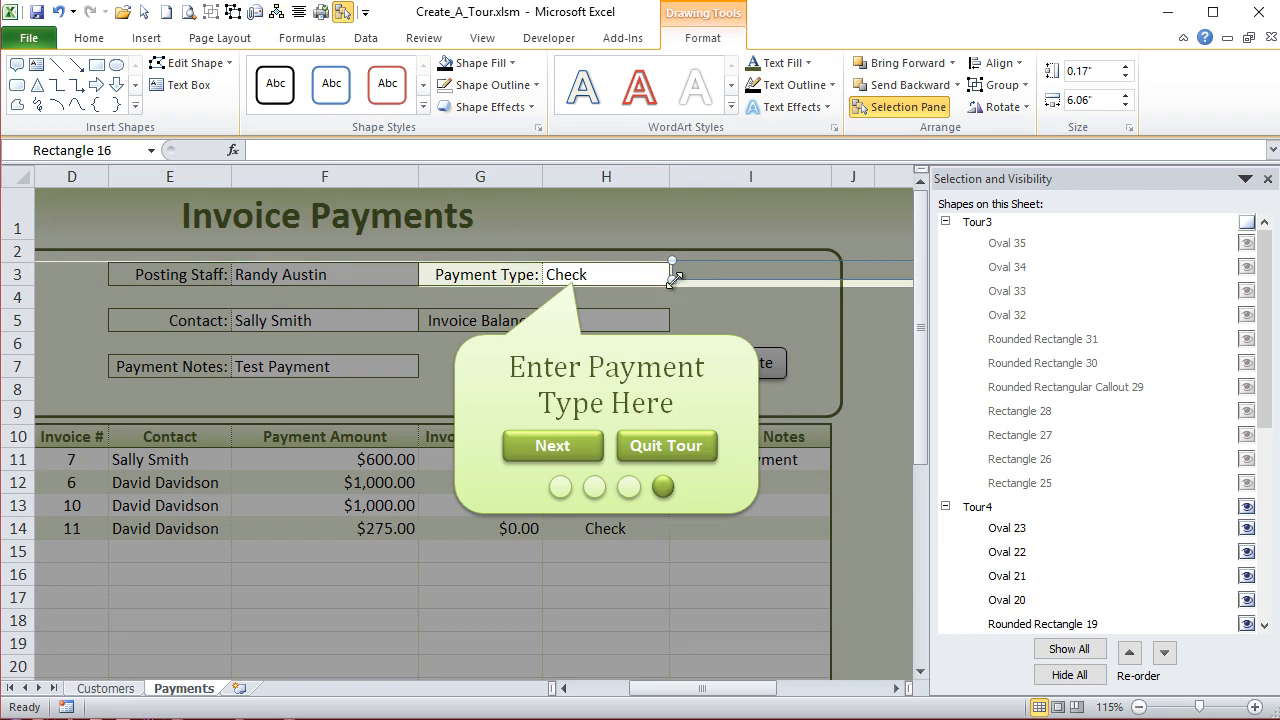
pyautogui.moveTo(673, 282); pyautogui.dragTo(673, 290)
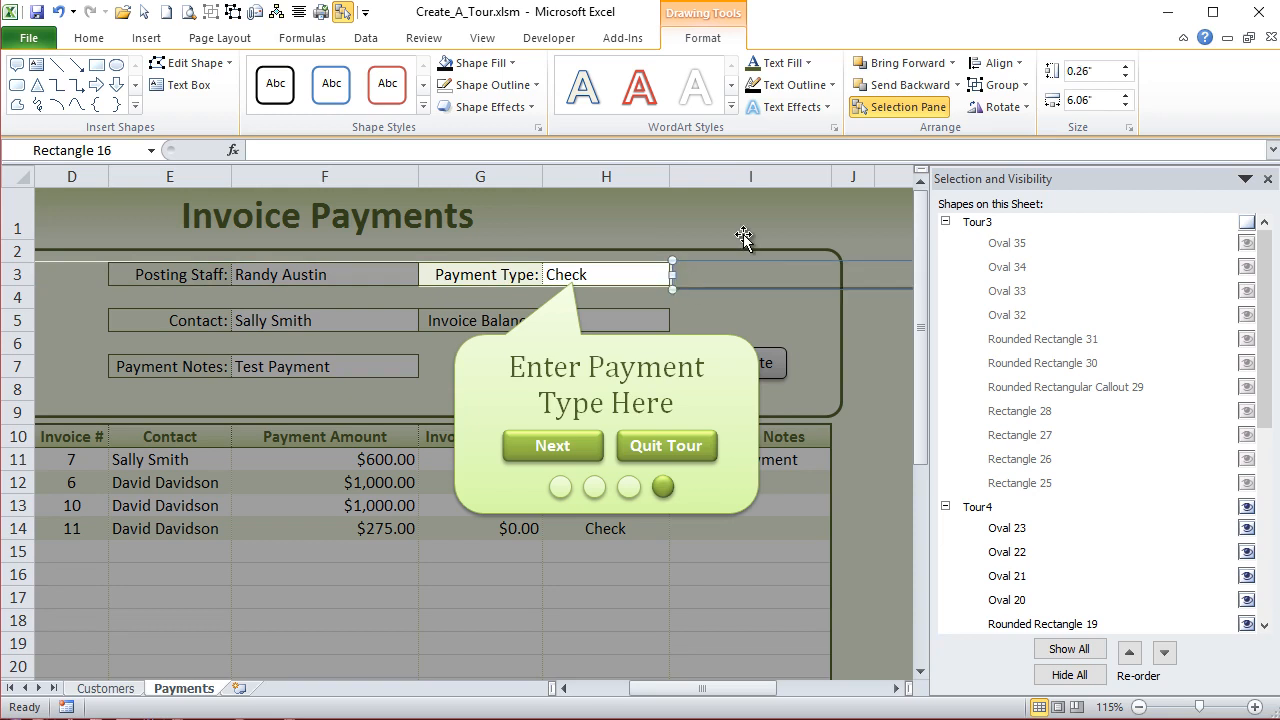
pyautogui.press('Left')
pyautogui.press('Left')
# - Set the height of both row 3 overlay strips beside the Payment Type field to 0.23 inches
pyautogui.keyDown('shift'); pyautogui.click(328, 277); pyautogui.keyUp('shift')
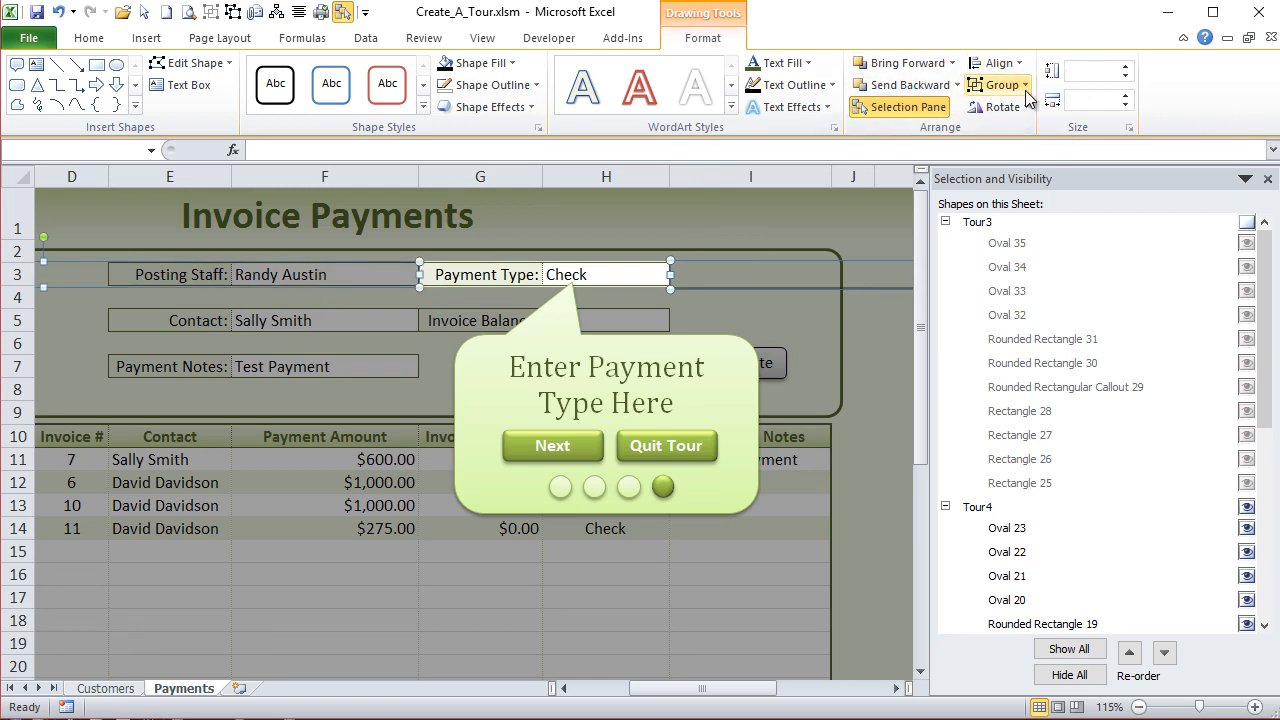
pyautogui.click(800, 340)
pyautogui.click(416, 283)
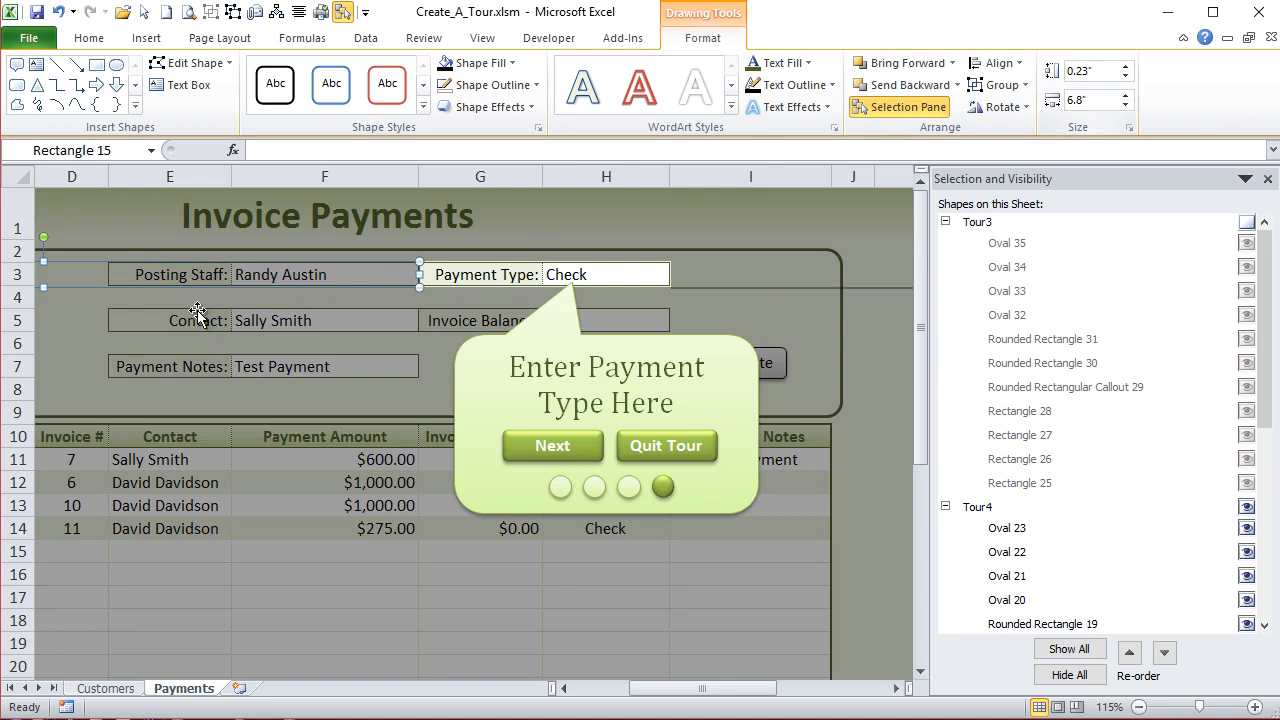
pyautogui.keyDown('ctrl'); pyautogui.click(777, 276); pyautogui.keyUp('ctrl')
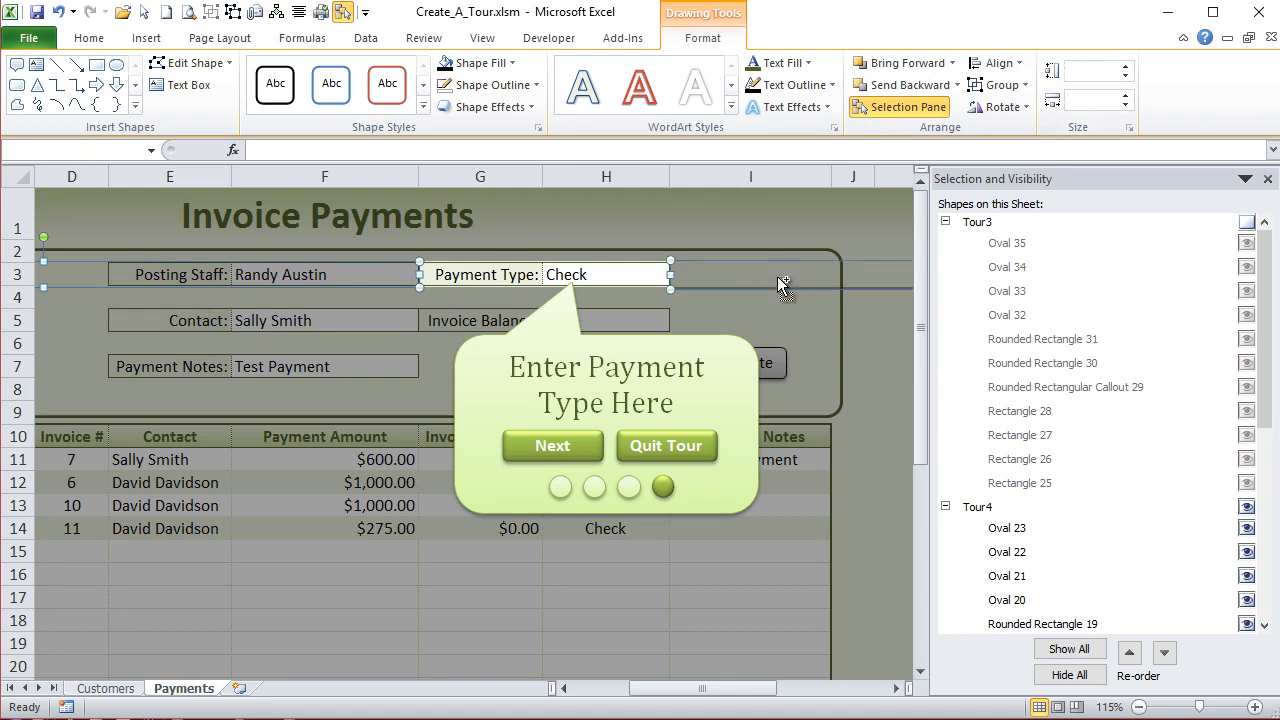
pyautogui.click(1106, 72)
pyautogui.write('.23')
pyautogui.press('Return')
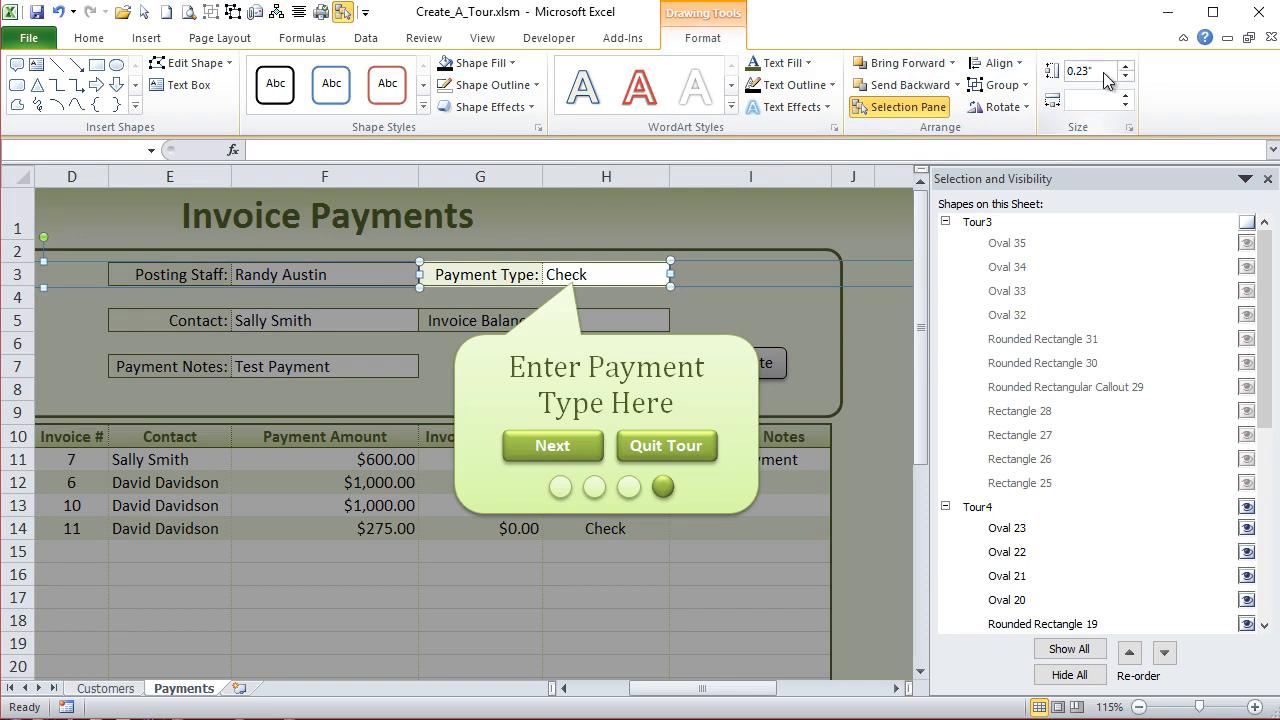
# - Select both row 3 overlay strips beside the Payment Type field and align their top edges
pyautogui.click(368, 340)
pyautogui.click(385, 274)
pyautogui.keyDown('shift'); pyautogui.click(724, 267); pyautogui.keyUp('shift')
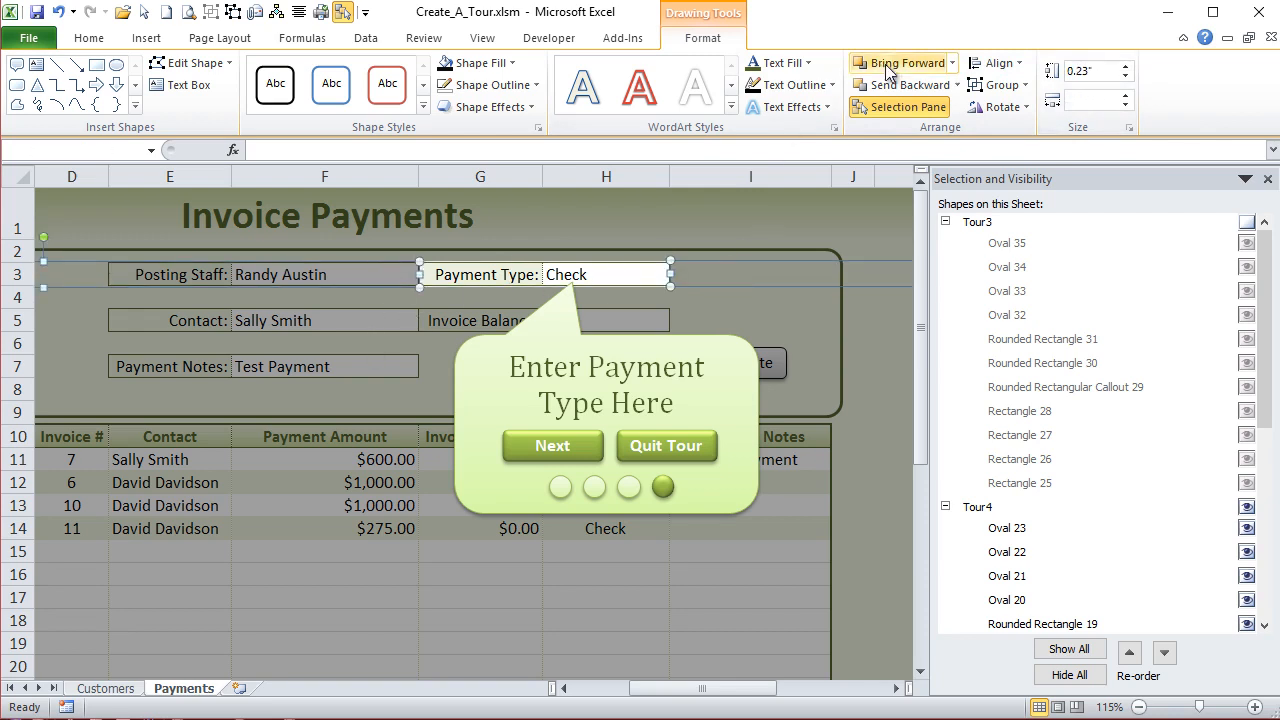
pyautogui.click(1000, 64)
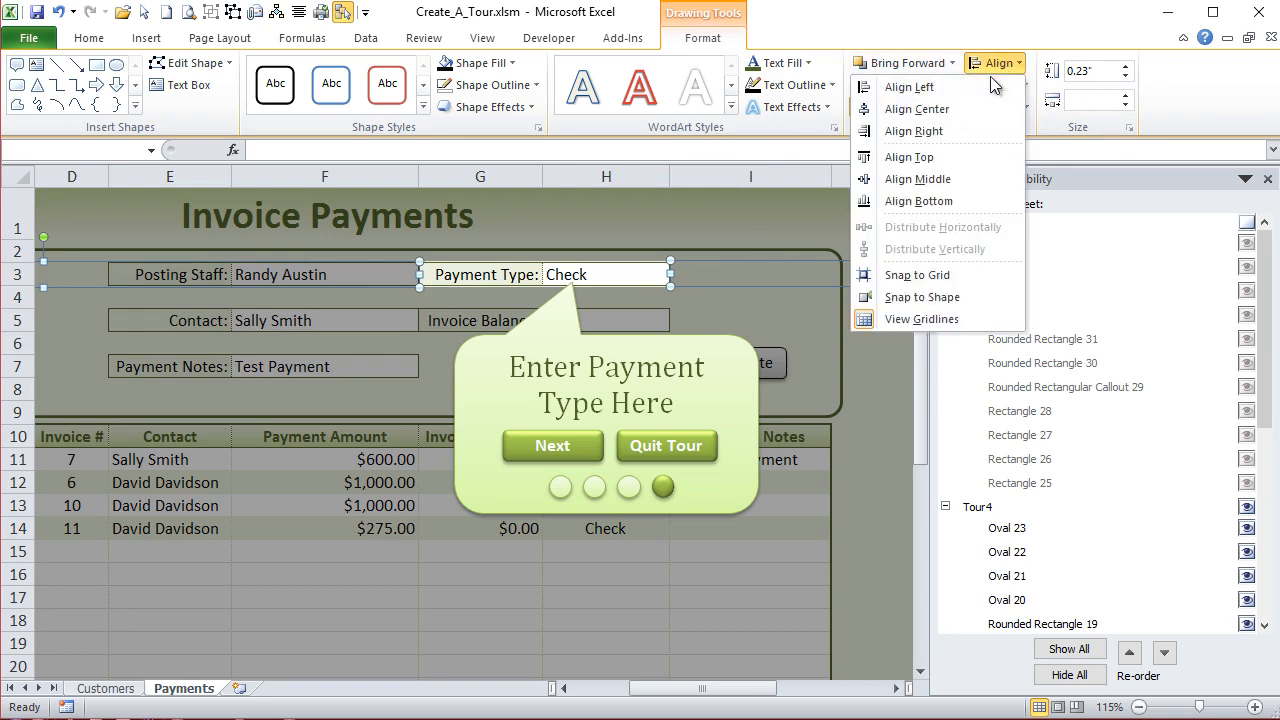
pyautogui.click(948, 155)
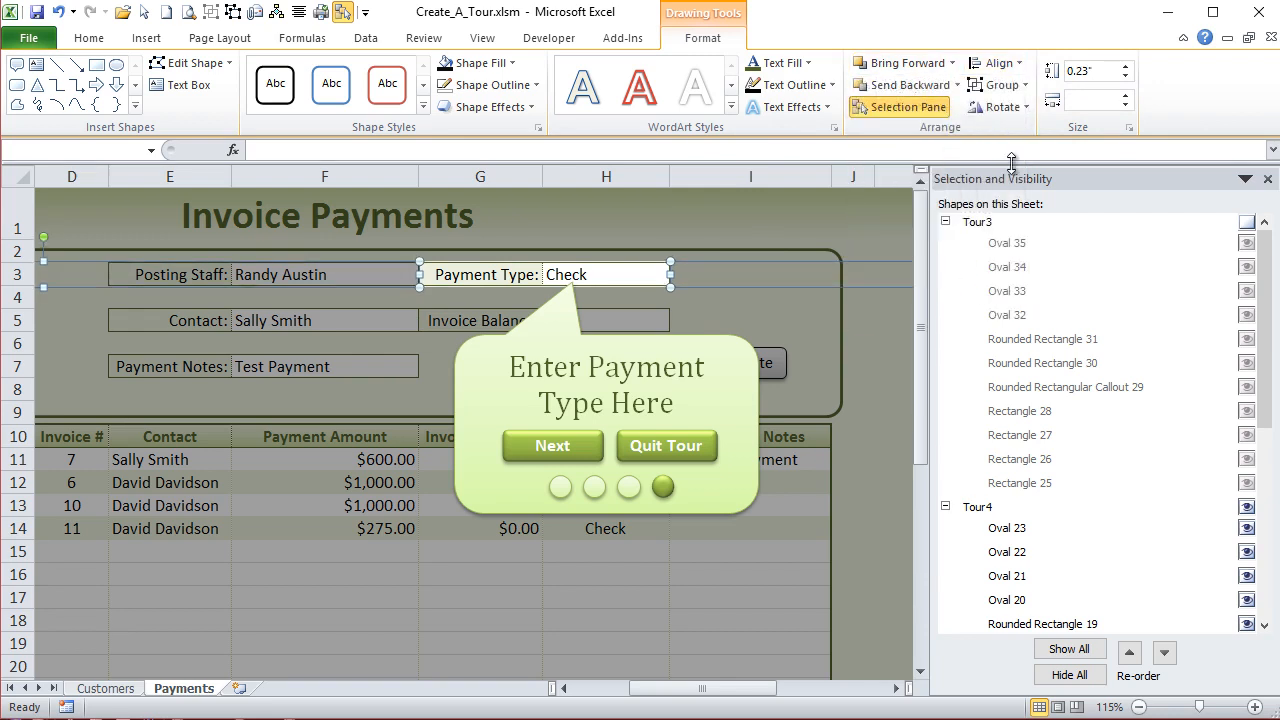
# - Nudge the large overlay rectangle and both row 3 strips slightly upward so their edges meet below row 3
pyautogui.click(440, 308)
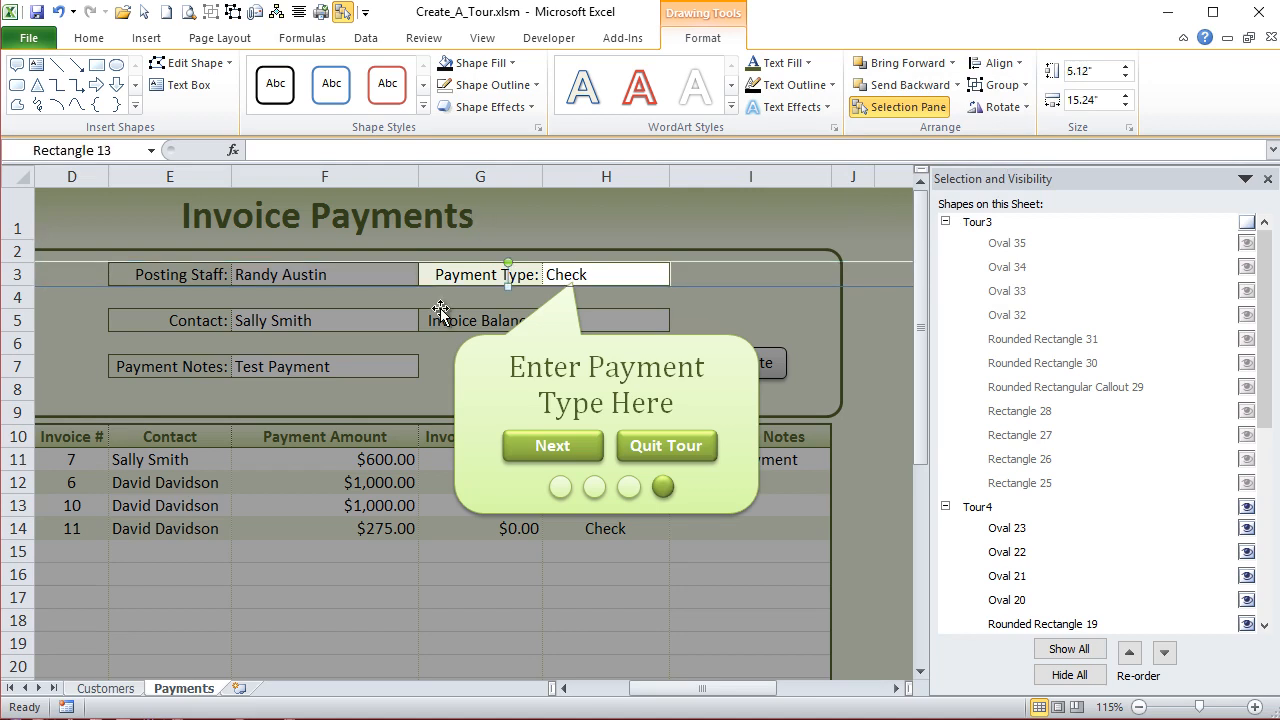
pyautogui.click(408, 285)
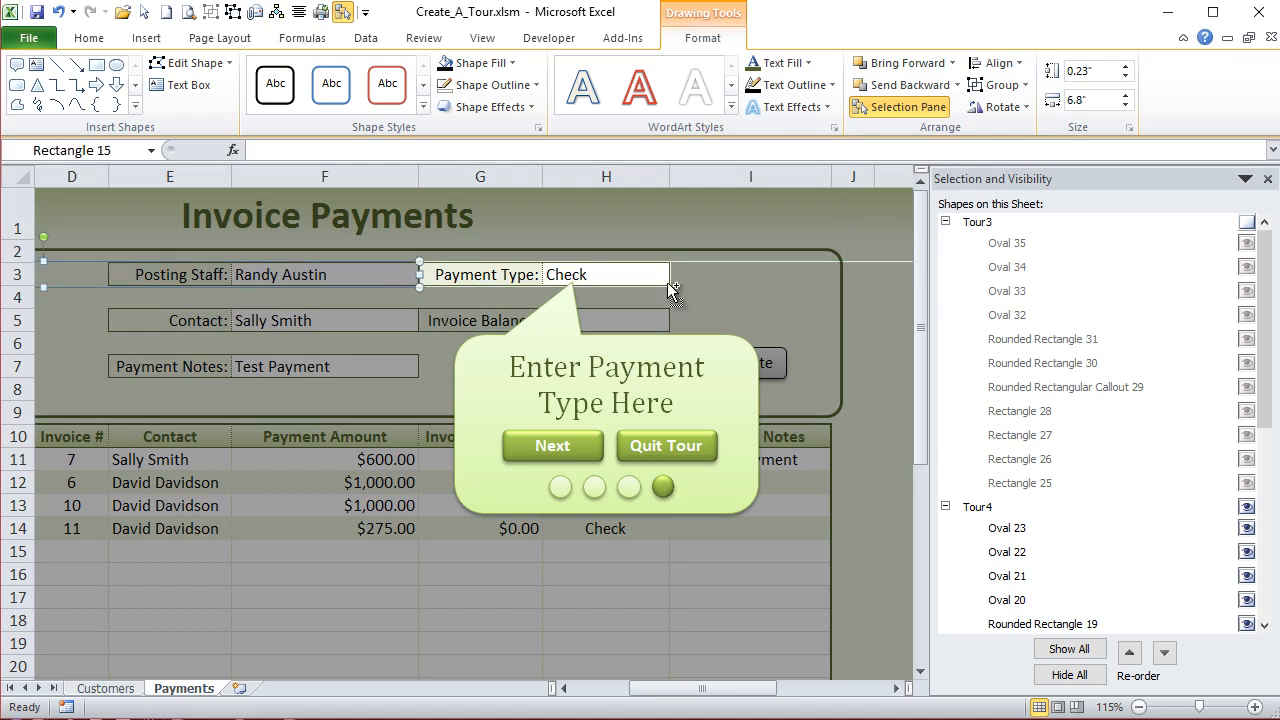
pyautogui.click(443, 330)
pyautogui.keyDown('ctrl'); pyautogui.scroll(-2, 443, 330); pyautogui.keyUp('ctrl')
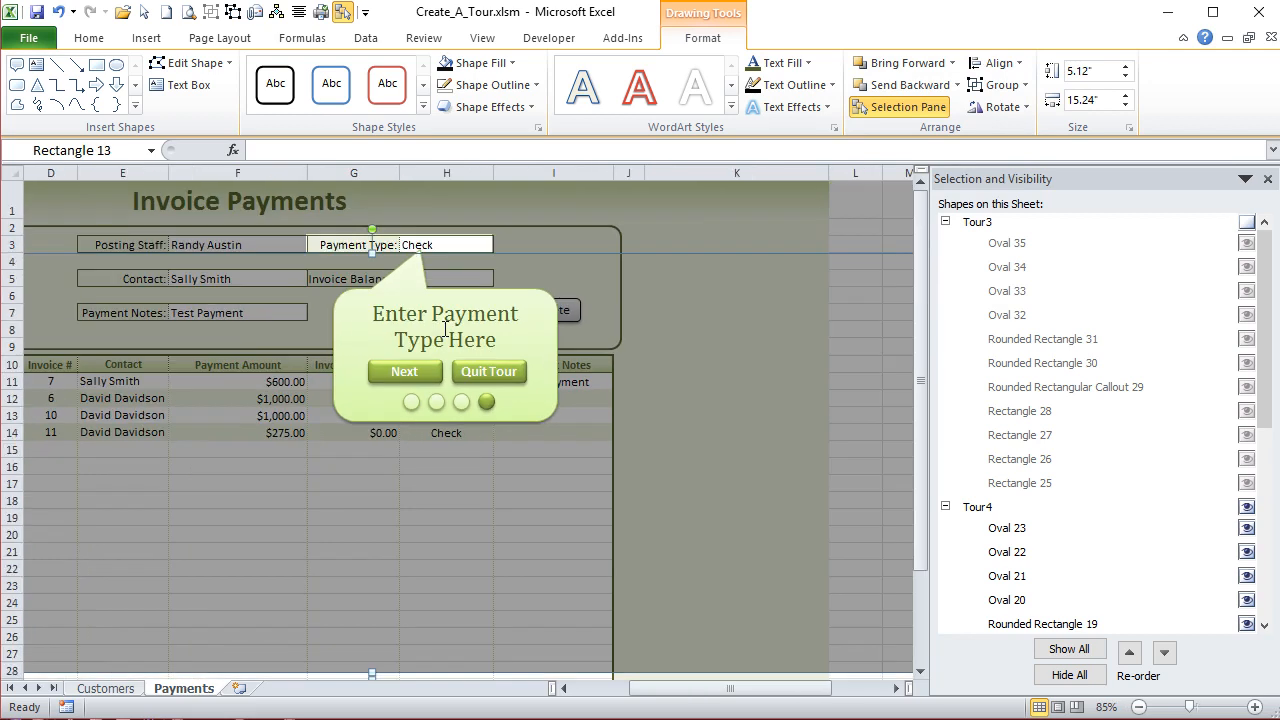
pyautogui.moveTo(675, 688); pyautogui.dragTo(615, 688)
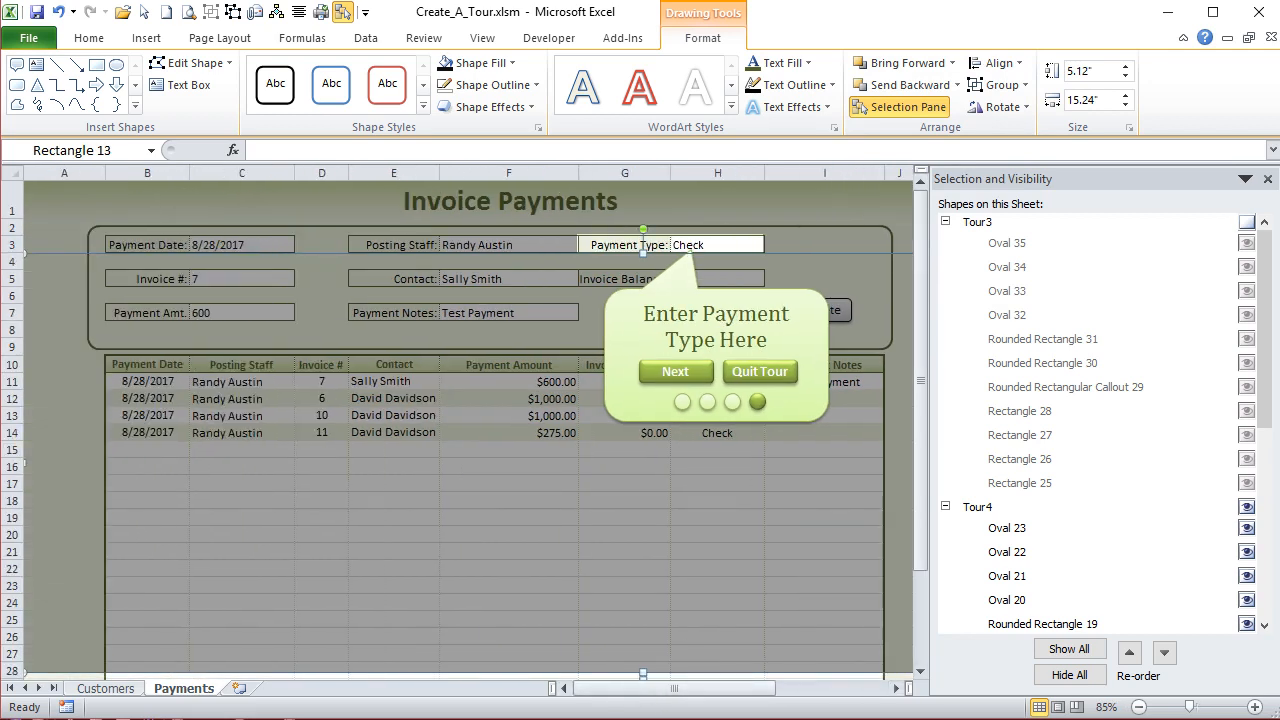
# - Check the Tour4 overlay's coverage across the Payments sheet, and hide the Tour4 group
pyautogui.click(1267, 179)
pyautogui.keyDown('ctrl'); pyautogui.scroll(-1, 350, 617); pyautogui.keyUp('ctrl')
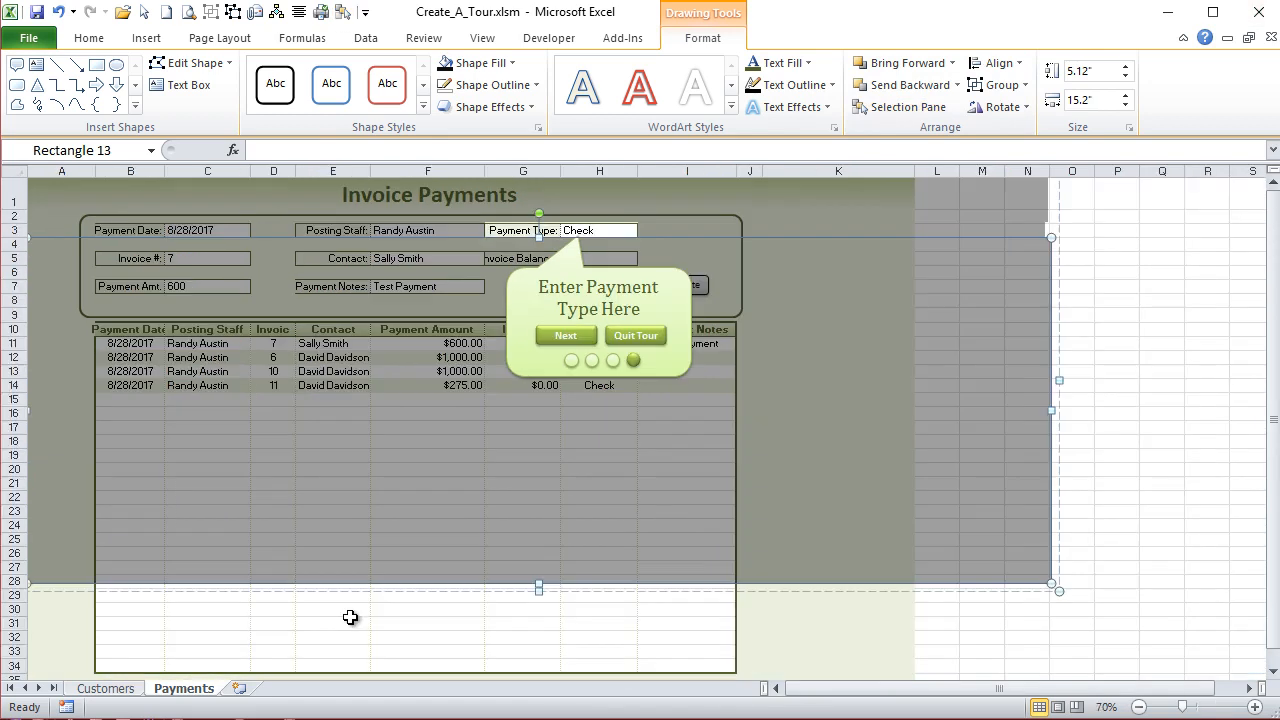
pyautogui.keyDown('ctrl'); pyautogui.scroll(1, 350, 620); pyautogui.keyUp('ctrl')
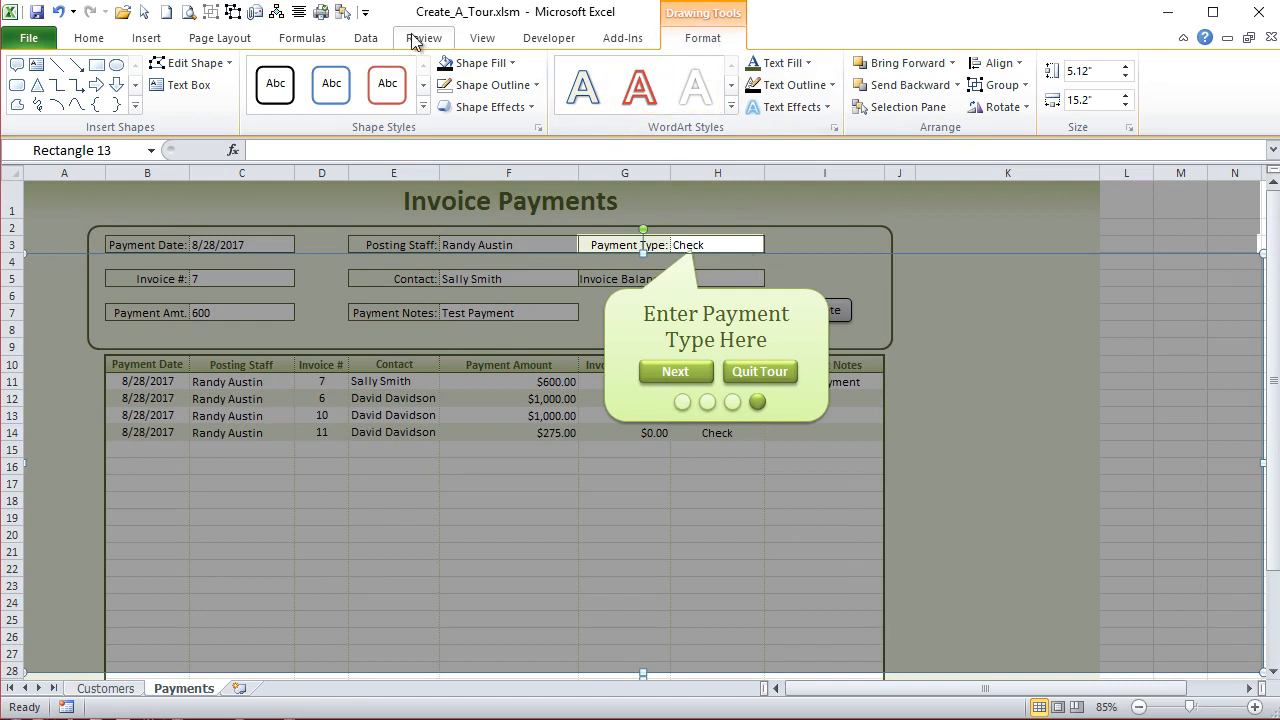
pyautogui.click(342, 12)
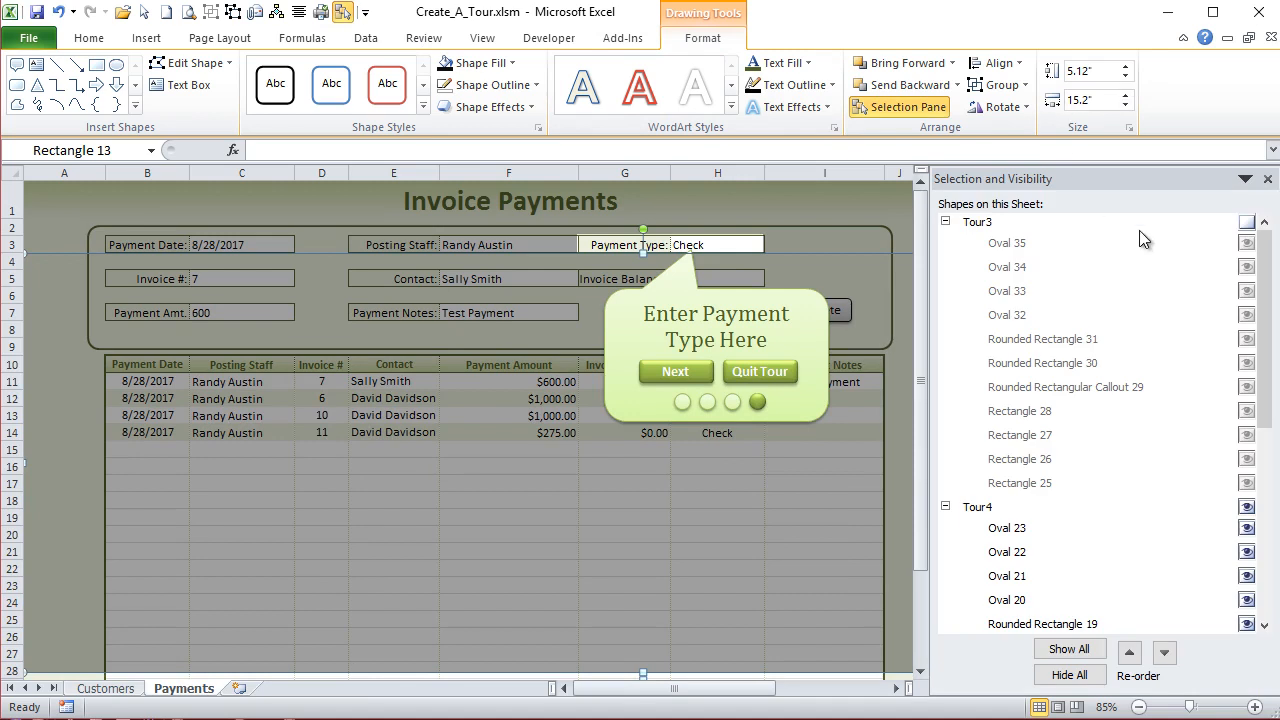
pyautogui.click(1247, 507)
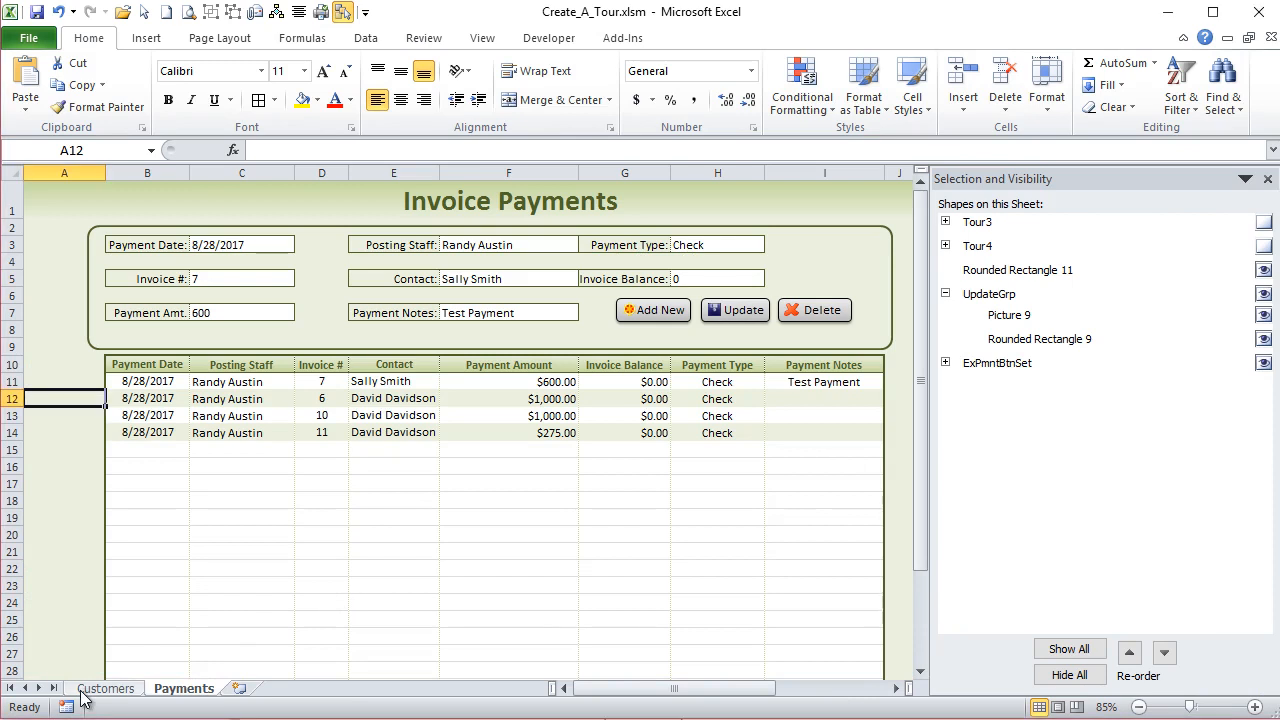
# - Assign the NextTour macro to the Take A Tour button on the Customers sheet
pyautogui.click(103, 689)
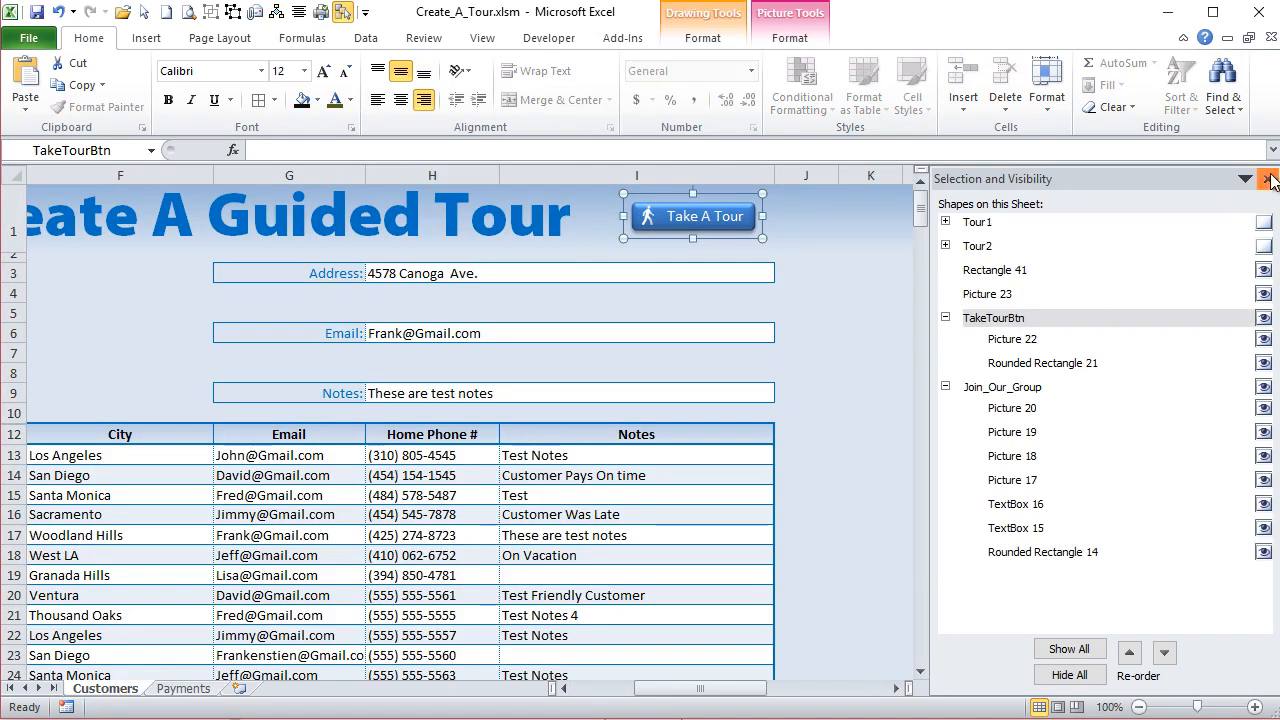
pyautogui.click(1267, 179)
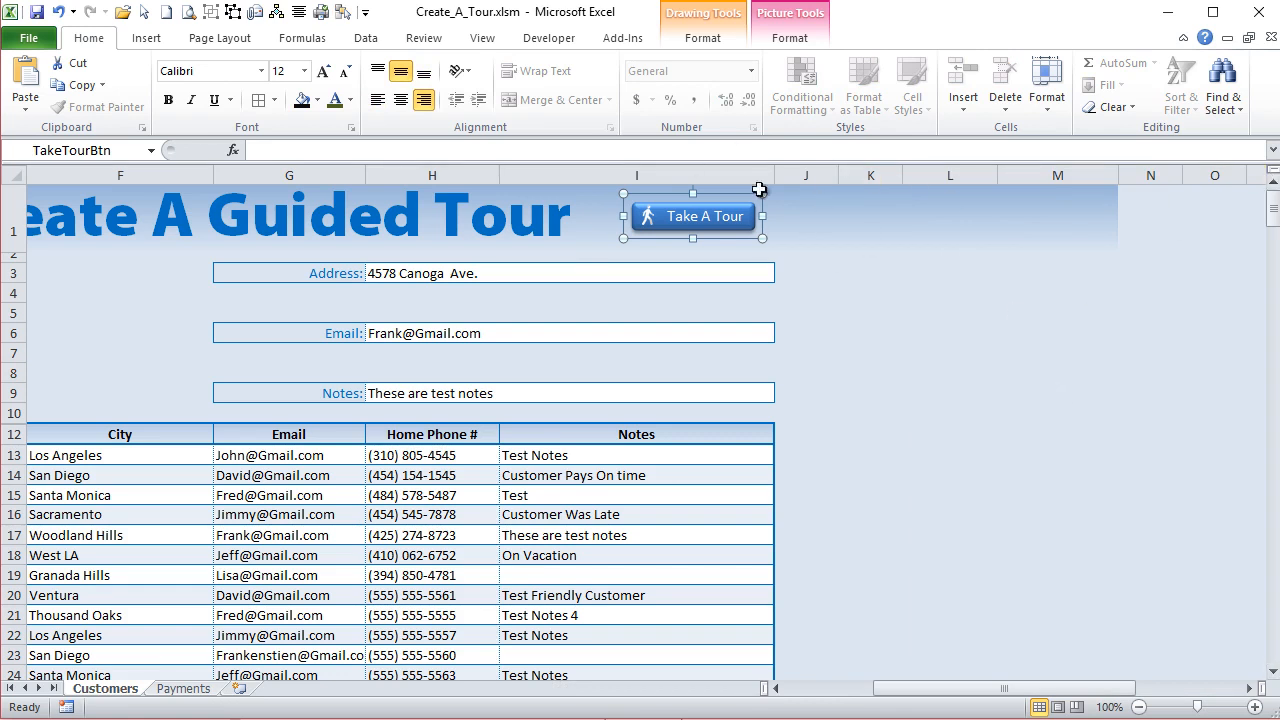
pyautogui.rightClick(743, 205)
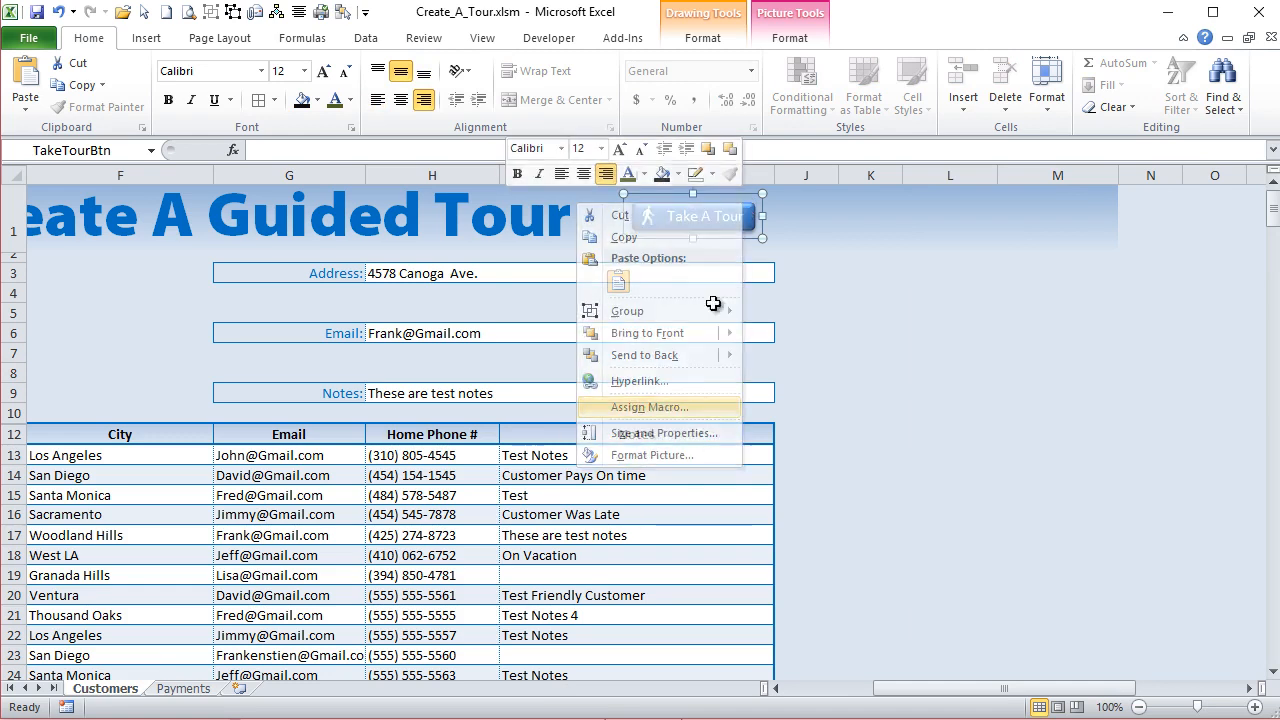
pyautogui.click(694, 416)
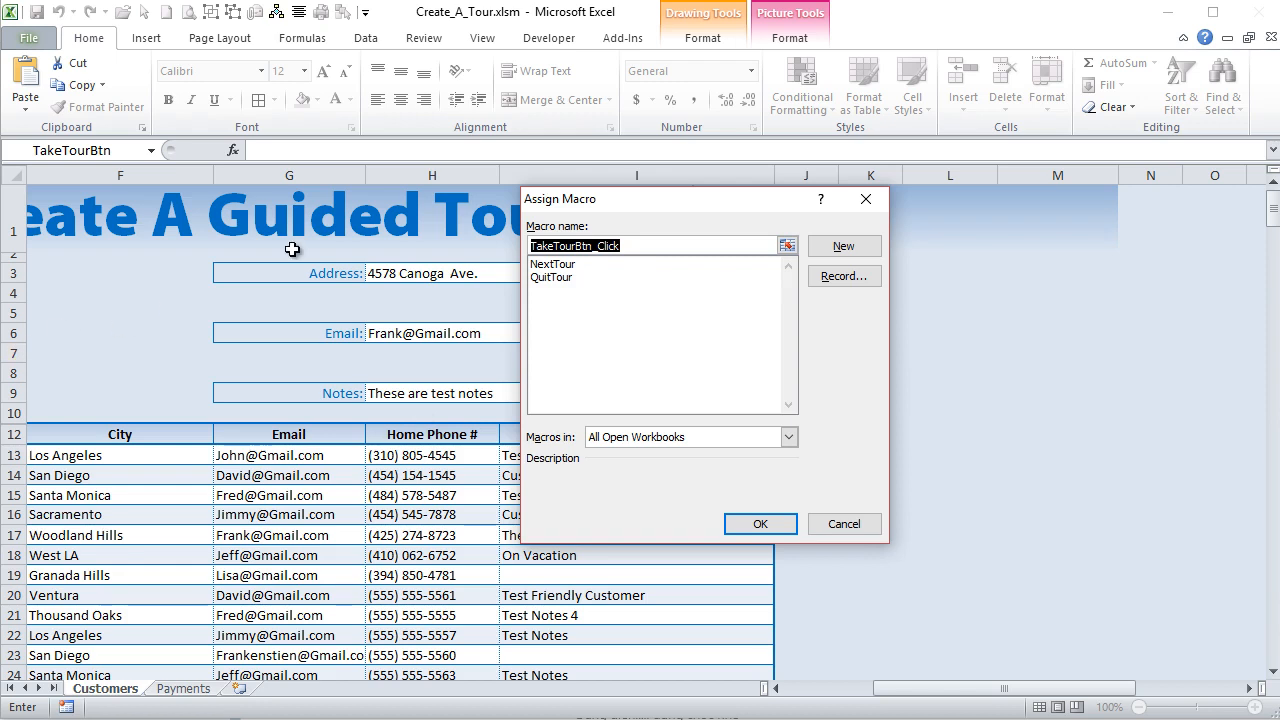
pyautogui.moveTo(622, 201); pyautogui.dragTo(664, 281)
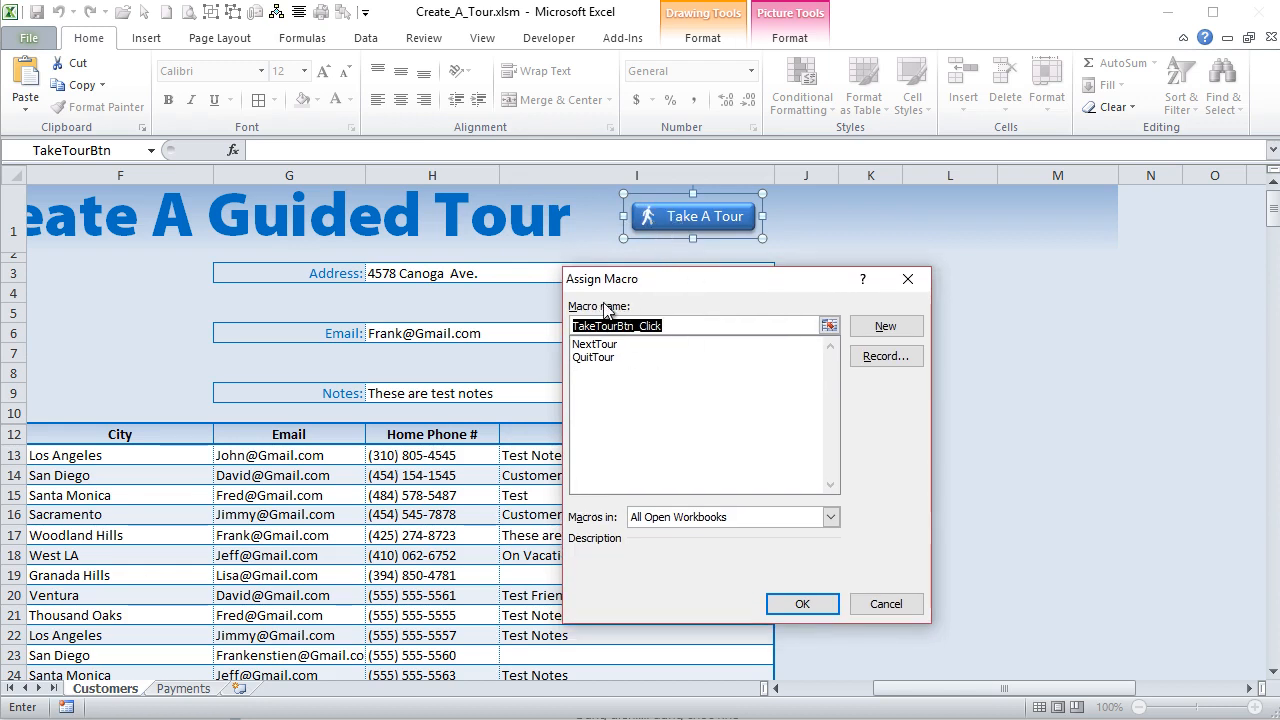
pyautogui.click(595, 344)
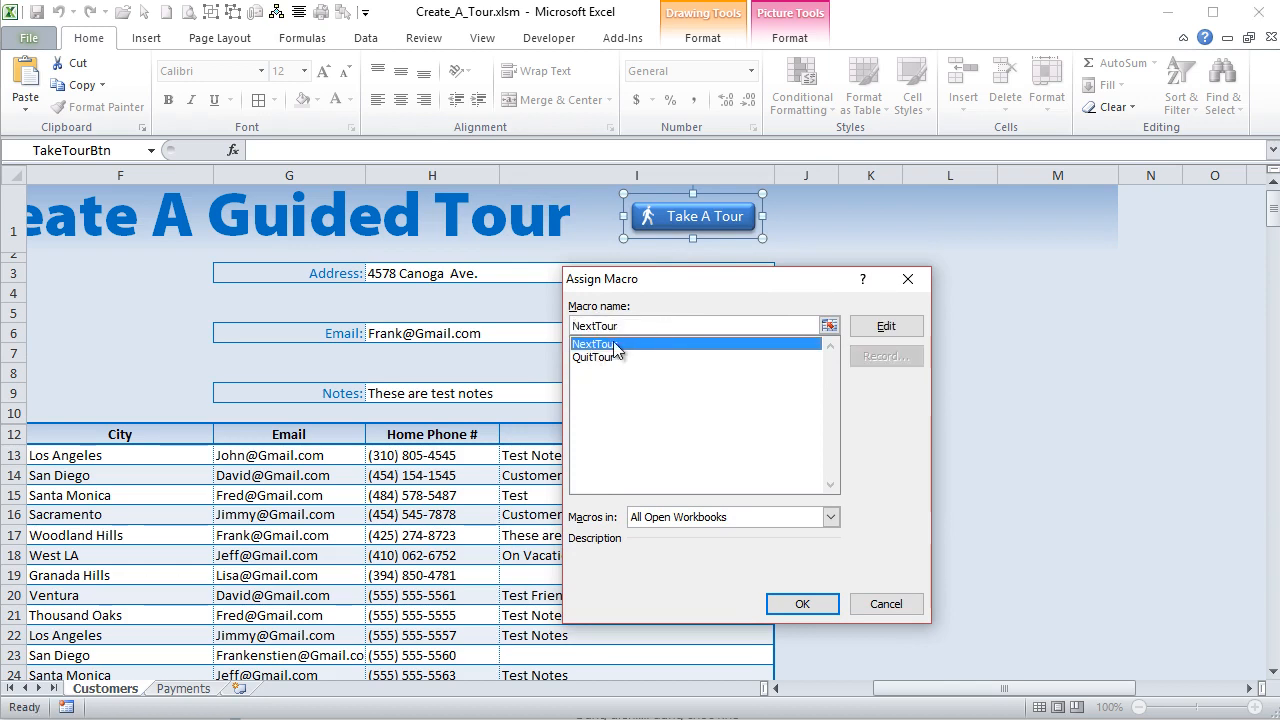
pyautogui.click(807, 611)
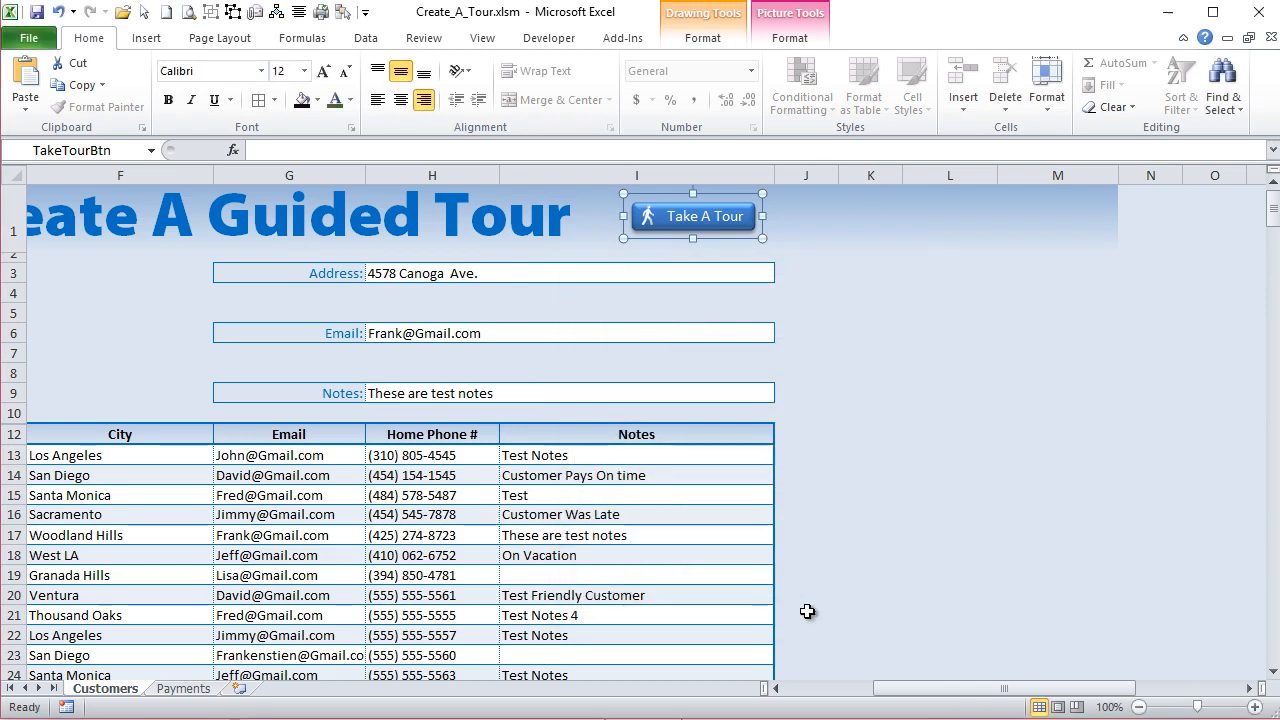
# - Check the next tour number in A4, start the tour from the Take A Tour button, and quit it at the Customer Name callout
pyautogui.moveTo(914, 694); pyautogui.dragTo(810, 697)
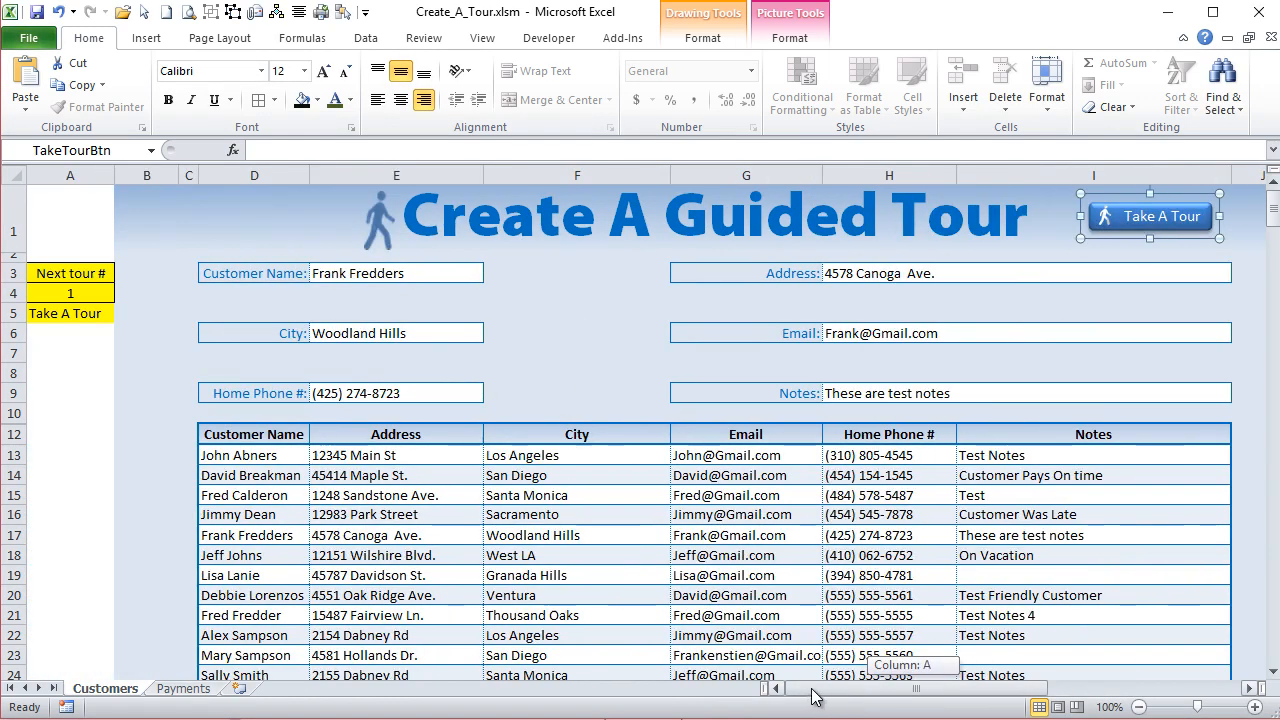
pyautogui.click(80, 297)
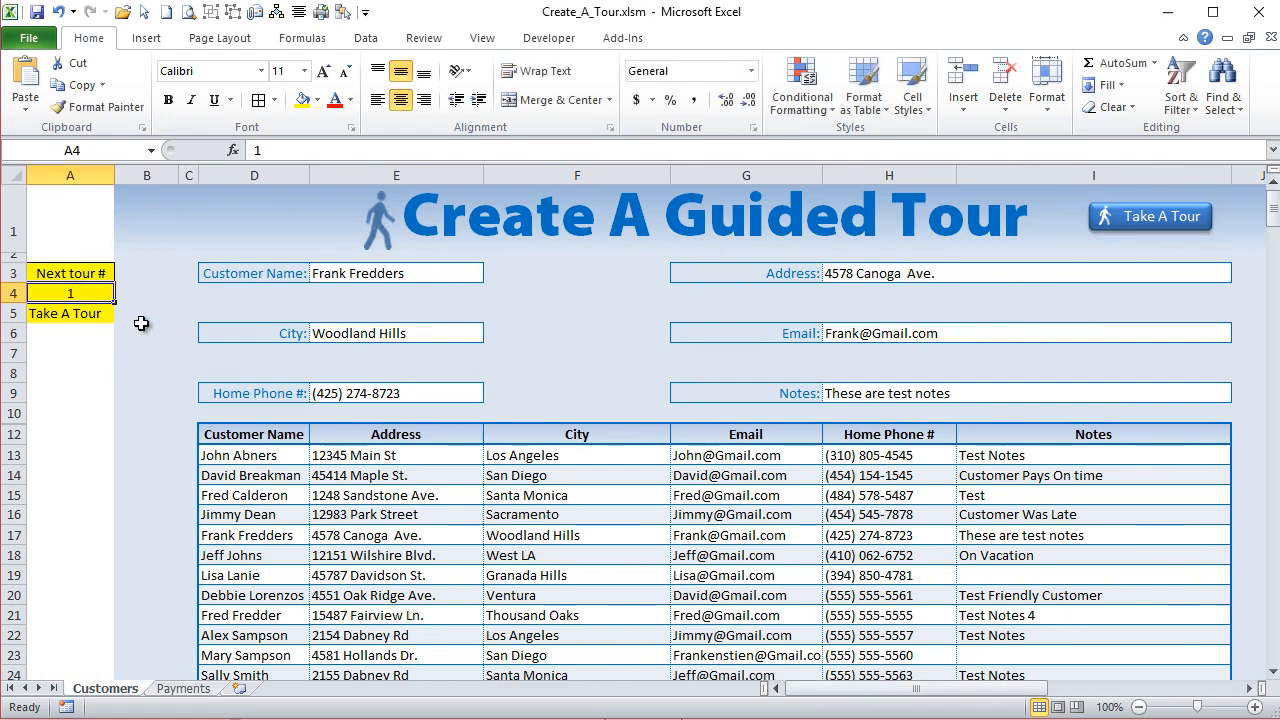
pyautogui.click(1249, 689)
pyautogui.click(1050, 222)
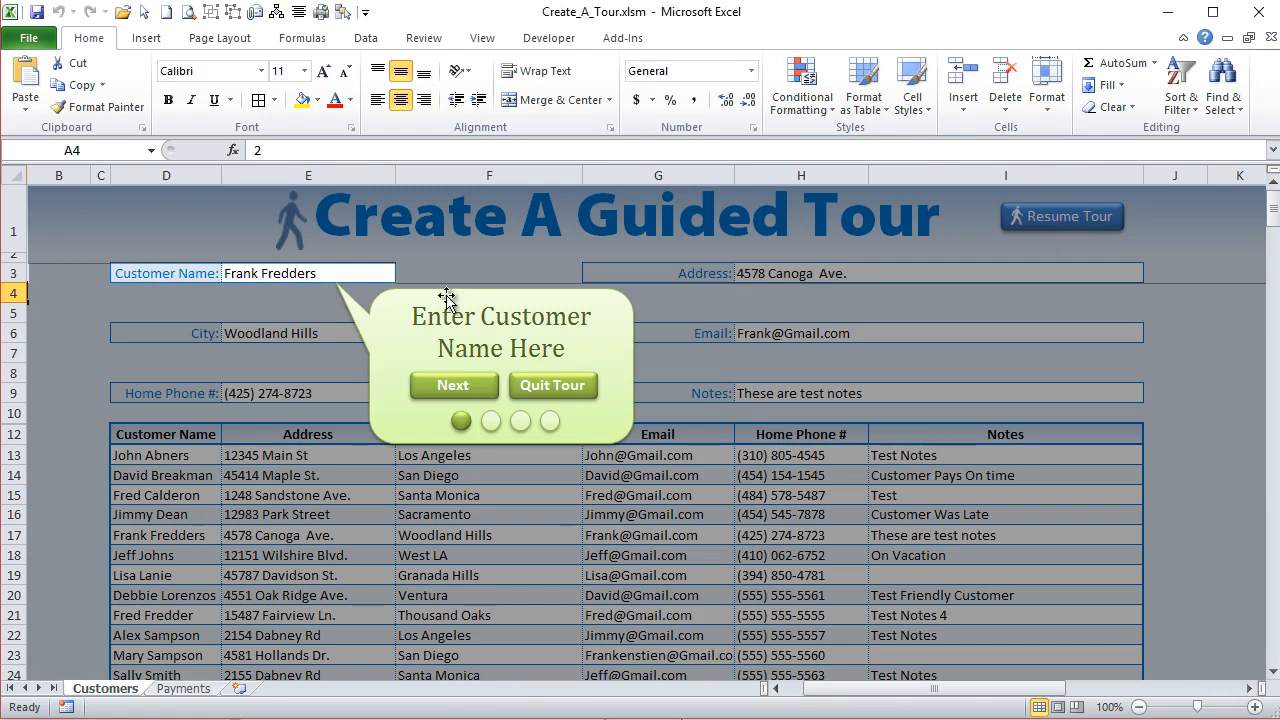
pyautogui.click(566, 396)
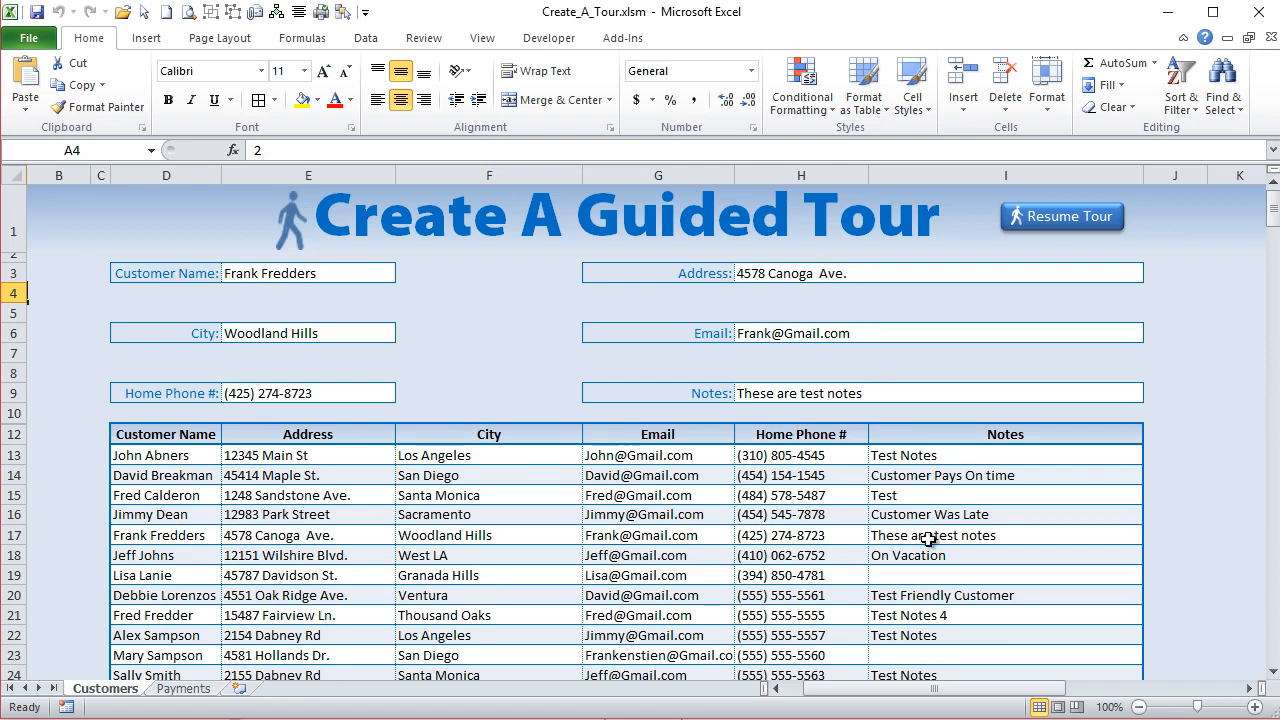
# - Recheck the next tour number in A4, resume the tour to the Address callout, and quit it there
pyautogui.hscroll(-1, 923, 690)
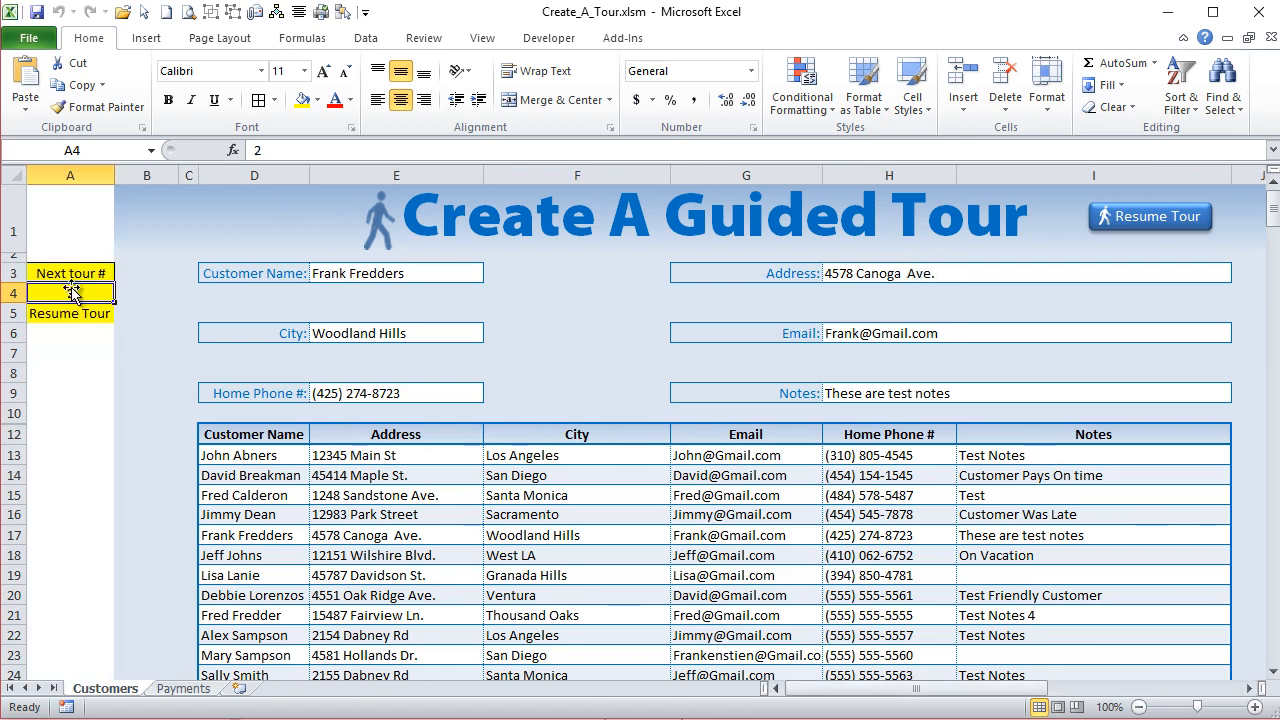
pyautogui.click(1120, 228)
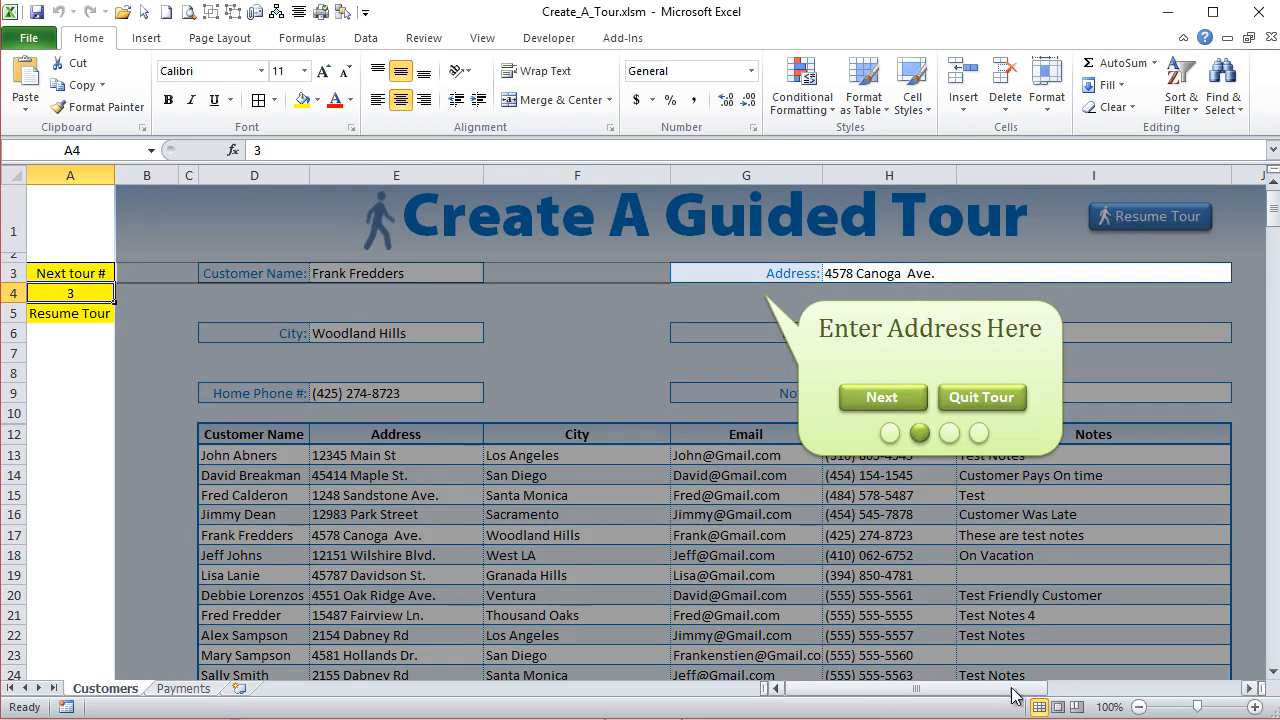
pyautogui.moveTo(1012, 688); pyautogui.dragTo(1066, 692)
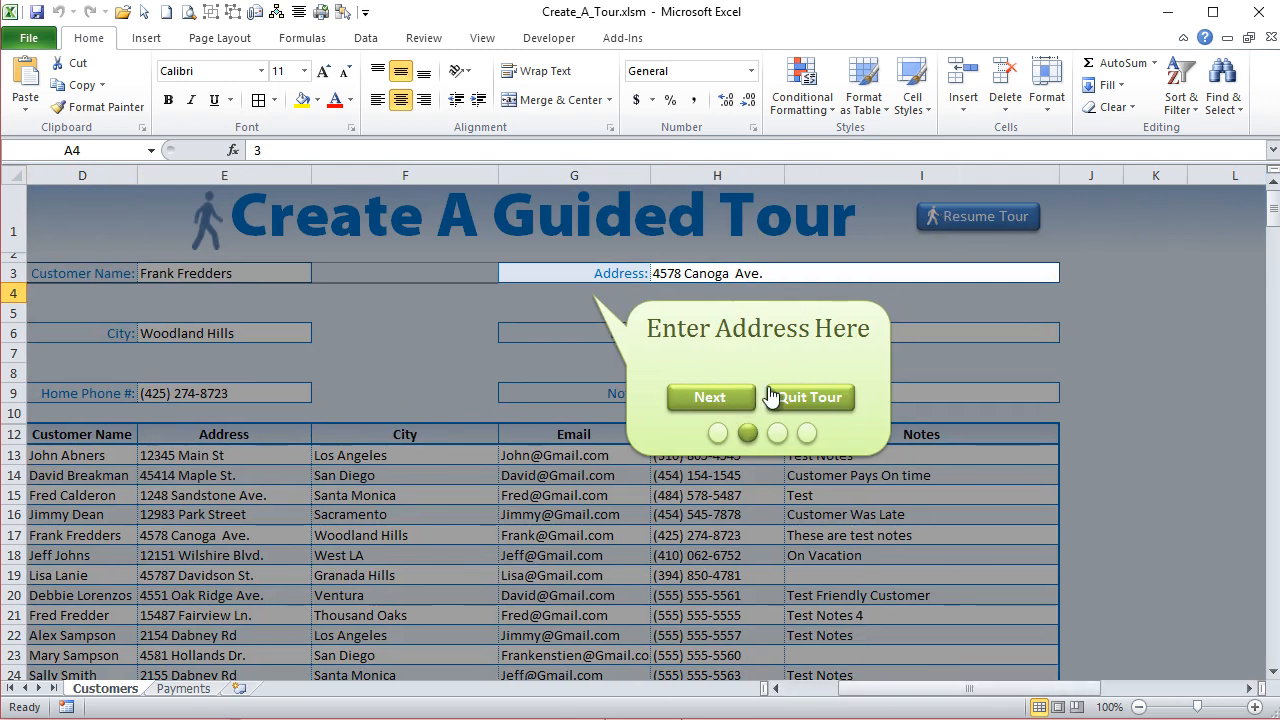
pyautogui.click(808, 404)
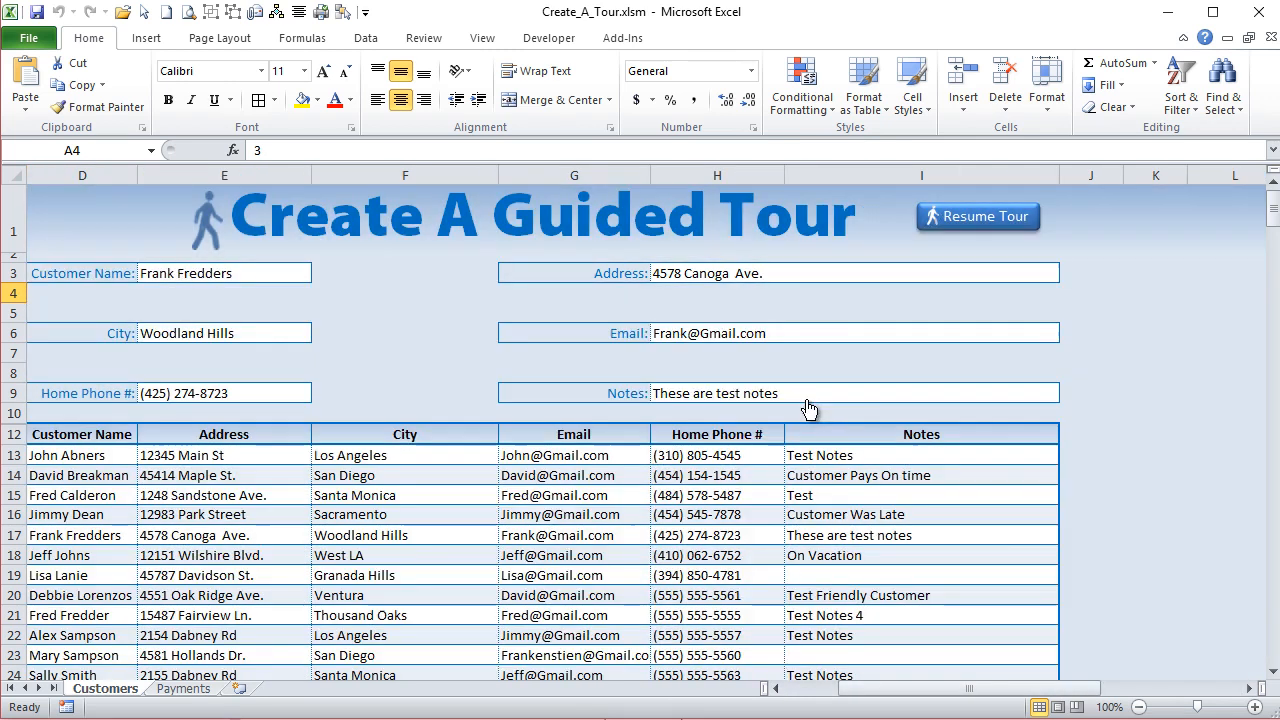
# - Resume the tour onto the Payments sheet and advance it to the Payment Type callout
pyautogui.click(1003, 225)
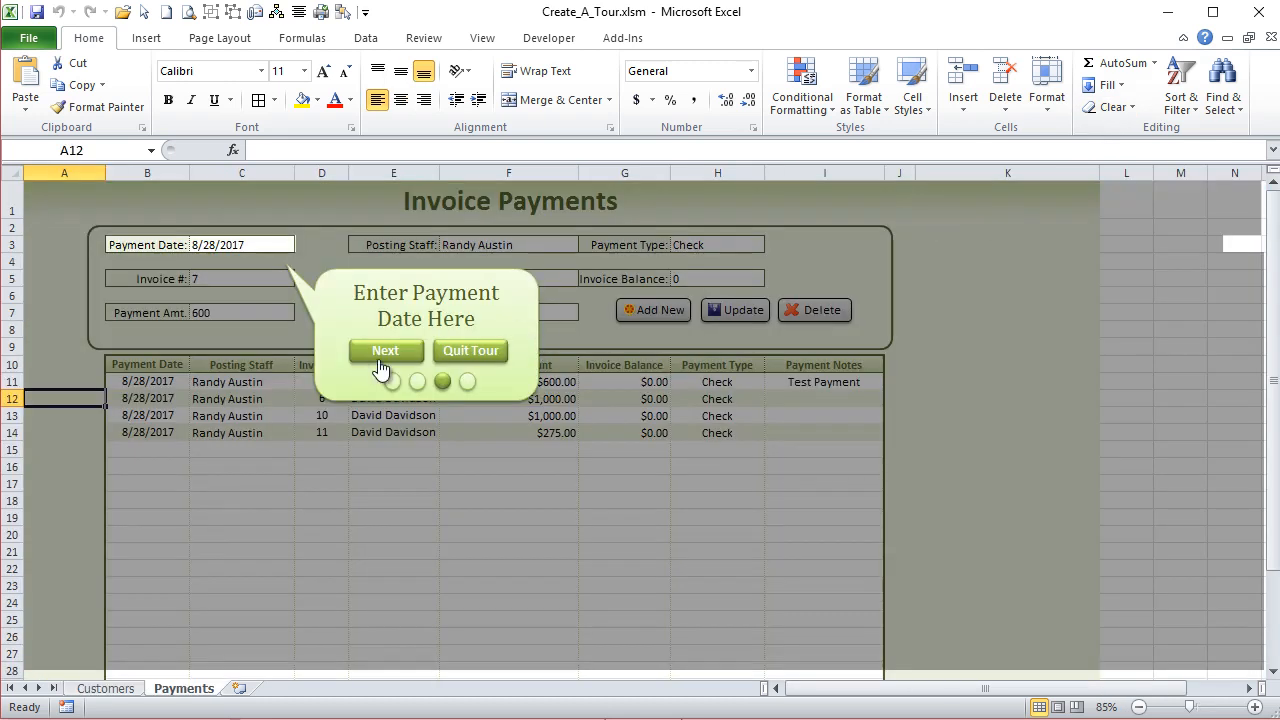
pyautogui.click(382, 358)
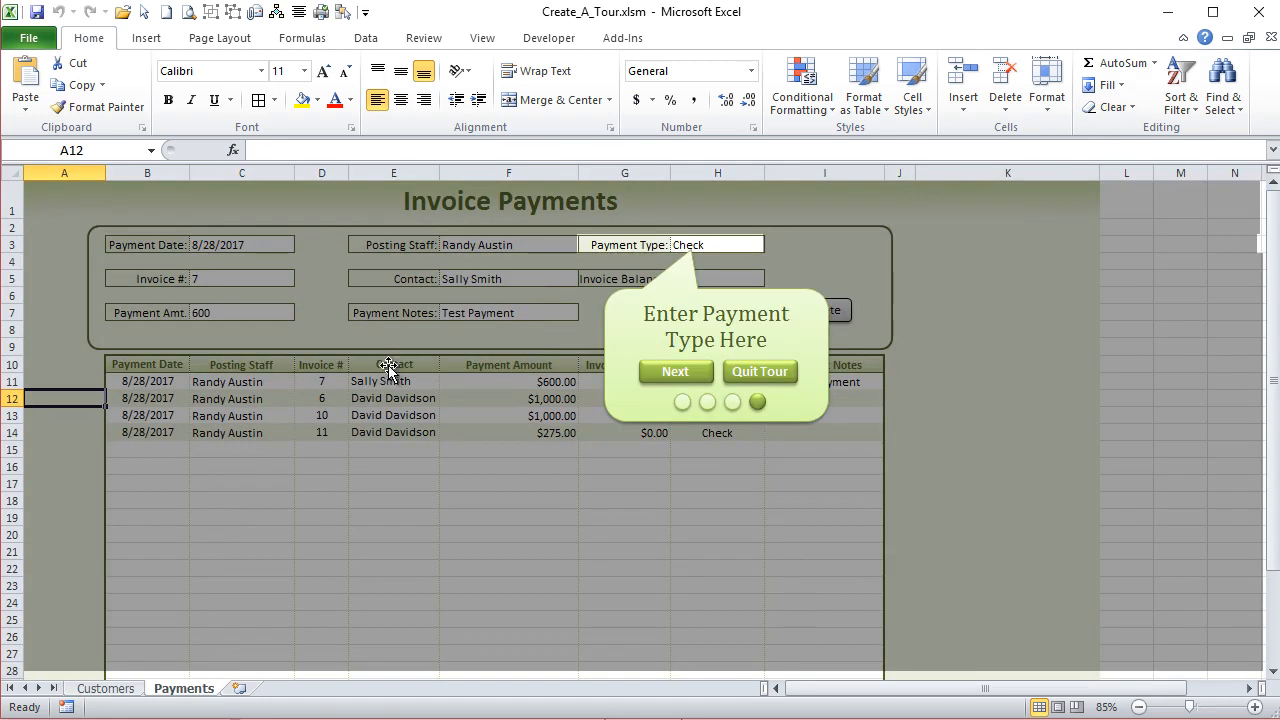
pyautogui.rightClick(678, 383)
pyautogui.press('Escape')
pyautogui.click(745, 341)
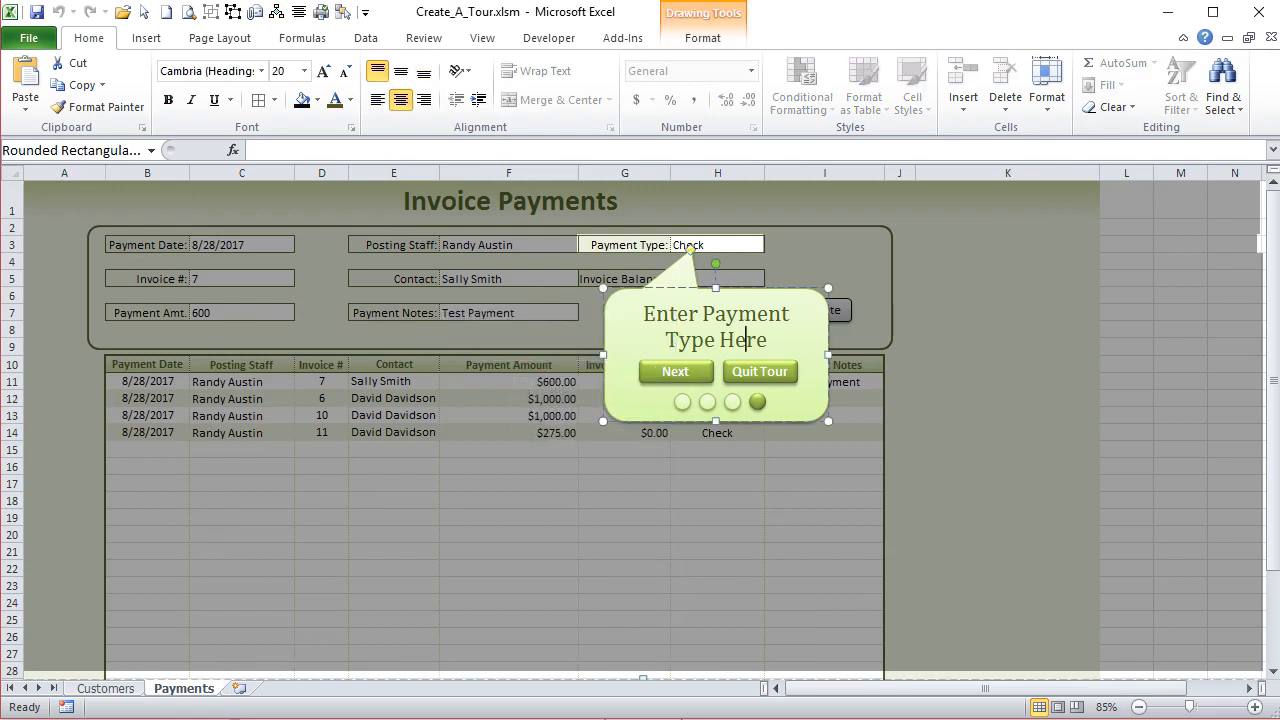
# - Review the NextTour code lines in the Visual Basic editor that hide the previous tour group and activate Sheet2 when TourNum exceeds 2
pyautogui.hotkey('alt', 'F11')
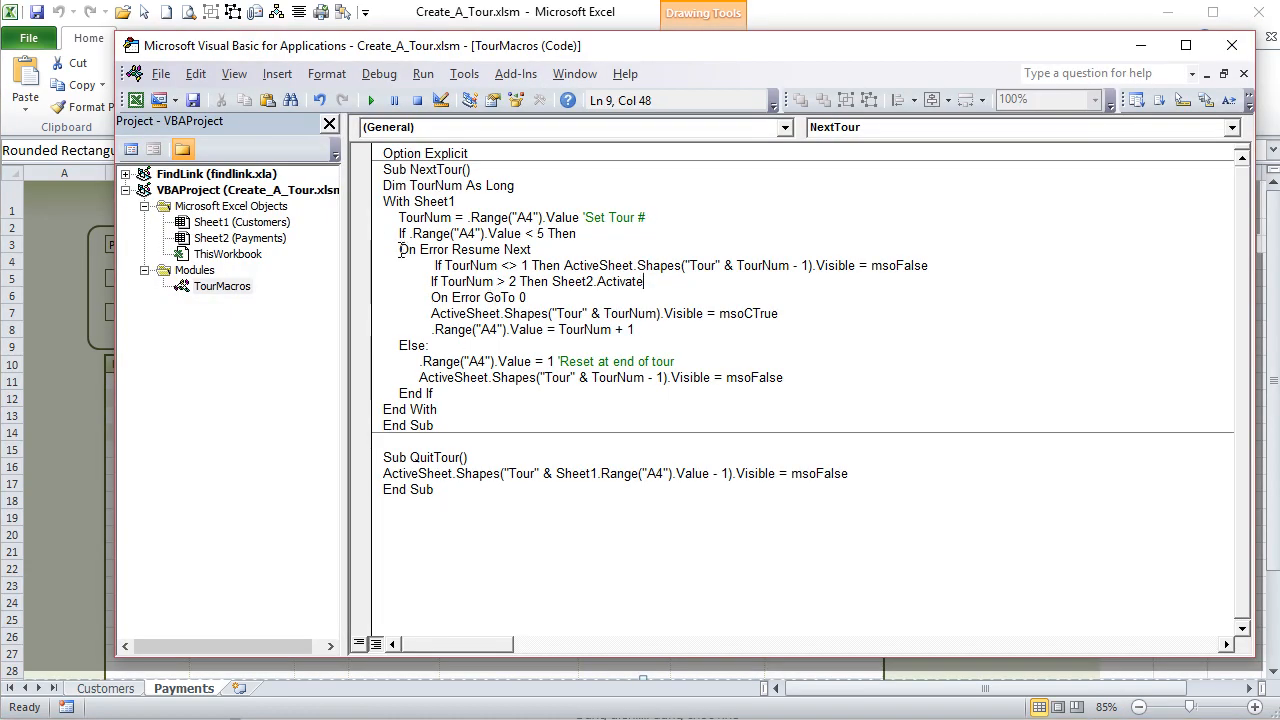
pyautogui.moveTo(432, 266); pyautogui.dragTo(761, 262)
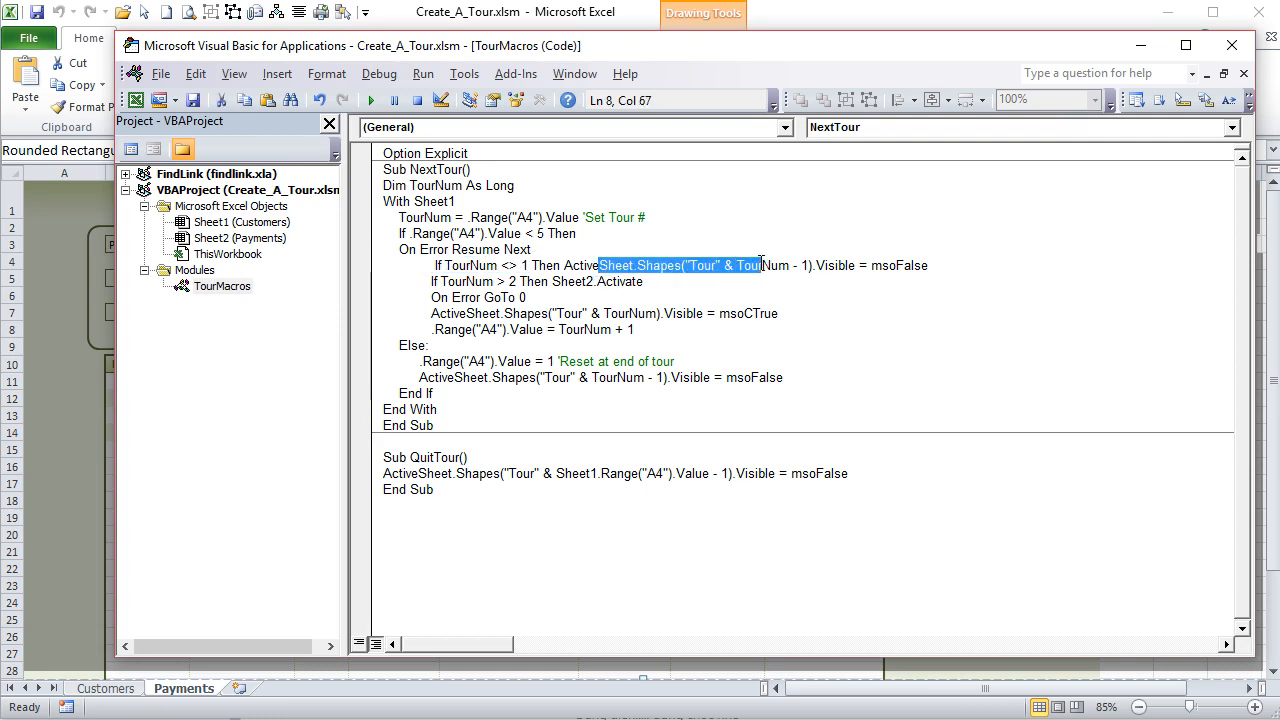
pyautogui.moveTo(670, 284); pyautogui.dragTo(436, 283)
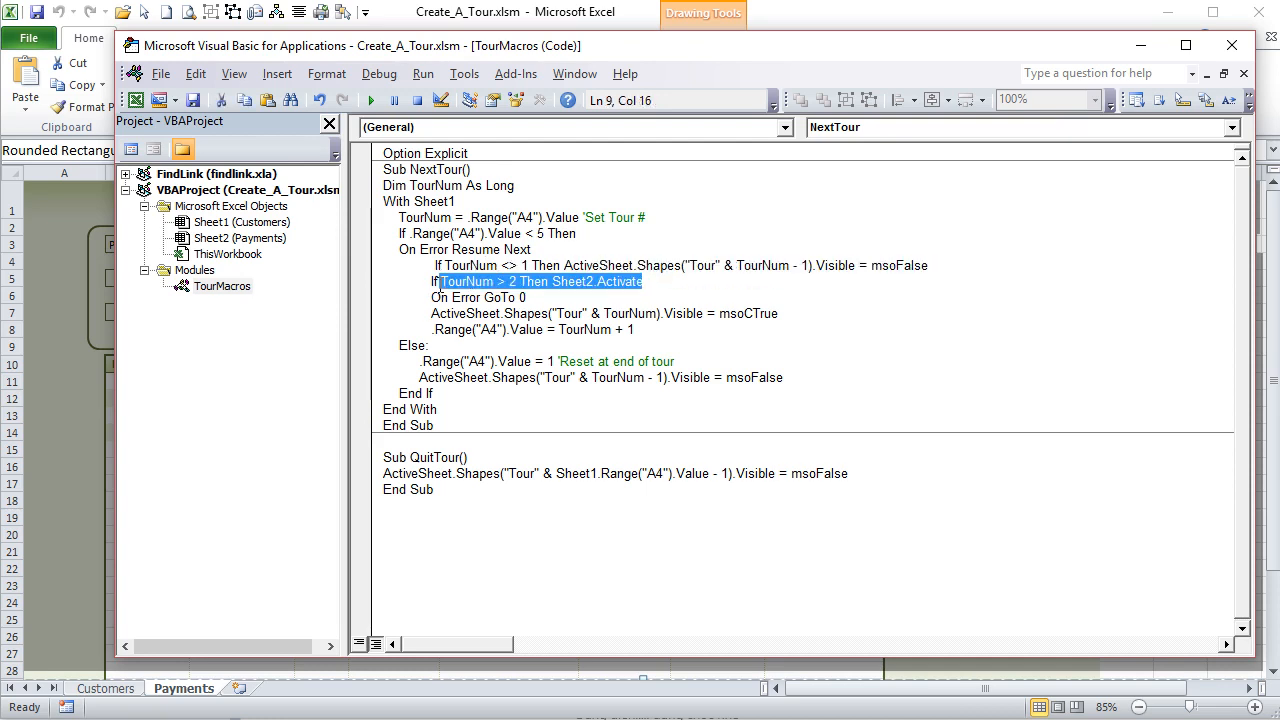
pyautogui.click(593, 298)
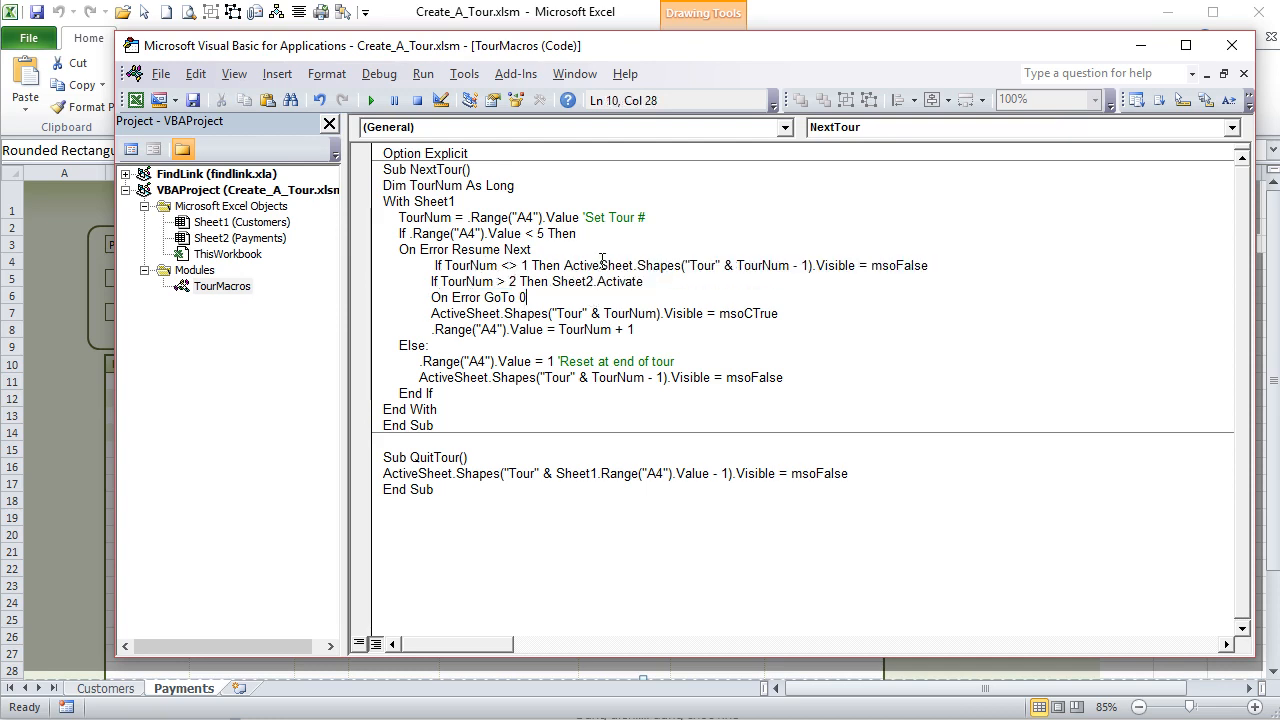
pyautogui.moveTo(952, 263); pyautogui.dragTo(438, 266)
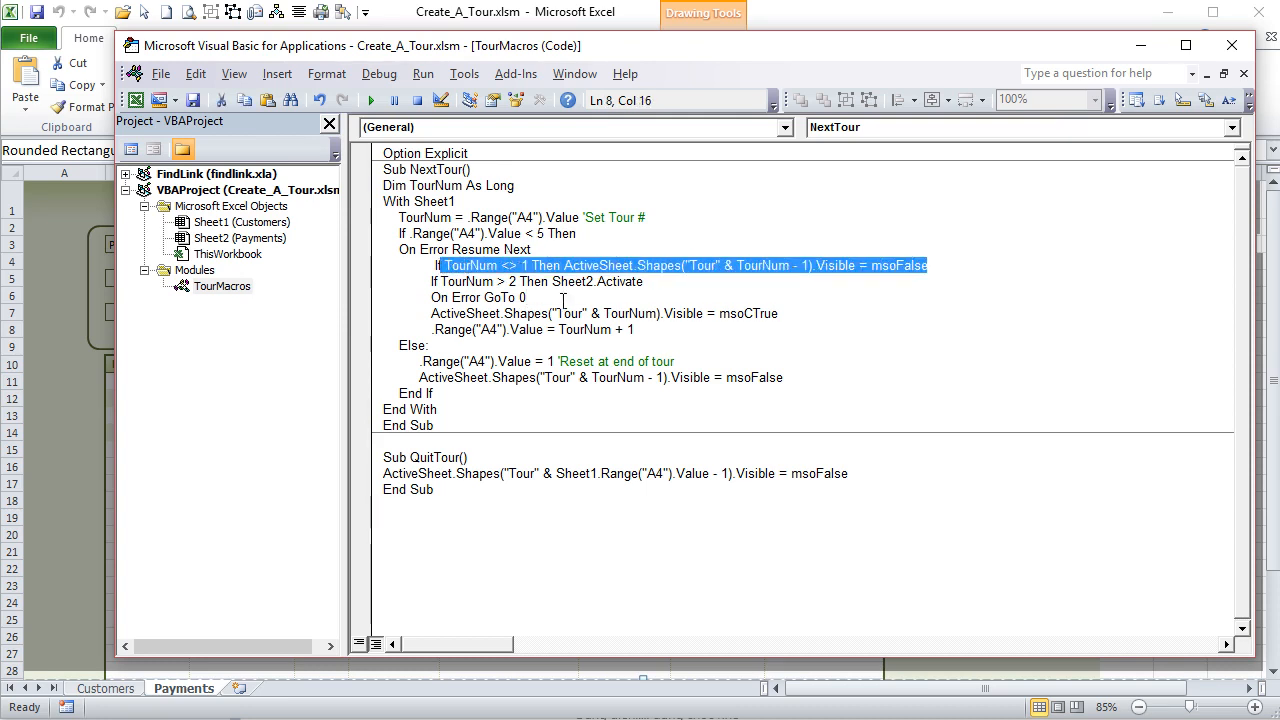
pyautogui.moveTo(649, 282); pyautogui.dragTo(455, 285)
pyautogui.click(627, 315)
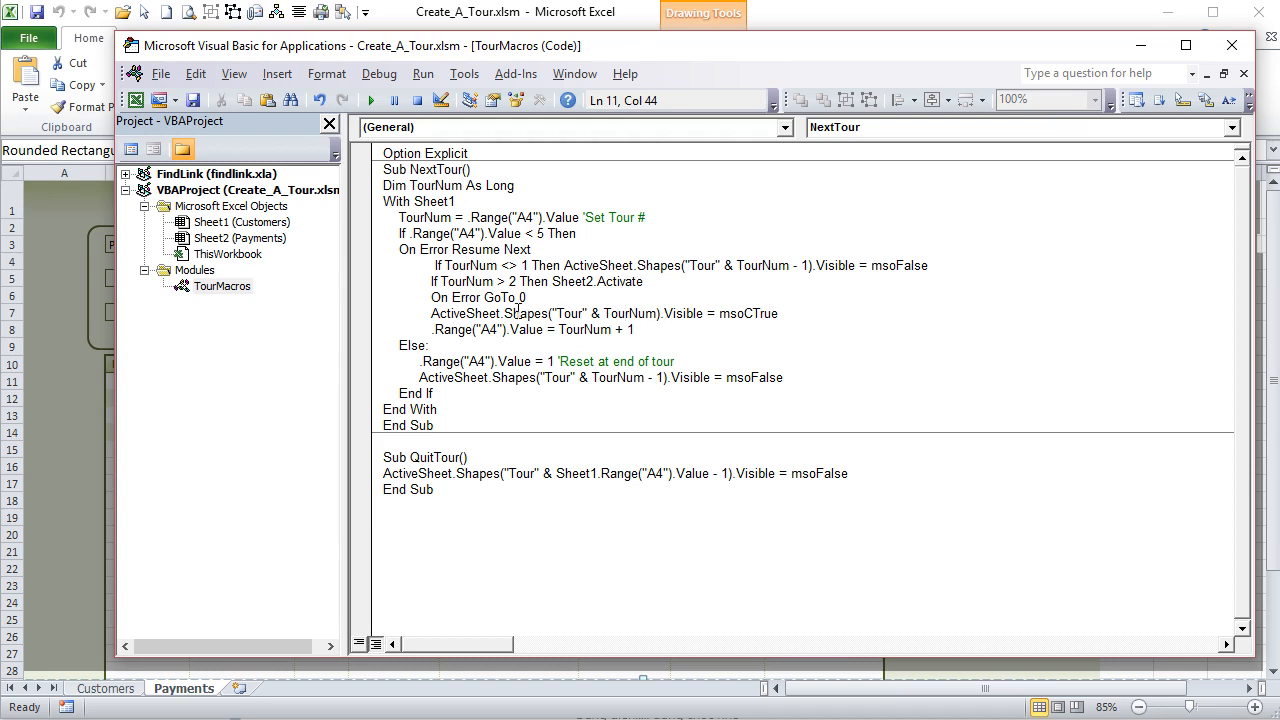
# - Quit the tour at the Payment Type callout on the Payments sheet and return to the Customers sheet
pyautogui.click(75, 365)
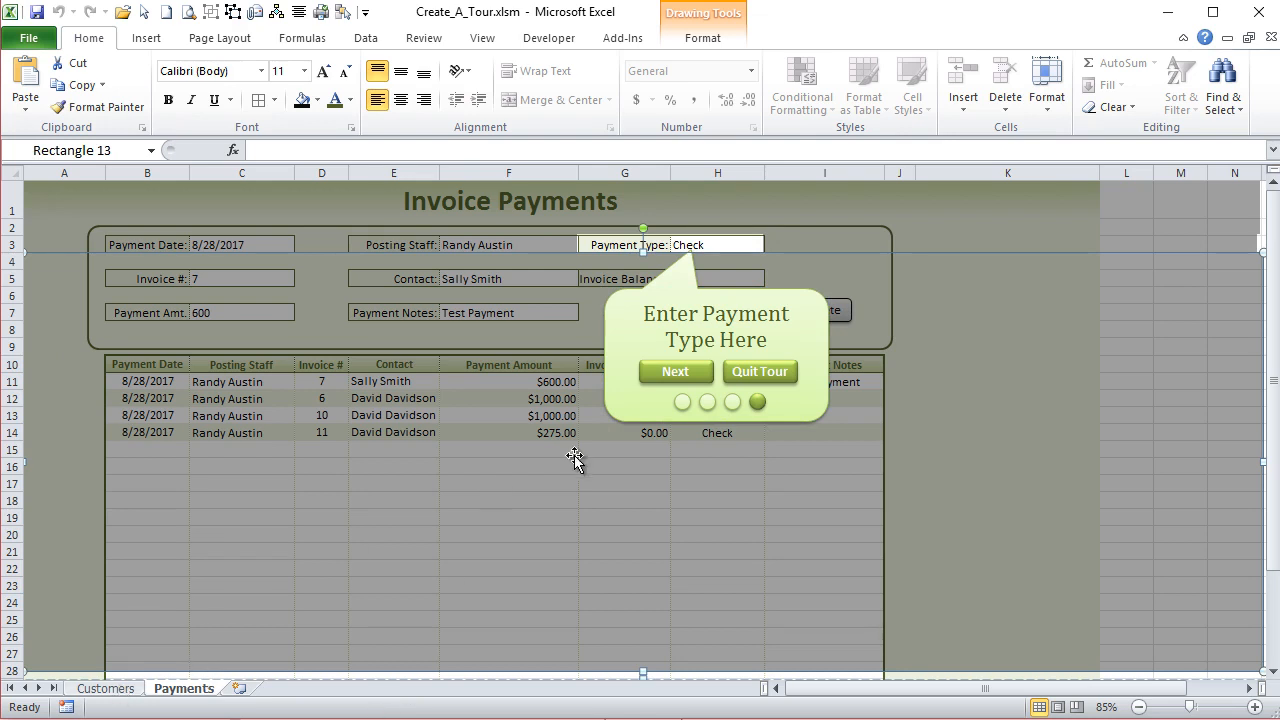
pyautogui.click(762, 372)
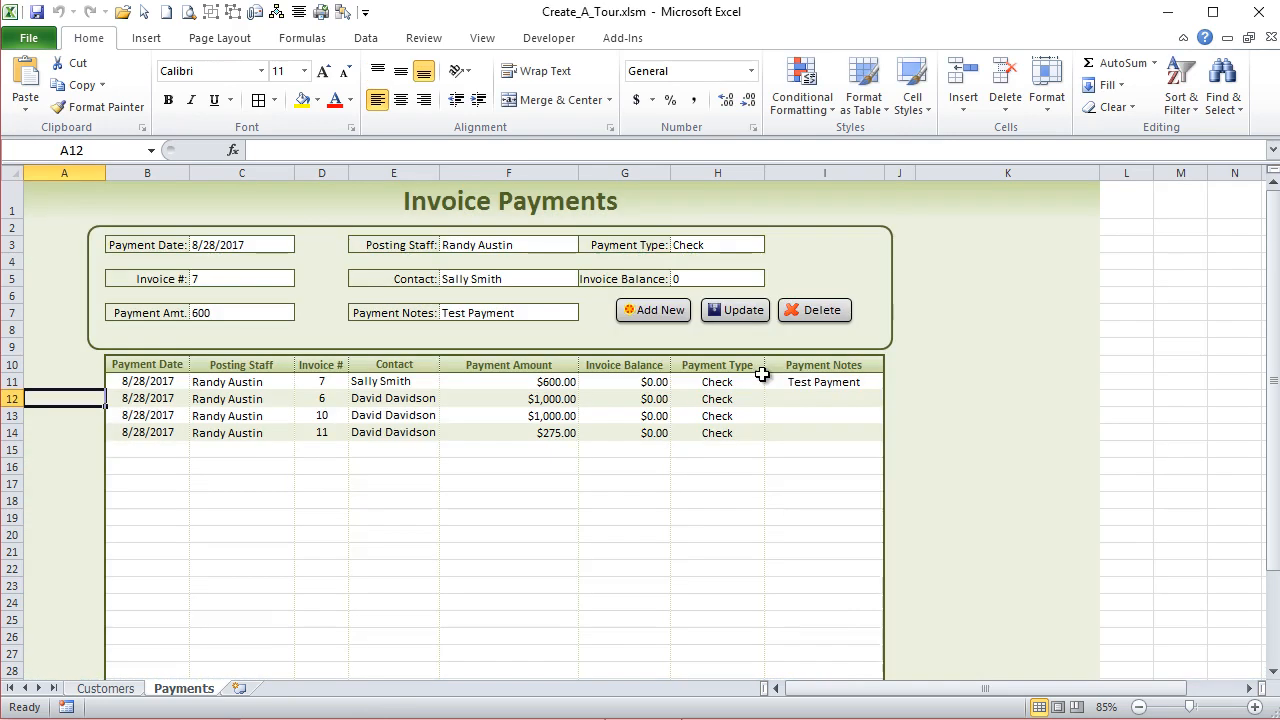
pyautogui.moveTo(848, 690); pyautogui.dragTo(407, 689)
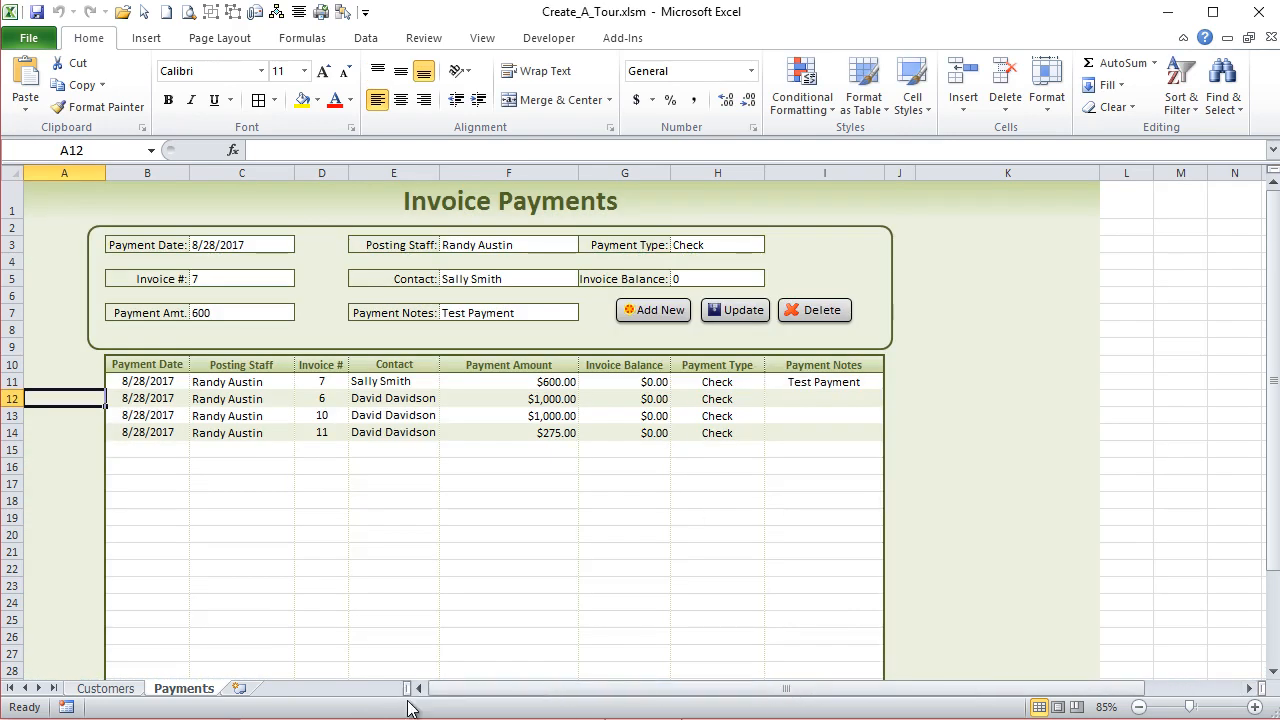
pyautogui.click(105, 688)
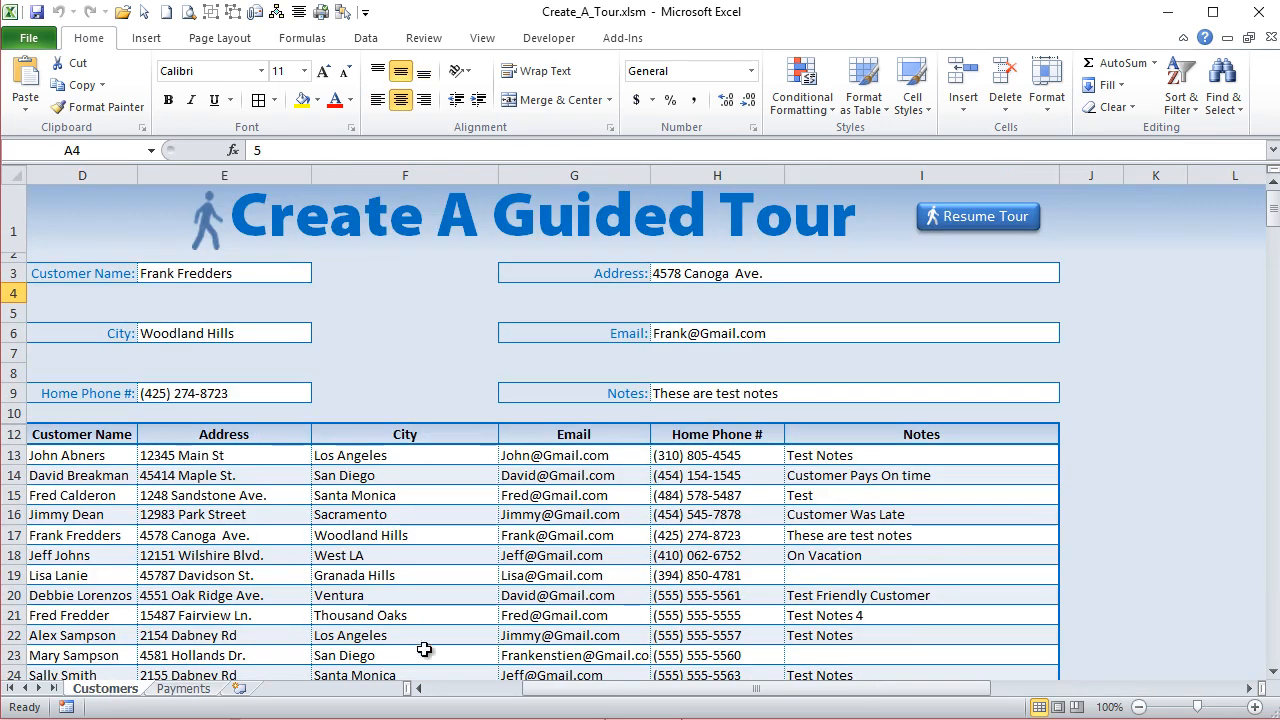
pyautogui.moveTo(497, 688); pyautogui.dragTo(478, 707)
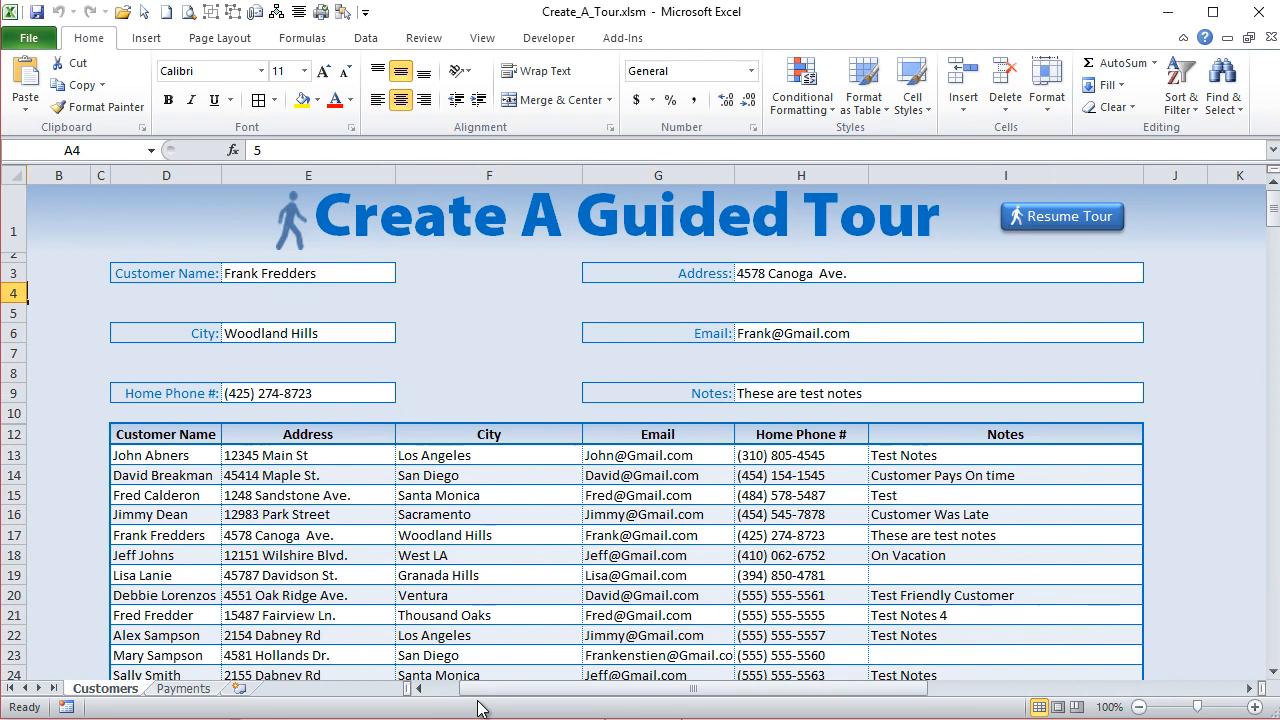